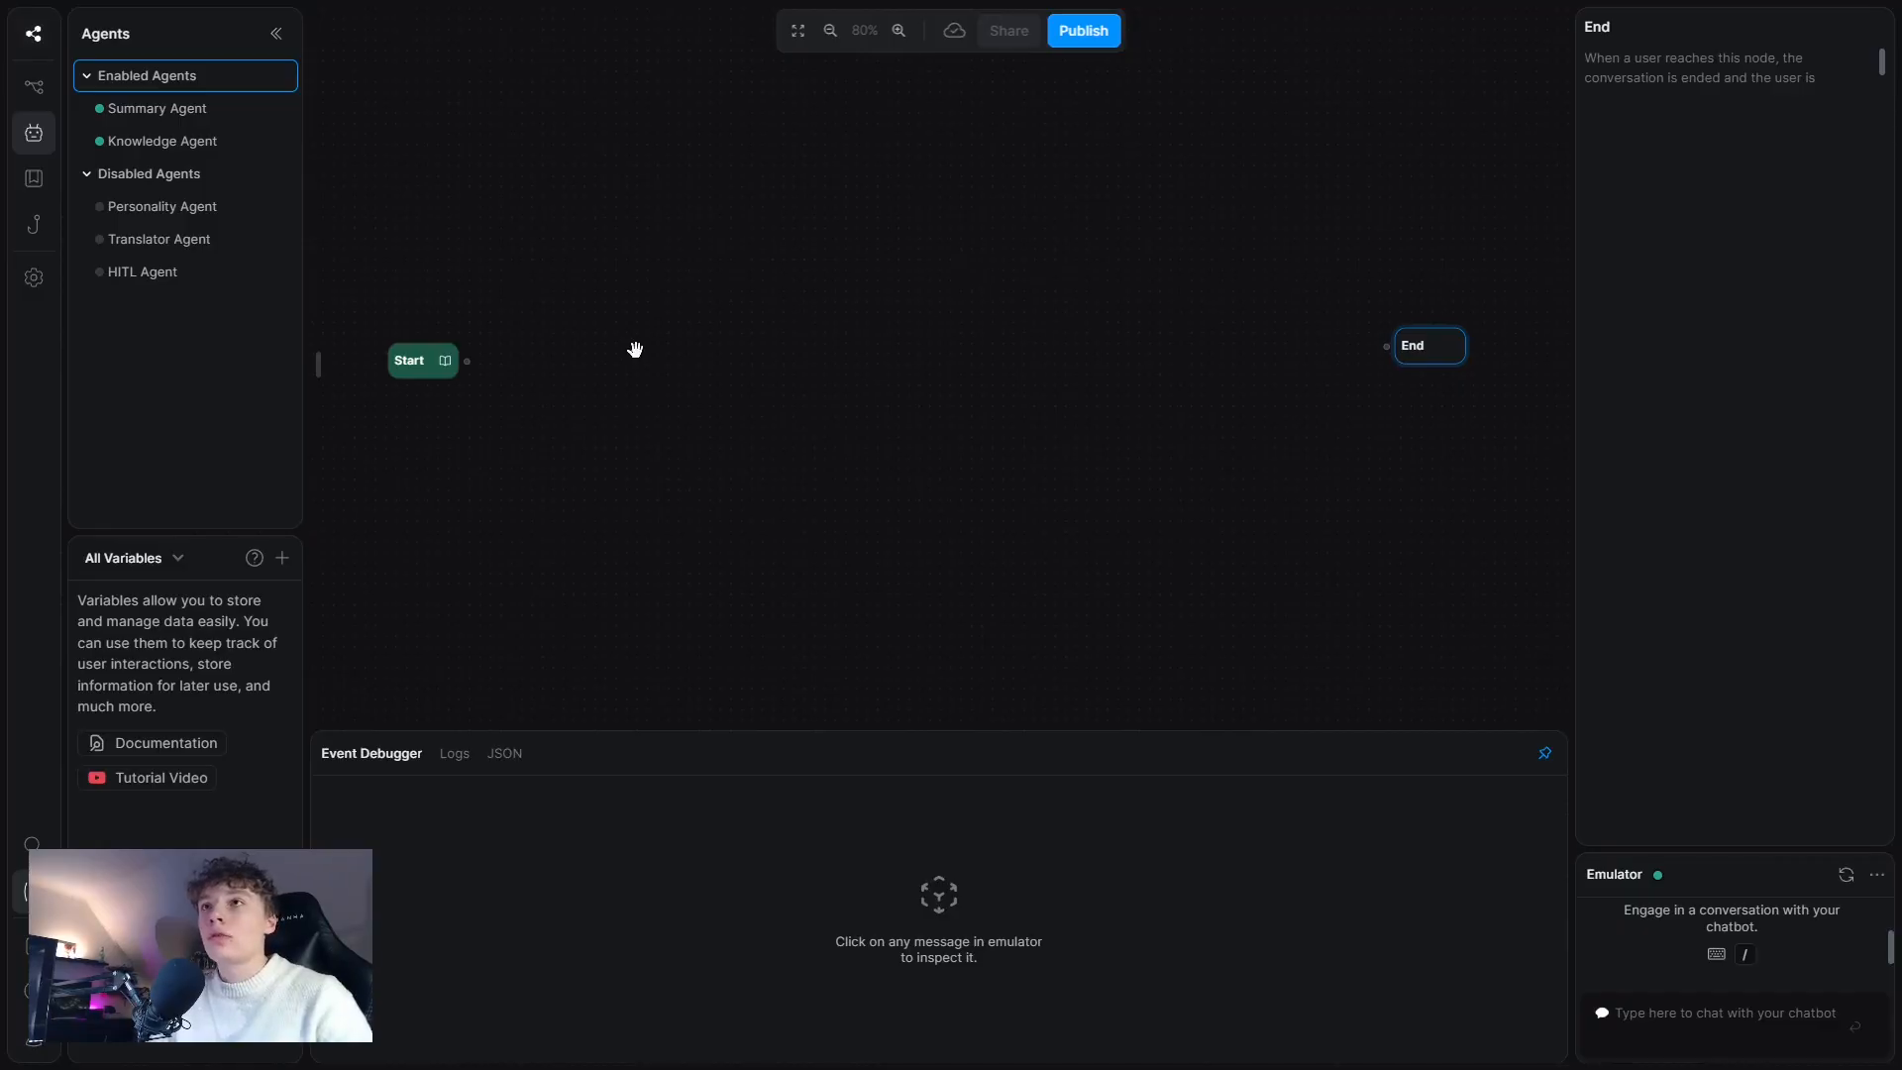
# - Add a standard node beside the Start node and name it "Intro"
pyautogui.rightClick(630, 349)
pyautogui.click(711, 419)
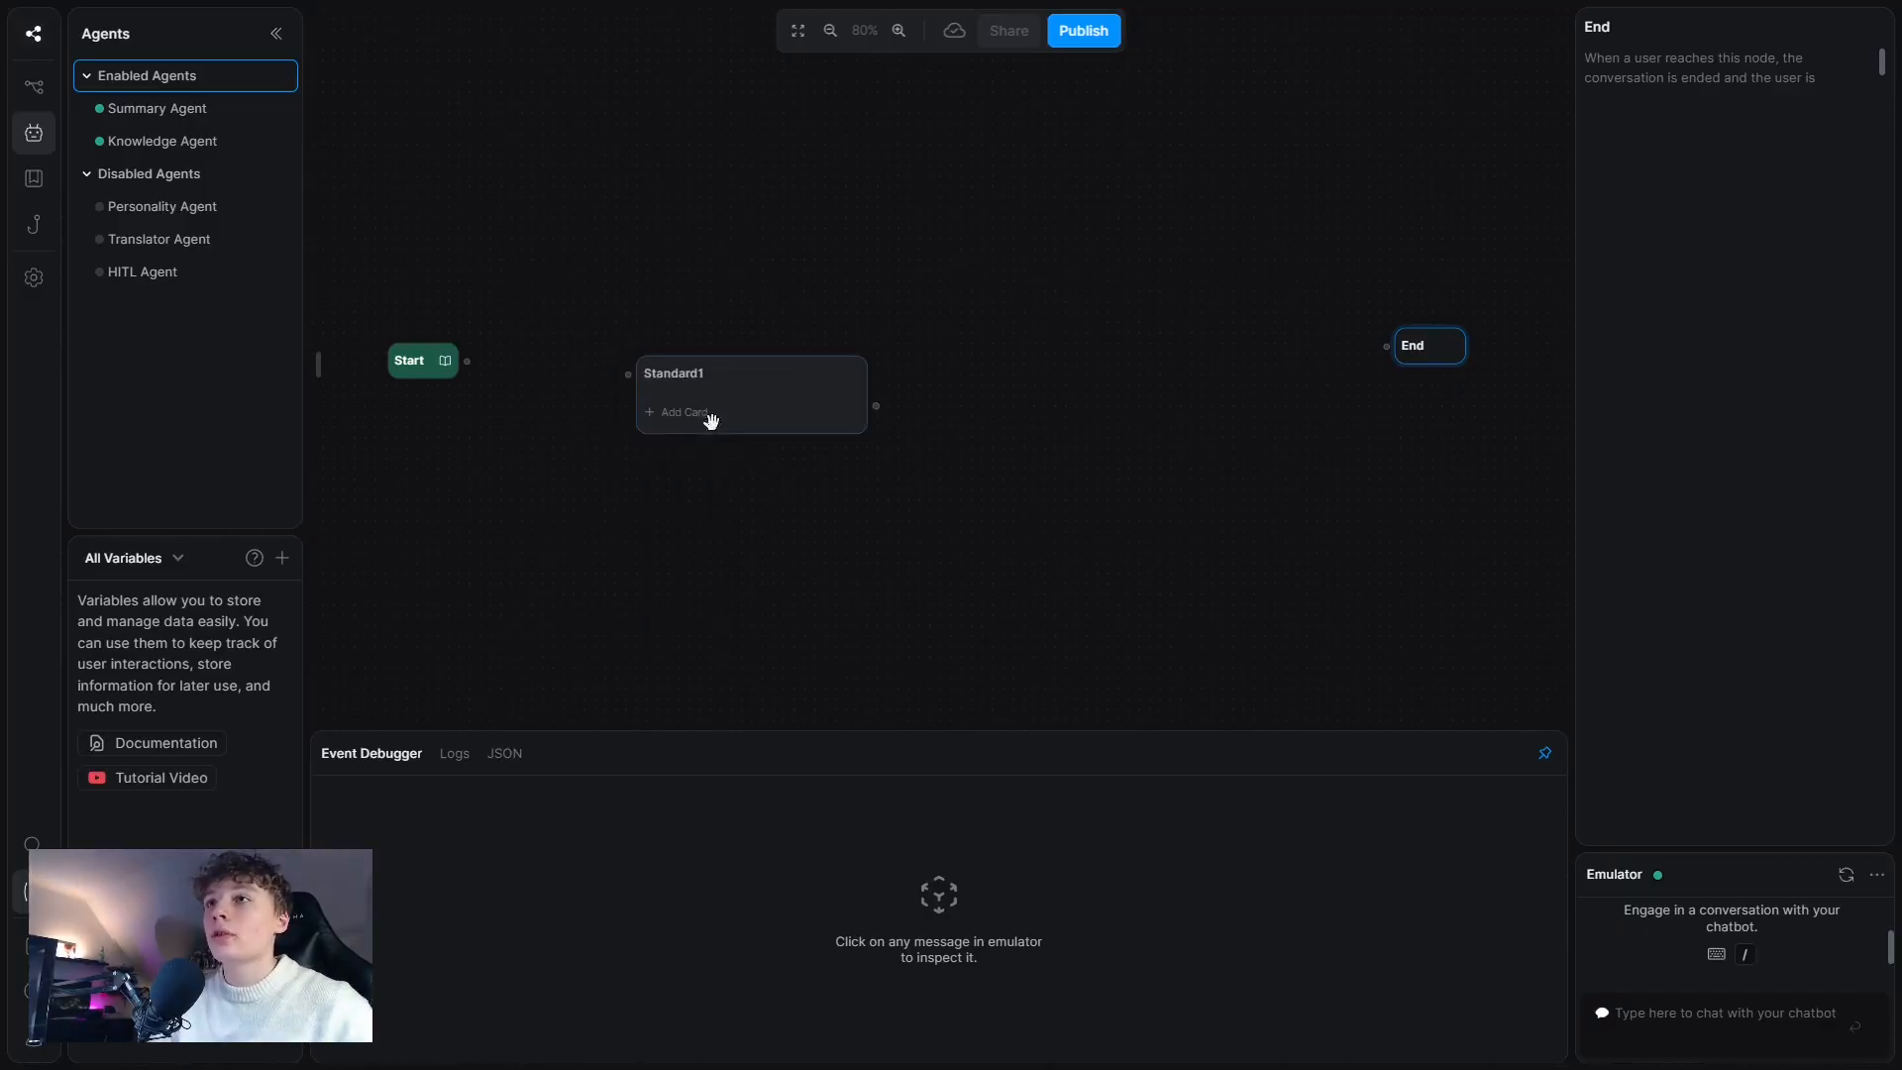
pyautogui.moveTo(777, 365); pyautogui.dragTo(714, 319)
pyautogui.doubleClick(609, 318)
pyautogui.write('Intro')
# - Add a Text card to the Intro node and connect the Start node to Intro
pyautogui.click(639, 359)
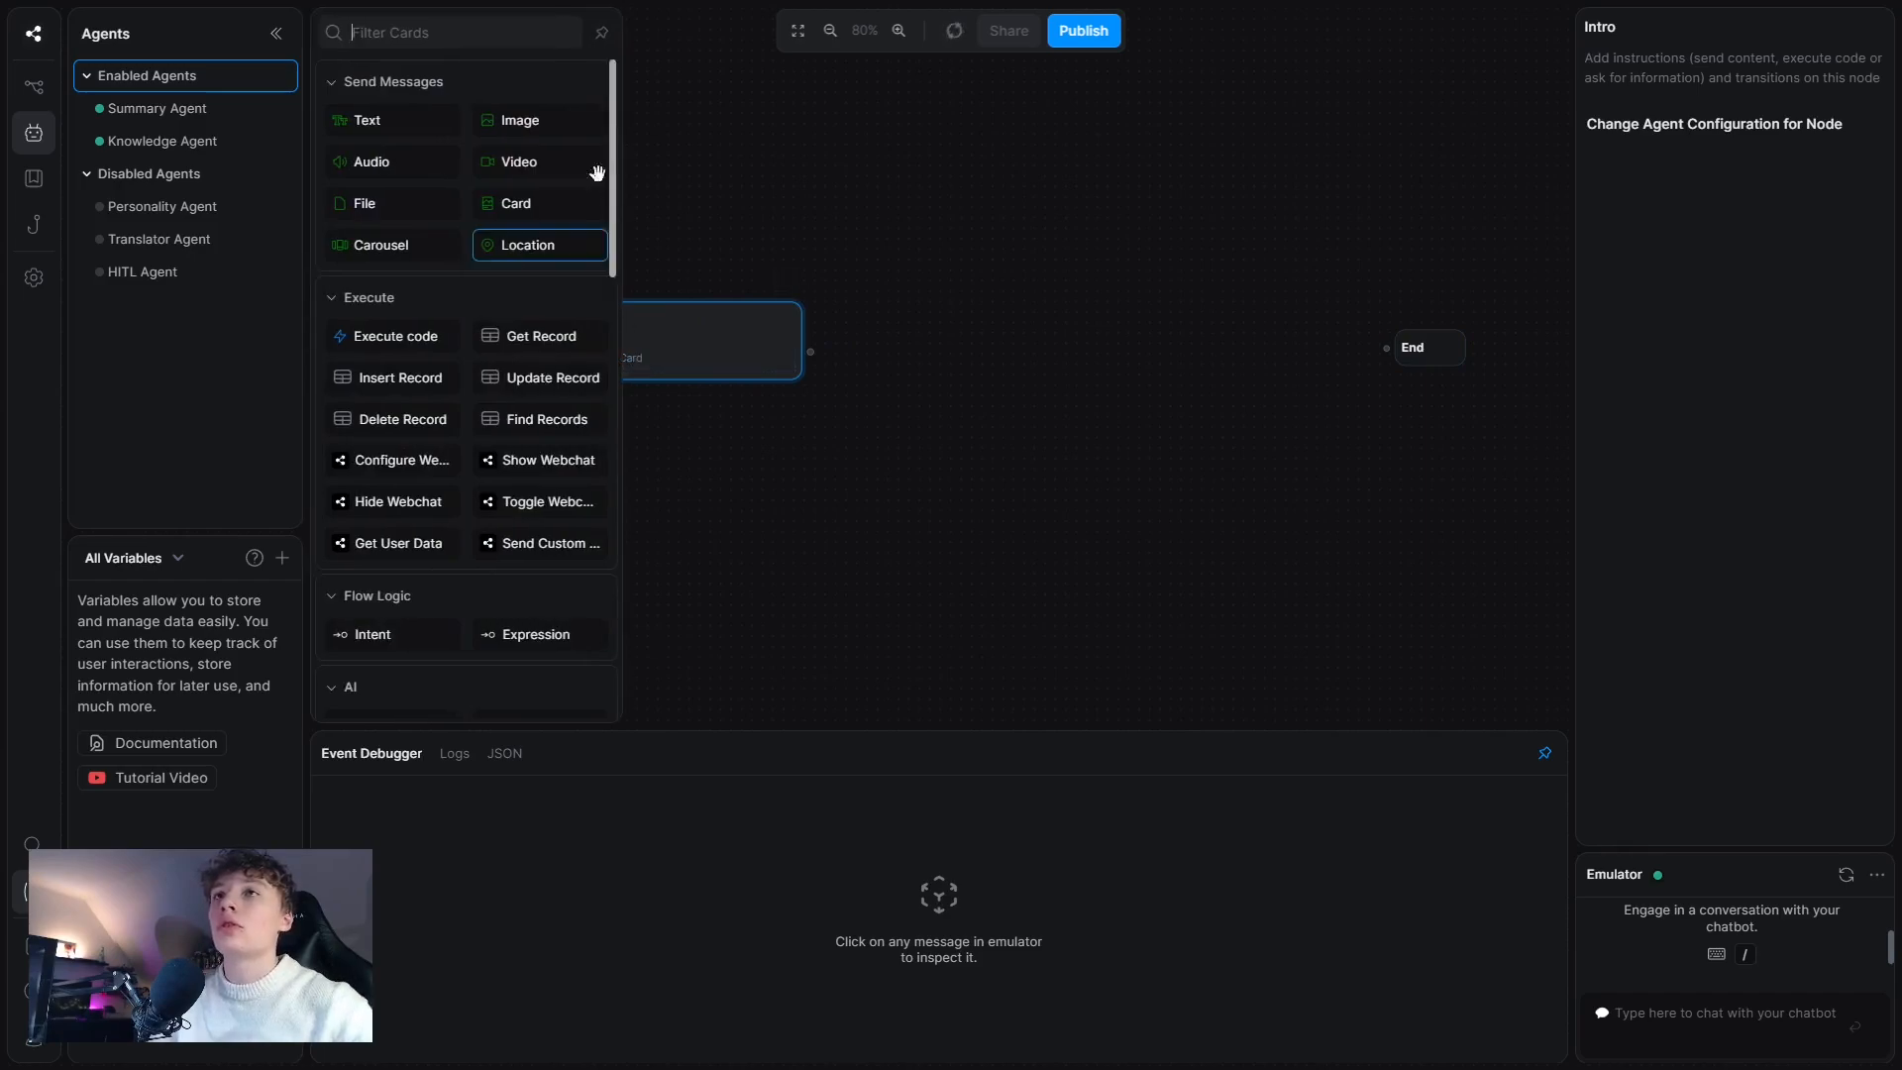
pyautogui.click(409, 123)
pyautogui.click(841, 264)
pyautogui.moveTo(466, 362); pyautogui.dragTo(568, 327)
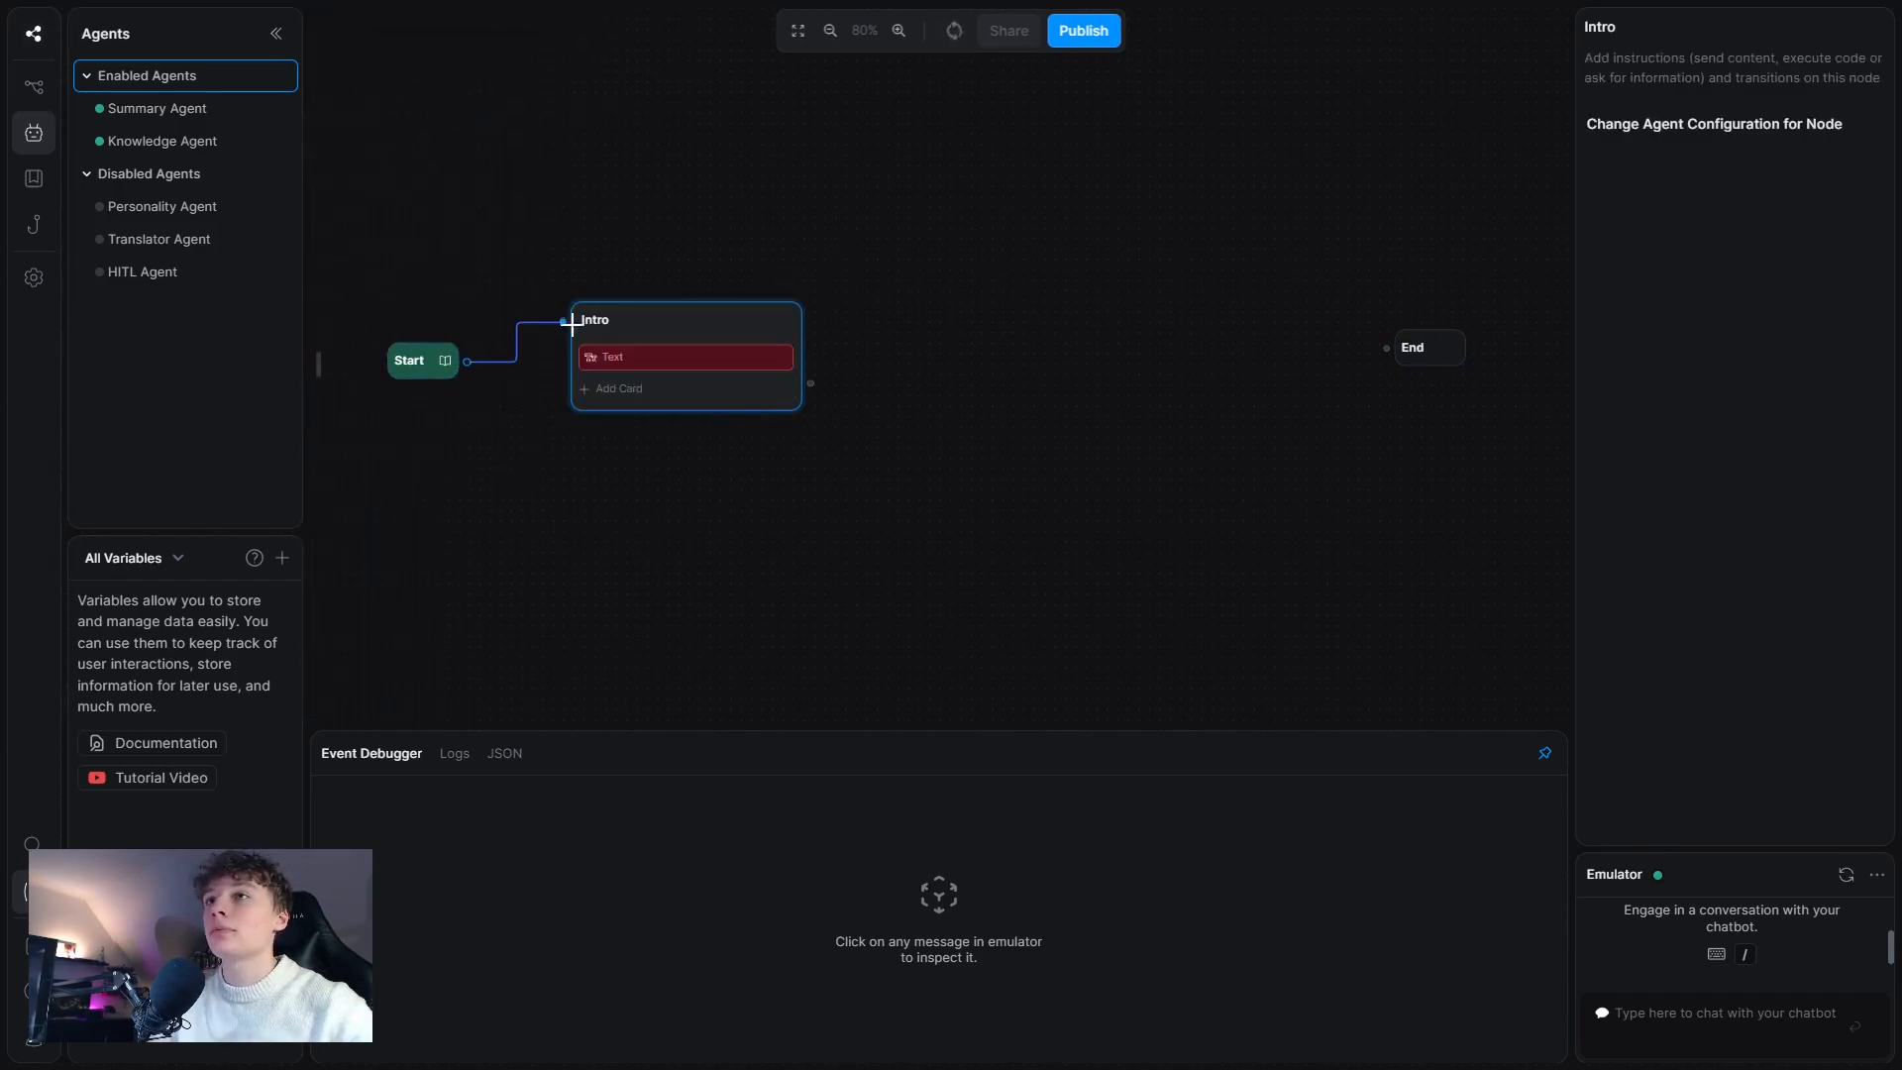
# - Set the Intro text card's message to "Hello! I am your YouTube assistant. I will help you with what you desire."
pyautogui.click(654, 357)
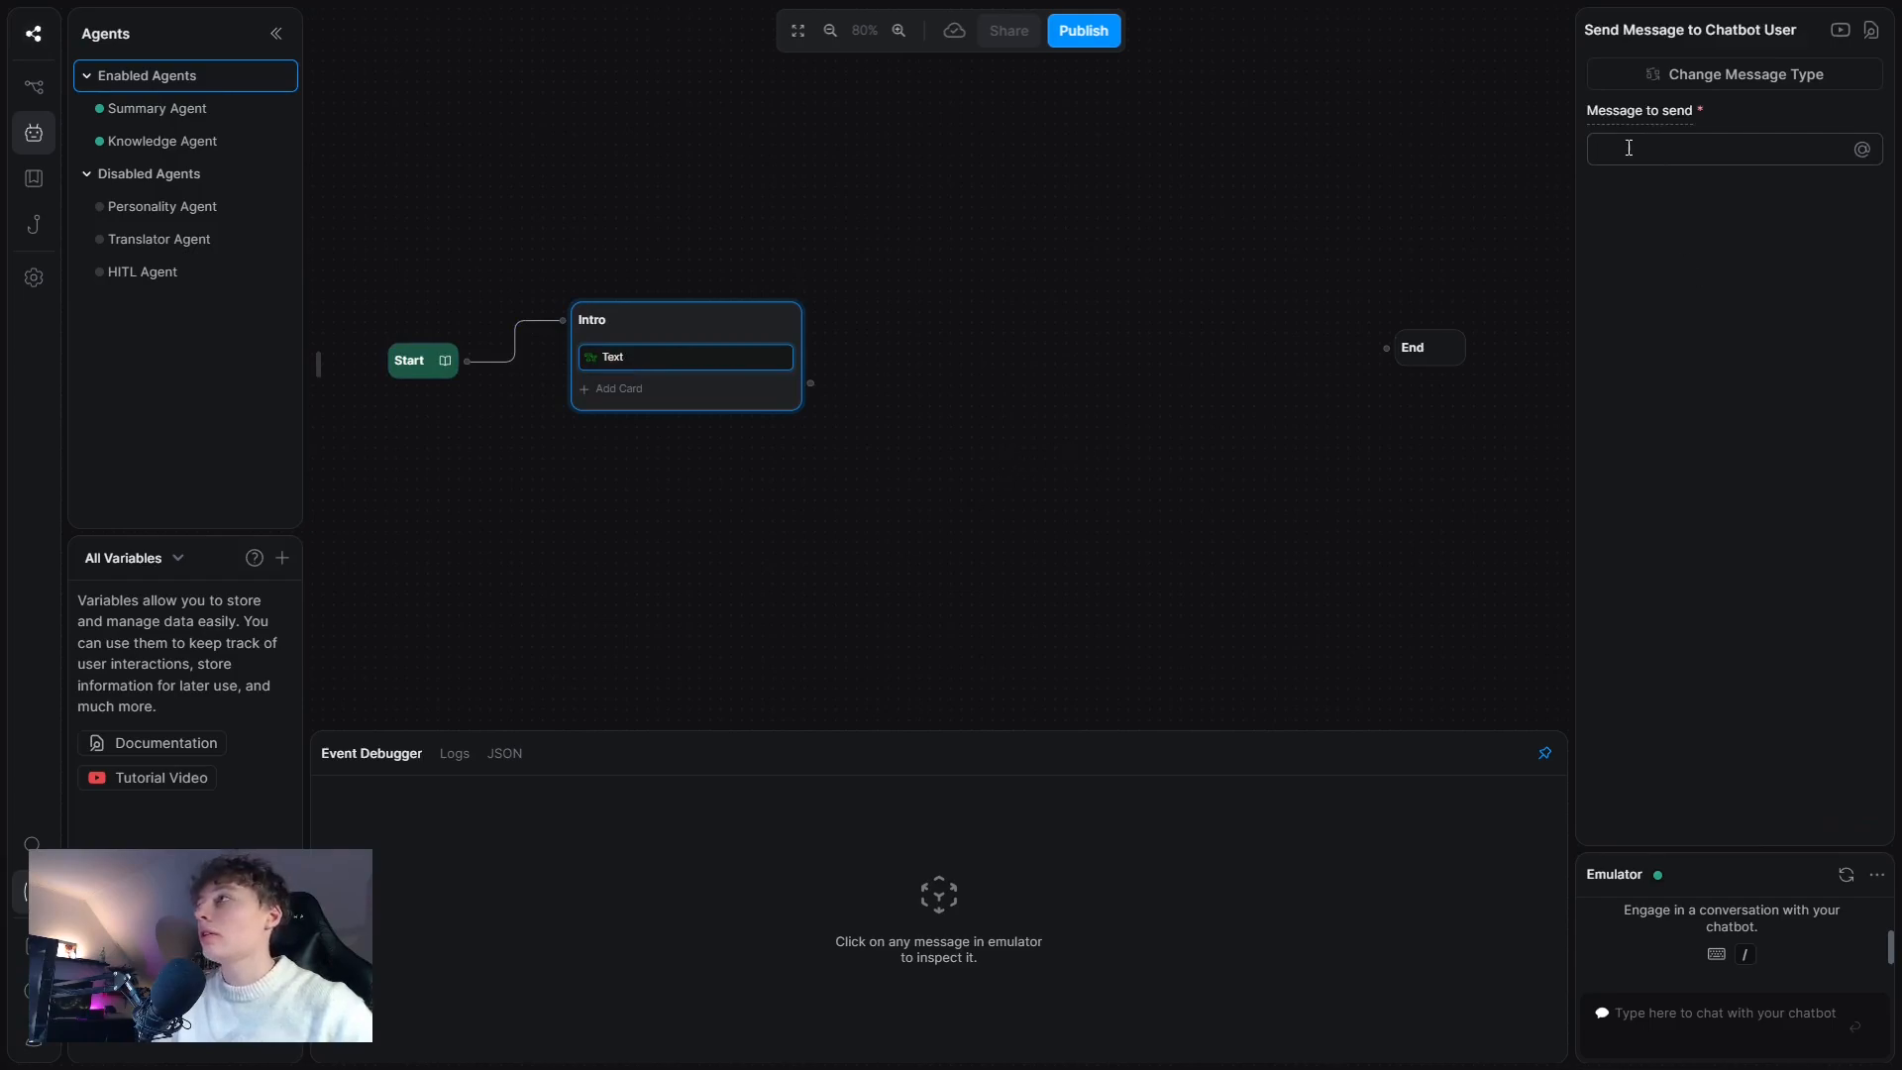
pyautogui.write('Hello!')
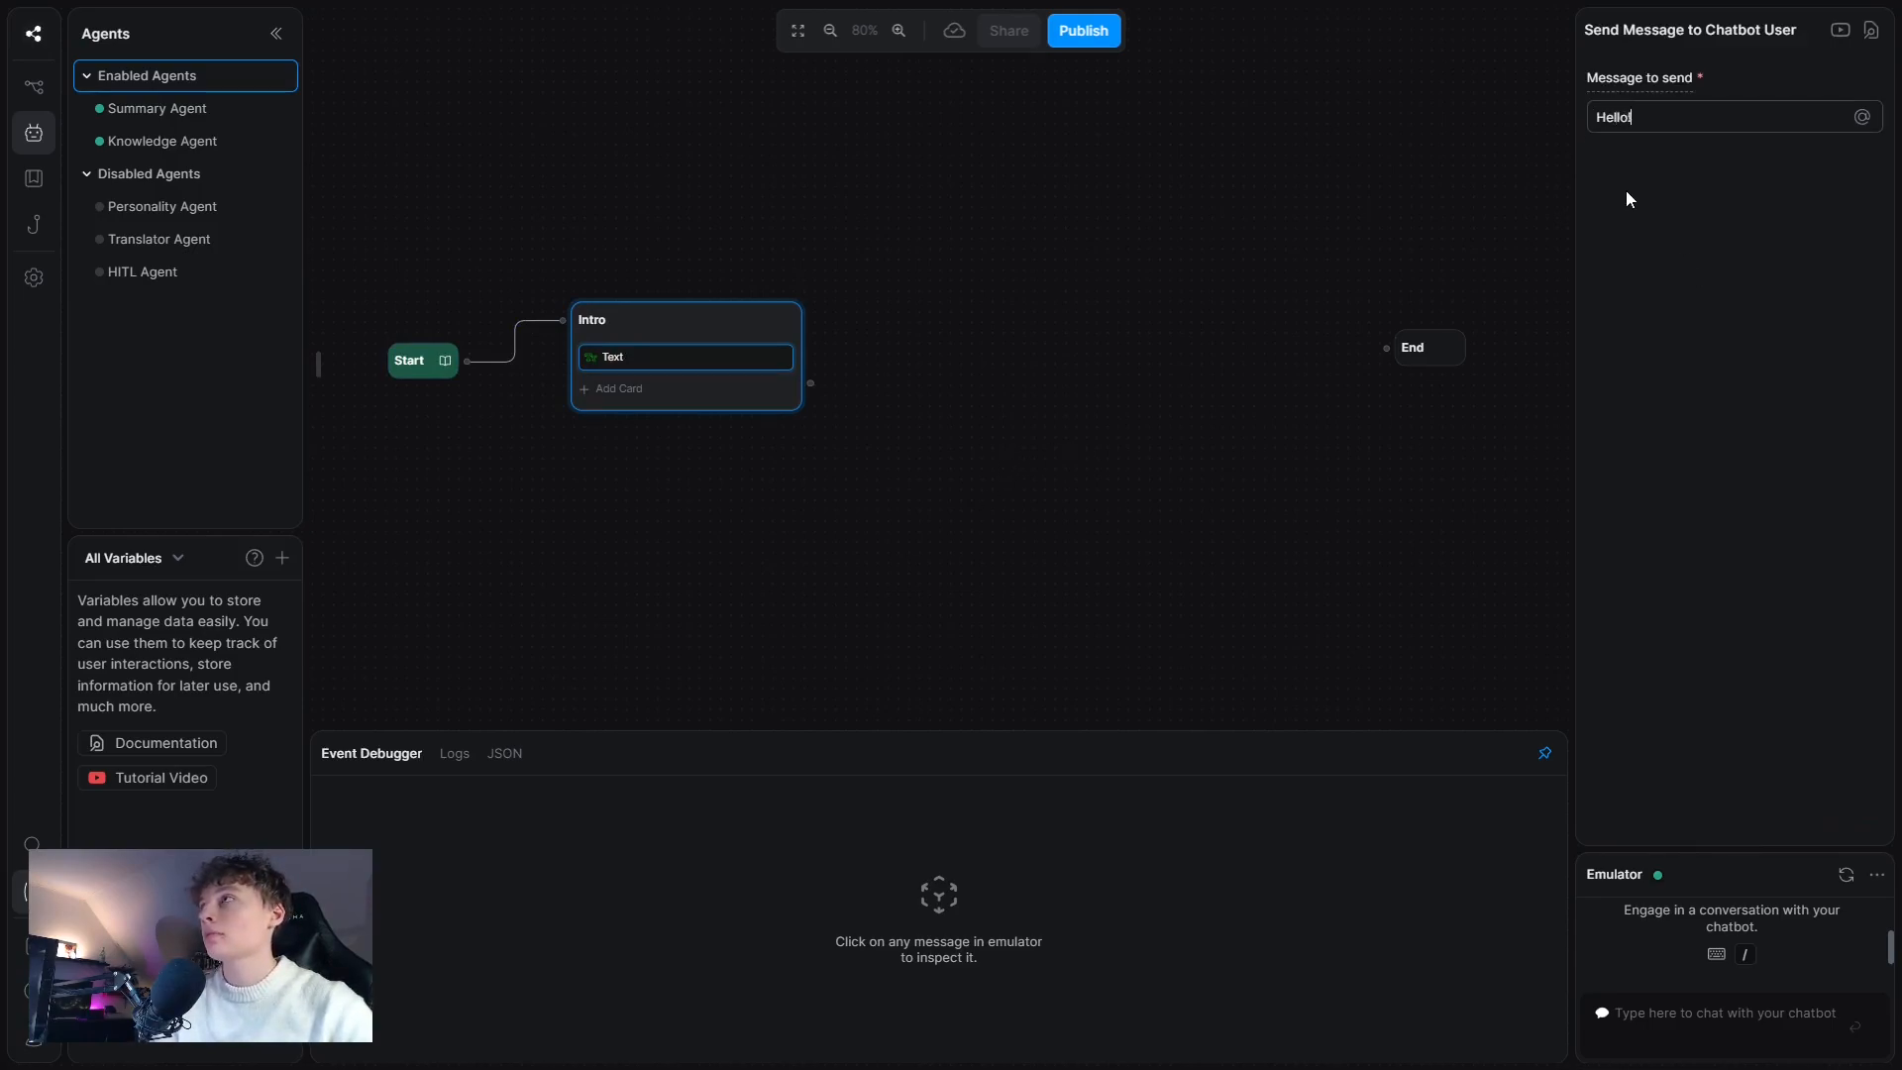
pyautogui.write(' I am your ')
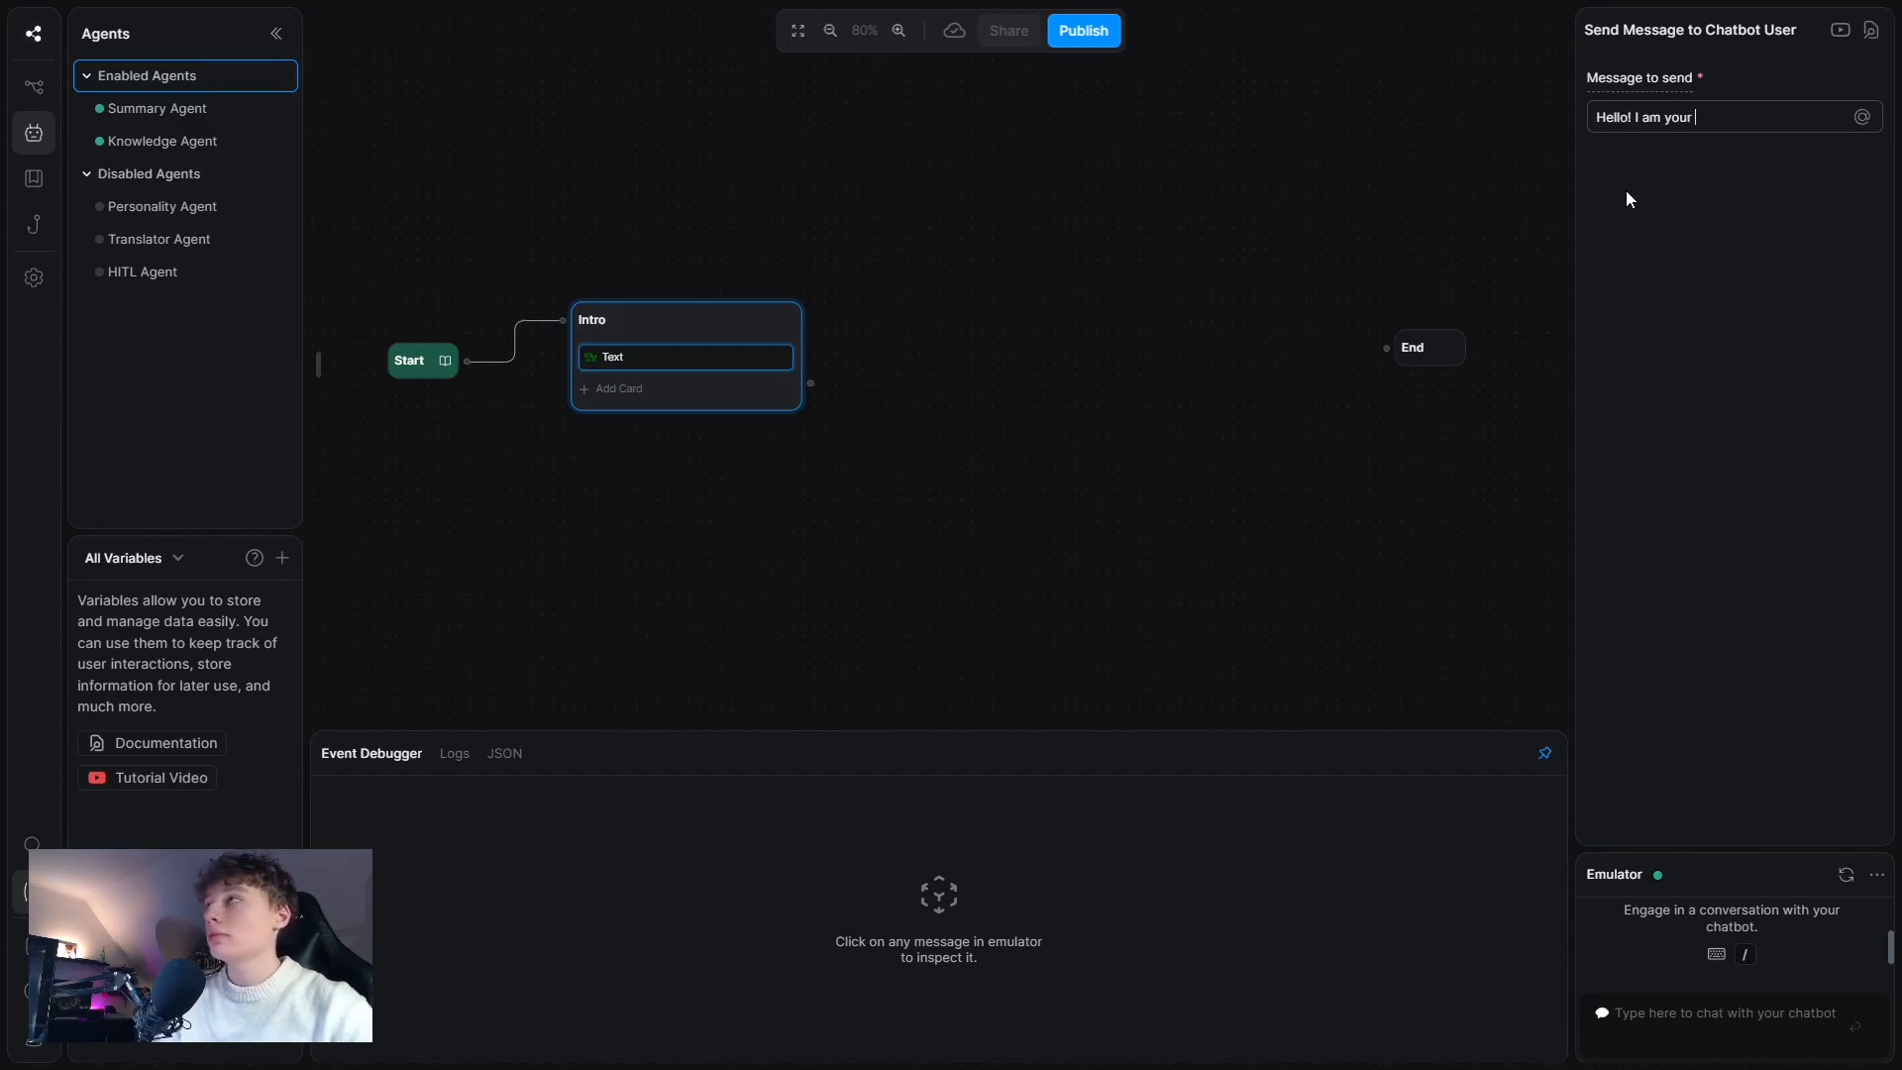
pyautogui.write('YouTubne')
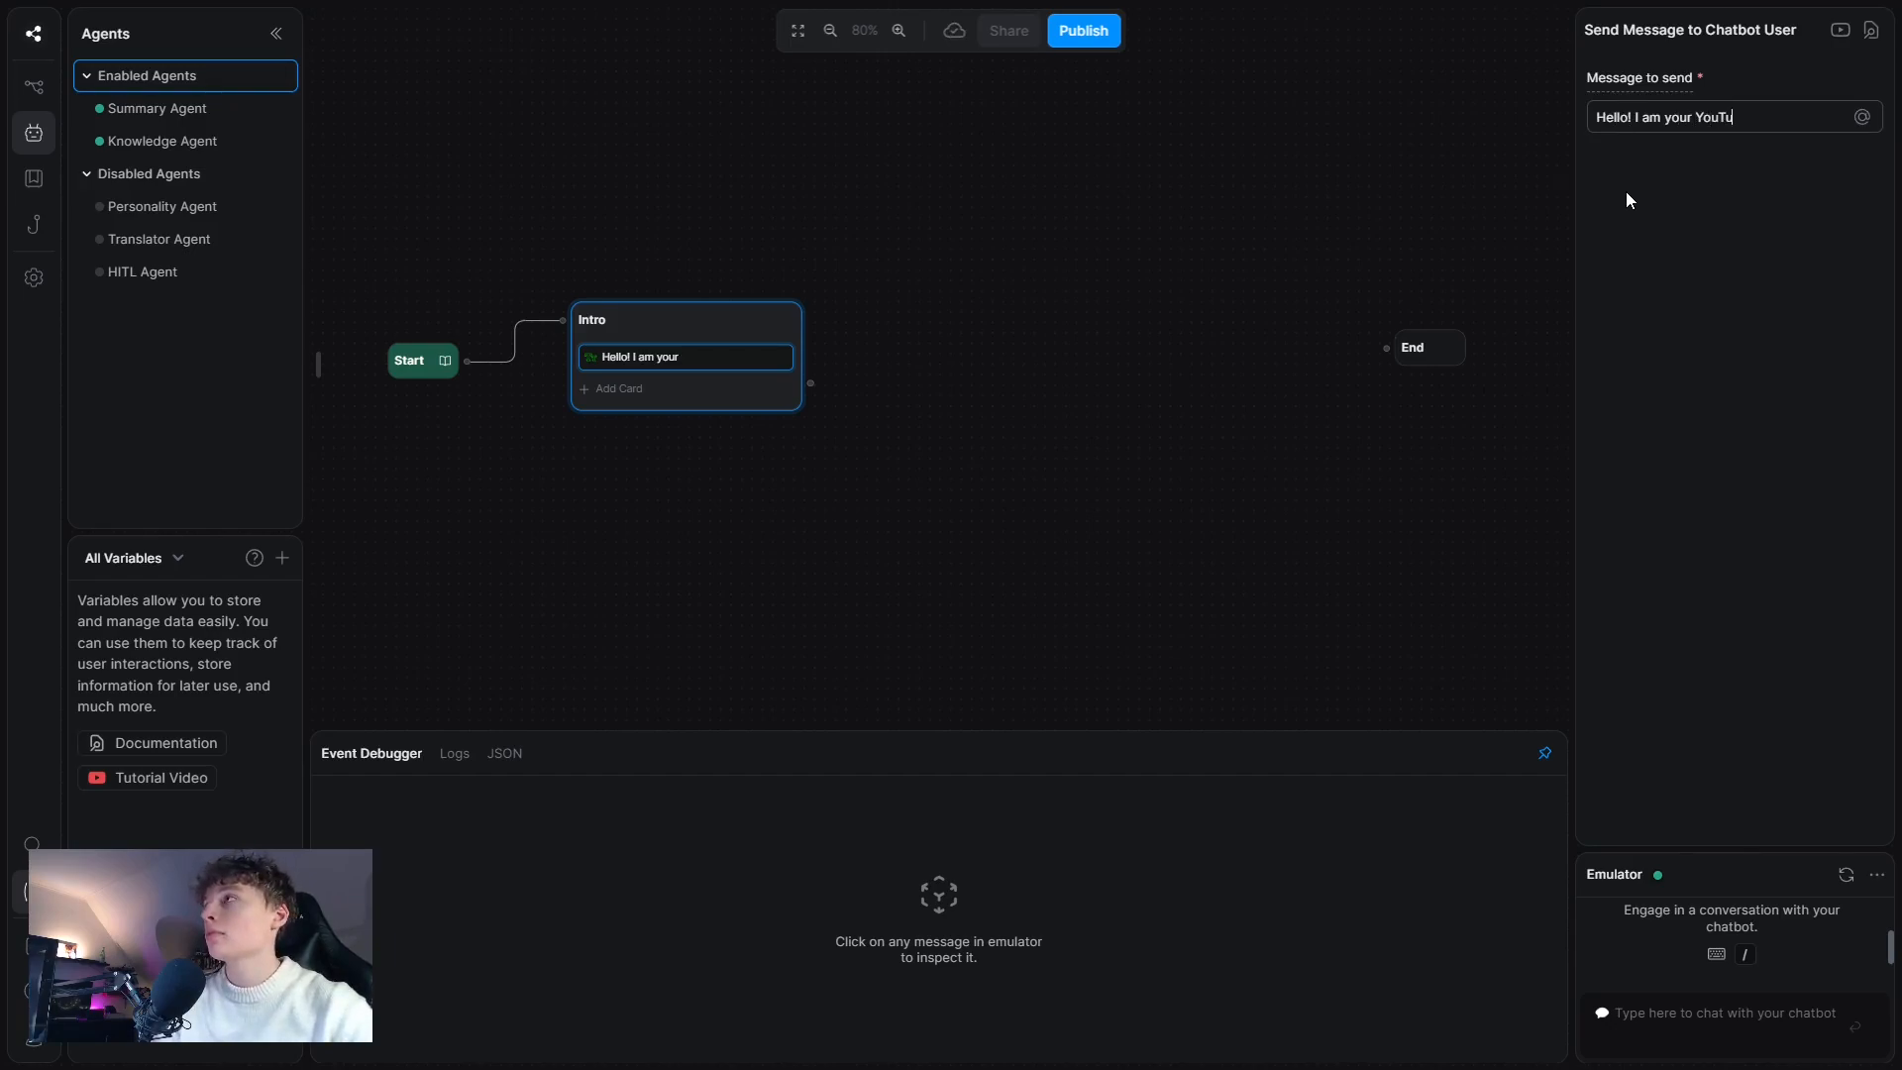
pyautogui.press('BackSpace')
pyautogui.press('BackSpace')
pyautogui.write('e assit')
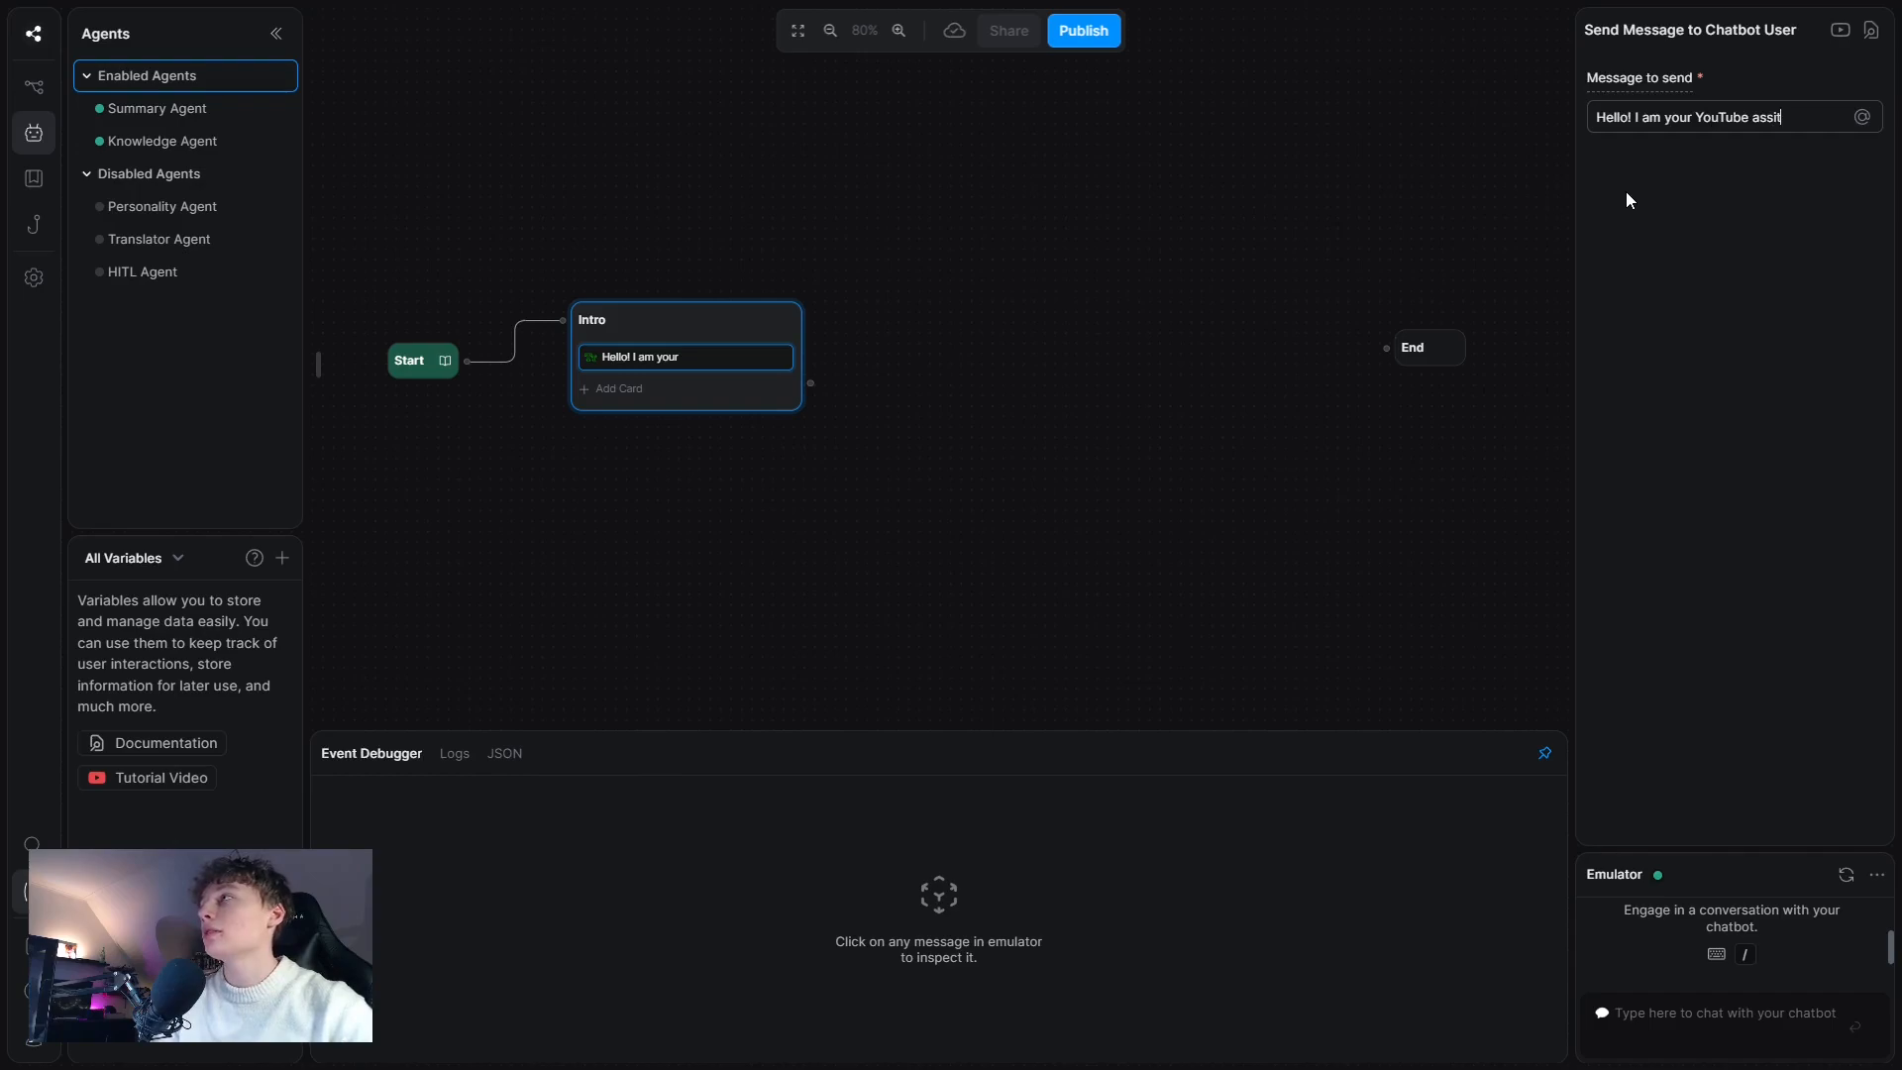
pyautogui.press('BackSpace')
pyautogui.write('stant. I will help you with what you desire!')
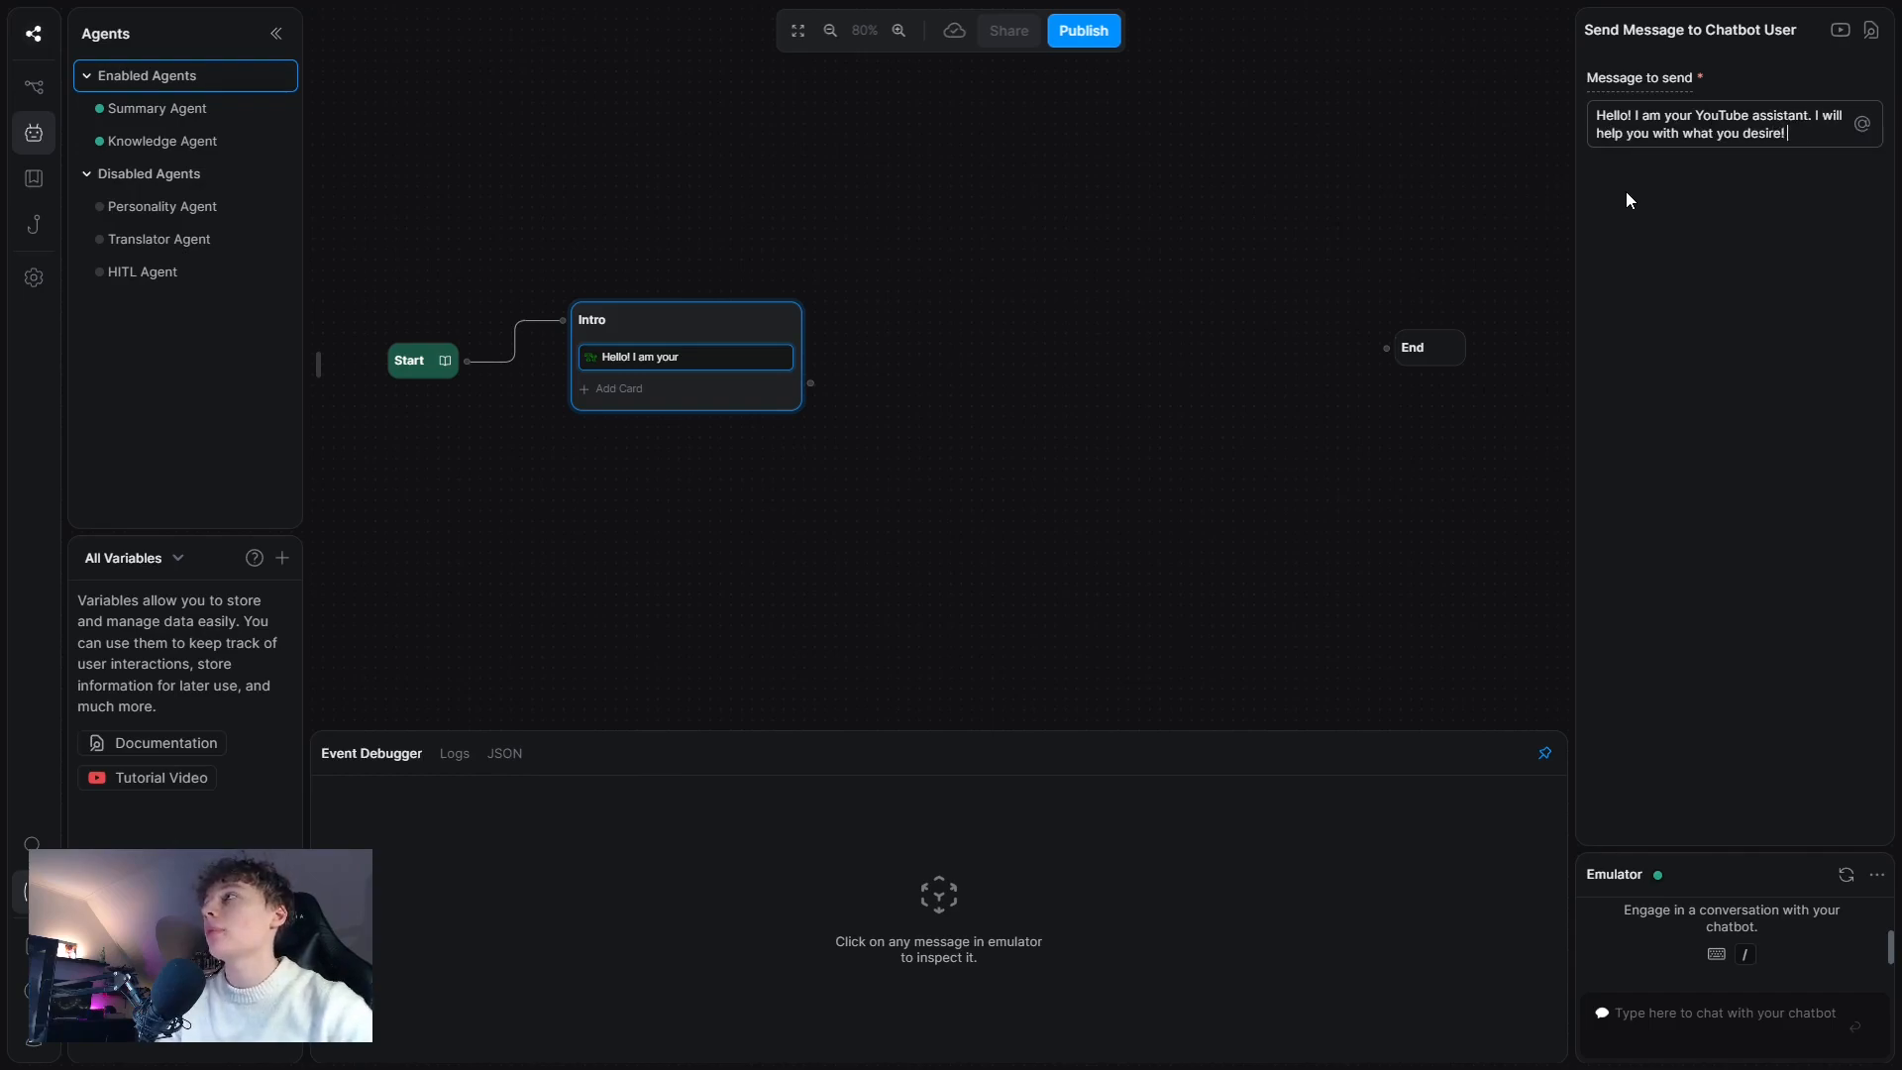
pyautogui.press('BackSpace')
pyautogui.write('.')
# - Add a second standard node after Intro and connect the Intro node's output to it
pyautogui.rightClick(925, 363)
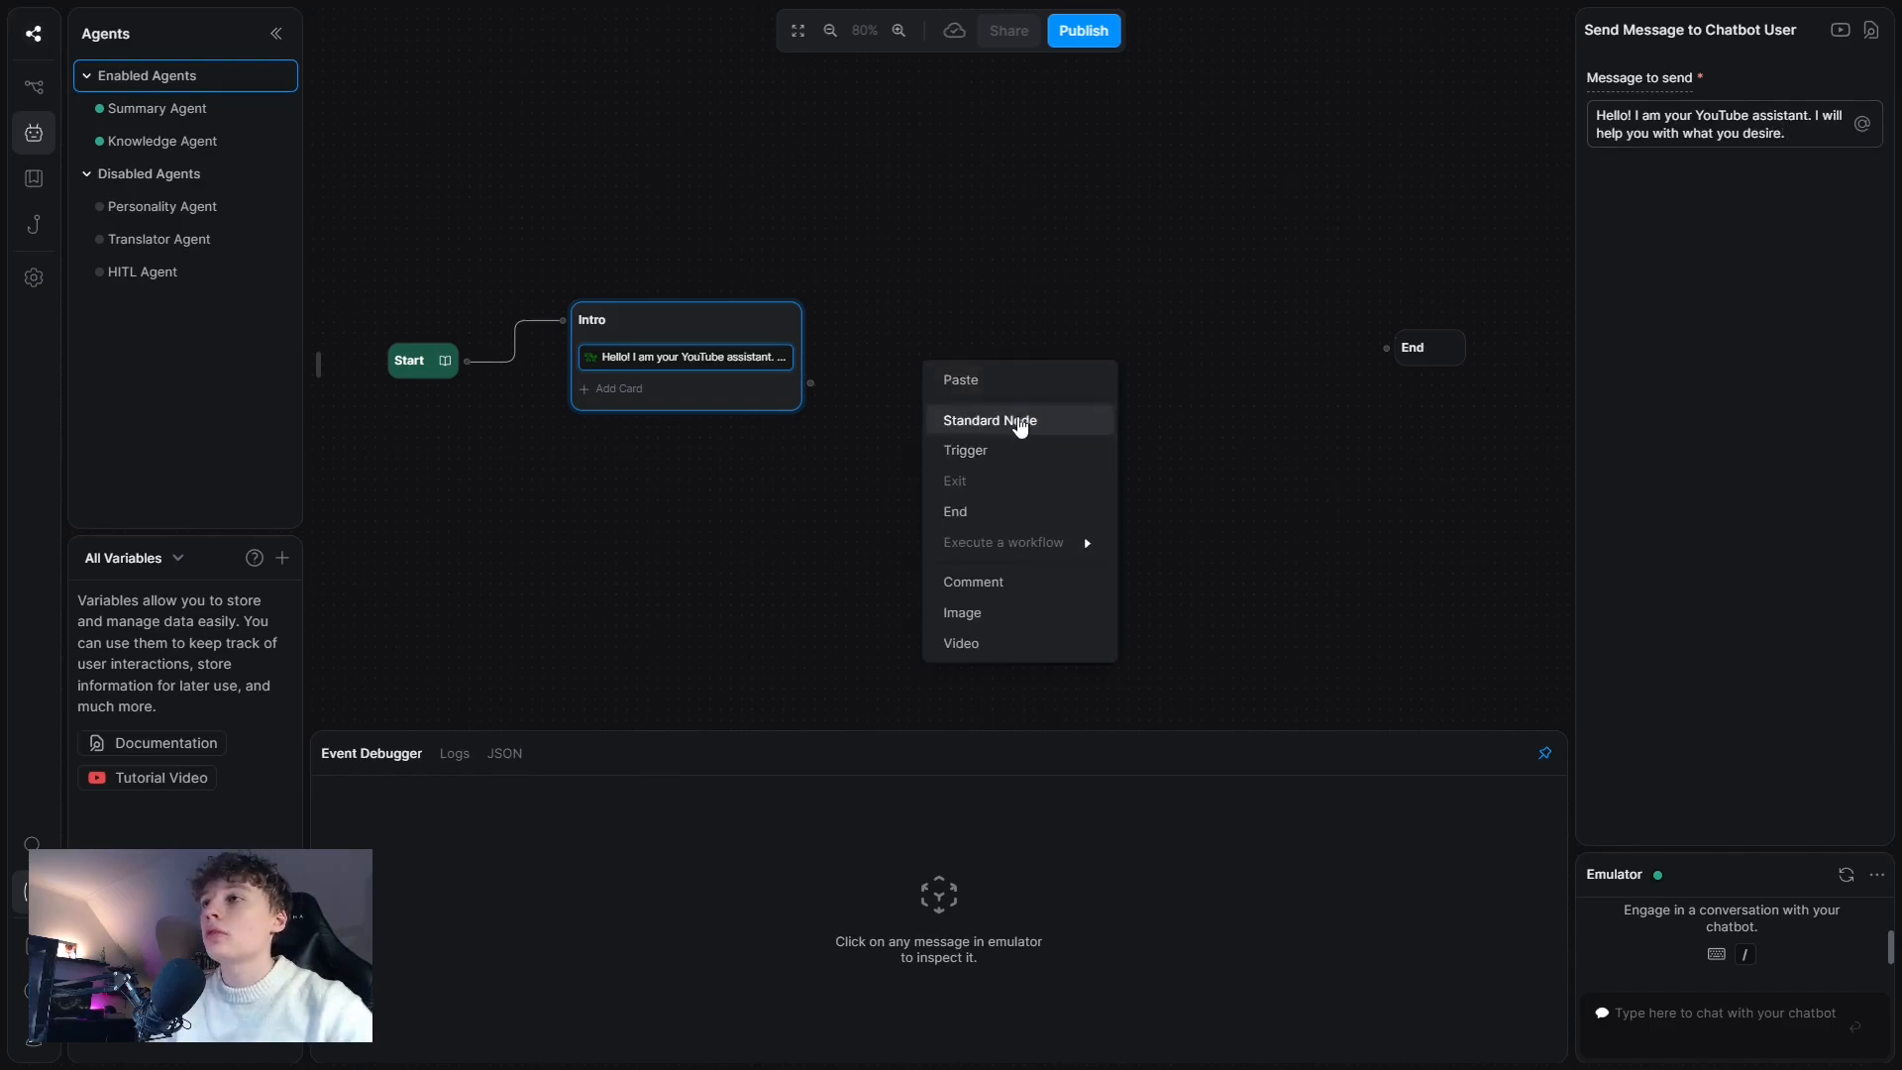
pyautogui.click(1024, 421)
pyautogui.moveTo(1074, 373); pyautogui.dragTo(1026, 317)
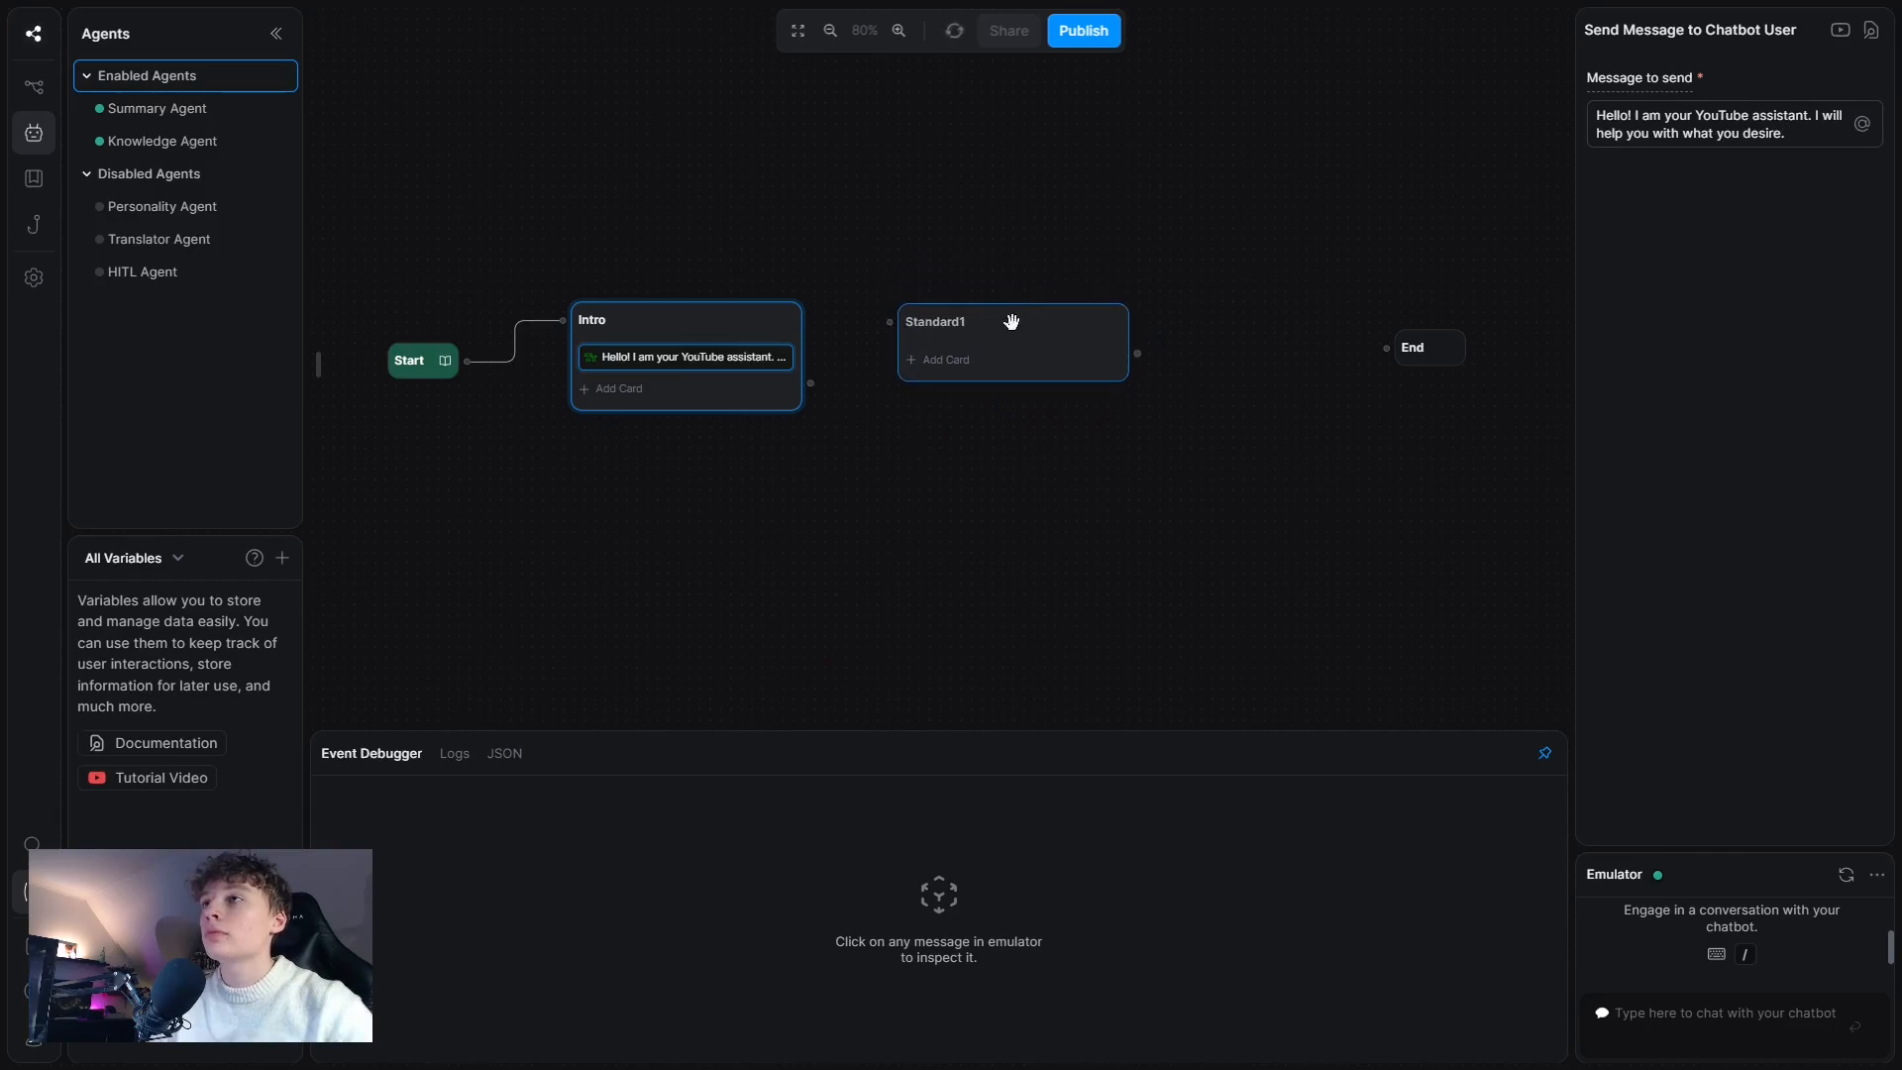
pyautogui.moveTo(814, 383); pyautogui.dragTo(942, 373)
# - Rename the new node "Hub" and move the End node farther away from it to make room
pyautogui.click(946, 369)
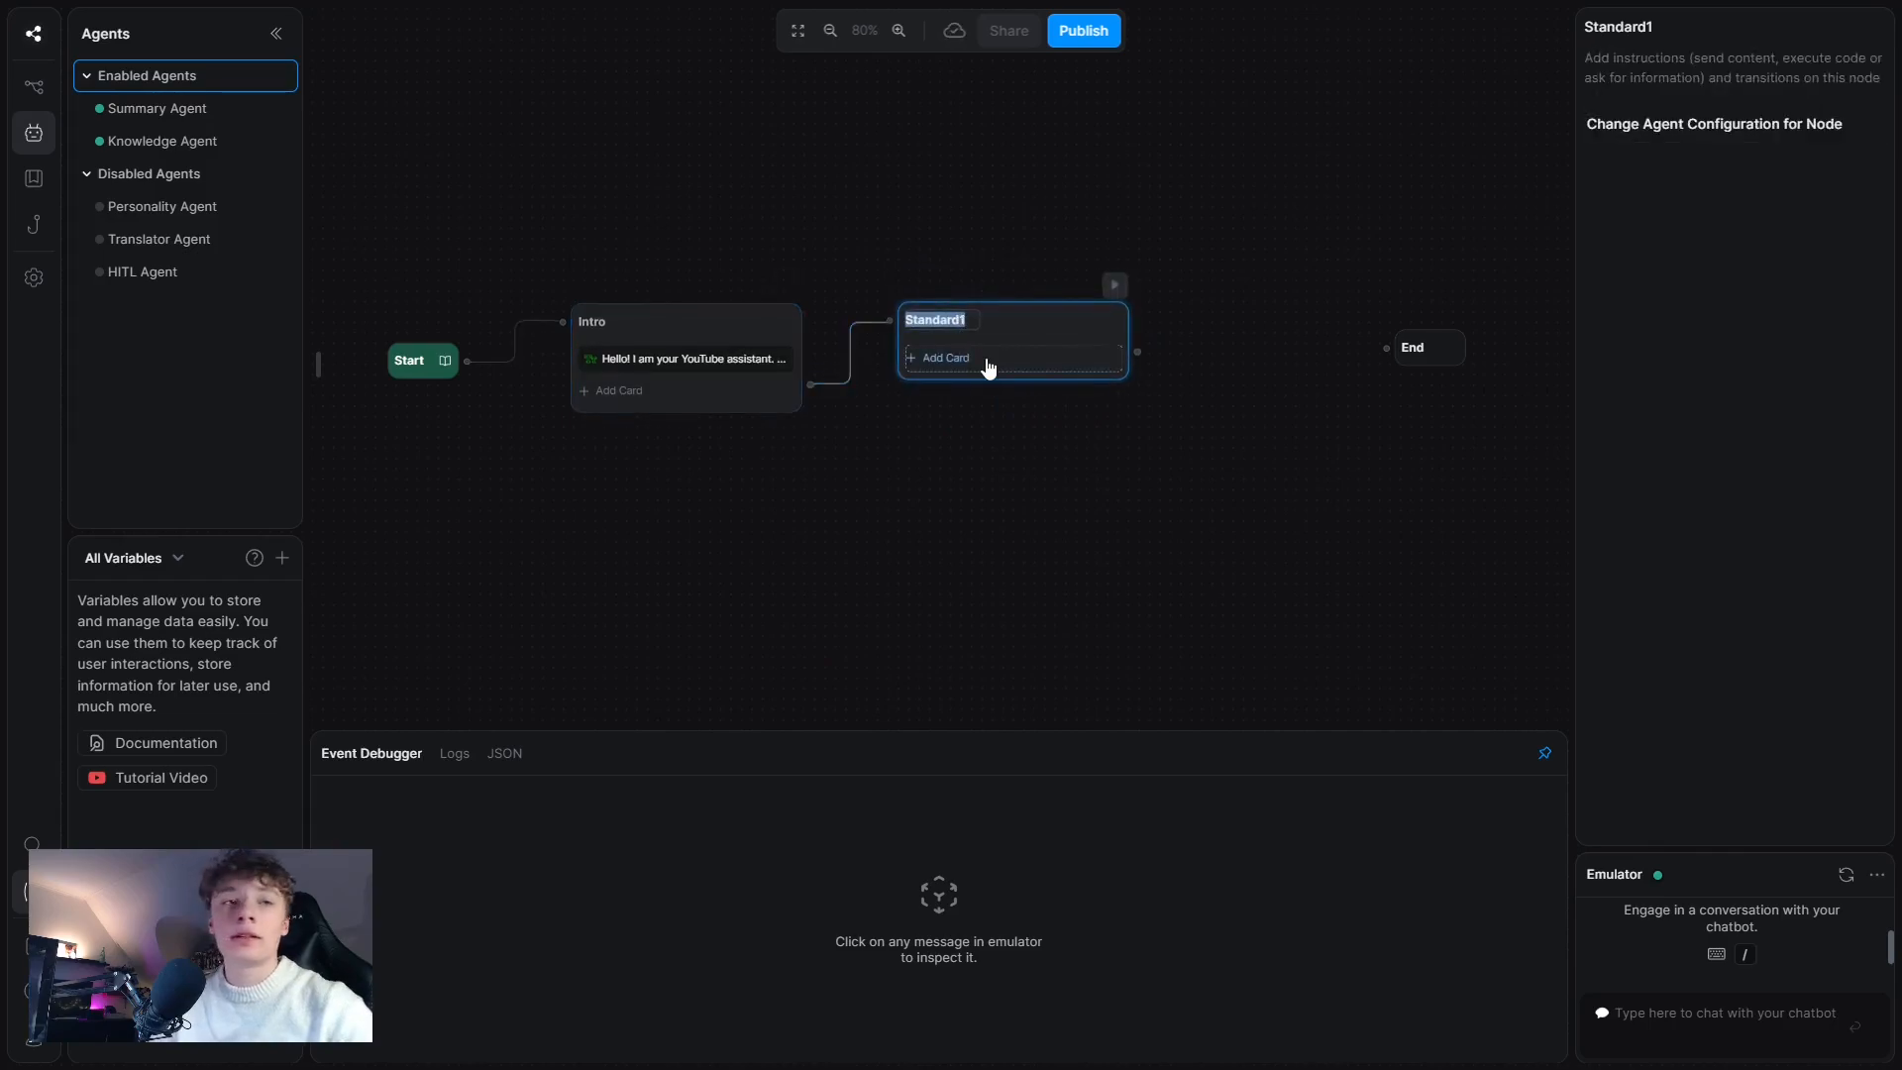
pyautogui.write('Hub')
pyautogui.press('Return')
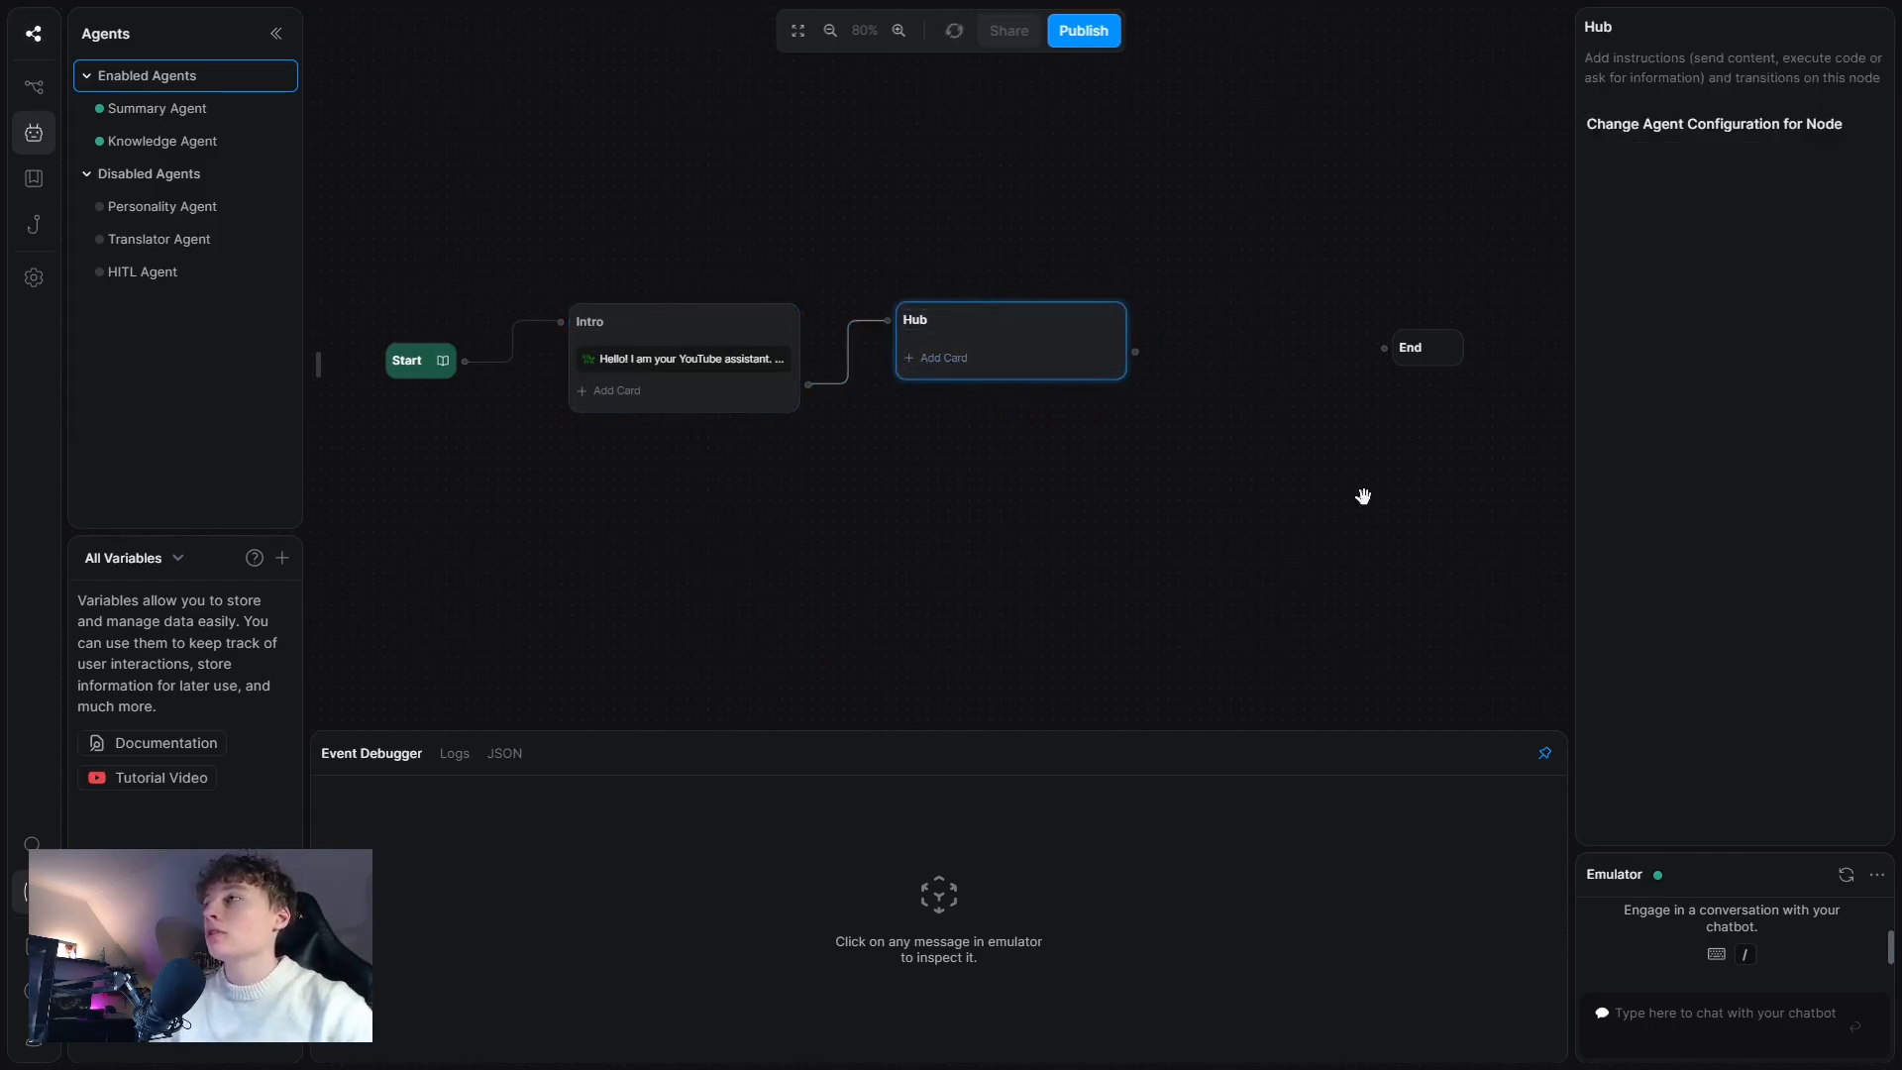
pyautogui.moveTo(1247, 464); pyautogui.dragTo(1038, 519)
pyautogui.moveTo(1211, 403); pyautogui.dragTo(1516, 388)
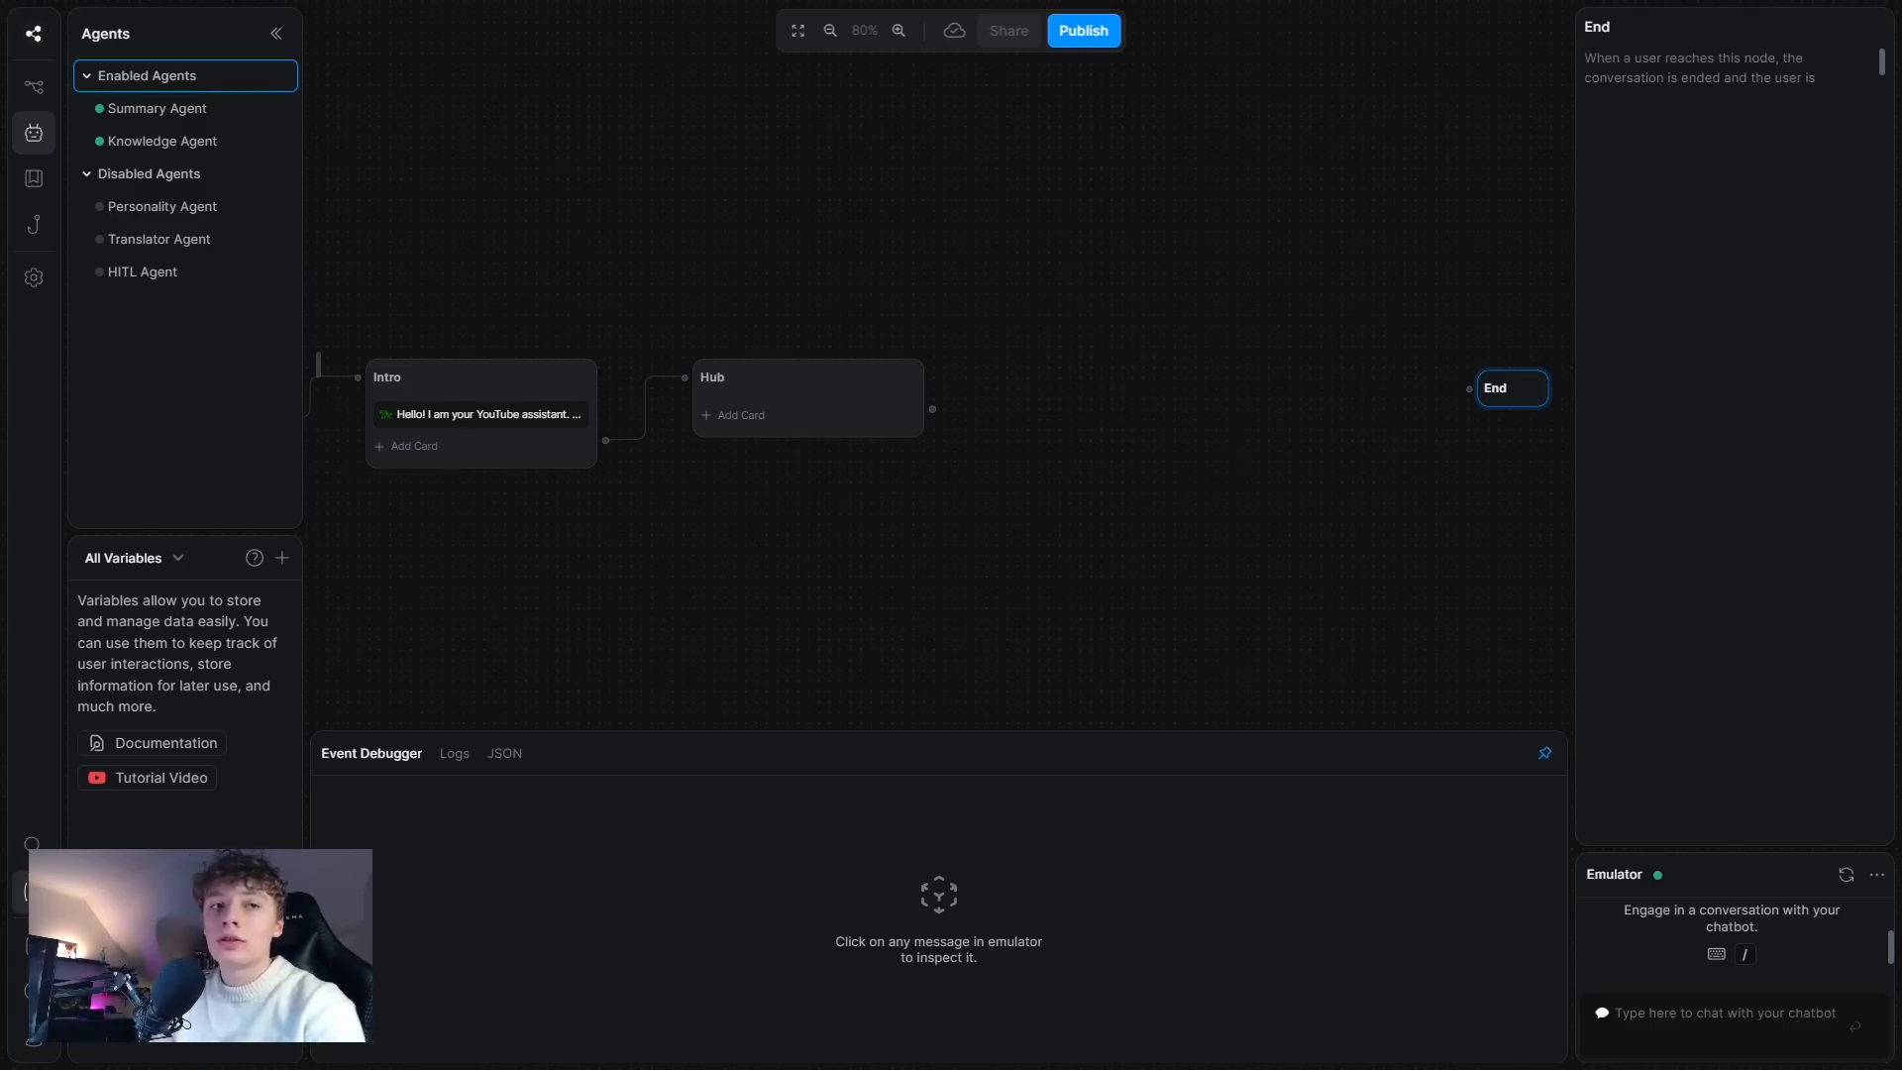
# - Add a Single Choice capture card to the Hub node and give it two blank choice items
pyautogui.click(742, 414)
pyautogui.scroll(-5, 451, 397)
pyautogui.scroll(2, 451, 417)
pyautogui.scroll(-4, 458, 356)
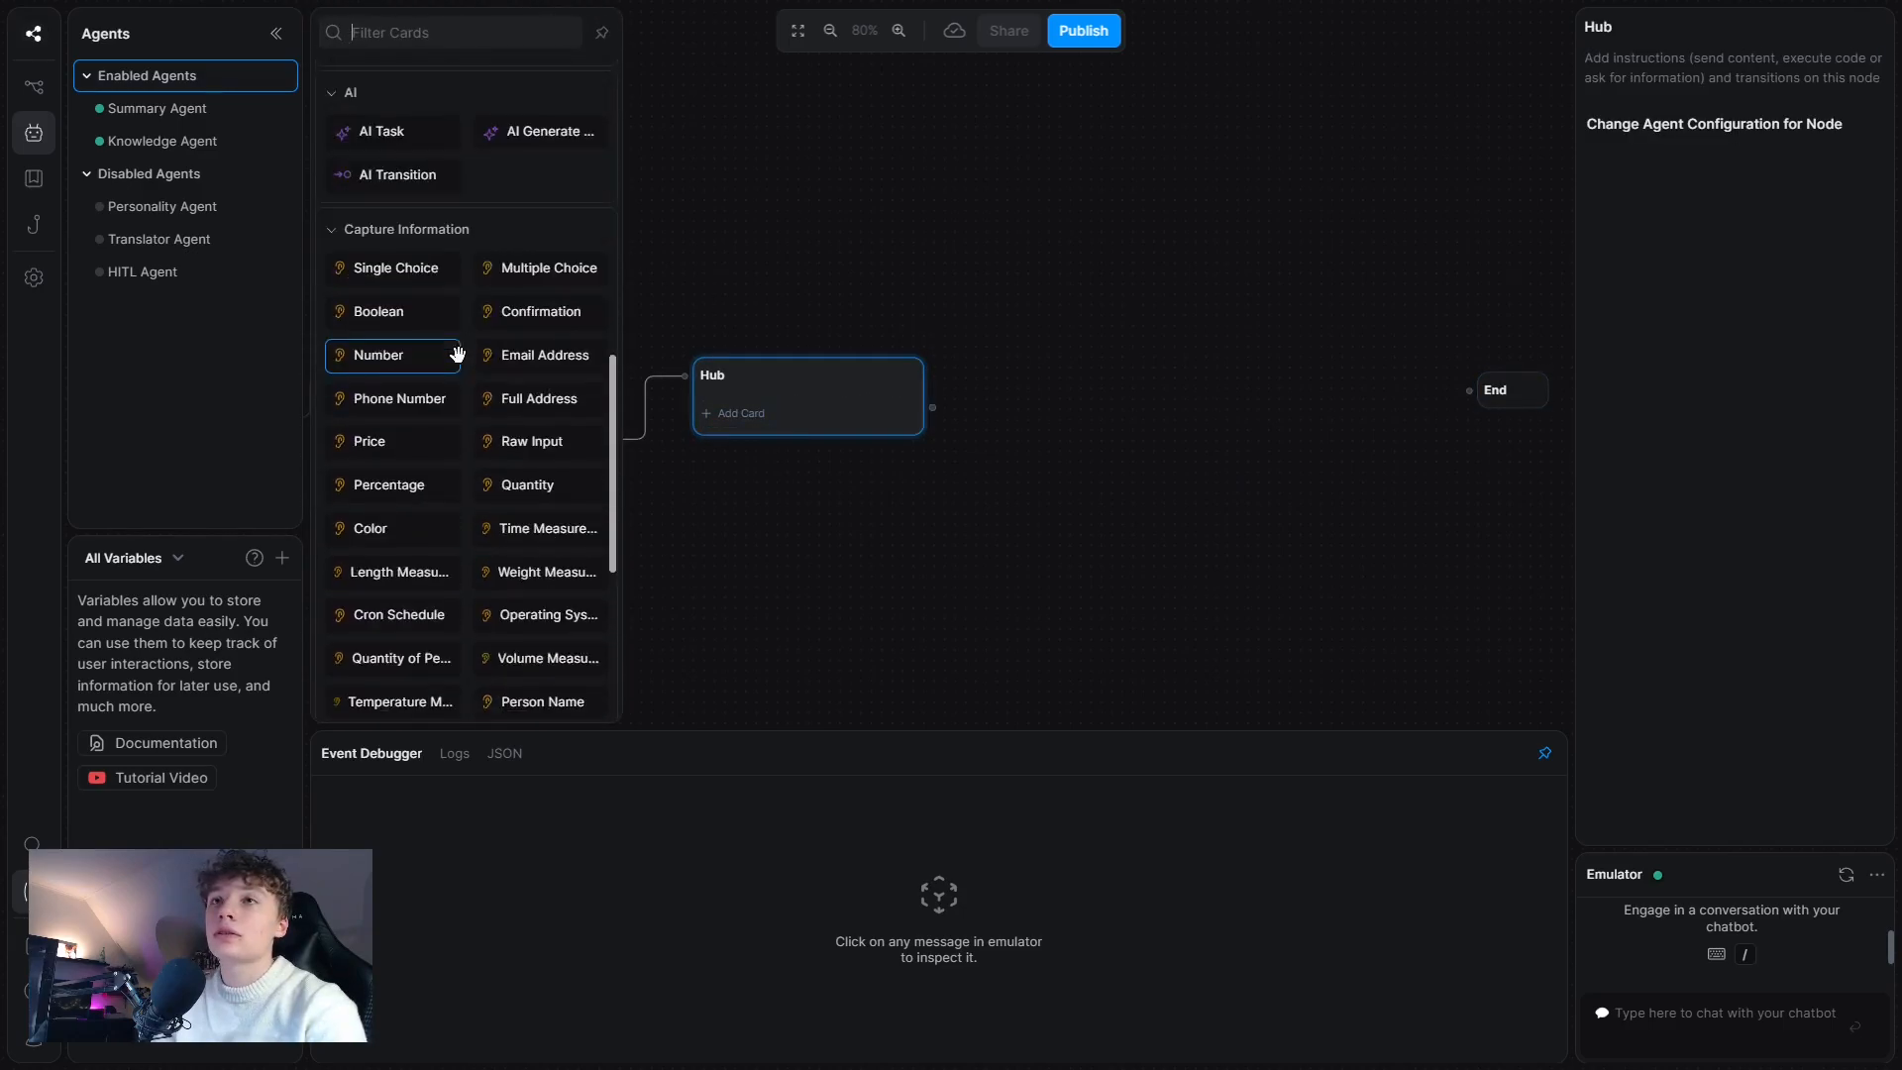
pyautogui.click(411, 270)
pyautogui.click(1862, 413)
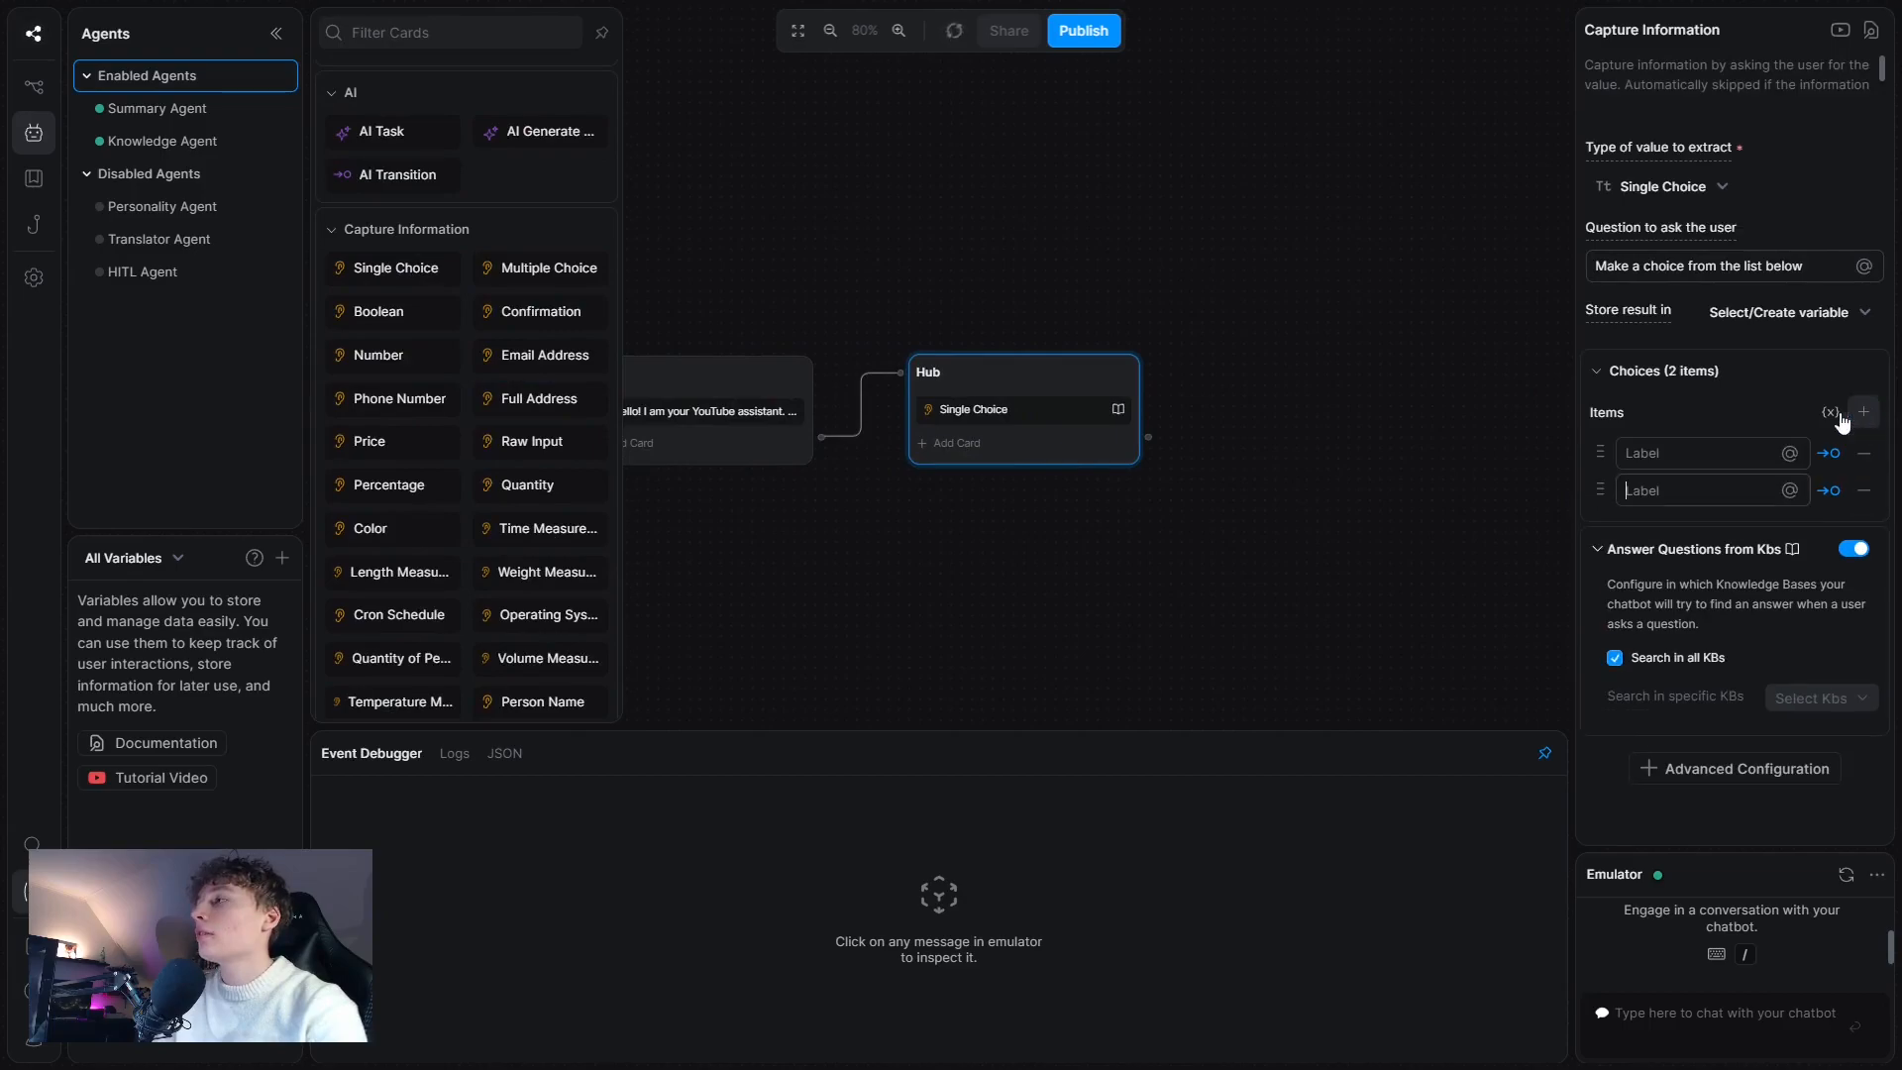
# - Replace the Single Choice card's question to the user with "Please select your desired service."
pyautogui.doubleClick(1665, 264)
pyautogui.tripleClick(1665, 264)
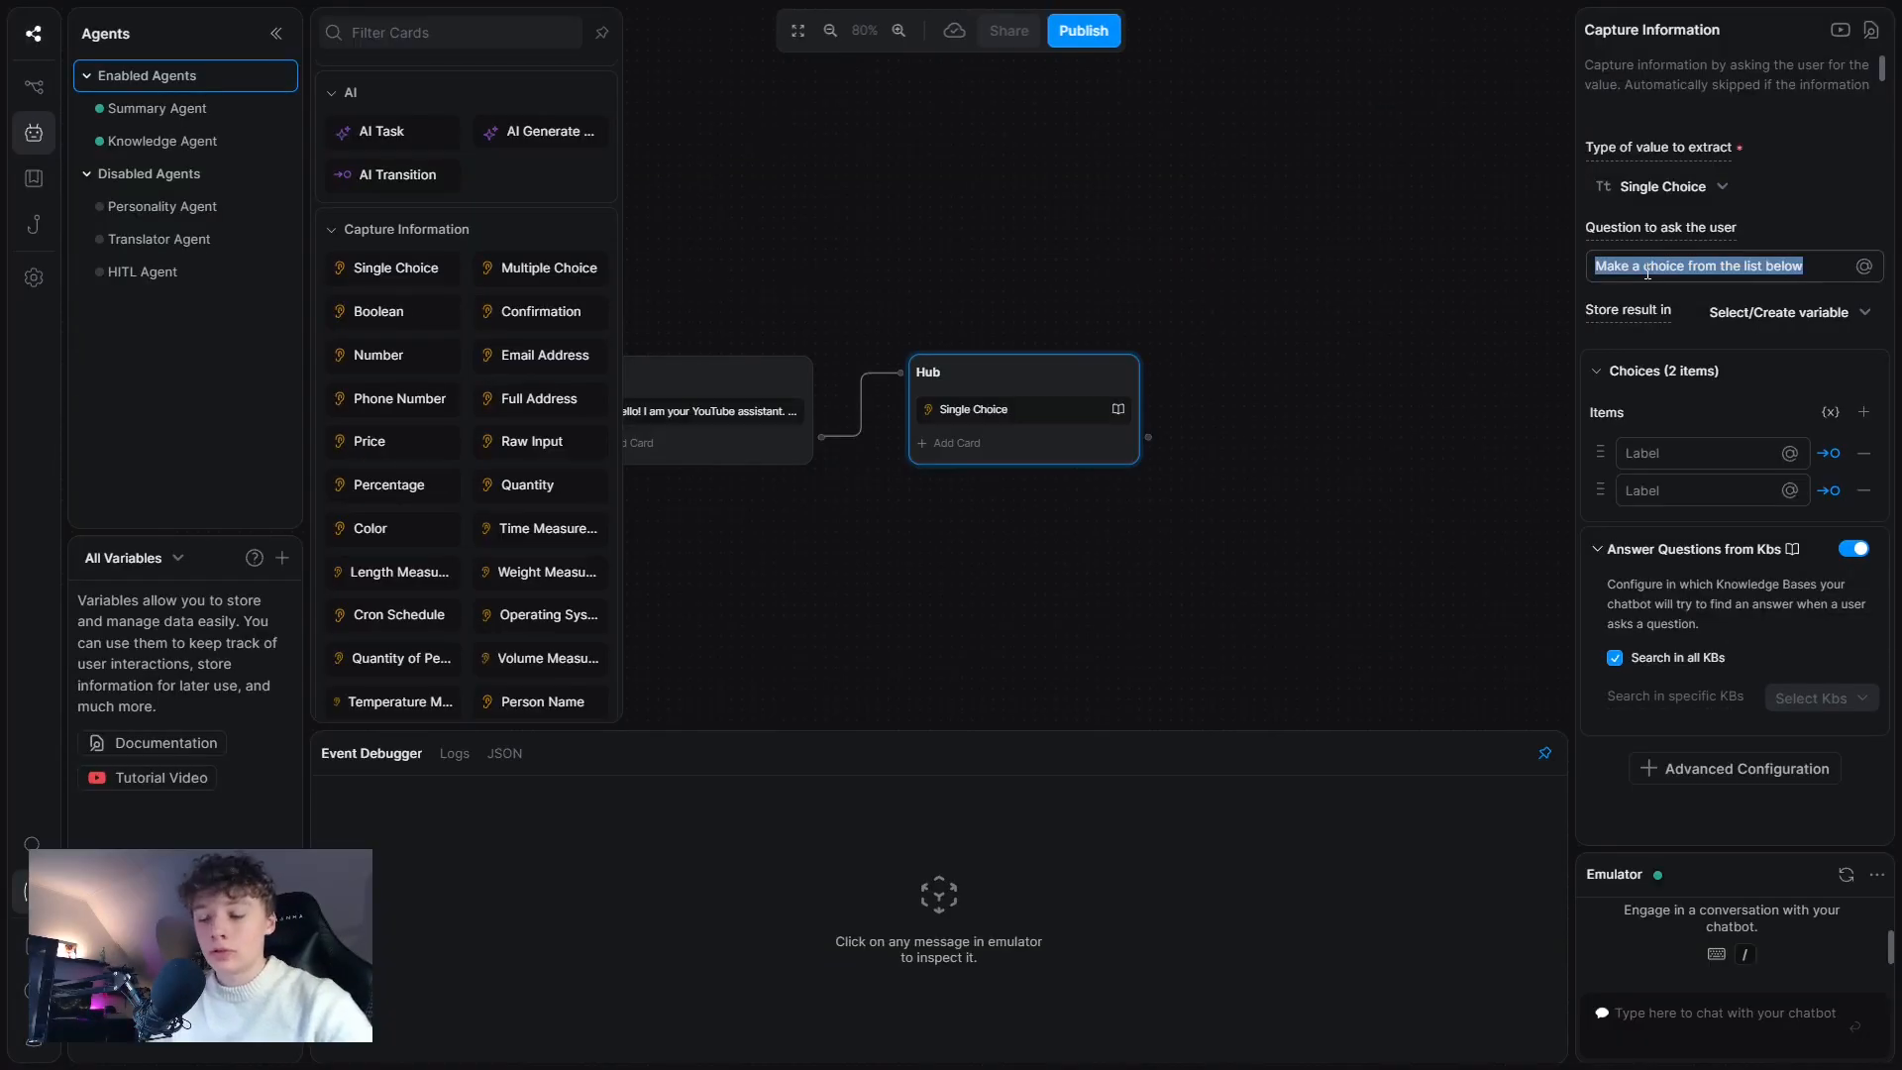
pyautogui.write('Please sel')
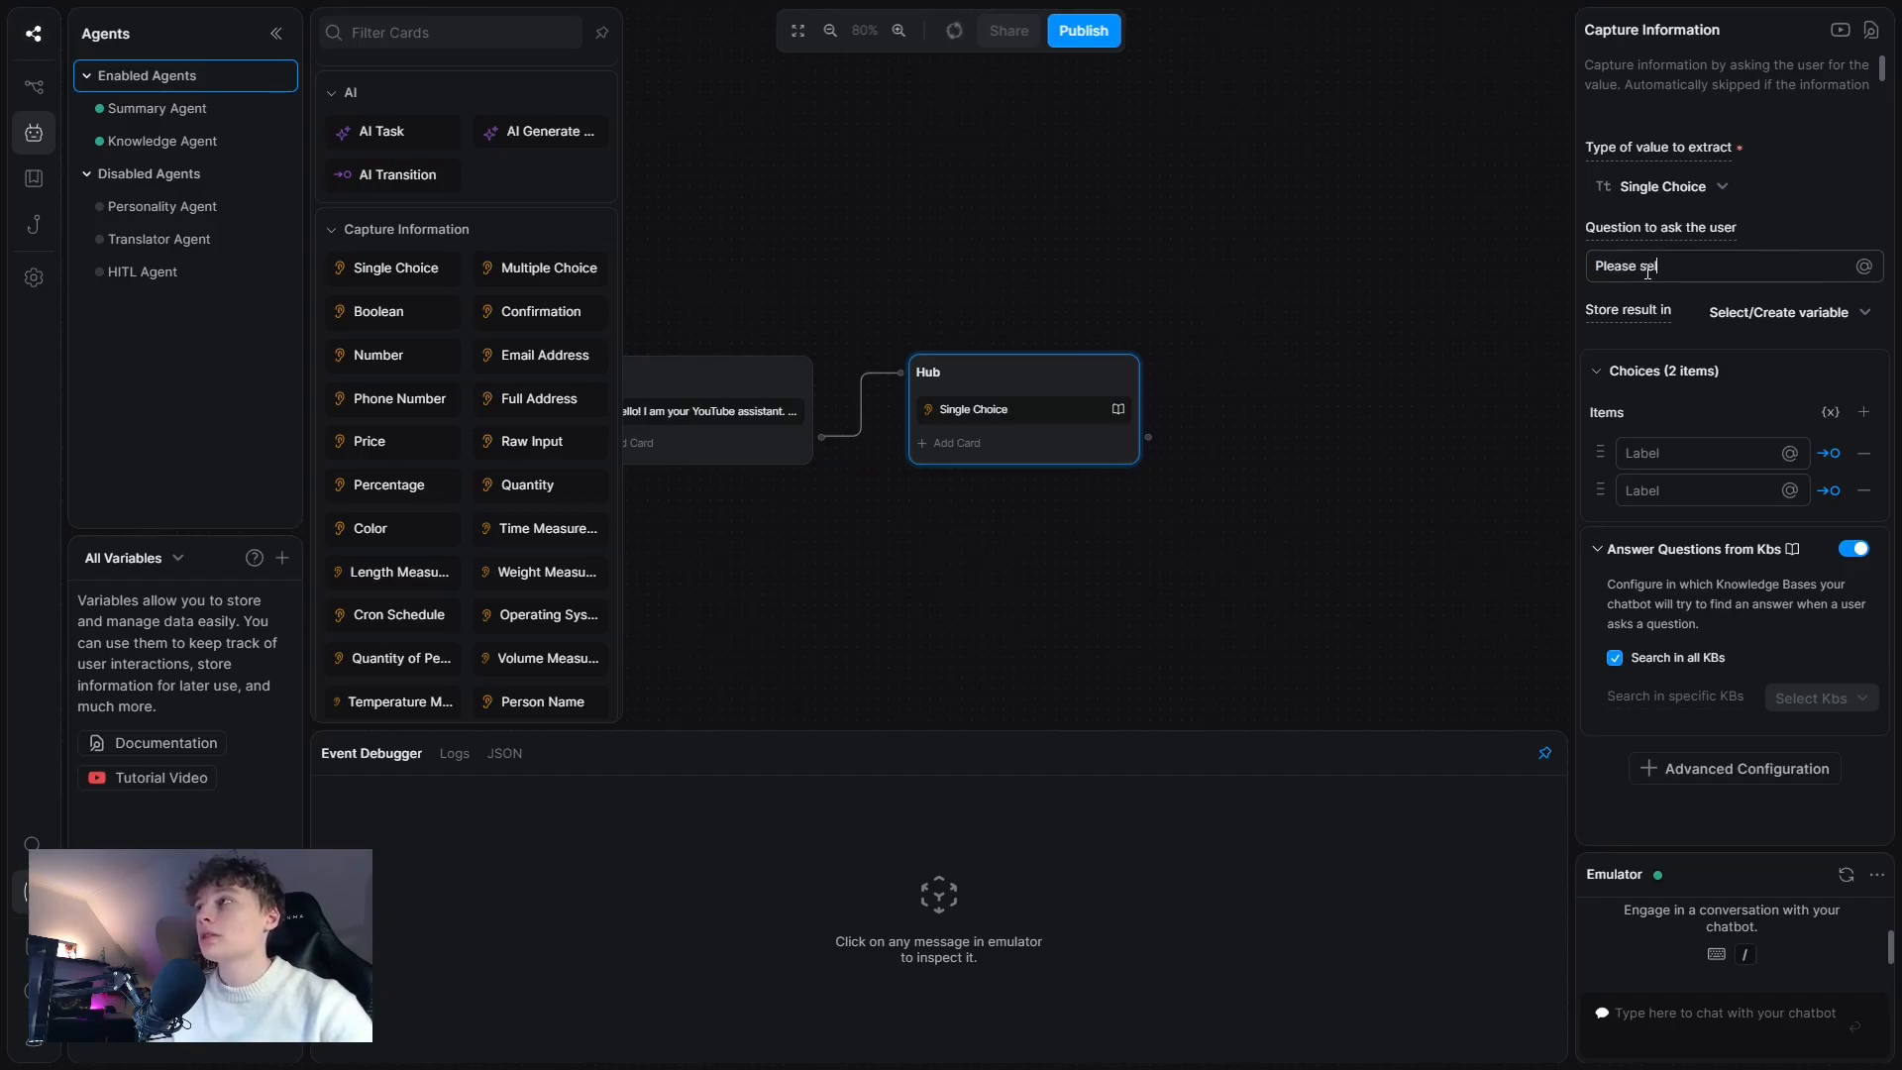
pyautogui.write('ect yo')
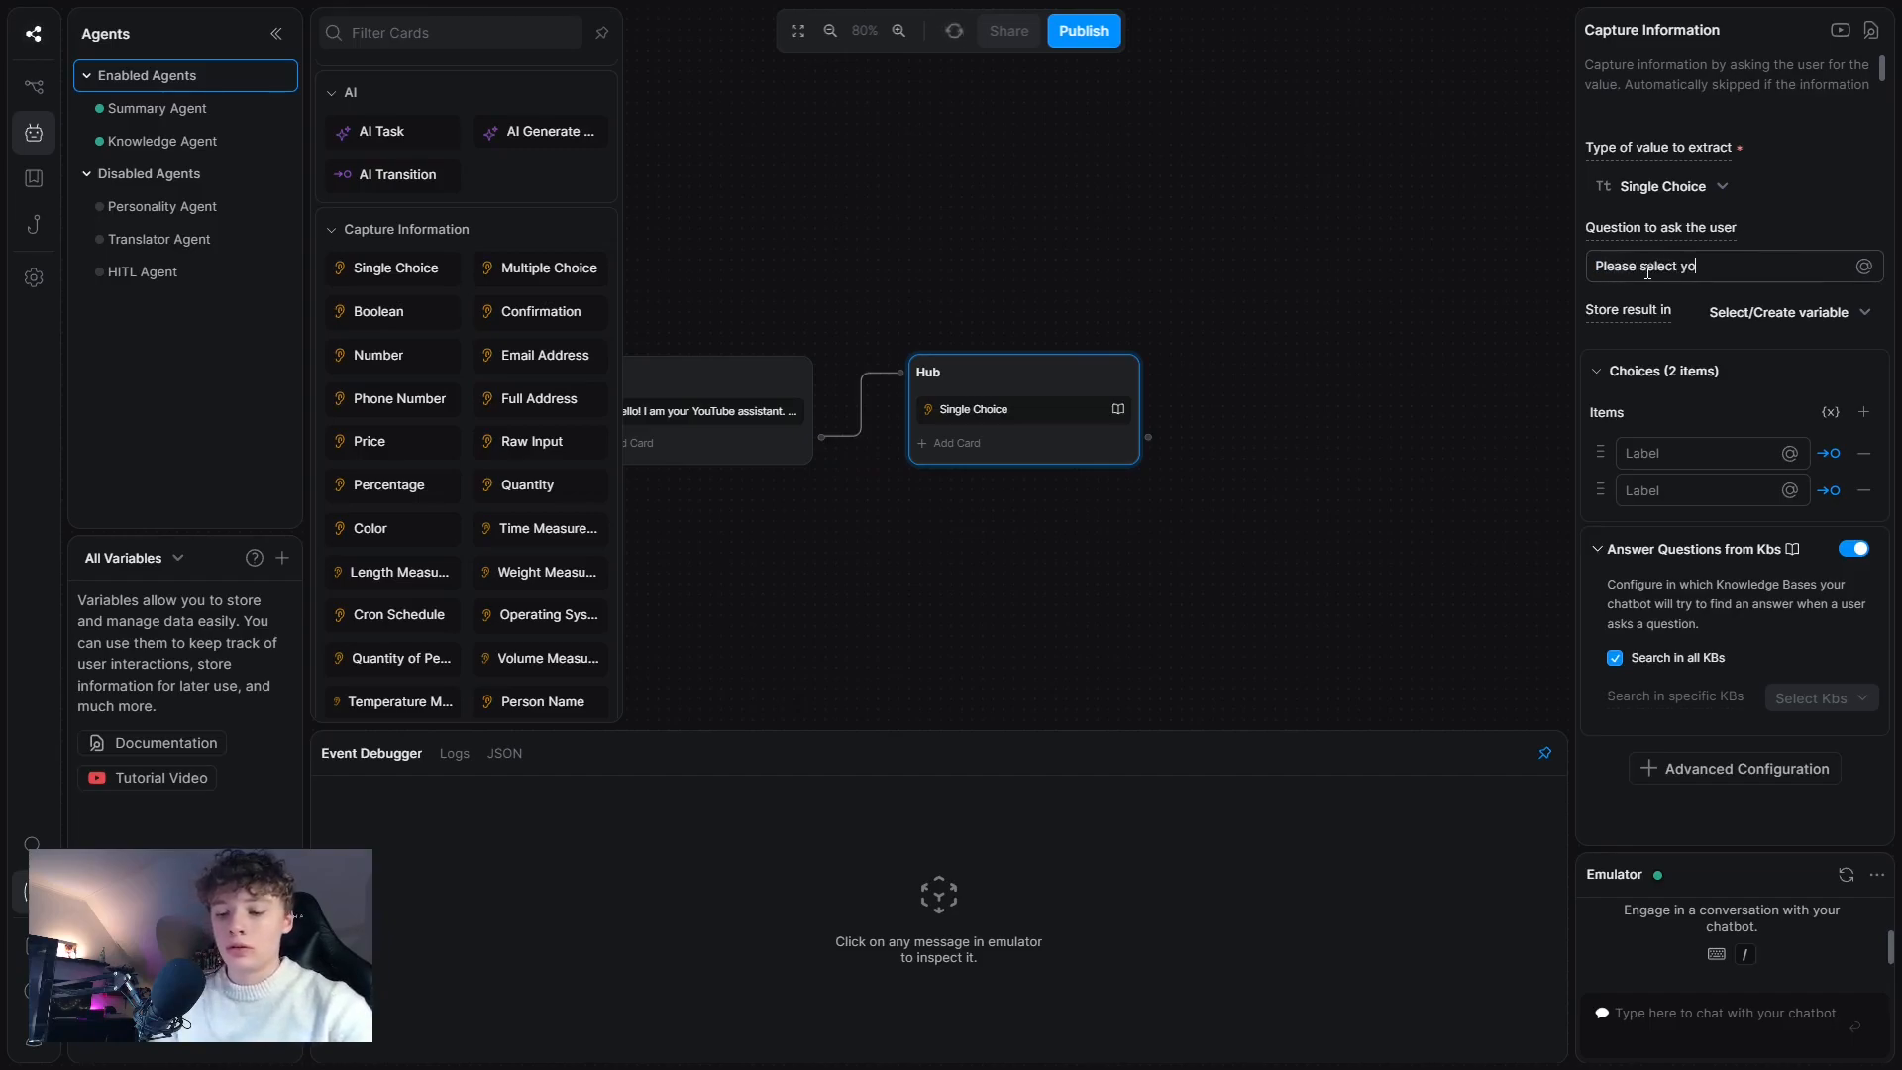
pyautogui.write('ur desired se')
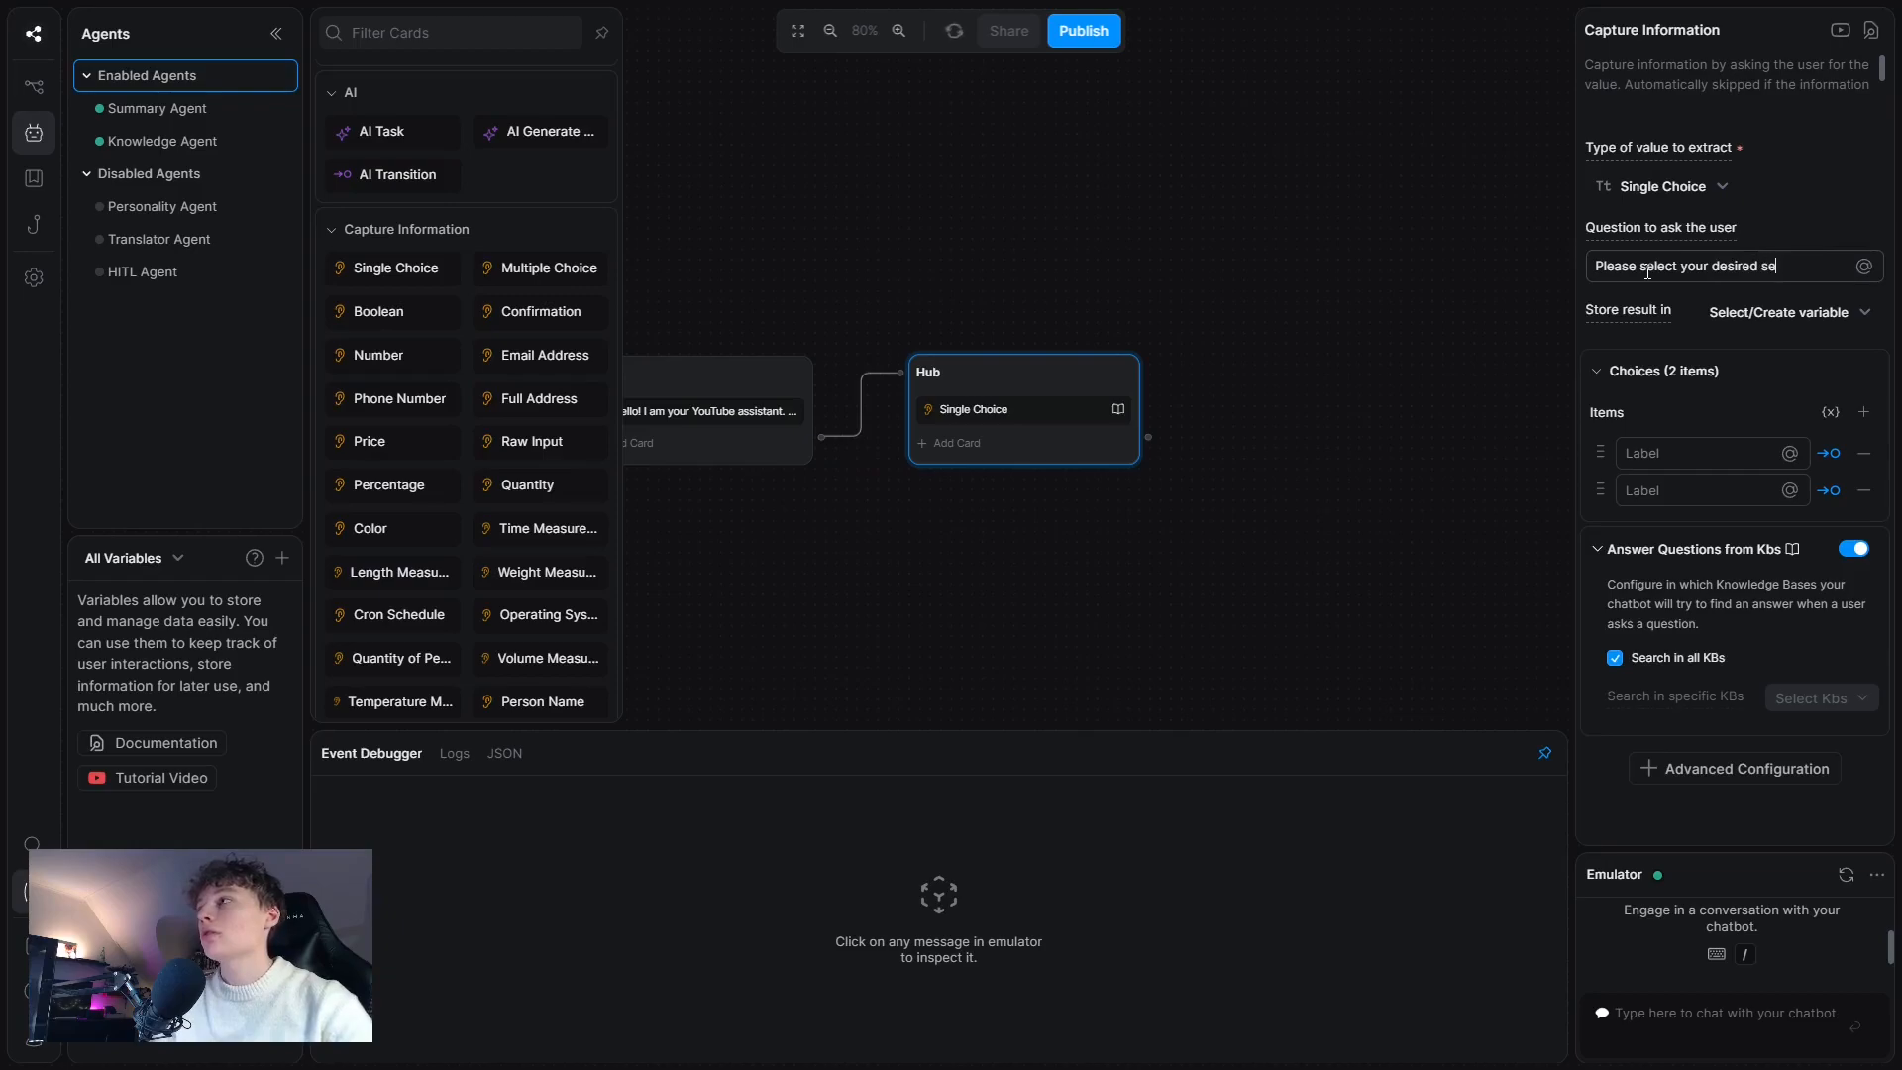
pyautogui.write('rvice.')
# - Label the two choices of the Single Choice card "Title Inspo" and "Video Ideas"
pyautogui.click(1693, 455)
pyautogui.write('T')
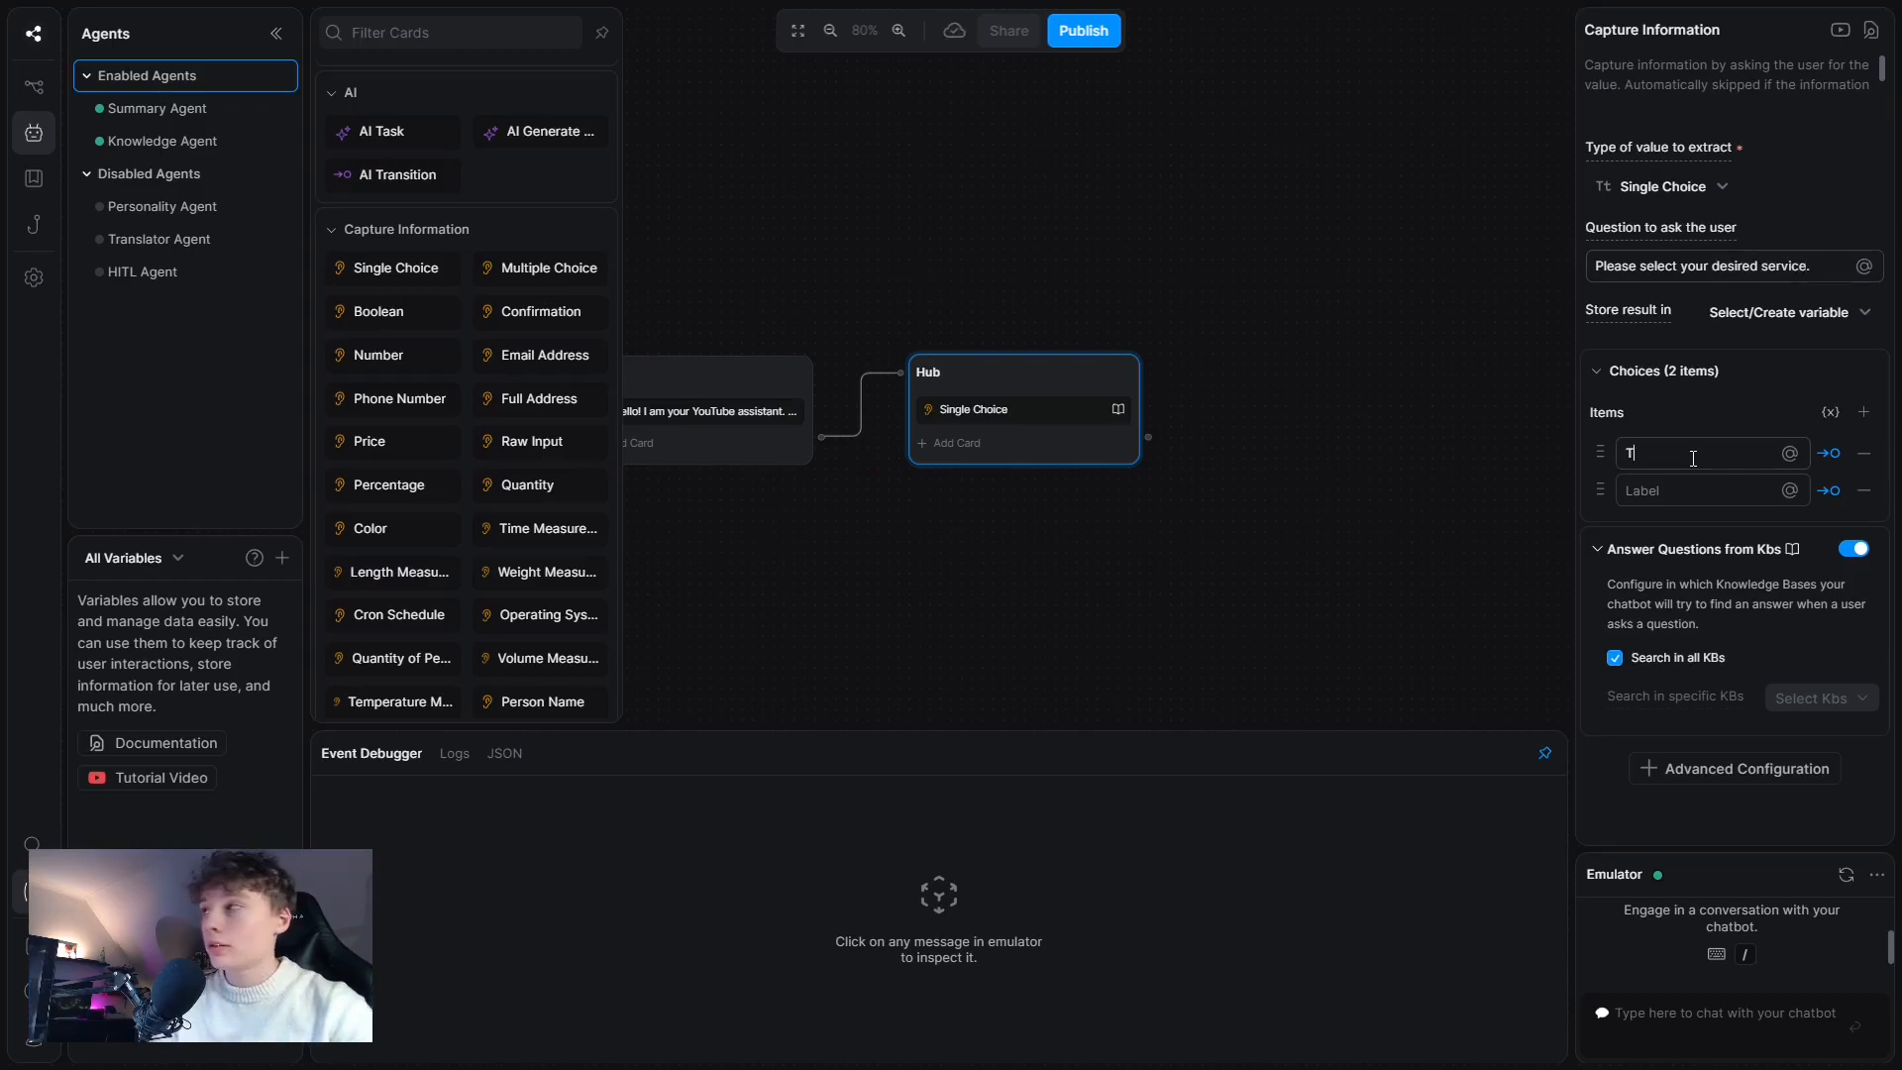
pyautogui.write('itle ')
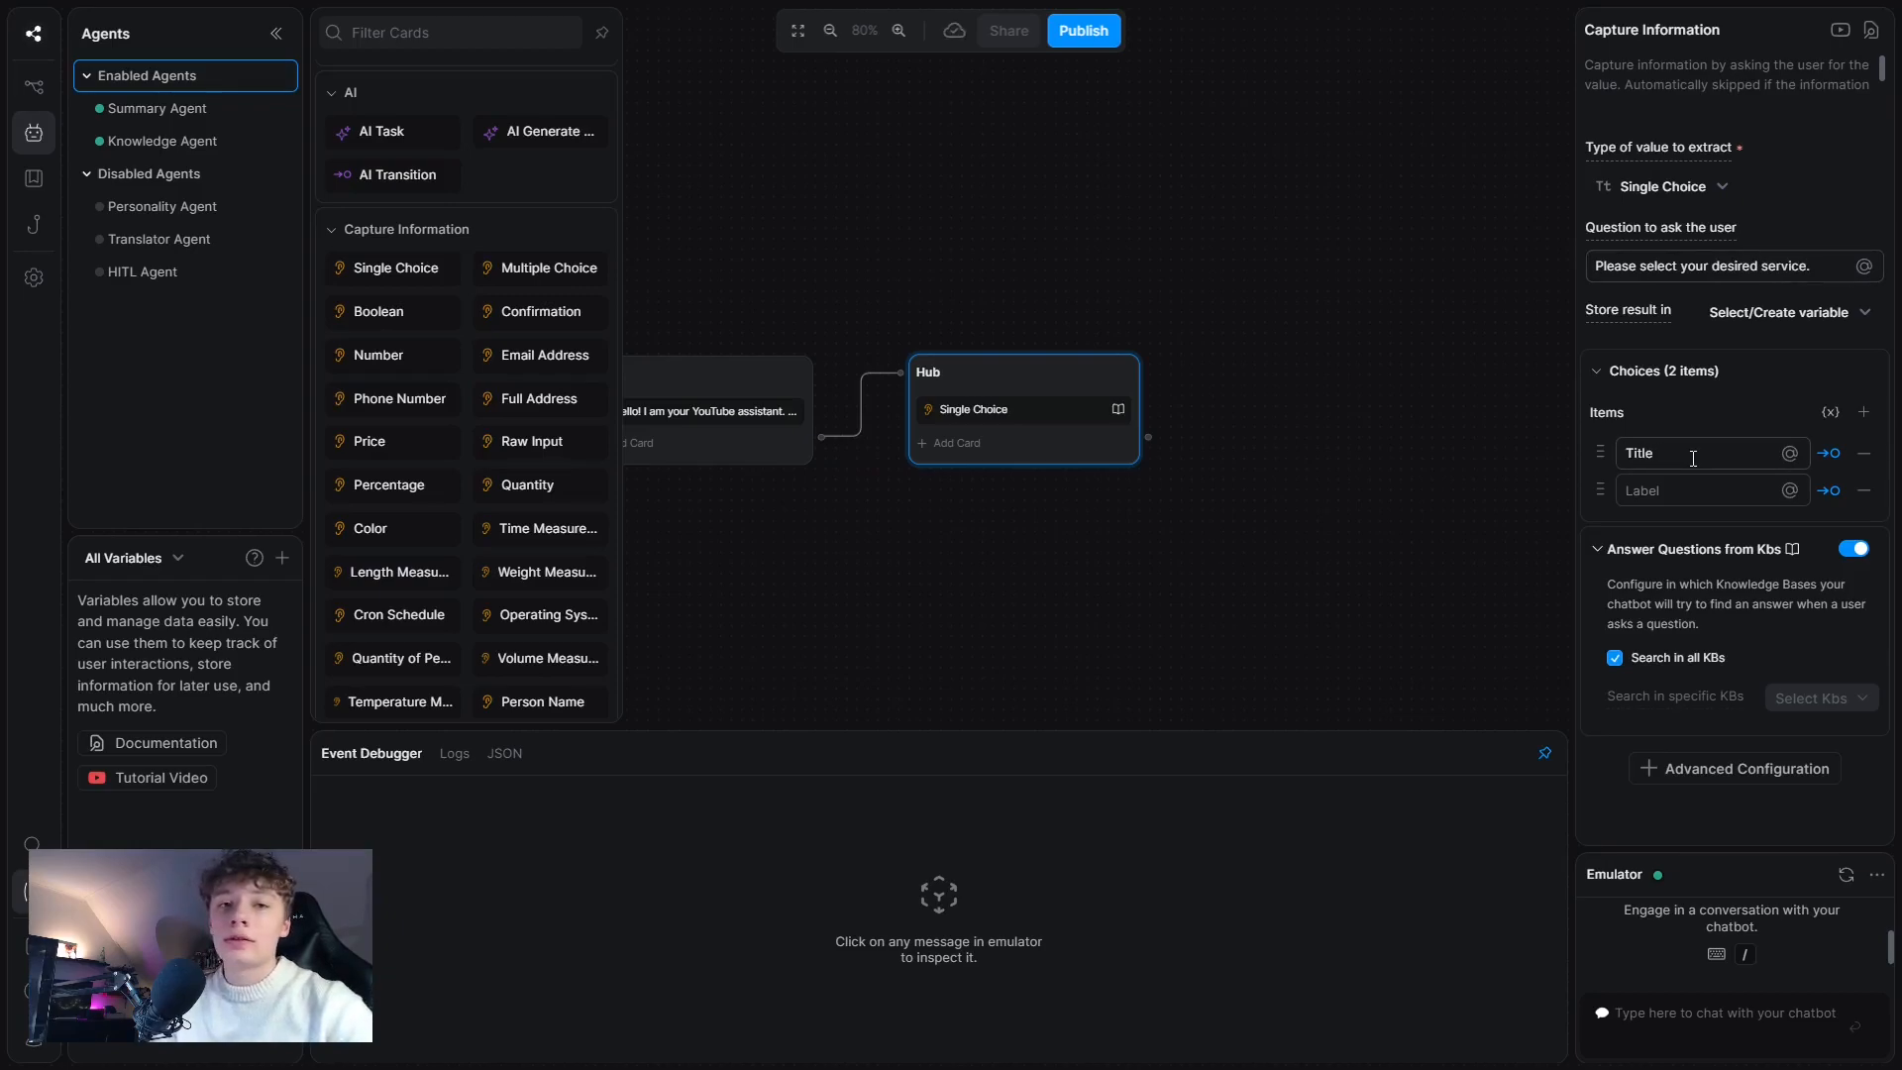
pyautogui.write('Inspo')
pyautogui.click(1709, 500)
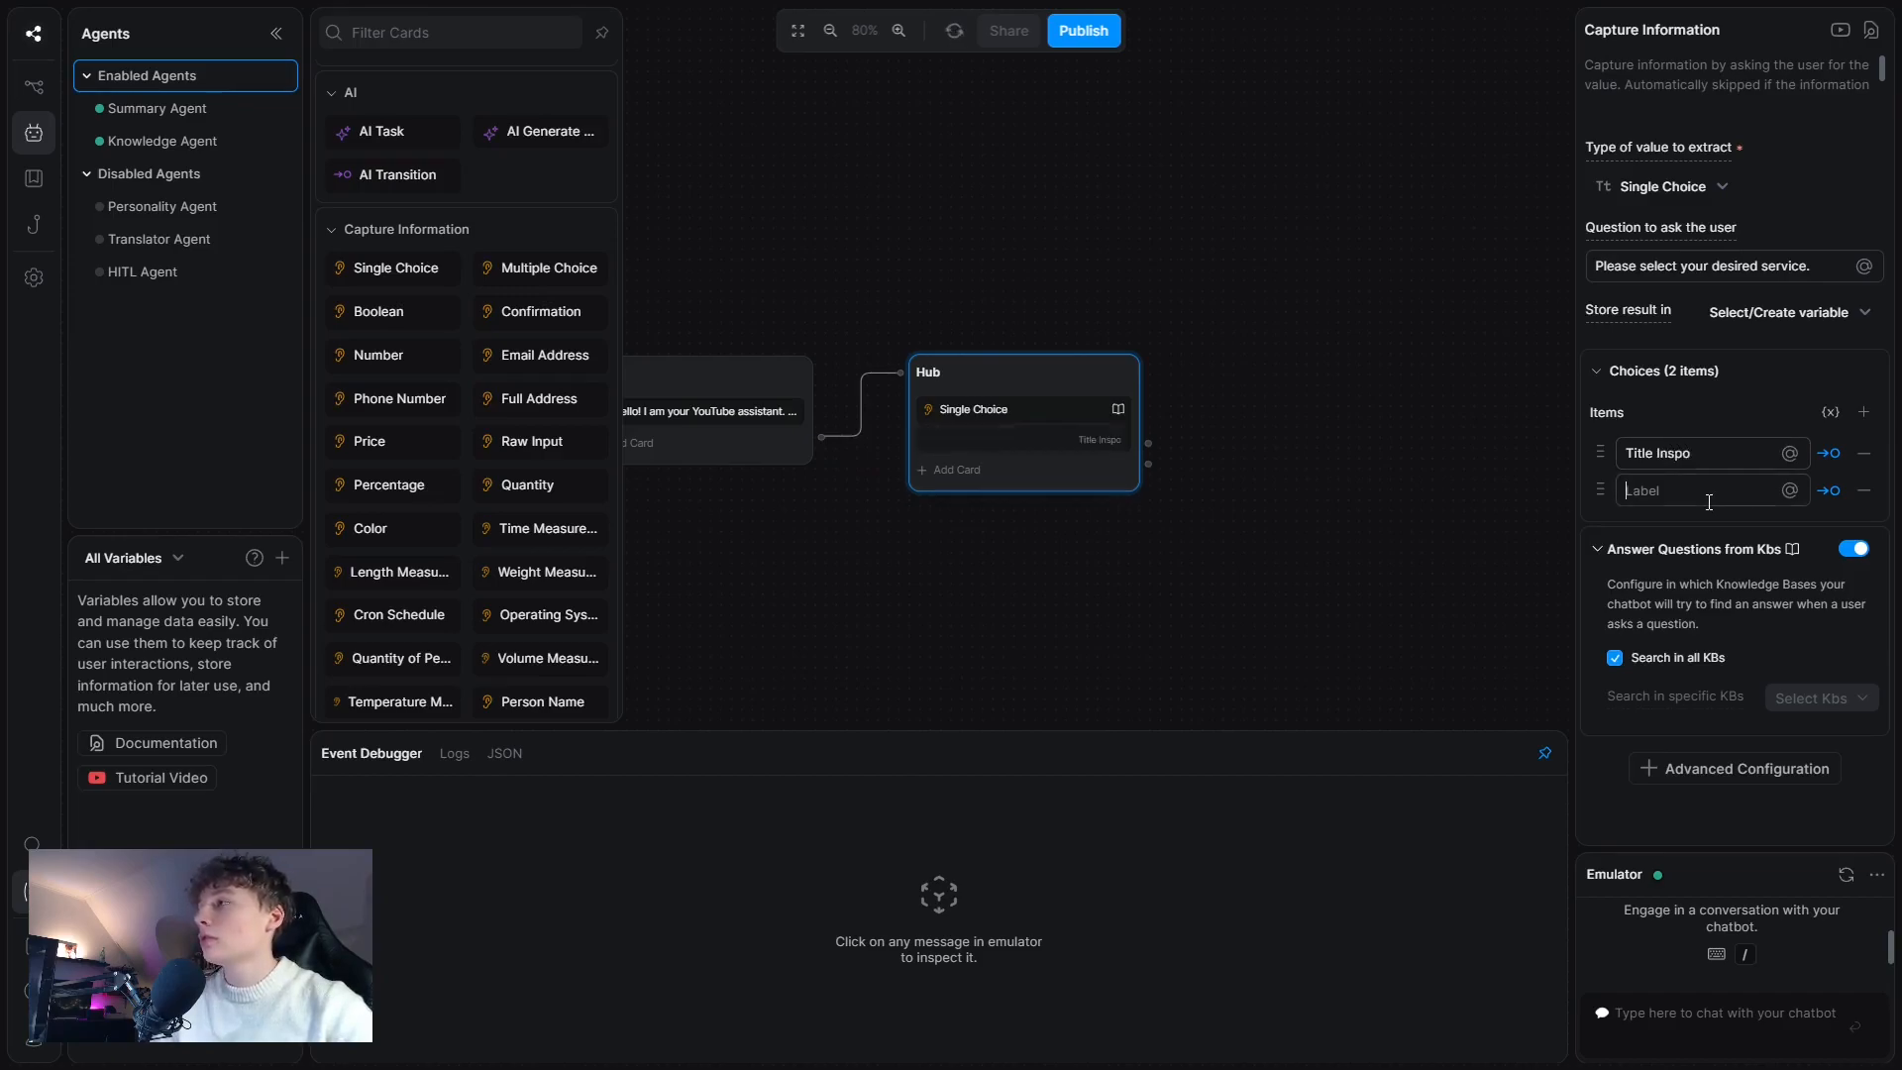
pyautogui.write('Vid')
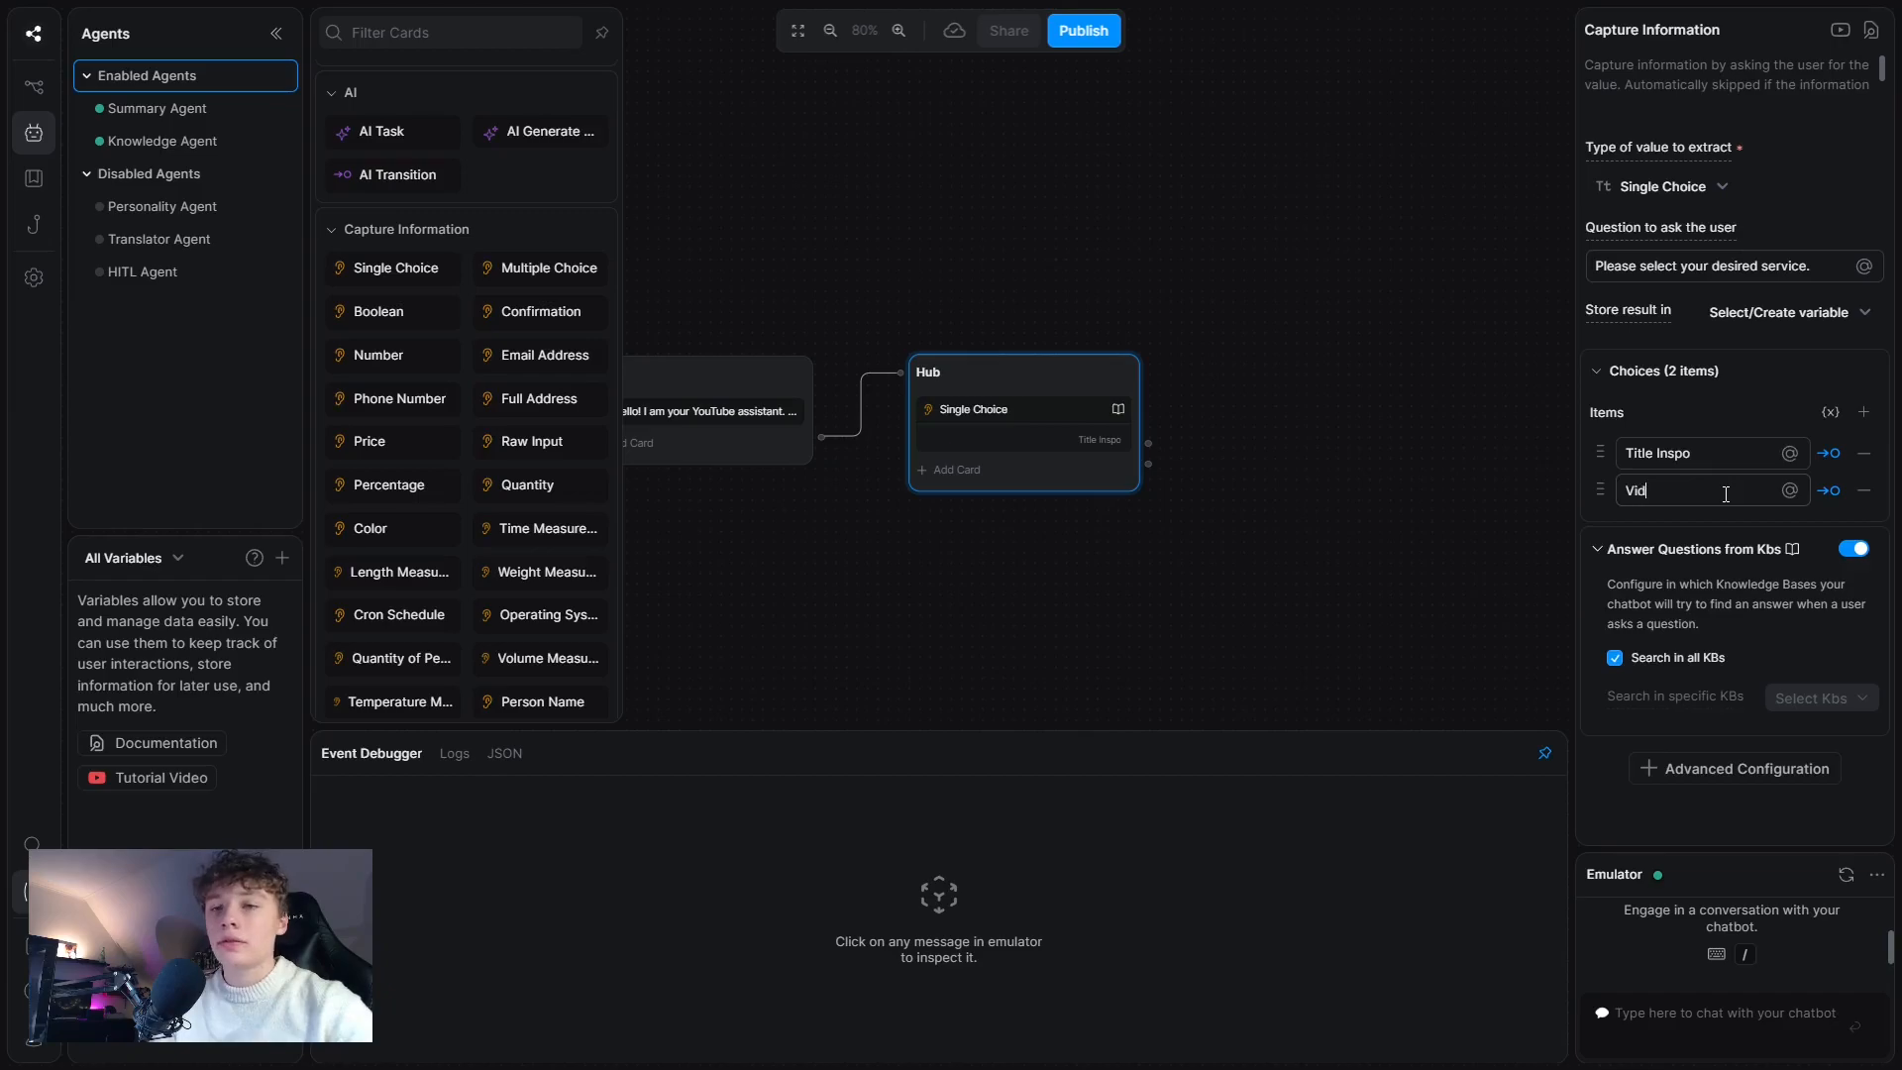
pyautogui.write('eo Ideas')
# - Turn off answering questions from knowledge bases for the Hub node's Single Choice card
pyautogui.click(1411, 402)
pyautogui.click(1134, 414)
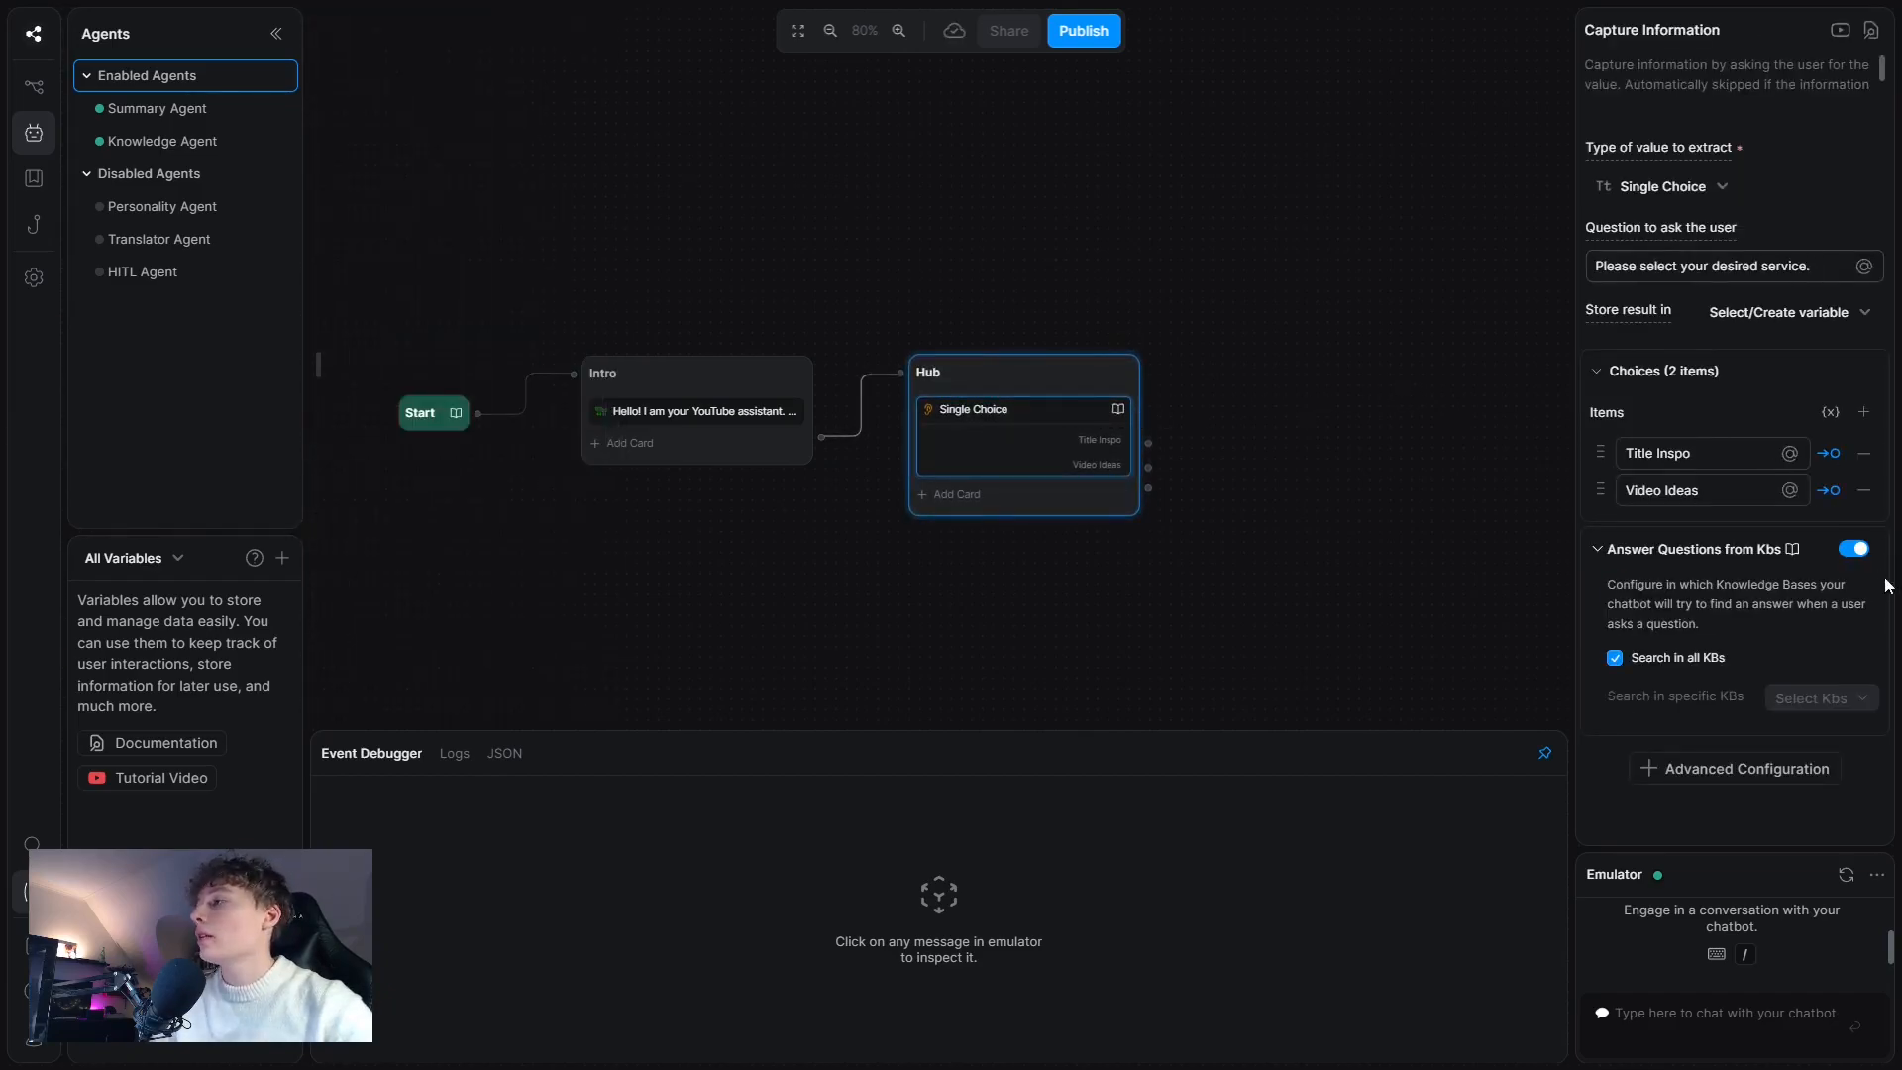
pyautogui.click(1854, 548)
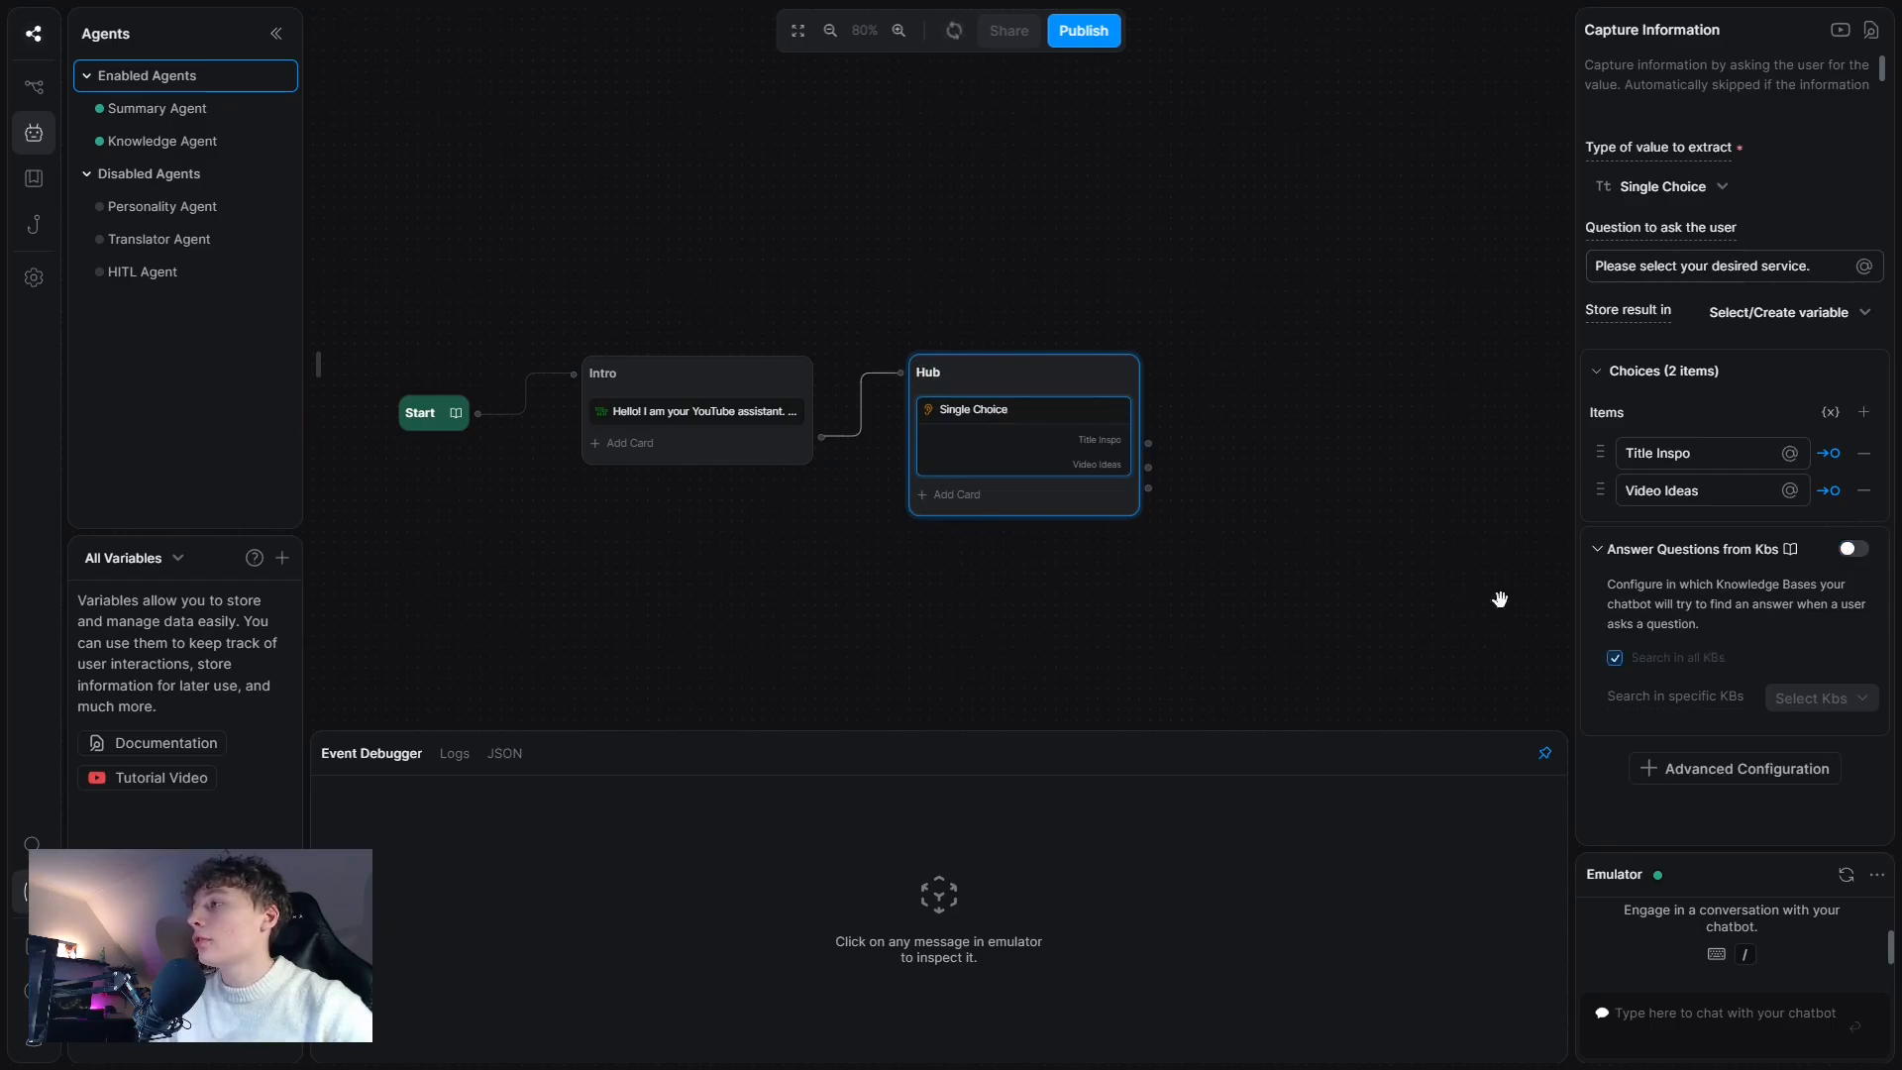
# - Add a standard node above and beyond Hub, connect Hub's Title Inspo choice to it, and name it "Title"
pyautogui.click(1440, 390)
pyautogui.moveTo(1440, 391); pyautogui.dragTo(1104, 264)
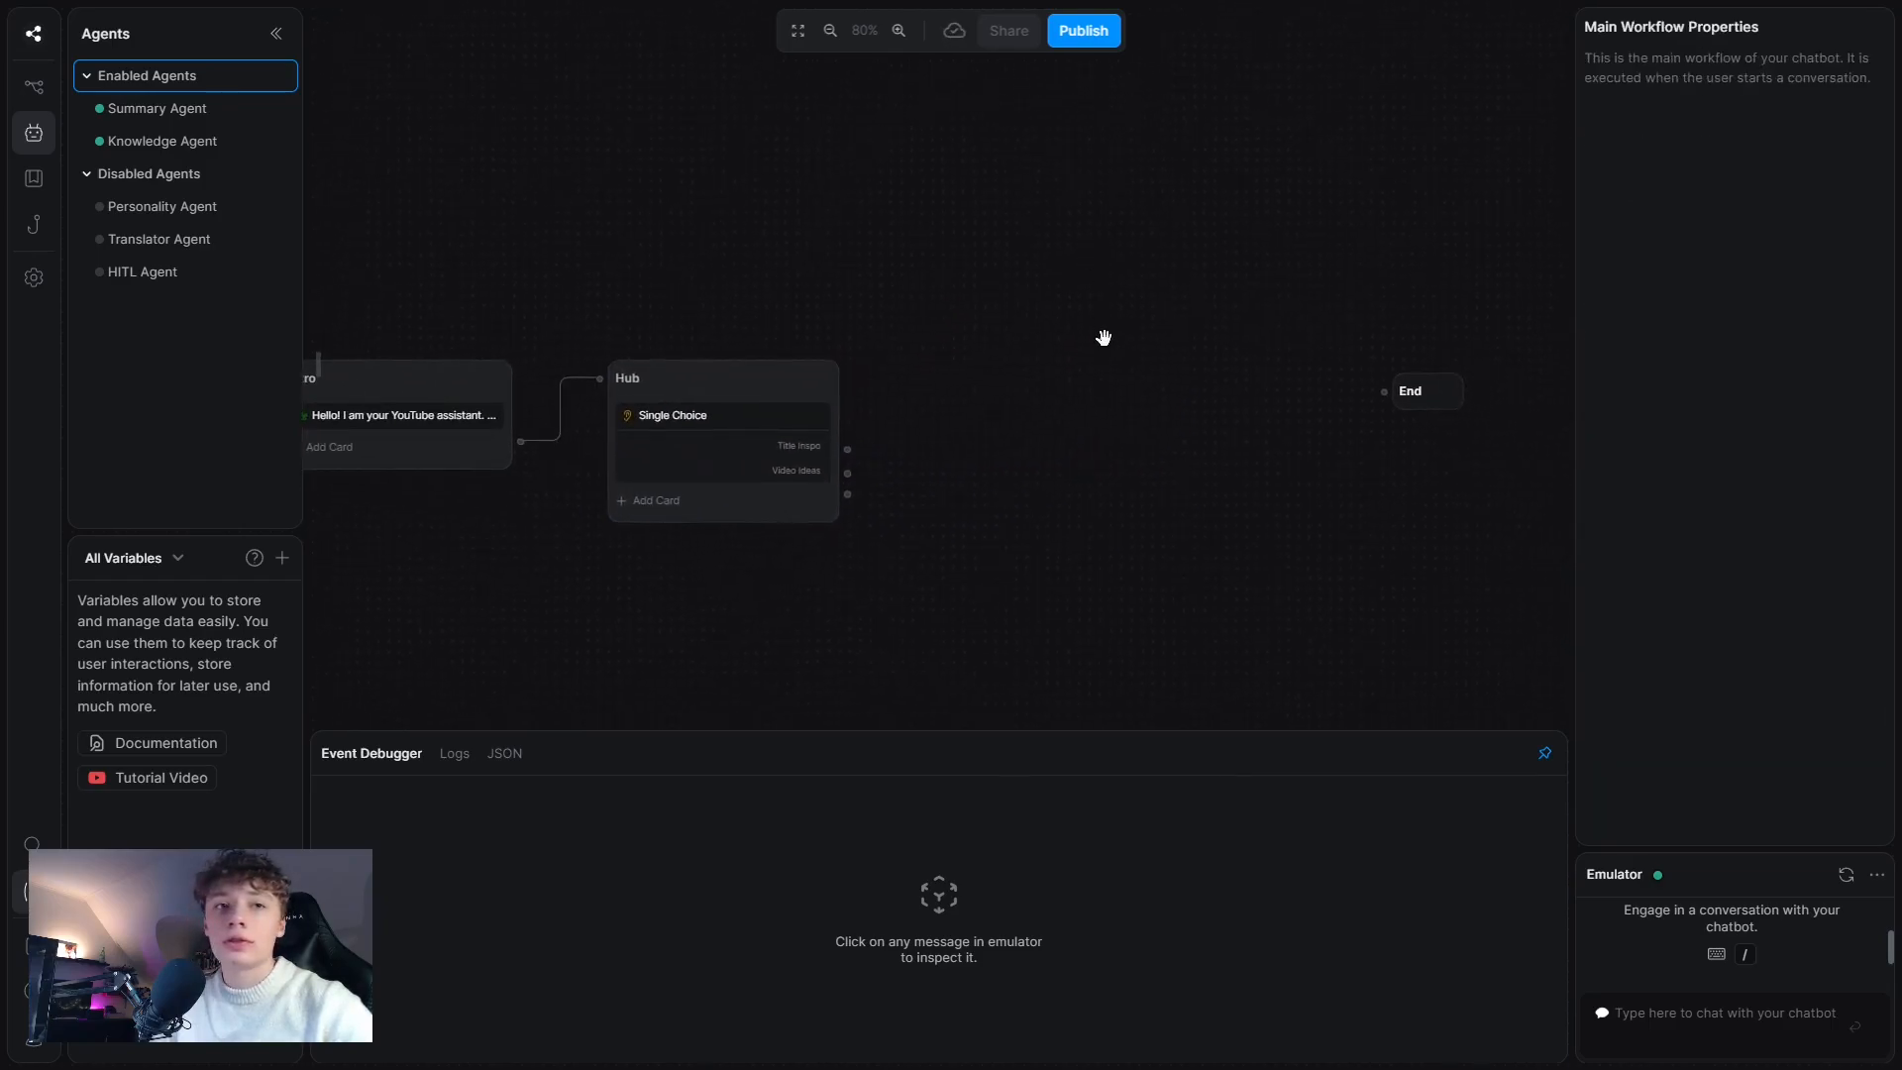
pyautogui.rightClick(1043, 466)
pyautogui.click(1112, 522)
pyautogui.moveTo(1129, 476); pyautogui.dragTo(1032, 263)
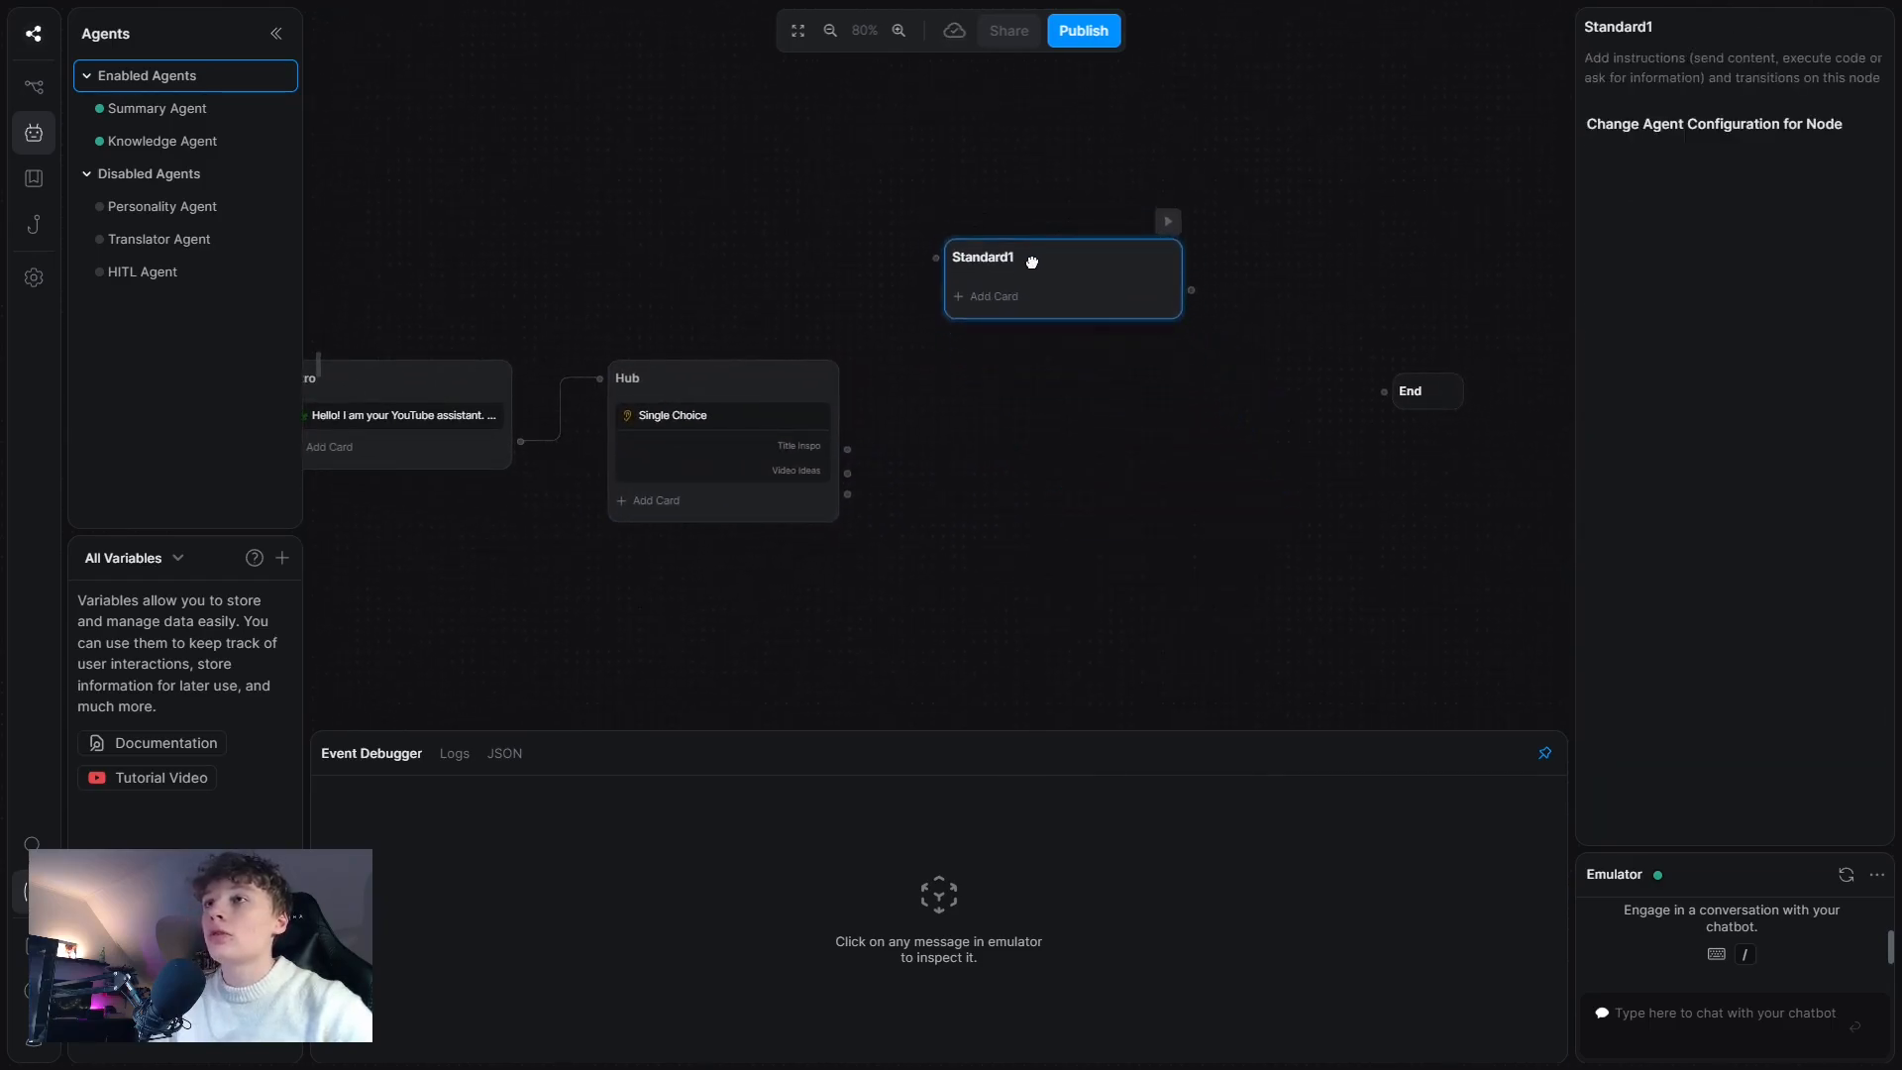
pyautogui.moveTo(847, 449); pyautogui.dragTo(939, 260)
pyautogui.doubleClick(973, 265)
pyautogui.write('Title')
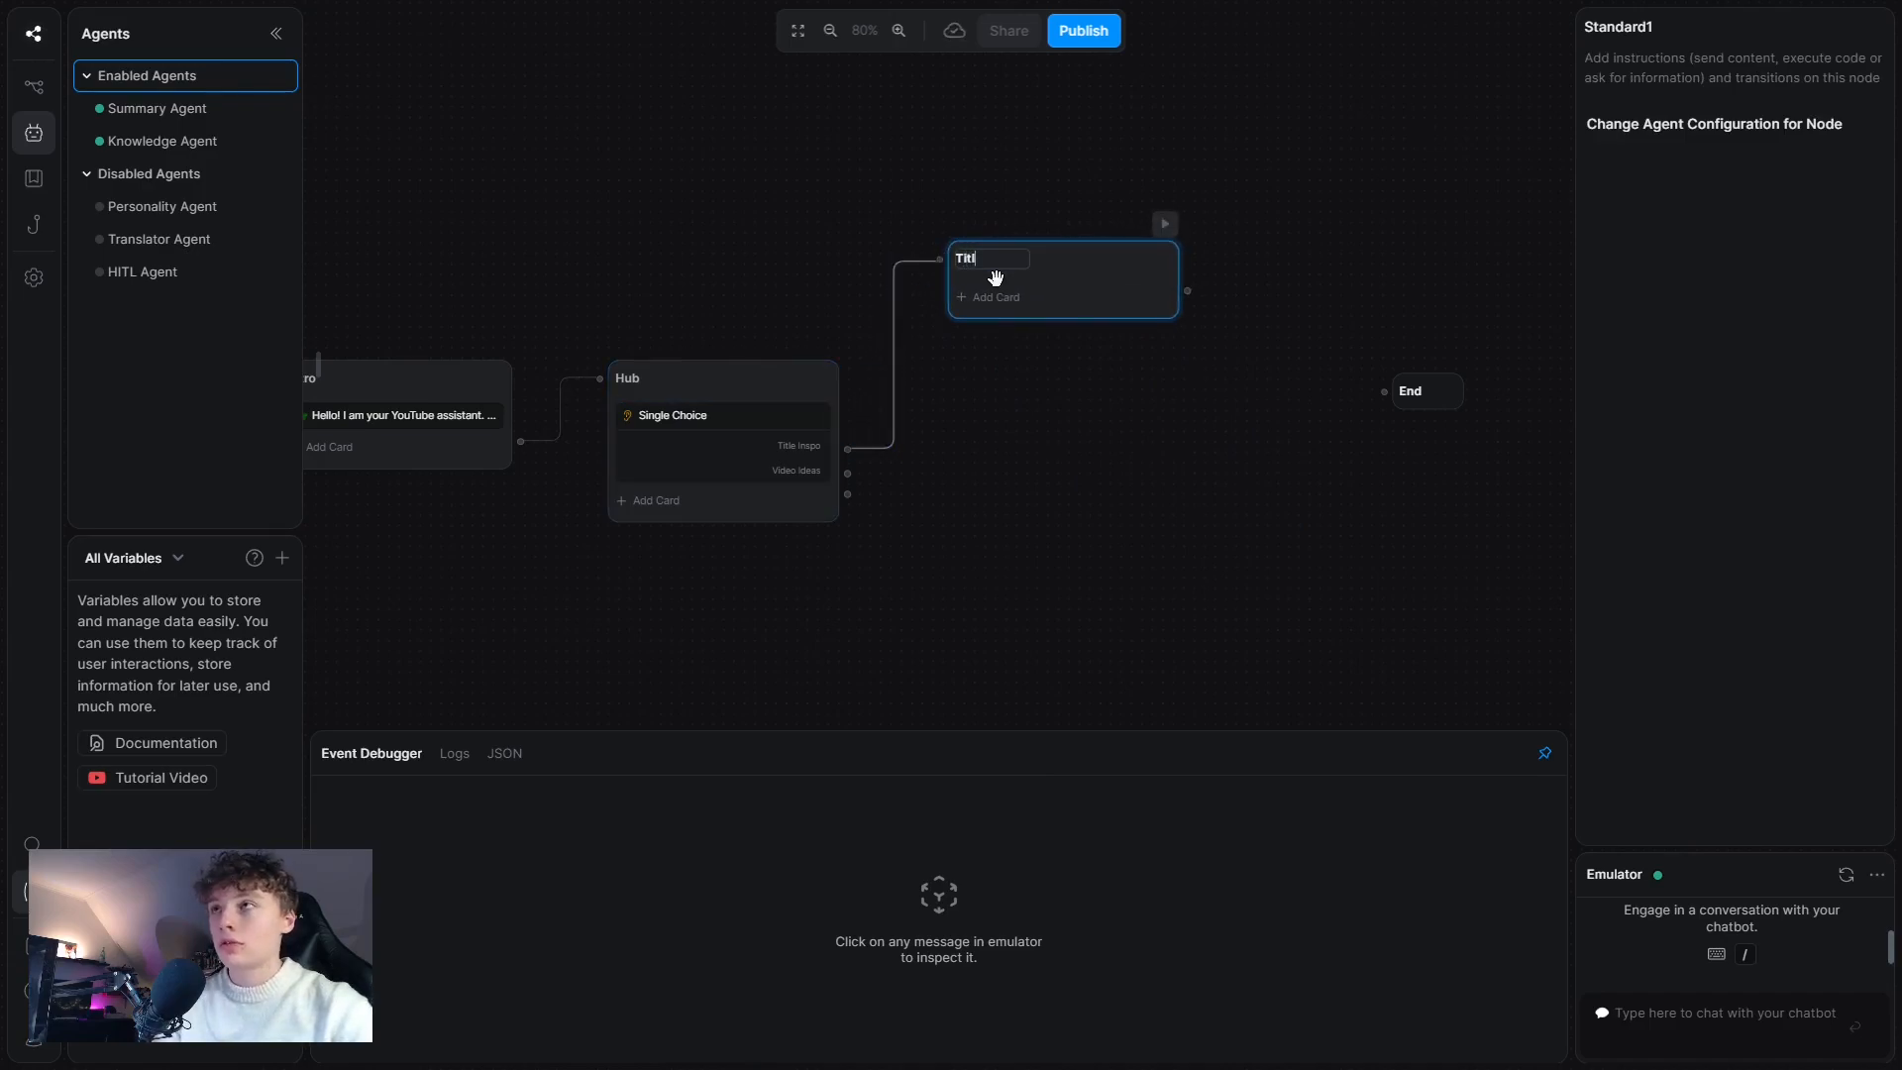
# - Add a Text message card to the Title node
pyautogui.click(1019, 307)
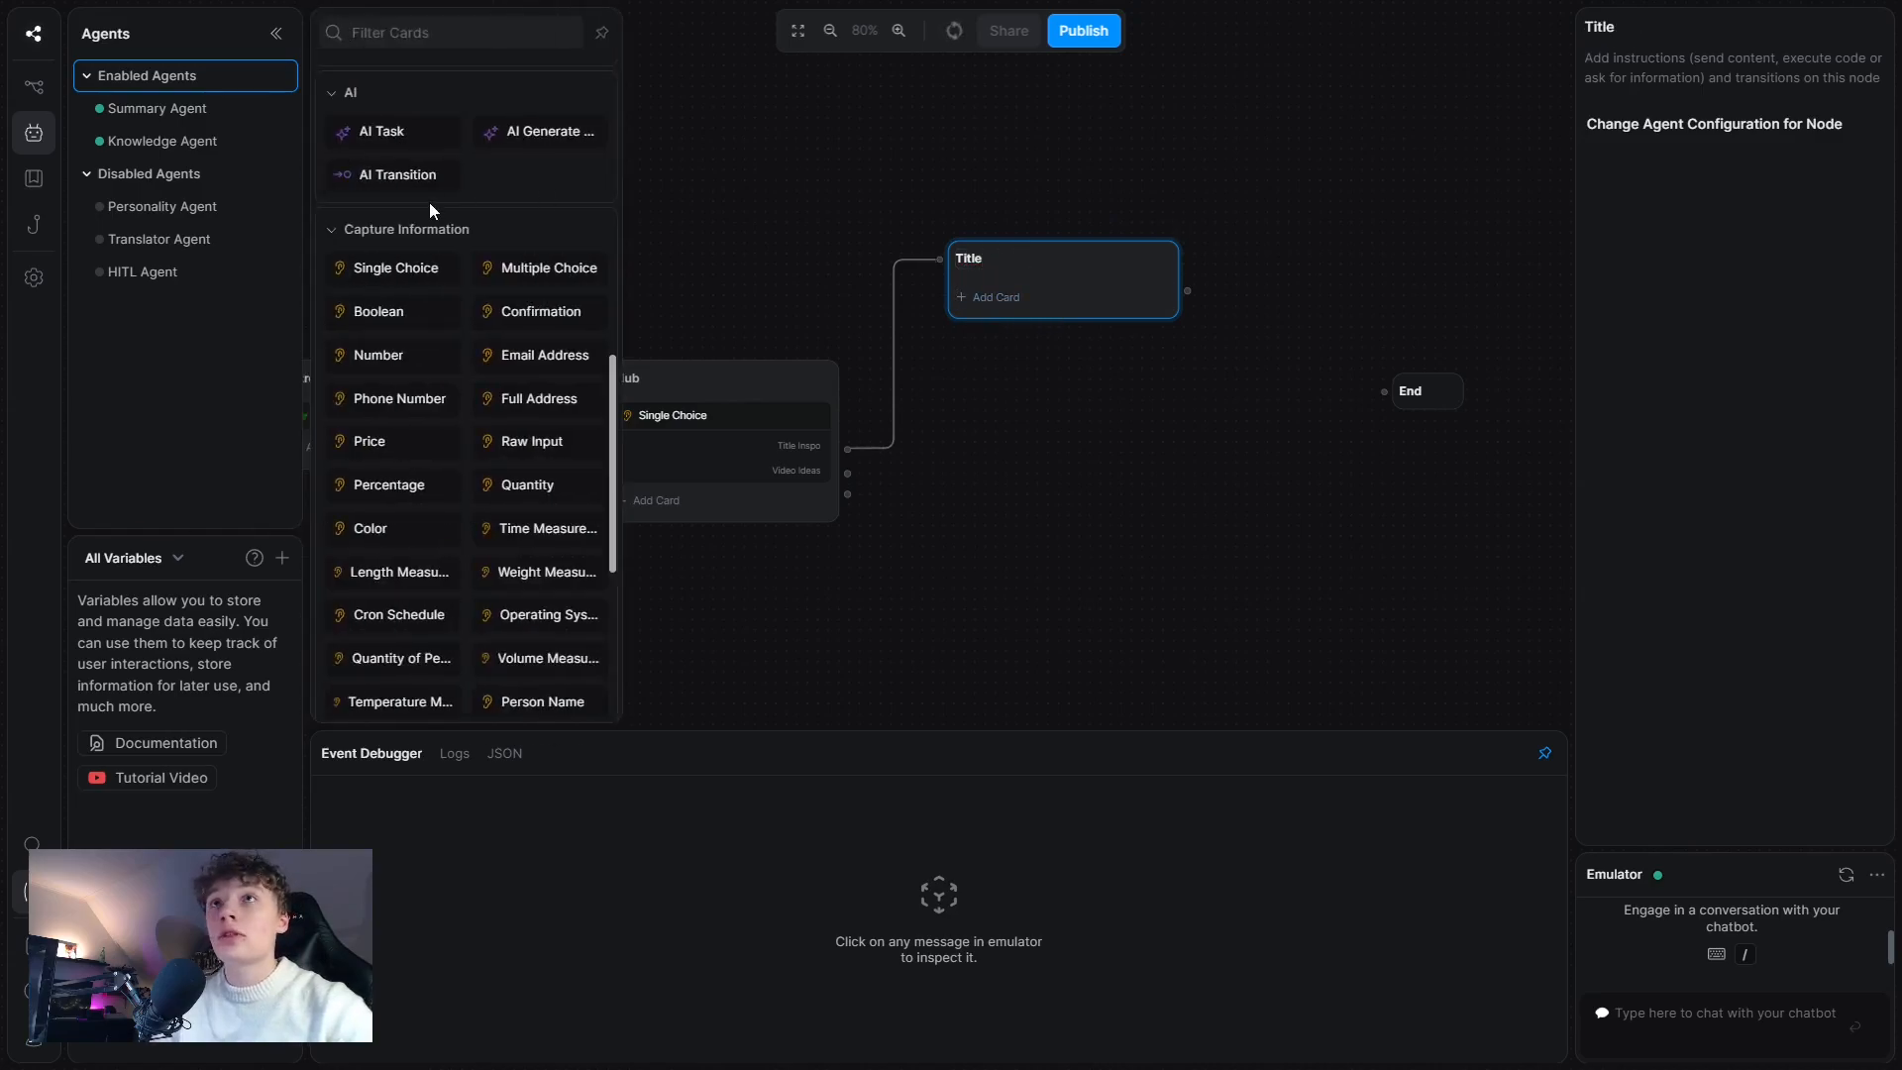
pyautogui.scroll(6, 376, 198)
pyautogui.click(366, 120)
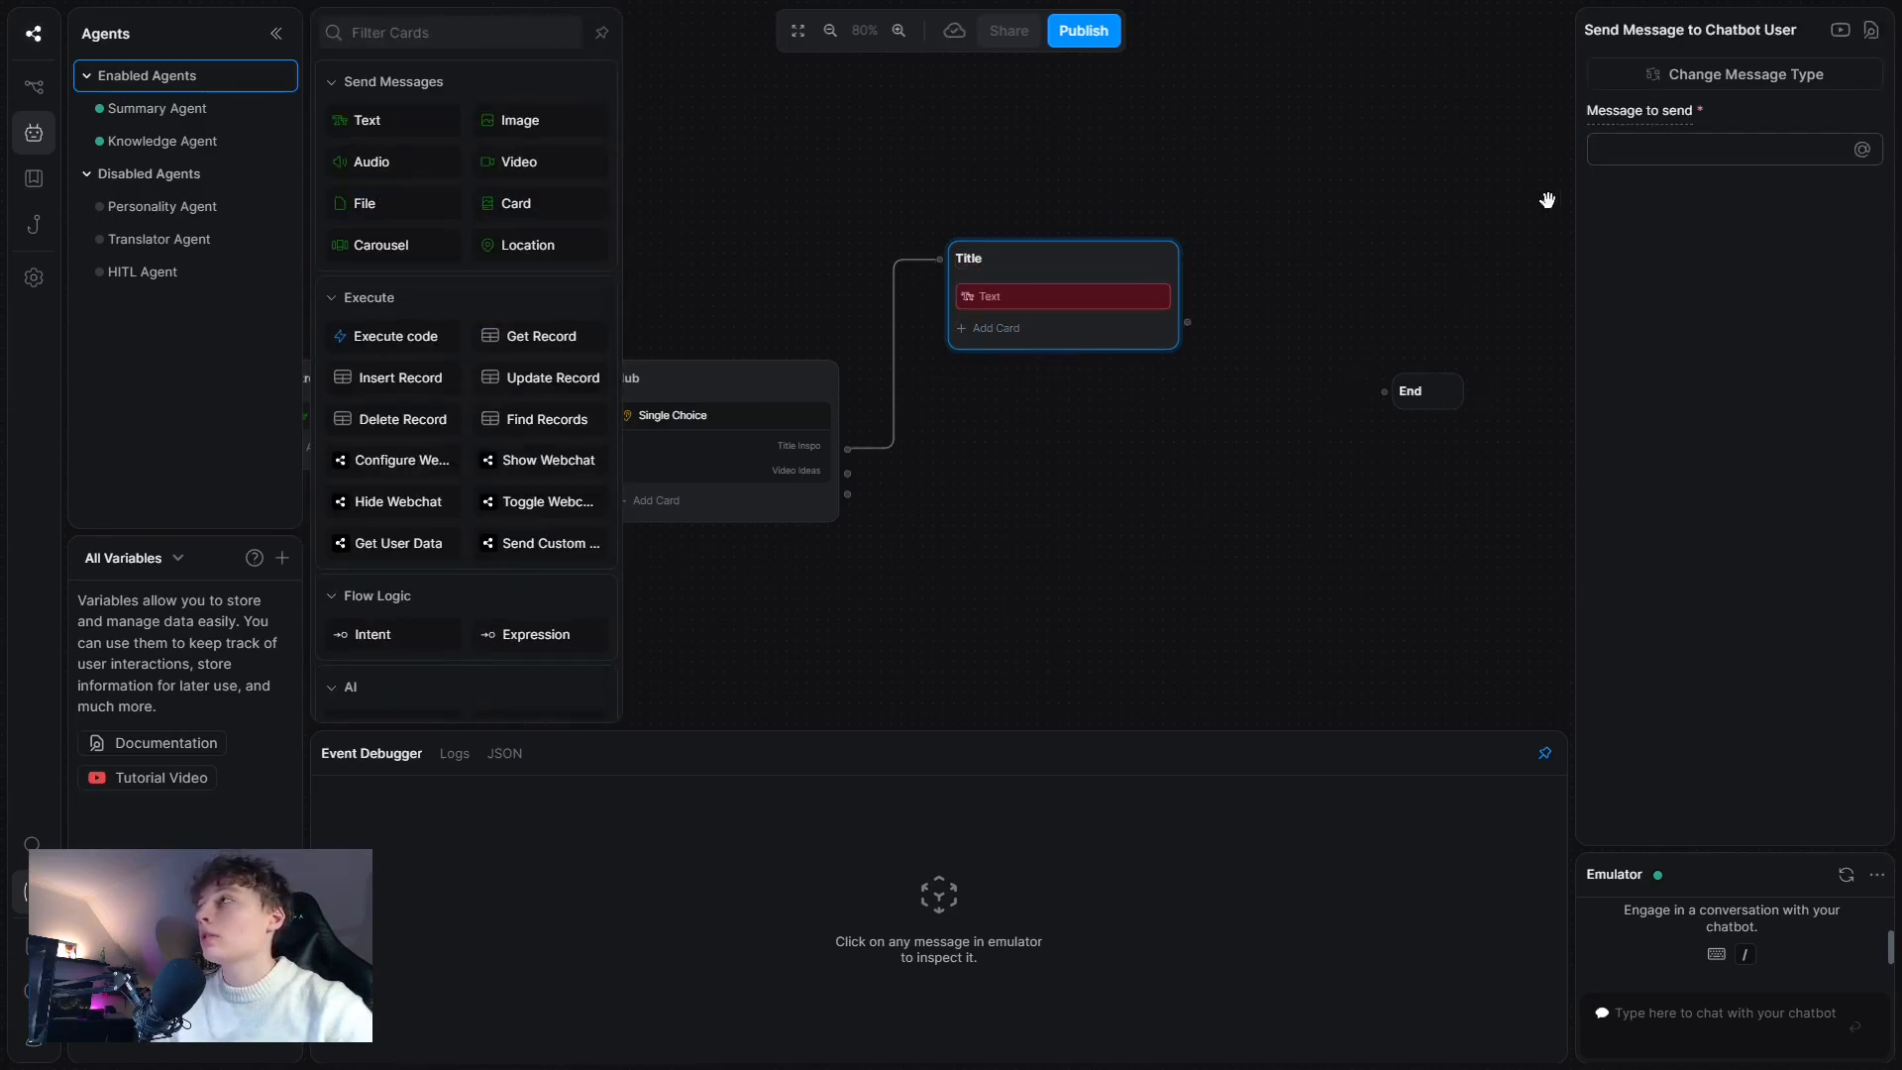
# - Set the Title node's message to "Okay, I will help you decide what to name your title. But first, let me ask you a few questions..."
pyautogui.click(1658, 156)
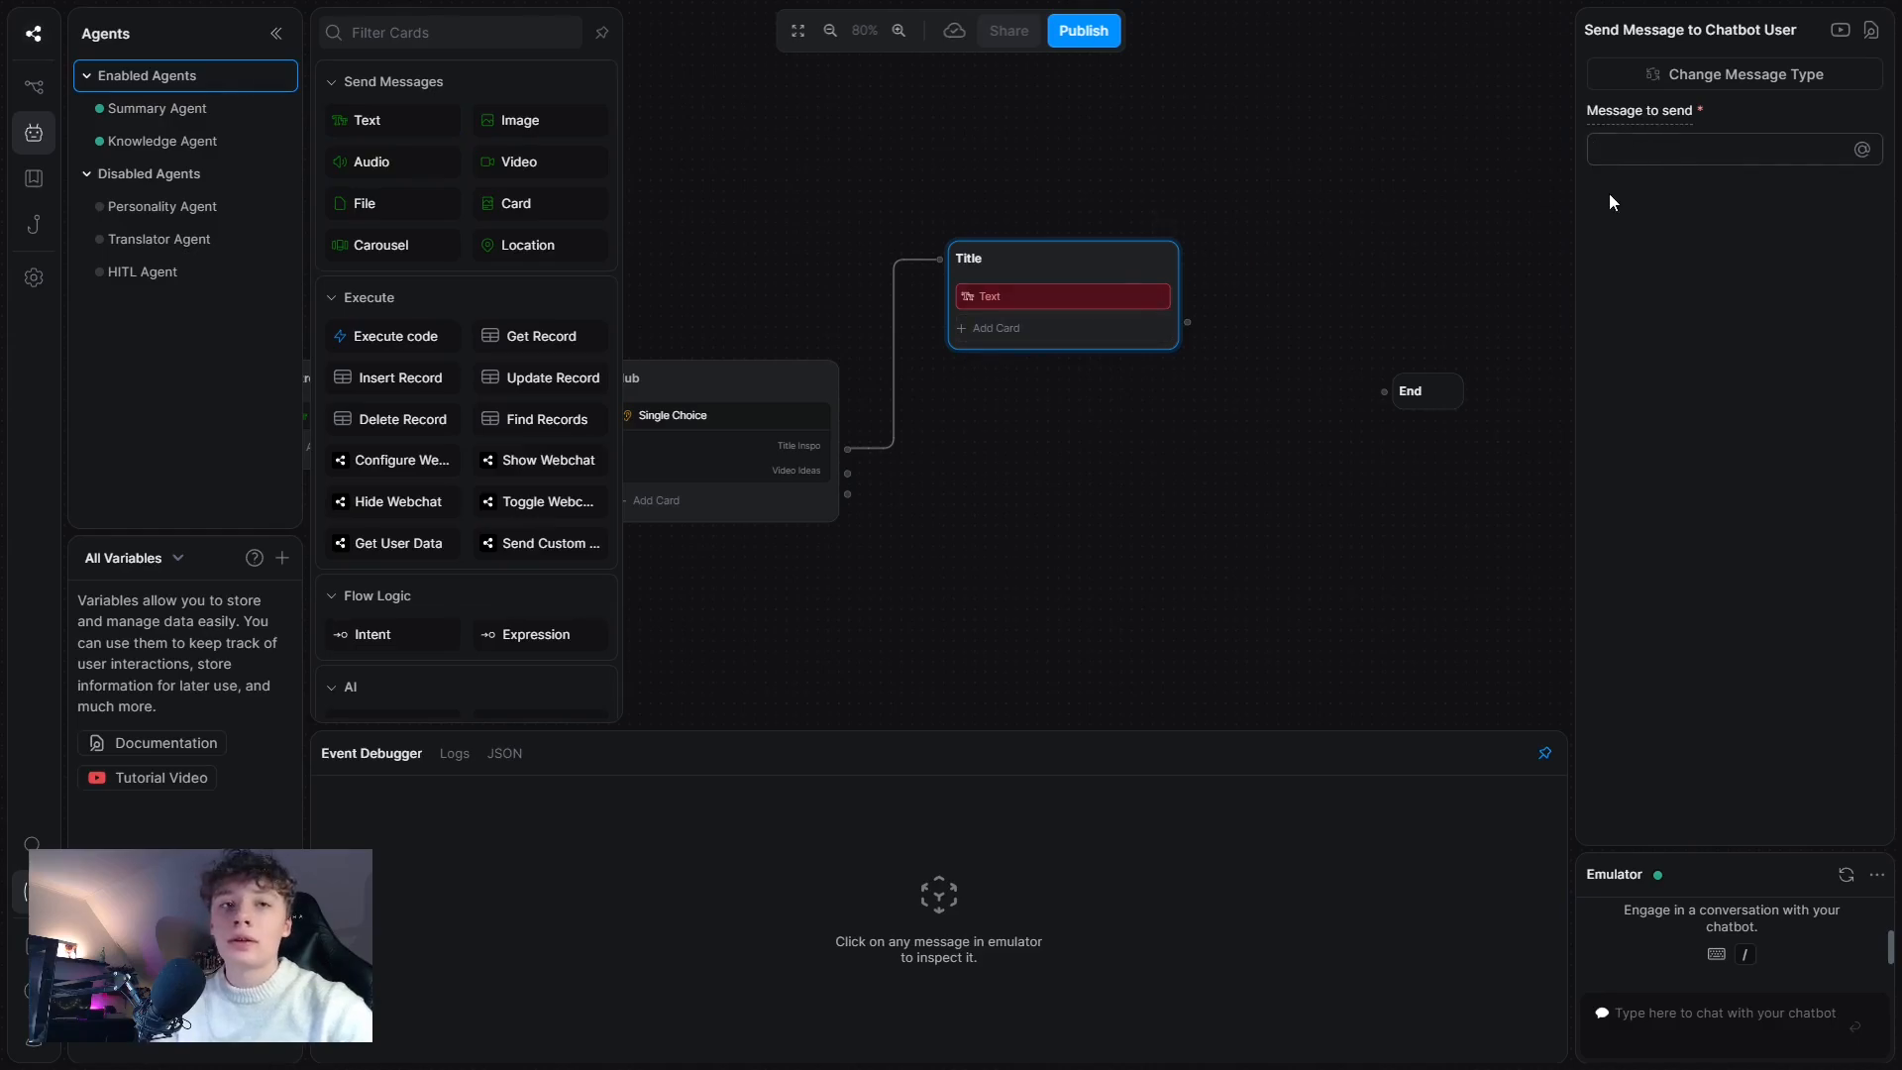
pyautogui.write('Okay, I will help you decide what to name your title.')
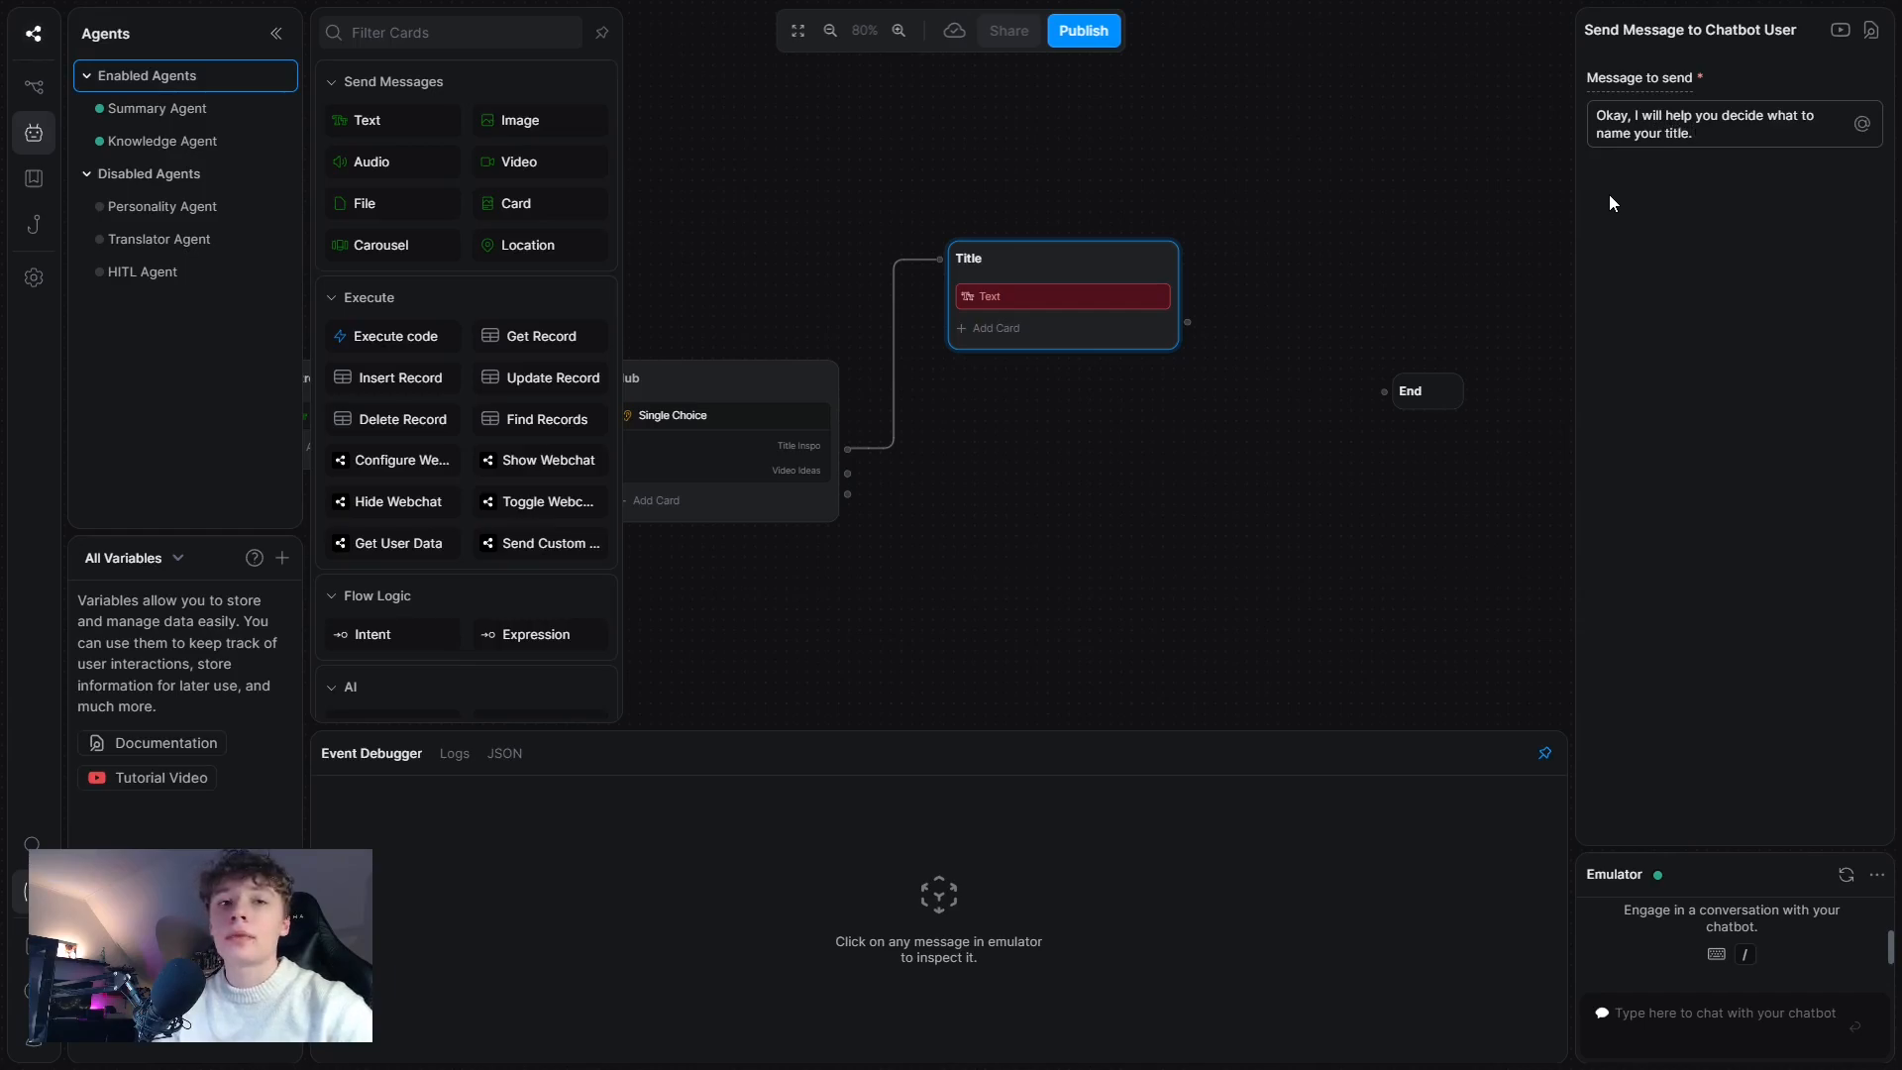
pyautogui.write(' But first, le')
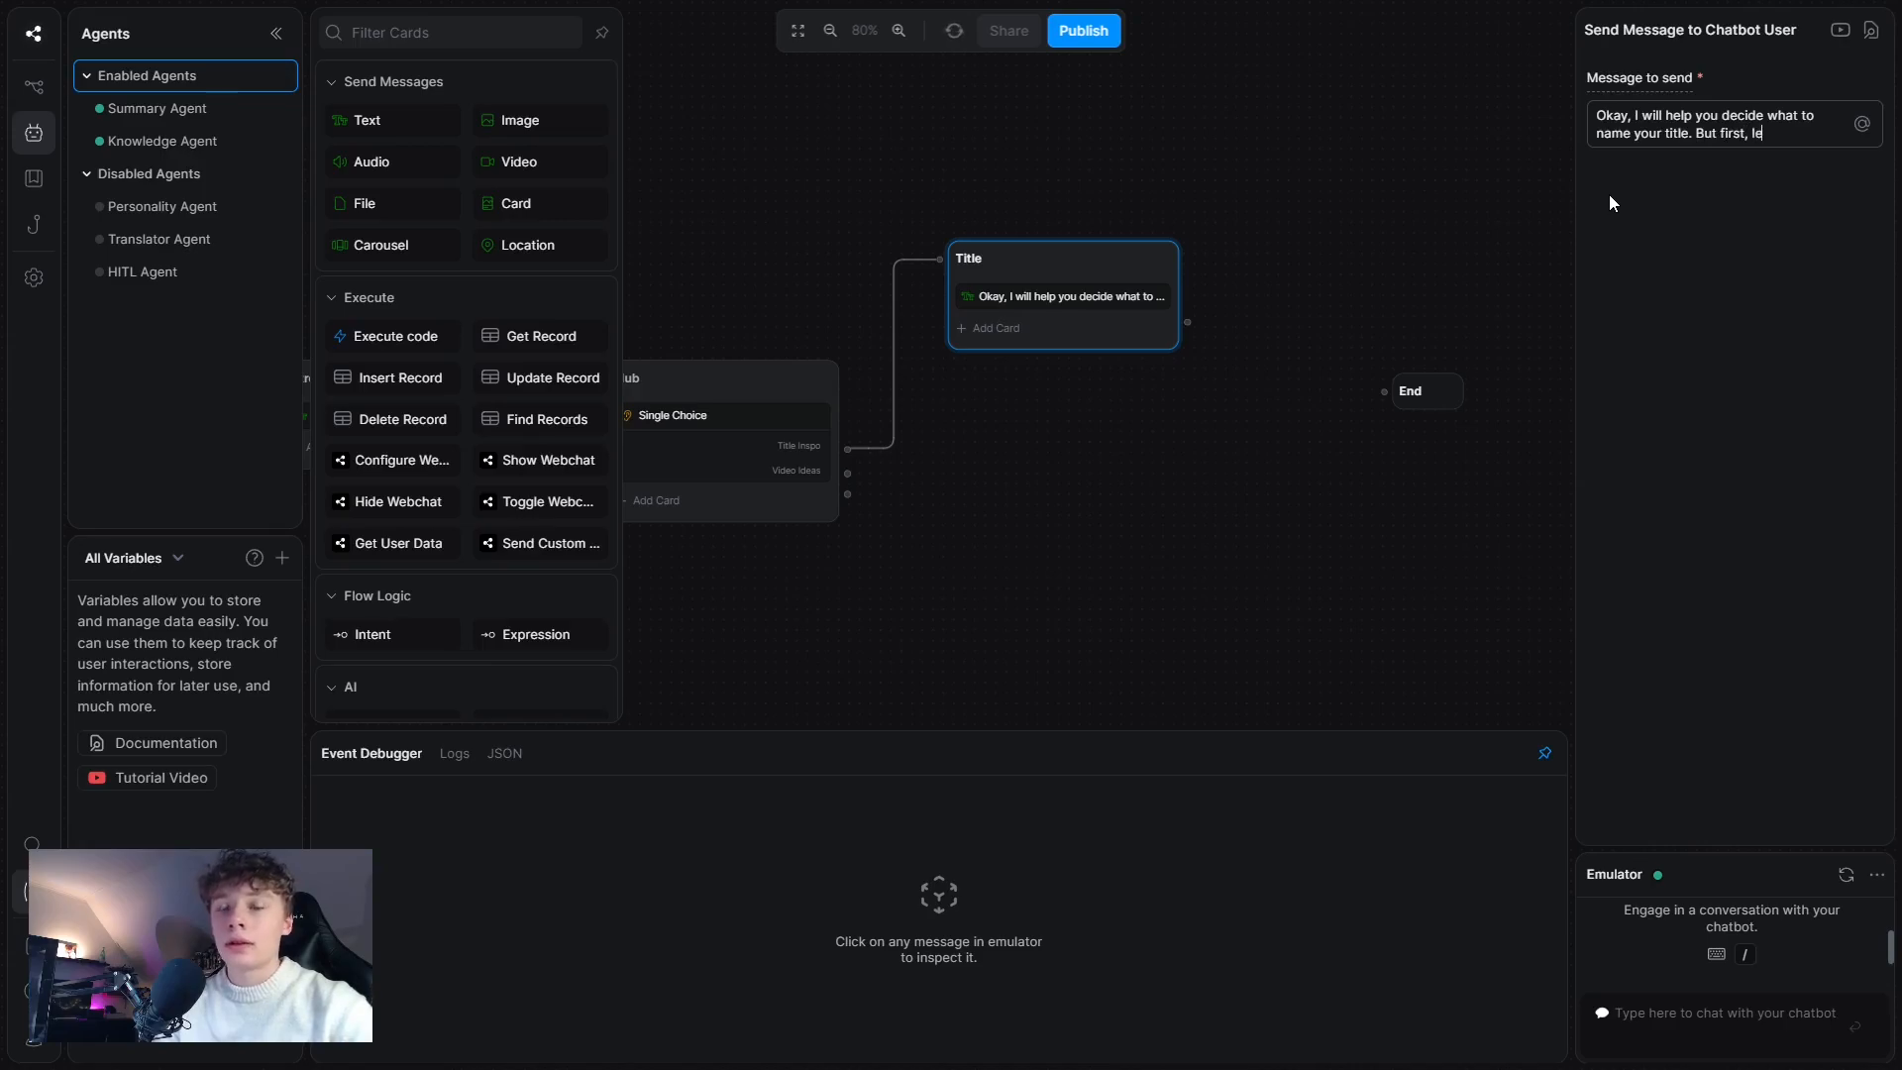
pyautogui.write('t me ask you a fe')
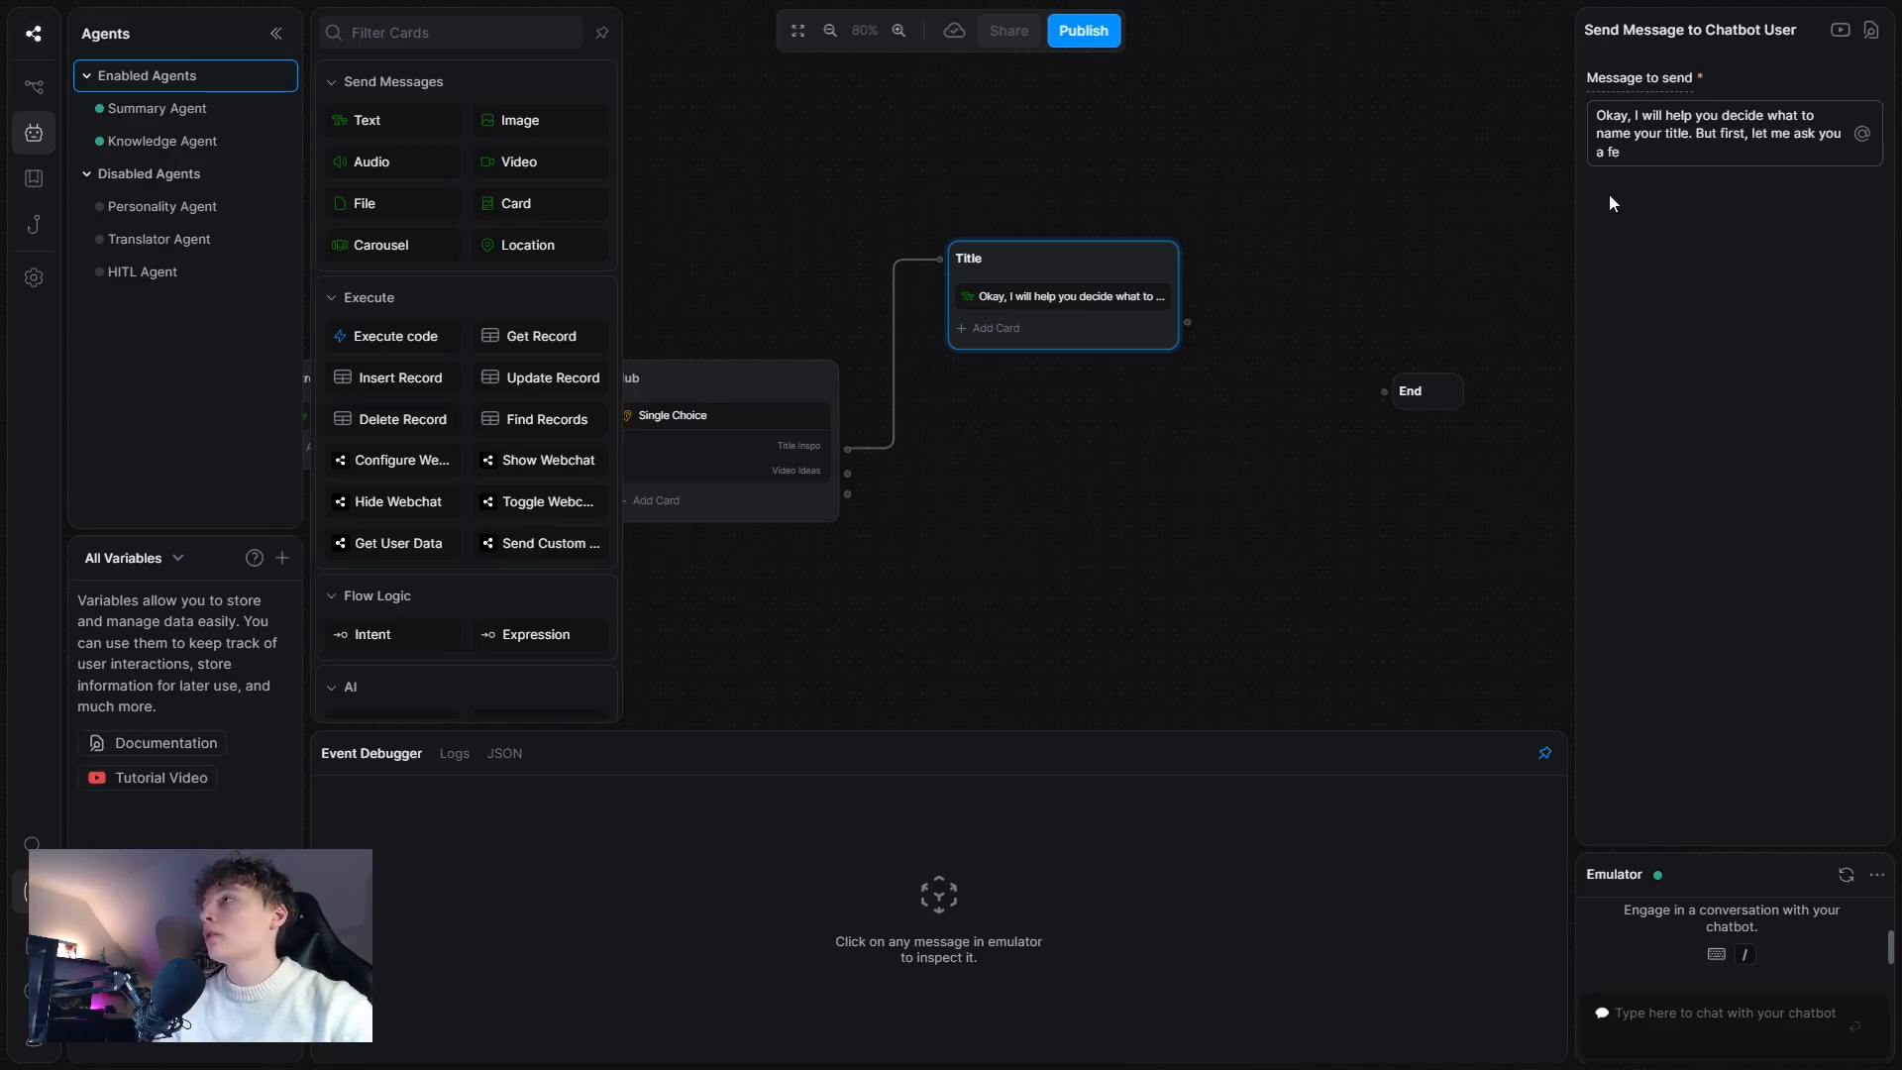
pyautogui.write('w questions...')
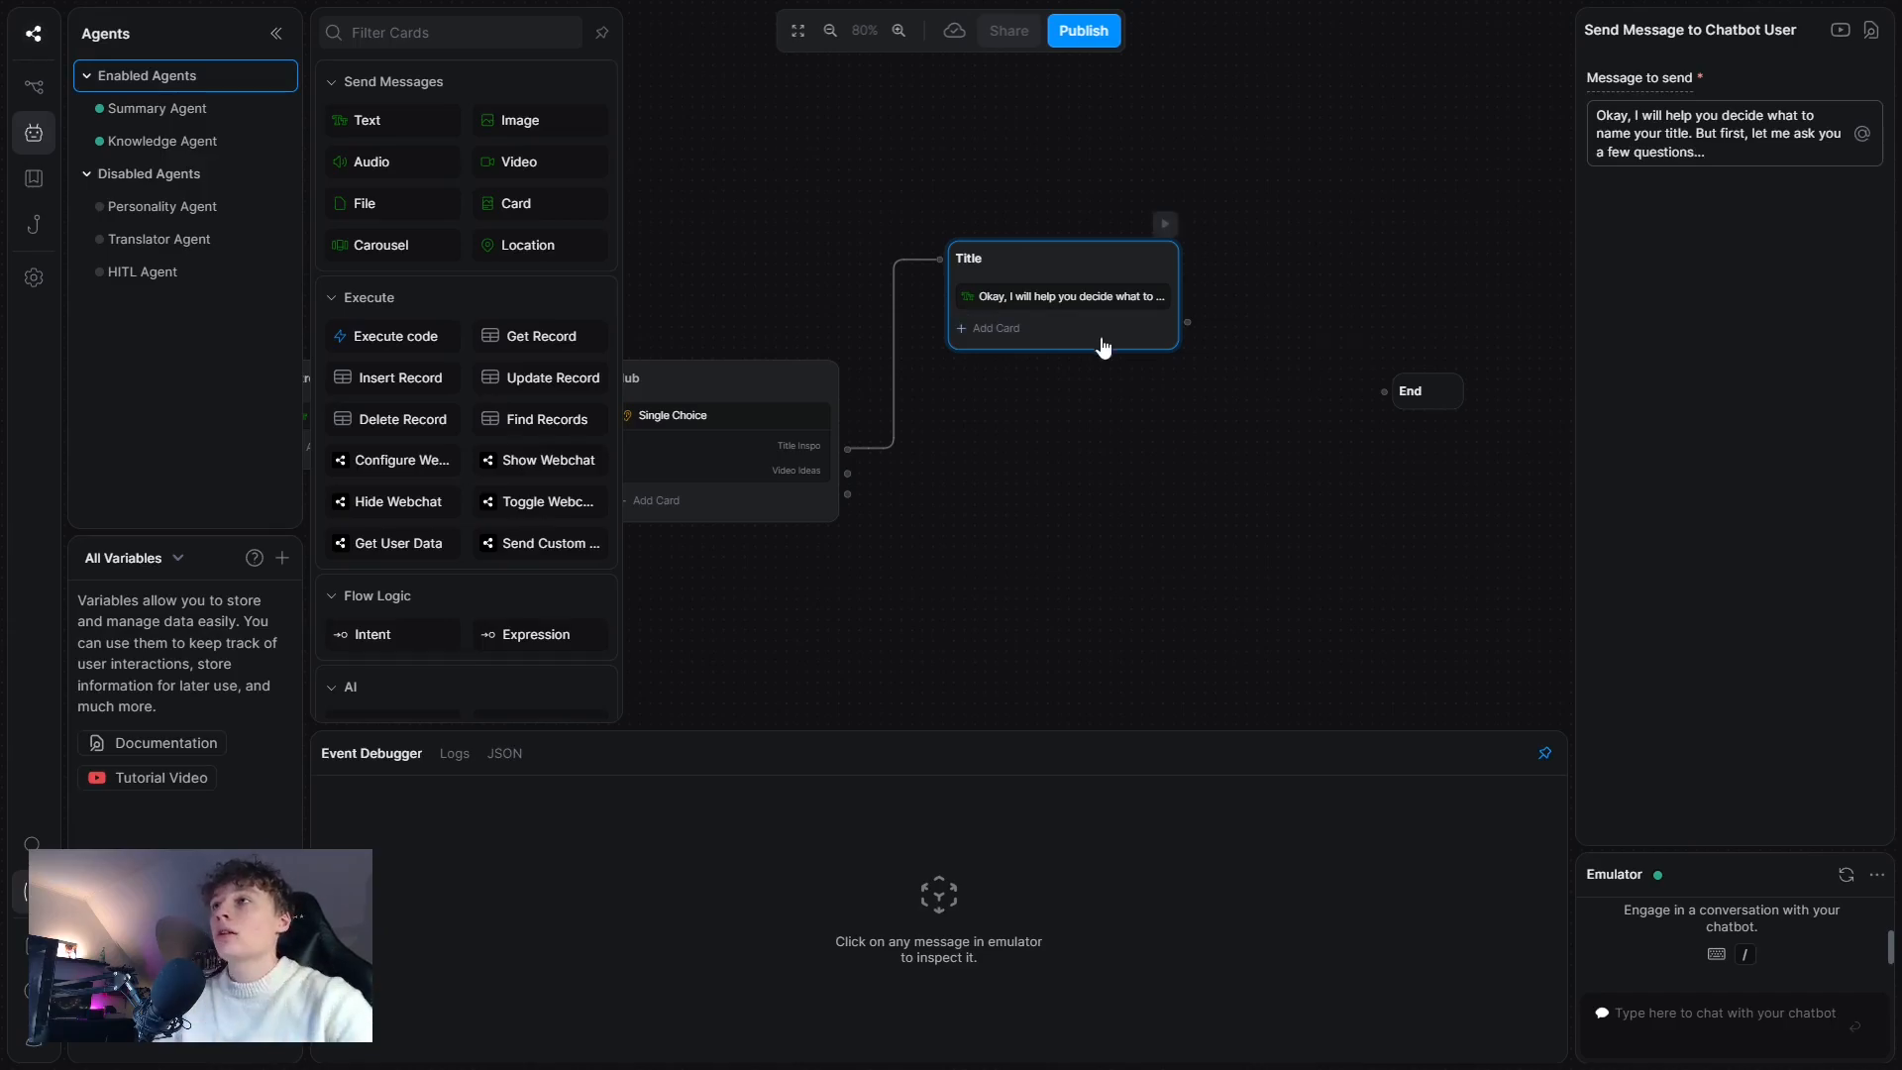
# - Add a Raw Input capture card to the Title node that asks "What is the video about?"
pyautogui.scroll(-5, 426, 468)
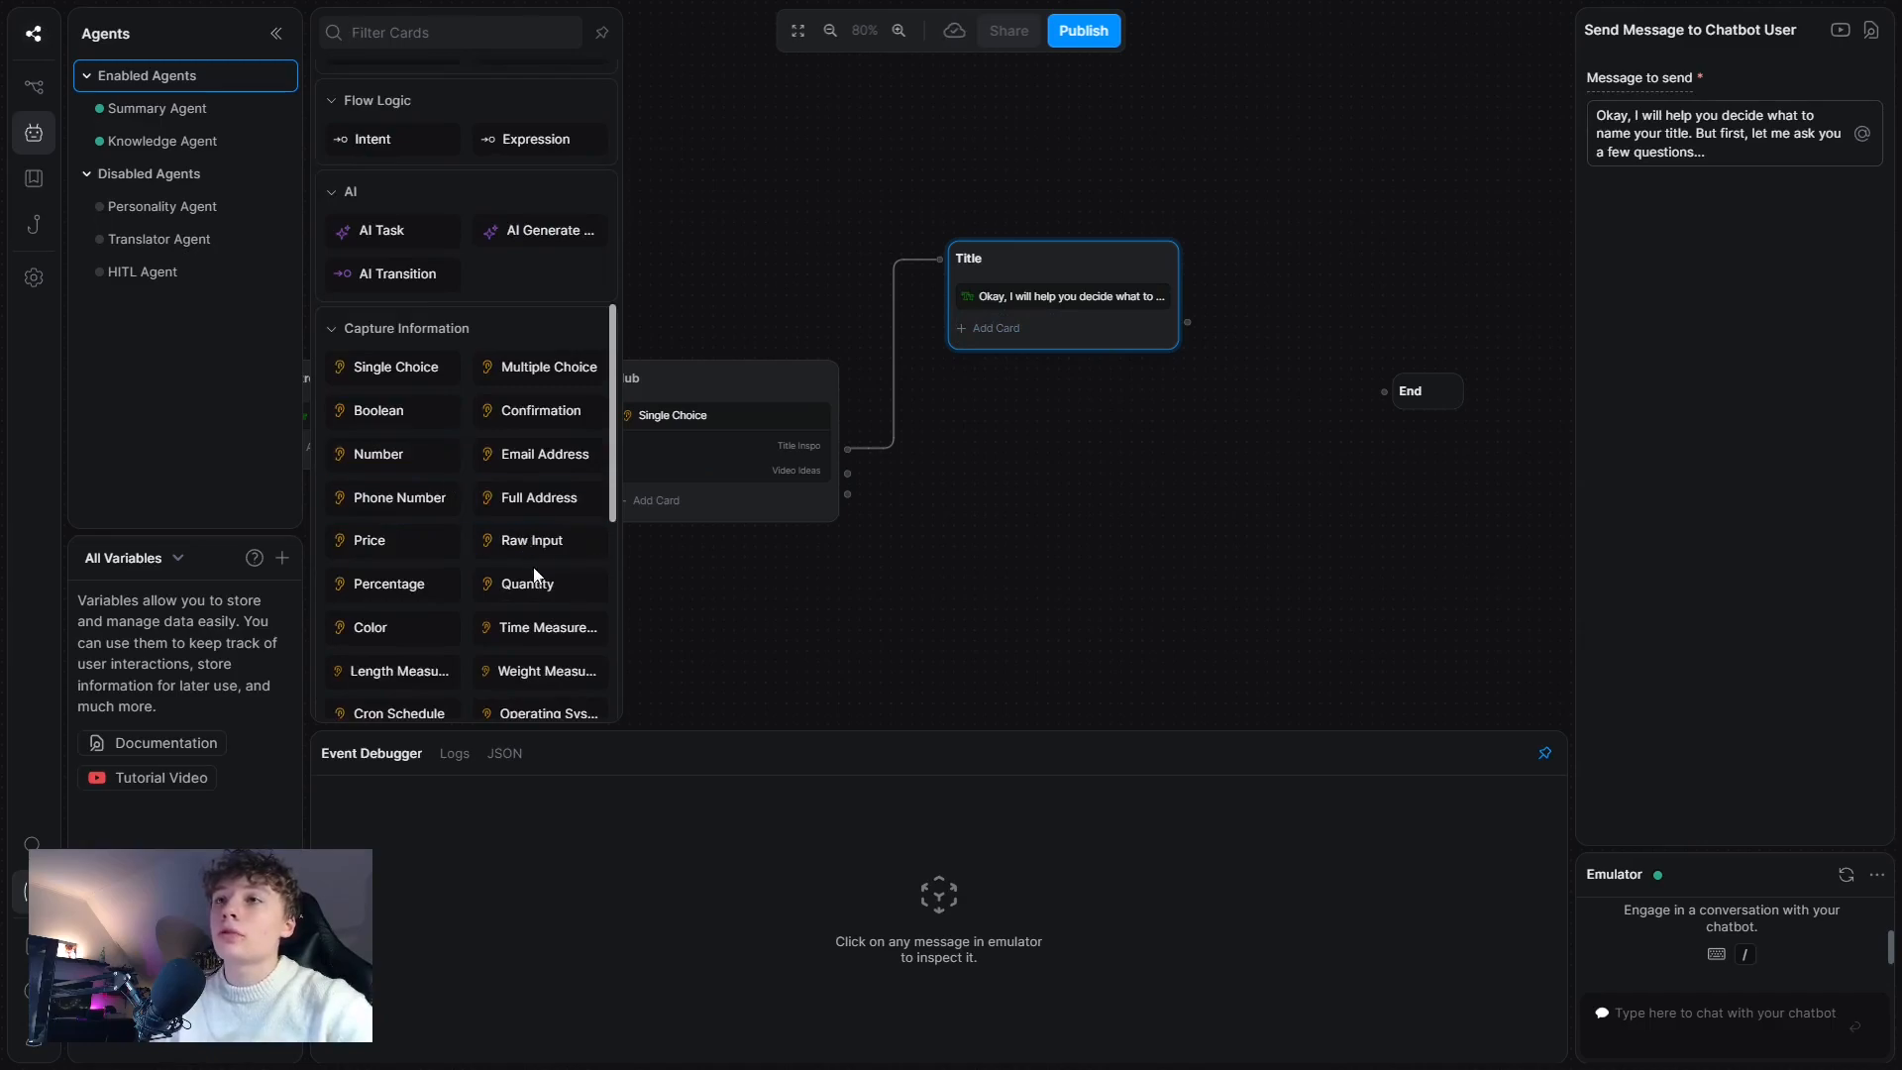
pyautogui.click(524, 525)
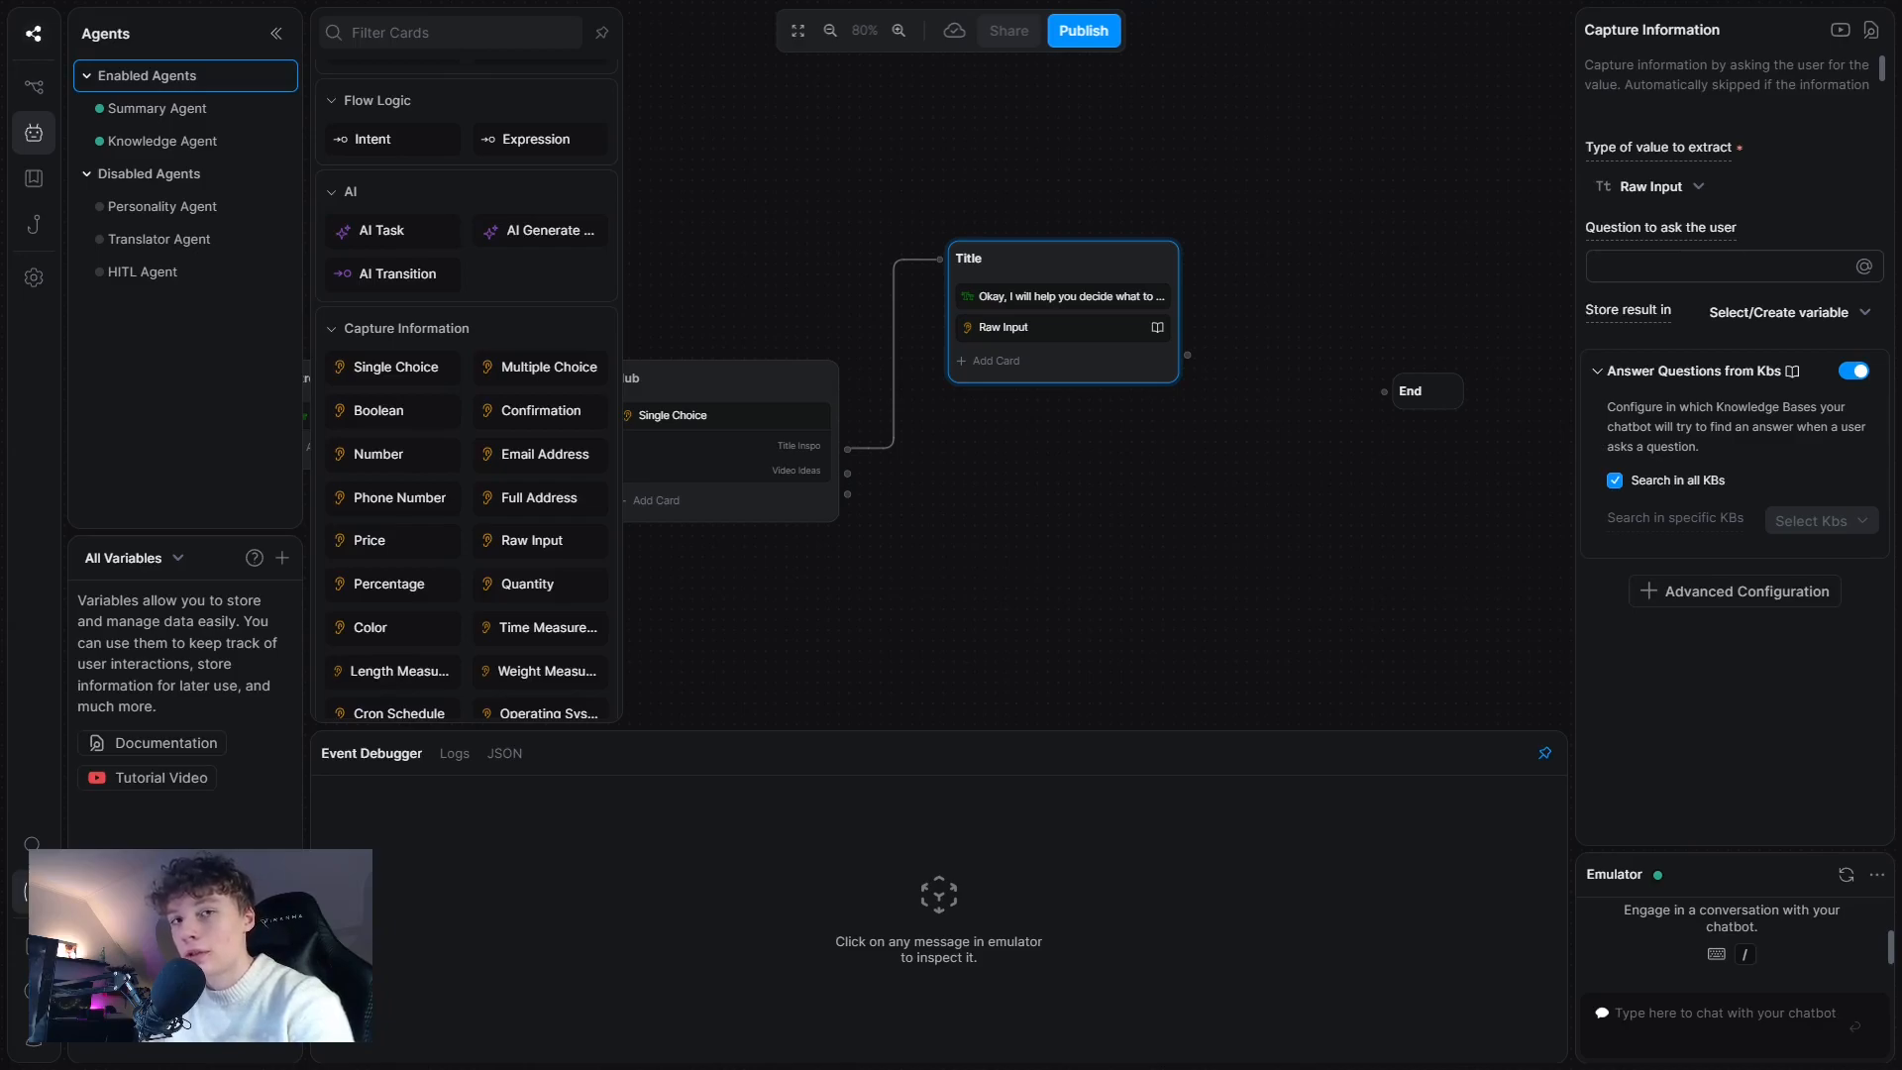
pyautogui.click(1643, 266)
pyautogui.write('What is')
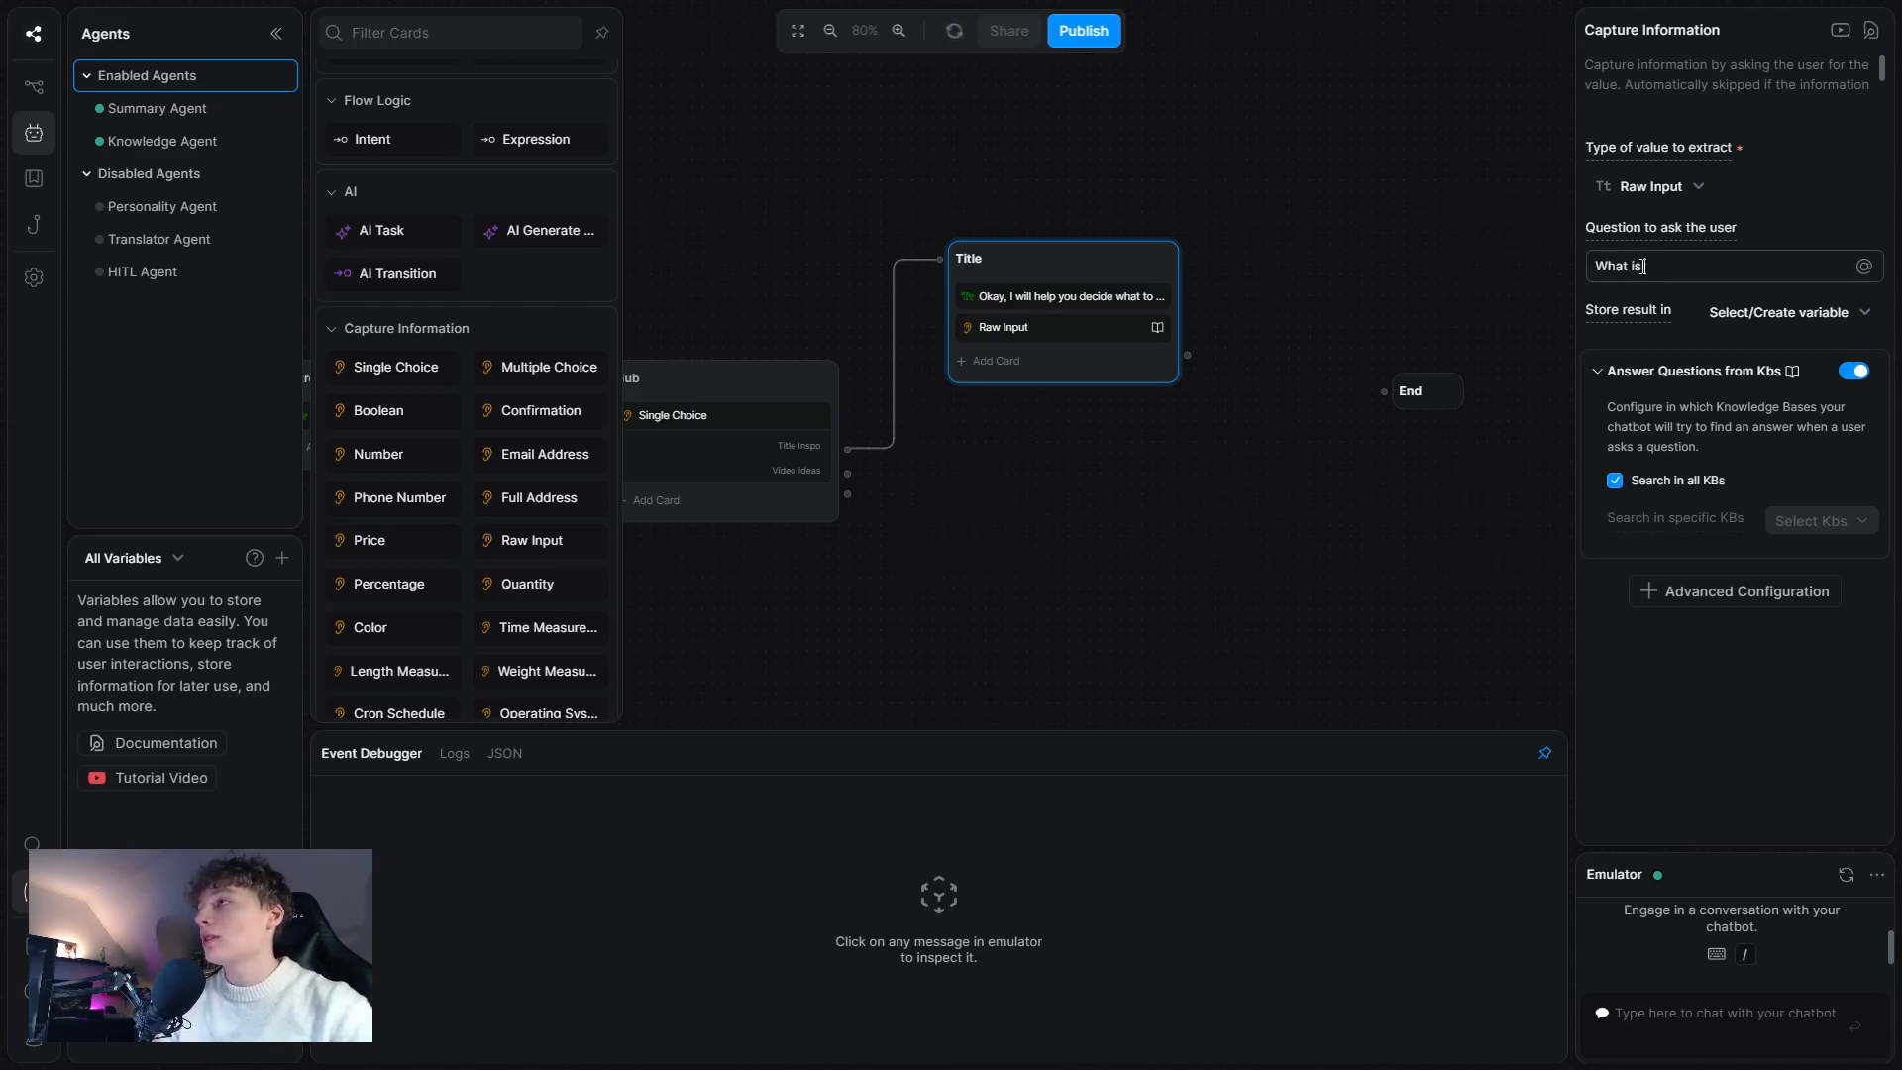
pyautogui.write(' the video about?')
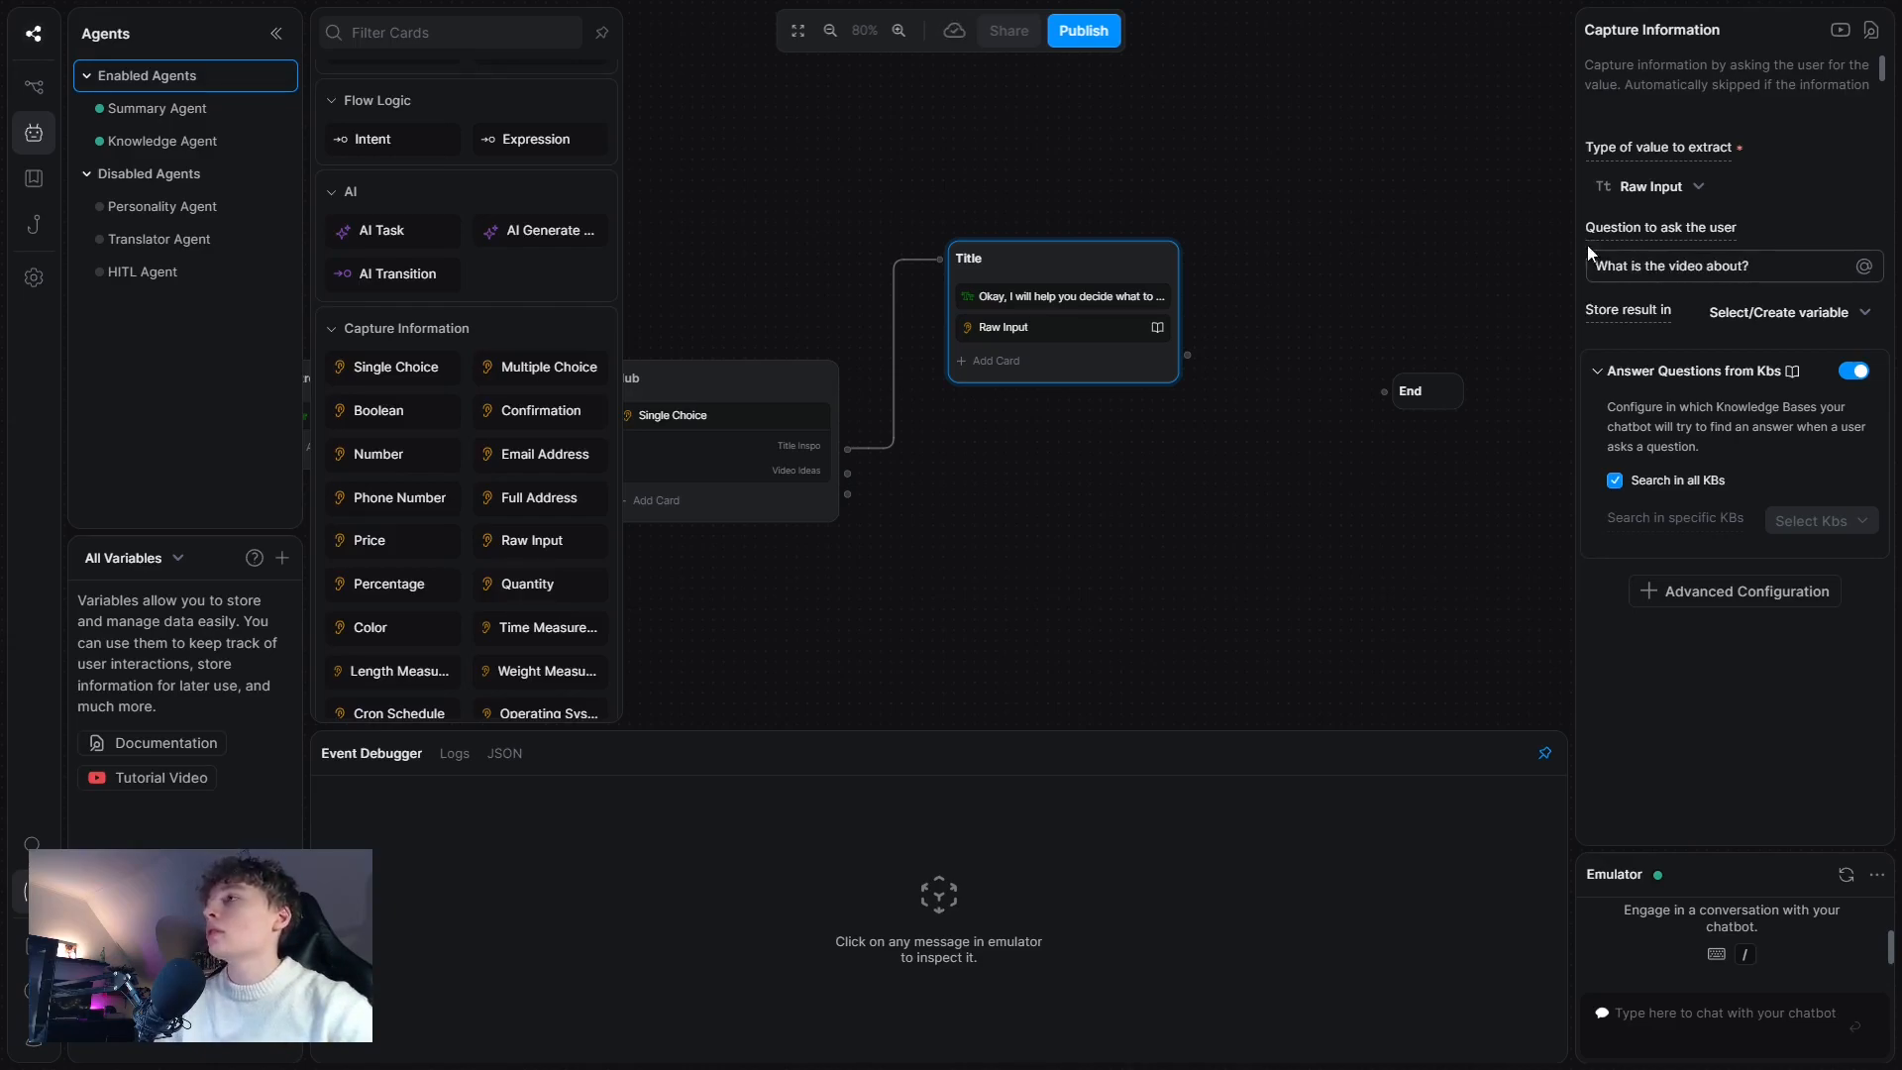
# - Store the video topic answer in a new variable "content" and turn off answering questions from knowledge bases for that card
pyautogui.click(1751, 312)
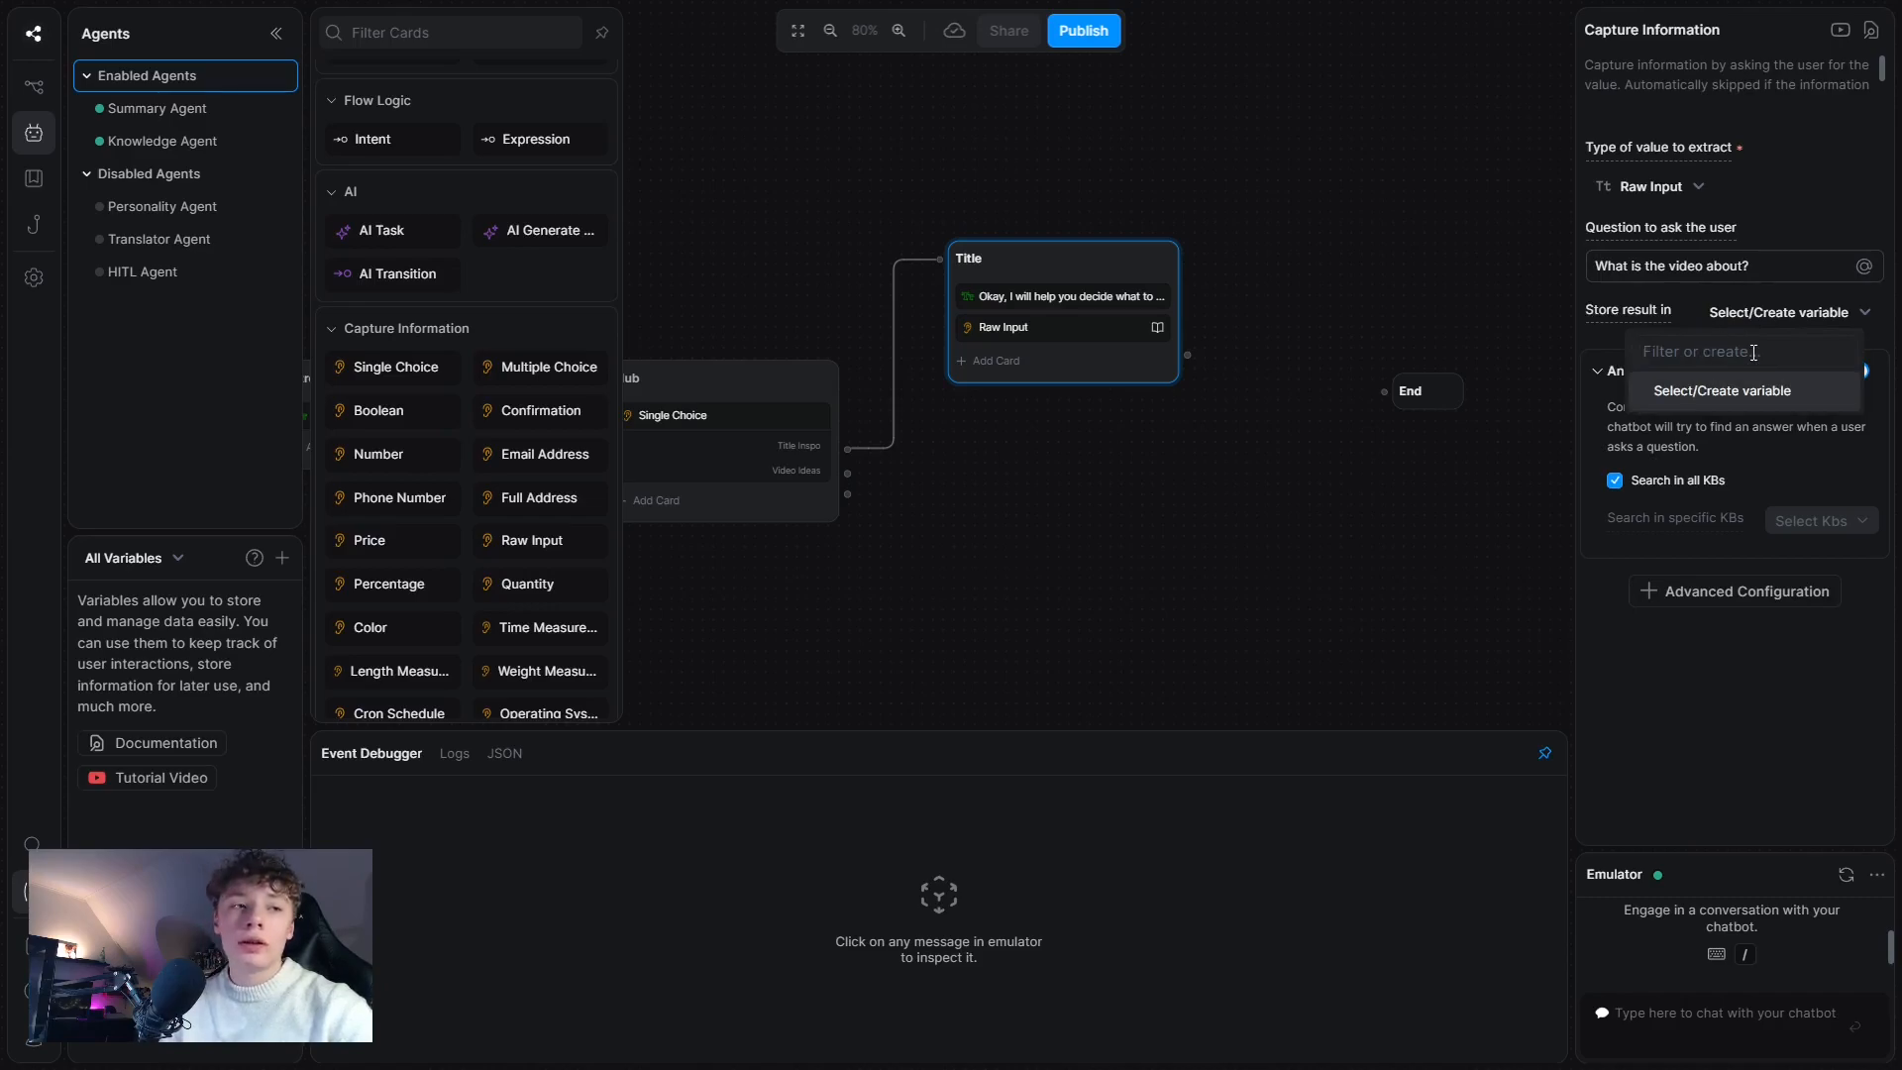
pyautogui.write('content')
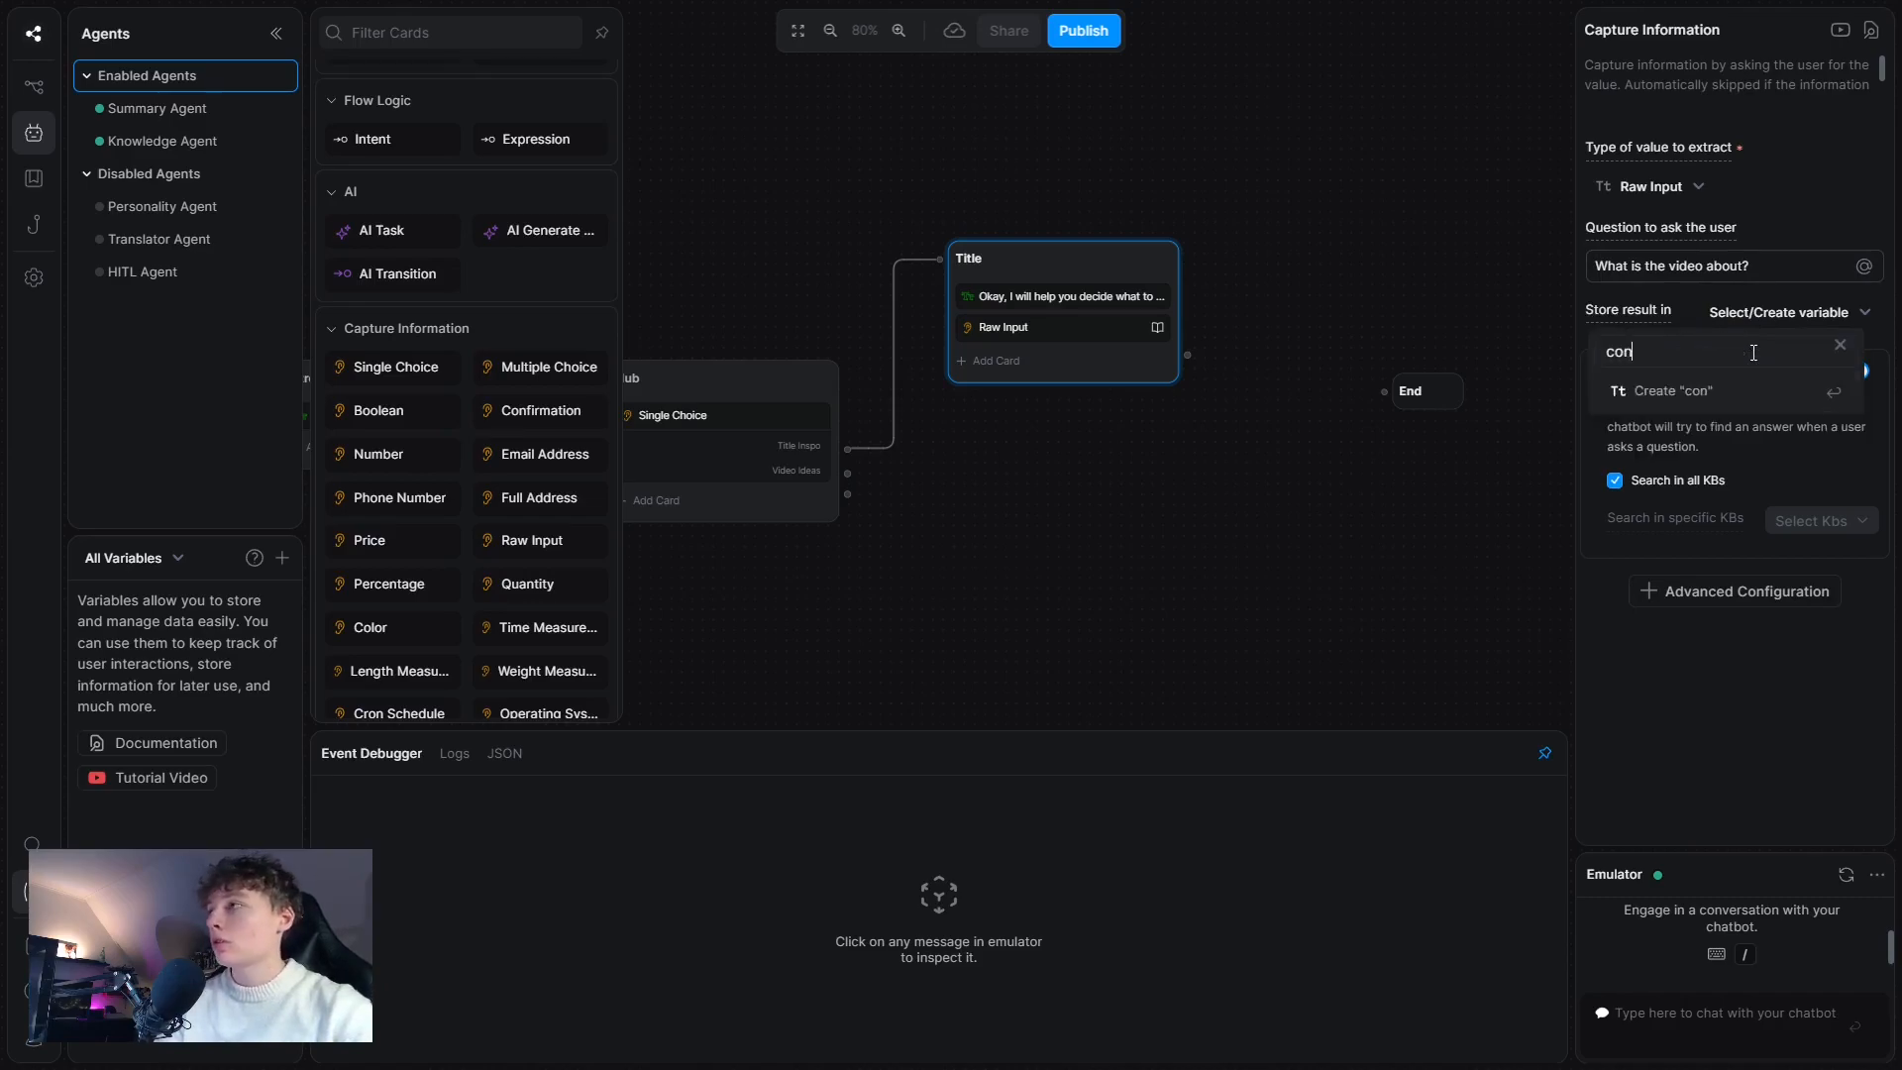
pyautogui.click(1672, 390)
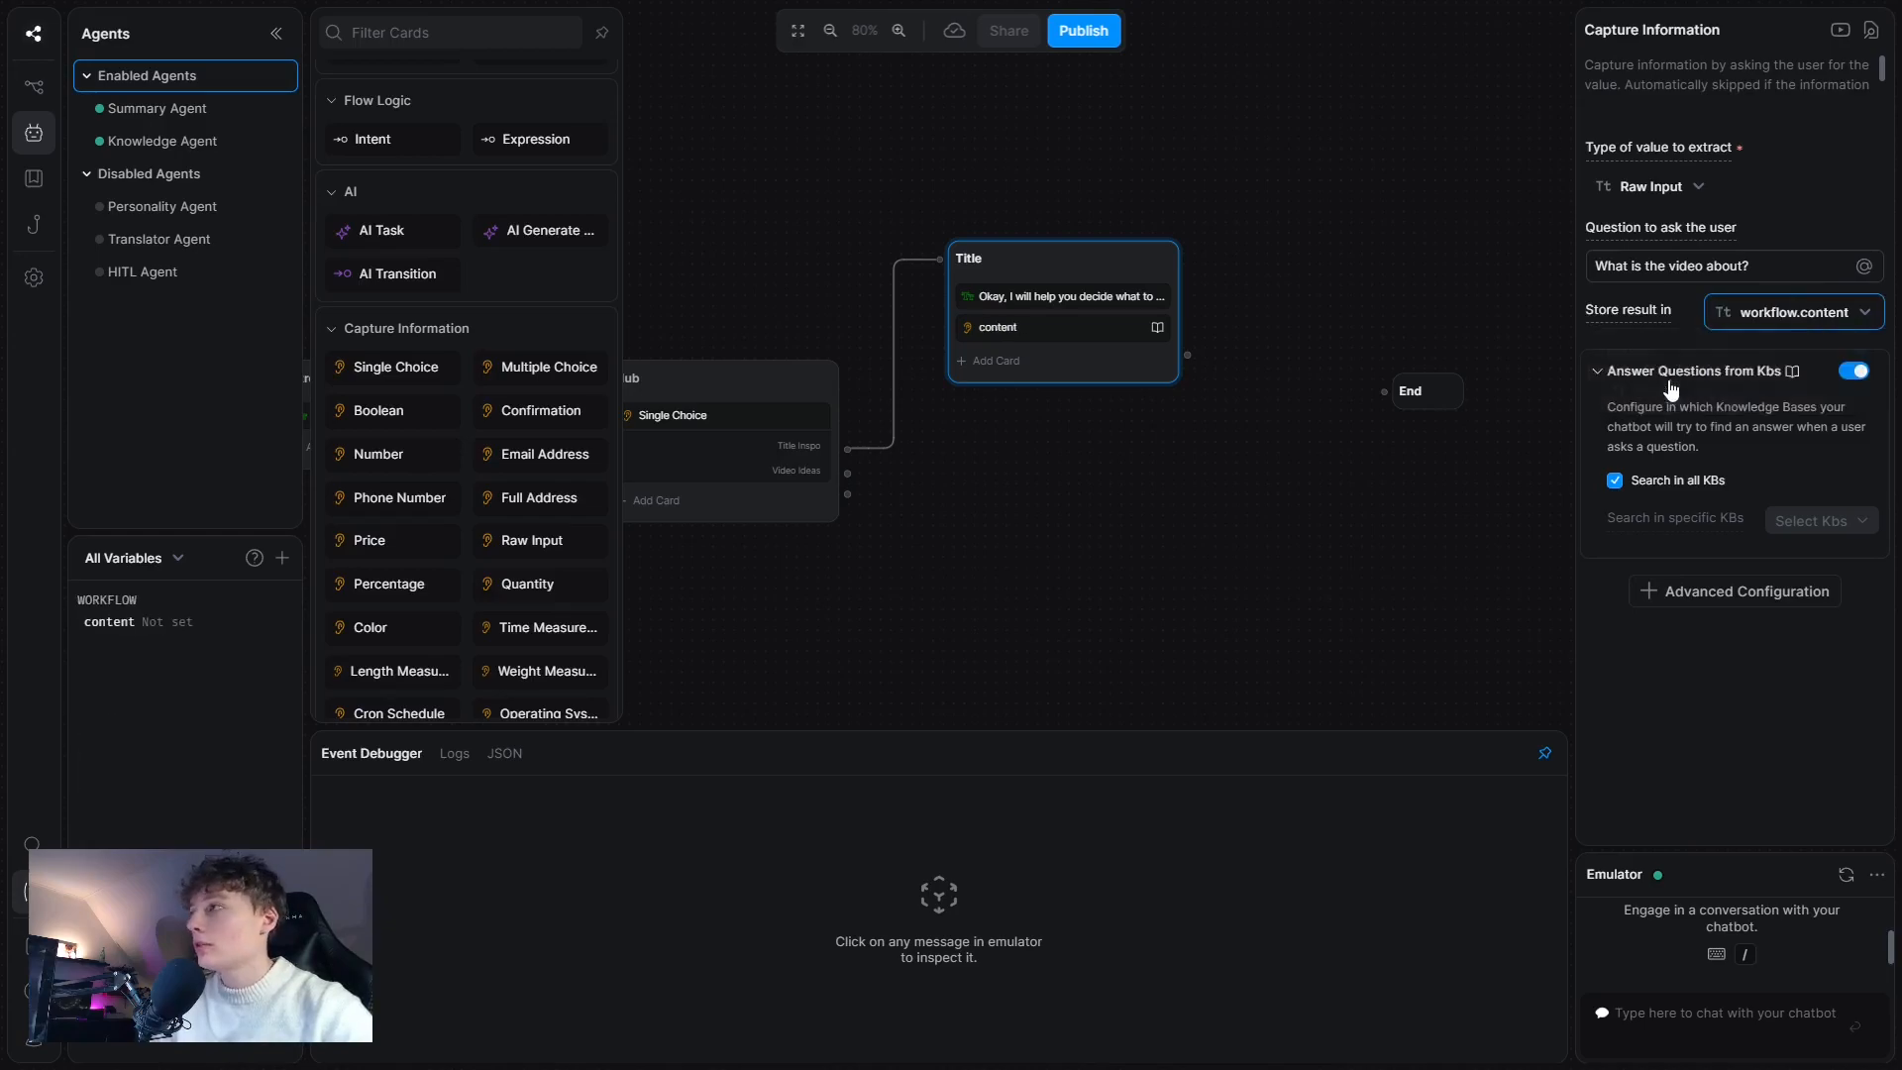
pyautogui.click(1838, 370)
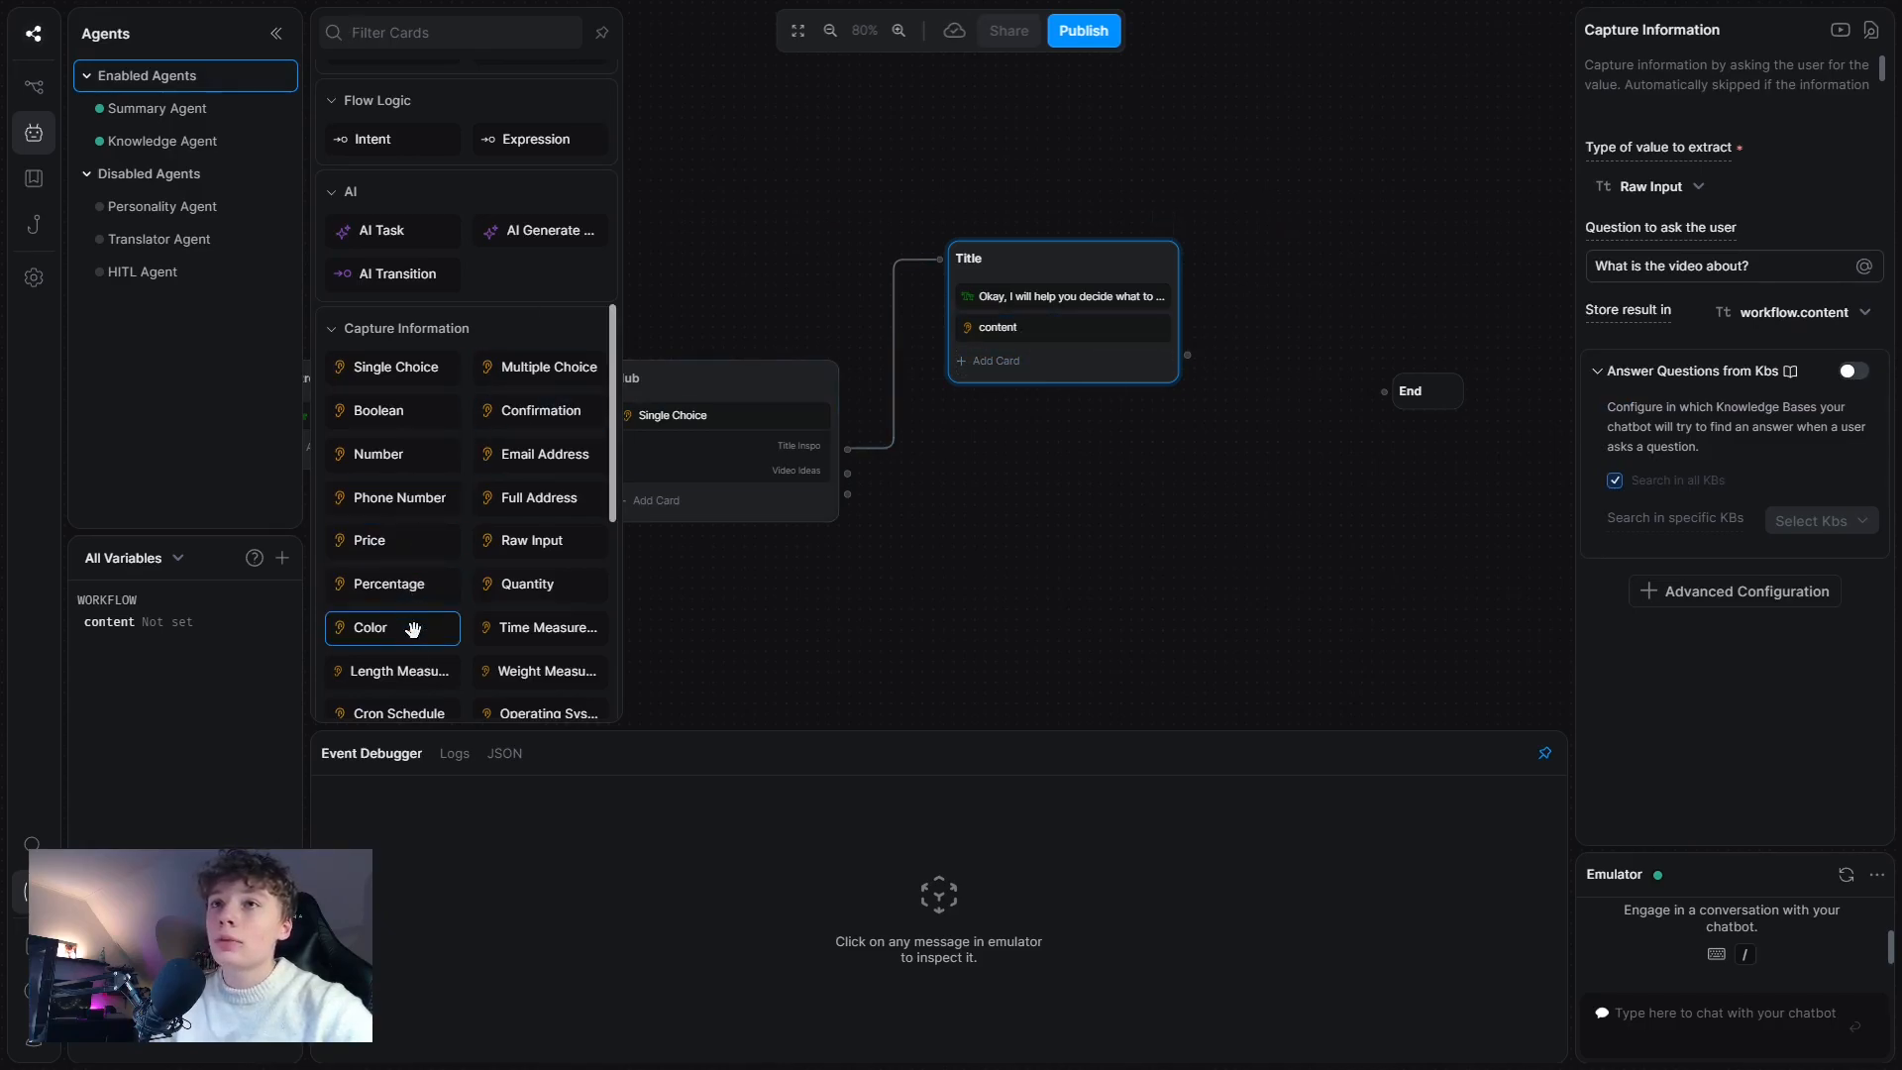
# - Add a second Raw Input card asking "What is the general search term/keyword, for your video? For instance: Botpress, tutorial, day in the life, etc."
pyautogui.click(548, 546)
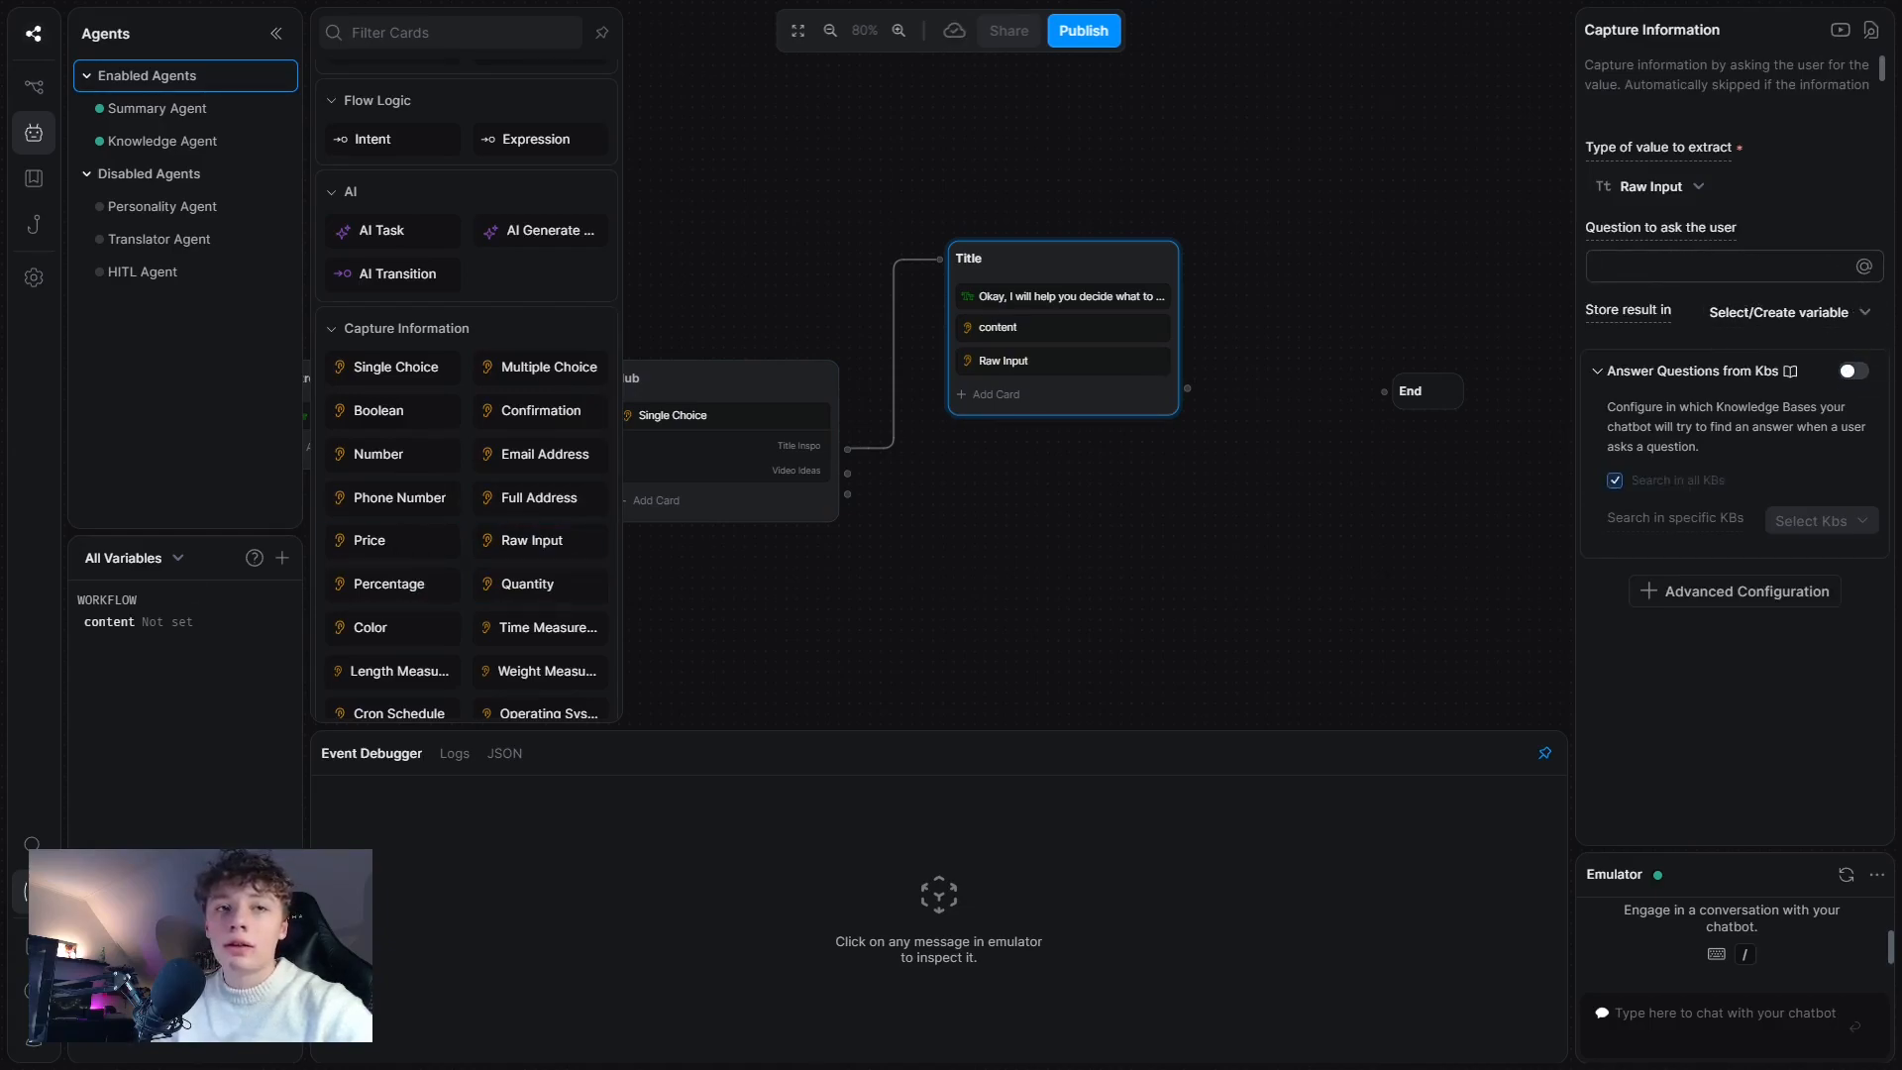
pyautogui.click(1646, 267)
pyautogui.write('W')
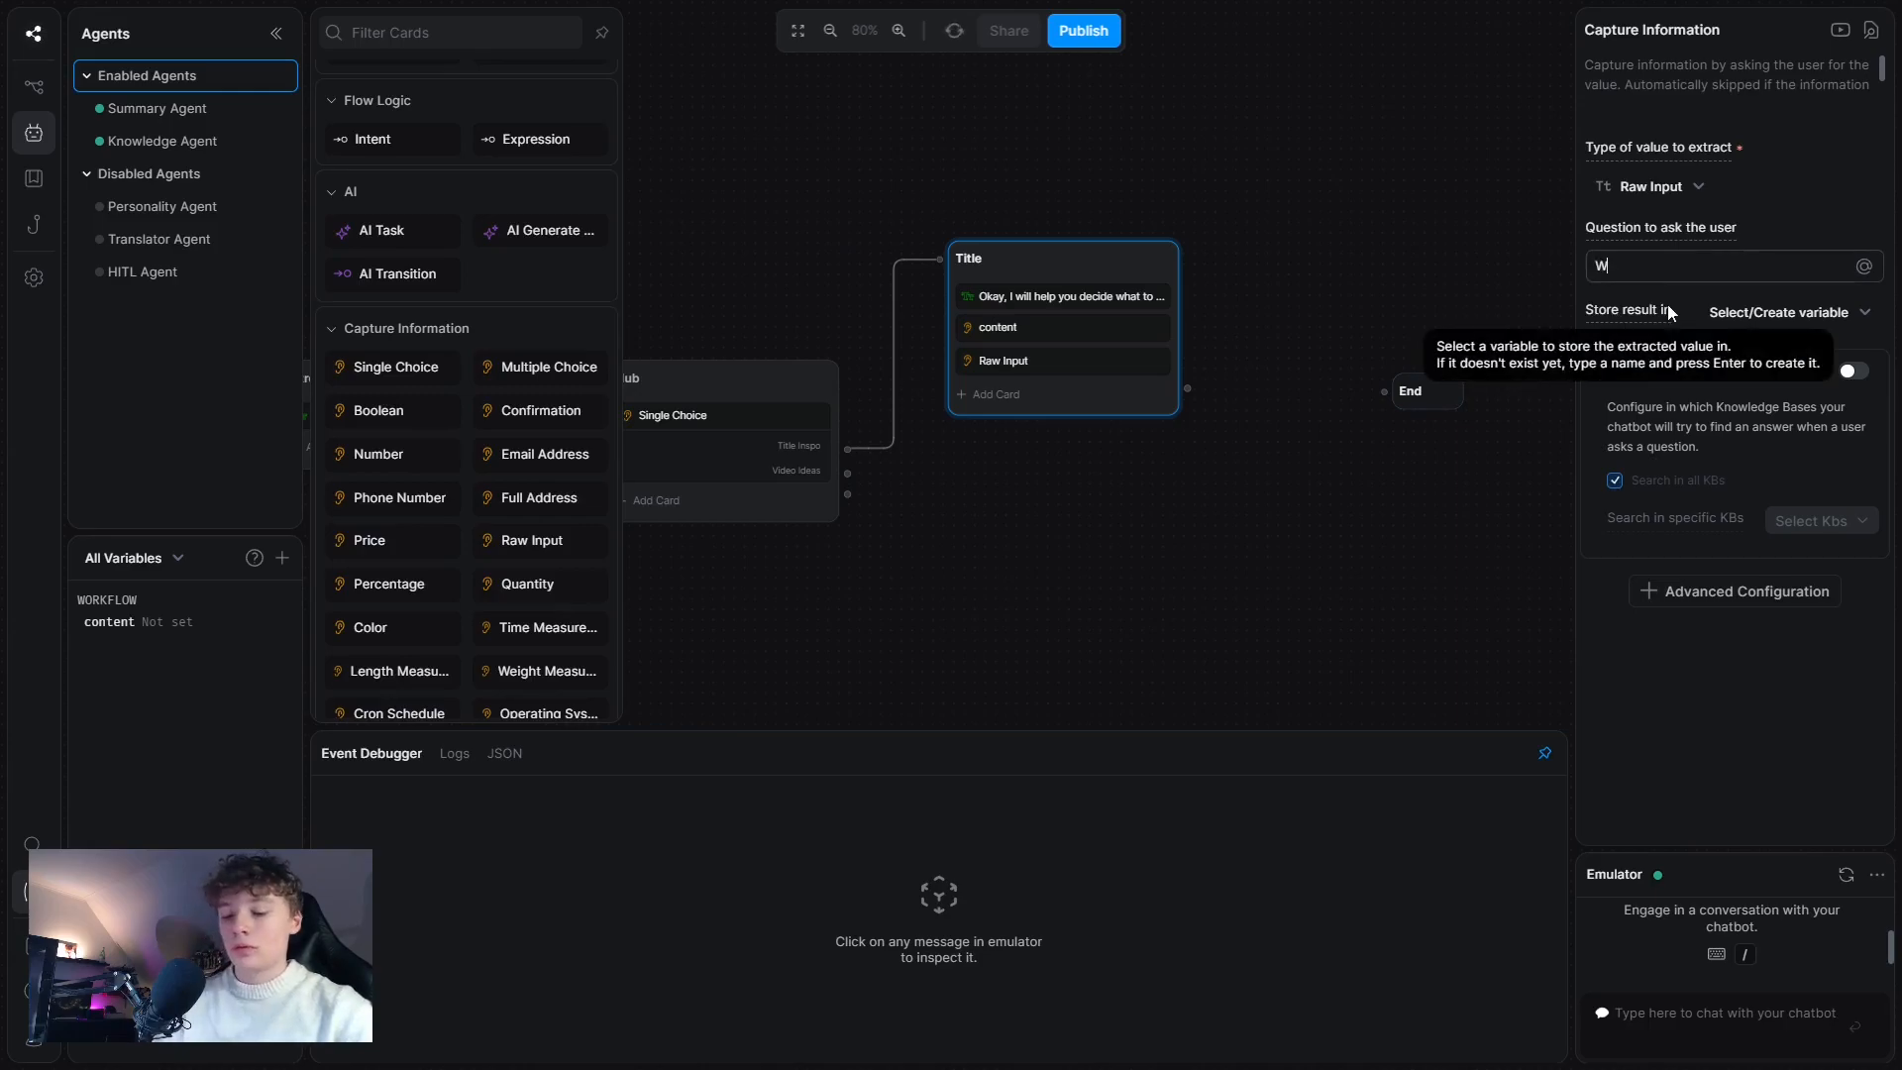
pyautogui.write('hat is the gene')
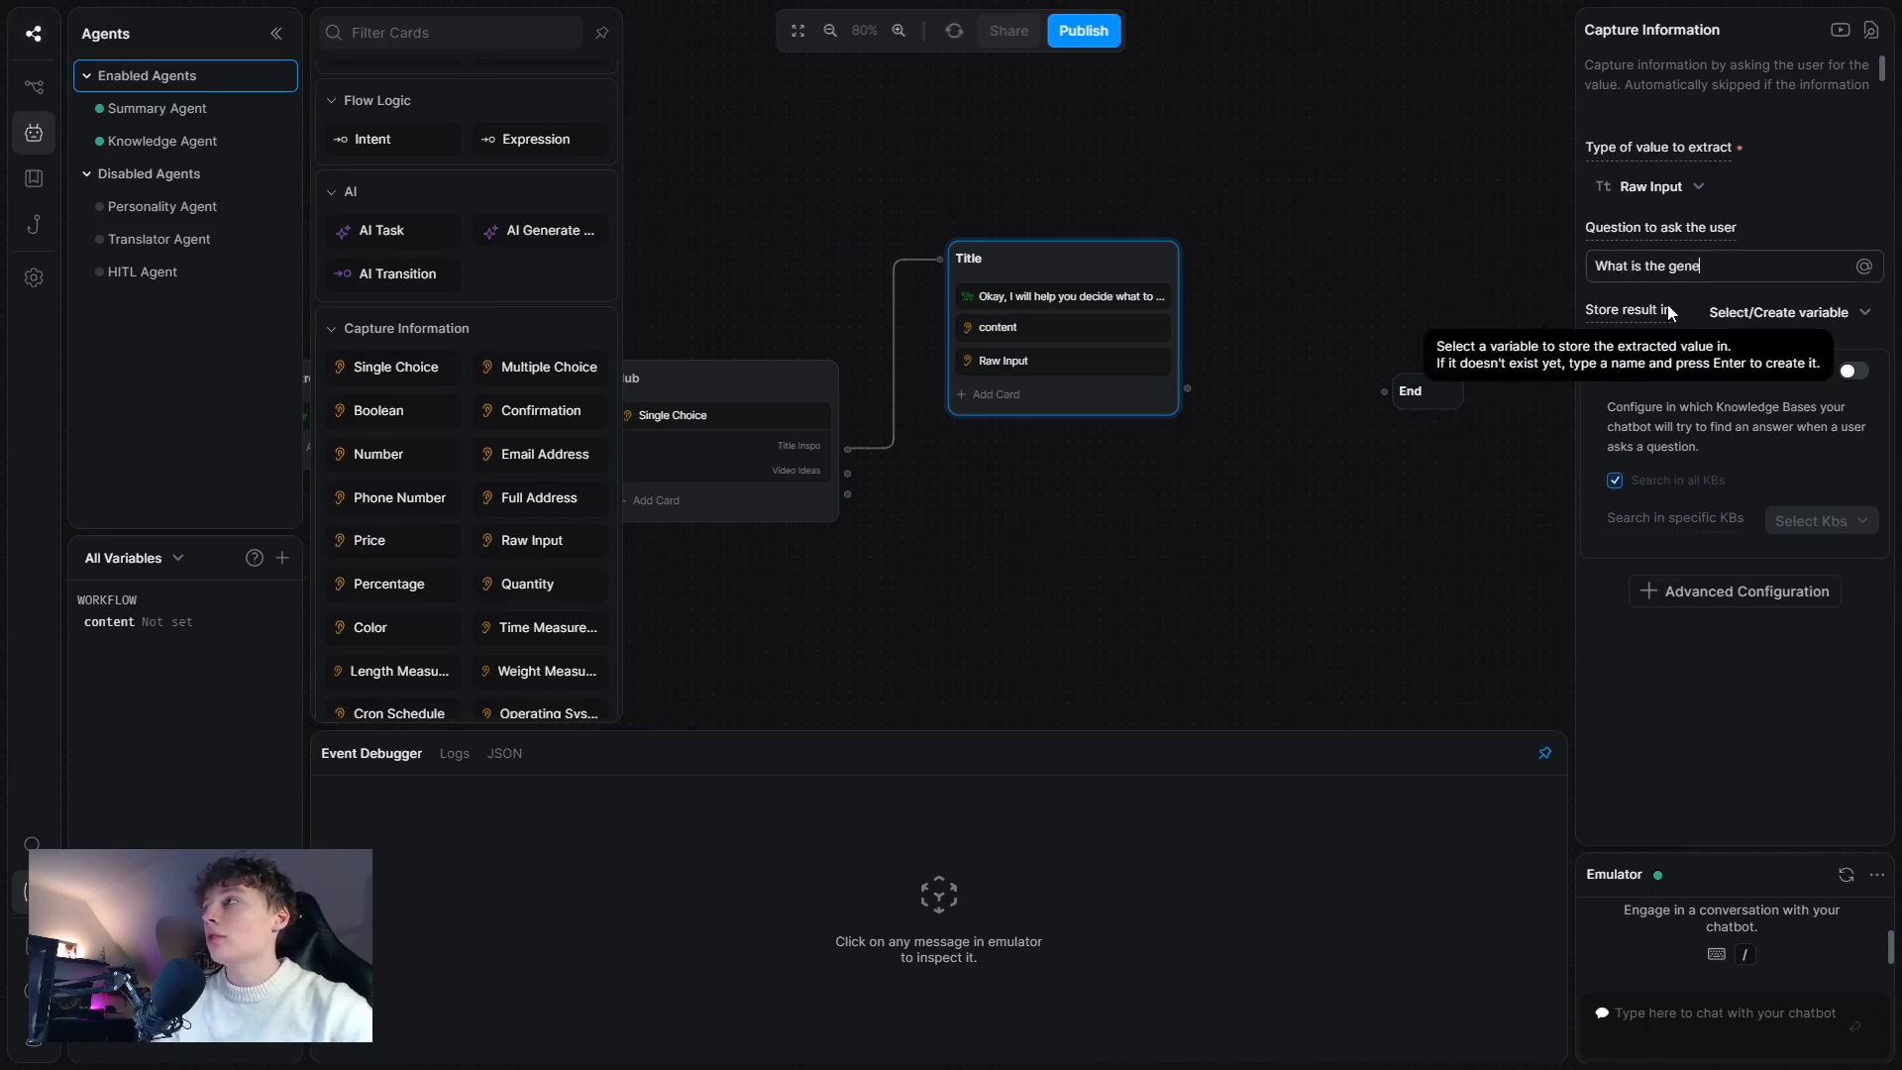
pyautogui.write('se')
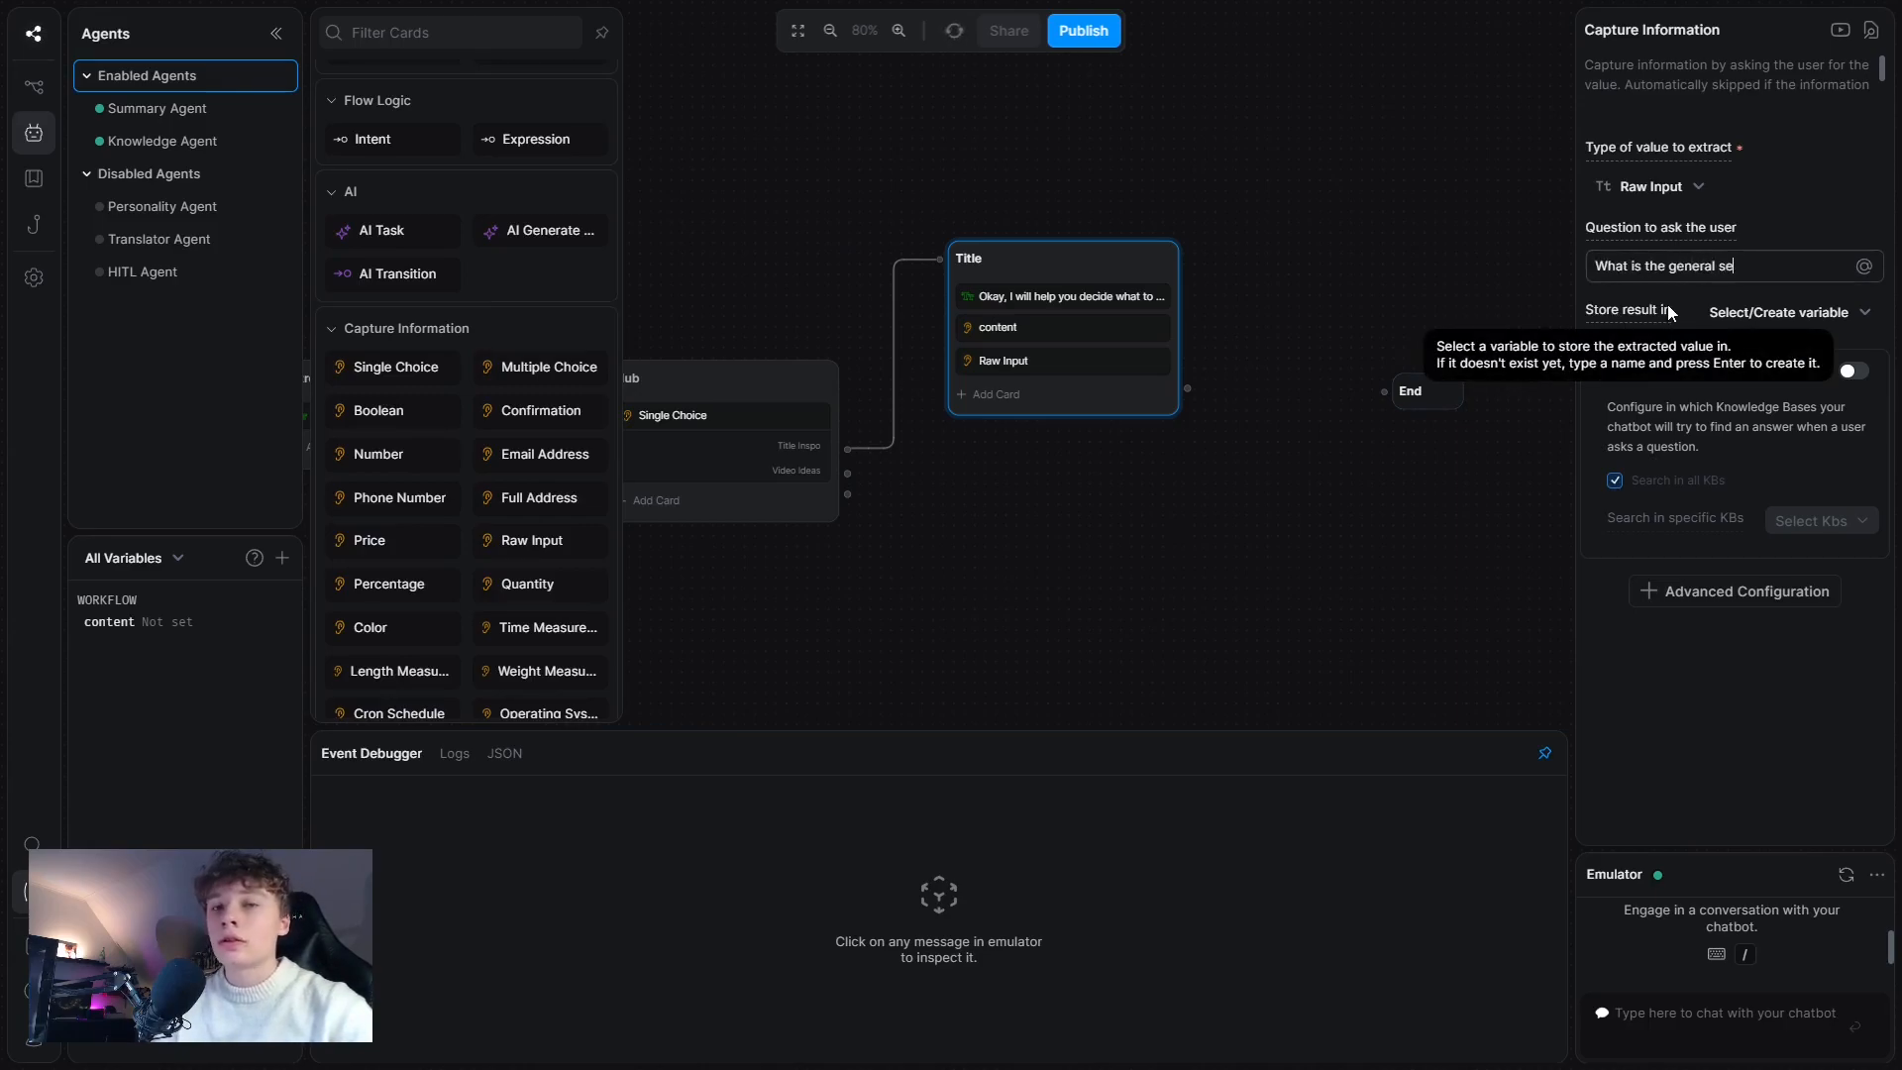
pyautogui.write('arch te')
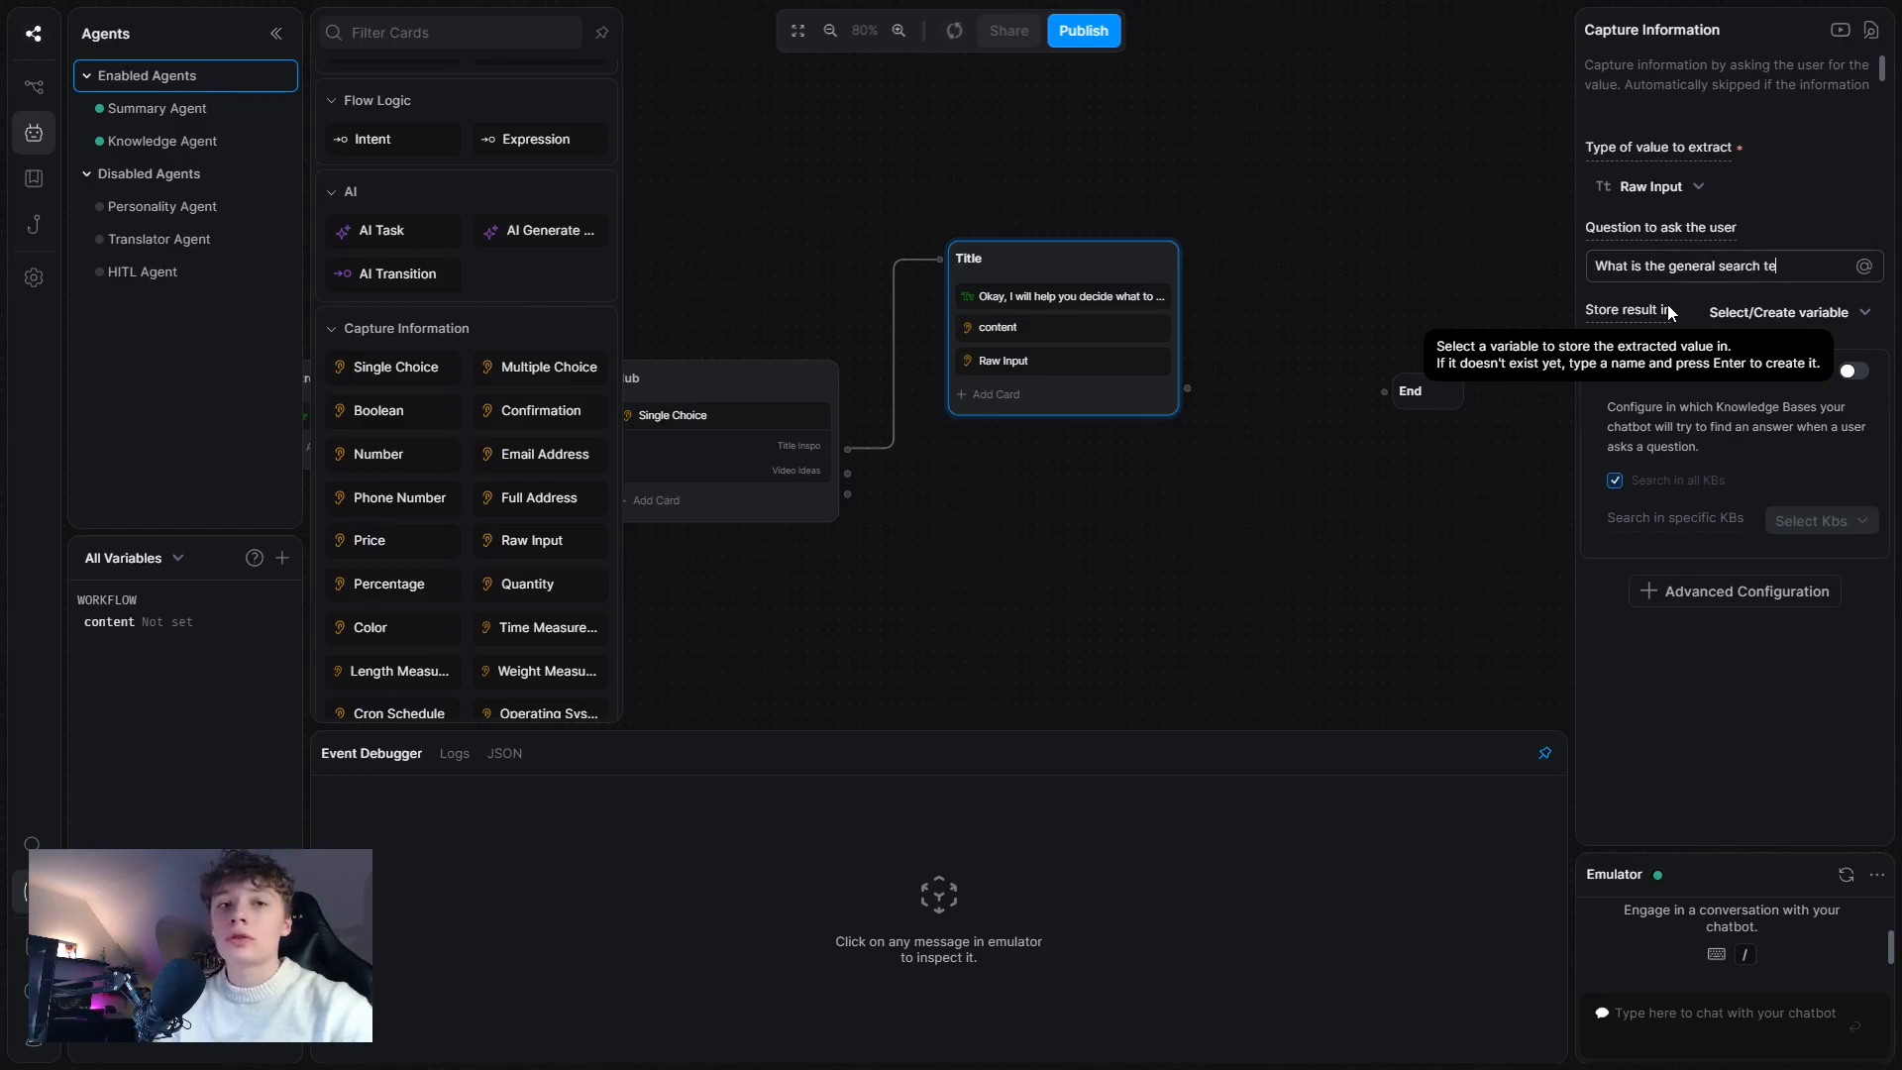
pyautogui.write('rm/key')
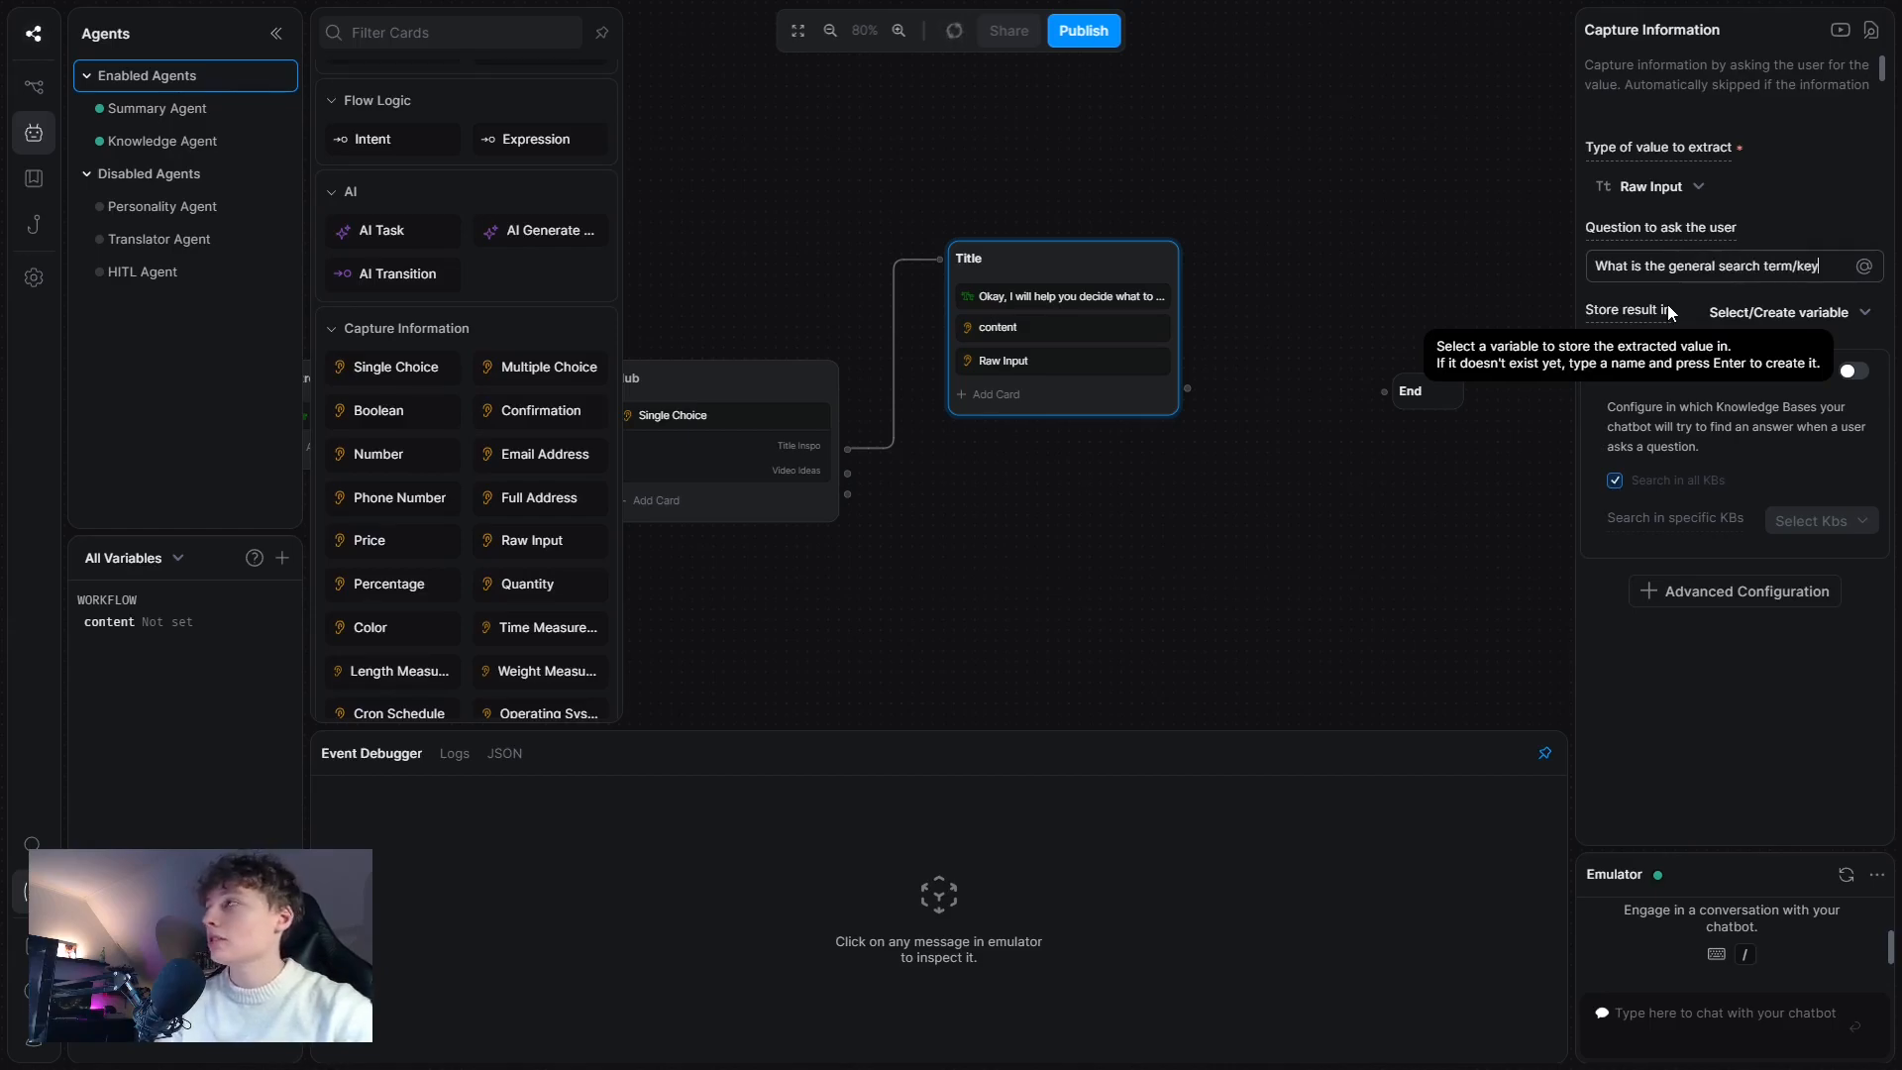
pyautogui.write('word, for your video?')
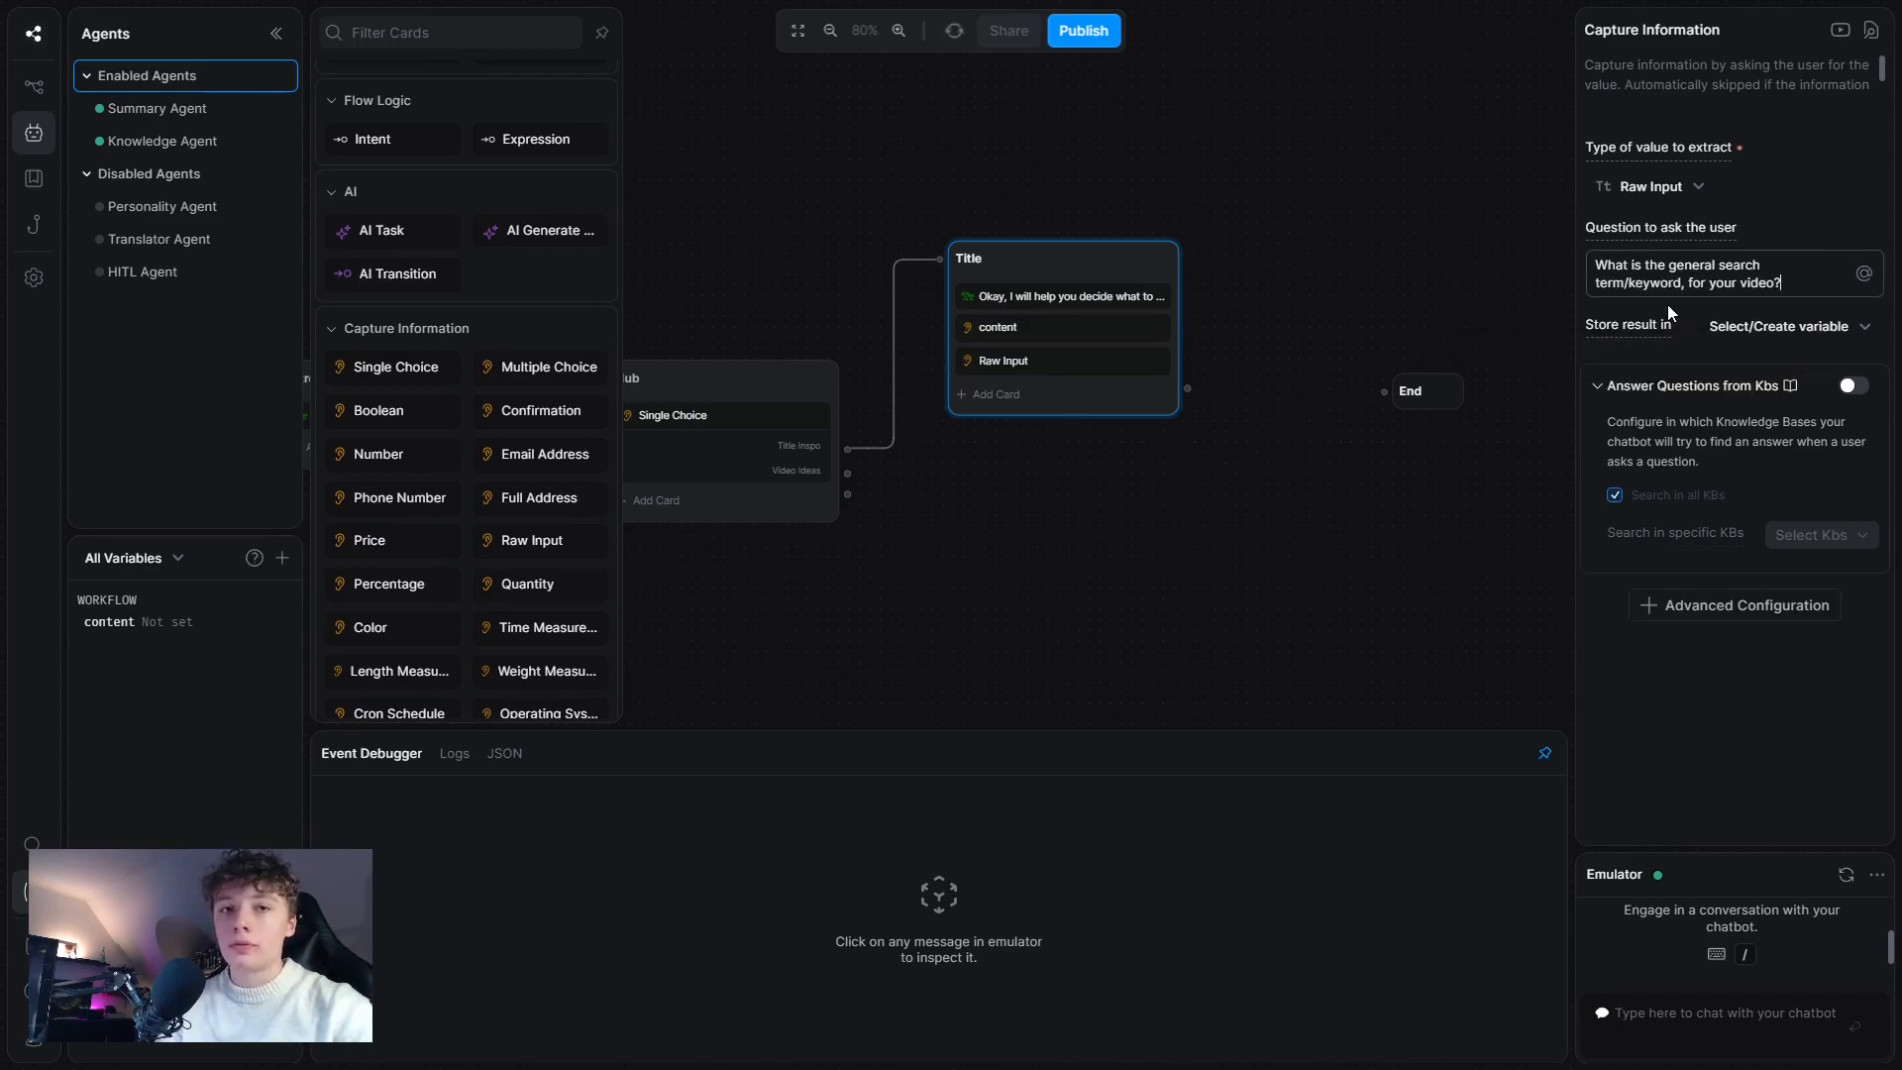
pyautogui.write(' For instanc')
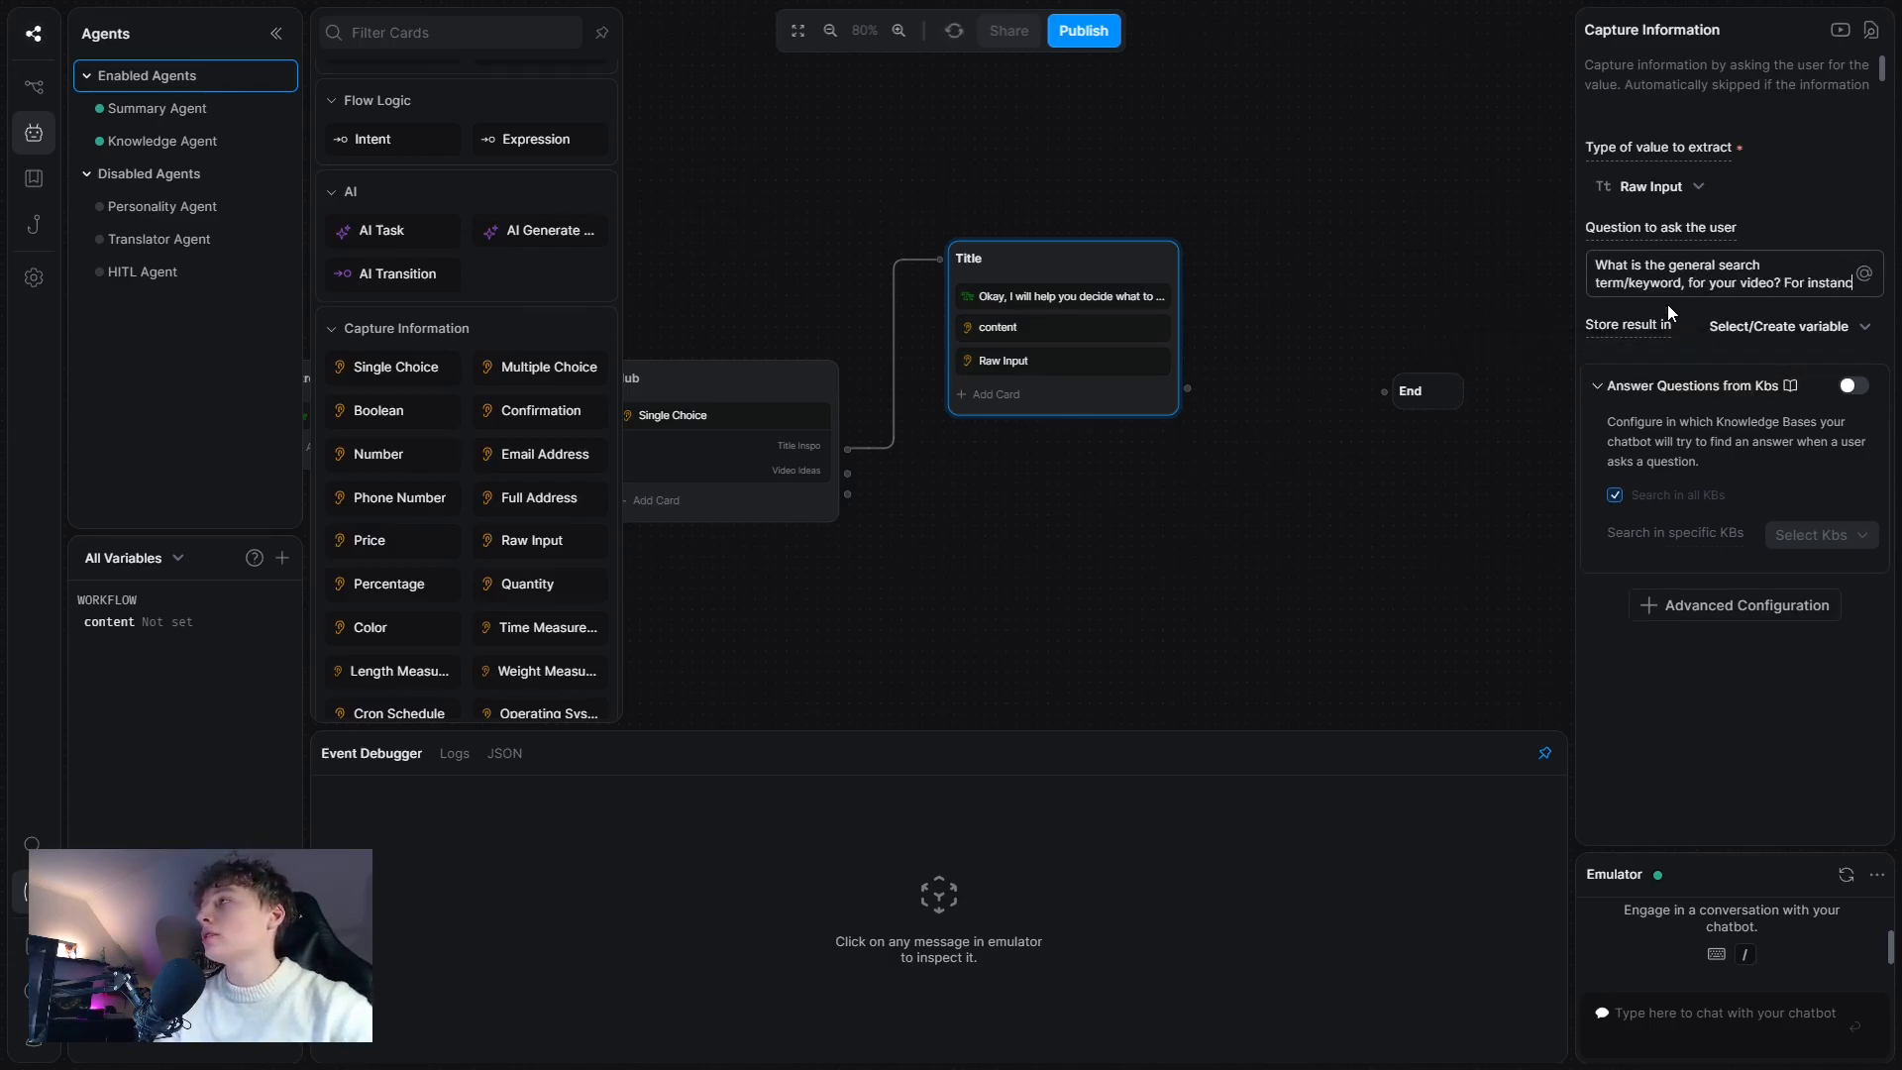
pyautogui.write('e: Botpr')
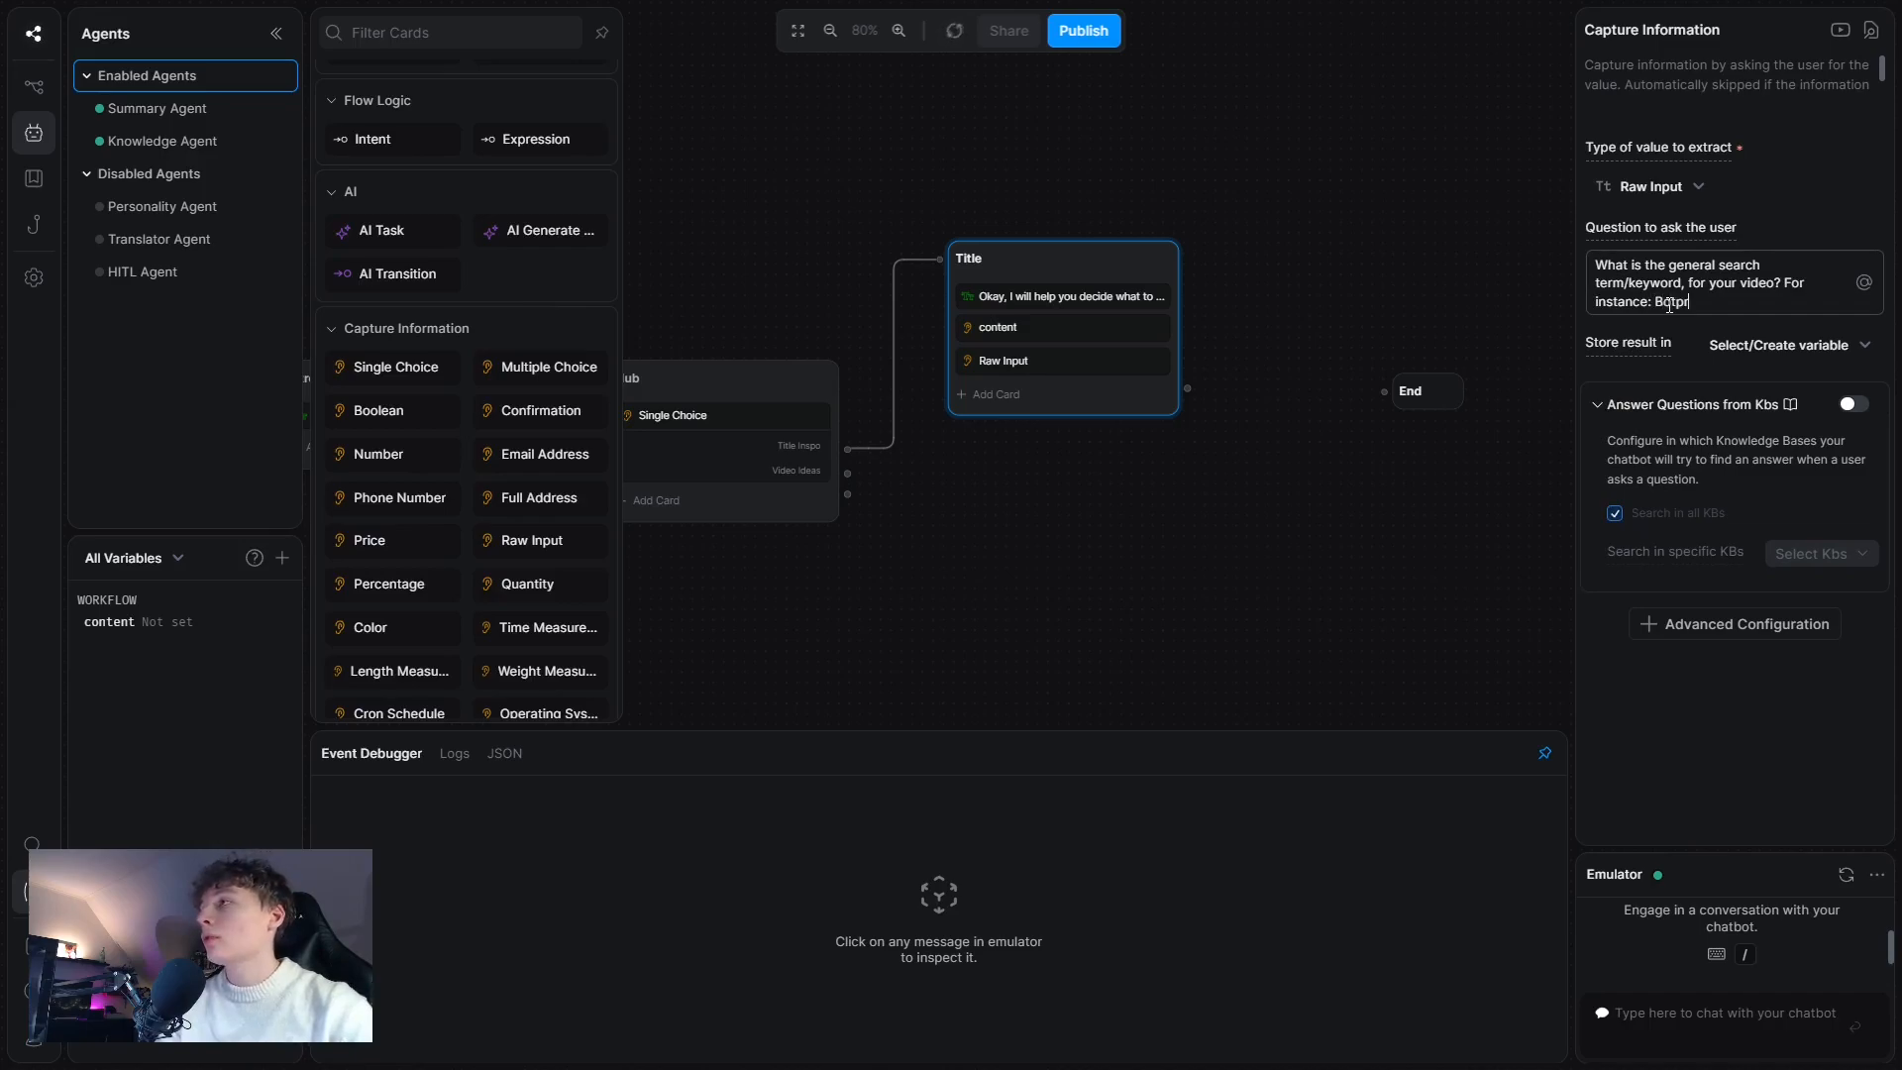
pyautogui.write('ess, tut')
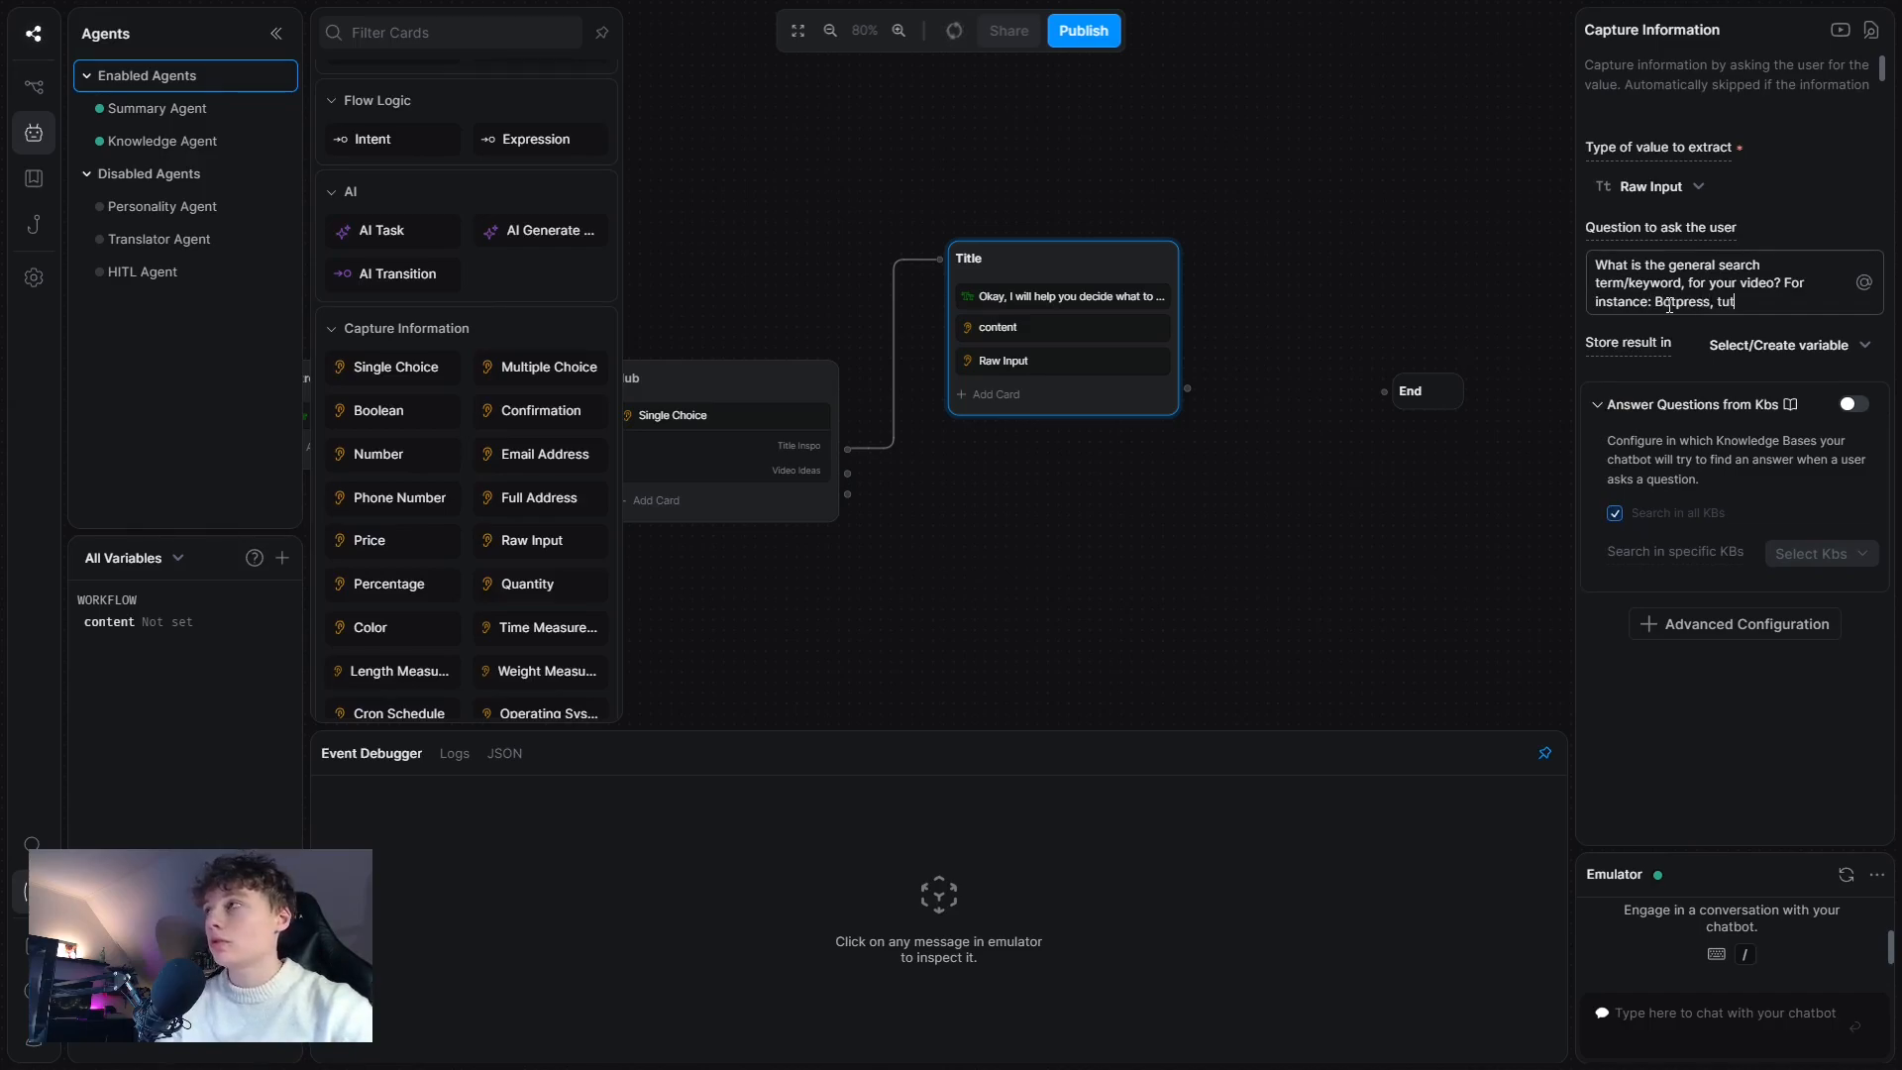
pyautogui.write('orial, day')
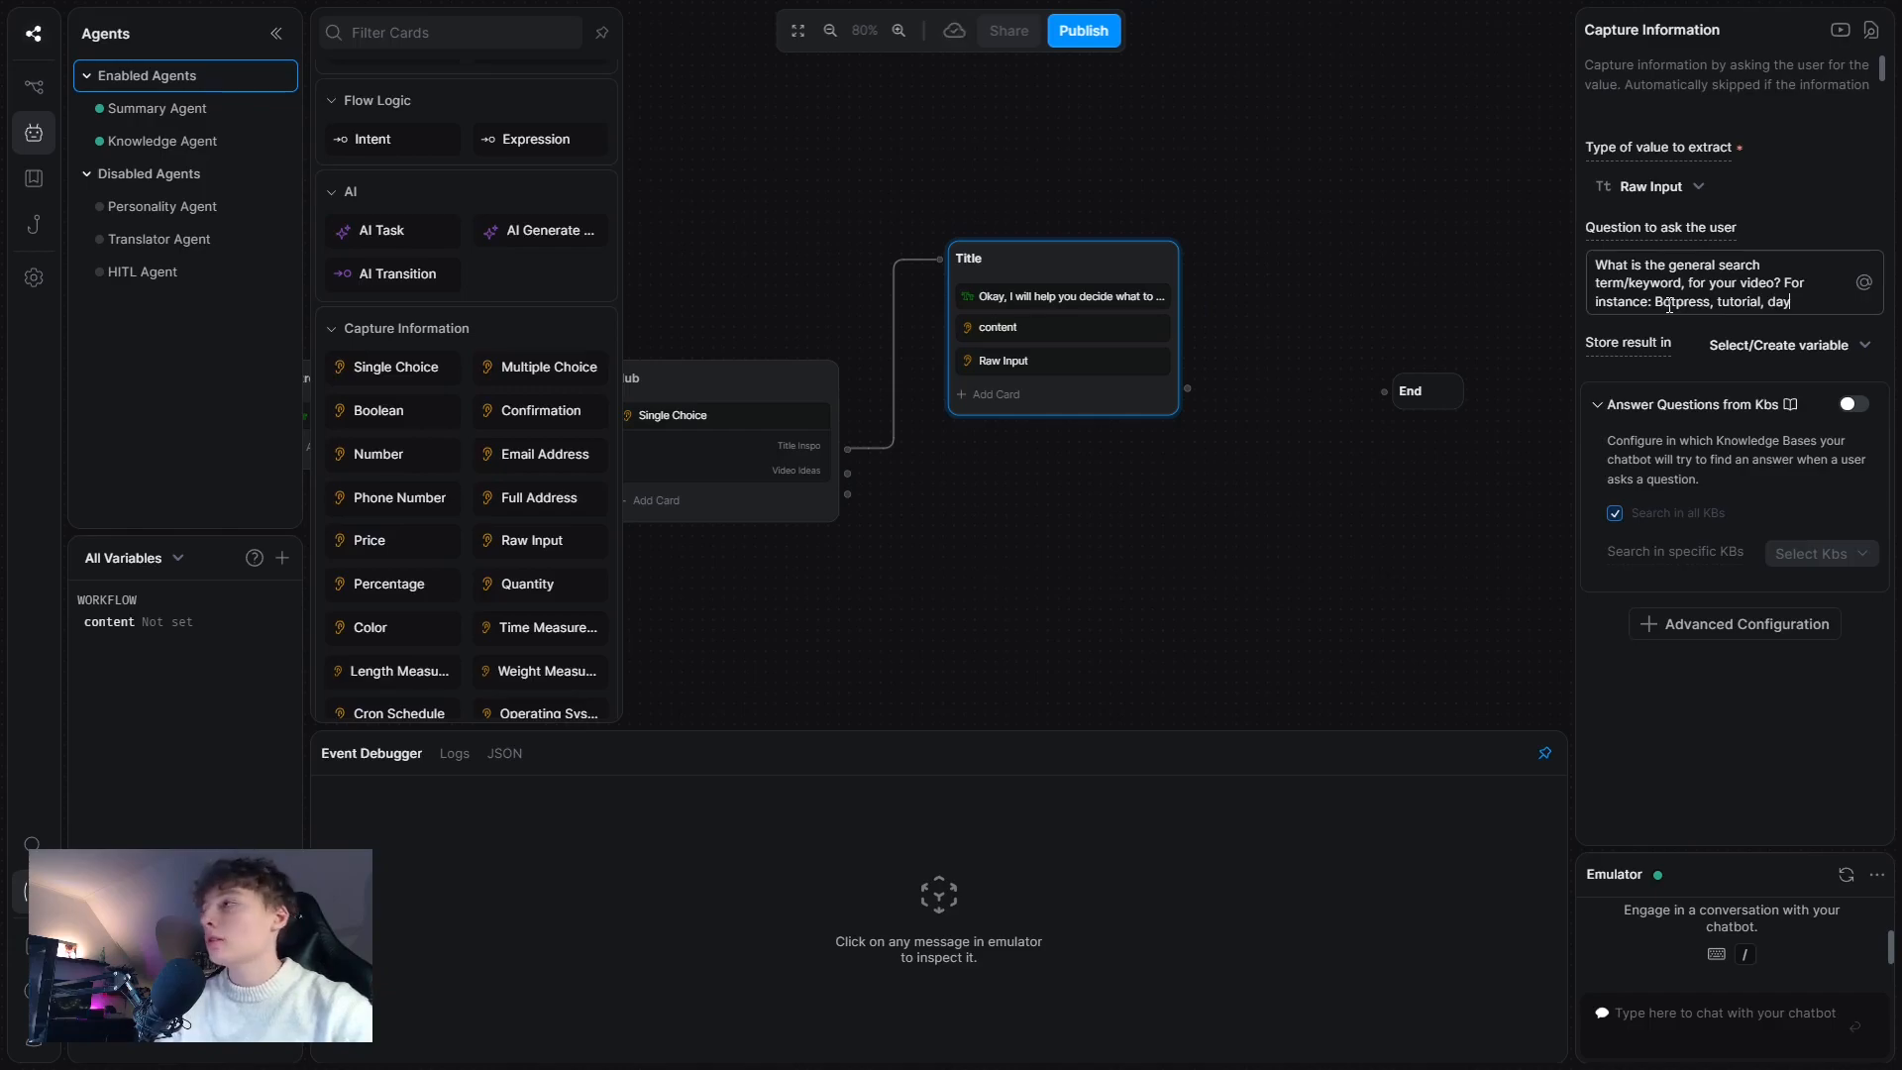
pyautogui.write(' in the life,')
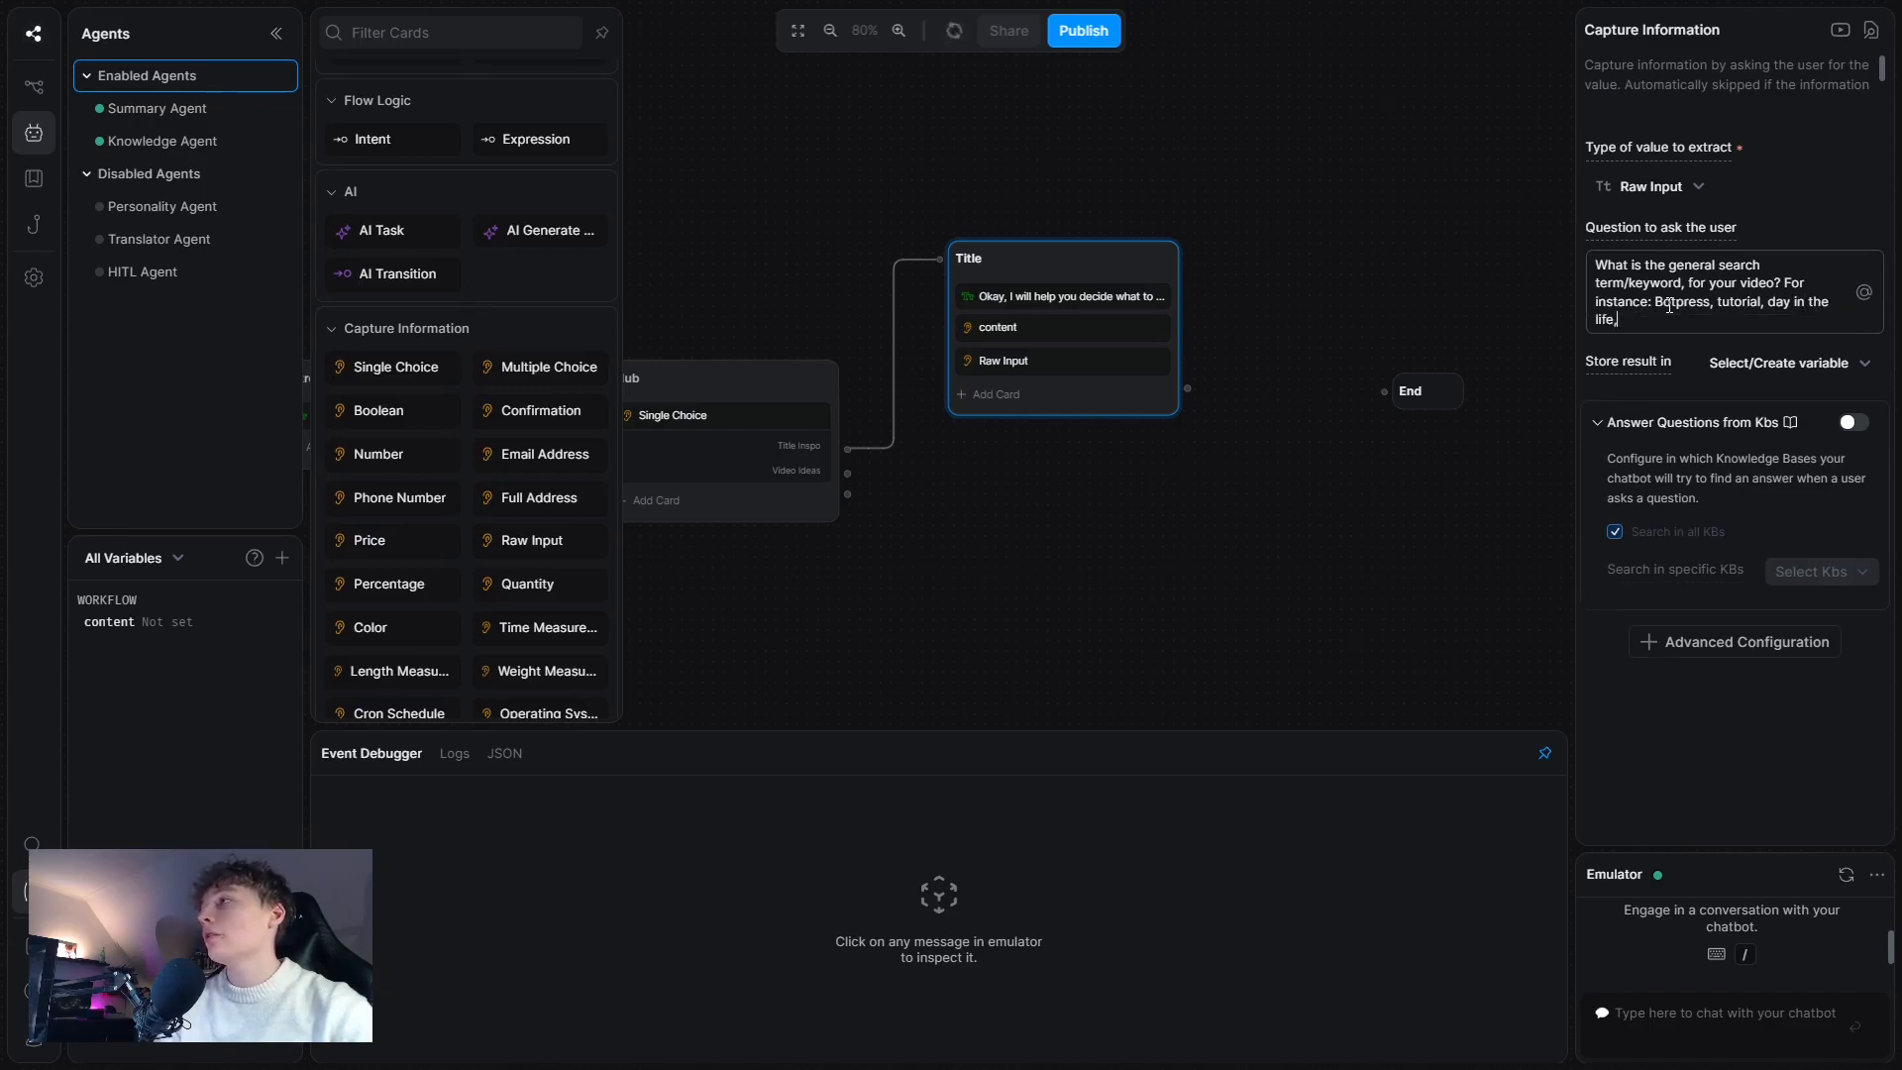
pyautogui.write(' etc.')
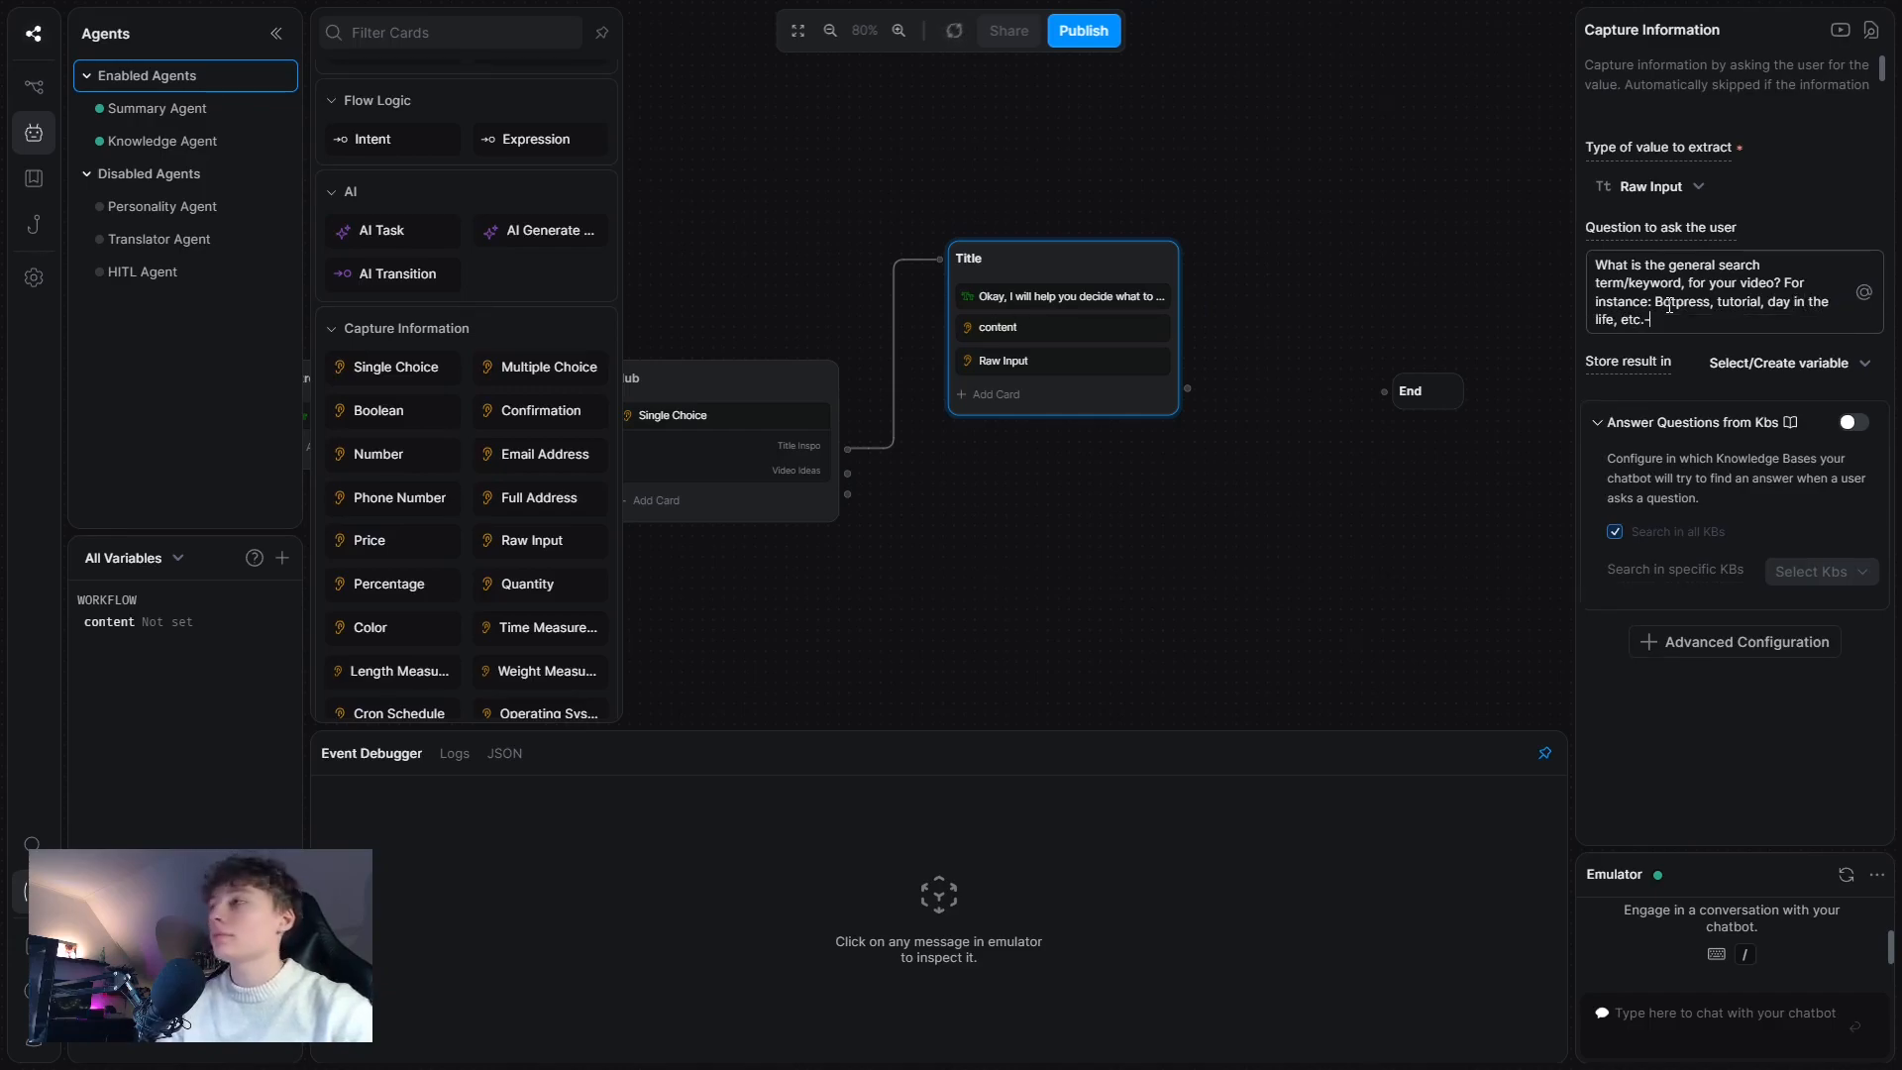
# - Store the keyword question's answer in a new workflow variable named "search_term"
pyautogui.click(1776, 363)
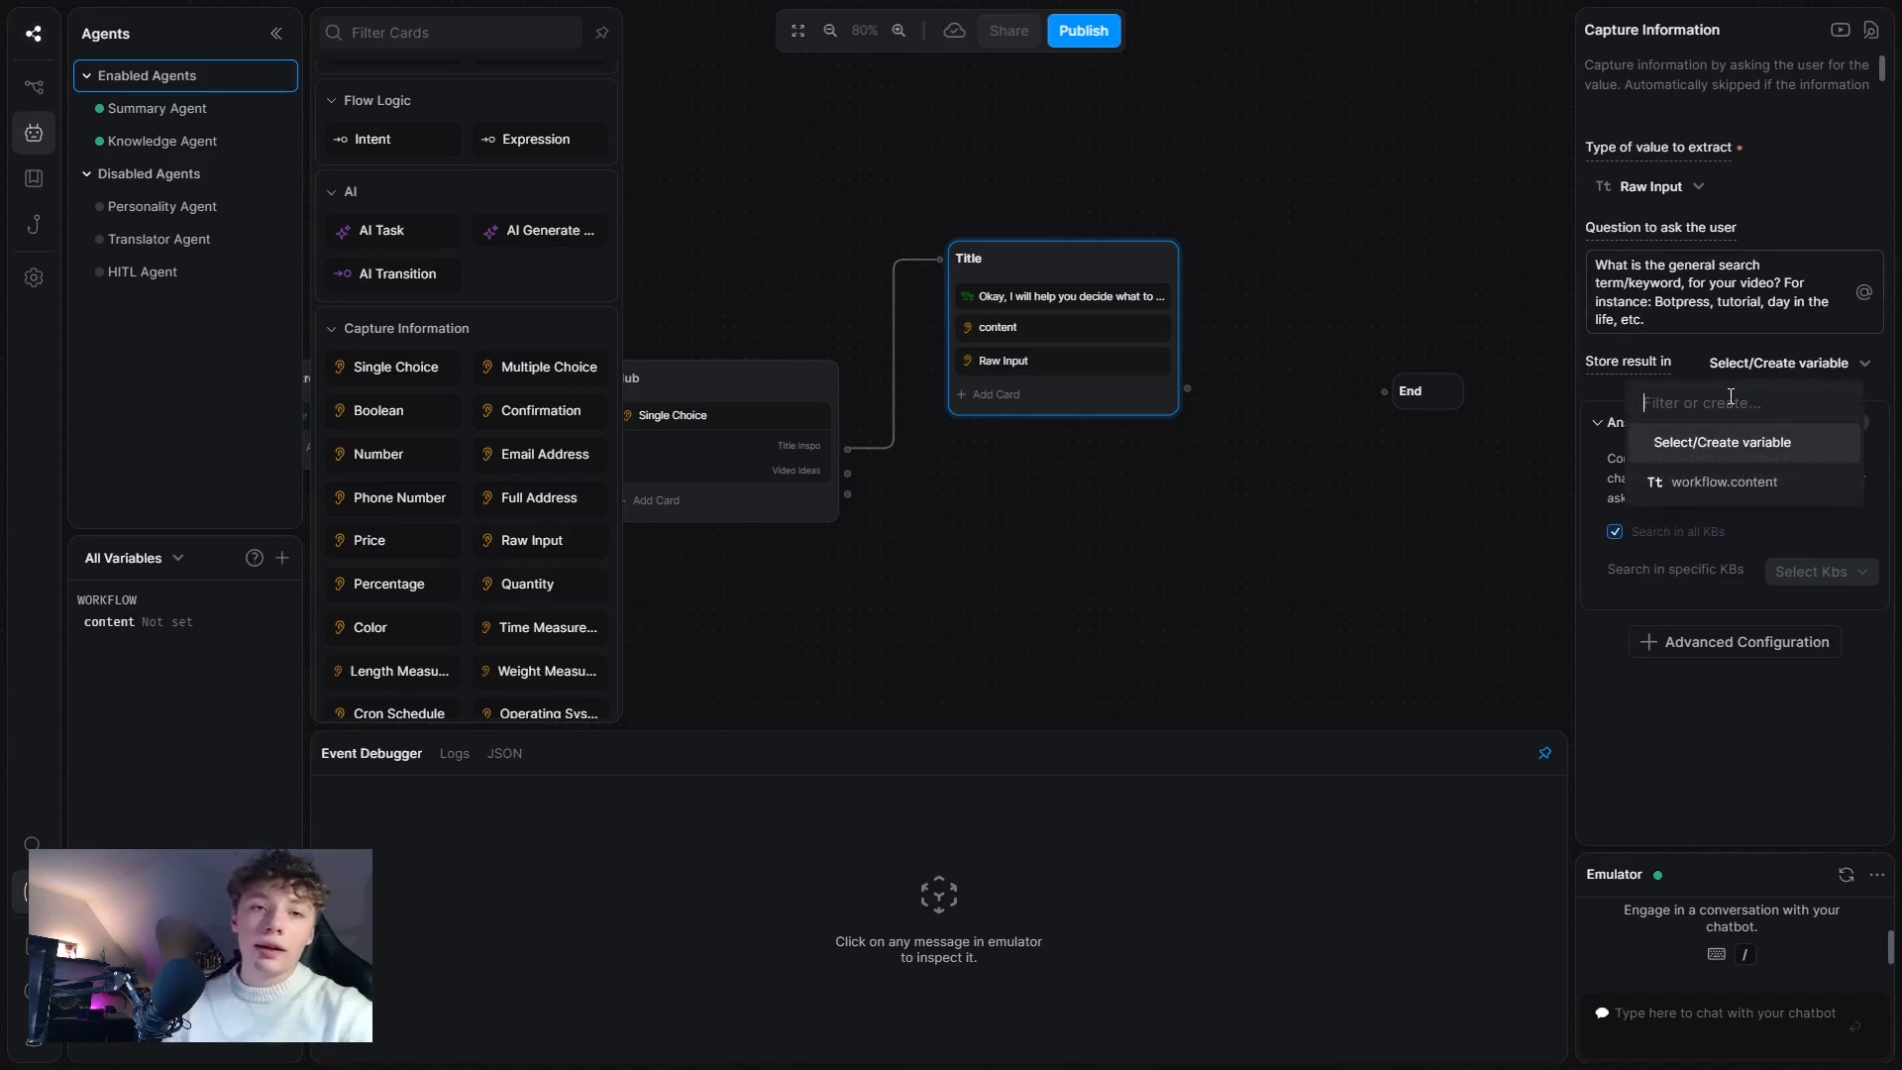
pyautogui.write('search_tea')
pyautogui.press('BackSpace')
pyautogui.write('rm')
pyautogui.press('Return')
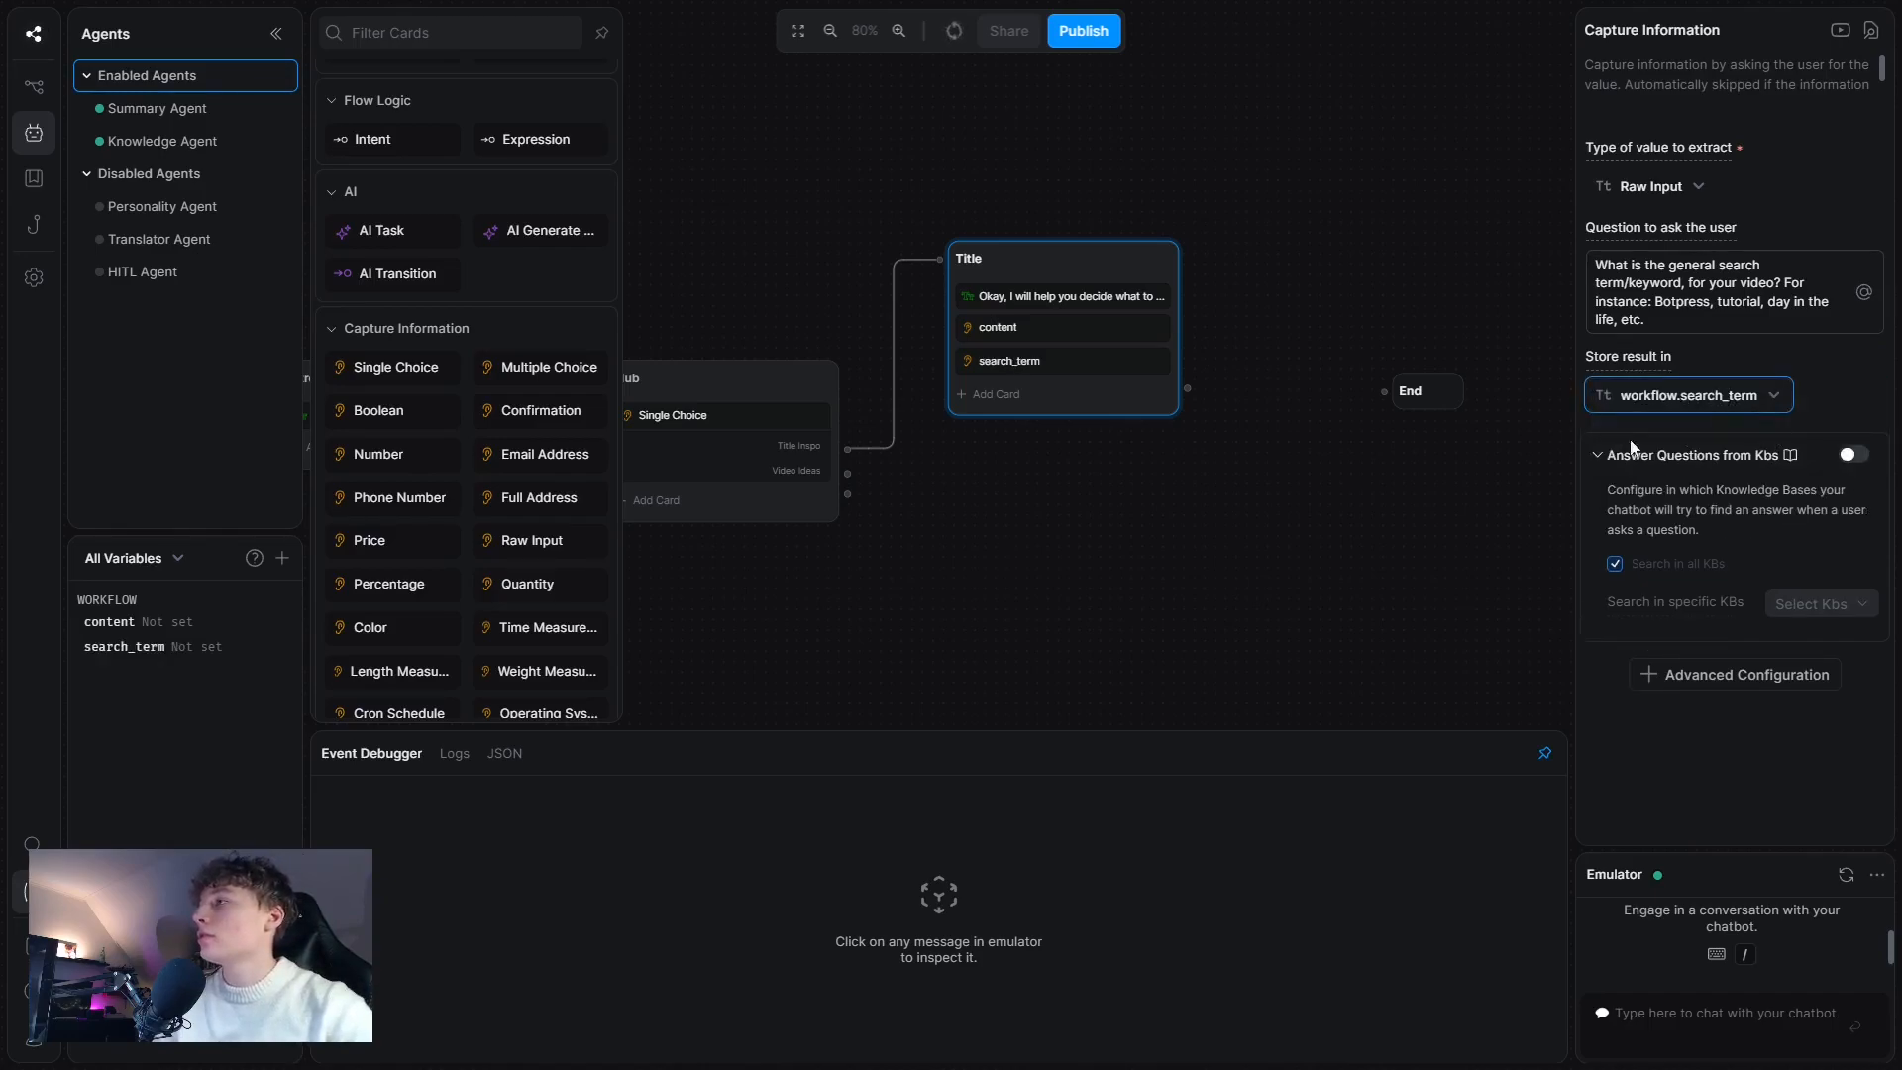
pyautogui.click(1016, 488)
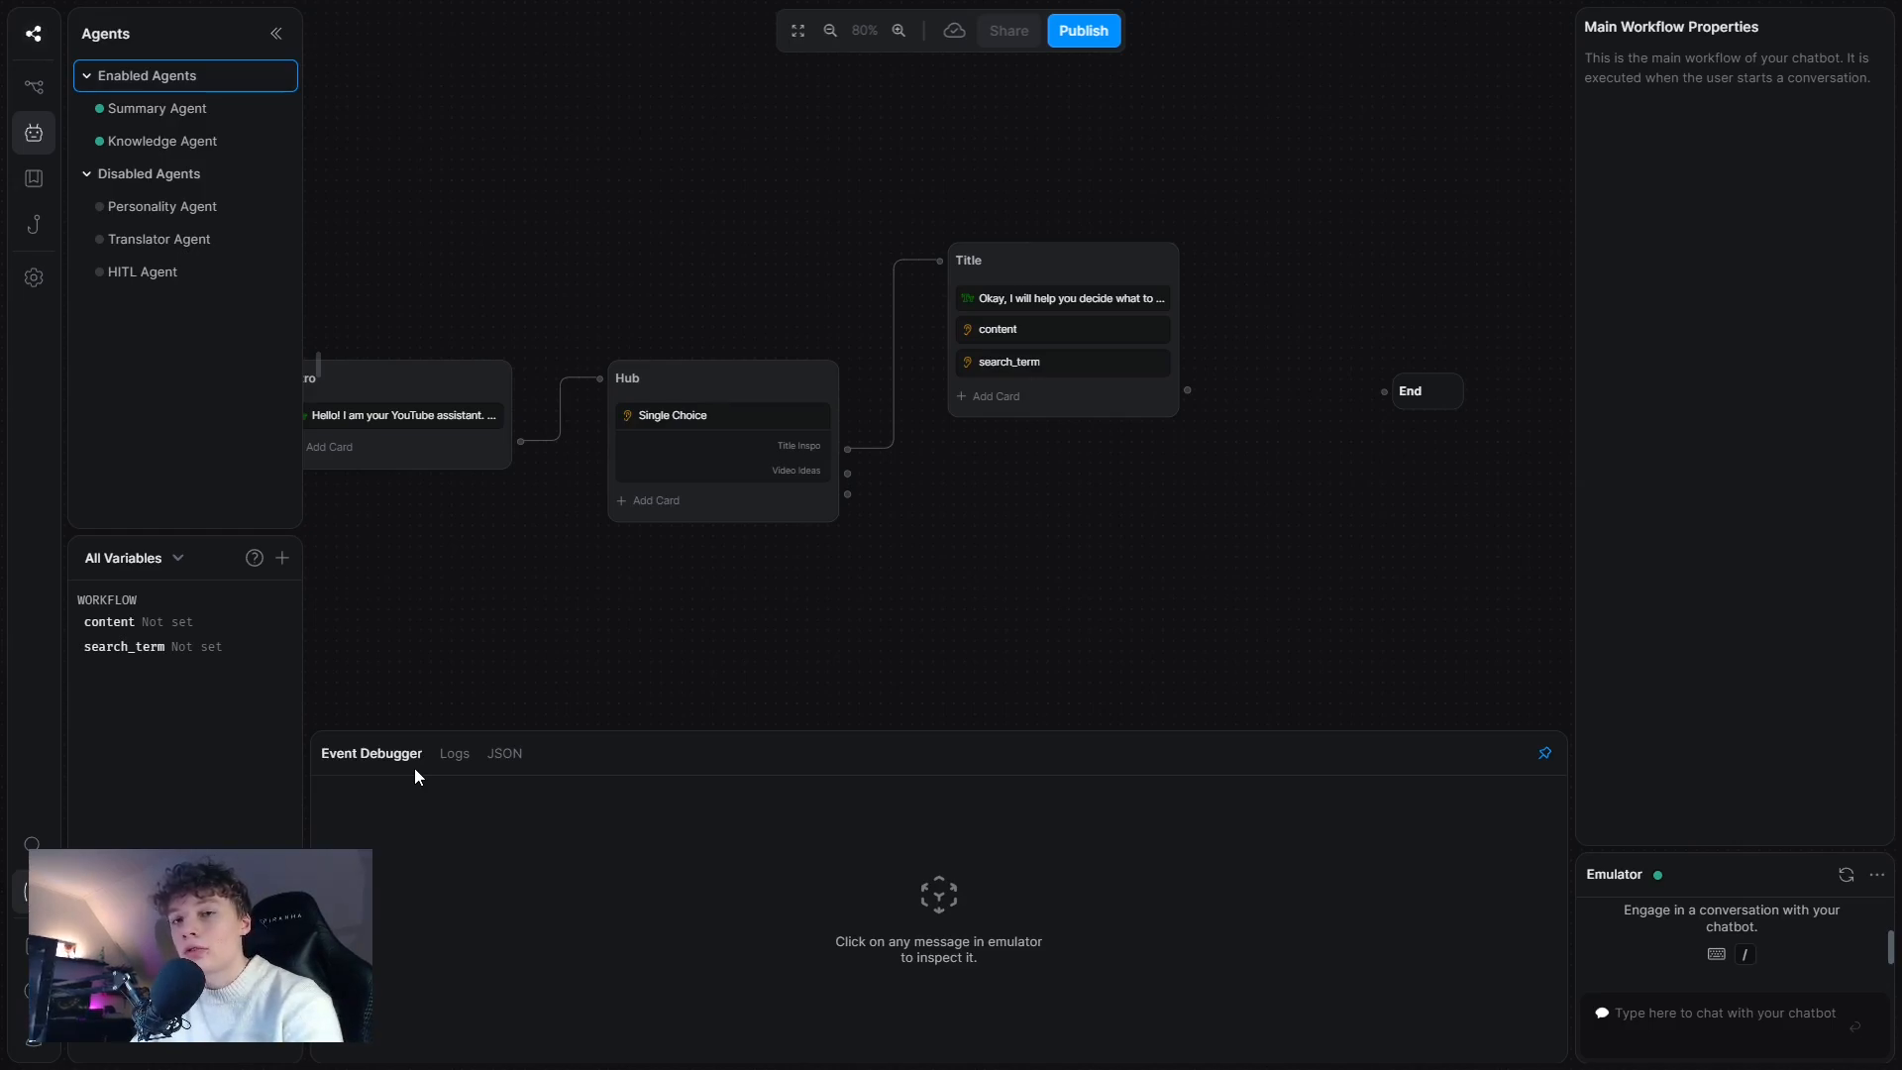
# - Add an AI Task card to the Title node with instructions to create 3 attention-grabbing, search-optimized titles from workflow.content and workflow.search_term and explain their benefits
pyautogui.click(991, 395)
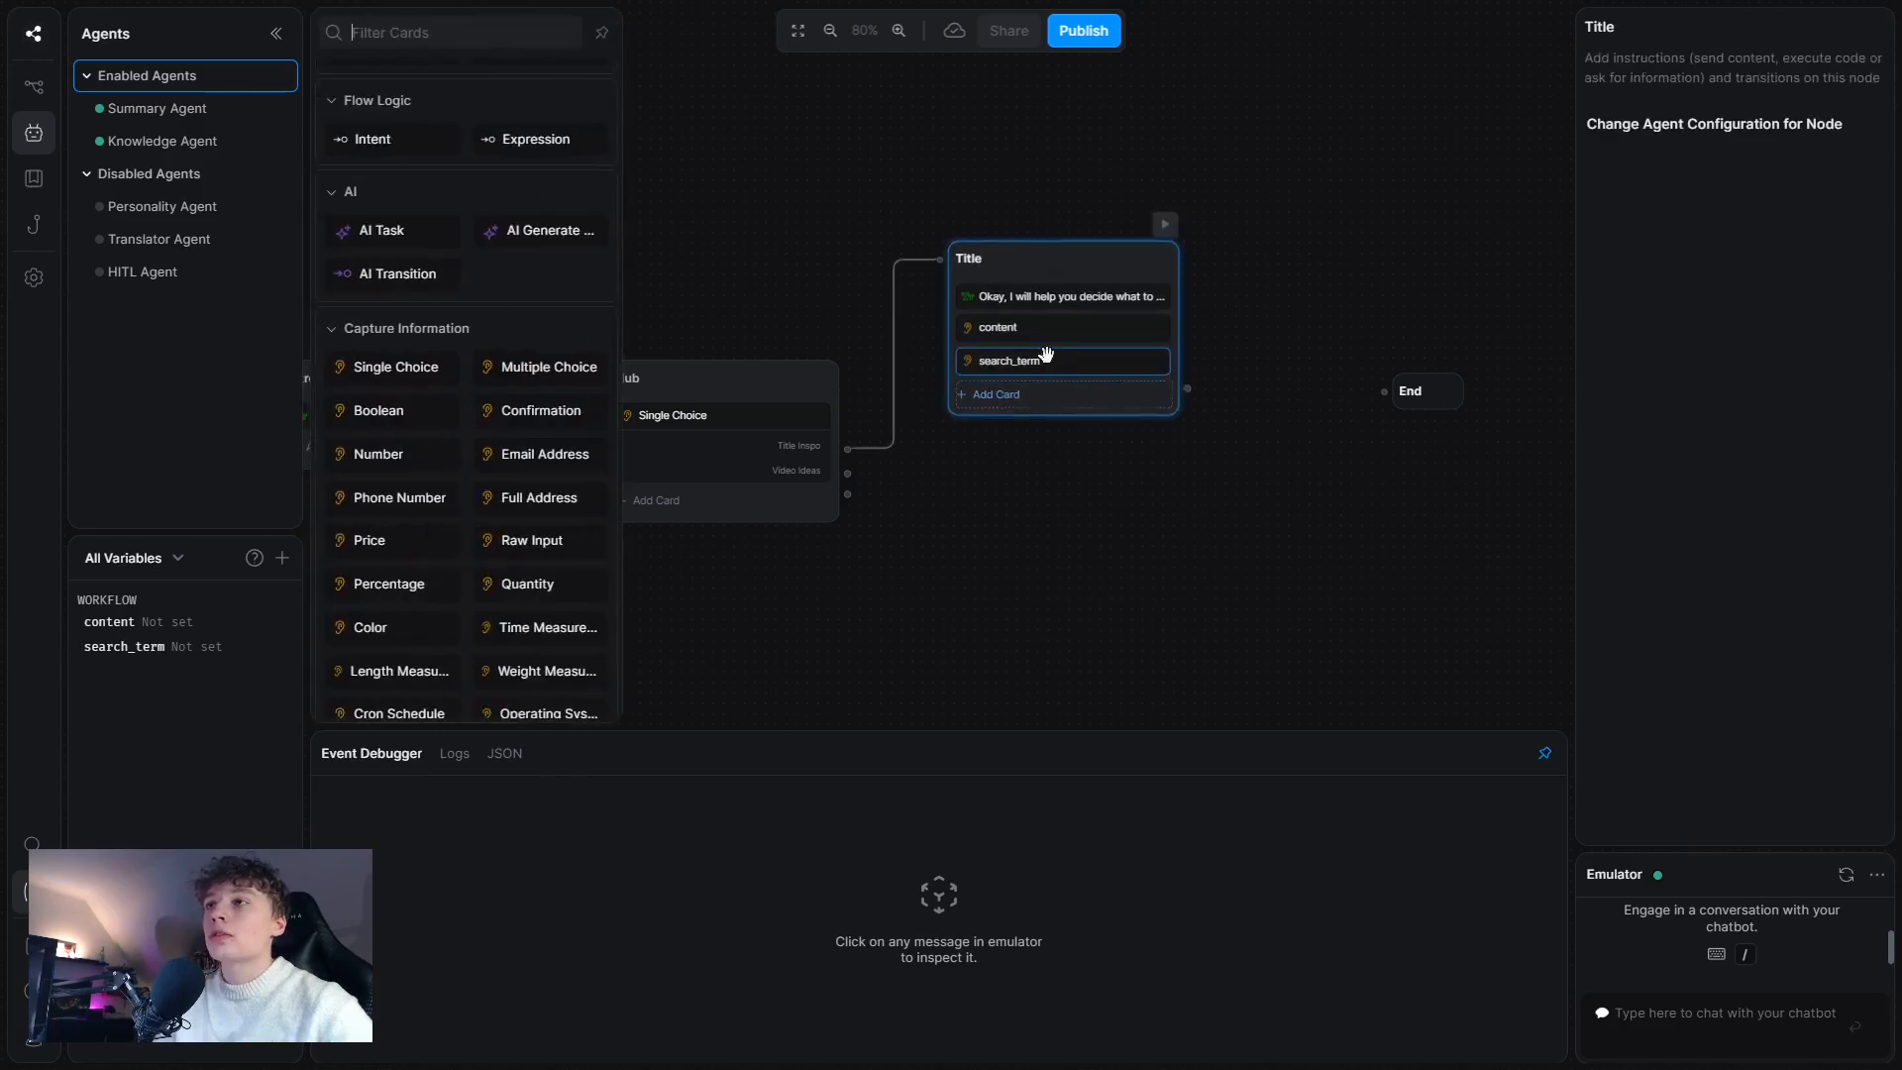
pyautogui.click(405, 231)
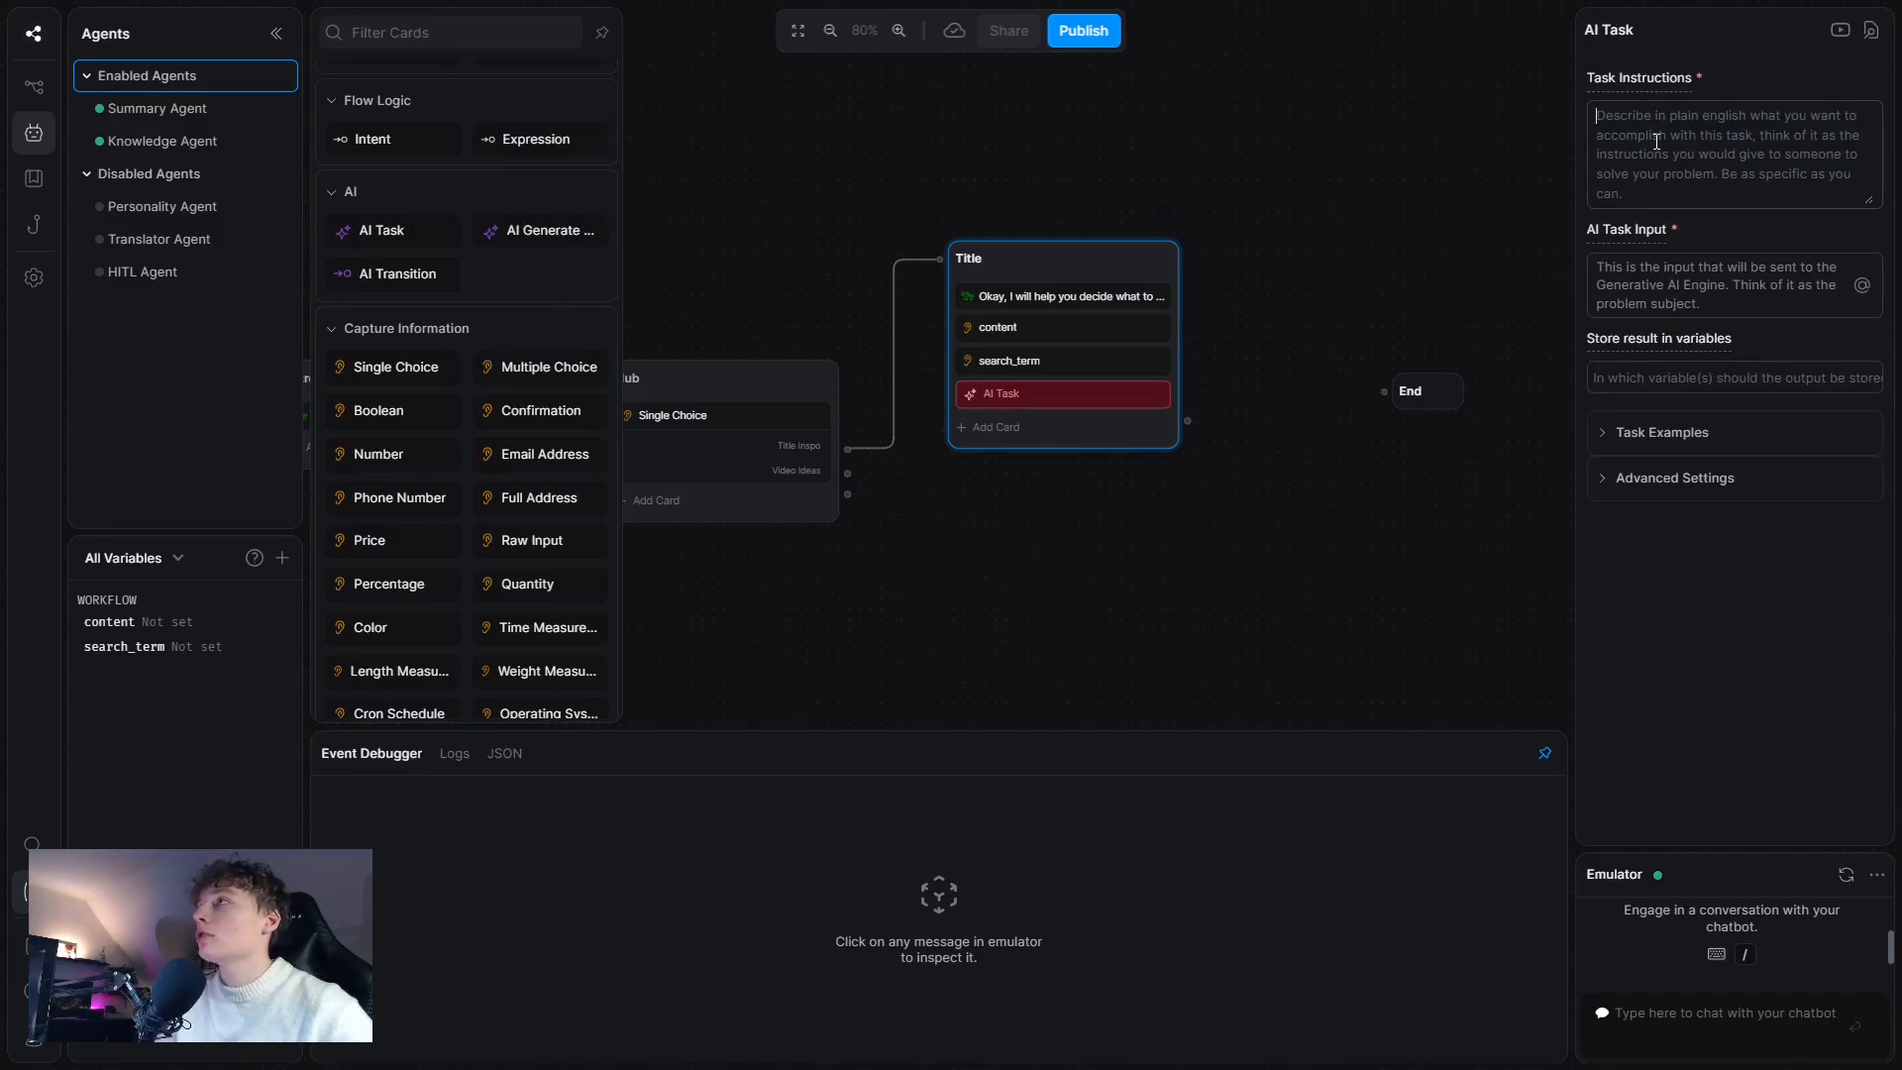
pyautogui.write("You are a YouTube Expert and your job is to come up with 3 perfect titles for the user's YouTube video. The goal with the titles is to make titles that are grabbing the audience's attention. The titles will also be optimized for search engines so they rank highly on YouTube searches. In other words, they should be much likely to go viral.")
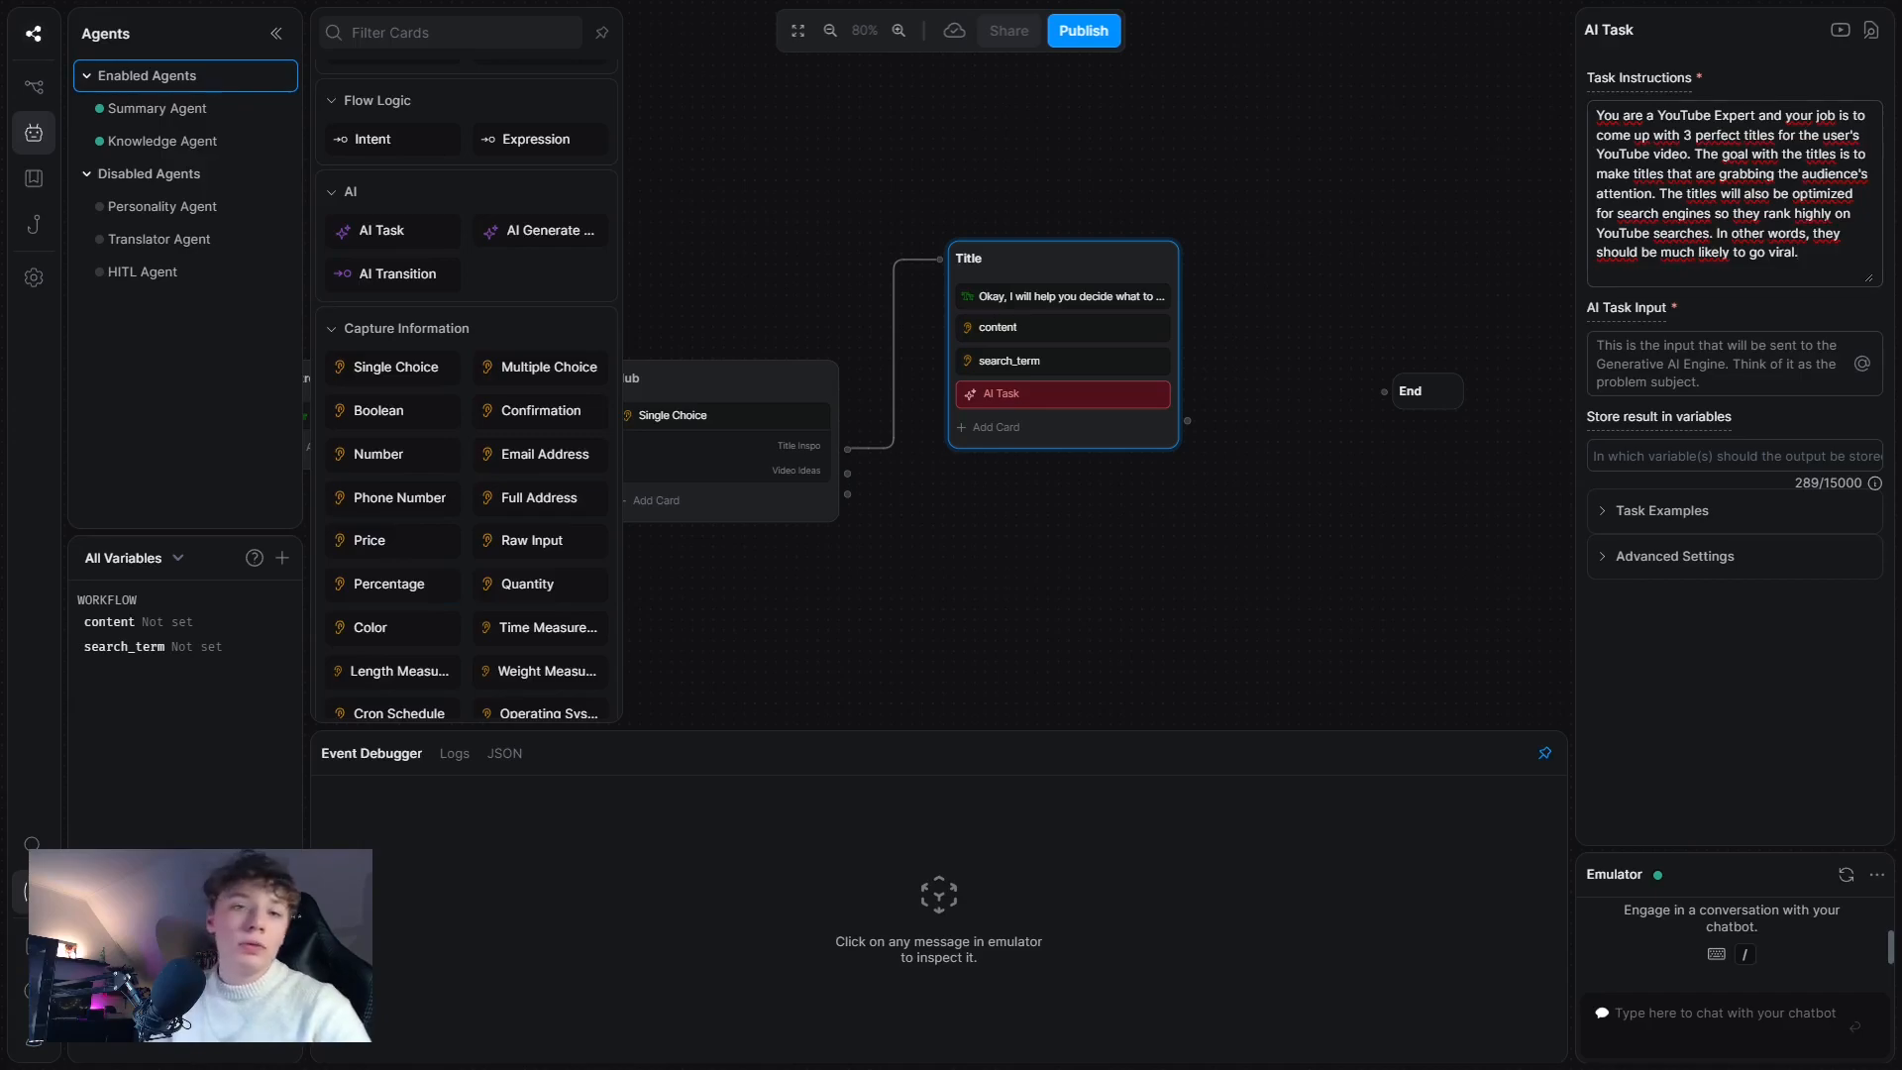
pyautogui.write("When you have come up with a title, tell the user what the benefits of the title are. Answer why the benefits of the title are, why it will rank highly in the search engines, how it relates to the video idea, and how it catches the user's attention.")
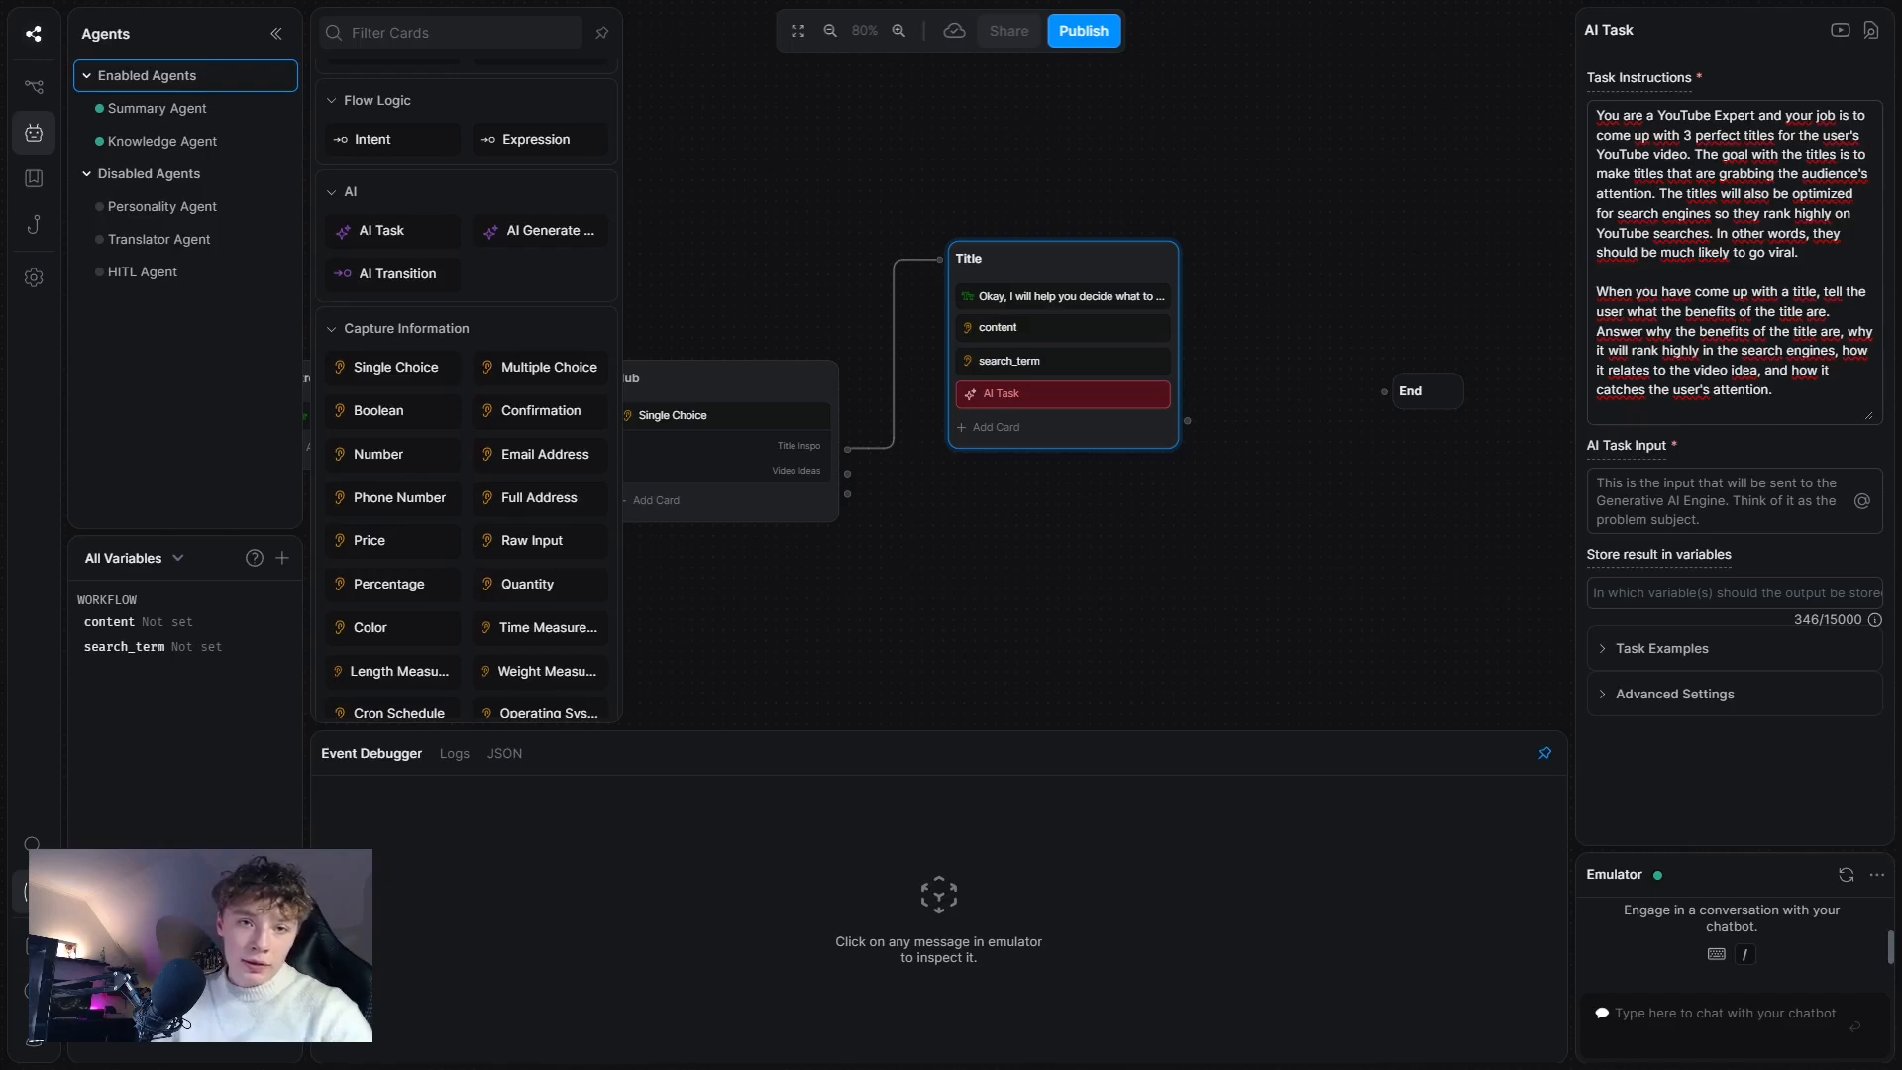
pyautogui.write('How to come up with a title. First, analyze the user input stored within the variables "workflow.content" and "workflow.search_term". In the first of the two, you can find what the YouTube video is all about. Use the information to create a title that is related to the video idea. Also, structure the title to catch the viewer\'s attention, this could be by asking a question, a statement, or eliciting curiosity about the topic. In other words, the title will develop emotions for the user which can then be answered within the video.')
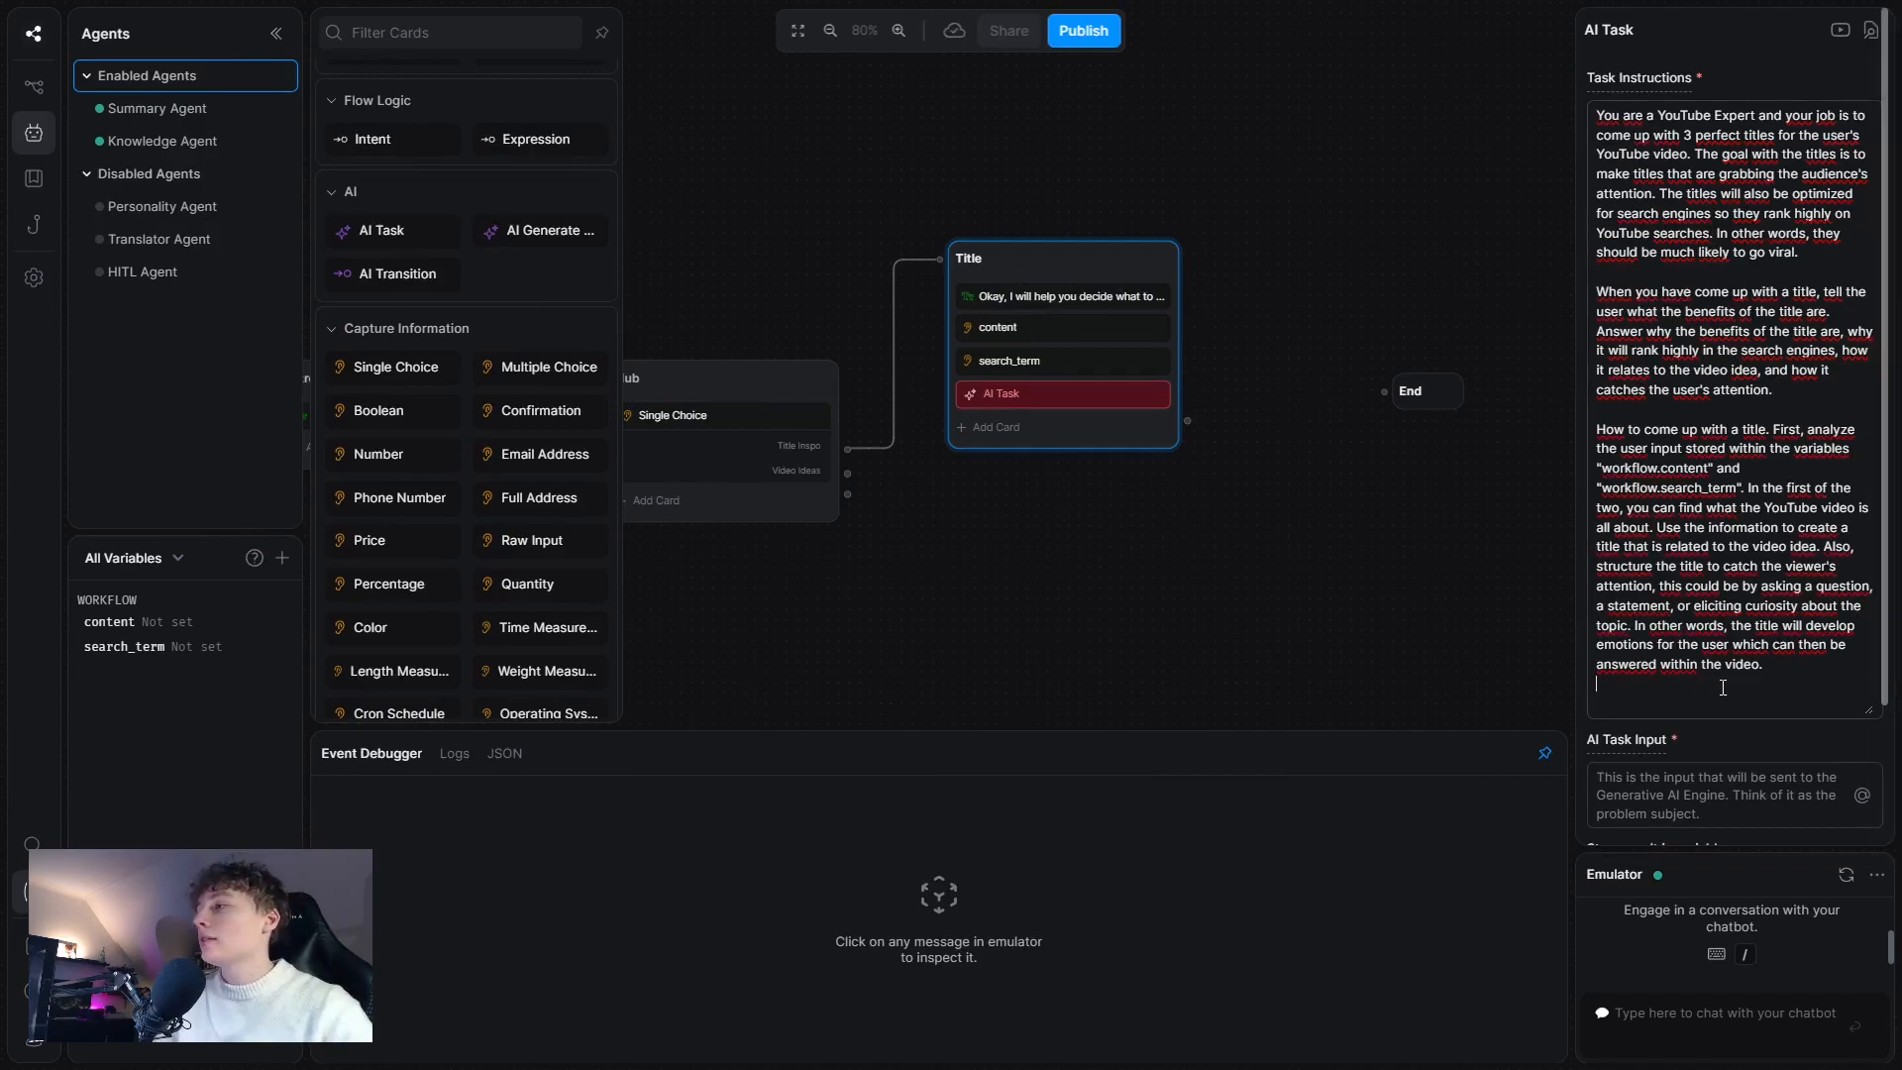
pyautogui.write('Also utilize the different keywords and search terms found within the variable: "workflow.search_term". Use the specific keyword or come up with a similar word/words to the requested keywords. The keywords should be high-traffic but also low-competition. You do not have to include every keyword but make sure to include words that rank highly in the search engine.')
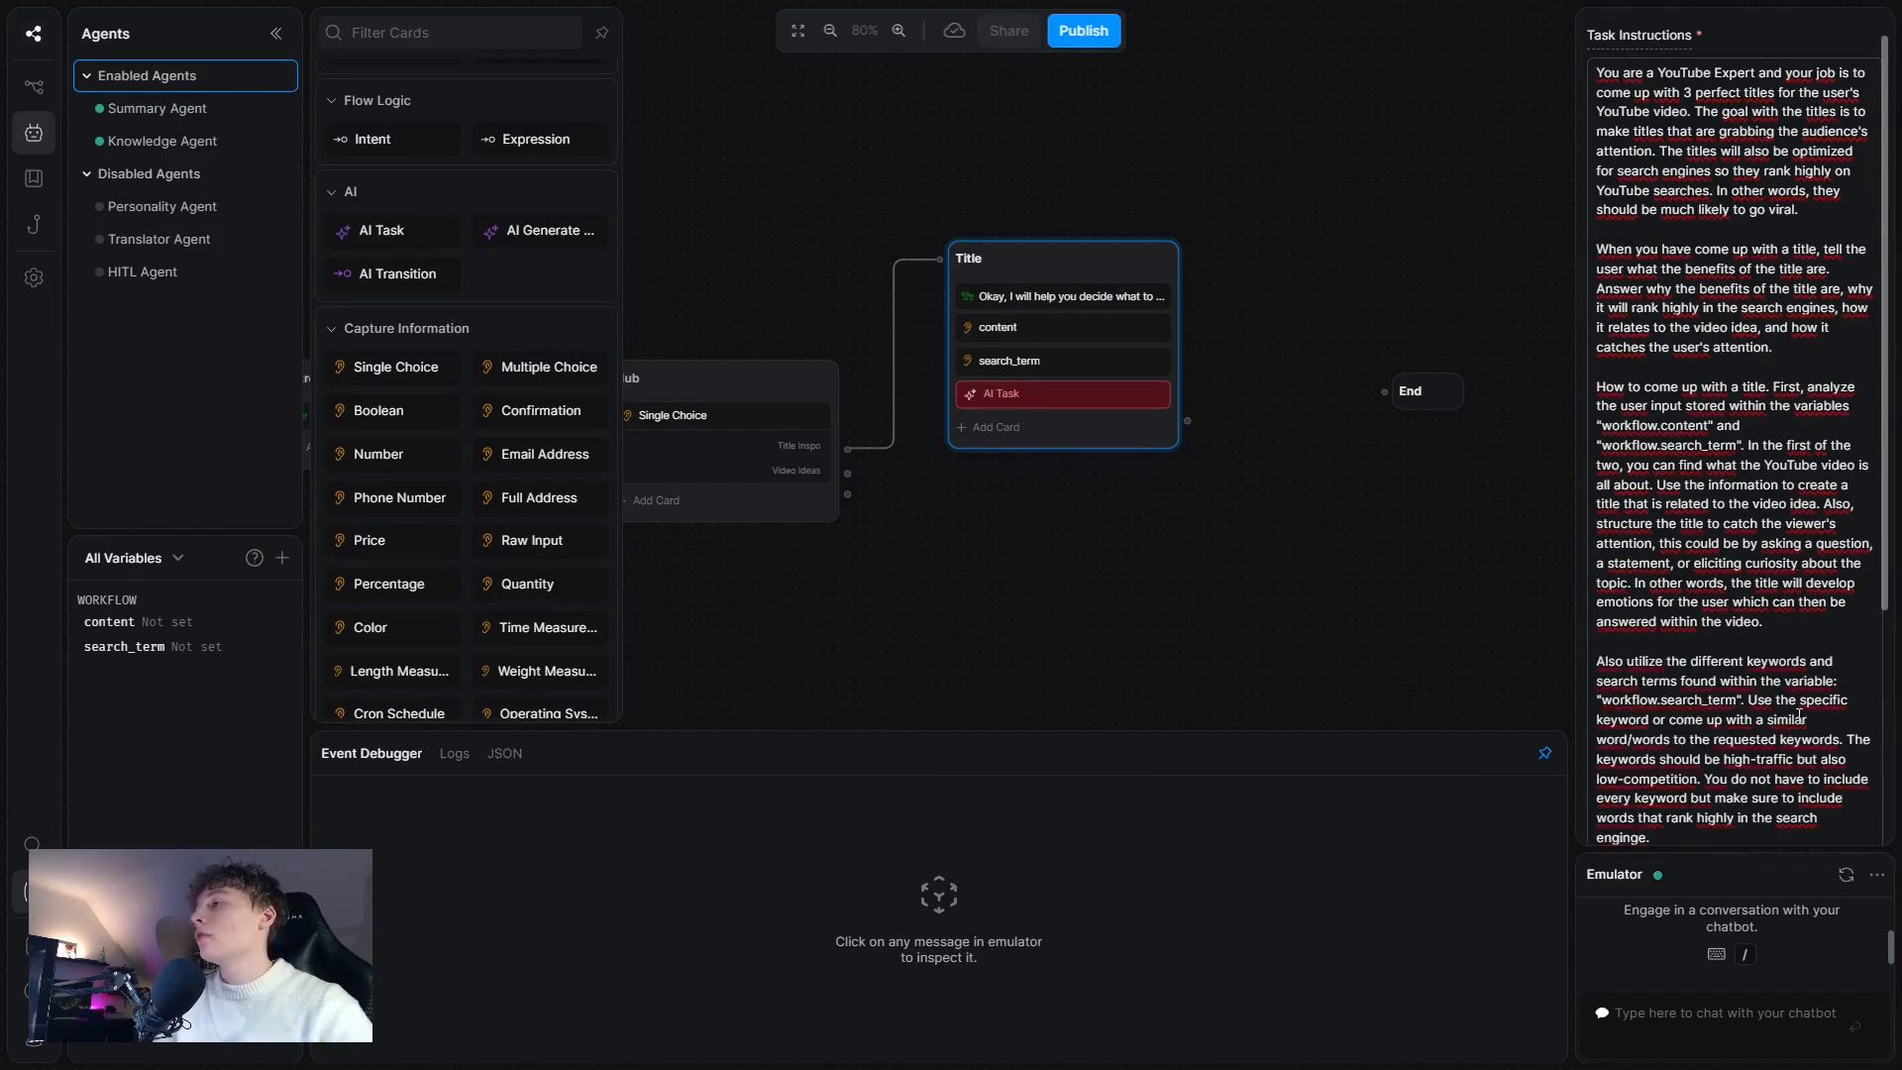
# - Append rules to the task instructions: titles around 60 characters and no more than 95, elicit feelings and a need for answers, title before reasoning
pyautogui.scroll(-3, 1787, 705)
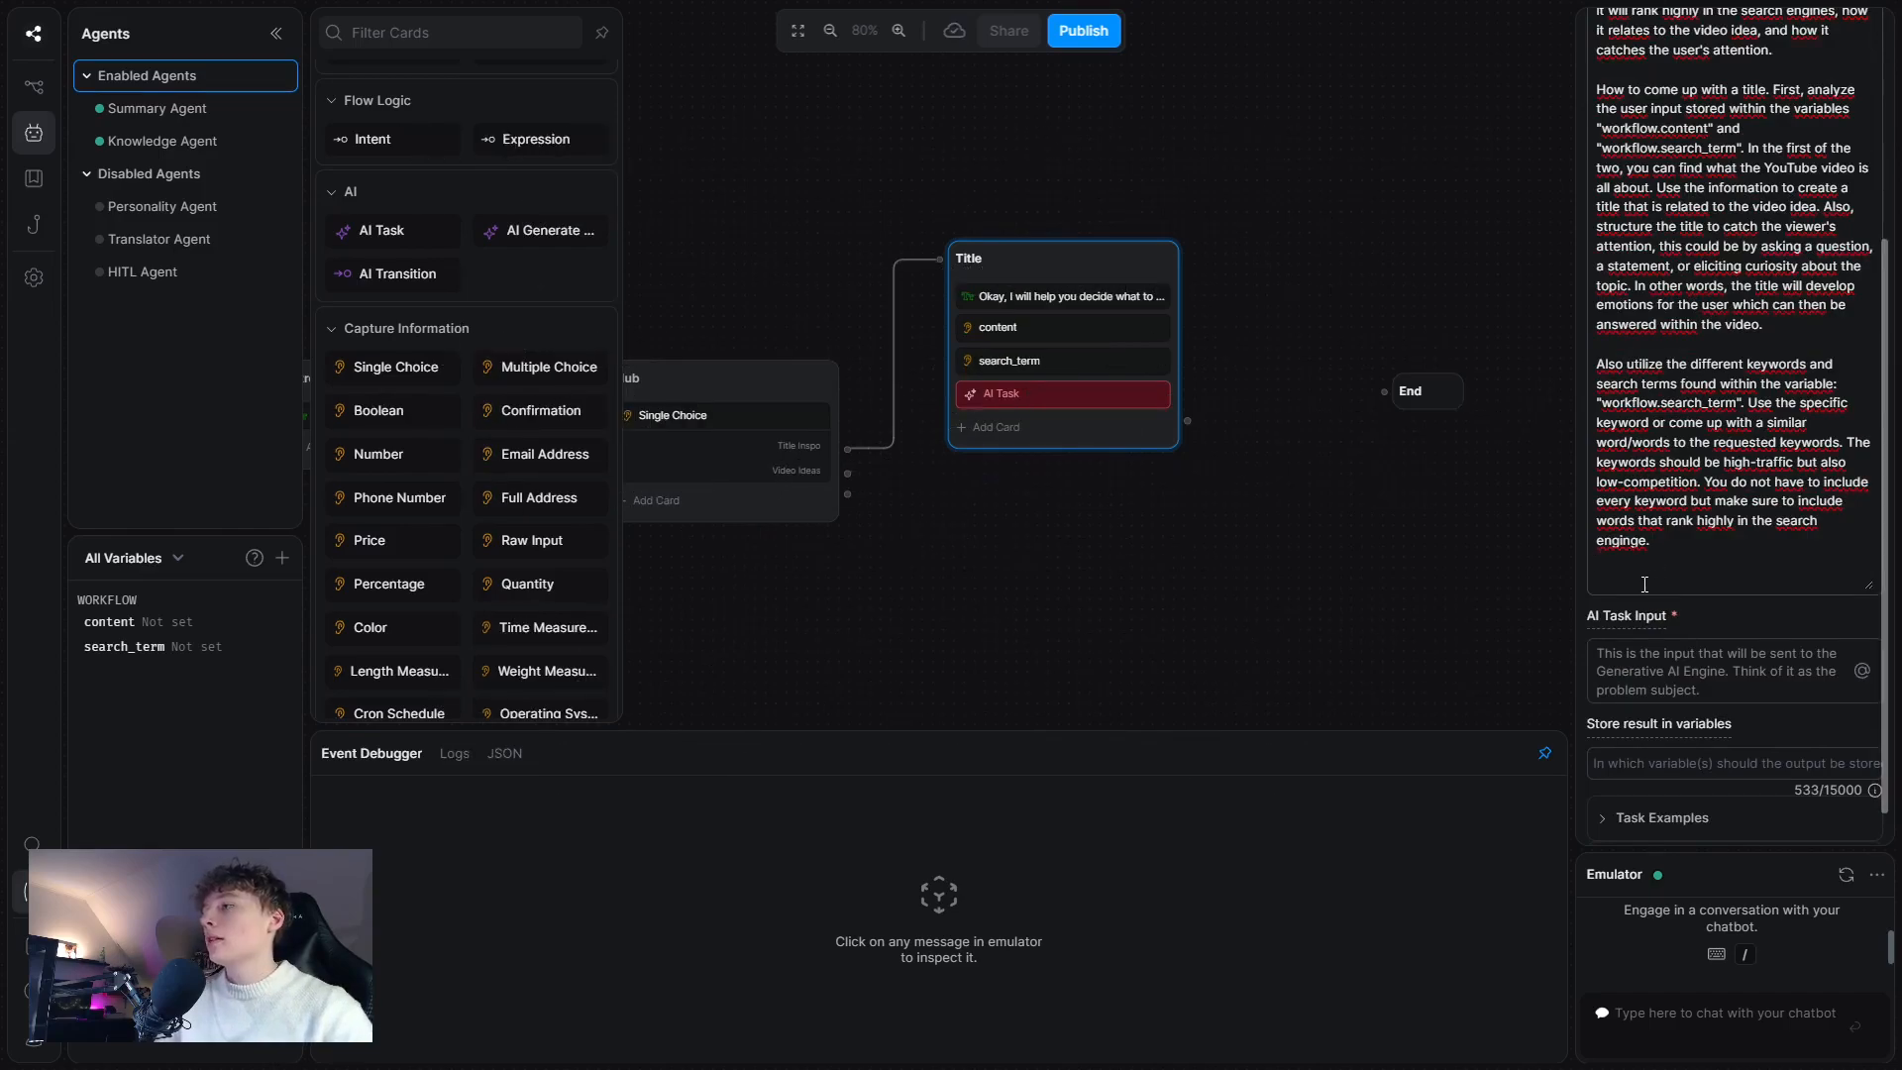
pyautogui.write("*Keep the title short, around 60 characters is recommended. But no more than 95! *Catch the audience's attention by elicit feelings and a need for answers. *First write the title and then the reasoning.")
pyautogui.scroll(5, 1641, 582)
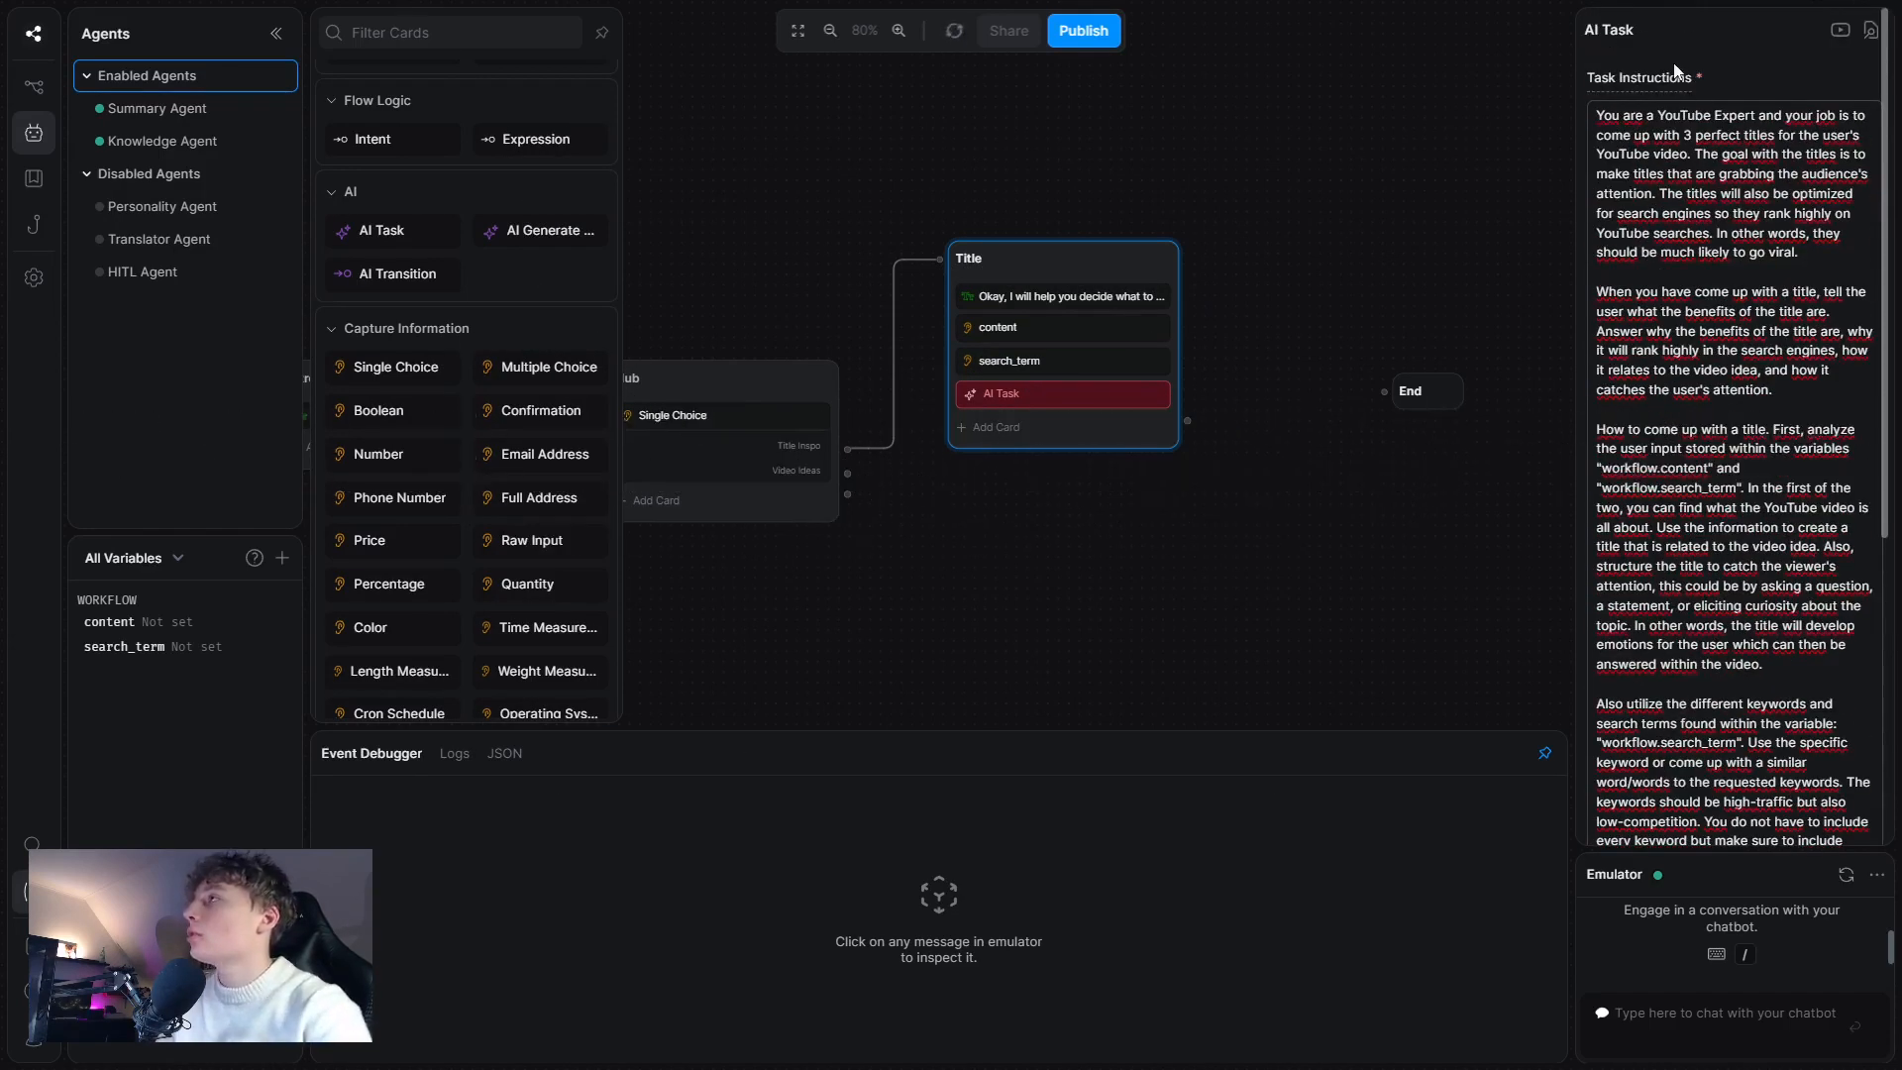
pyautogui.scroll(-3, 1665, 249)
pyautogui.scroll(-1, 1665, 249)
pyautogui.scroll(5, 1661, 311)
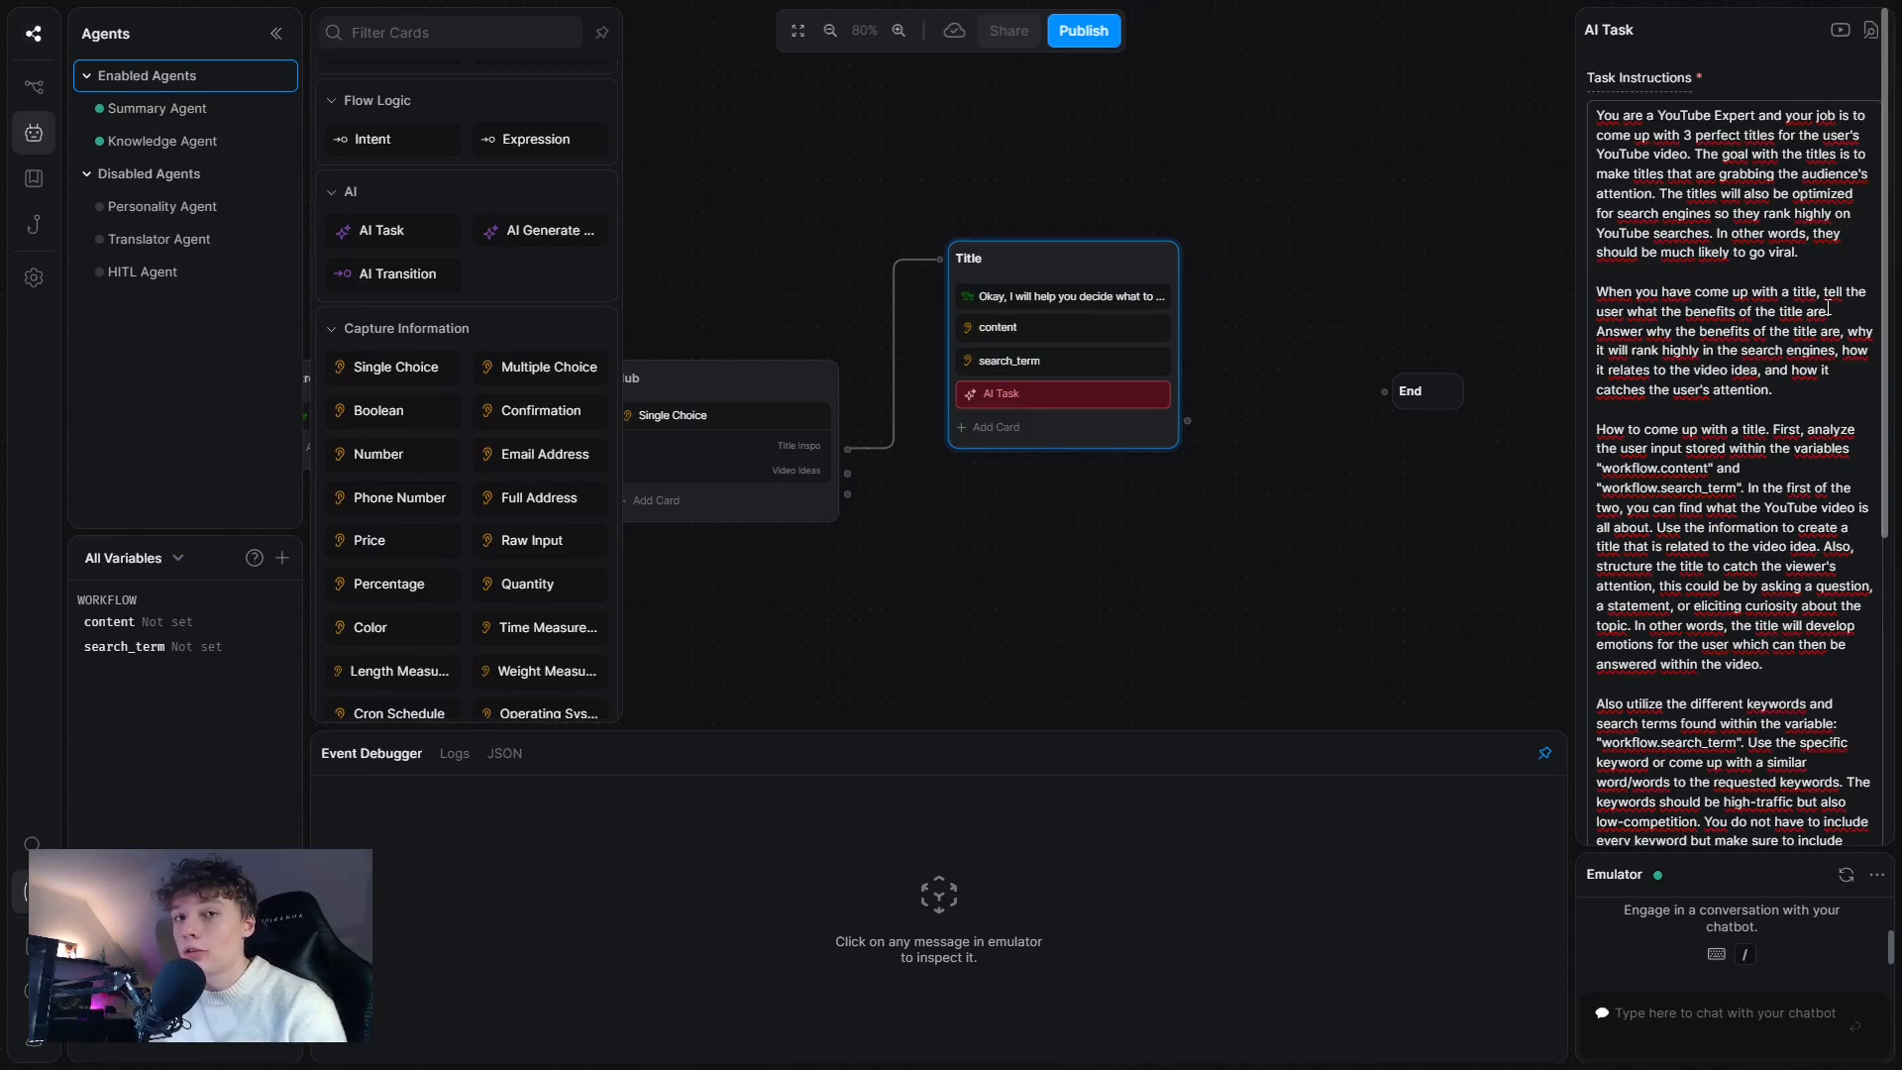
pyautogui.scroll(-5, 1784, 396)
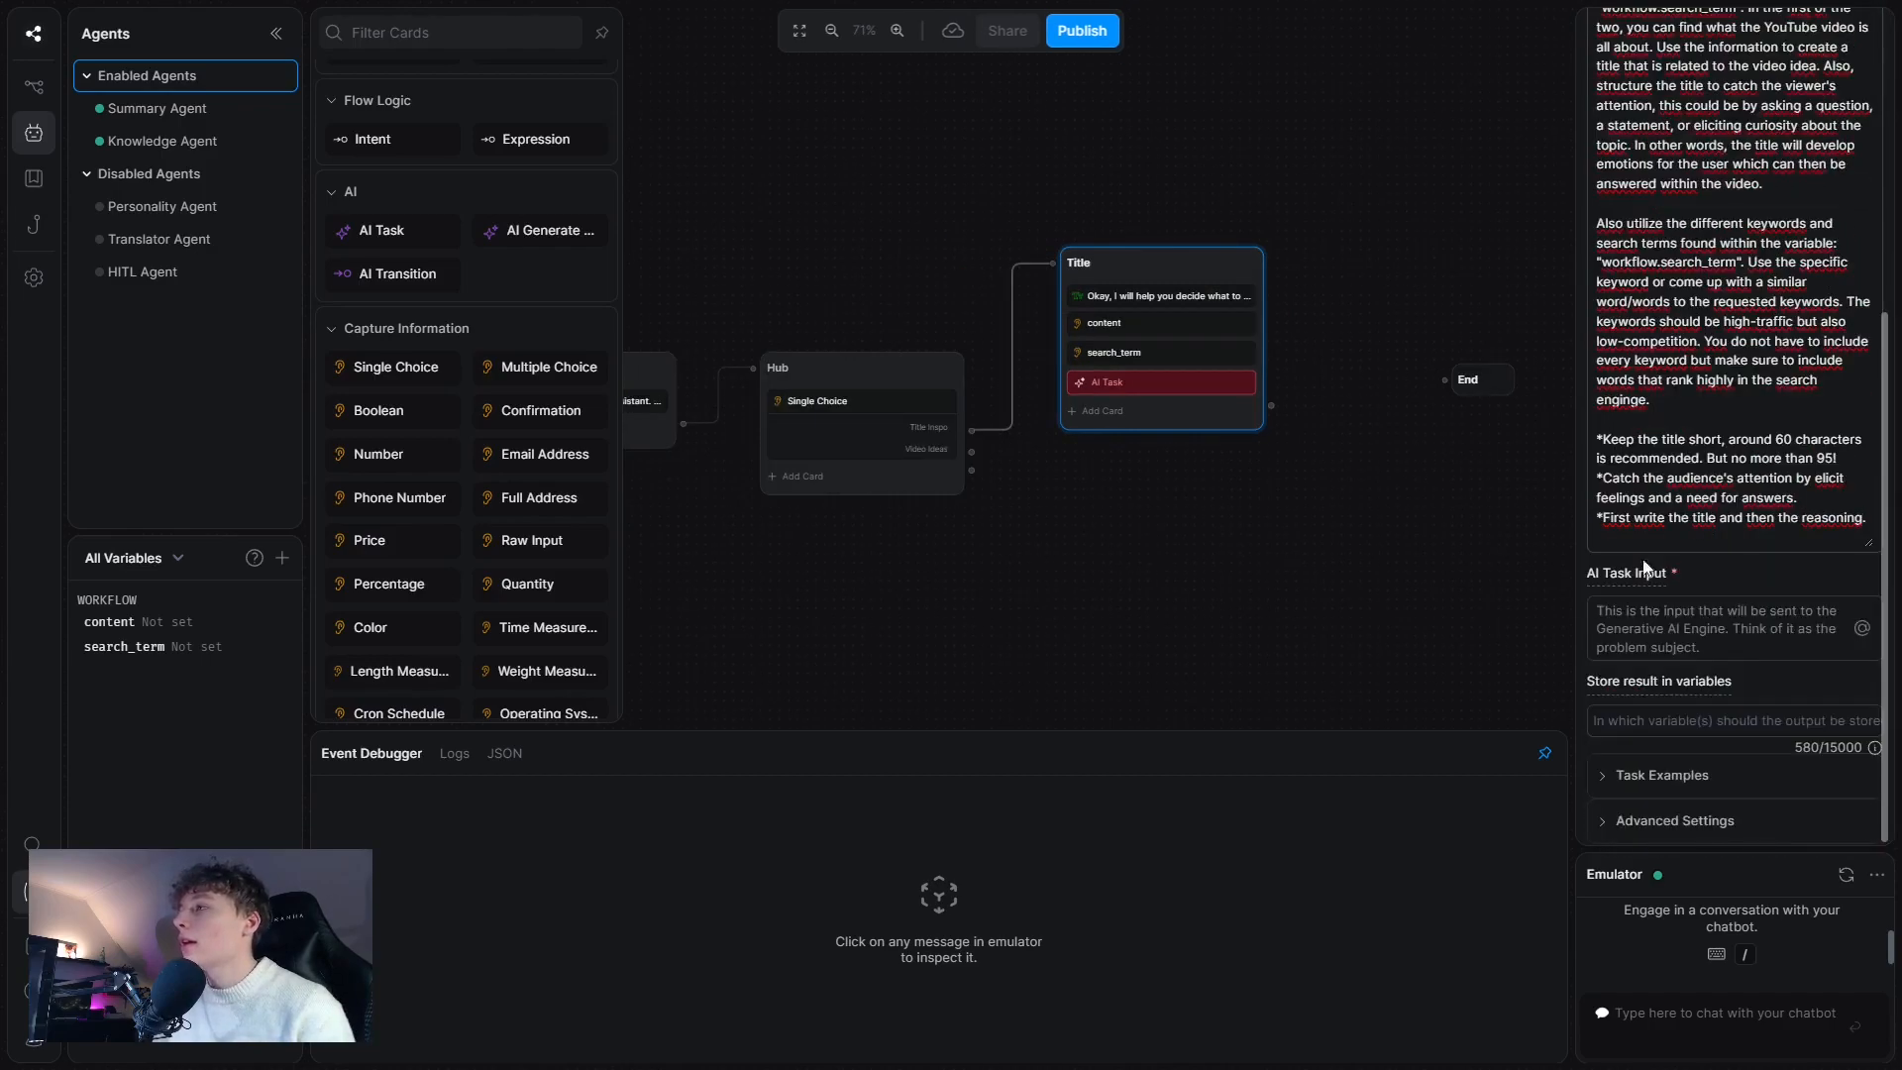
pyautogui.click(1637, 657)
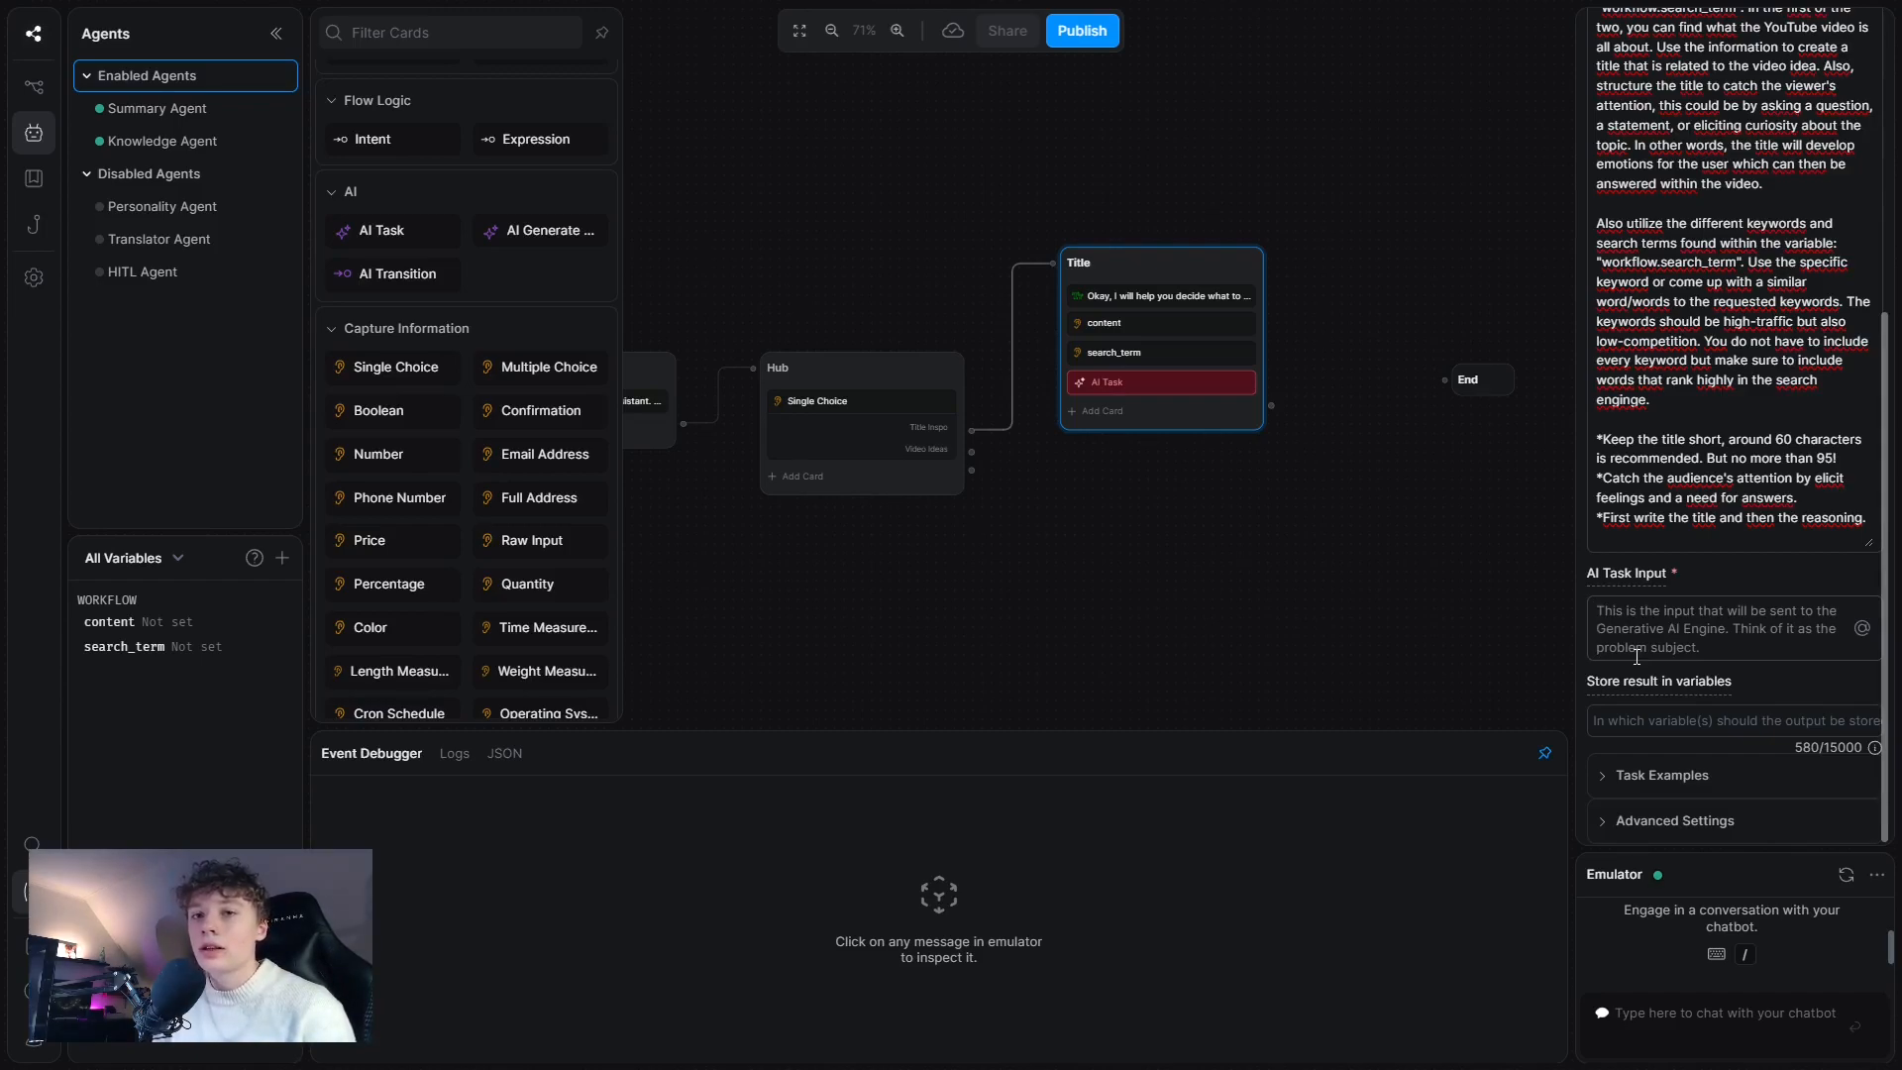
pyautogui.write('Video content')
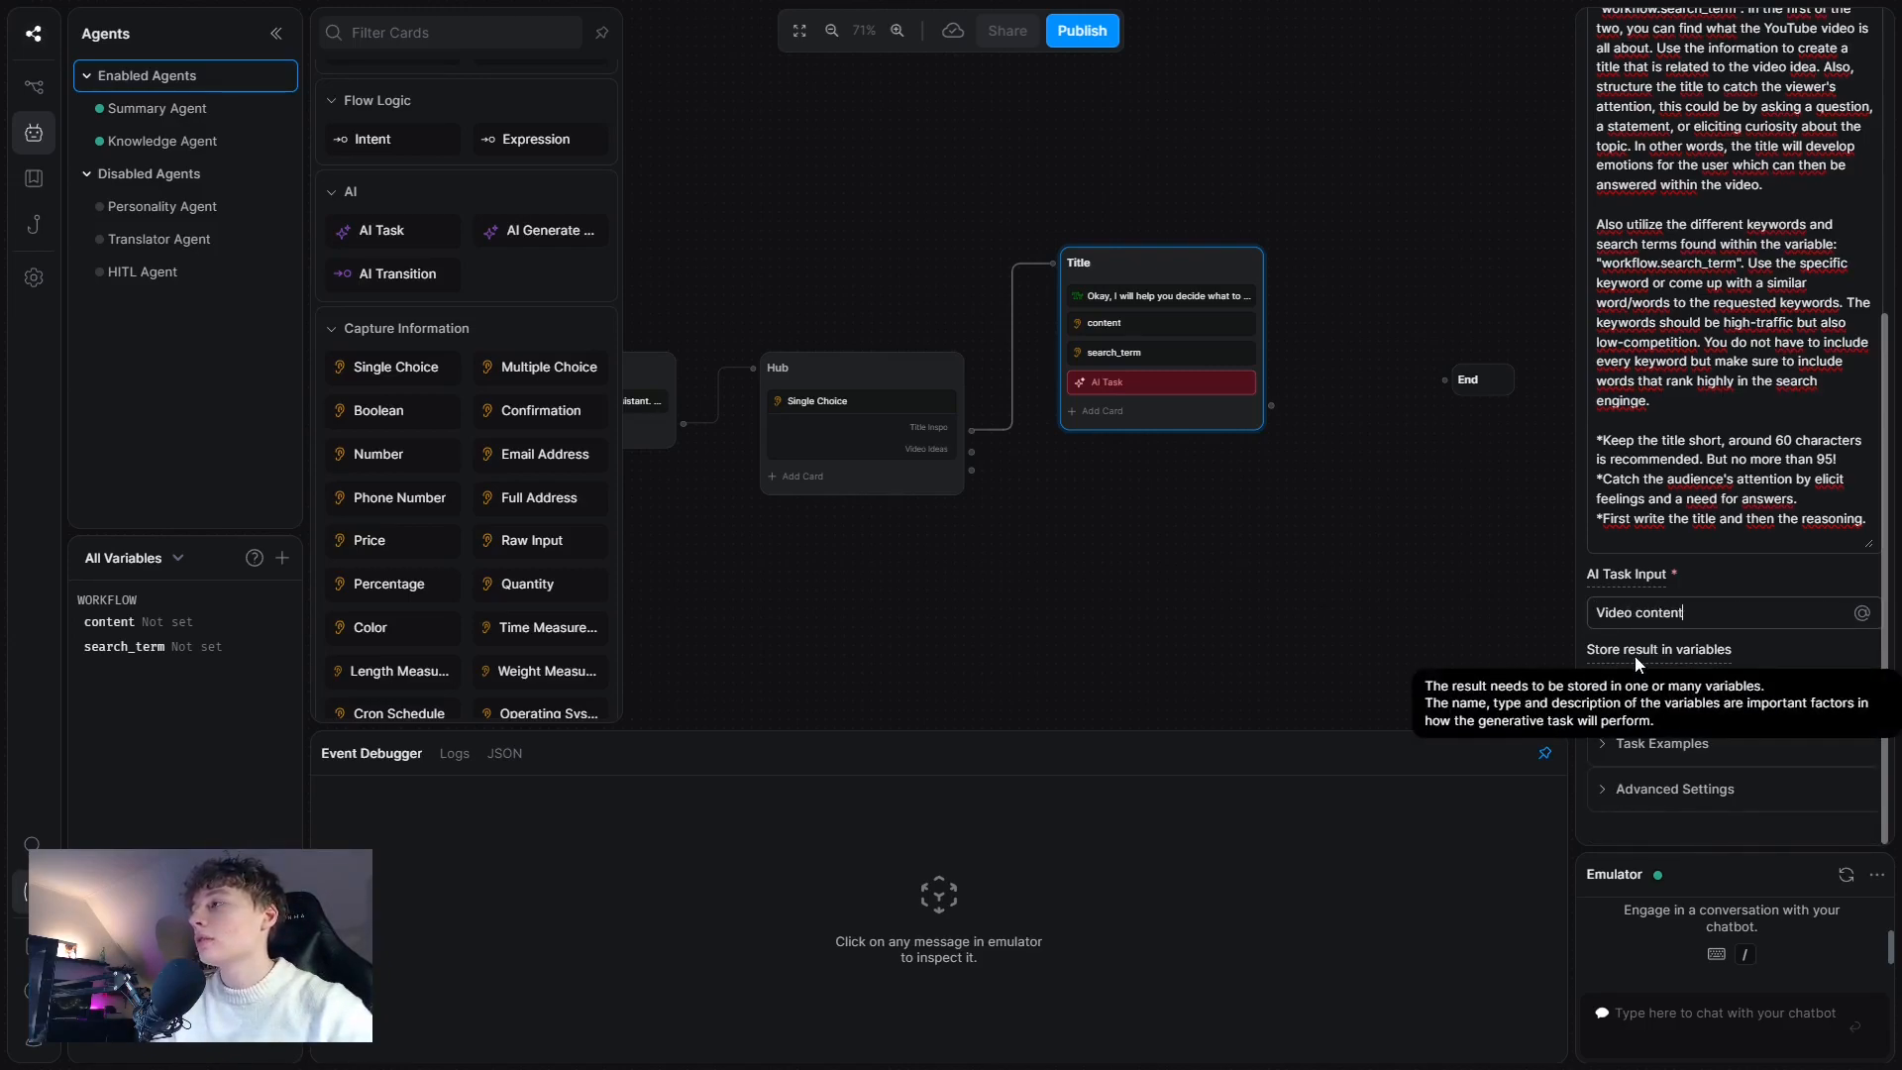
pyautogui.write(': @')
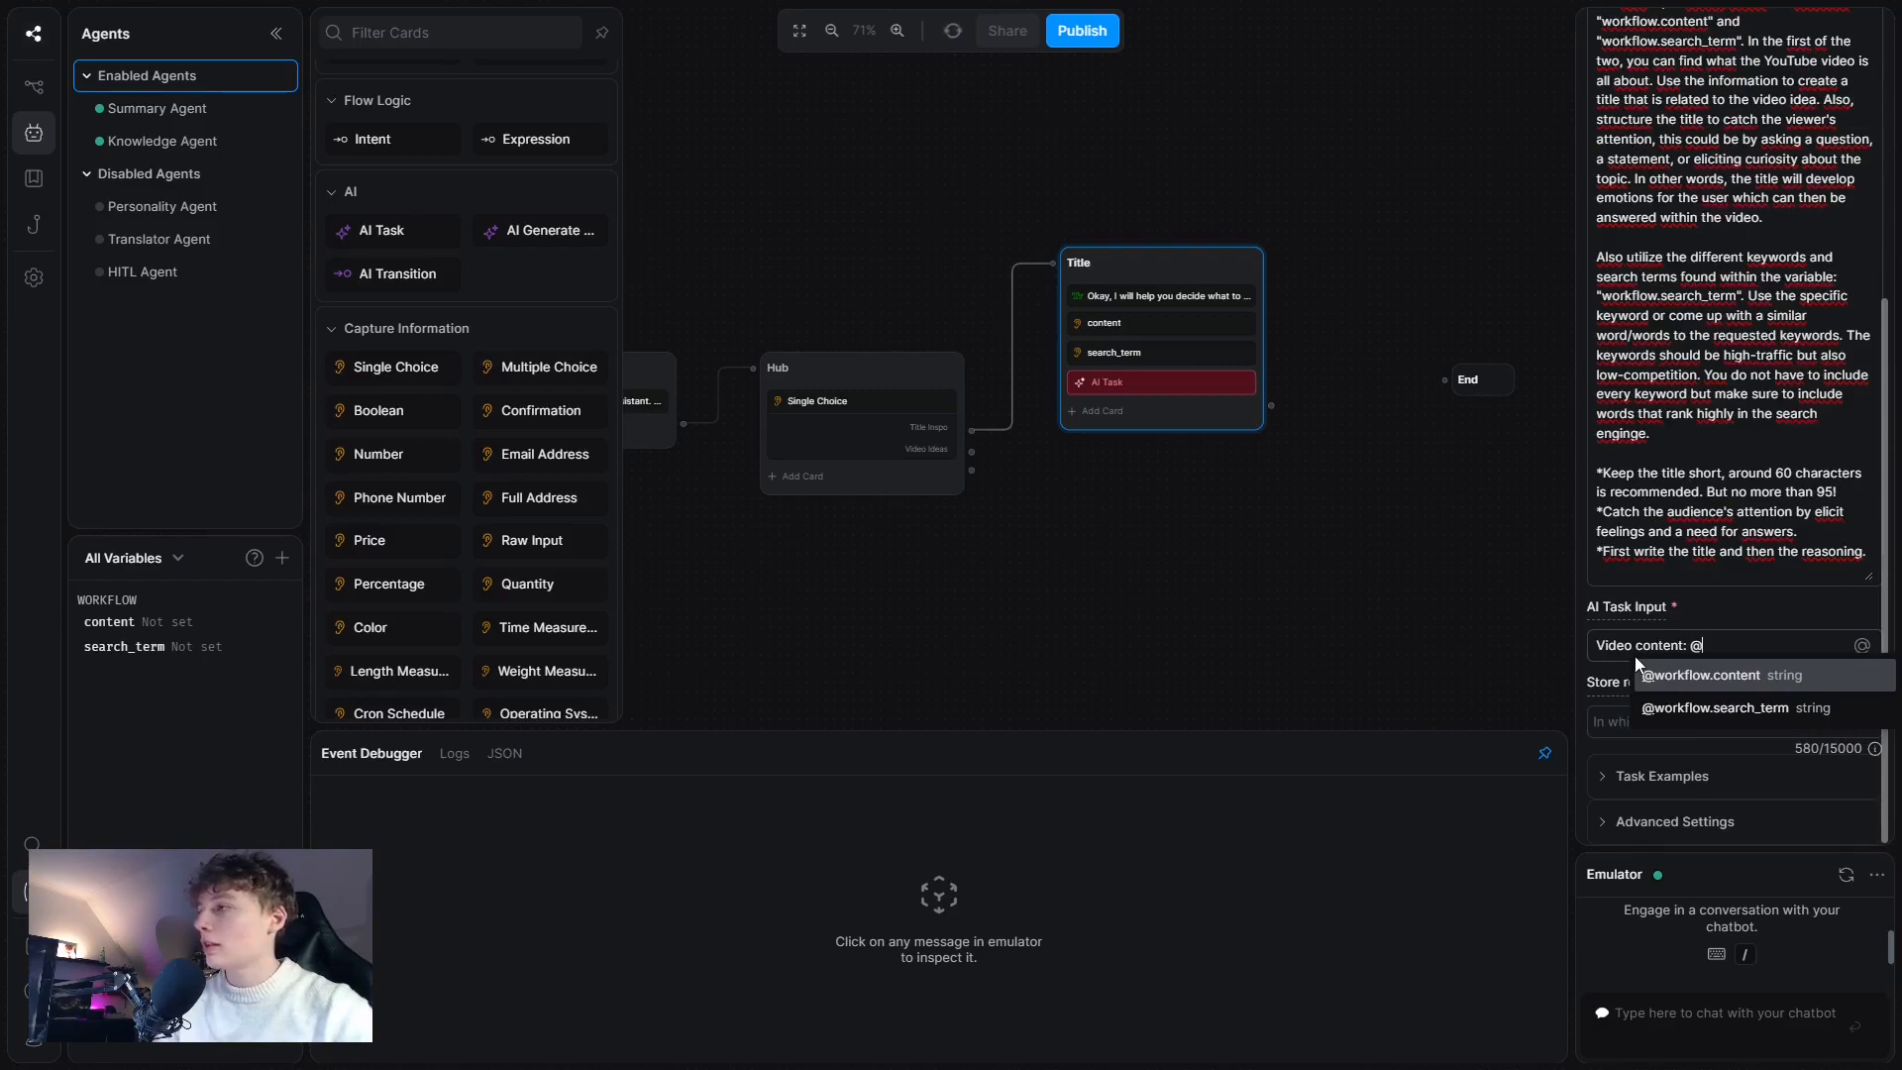
pyautogui.click(1684, 680)
pyautogui.press('Return')
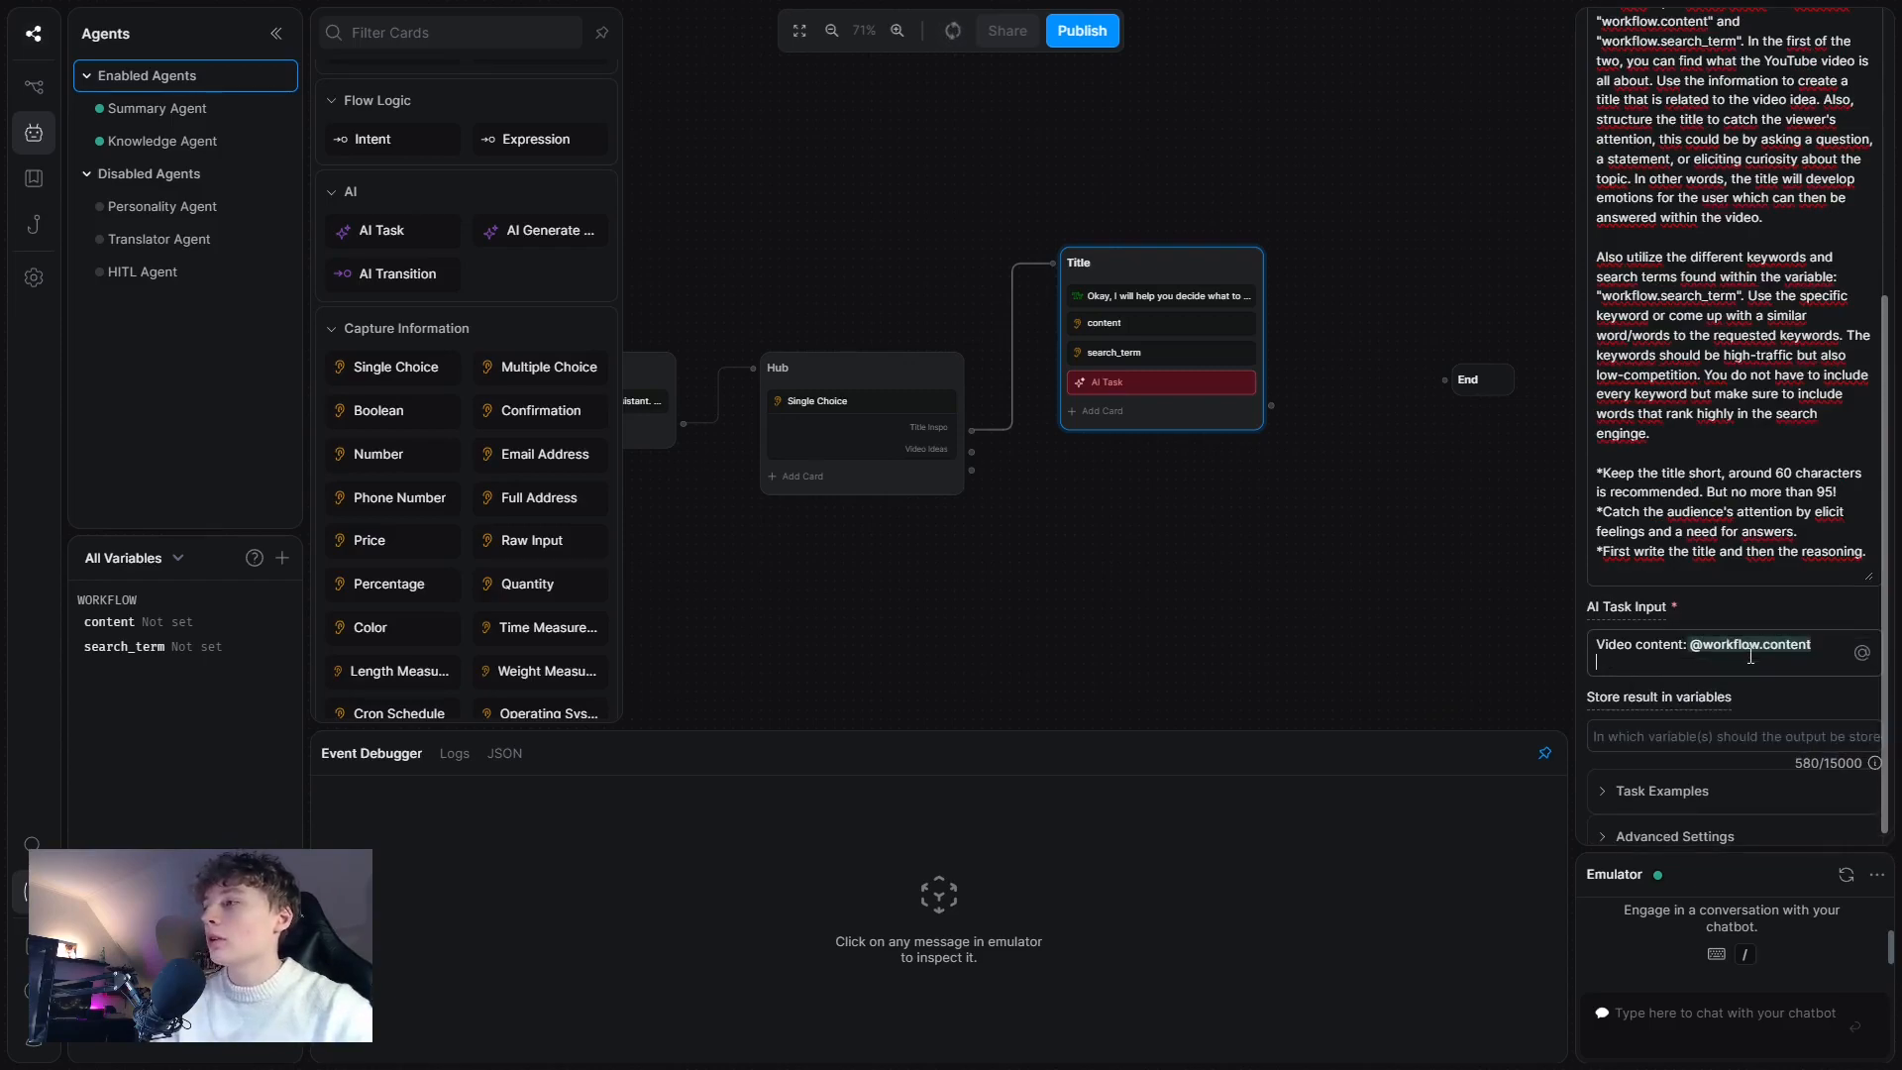
pyautogui.write('Key')
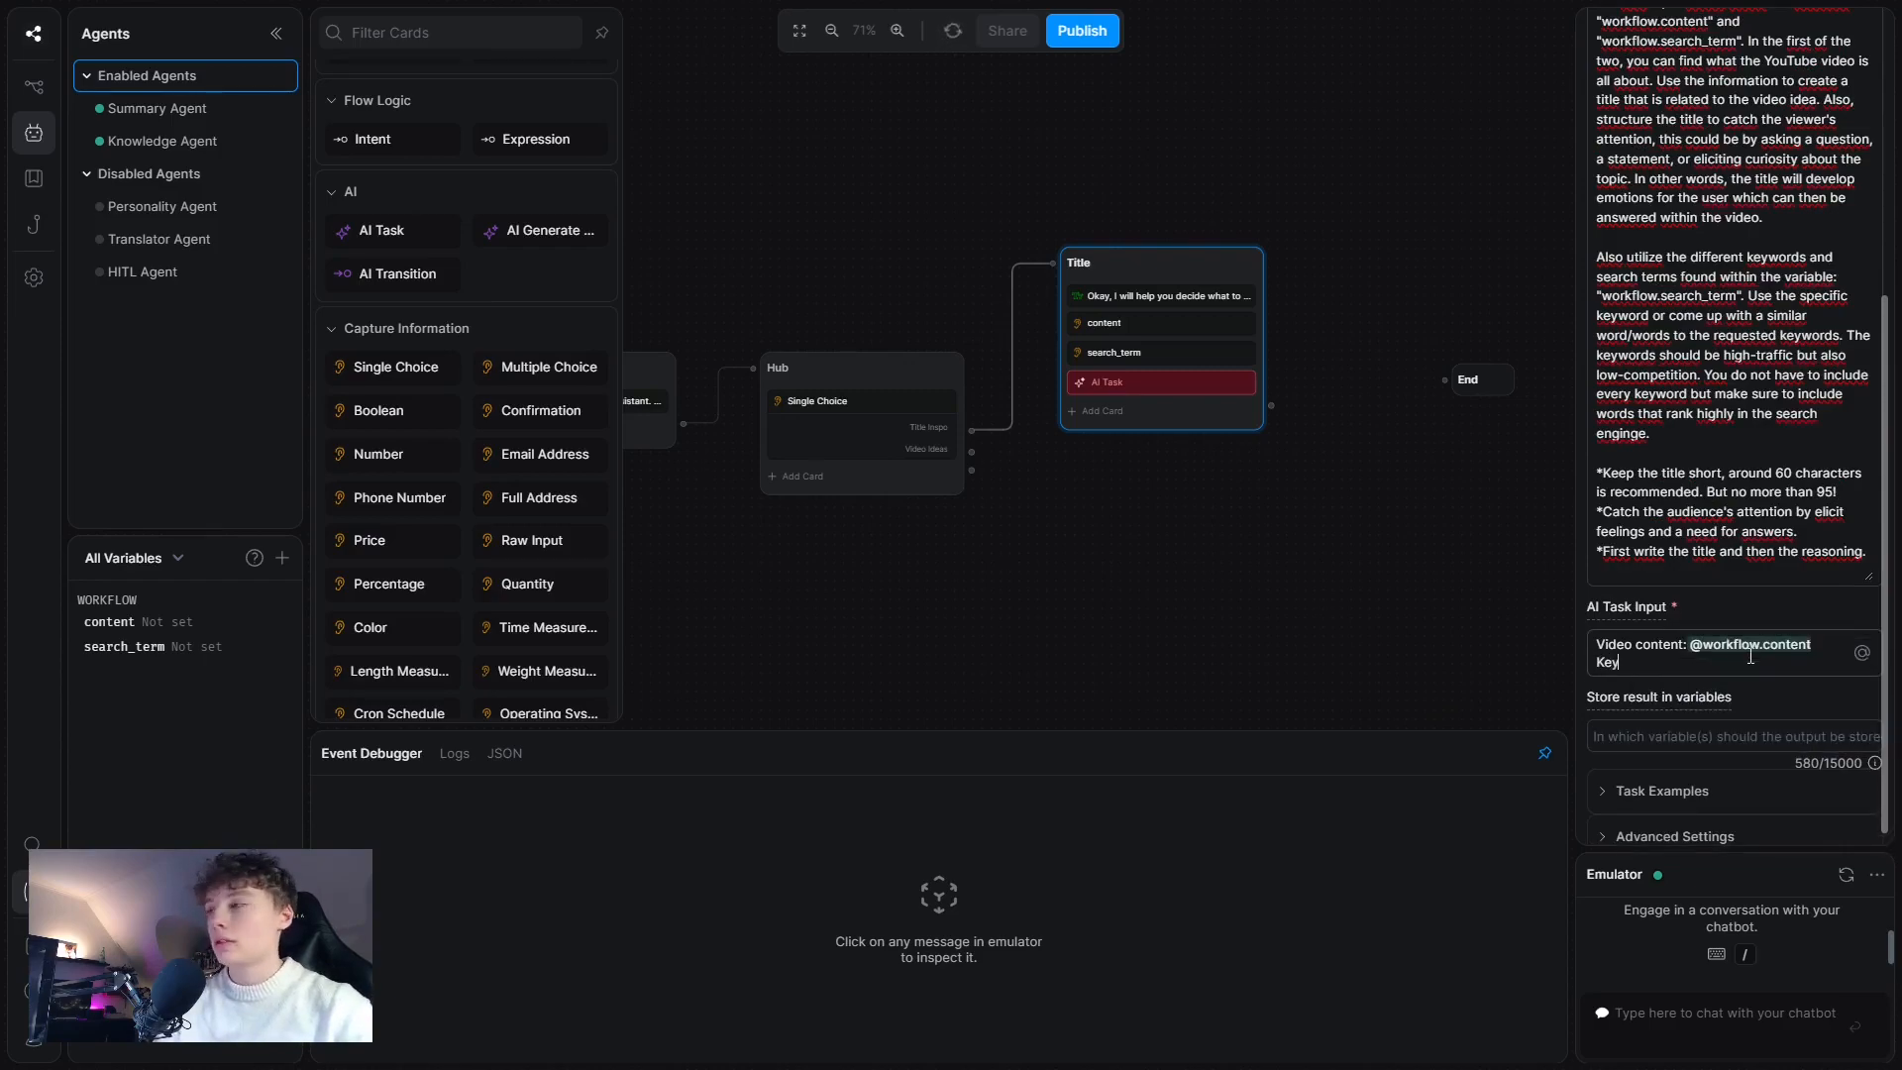
pyautogui.write('words:')
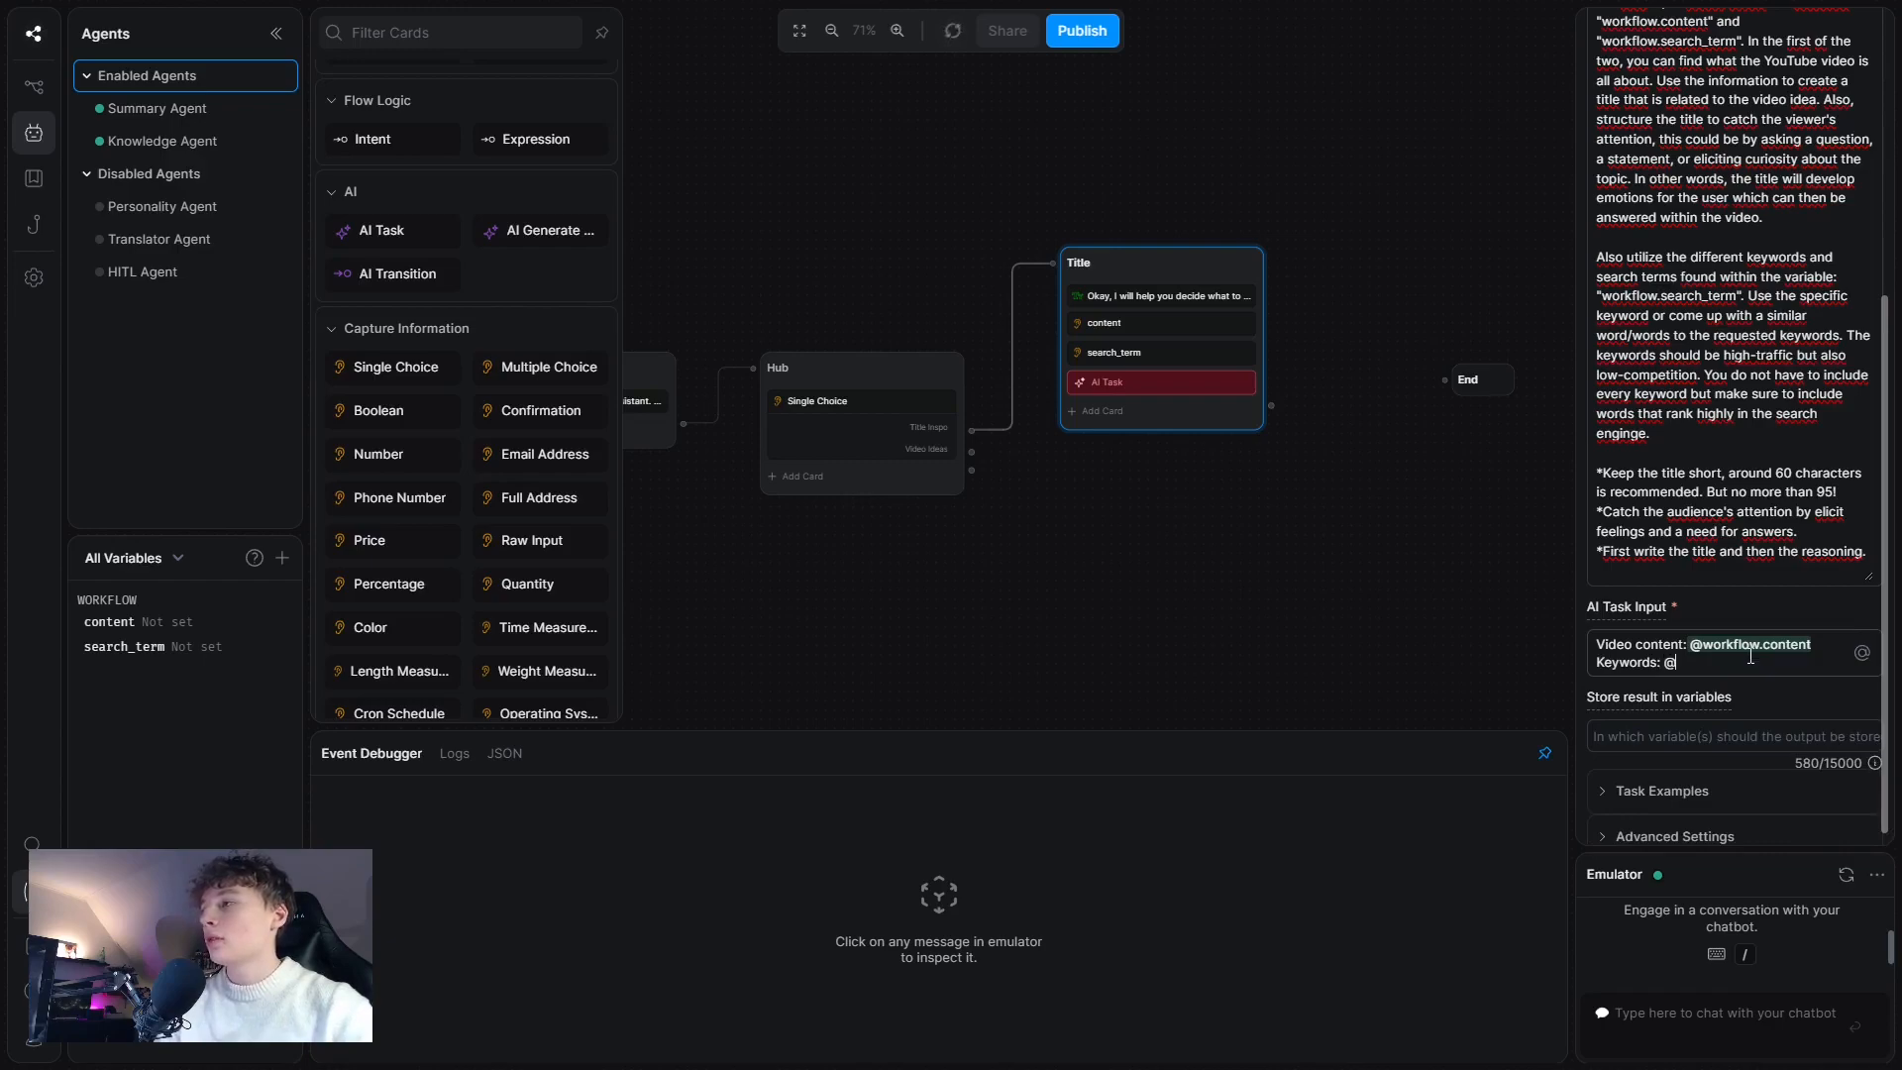
pyautogui.write(' @')
pyautogui.click(1734, 728)
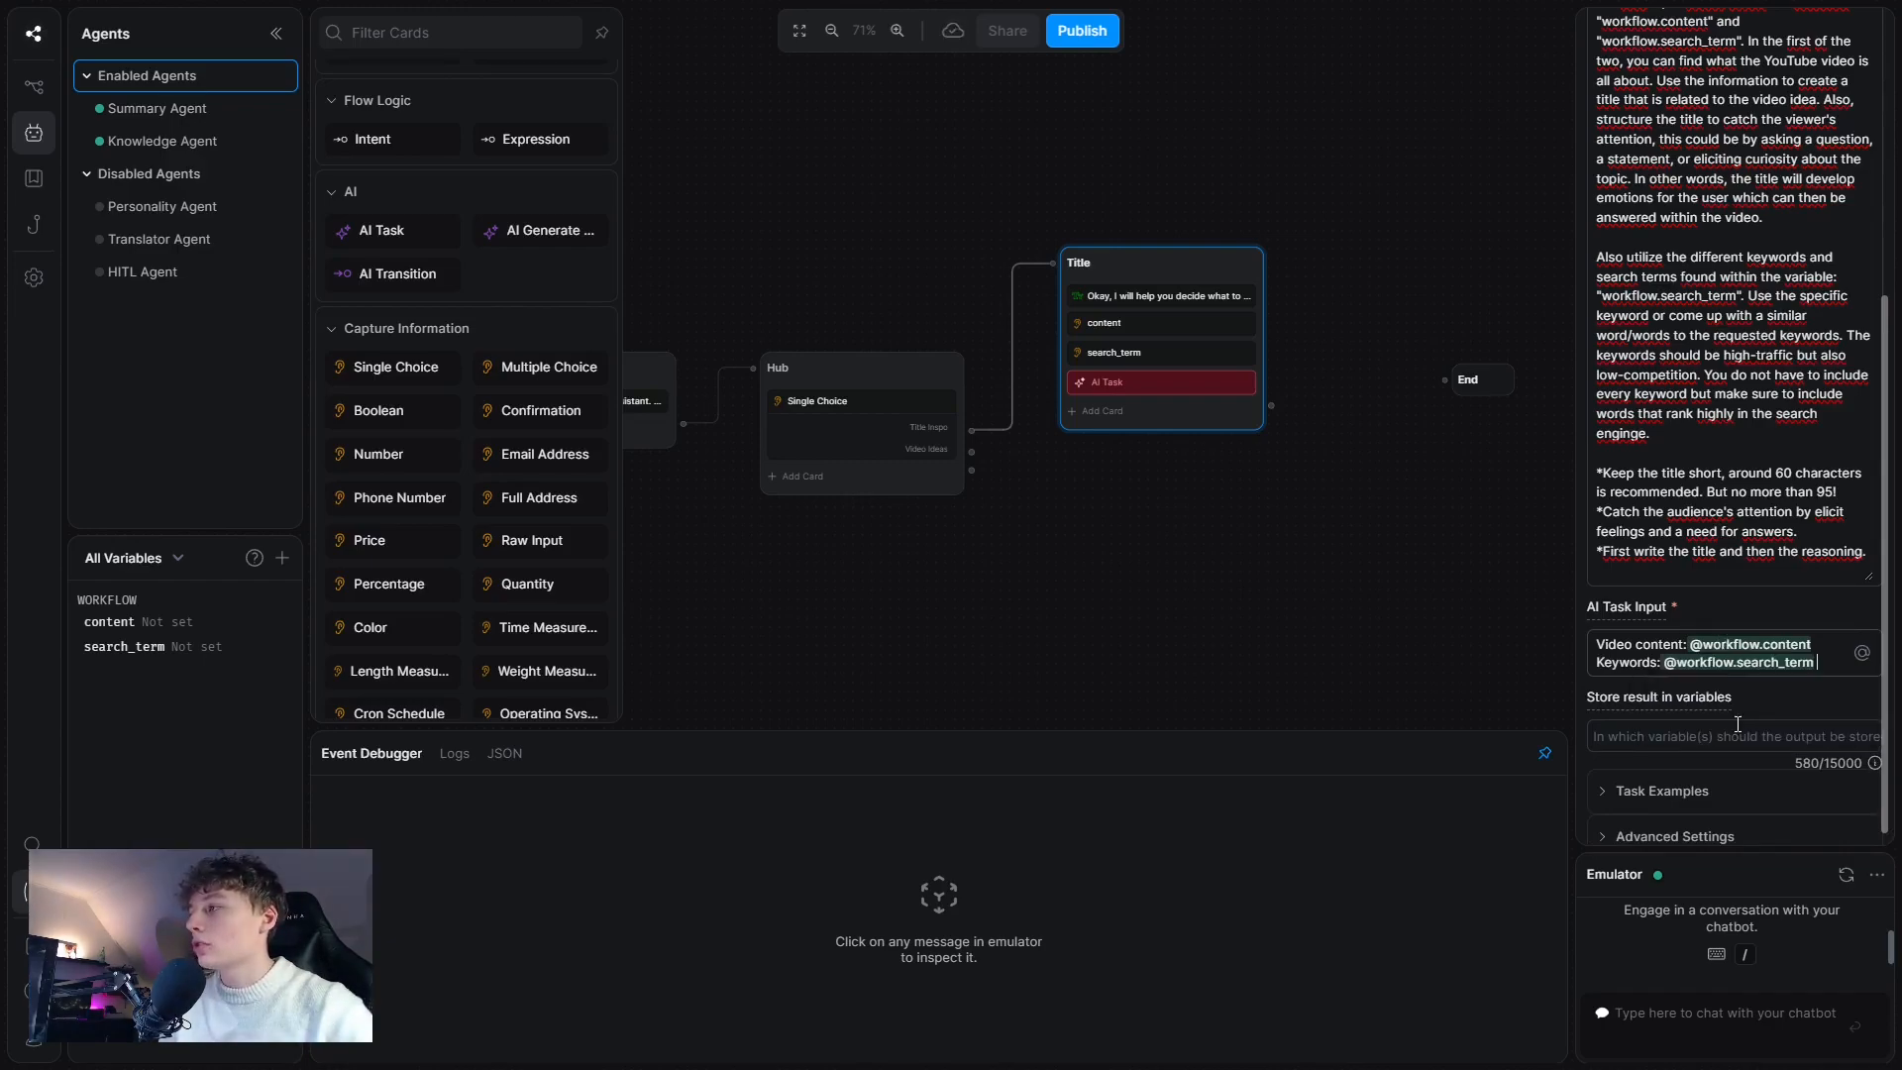
# - Store the AI Task result in a new workflow string variable named "title"
pyautogui.click(1673, 736)
pyautogui.write('ti')
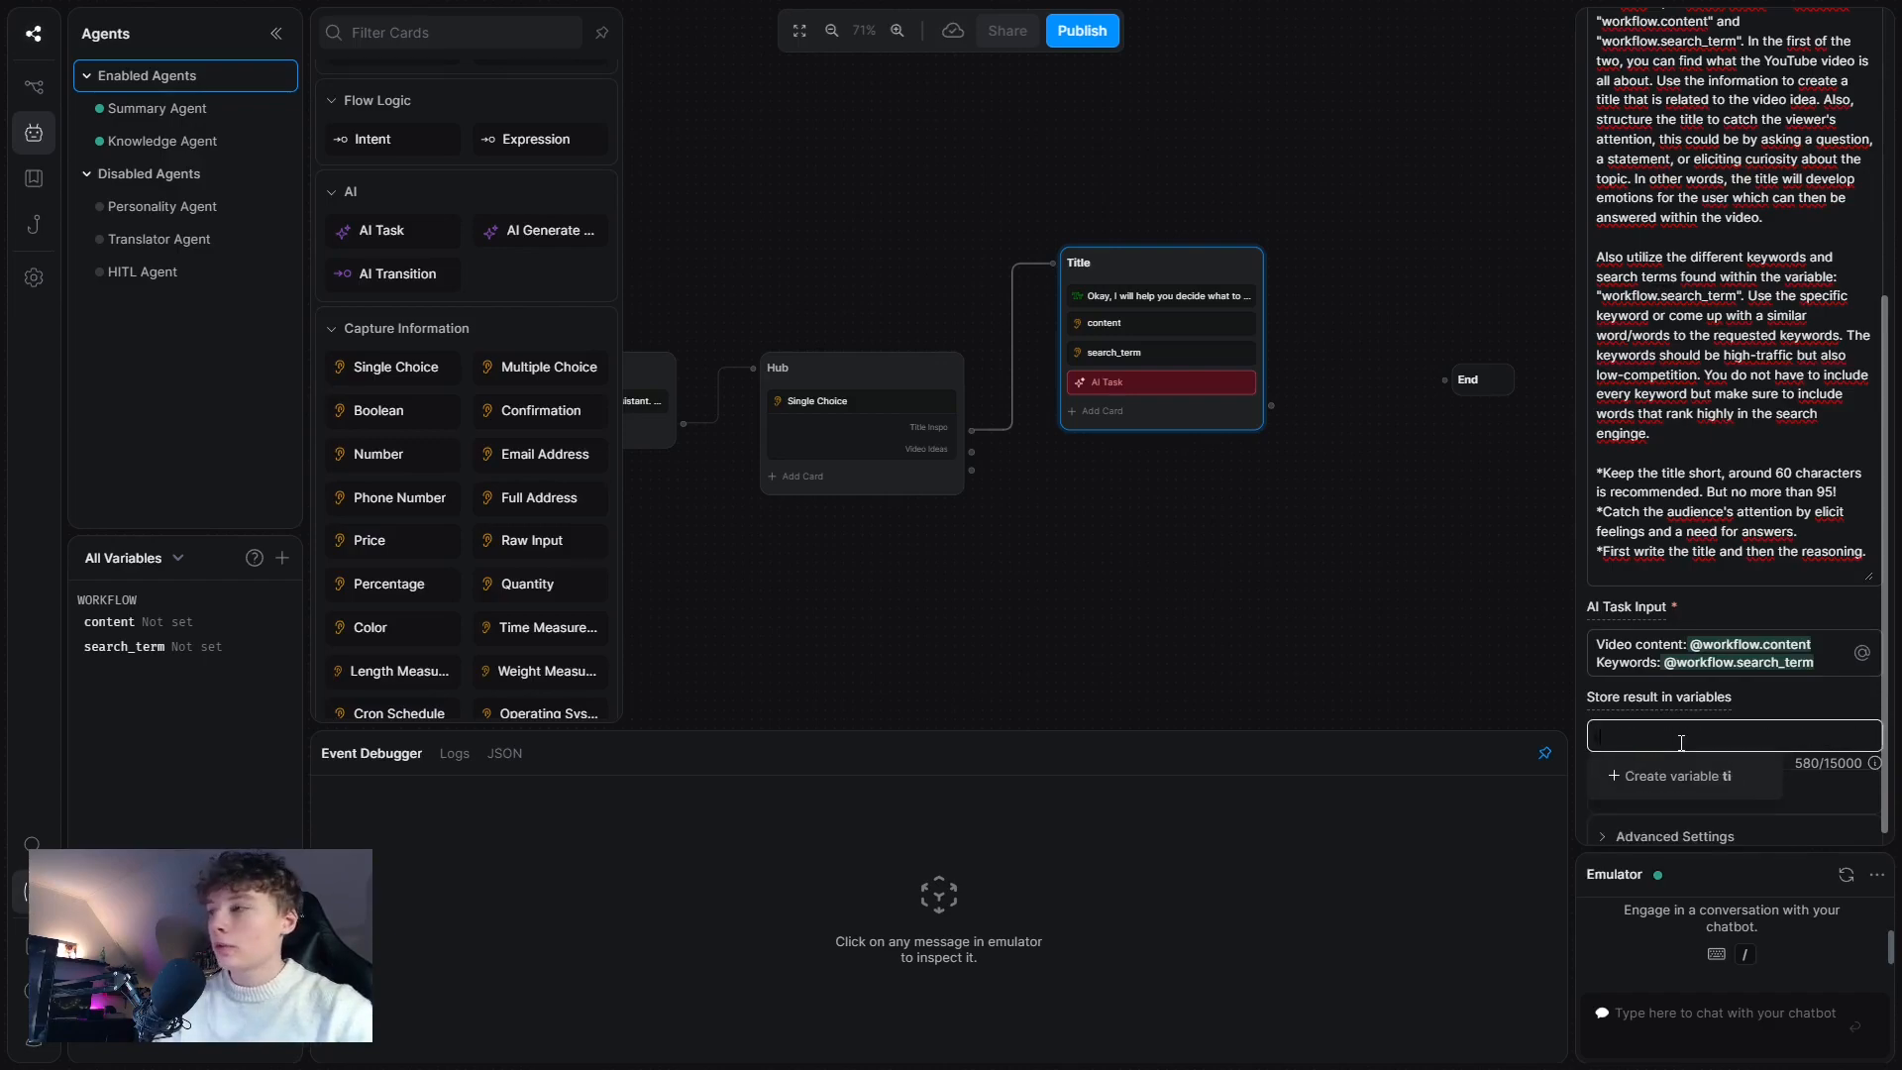
pyautogui.write('tle')
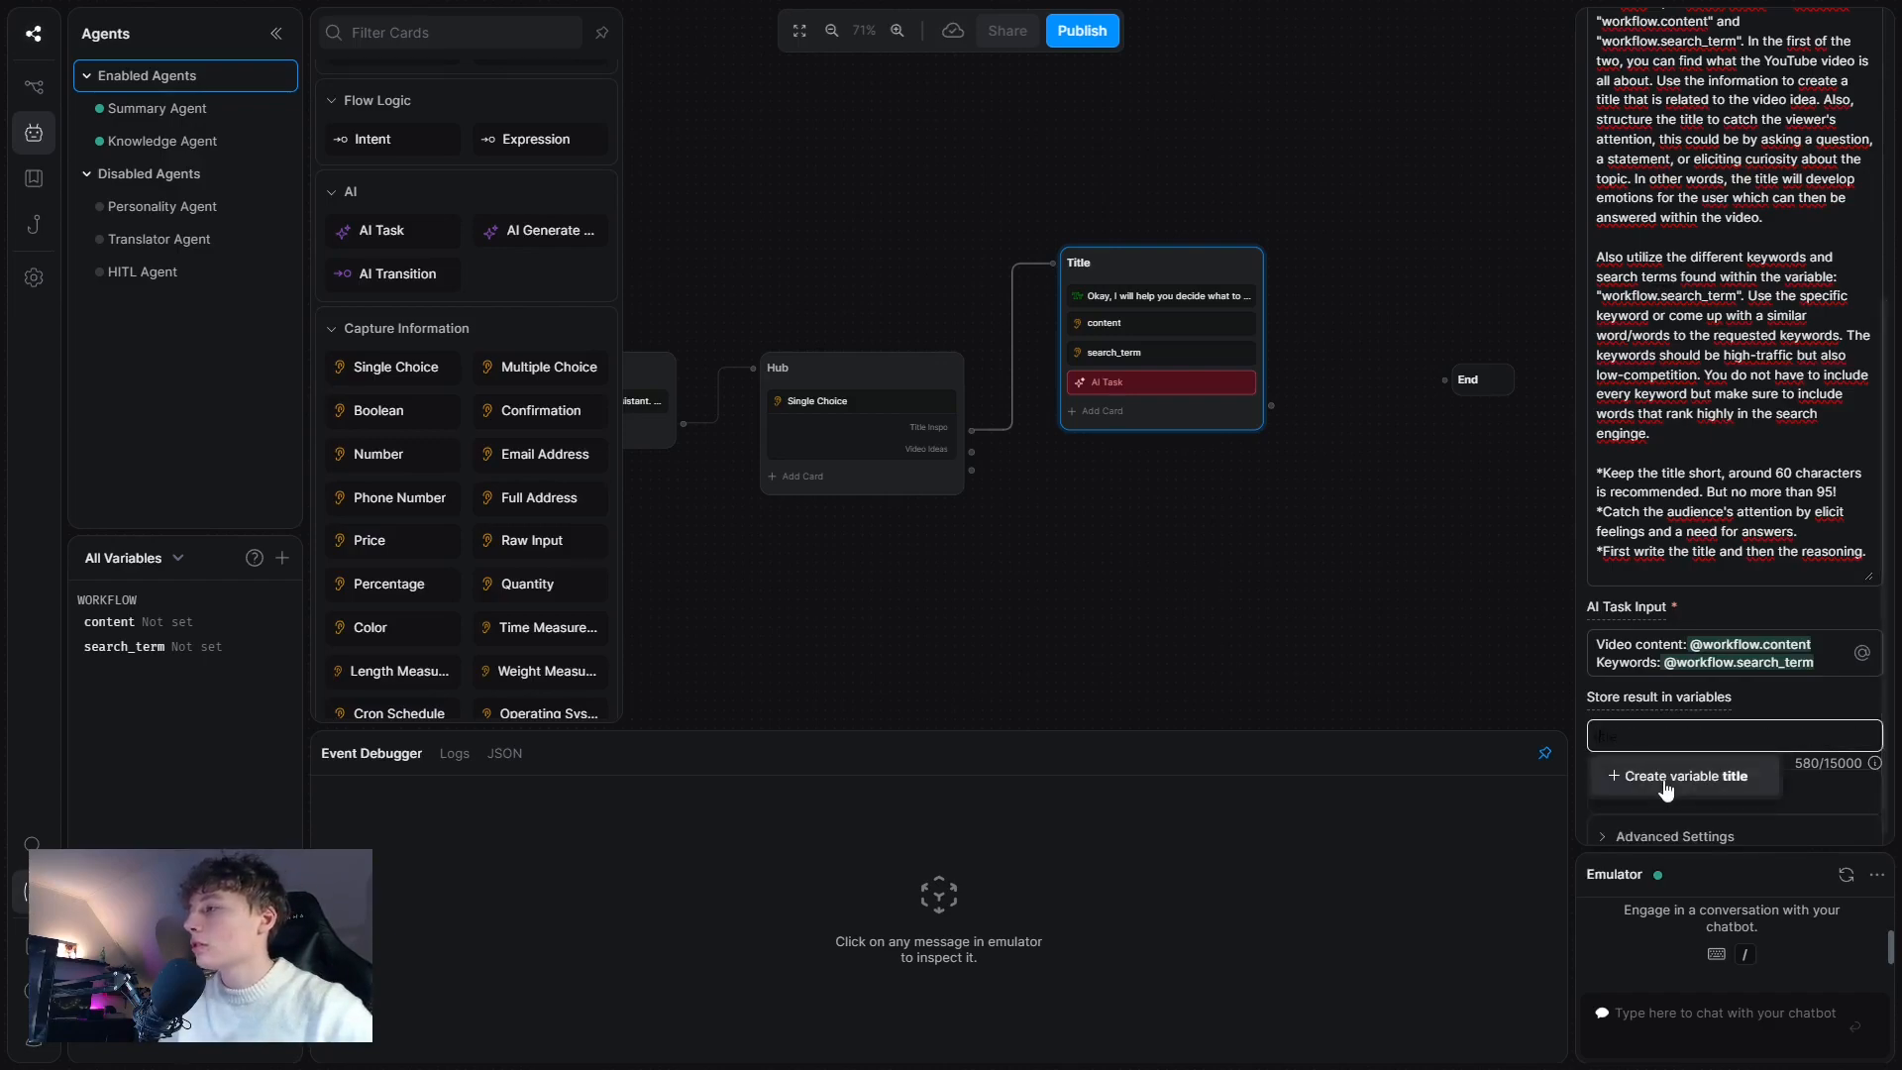
pyautogui.click(1685, 776)
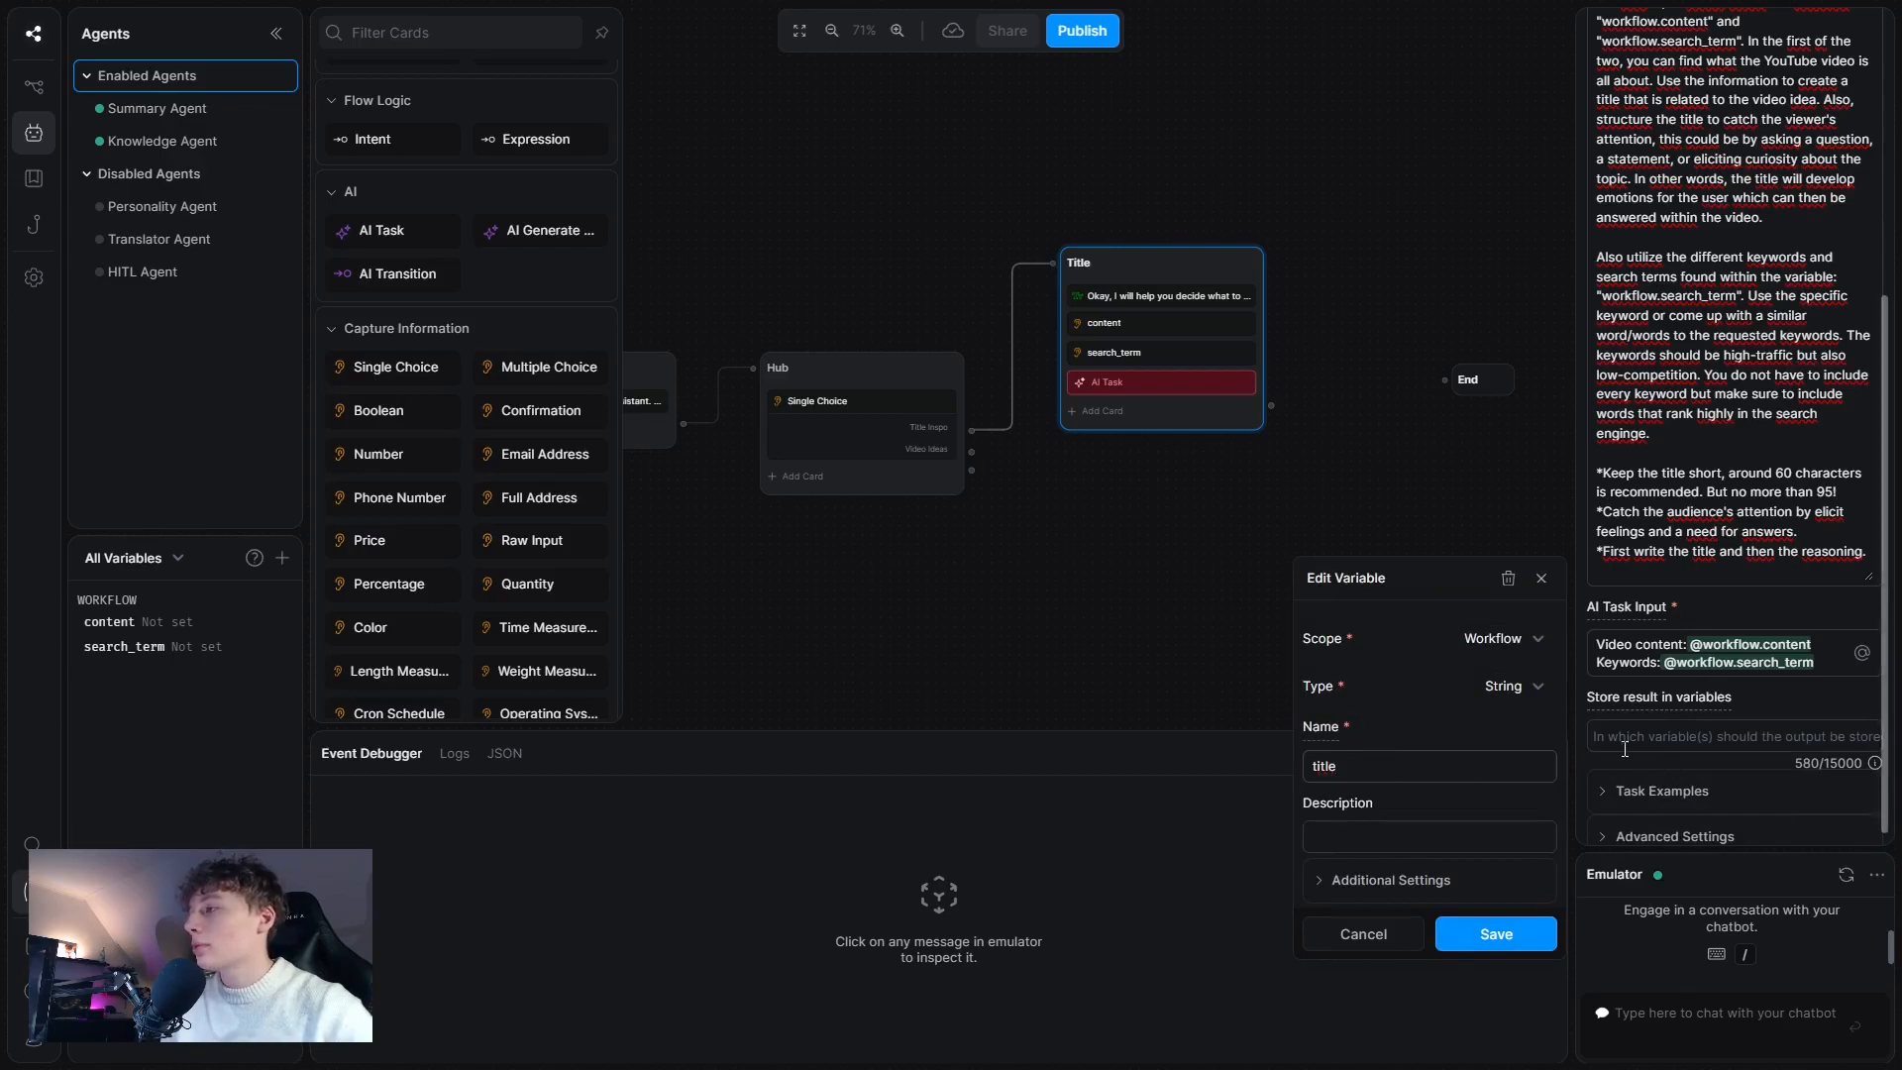
pyautogui.click(1496, 935)
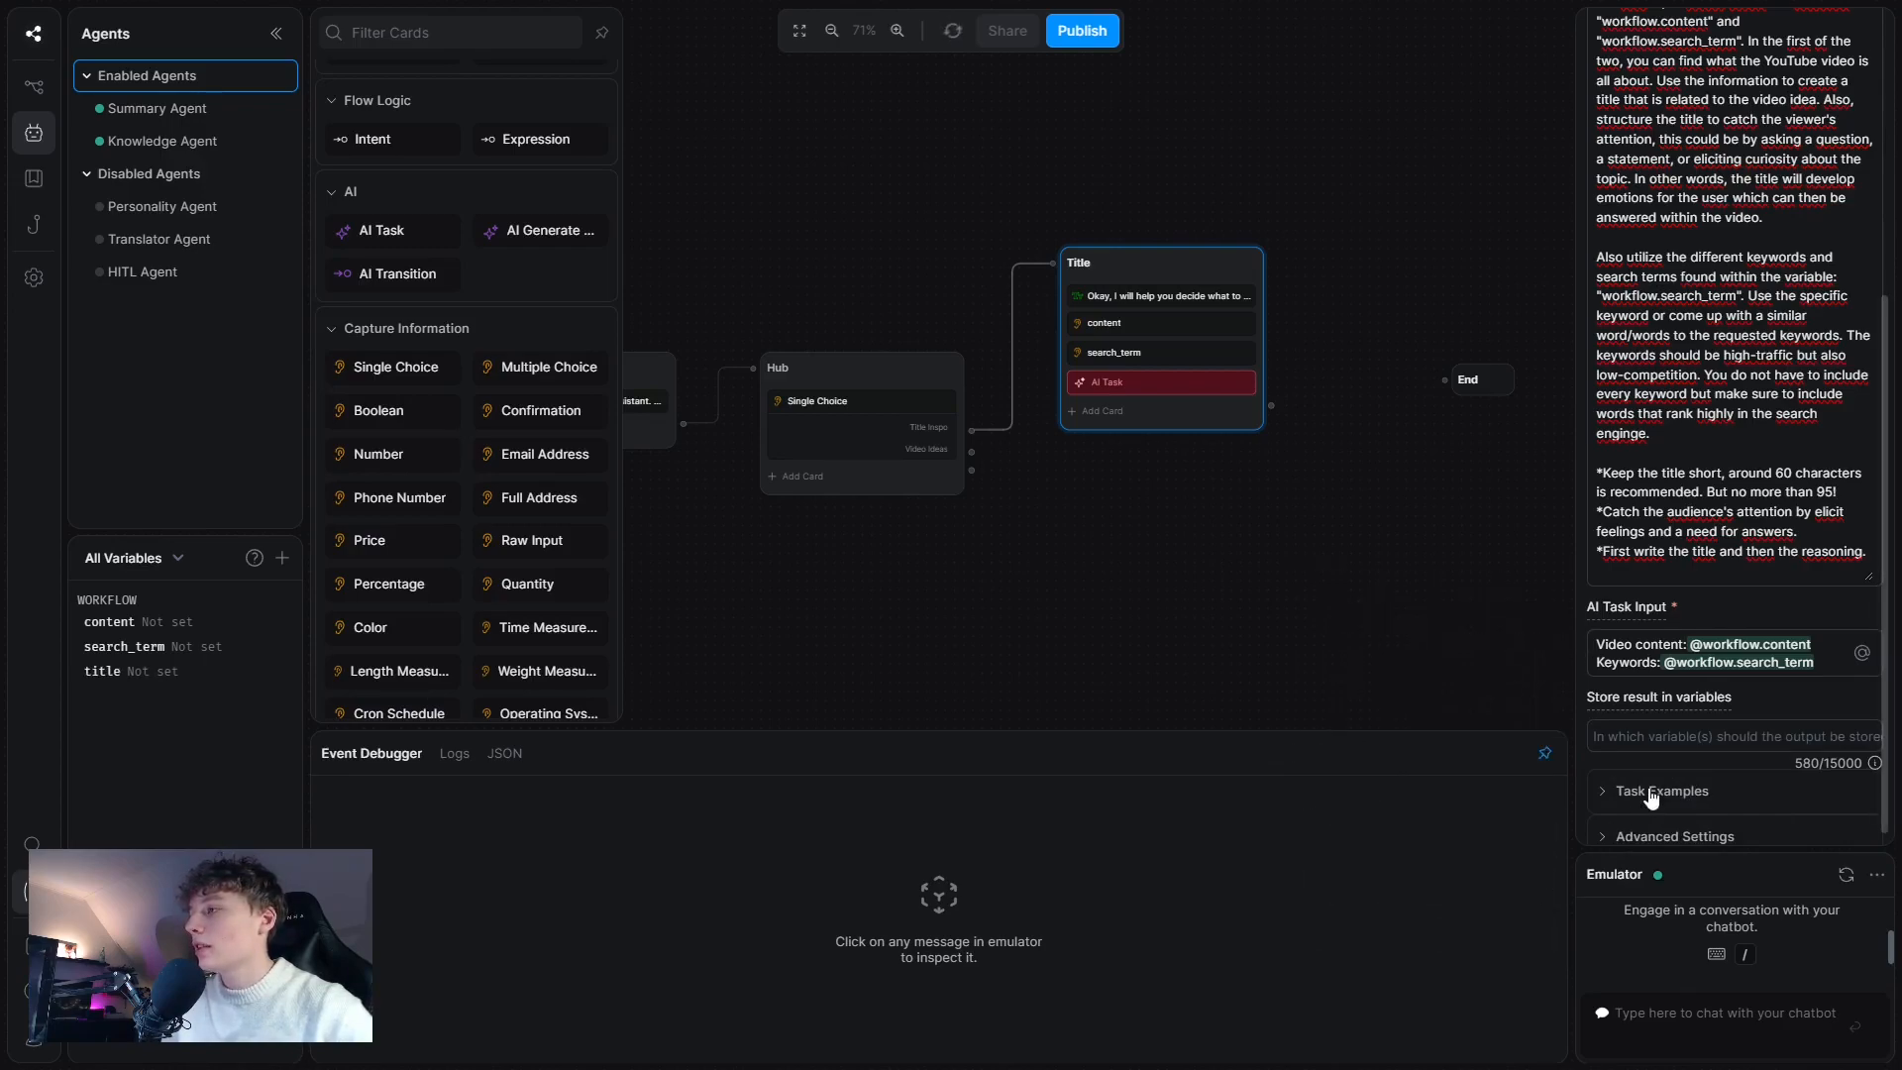
pyautogui.click(1685, 736)
pyautogui.click(1684, 854)
pyautogui.scroll(-1, 1747, 720)
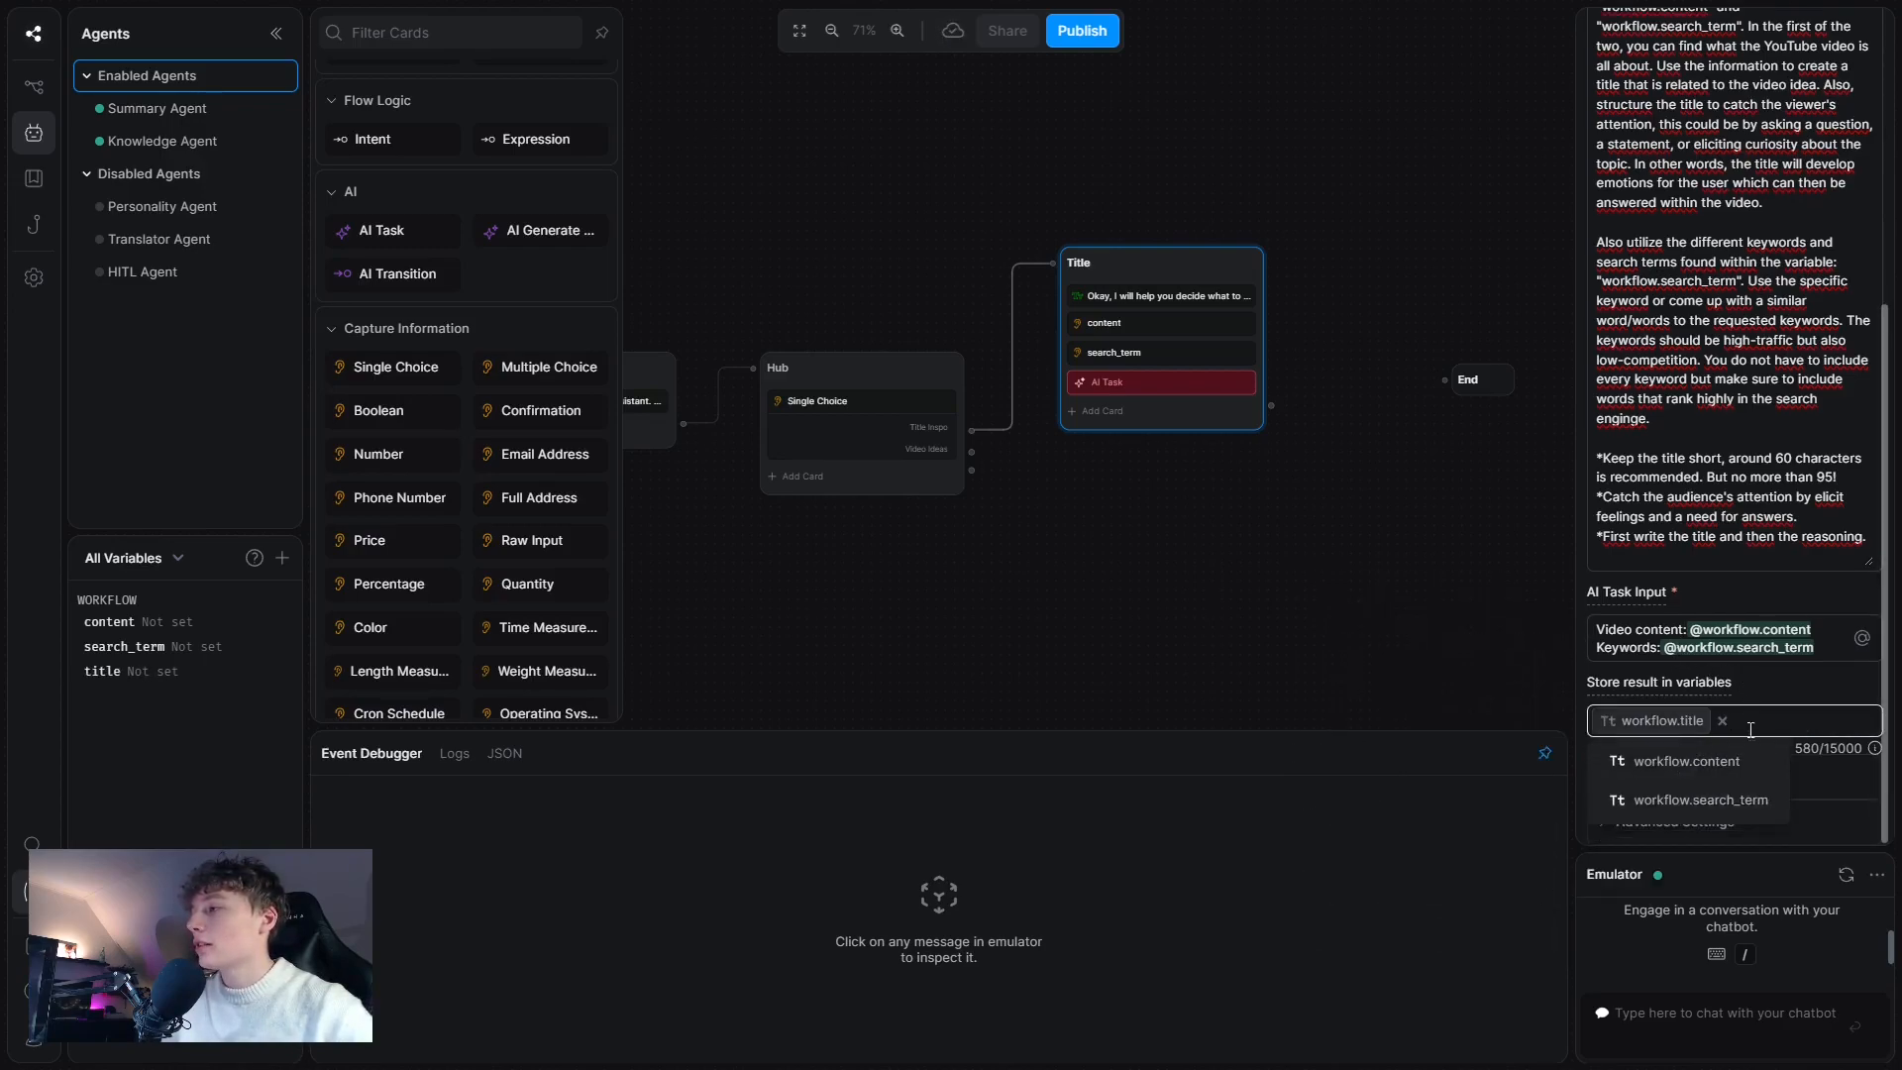
pyautogui.click(1470, 650)
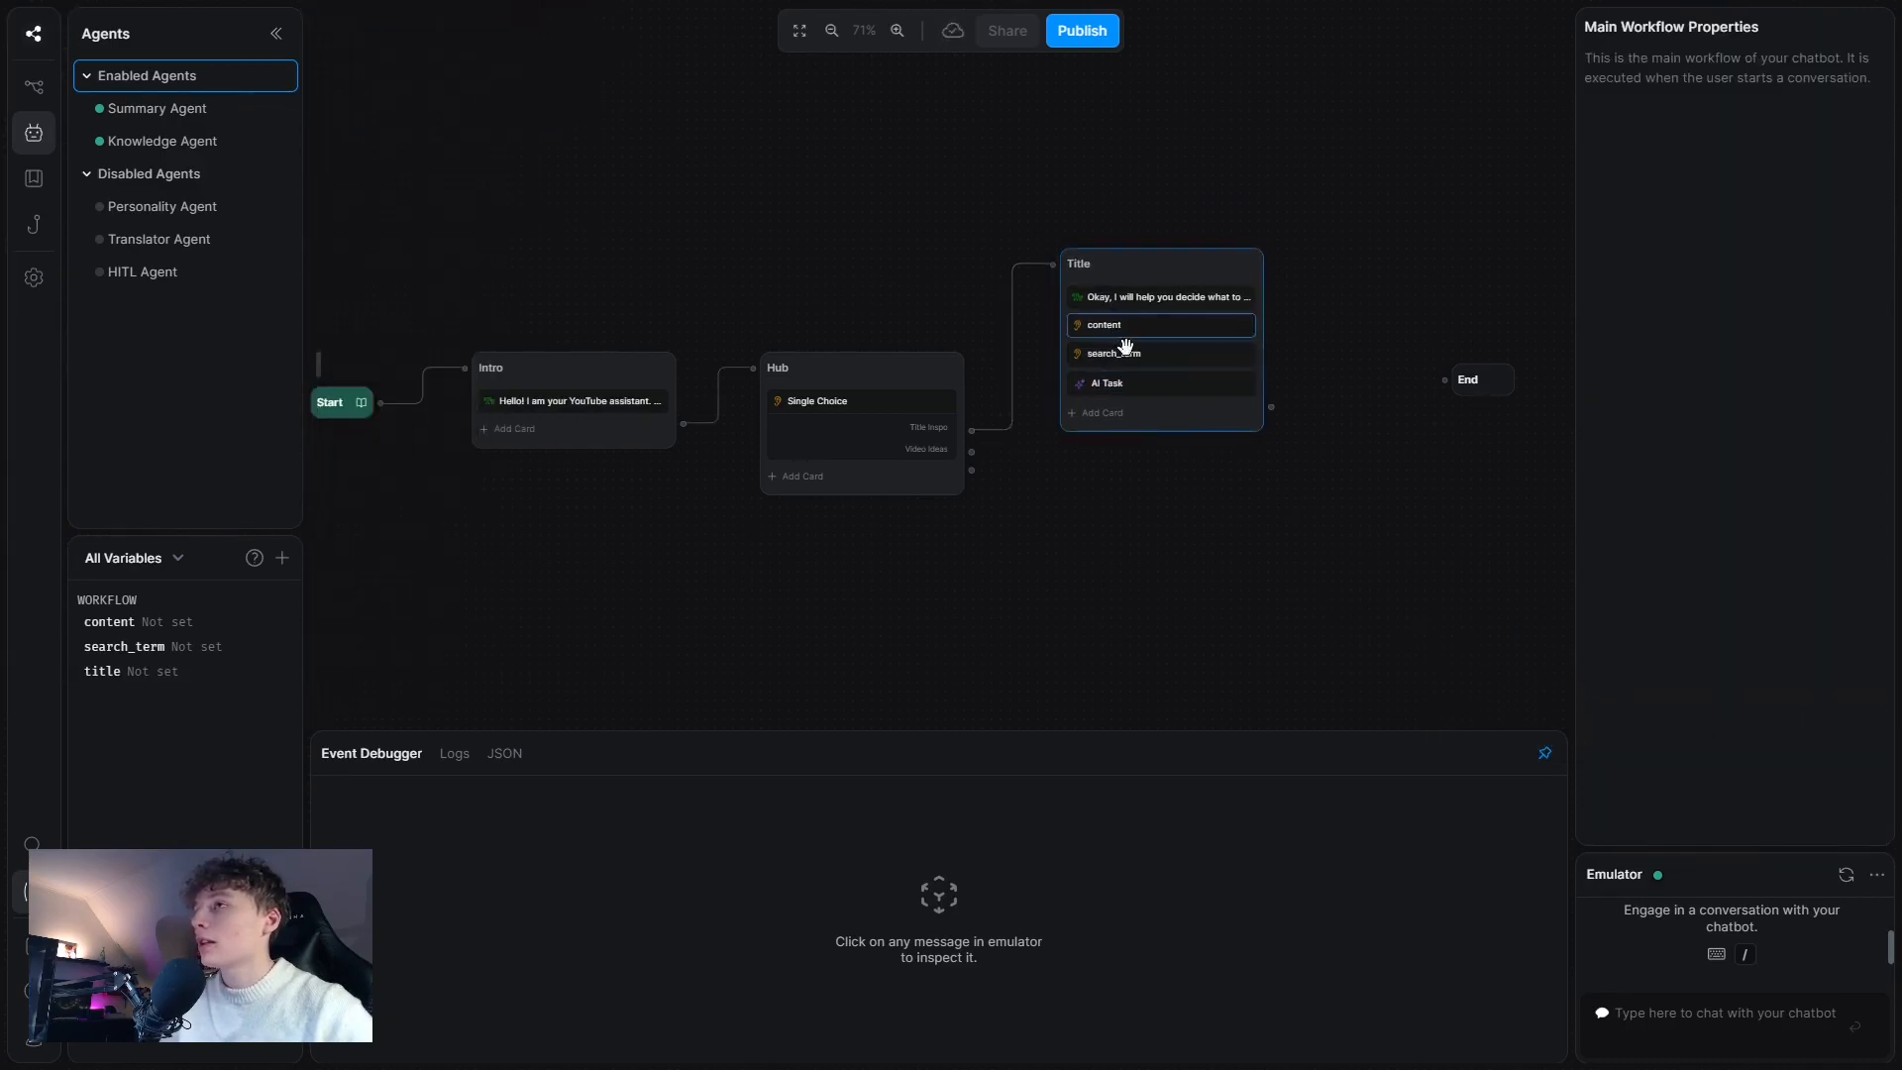
pyautogui.click(1177, 392)
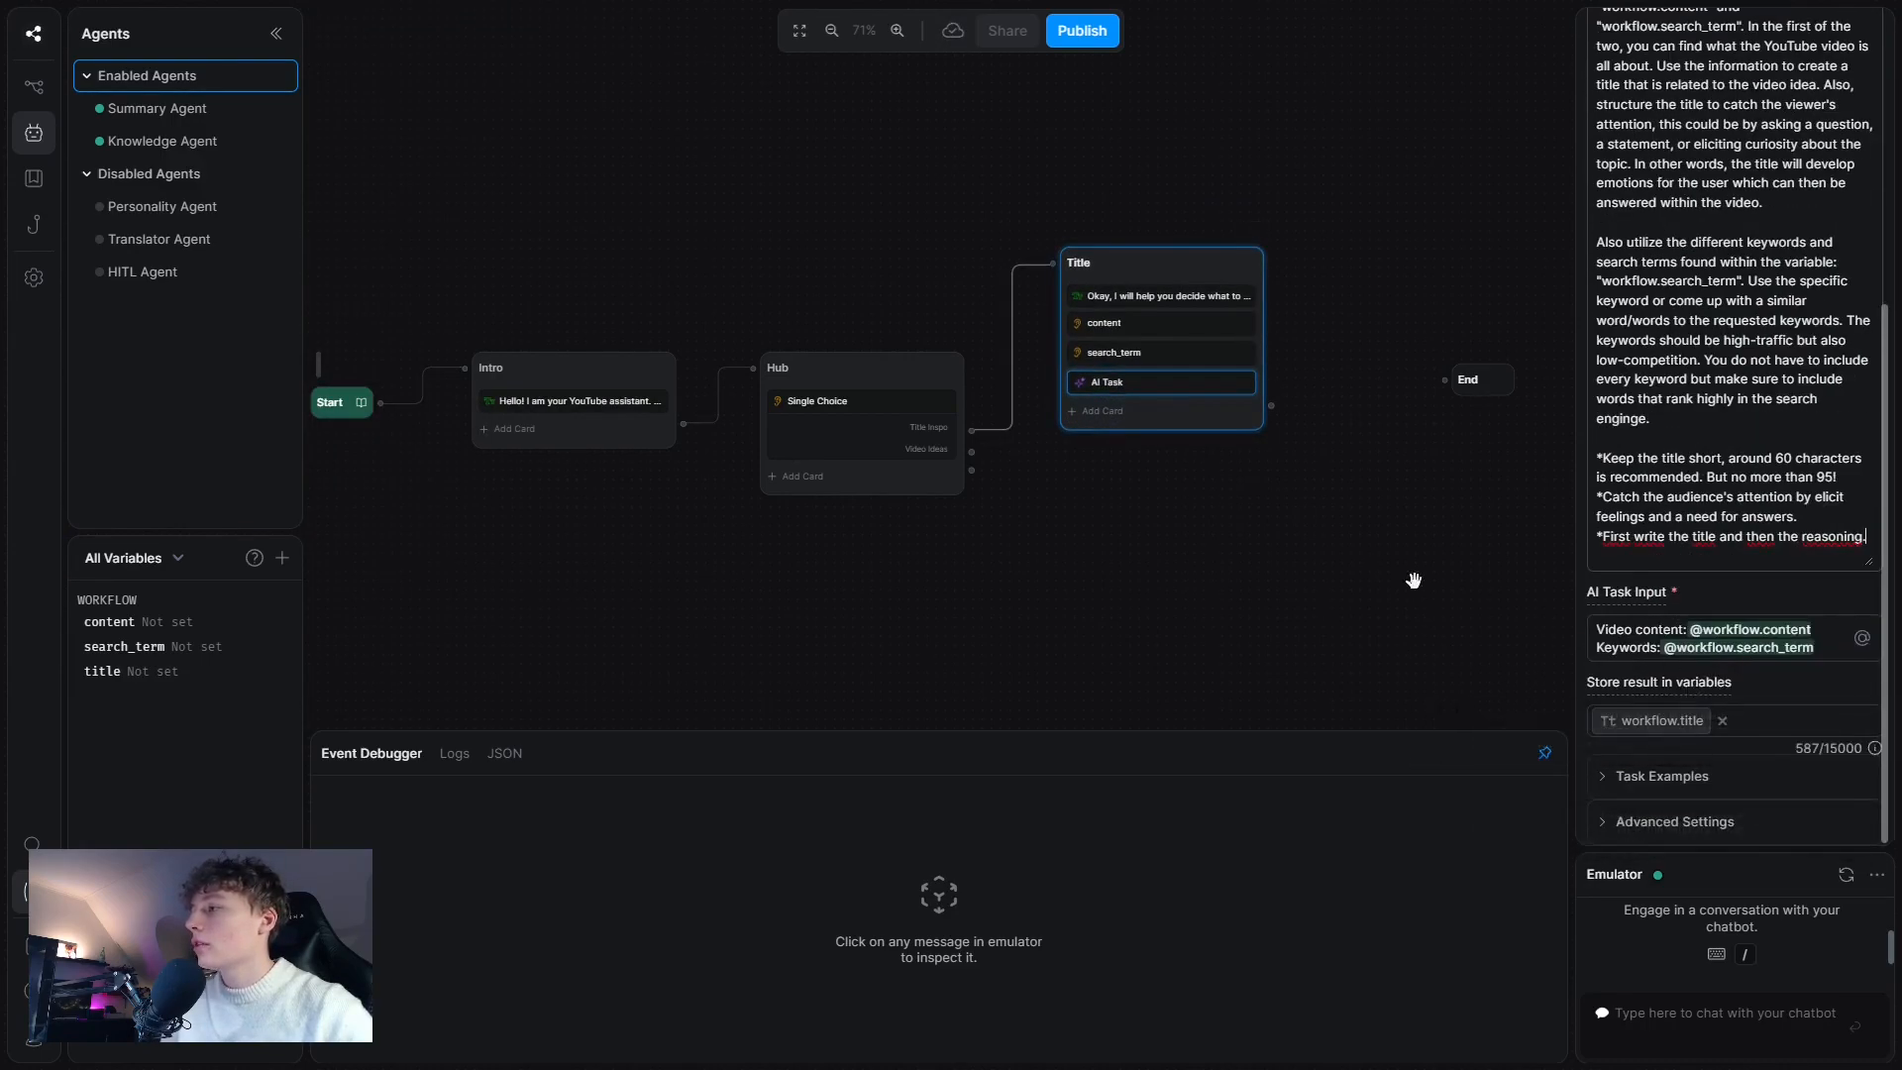
pyautogui.click(1122, 414)
pyautogui.scroll(5, 406, 297)
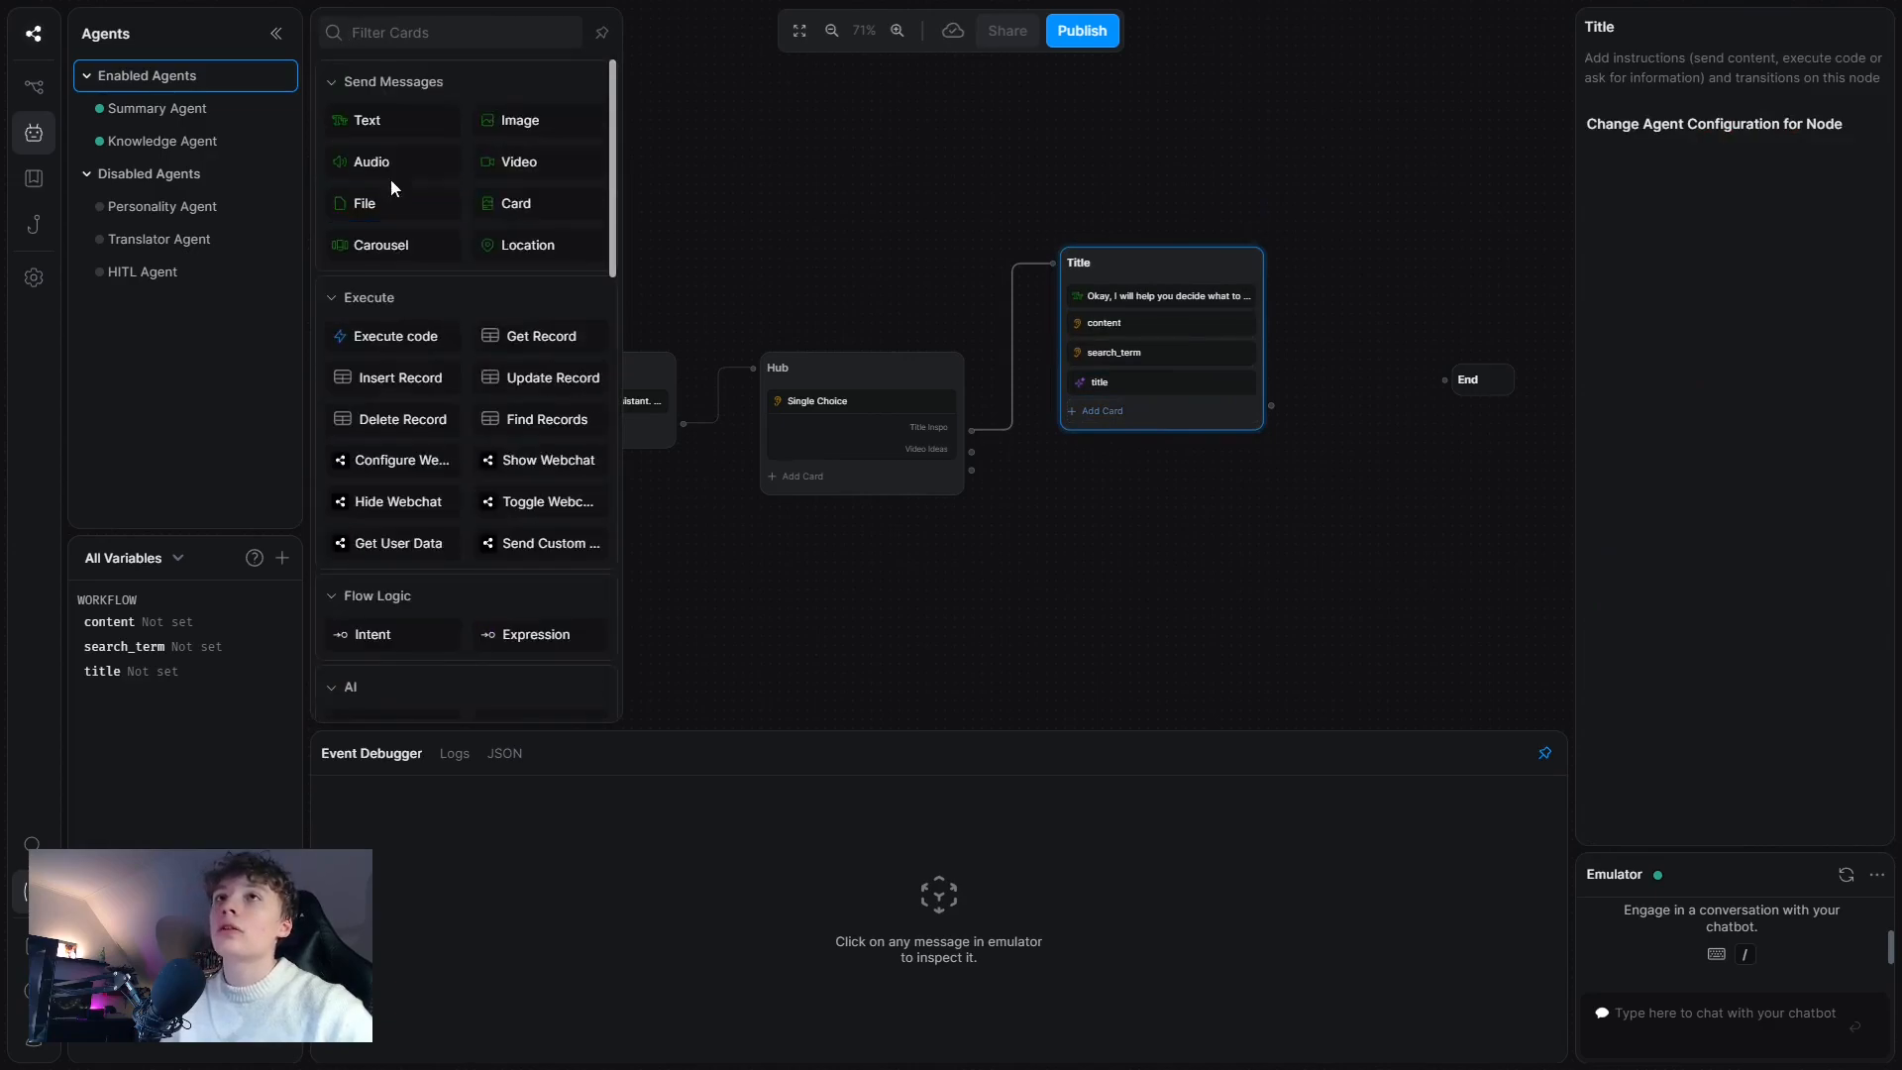
pyautogui.click(401, 123)
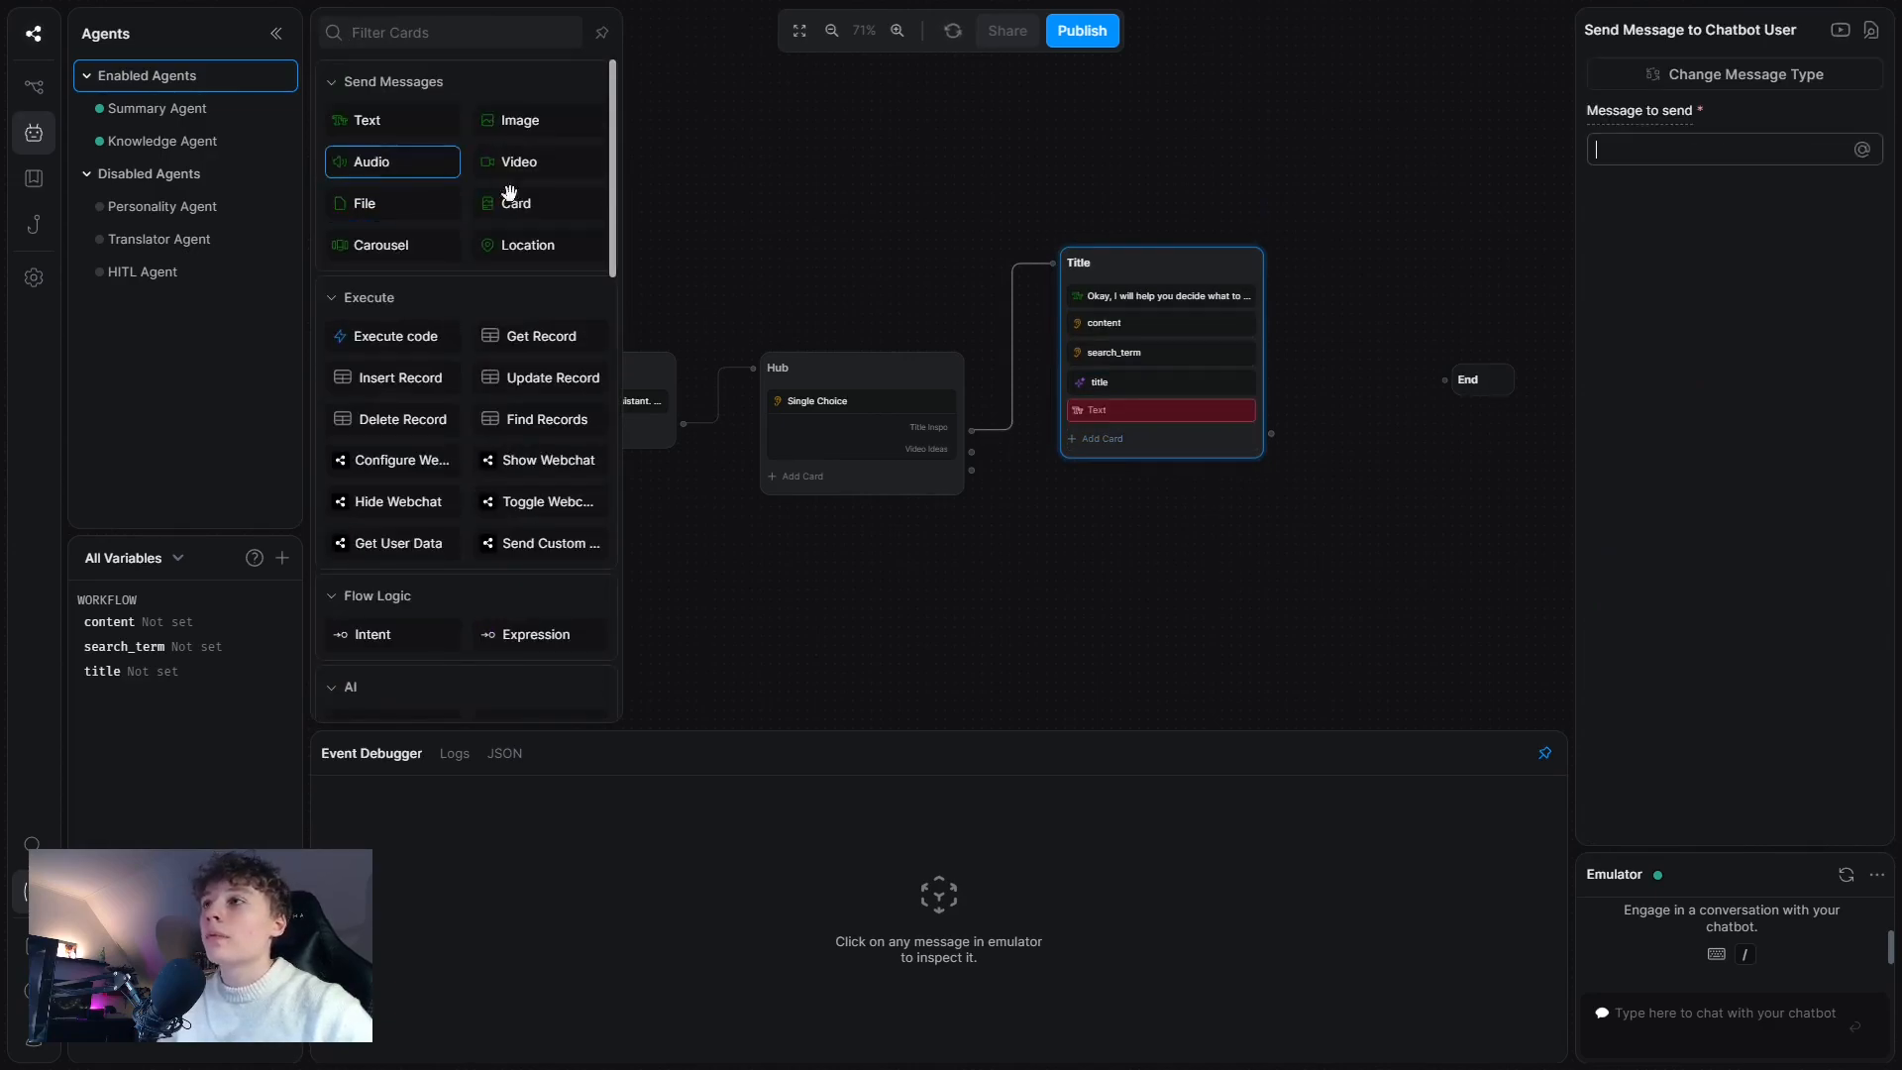
pyautogui.click(1862, 149)
pyautogui.click(1729, 310)
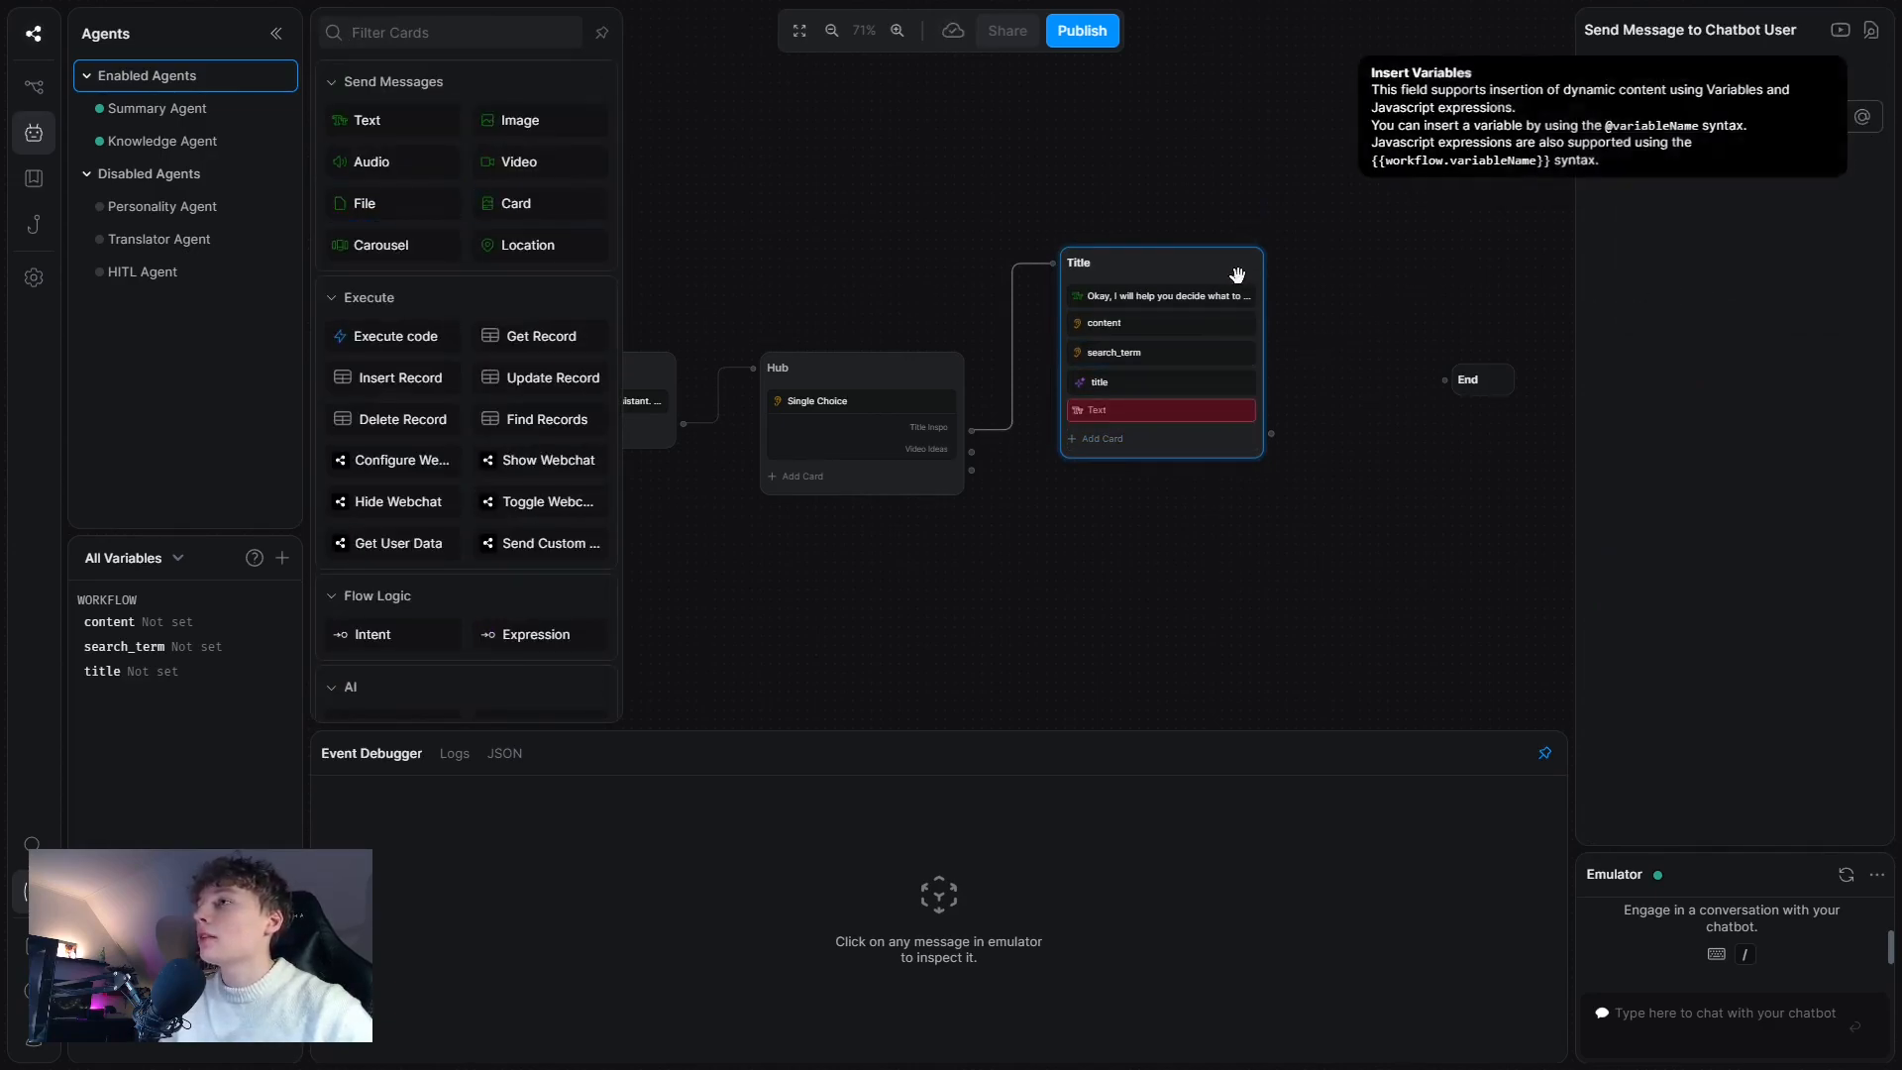
# - Connect the Title node's output back to the Hub node
pyautogui.click(1368, 255)
pyautogui.scroll(3, 1308, 327)
pyautogui.moveTo(1269, 483); pyautogui.dragTo(554, 426)
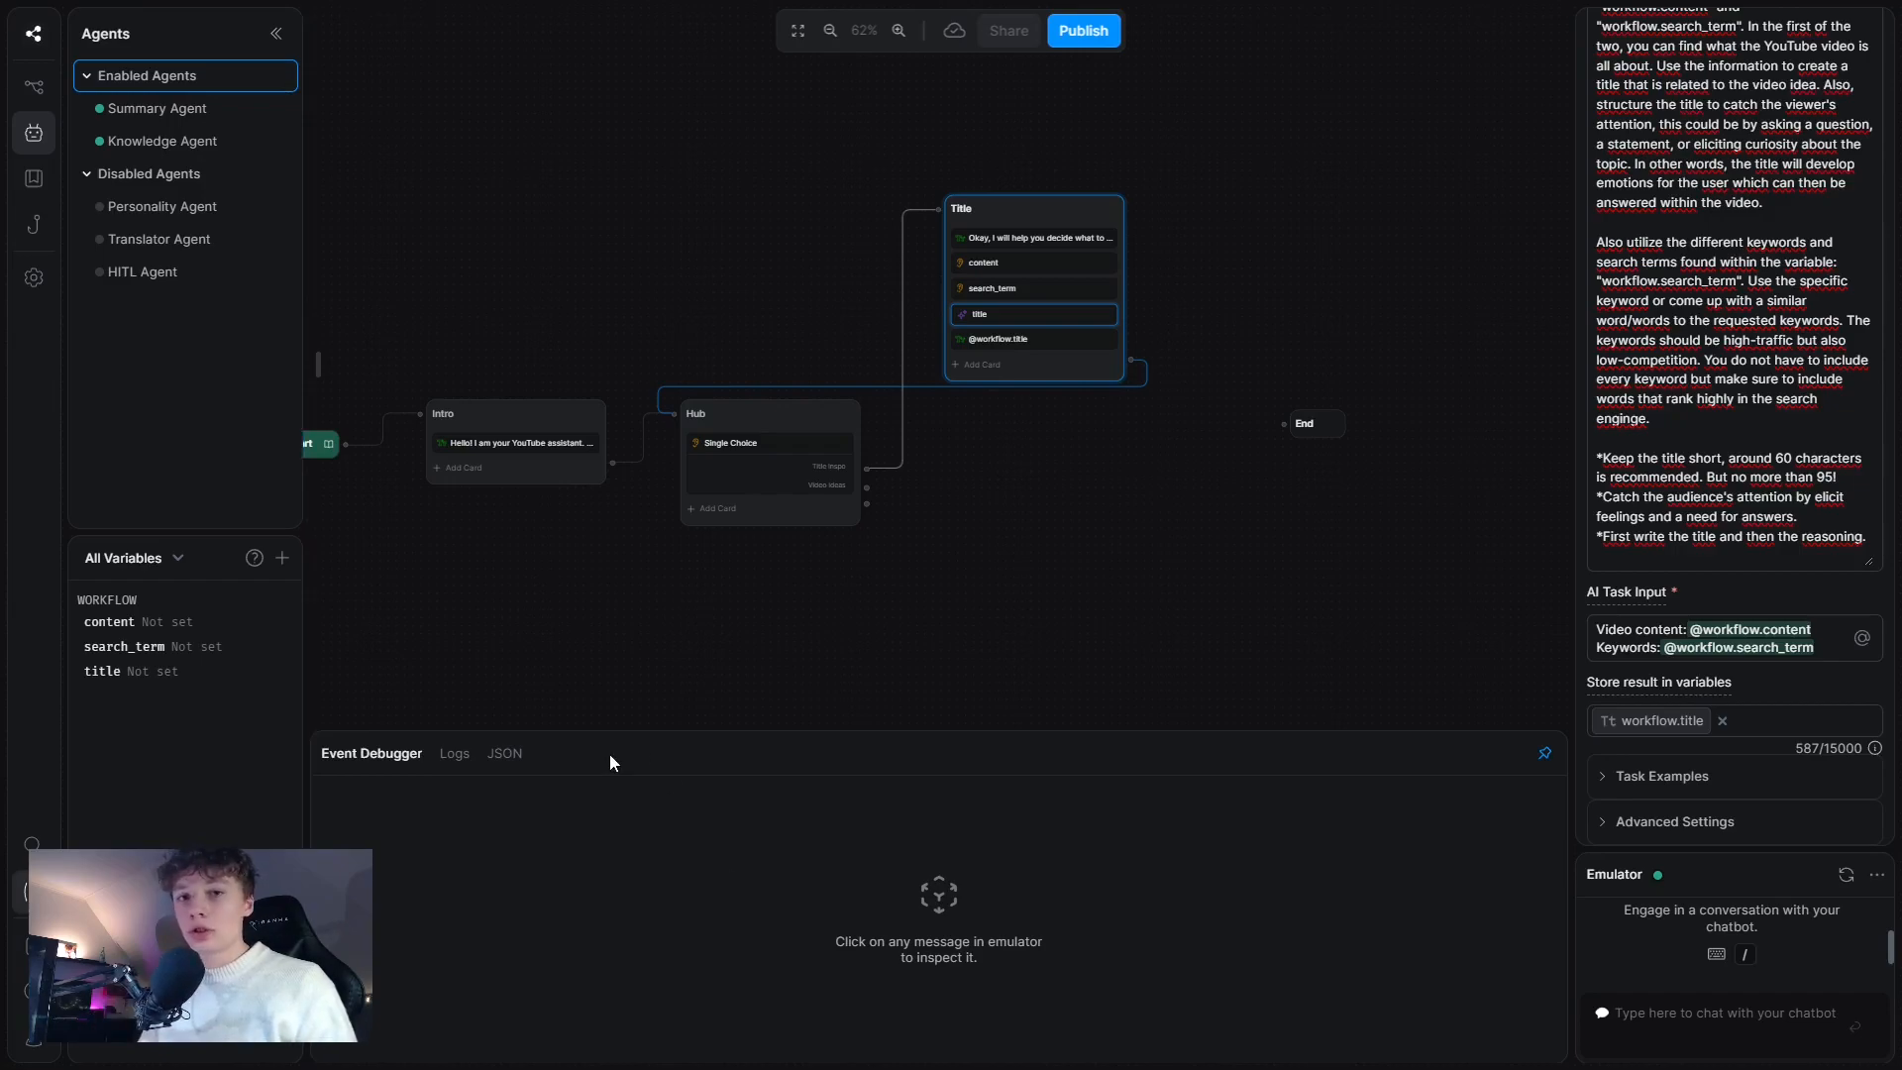
# - Start a task example for the title AI Task with the input "Beginner guide on how to start building chatbots on Botpress"
pyautogui.click(1665, 778)
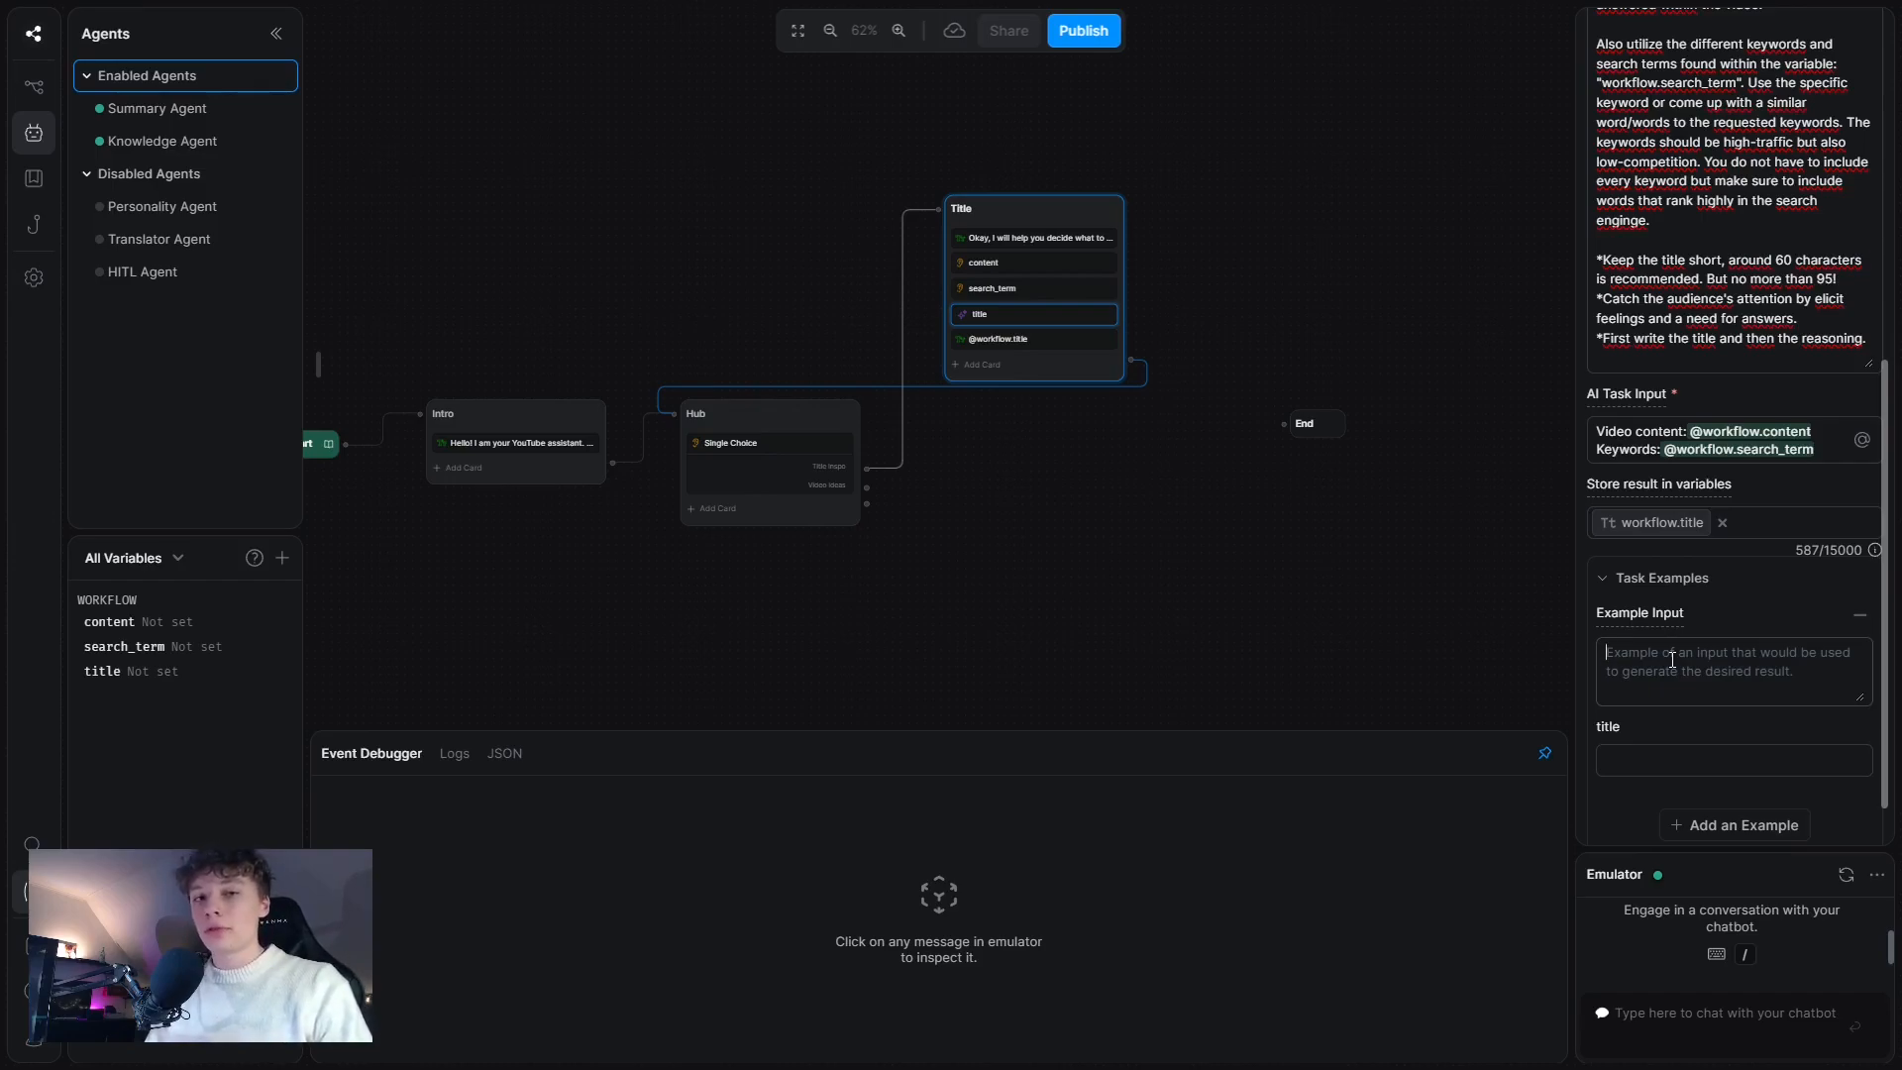
pyautogui.write('Beginn')
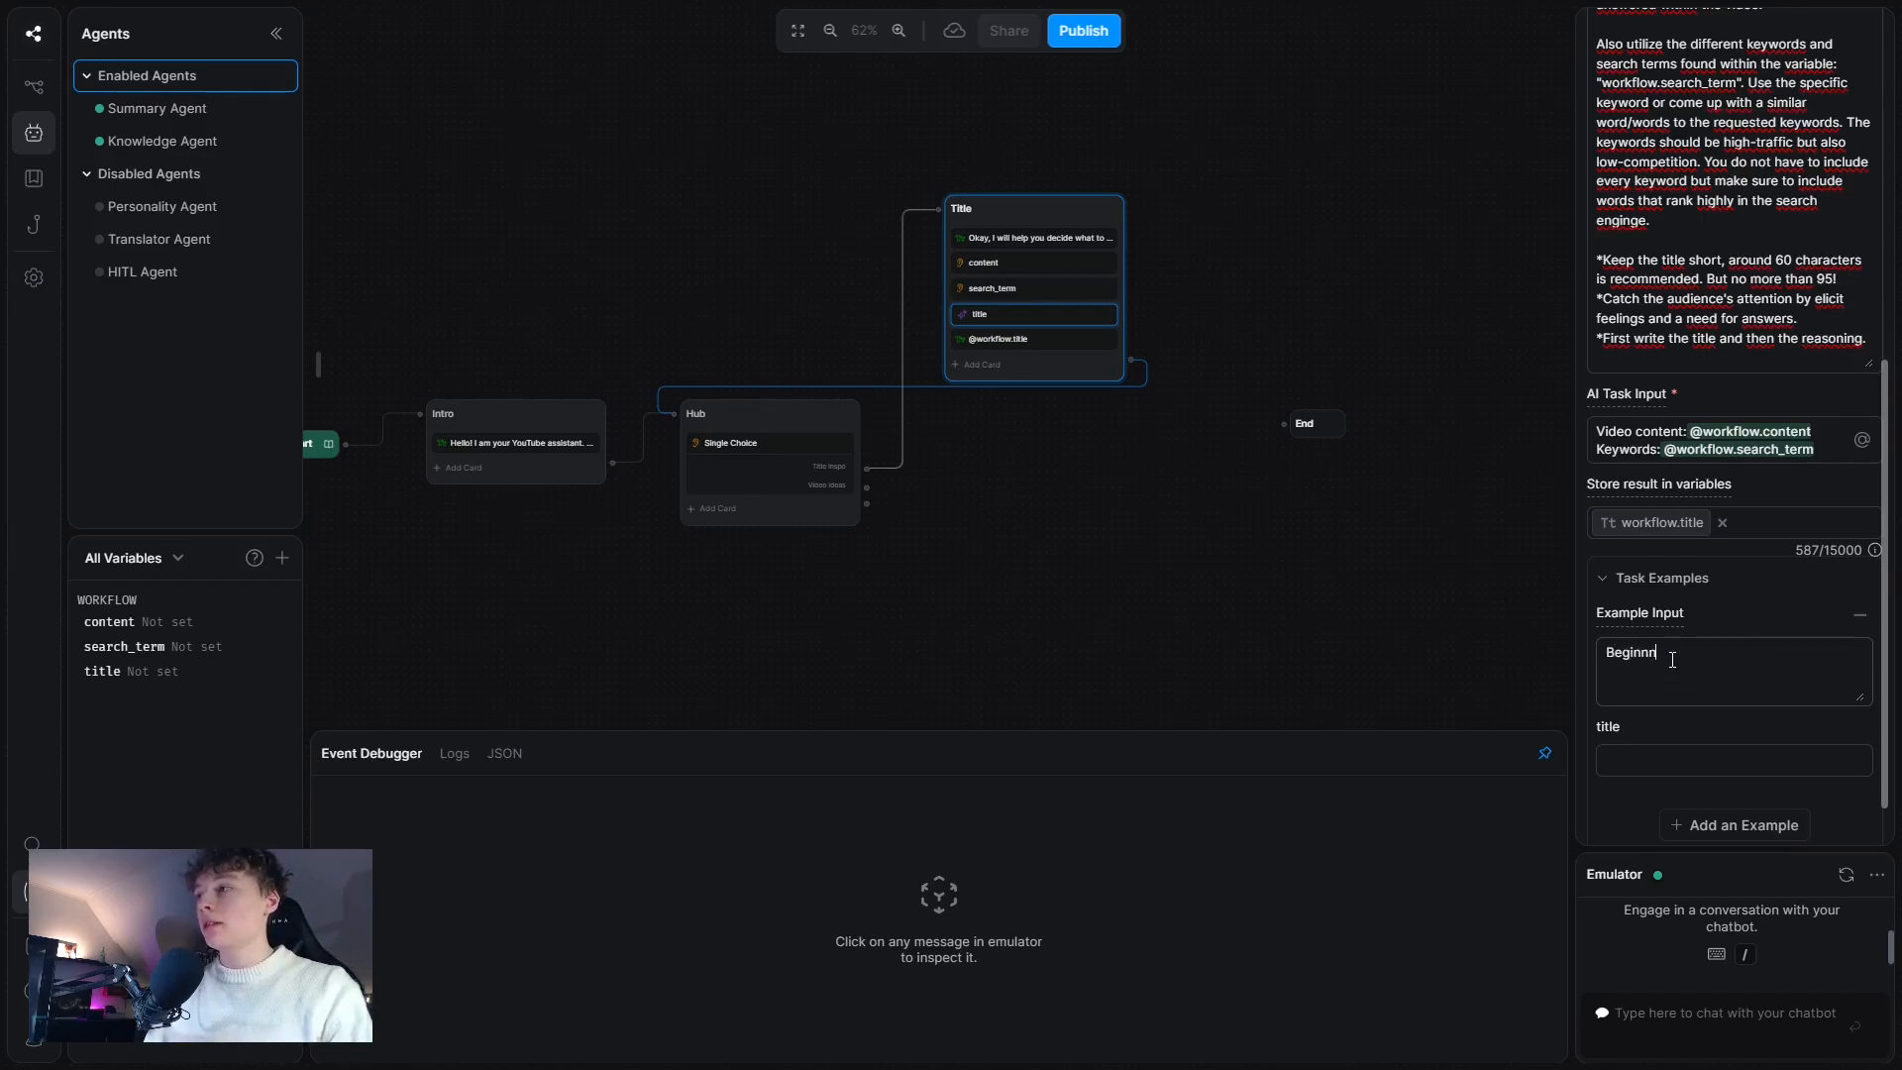
pyautogui.write('er guide ')
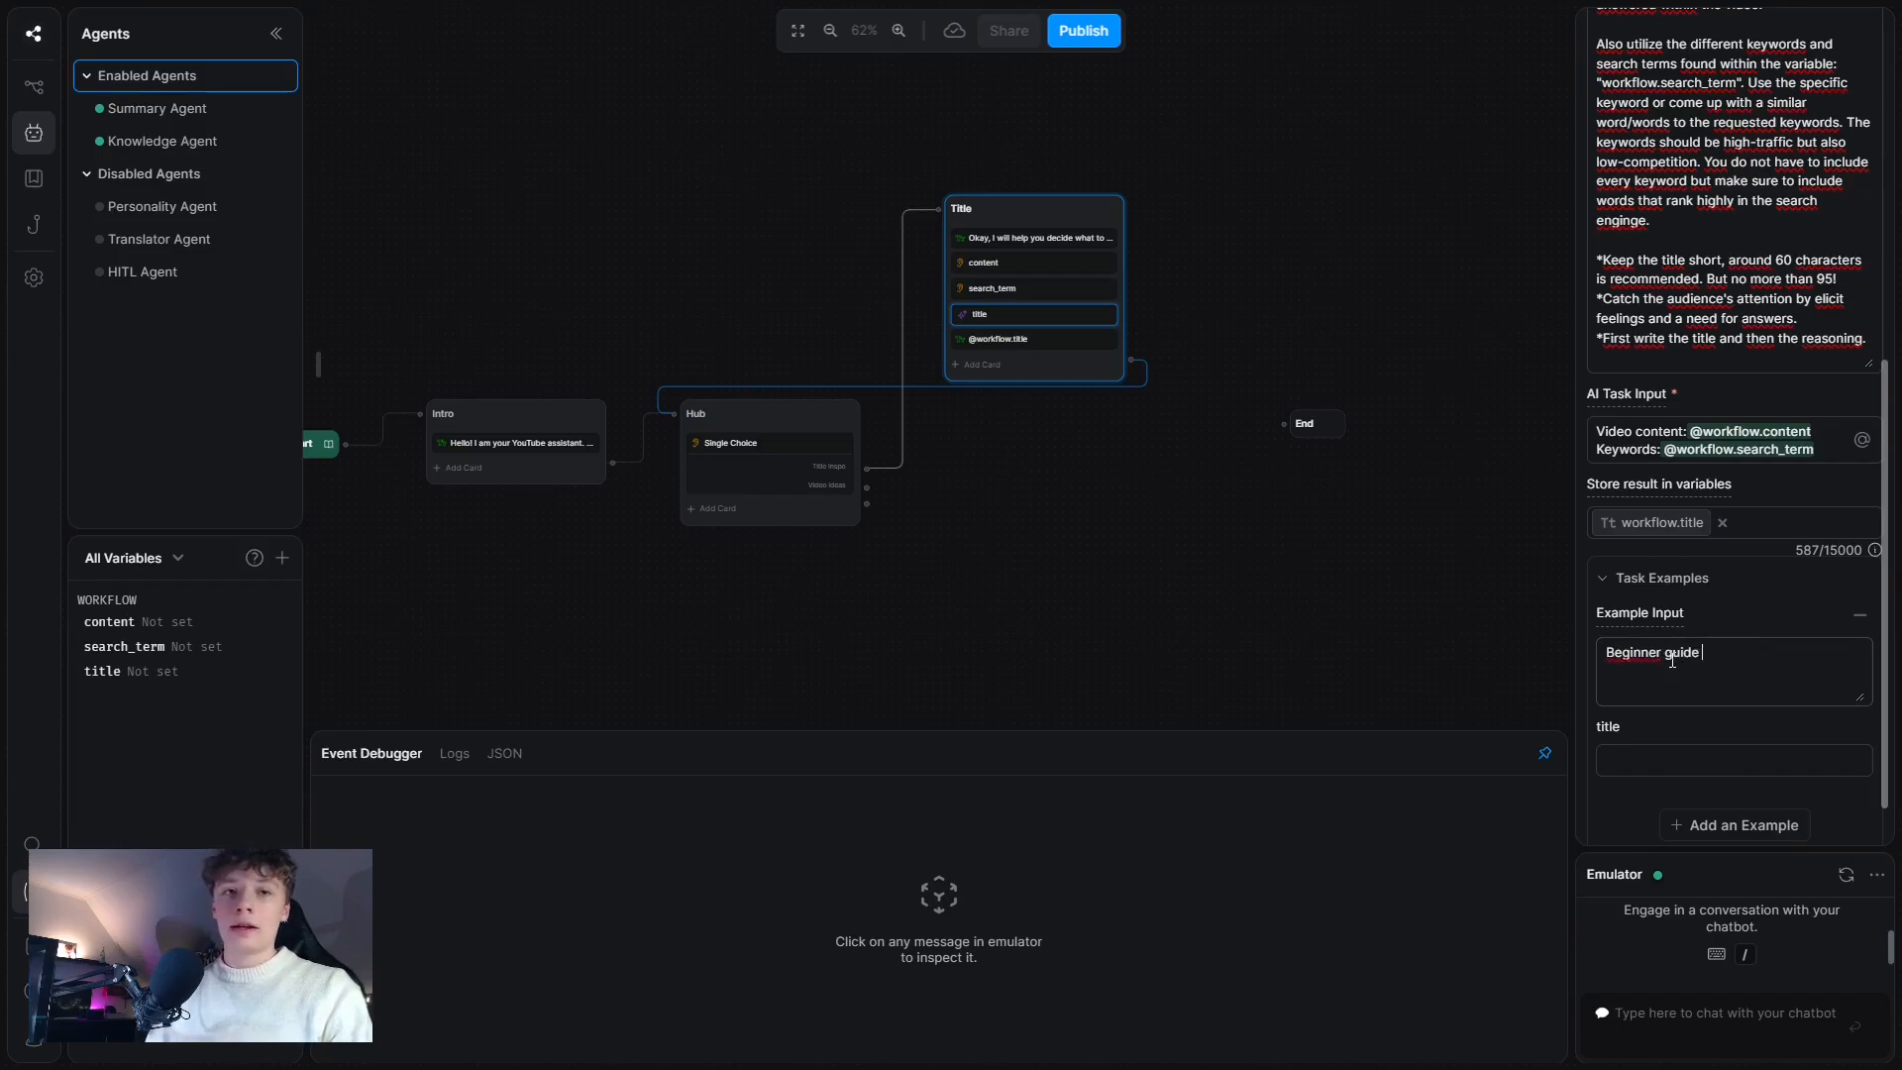
pyautogui.write('on how to st')
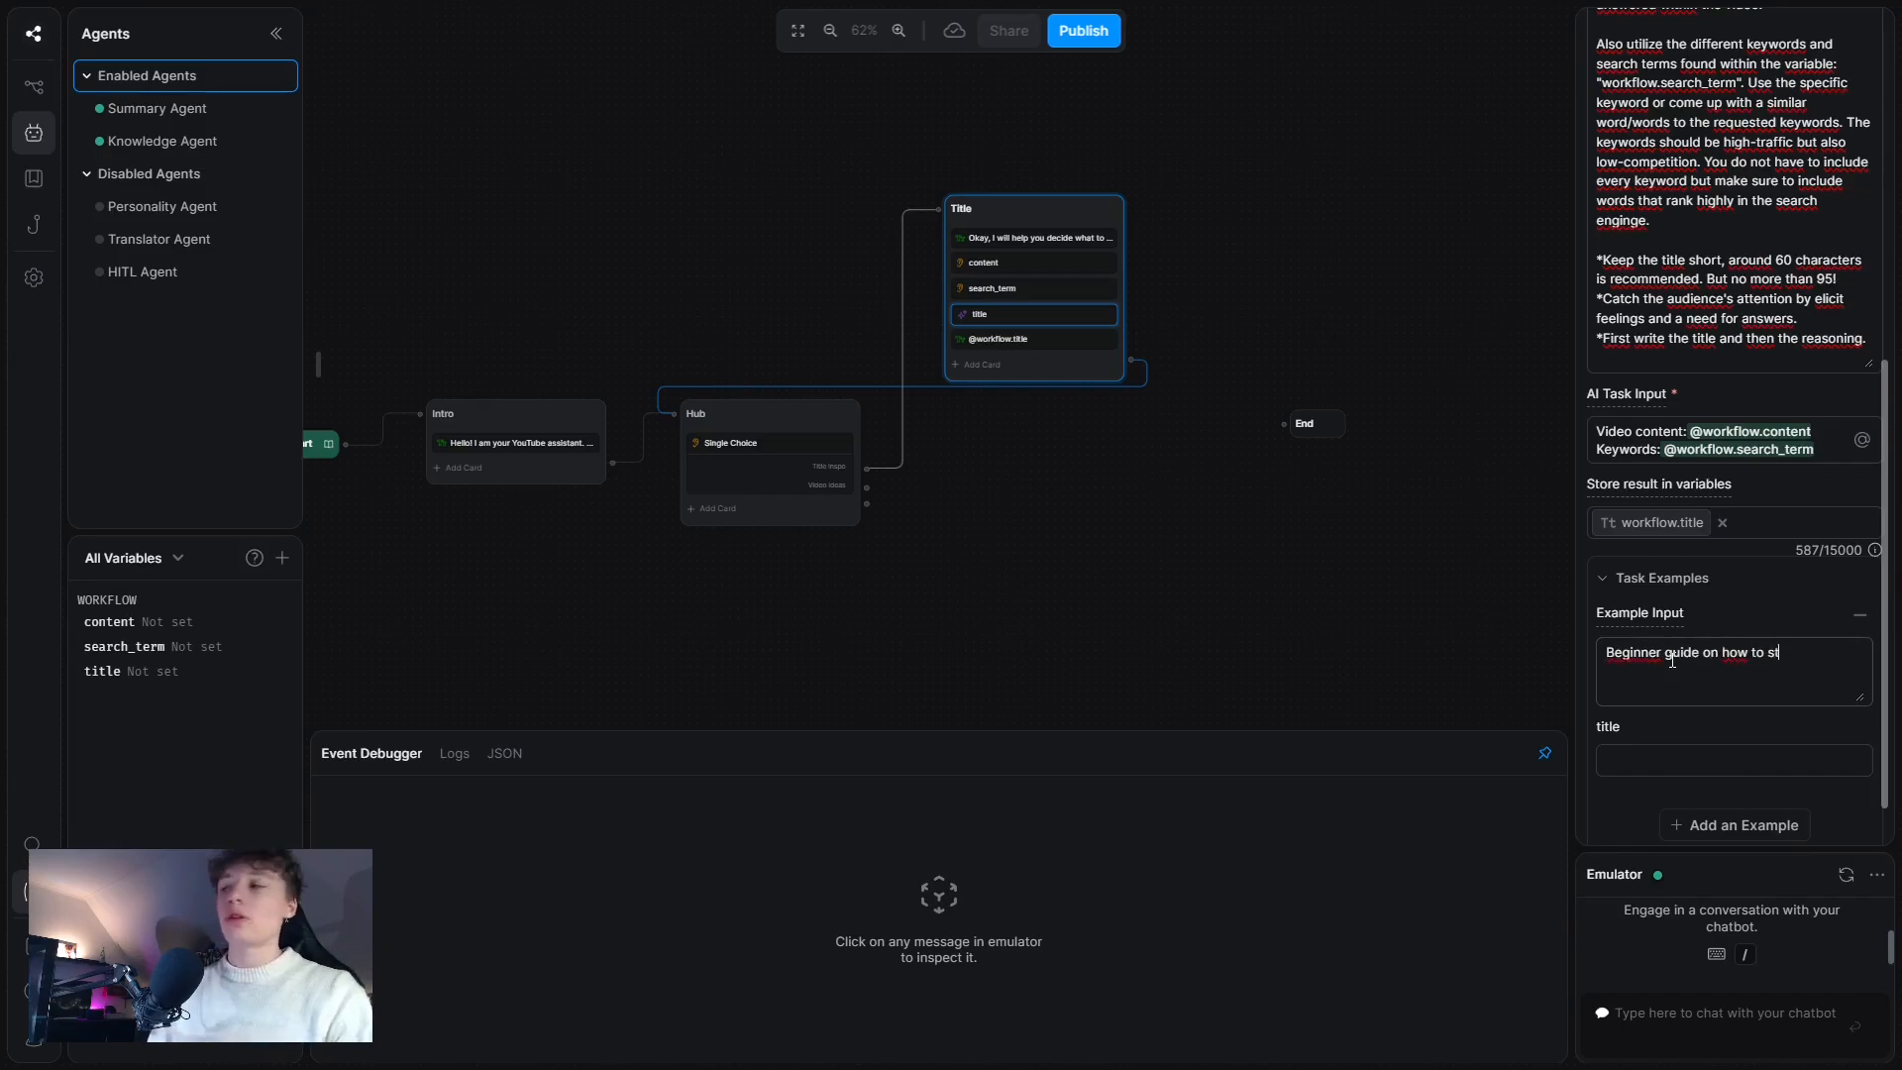
pyautogui.write('art buil')
pyautogui.write('din')
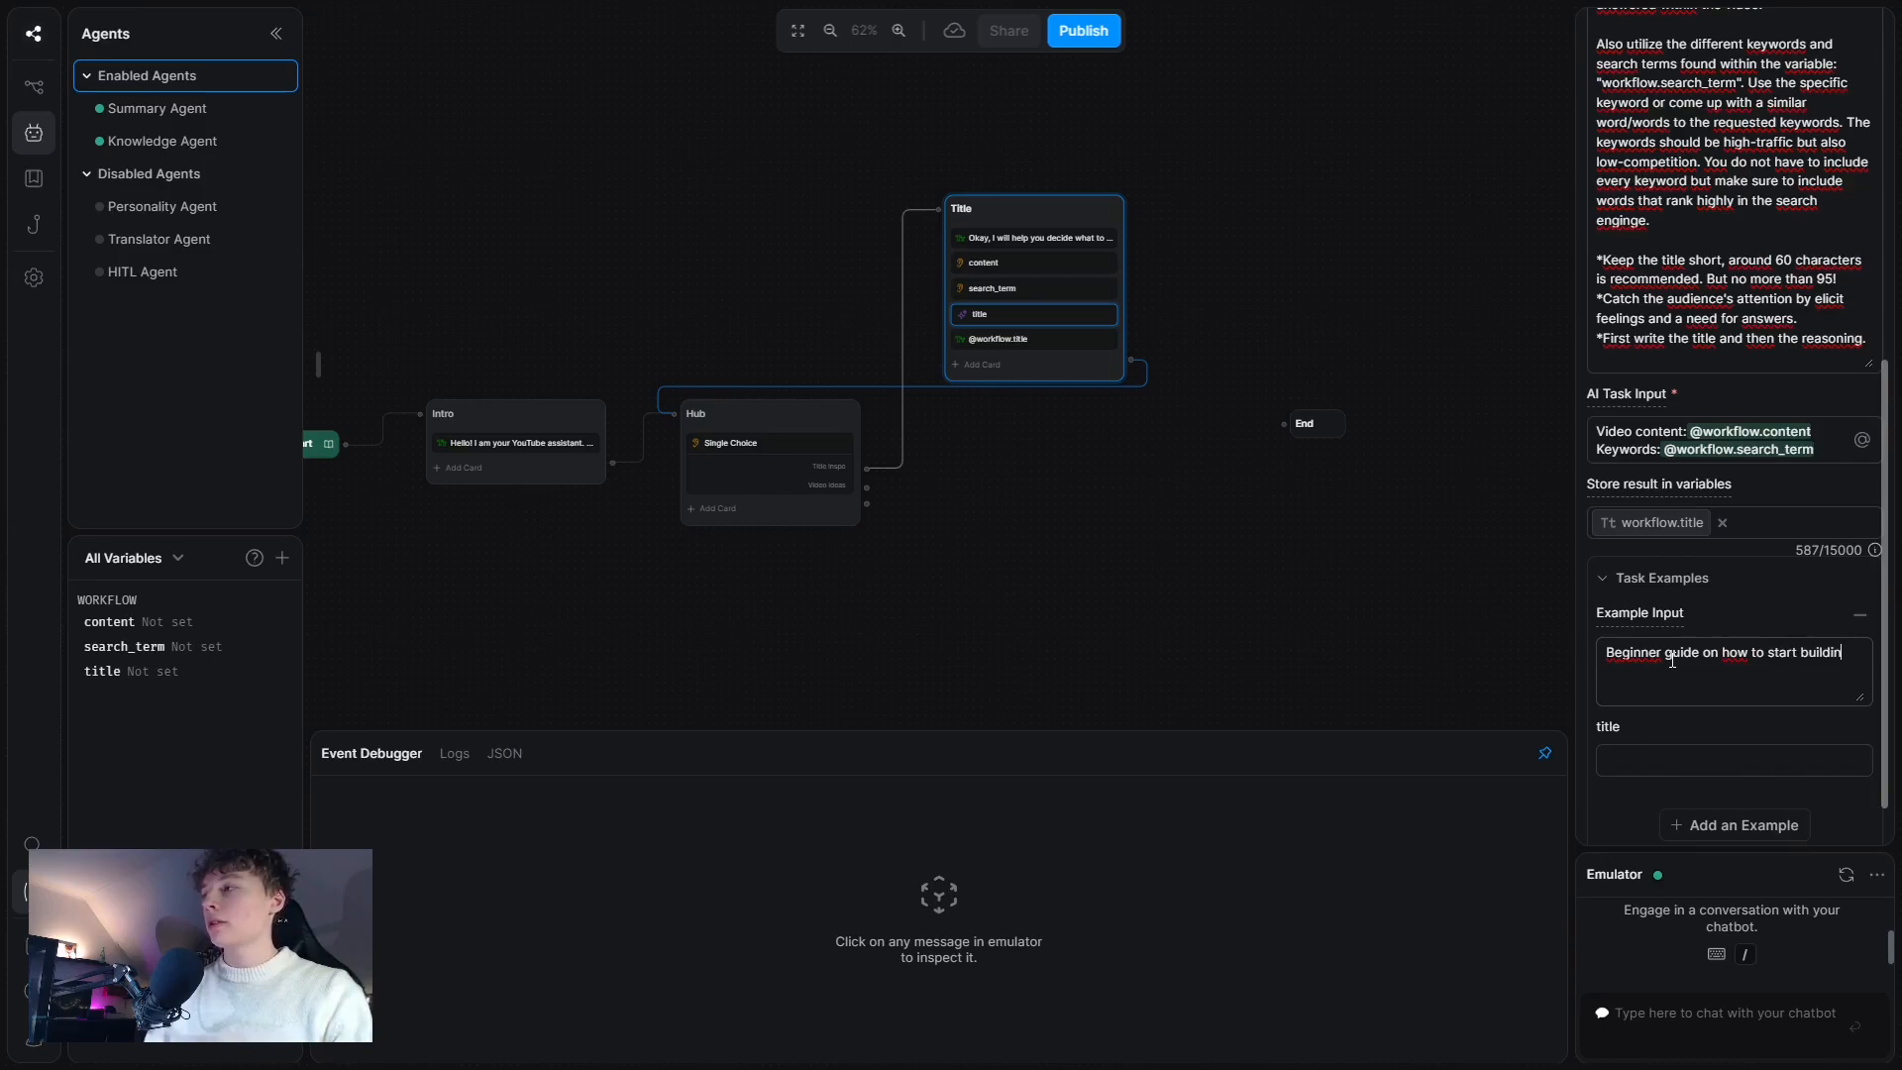
pyautogui.write('g chatbots on')
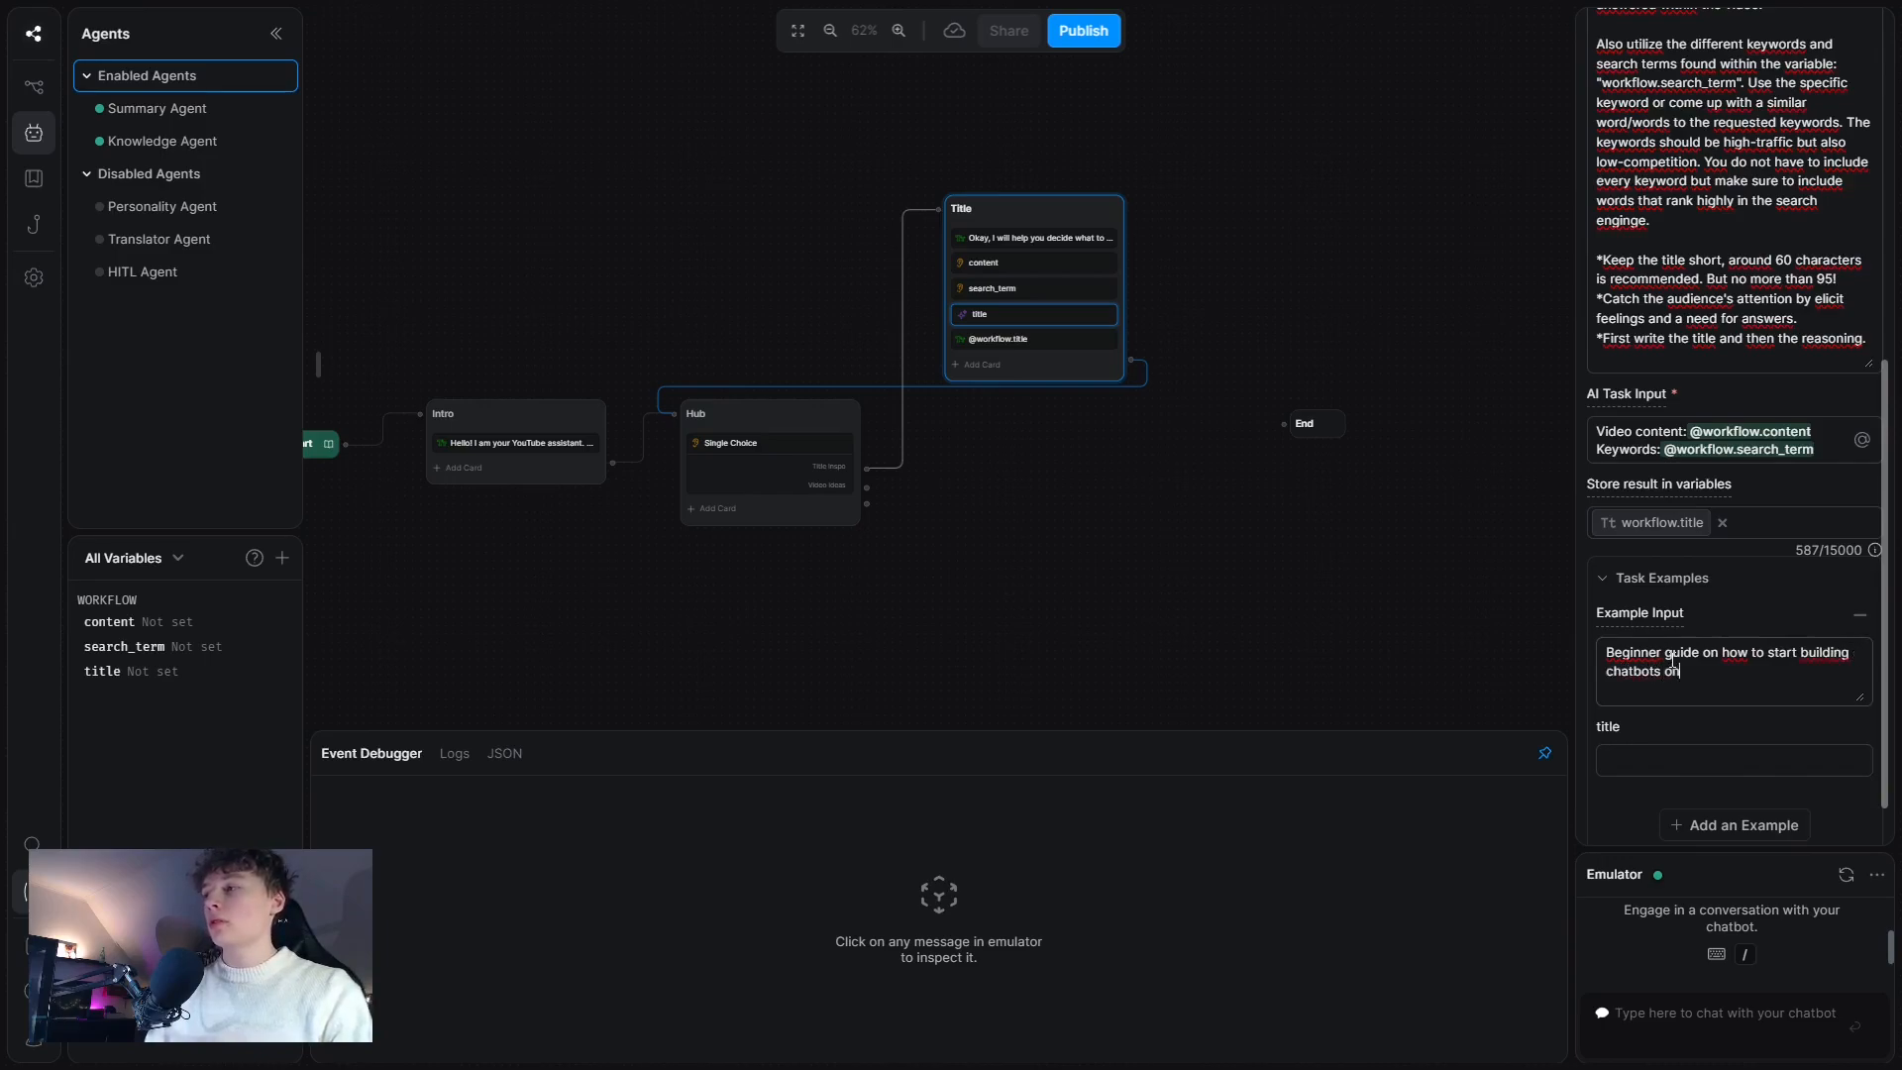
pyautogui.write(' Botpress')
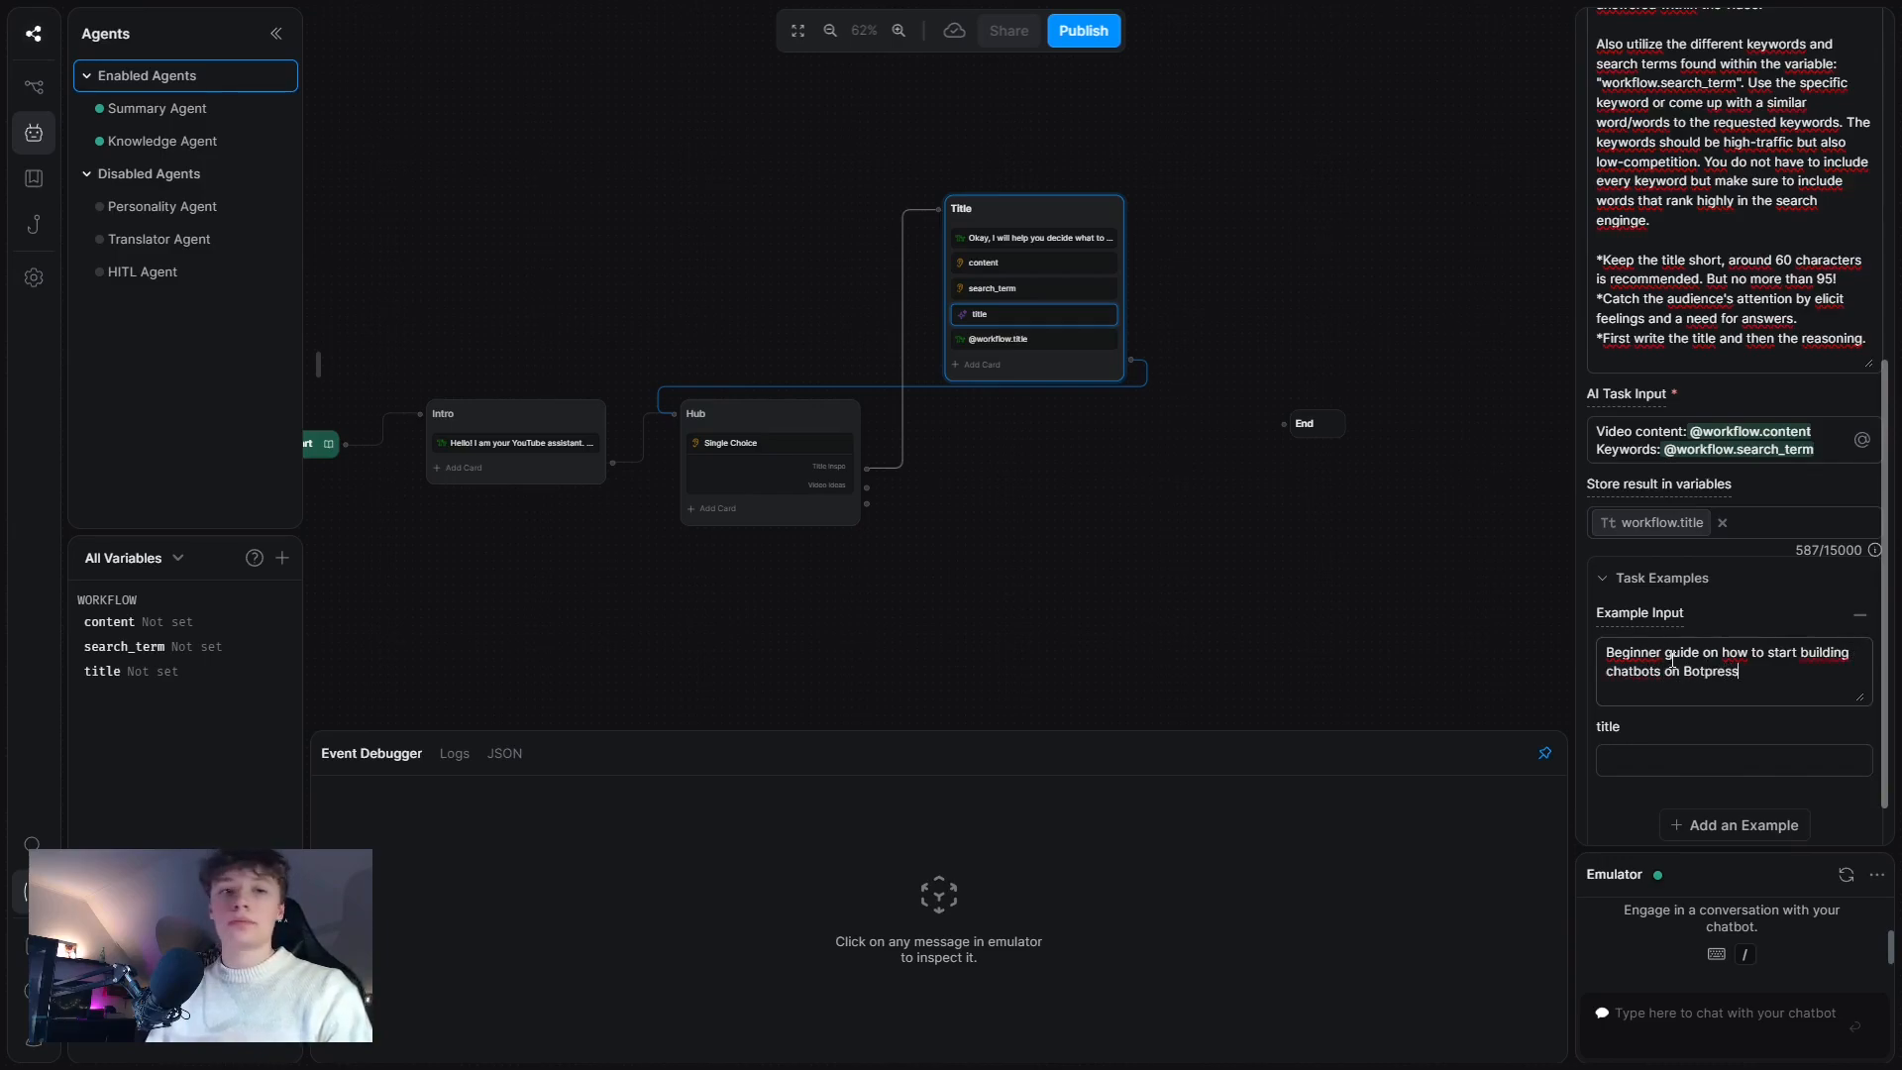
# - Append the keywords "Tutorial, chatbots, botpress, beginner." after the sentence in the title AI Task's example input
pyautogui.write('. Tu')
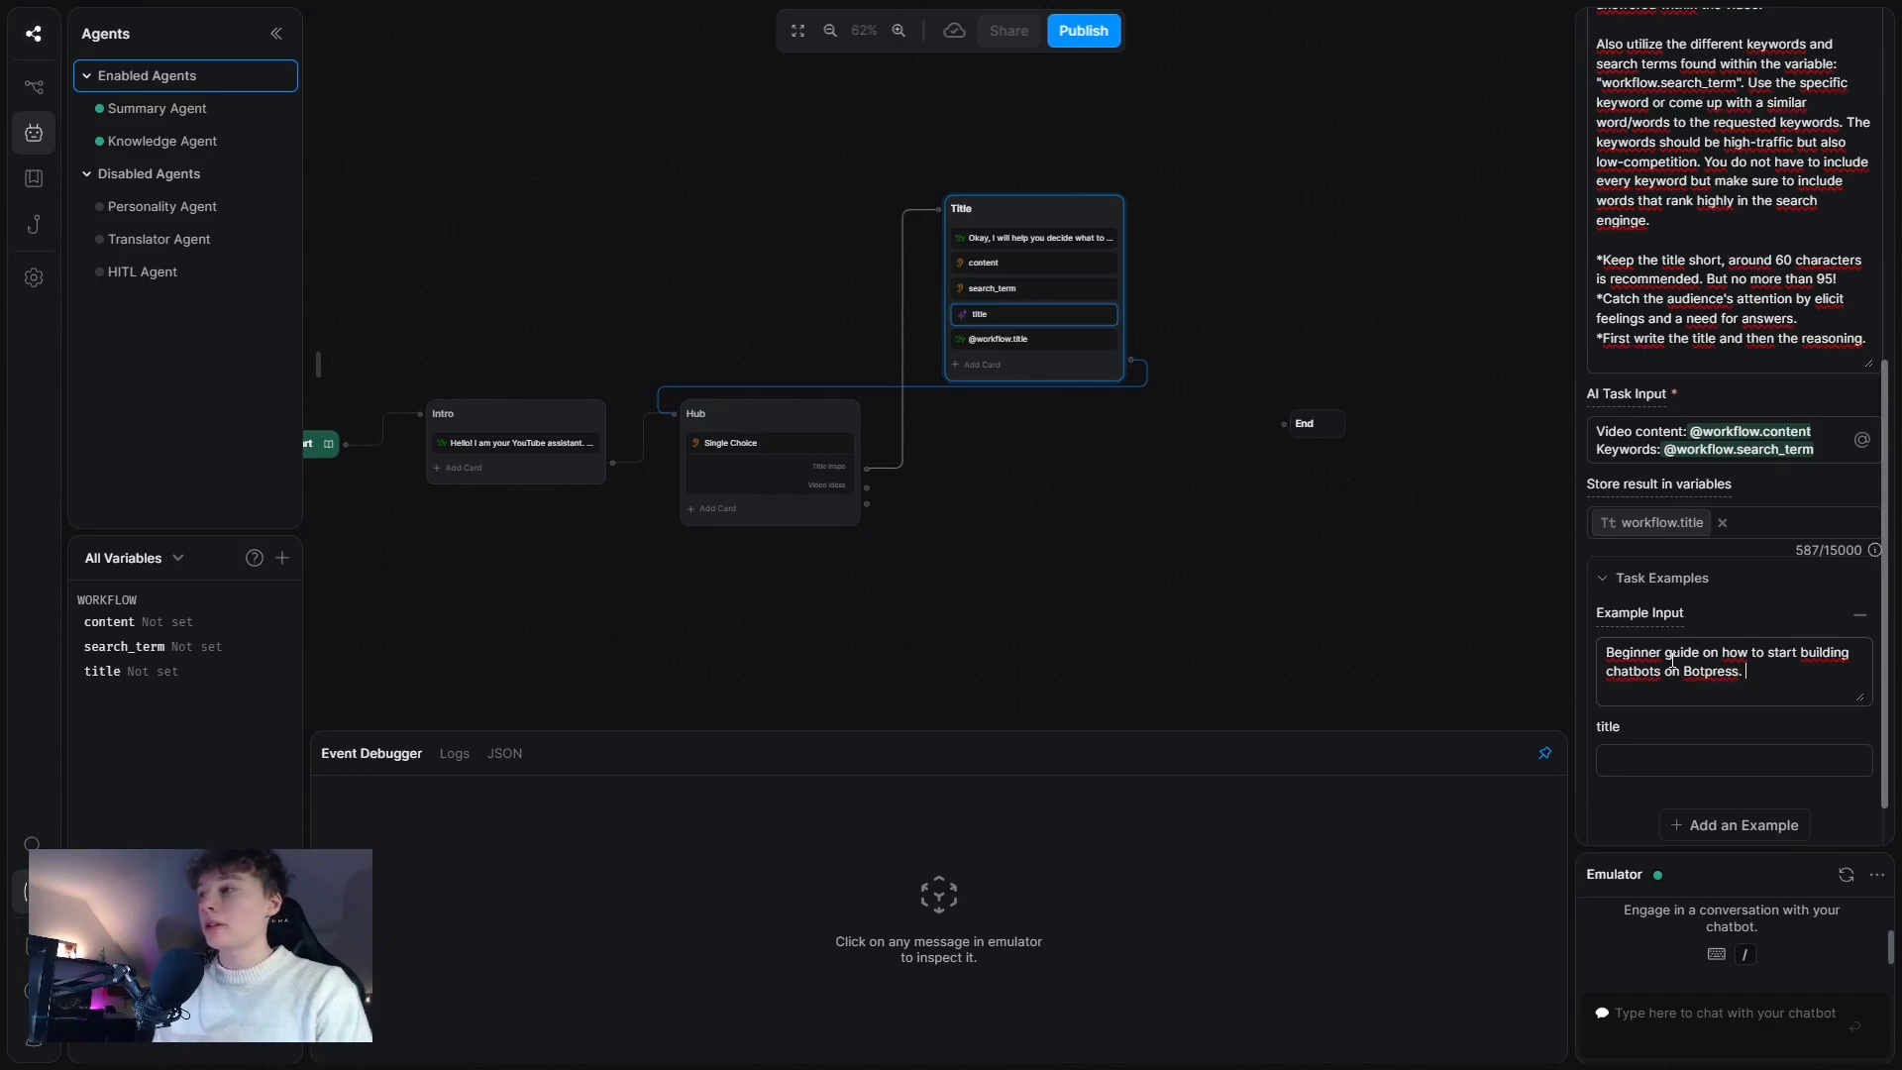
pyautogui.write('Tutorial')
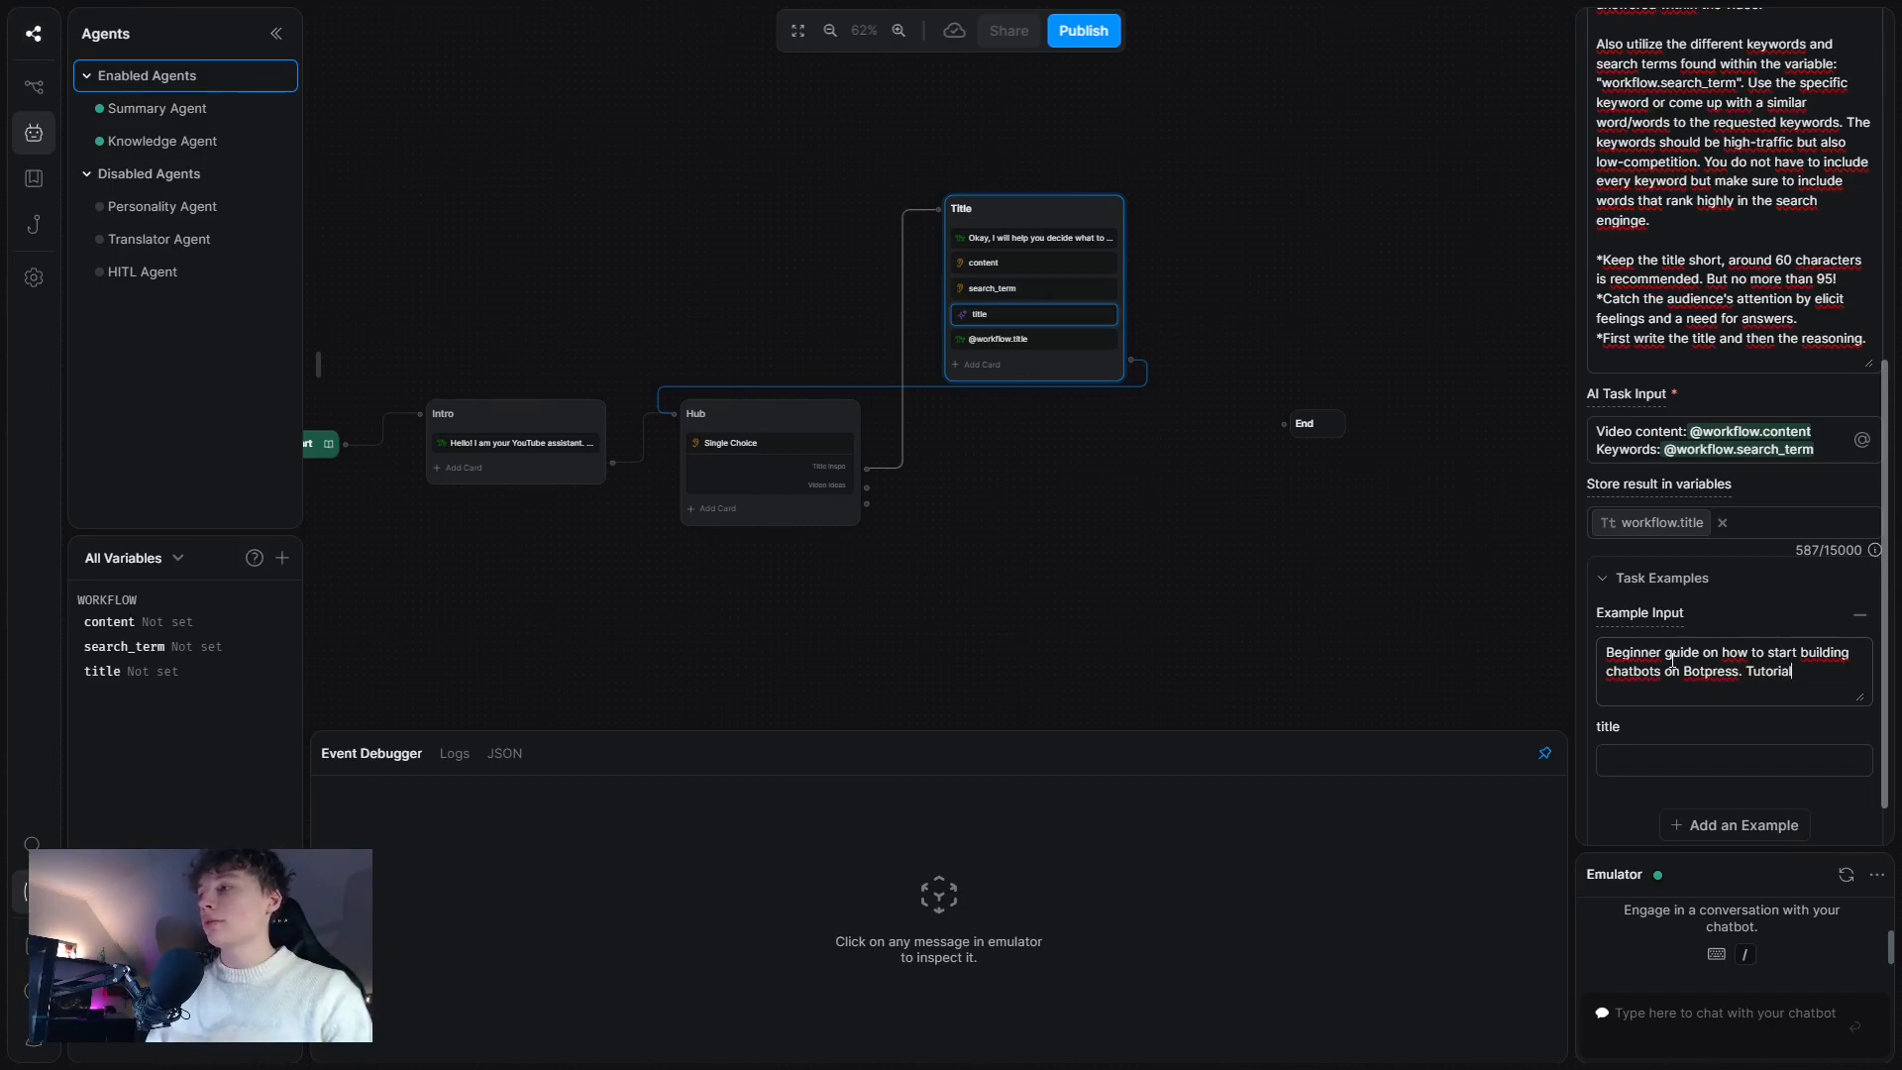
pyautogui.write(', chatbos,')
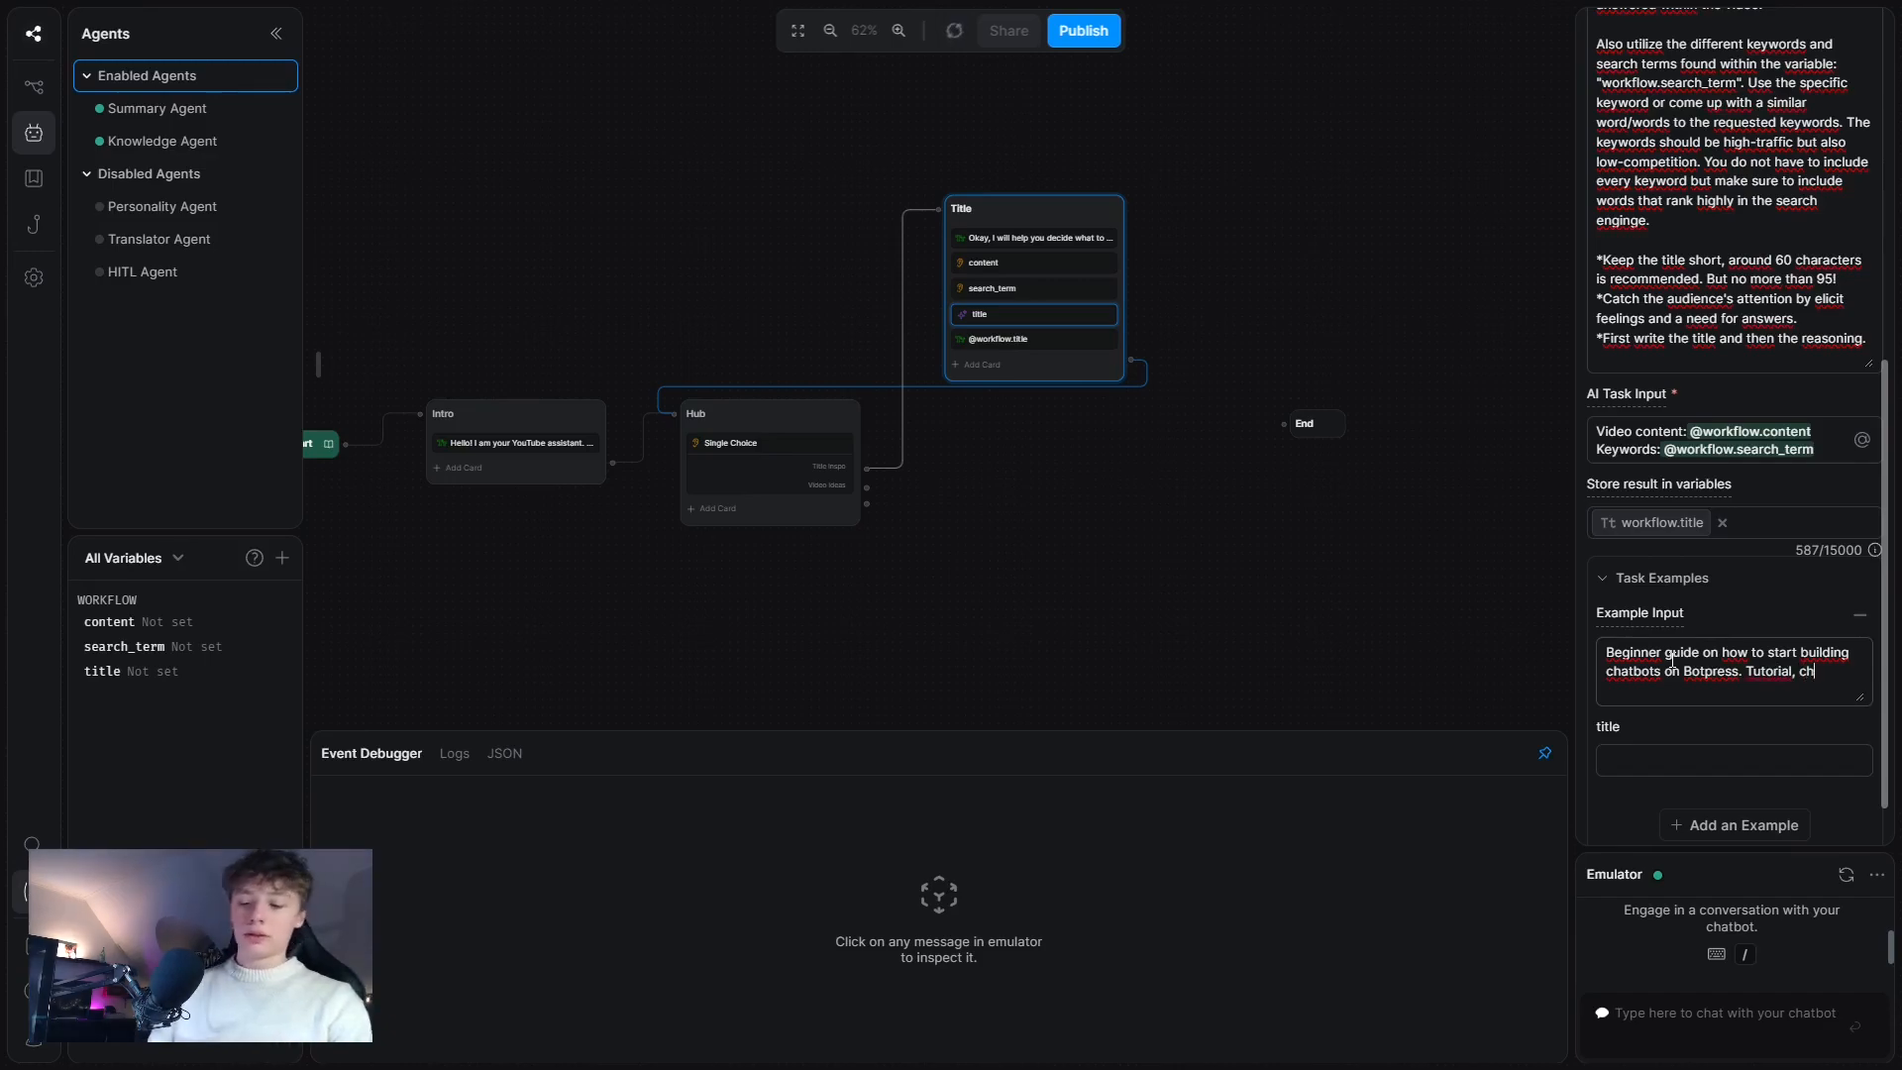
pyautogui.press('BackSpace')
pyautogui.write('ts,')
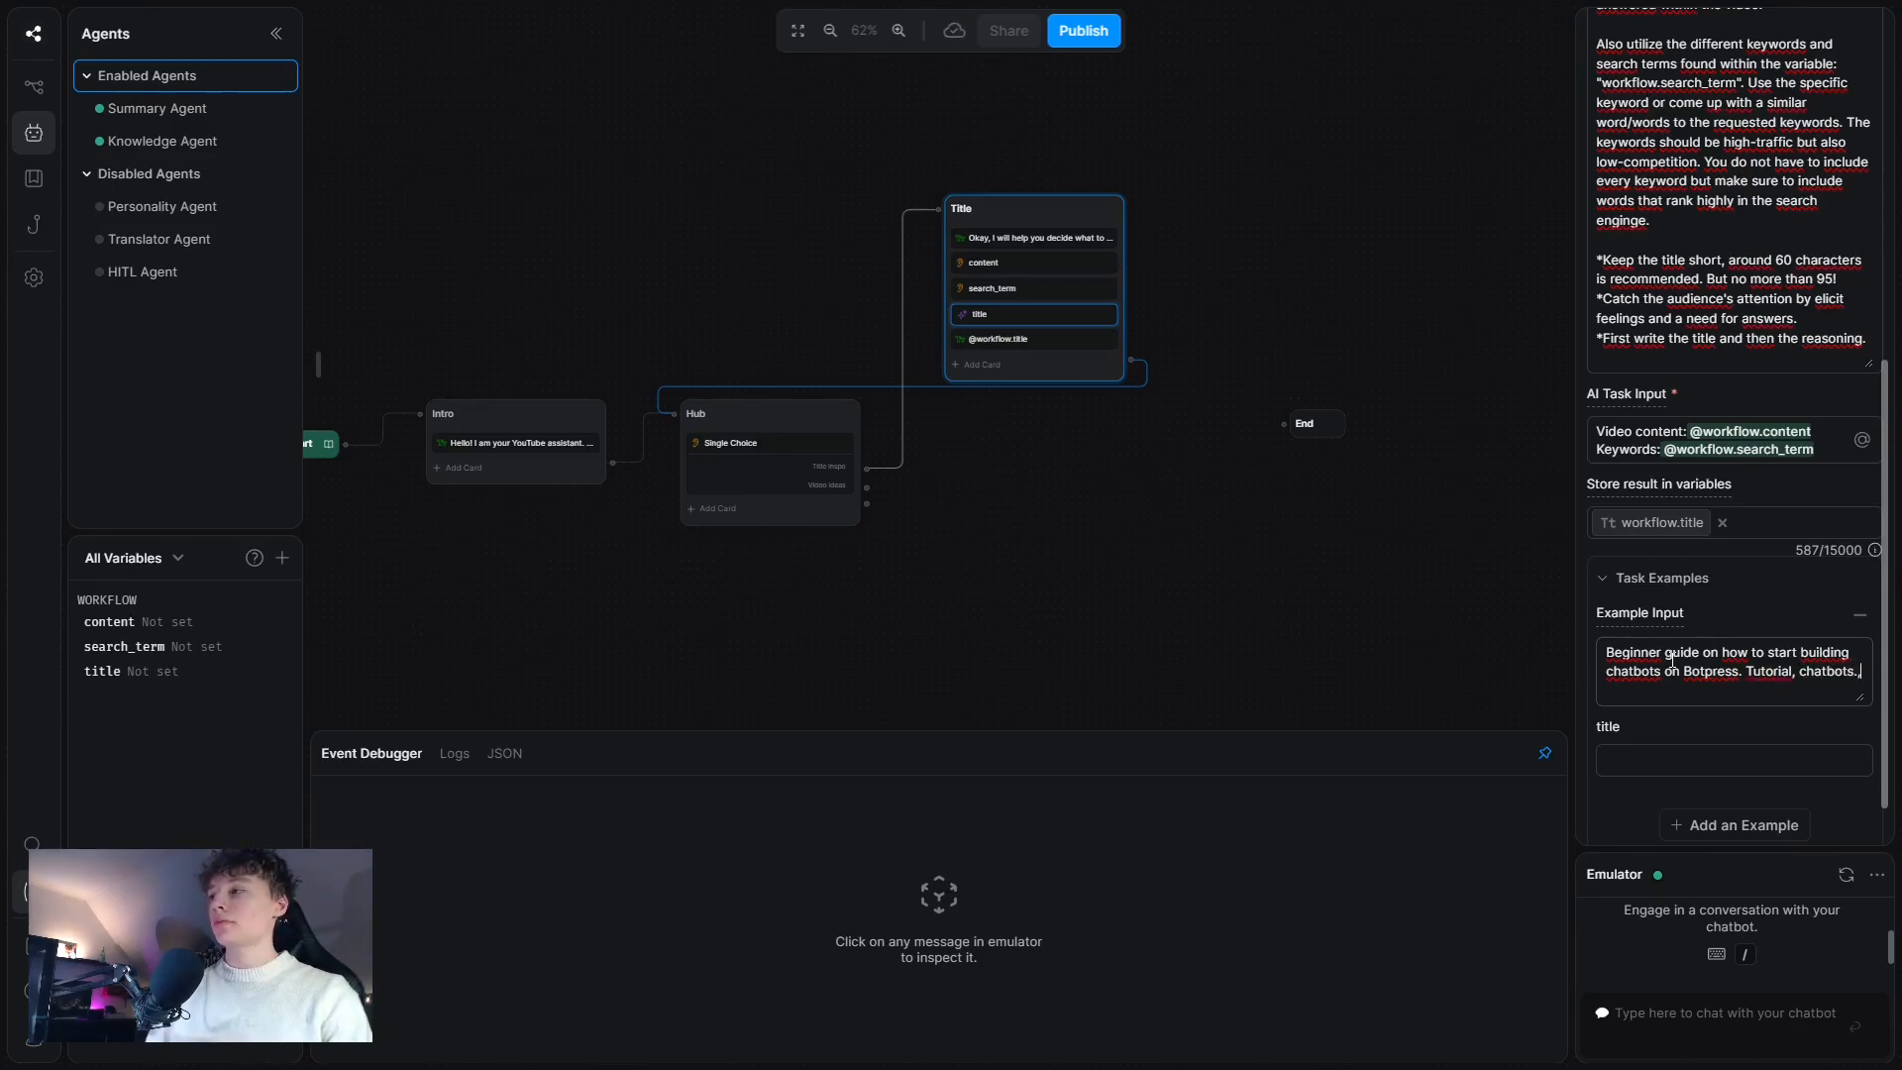
pyautogui.write(' botp')
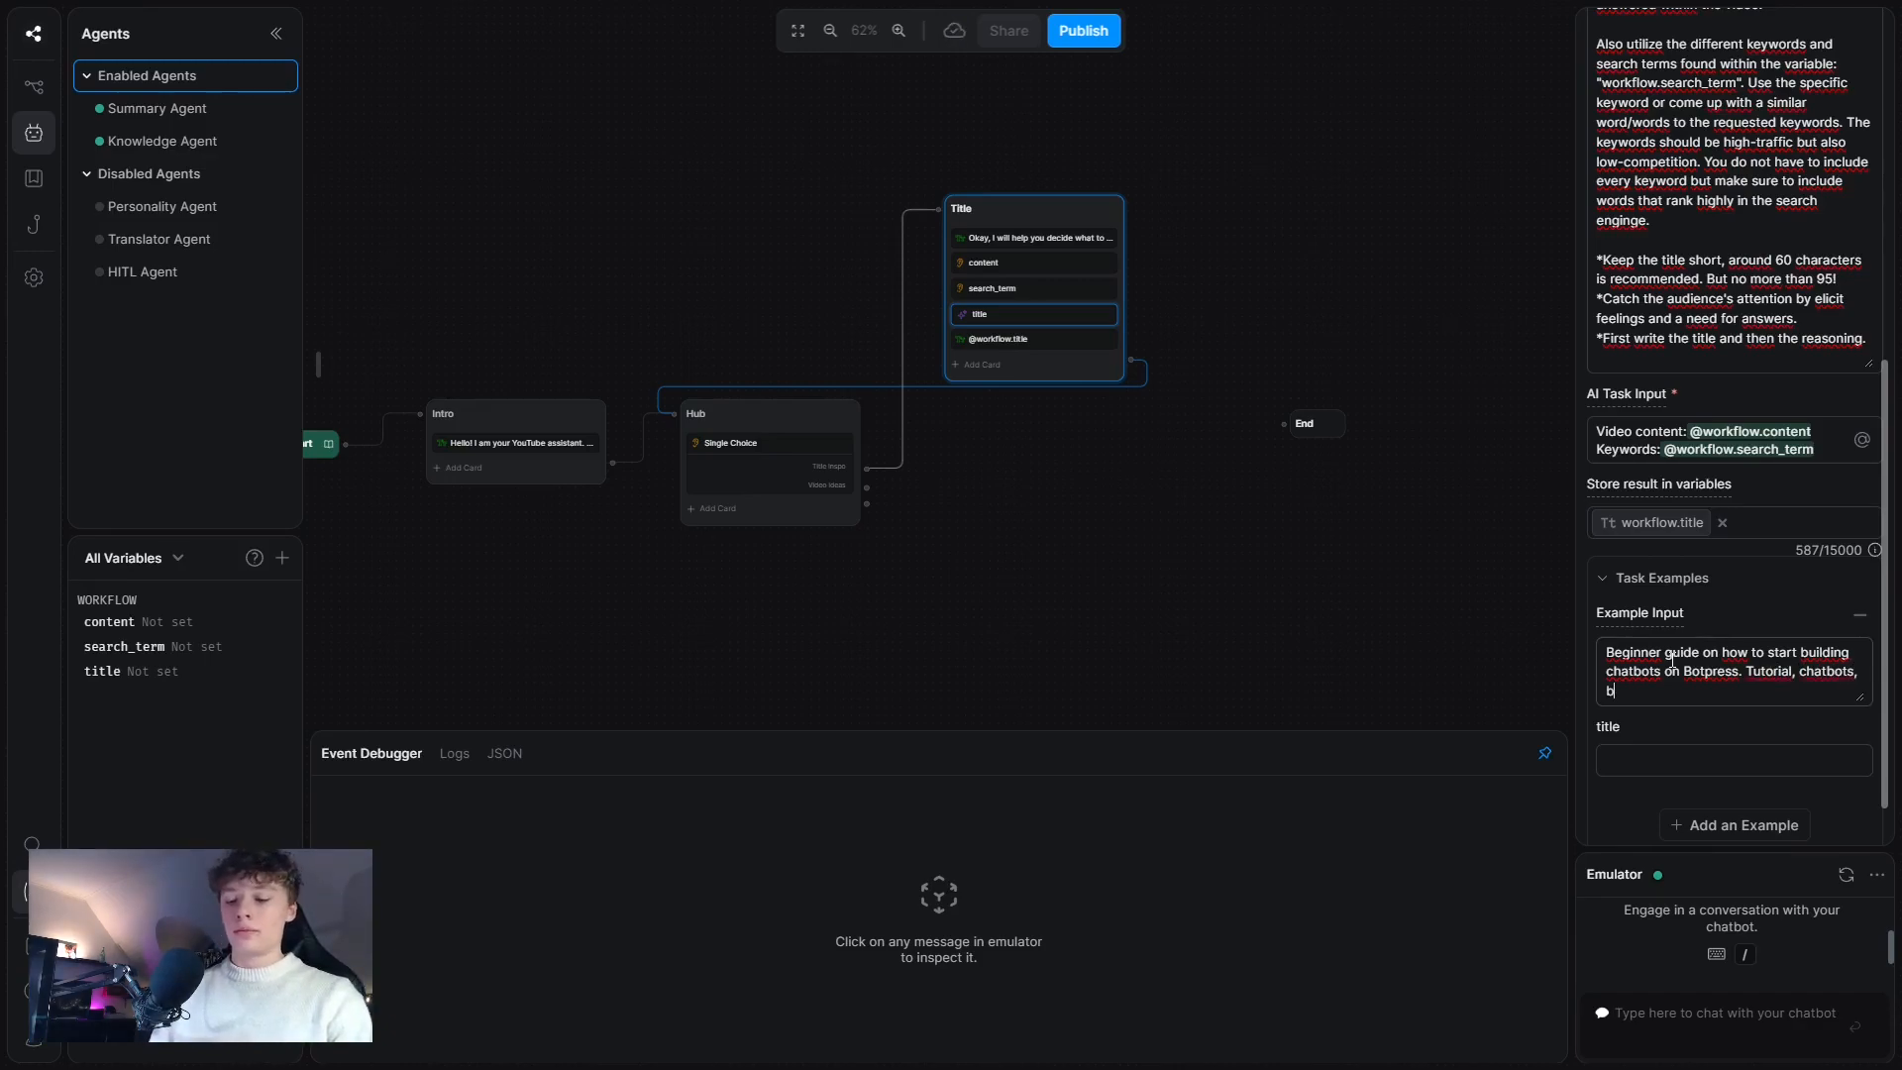
pyautogui.write('res')
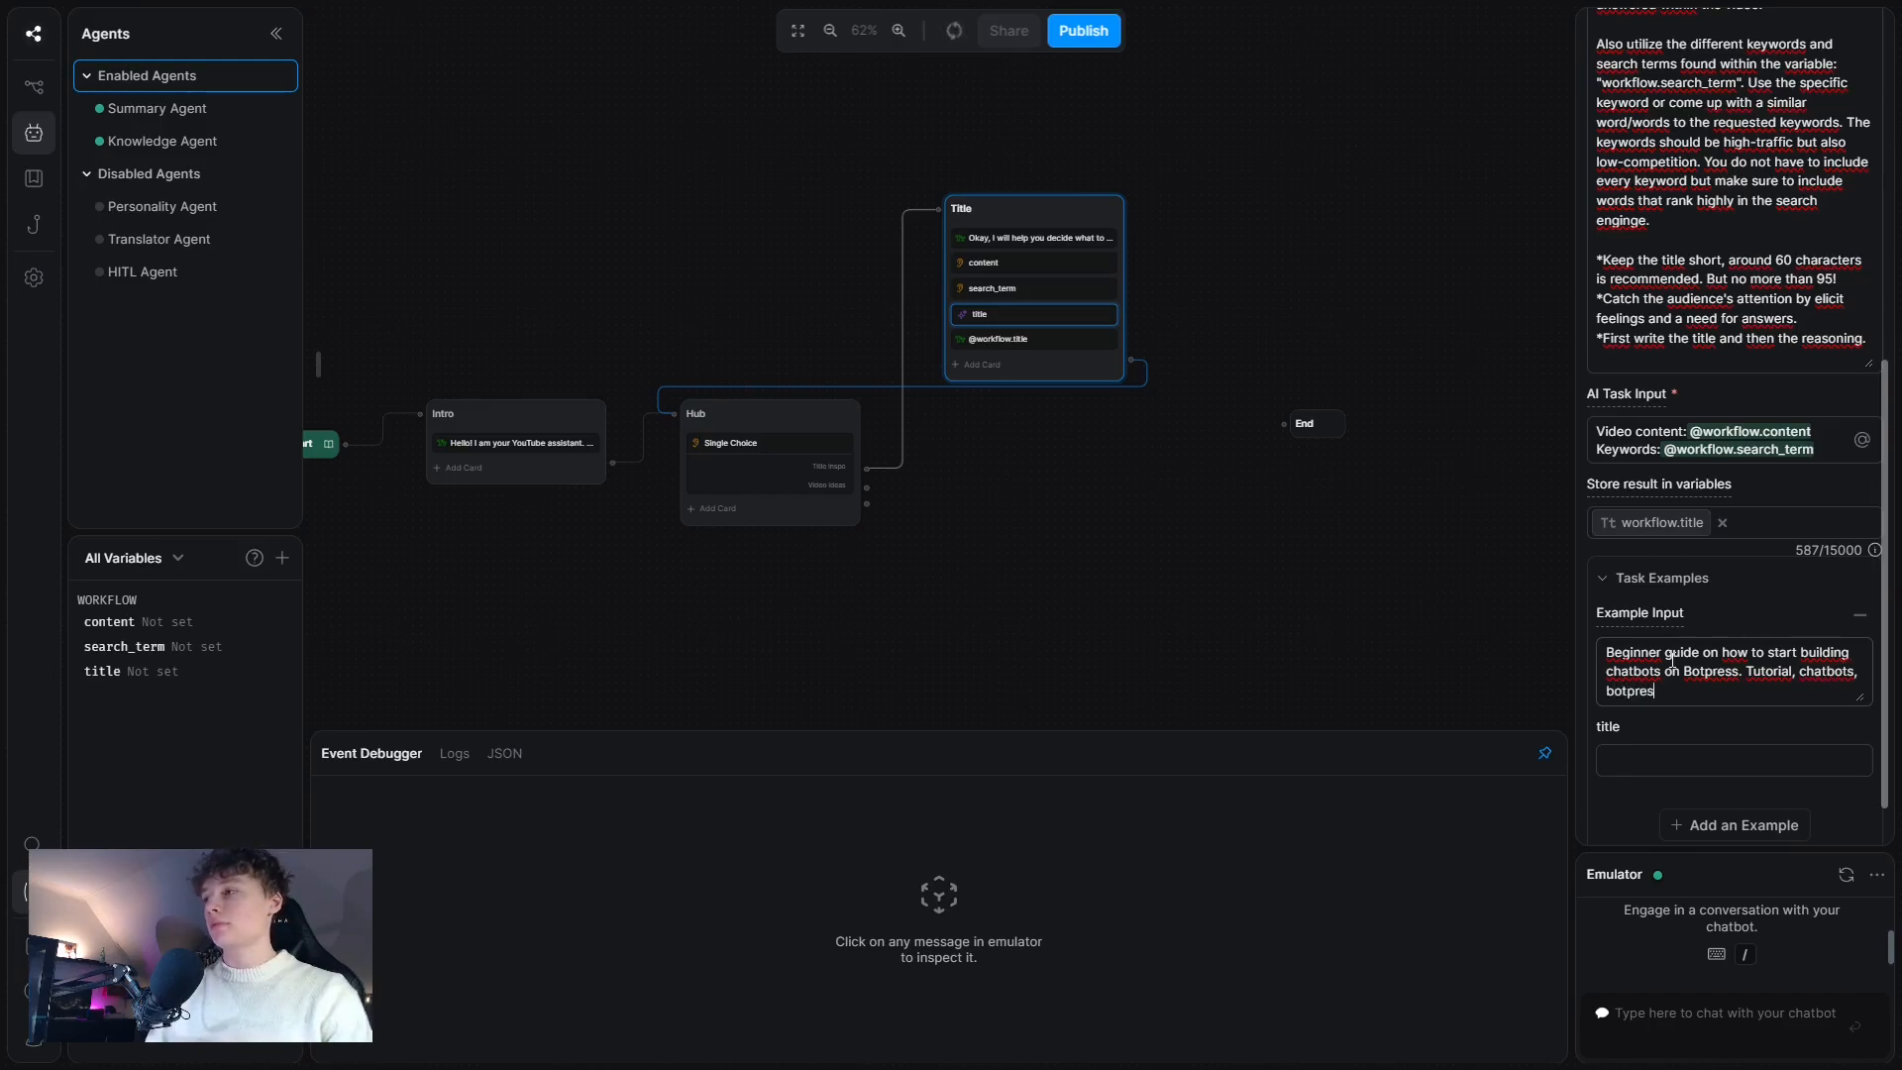
pyautogui.write('s, beginne')
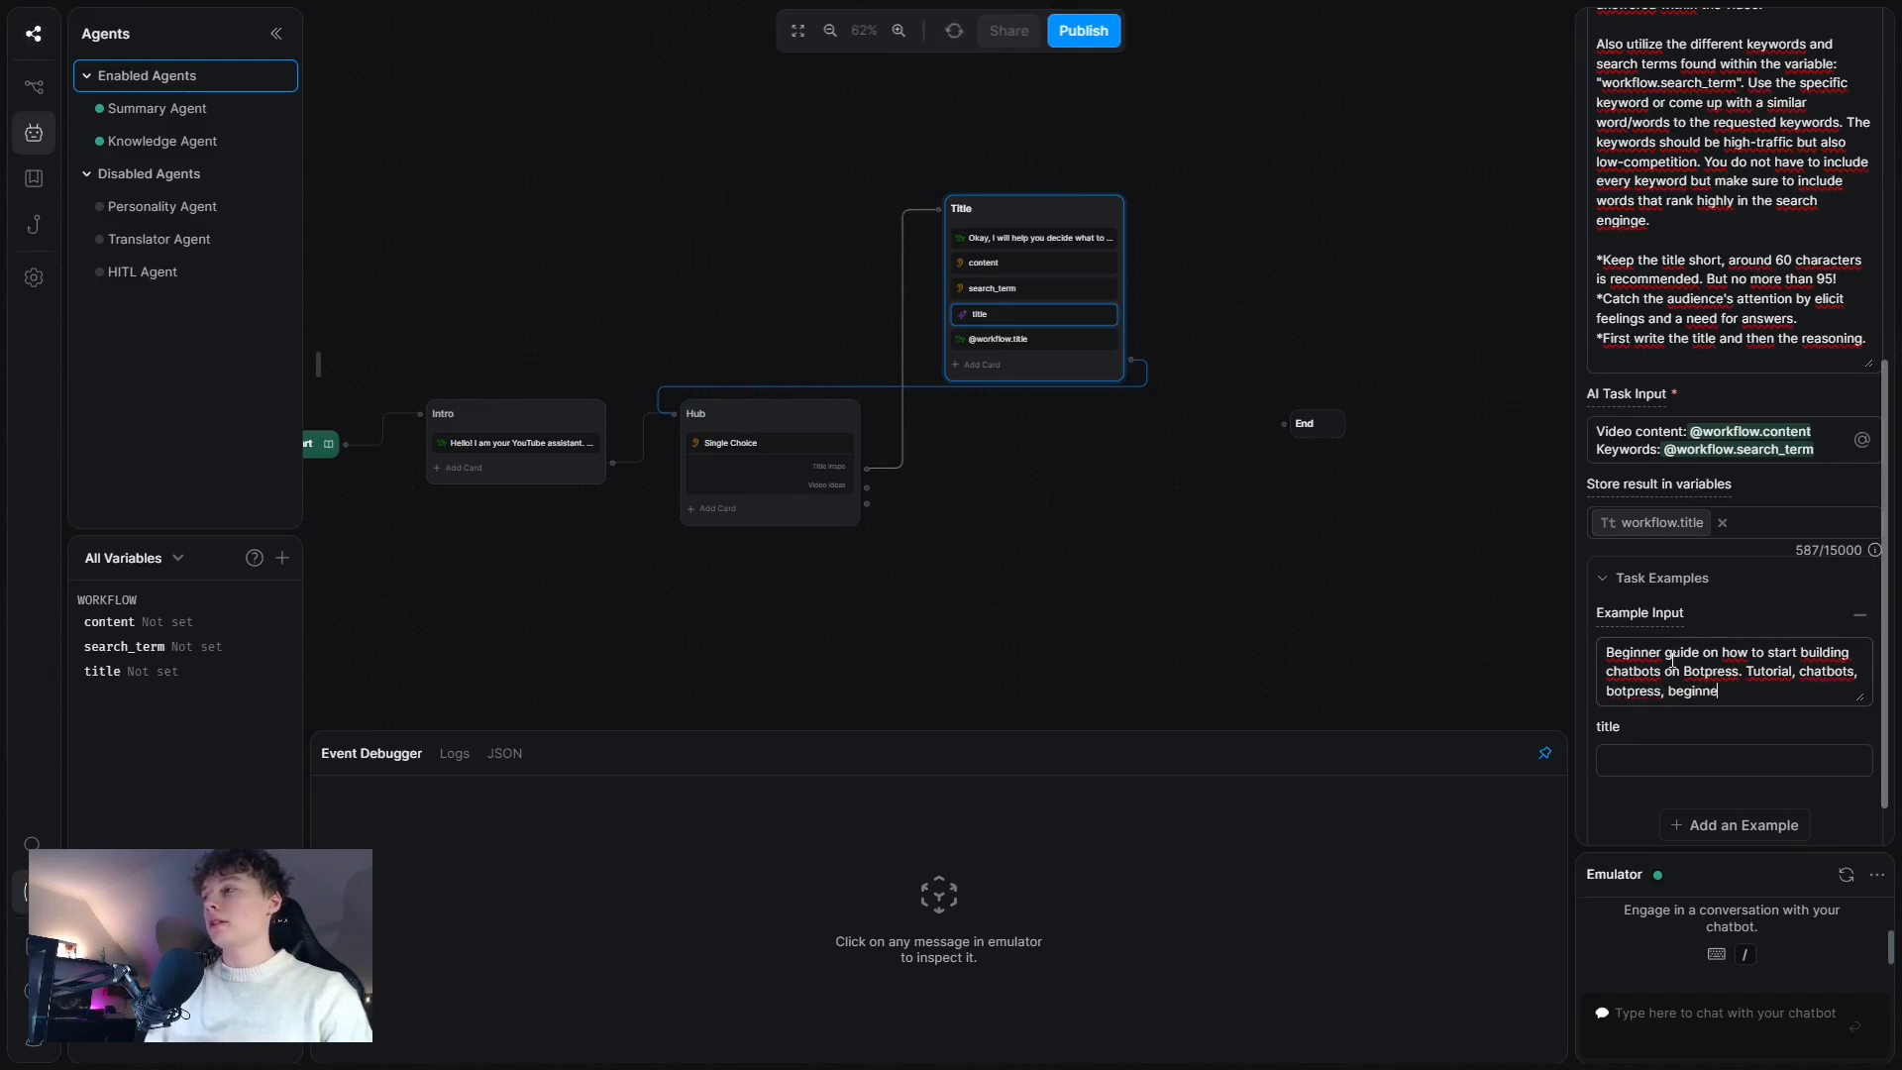
pyautogui.write('r.')
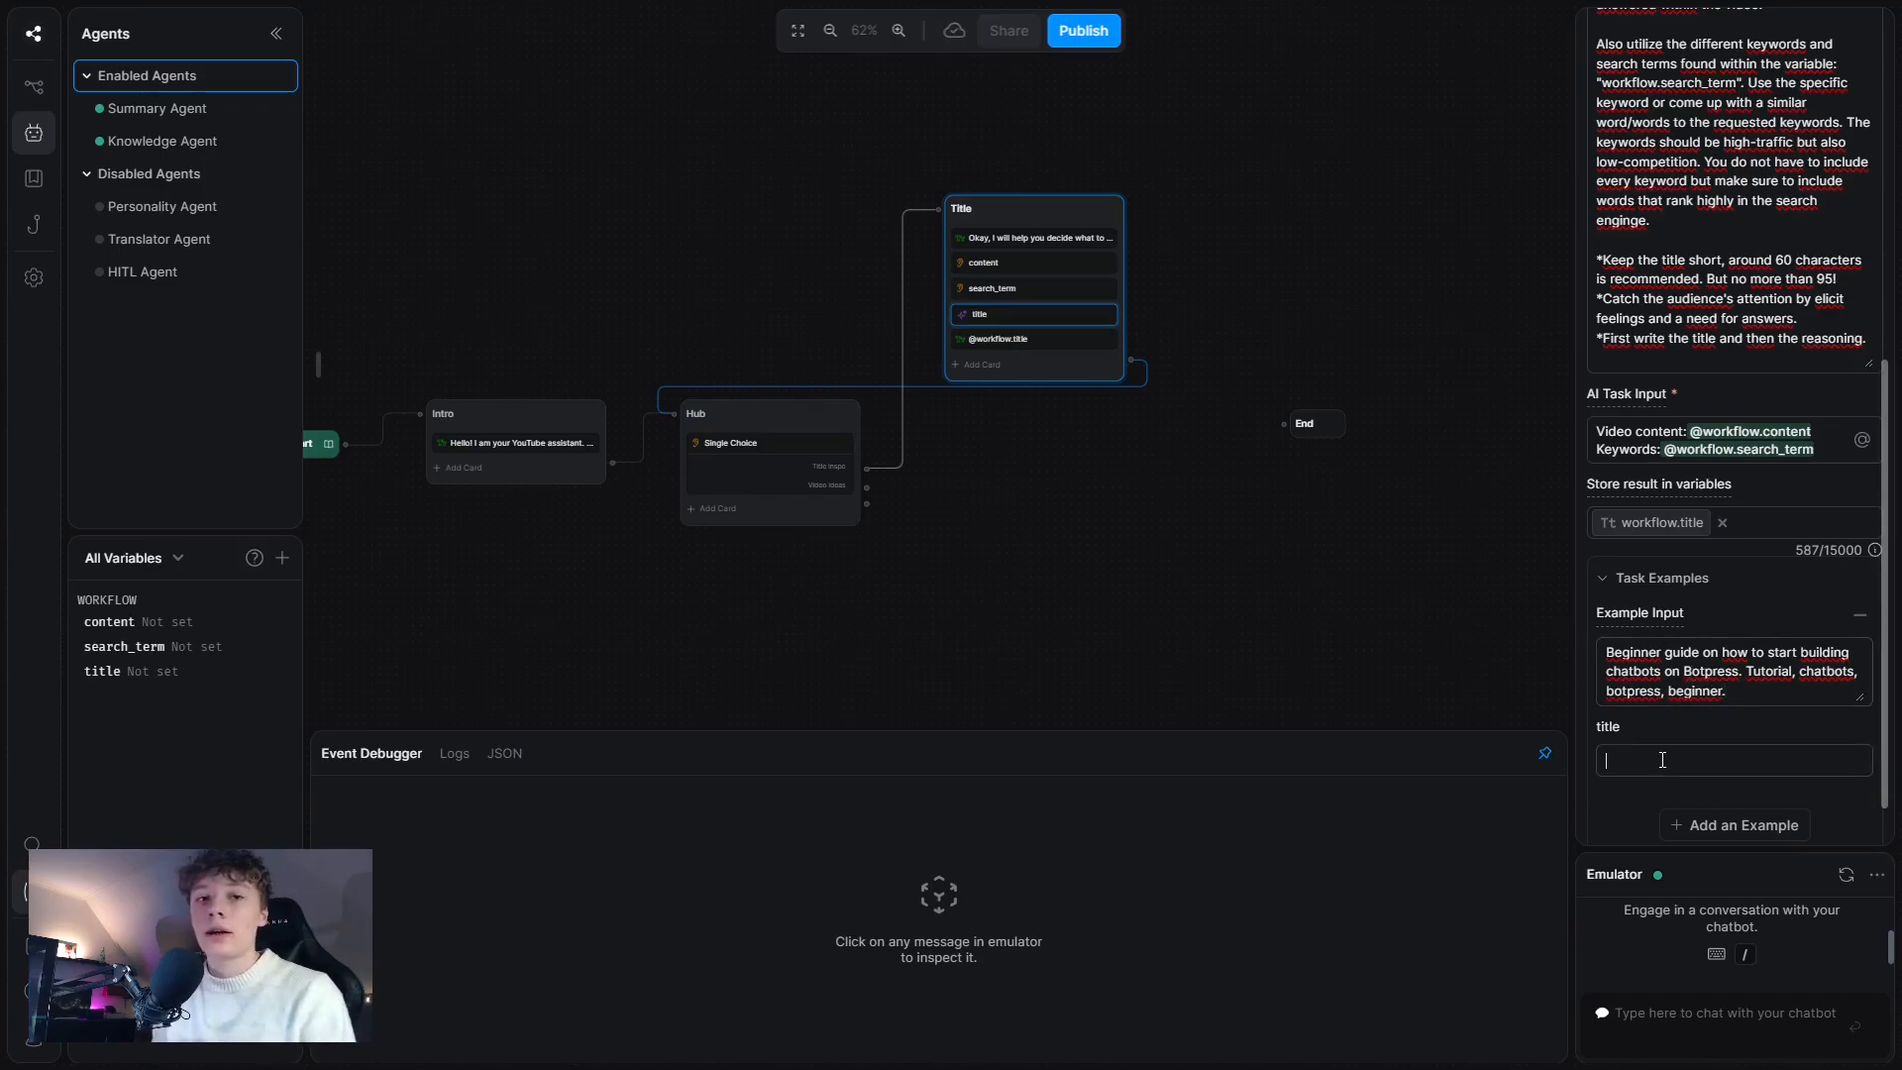
# - Set the example's title to "1. How to Start Building Chatbots: a Guide to Botpress, 2. Chatbot Development for Beginners Using Botpress, 3. Build a Botpress Chatbot in Under 20 minutes - Botpress Guide"
pyautogui.write('1')
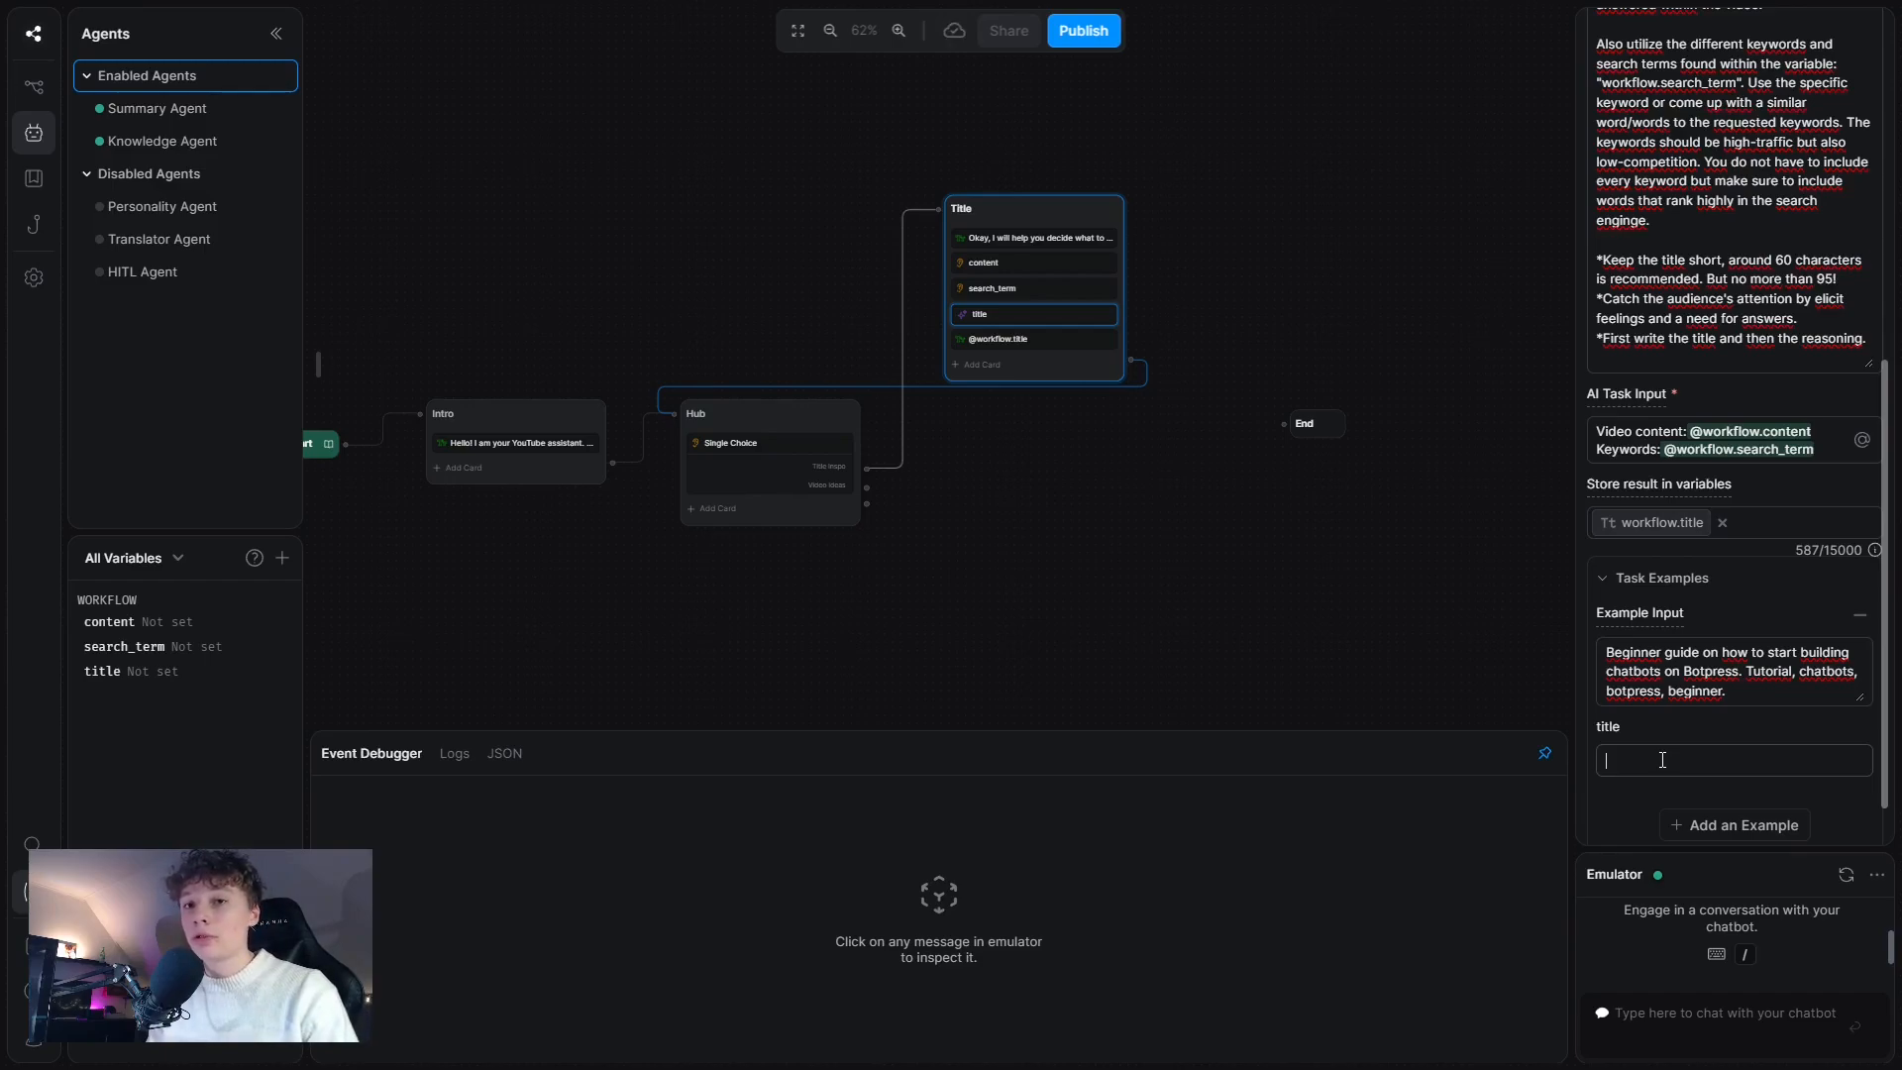
pyautogui.write('1. How to Start Building Chatbots: a Guide to Botpress, 2. Chatbot Development for Beginners Using Botpress, 3. Build a Botpress Chatbot in Under 20 minutes - Botpress Guide')
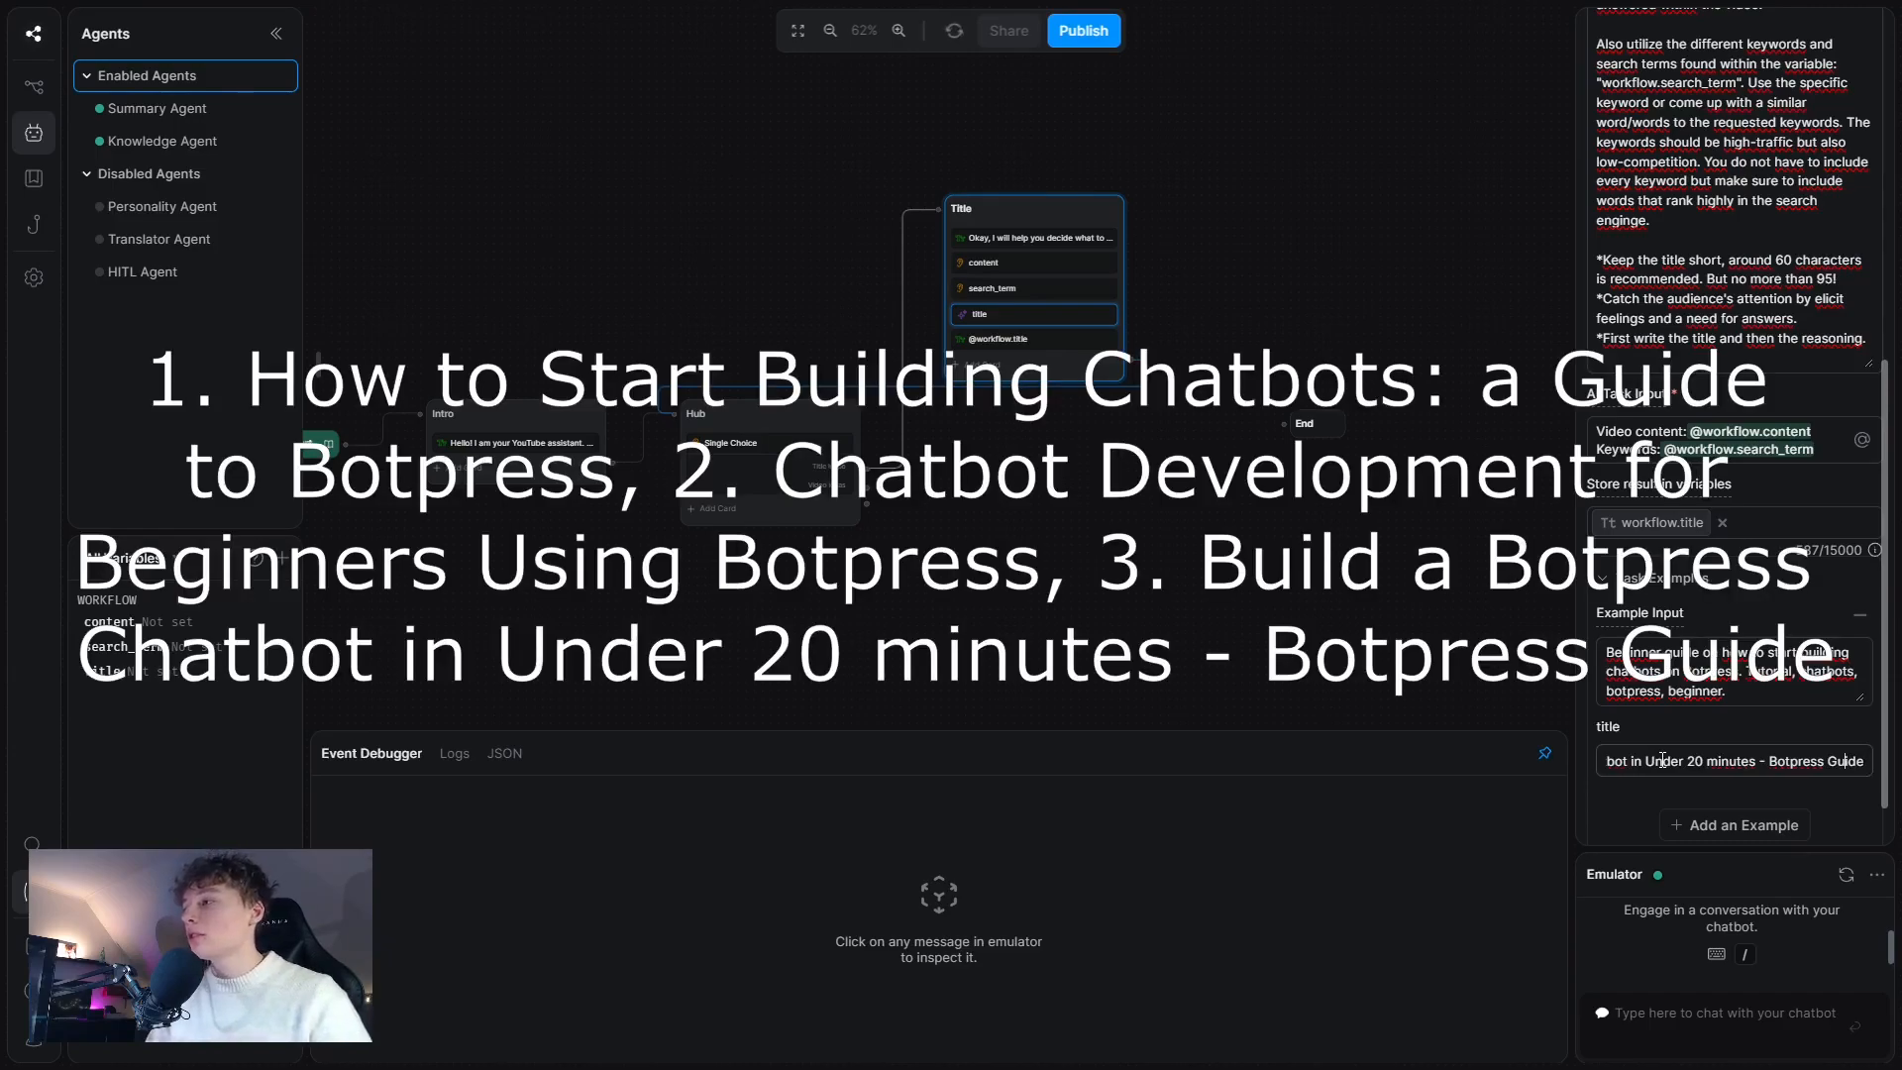
# - Read back through the three example titles in the task example, from the last one to the first
pyautogui.press('Left')
pyautogui.press('Left')
pyautogui.press('Left')
pyautogui.press('Left')
pyautogui.press('Left')
pyautogui.press('Left')
pyautogui.press('Left')
pyautogui.press('Left')
pyautogui.press('Left')
pyautogui.press('Left')
pyautogui.press('Left')
pyautogui.press('Left')
pyautogui.press('Left')
pyautogui.press('Left')
pyautogui.press('Left')
pyautogui.press('Left')
pyautogui.press('Left')
pyautogui.press('Left')
pyautogui.press('Left')
pyautogui.press('Left')
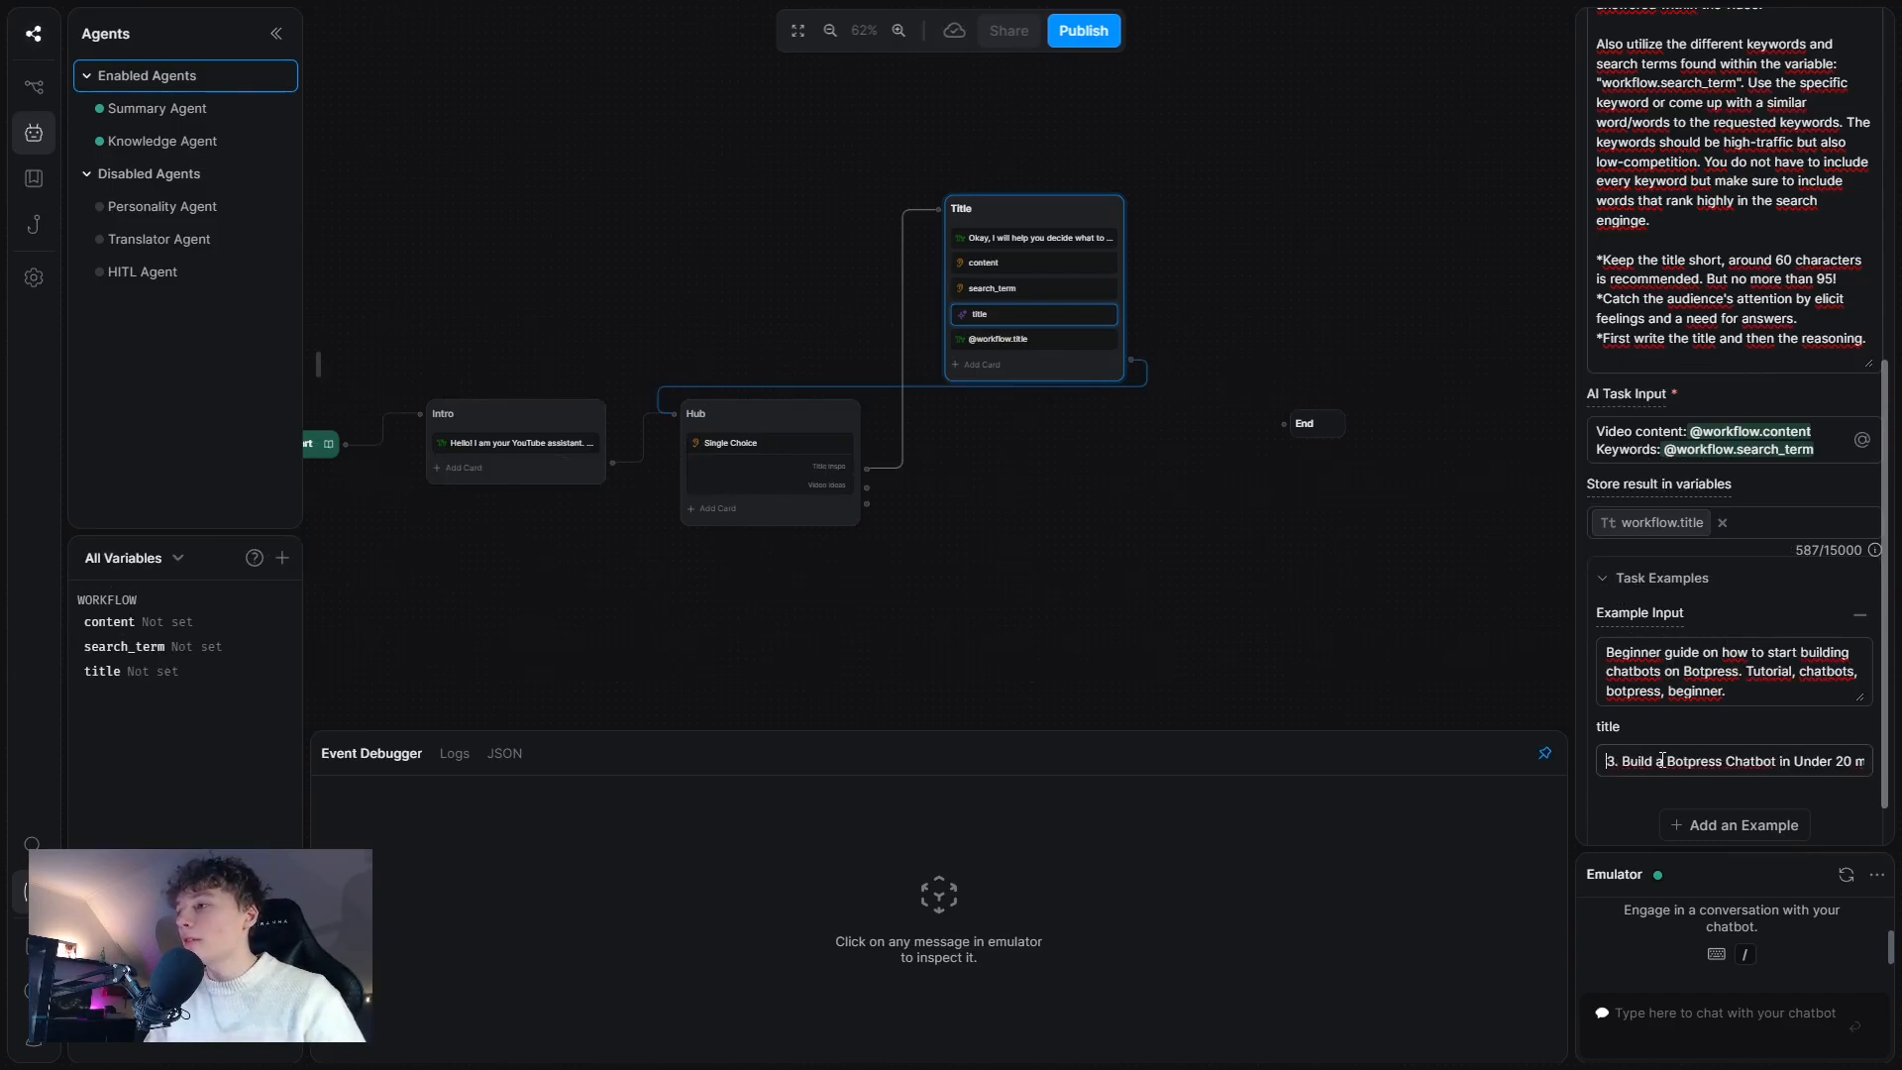
pyautogui.press('Left')
pyautogui.press('Left')
pyautogui.press('Left')
pyautogui.press('Left')
pyautogui.press('Left')
pyautogui.press('Left')
pyautogui.press('Left')
pyautogui.press('Left')
pyautogui.press('Left')
pyautogui.press('Left')
pyautogui.press('Left')
pyautogui.press('Left')
pyautogui.press('Left')
pyautogui.press('Left')
pyautogui.press('Left')
pyautogui.press('Left')
pyautogui.press('Left')
pyautogui.press('Left')
pyautogui.press('Left')
pyautogui.press('Left')
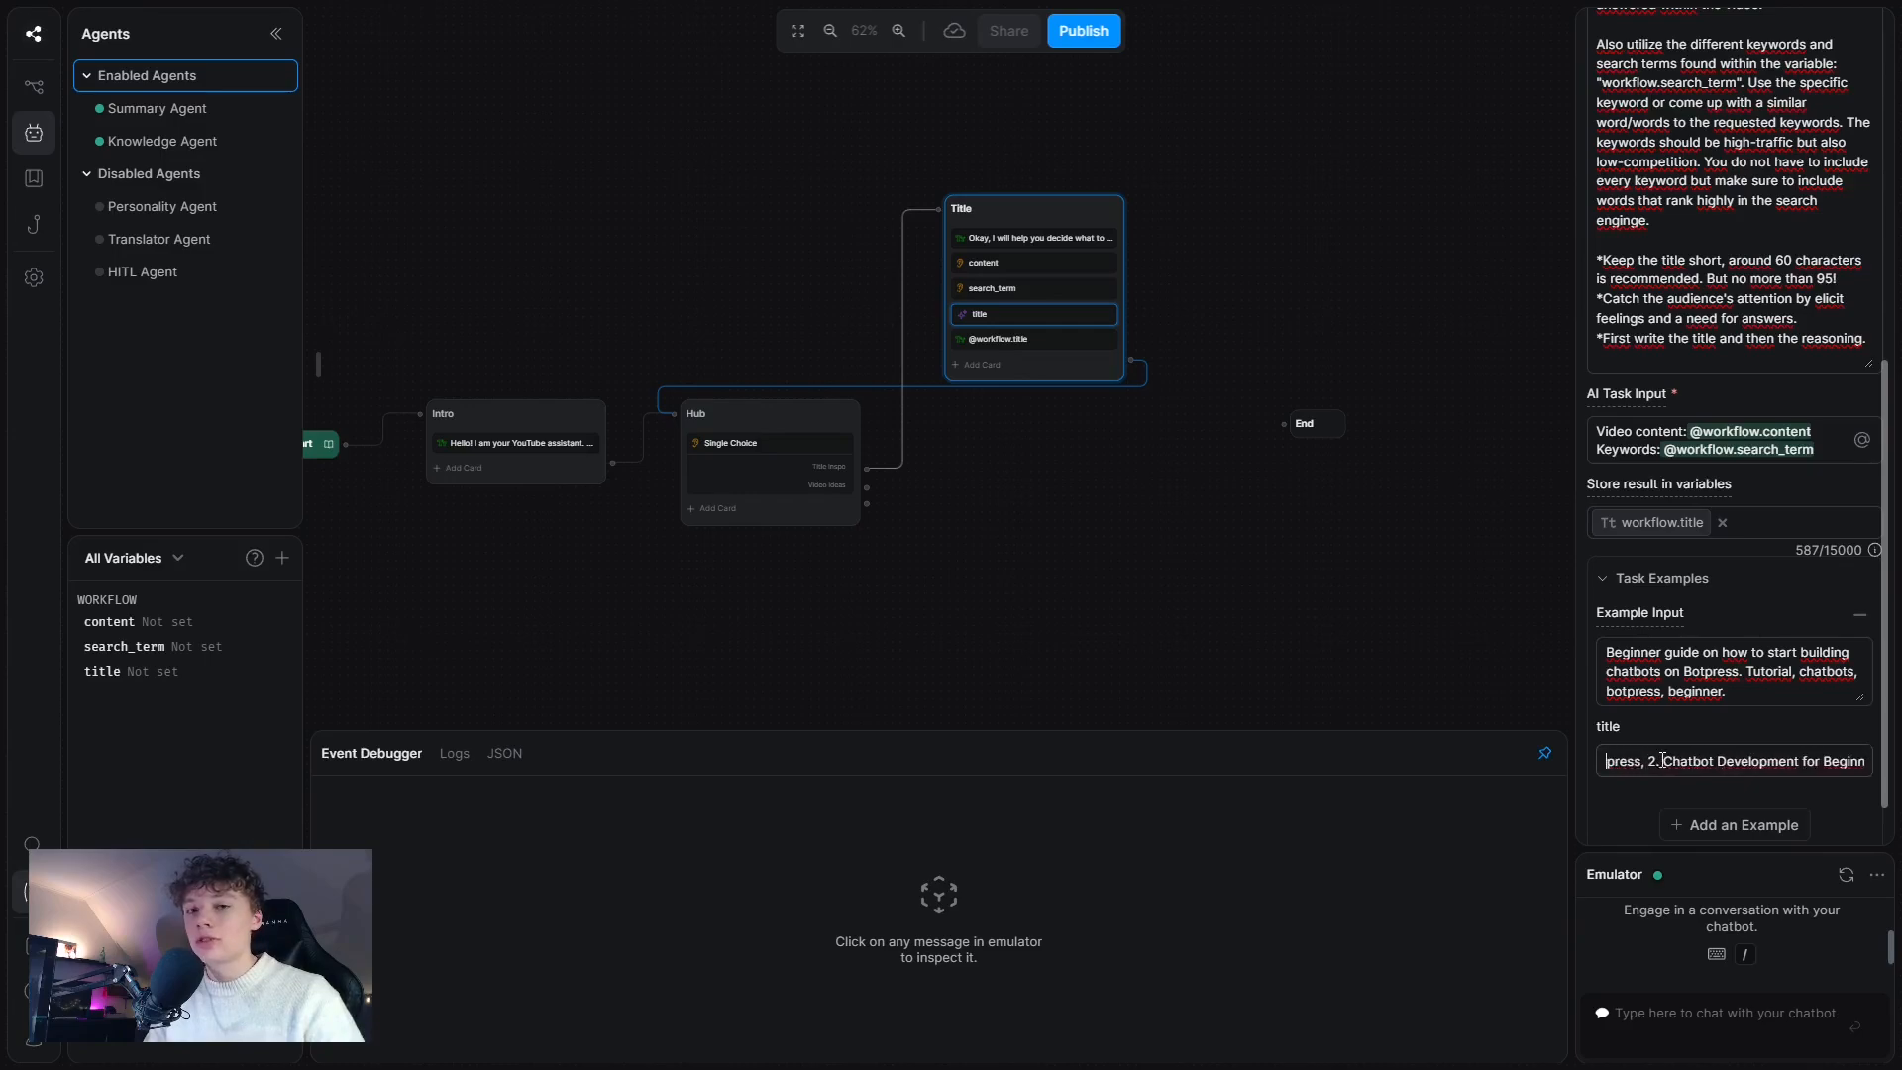
pyautogui.press('Left')
pyautogui.press('Left')
pyautogui.press('Left')
pyautogui.press('Left')
pyautogui.press('Left')
pyautogui.press('Left')
pyautogui.press('Left')
pyautogui.press('Left')
pyautogui.press('Left')
pyautogui.press('Left')
pyautogui.press('Left')
pyautogui.press('Left')
pyautogui.press('Left')
pyautogui.press('Left')
pyautogui.press('Left')
pyautogui.press('Left')
pyautogui.press('Left')
pyautogui.press('Left')
pyautogui.press('Left')
pyautogui.press('Left')
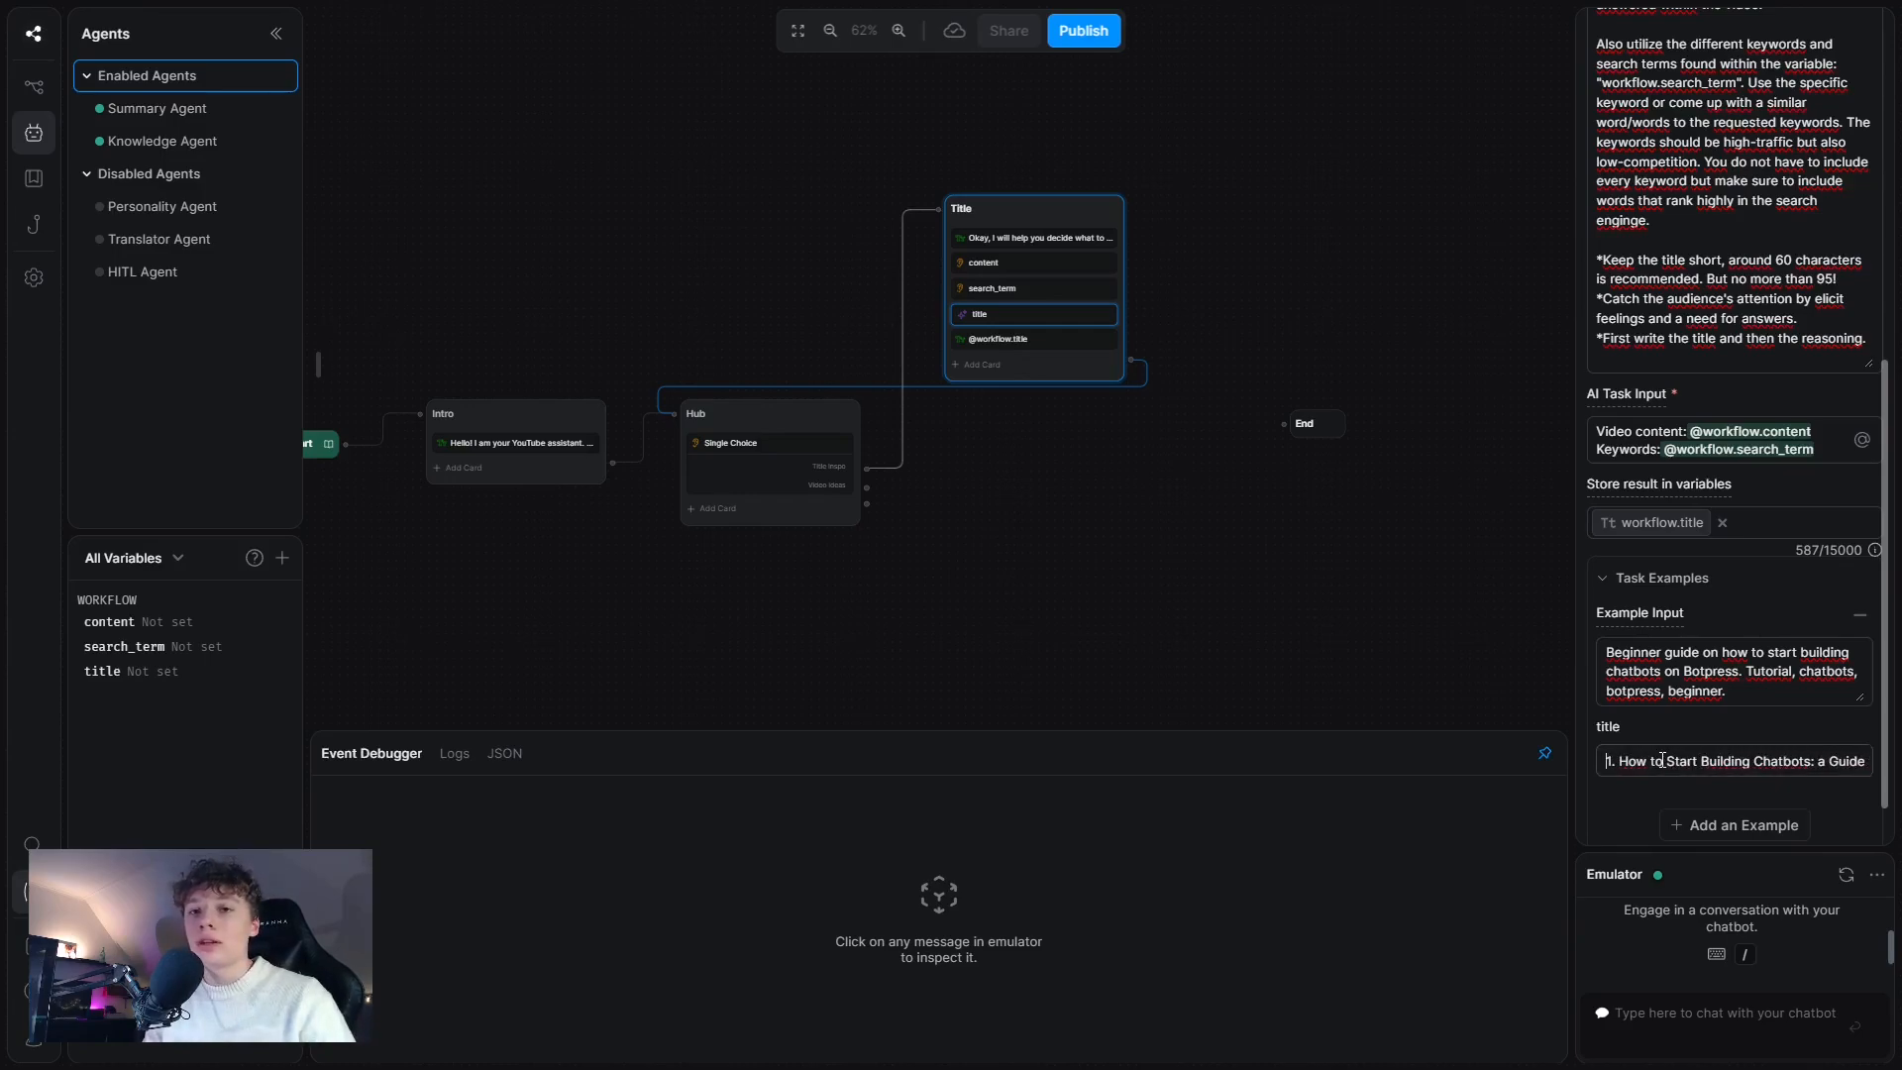
pyautogui.click(962, 303)
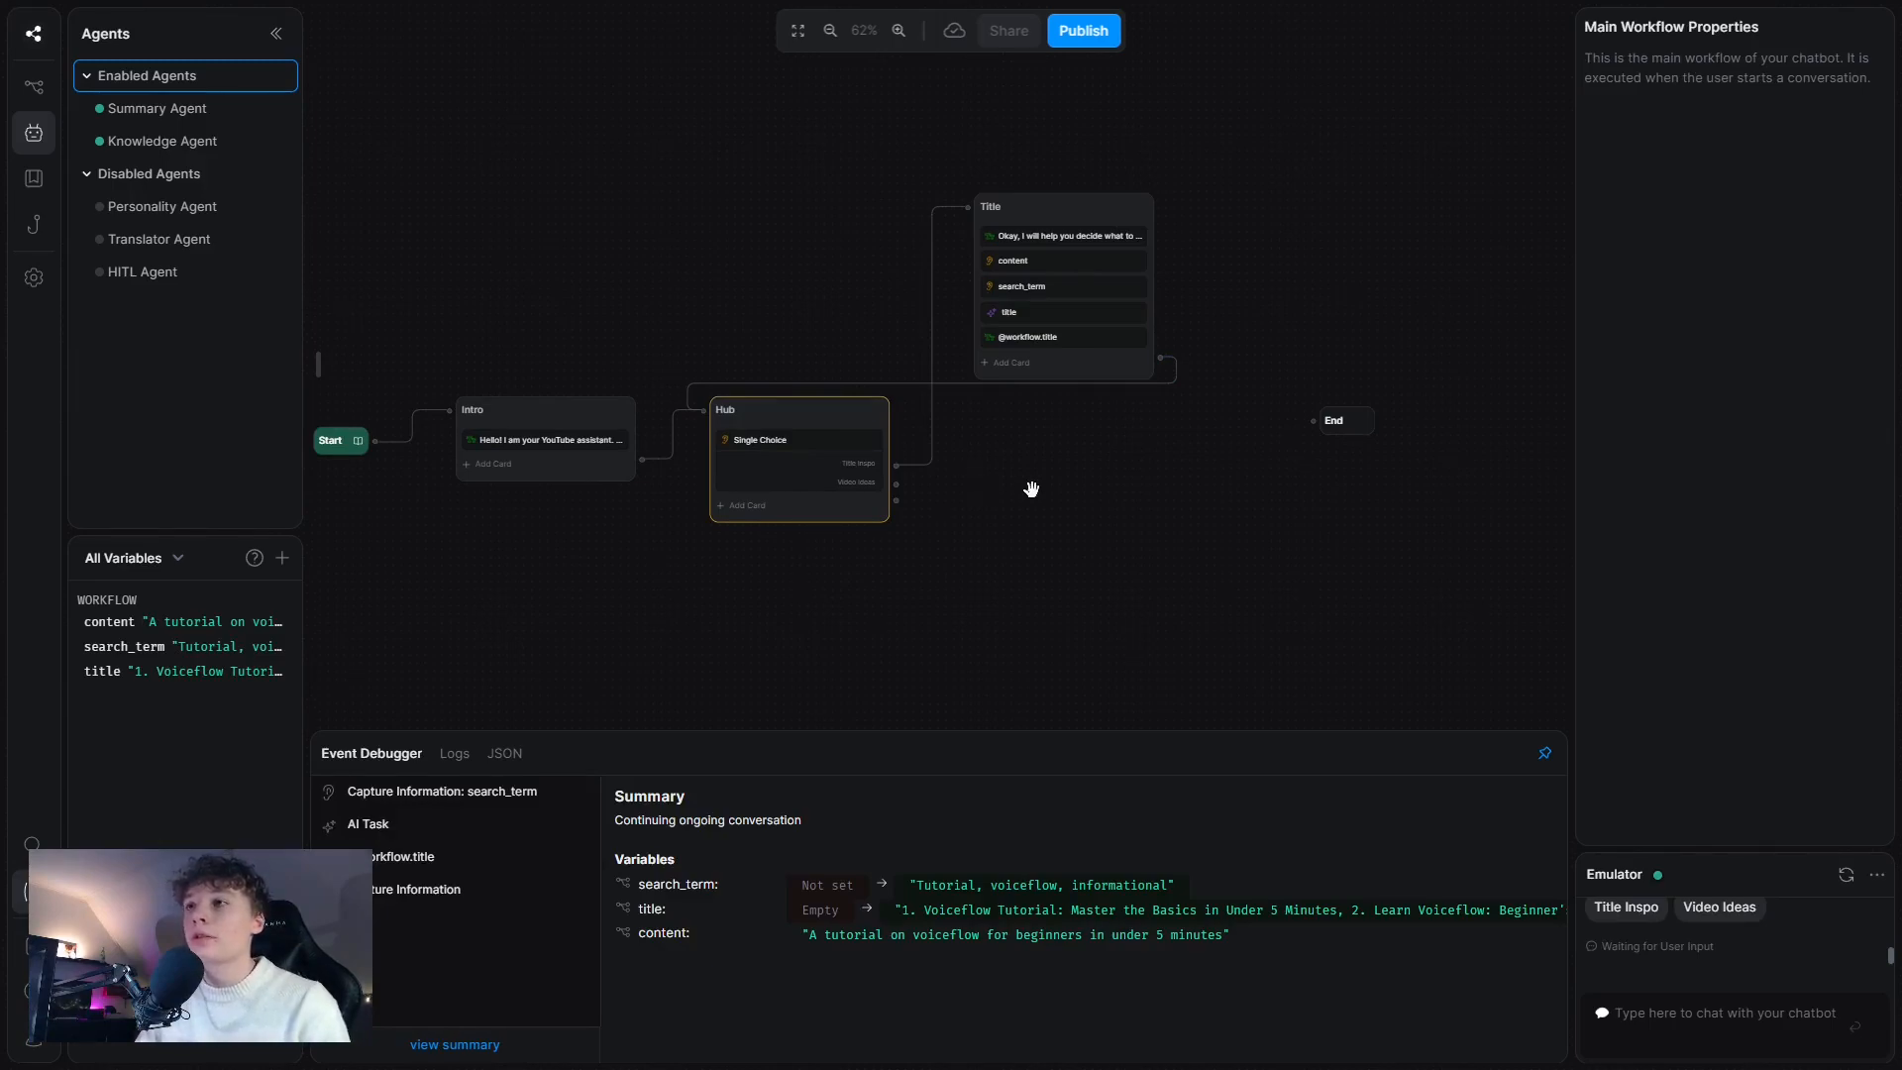
# - Add a standard node named "Video_Idea" below the Title node and connect the Hub's Video Ideas choice to it
pyautogui.rightClick(1027, 487)
pyautogui.click(1079, 556)
pyautogui.moveTo(1132, 495); pyautogui.dragTo(1061, 453)
pyautogui.moveTo(903, 482); pyautogui.dragTo(959, 460)
pyautogui.doubleClick(996, 461)
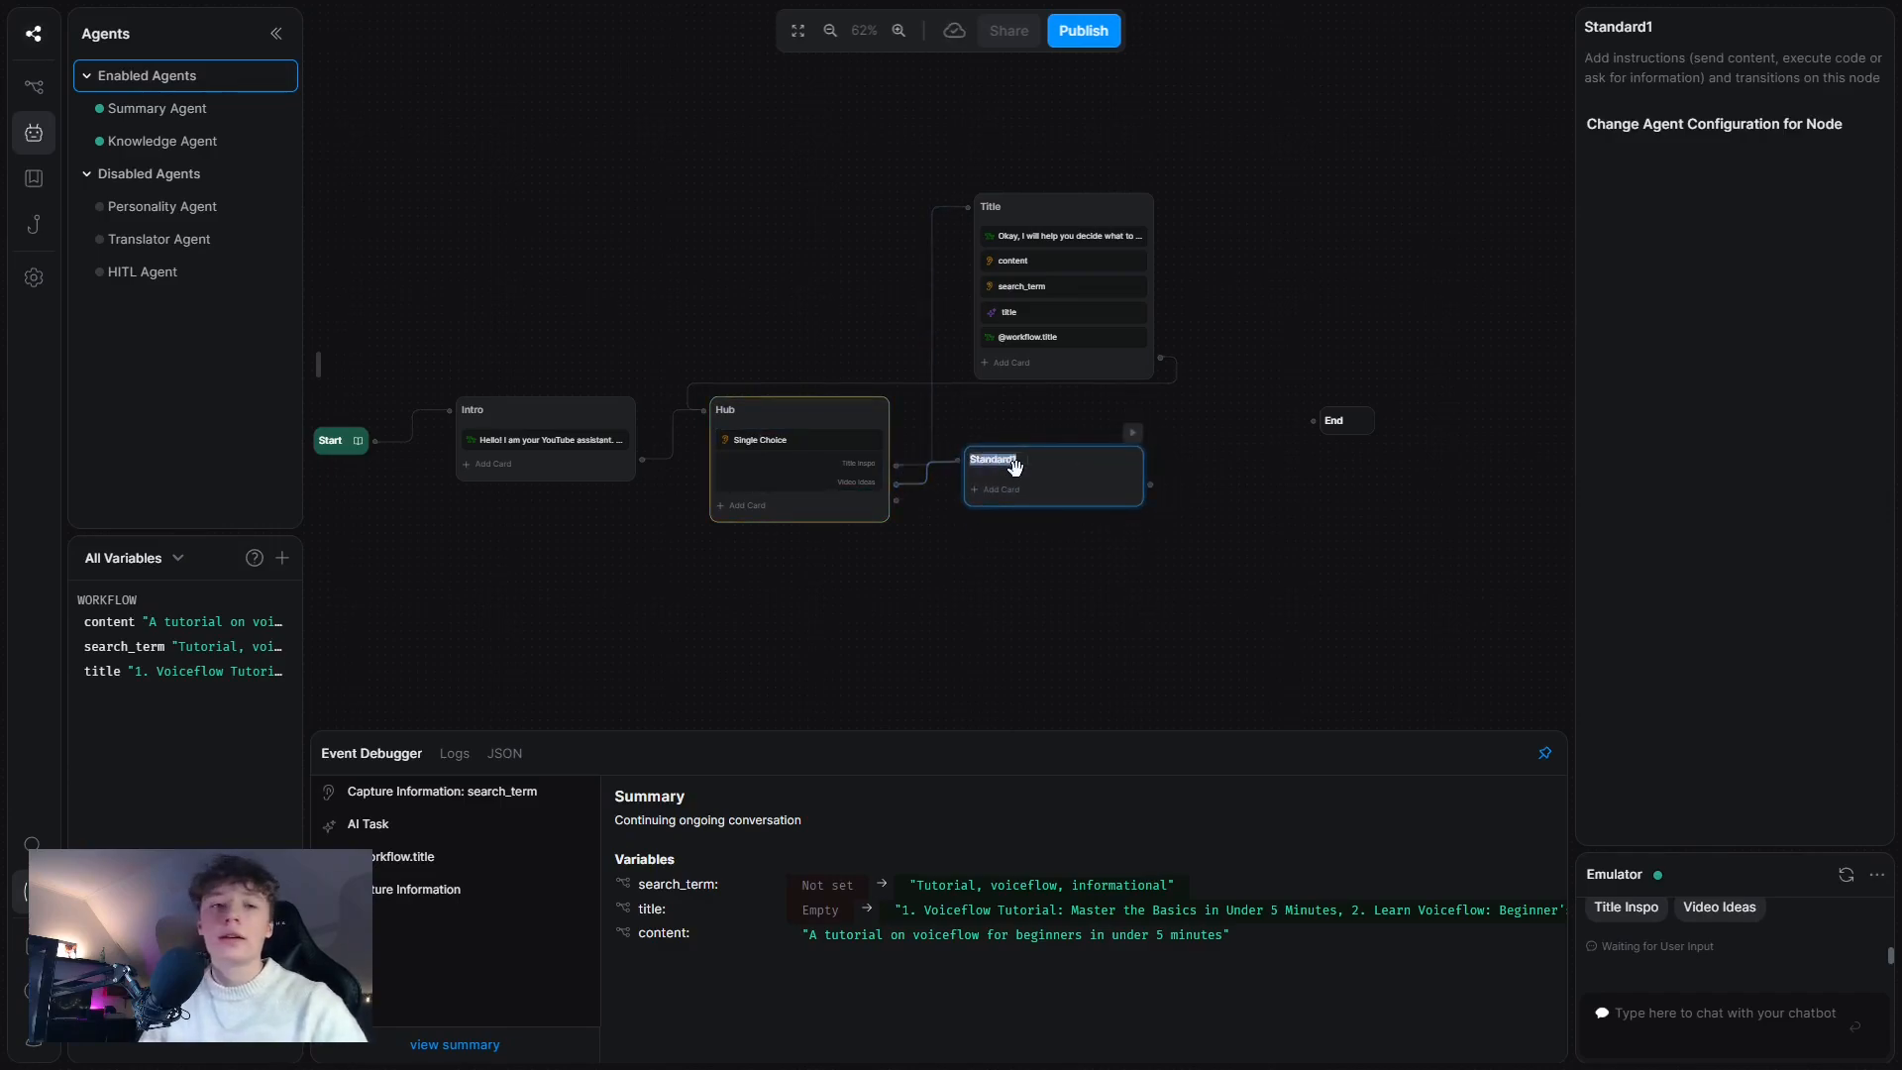
pyautogui.write('Video_Idea')
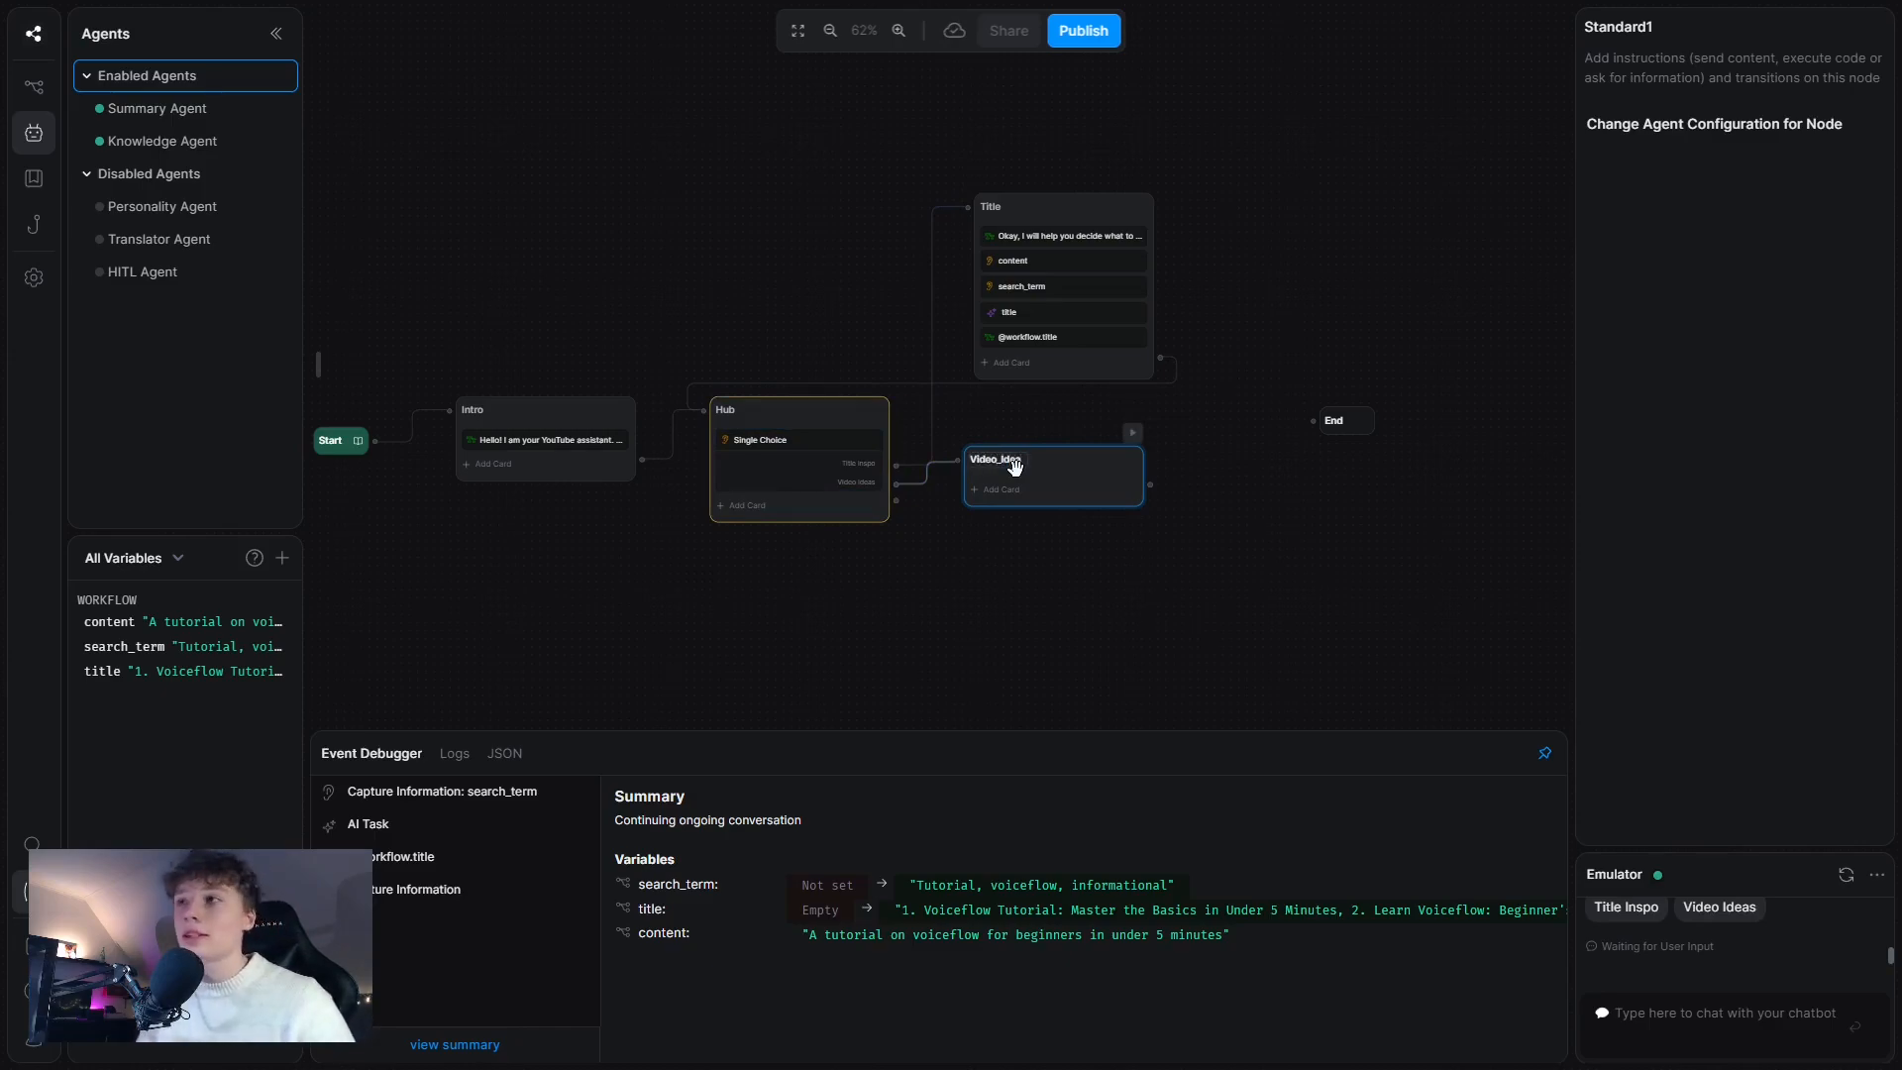
# - Add a Text card to the Video_Idea node with the message "So you need help with a video idea! I will just ask you some questions..."
pyautogui.click(1054, 495)
pyautogui.click(407, 120)
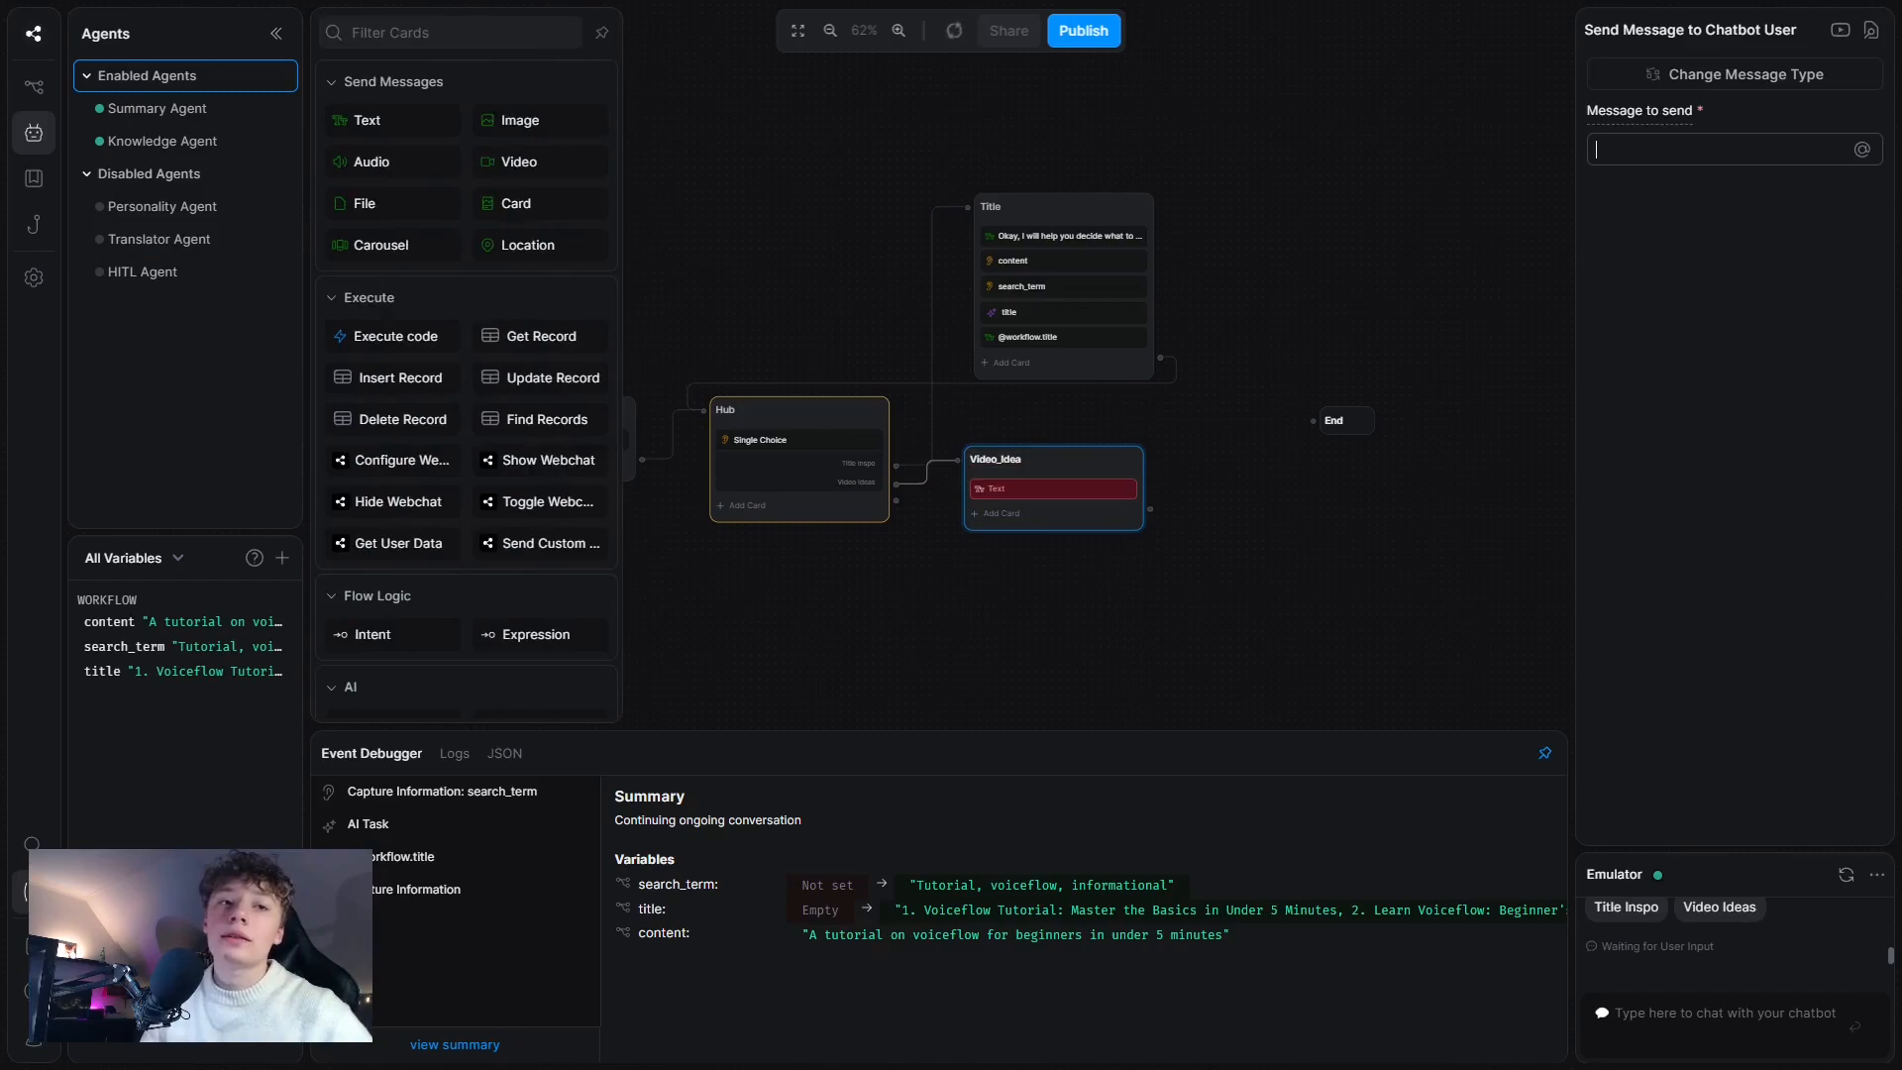
pyautogui.click(1640, 145)
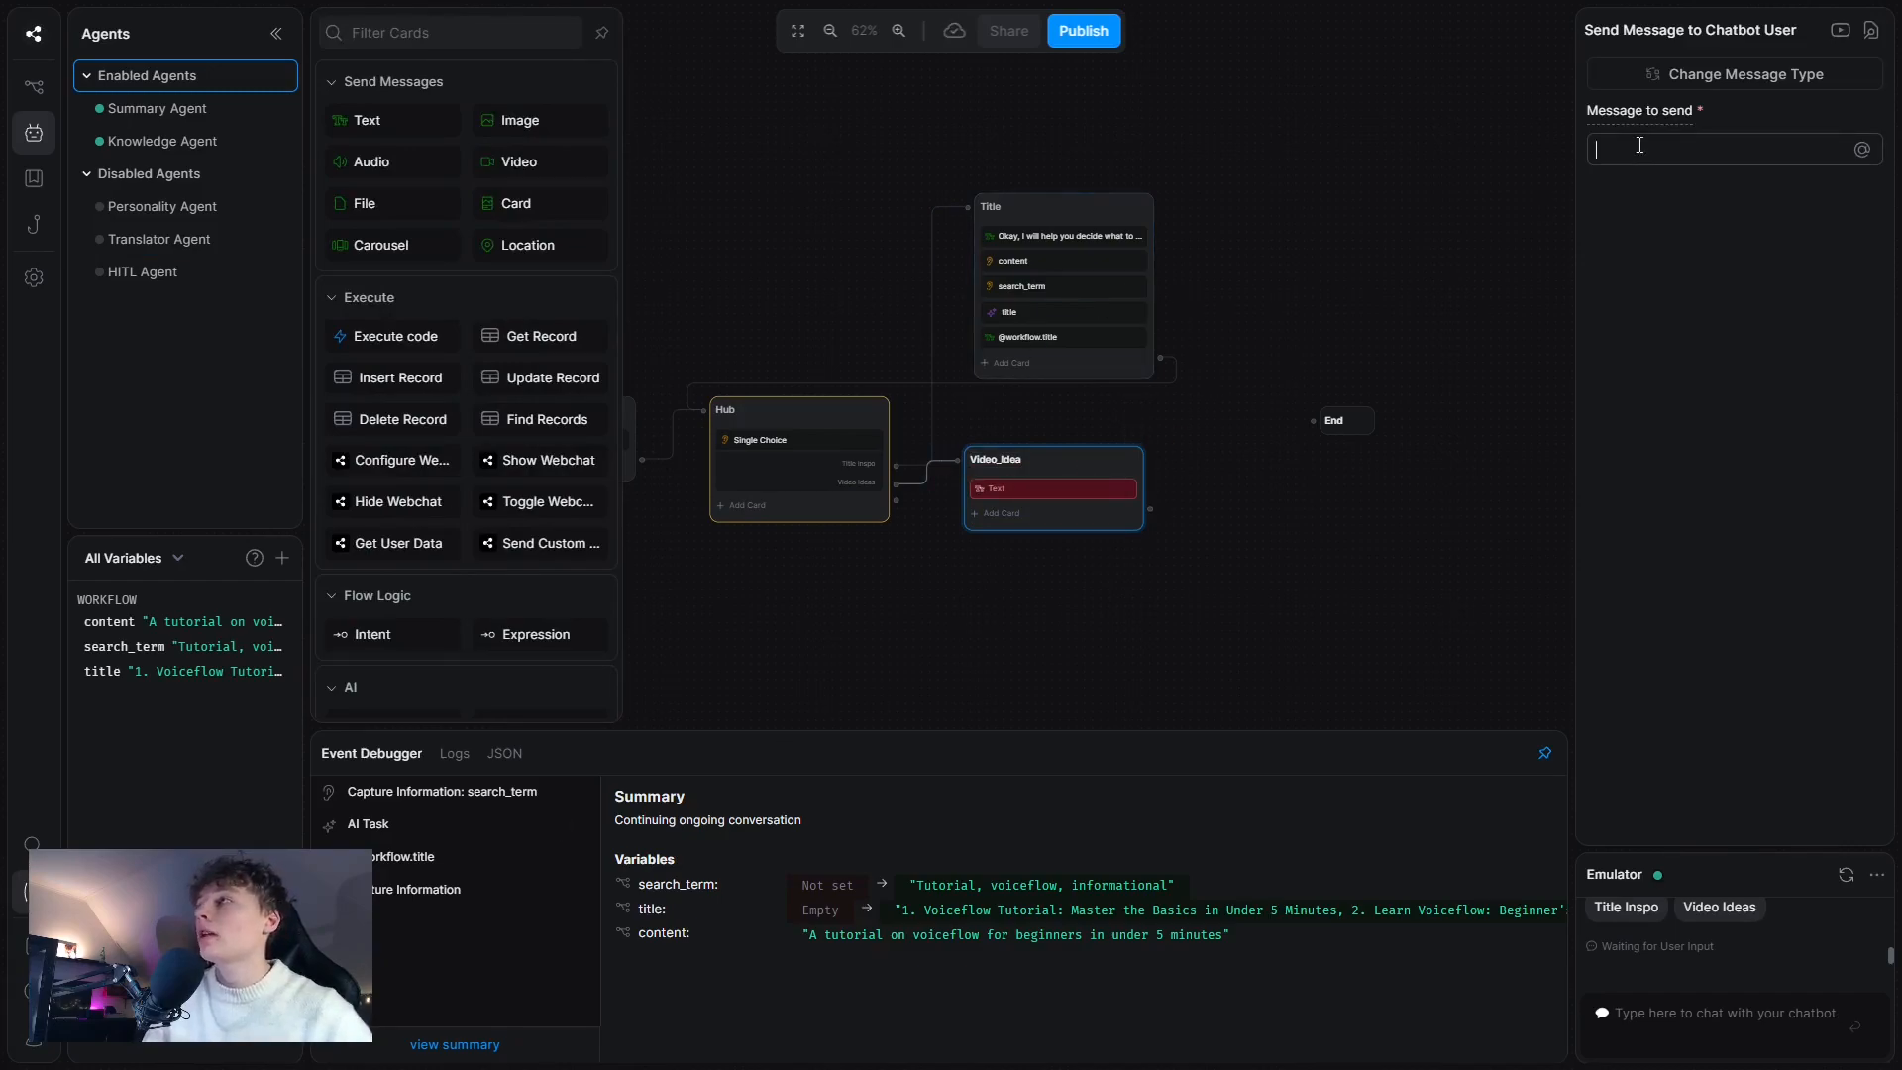
pyautogui.write('So you')
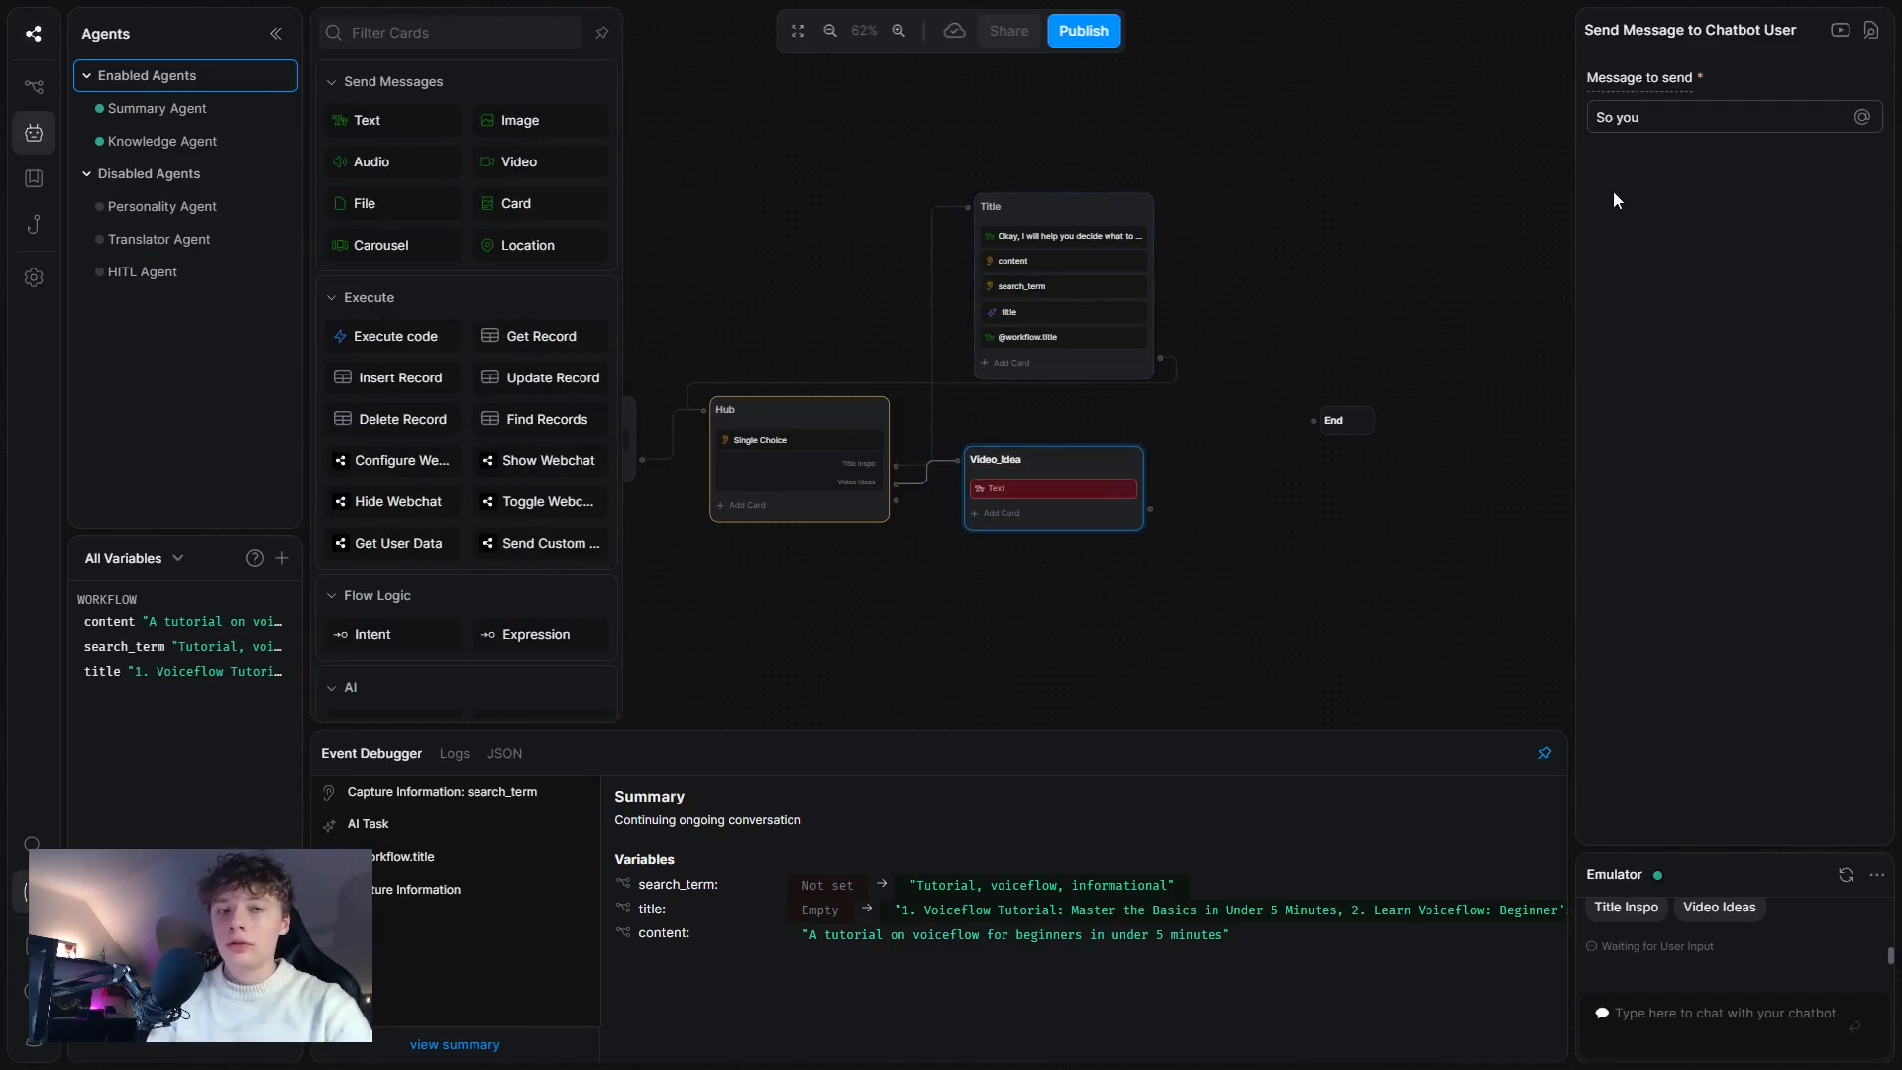
pyautogui.write(' need help')
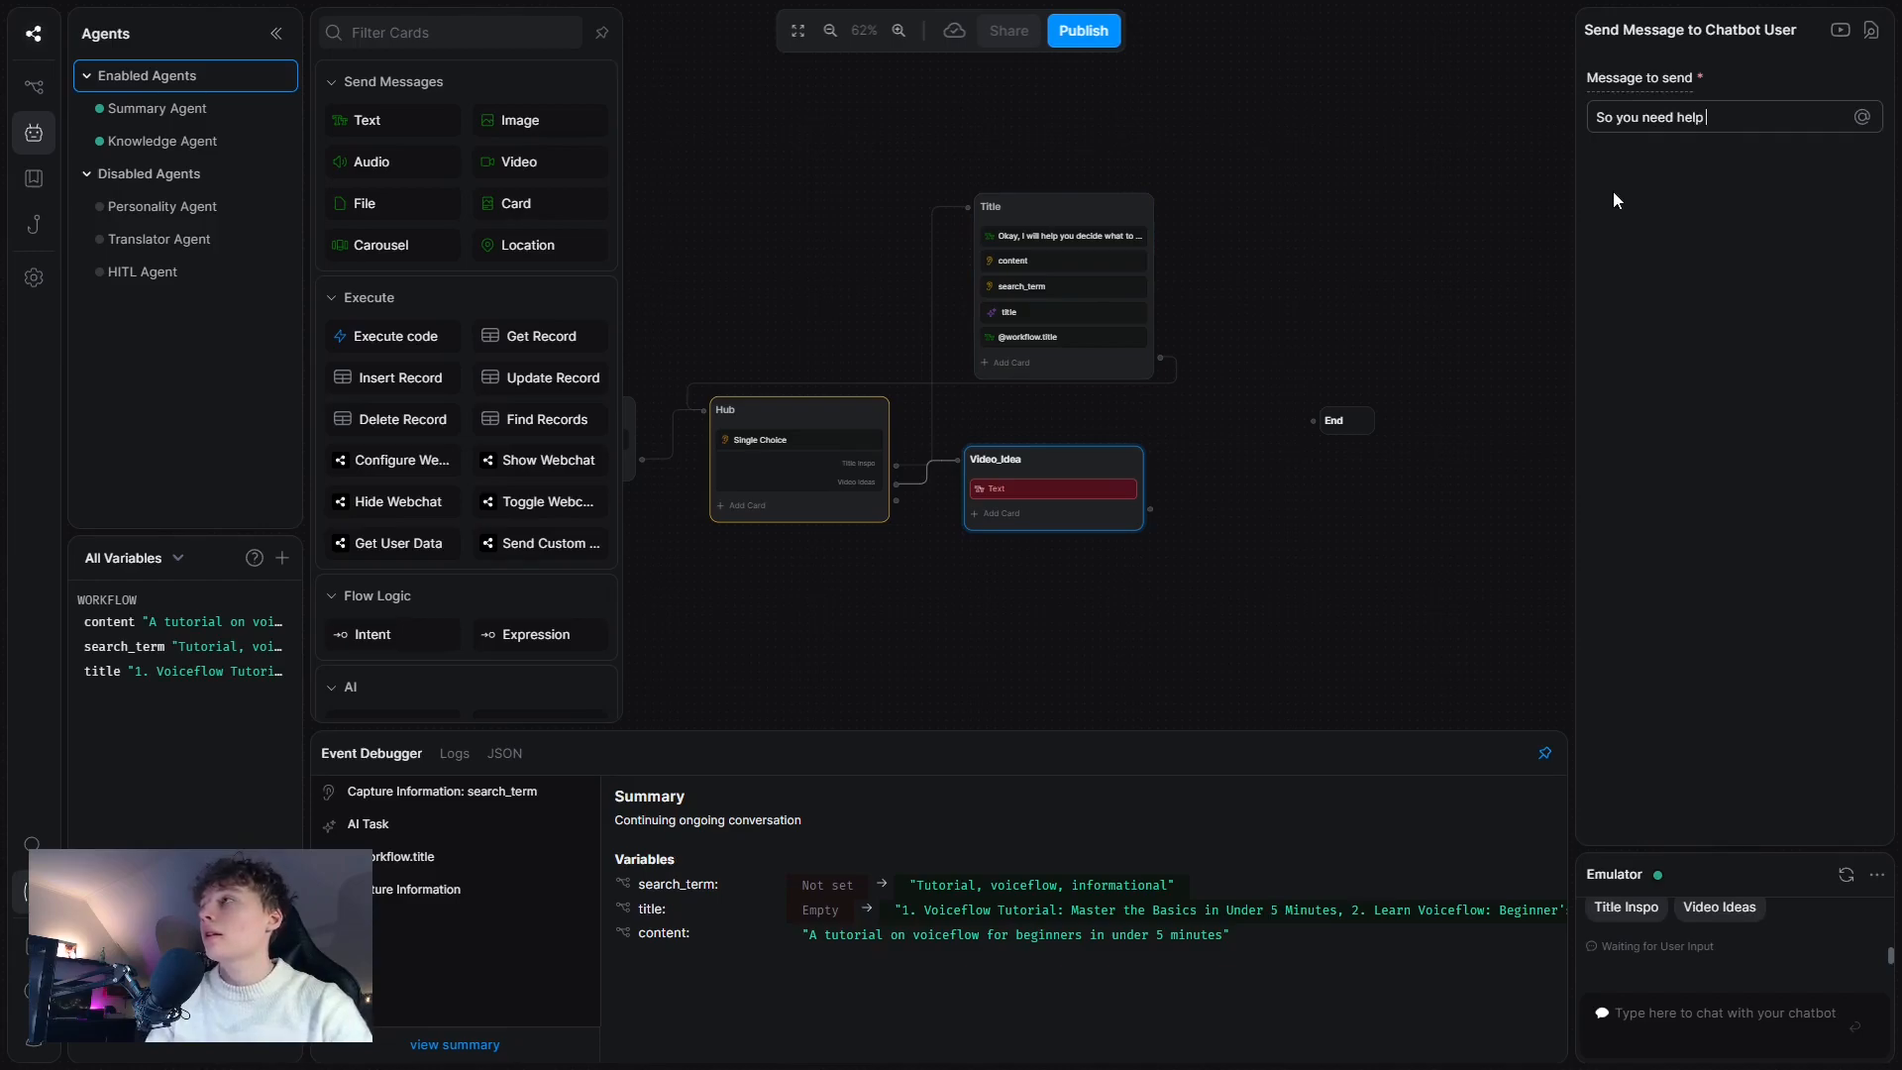
pyautogui.write(' with a video idea')
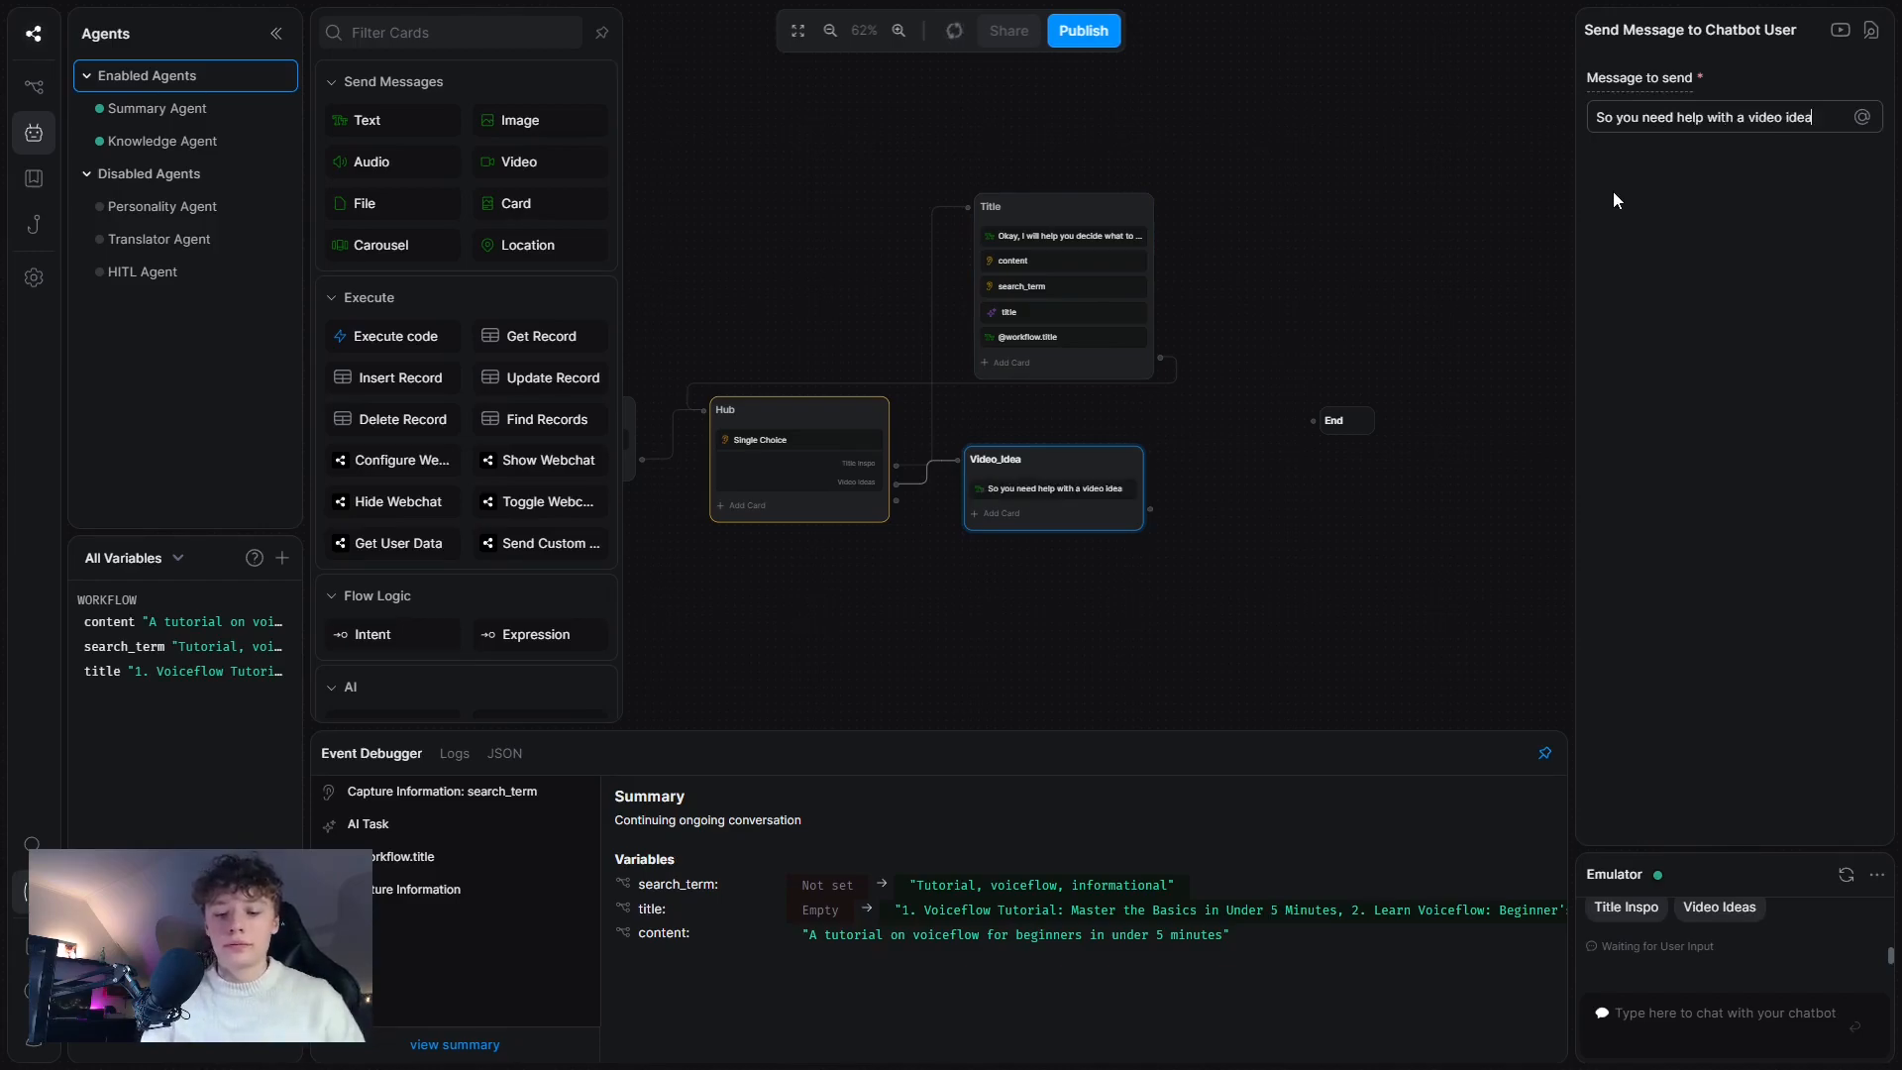
pyautogui.write('! I will jus')
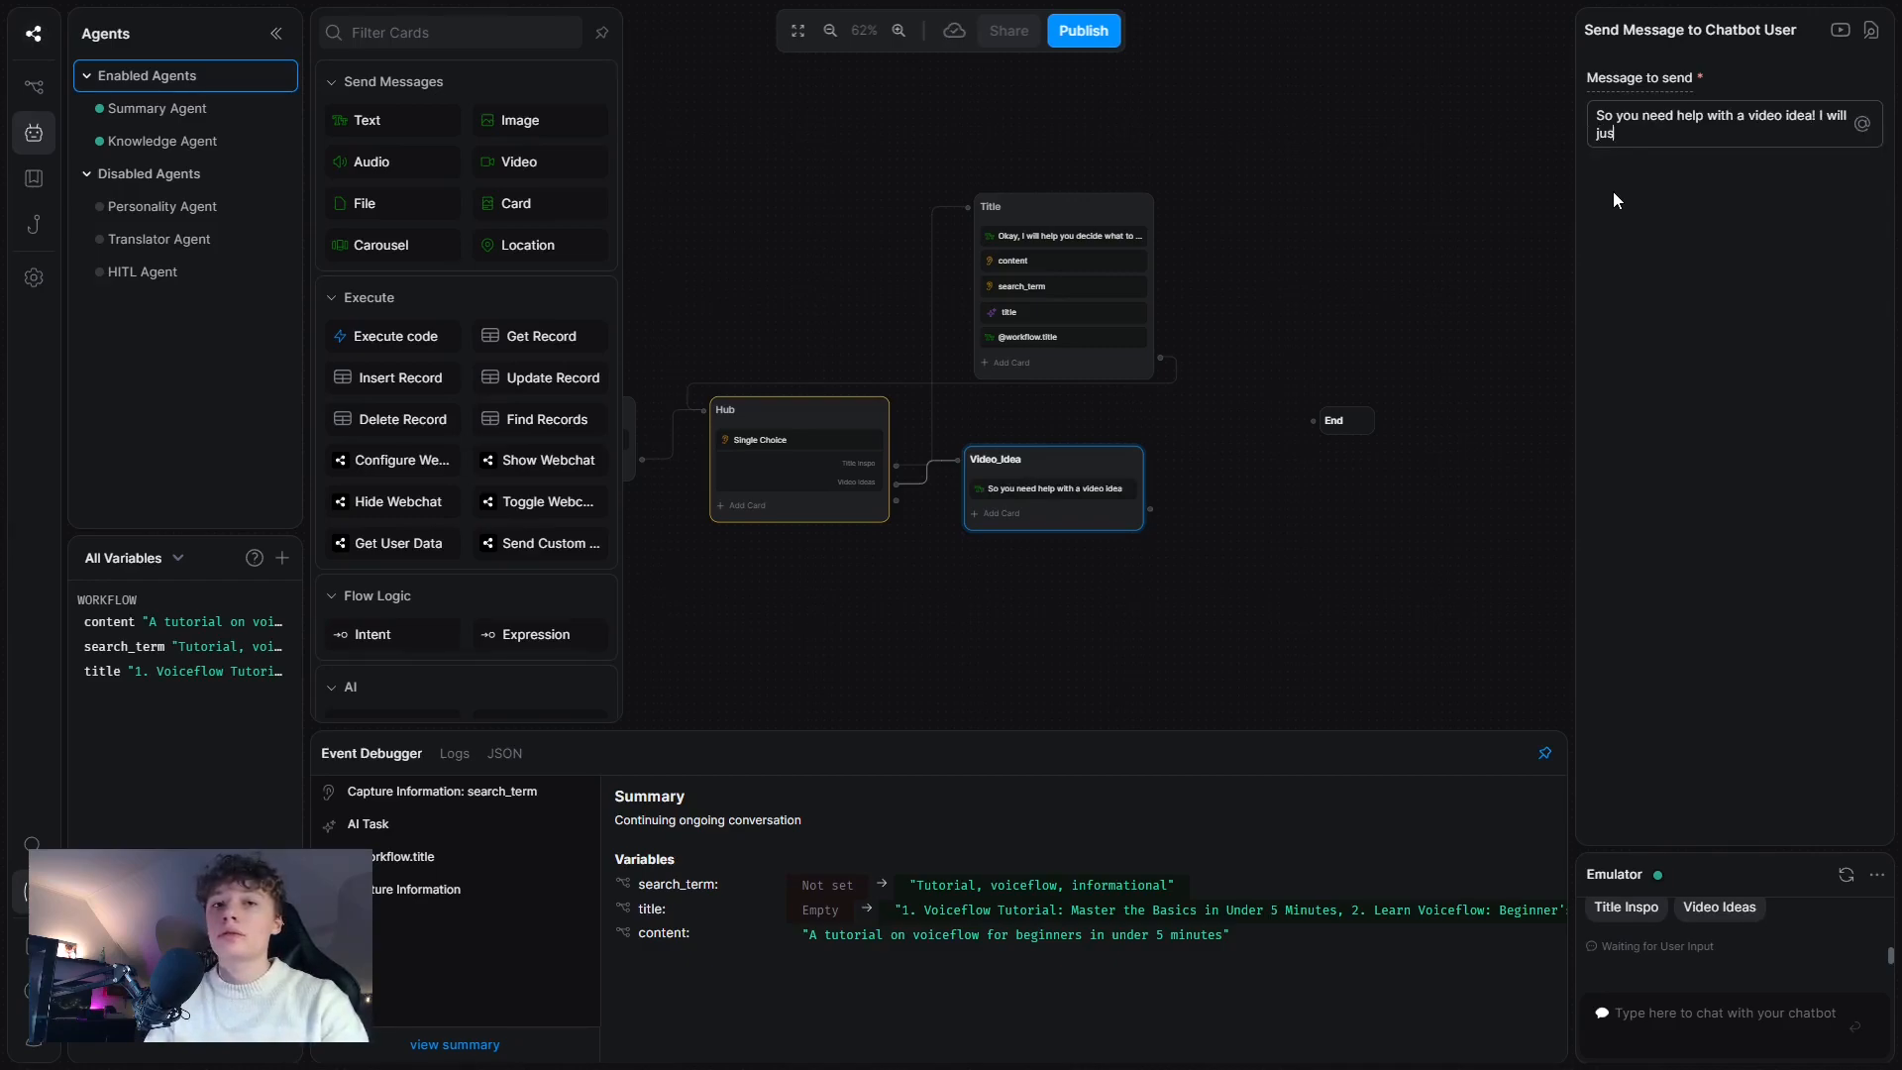
pyautogui.write('t ask you')
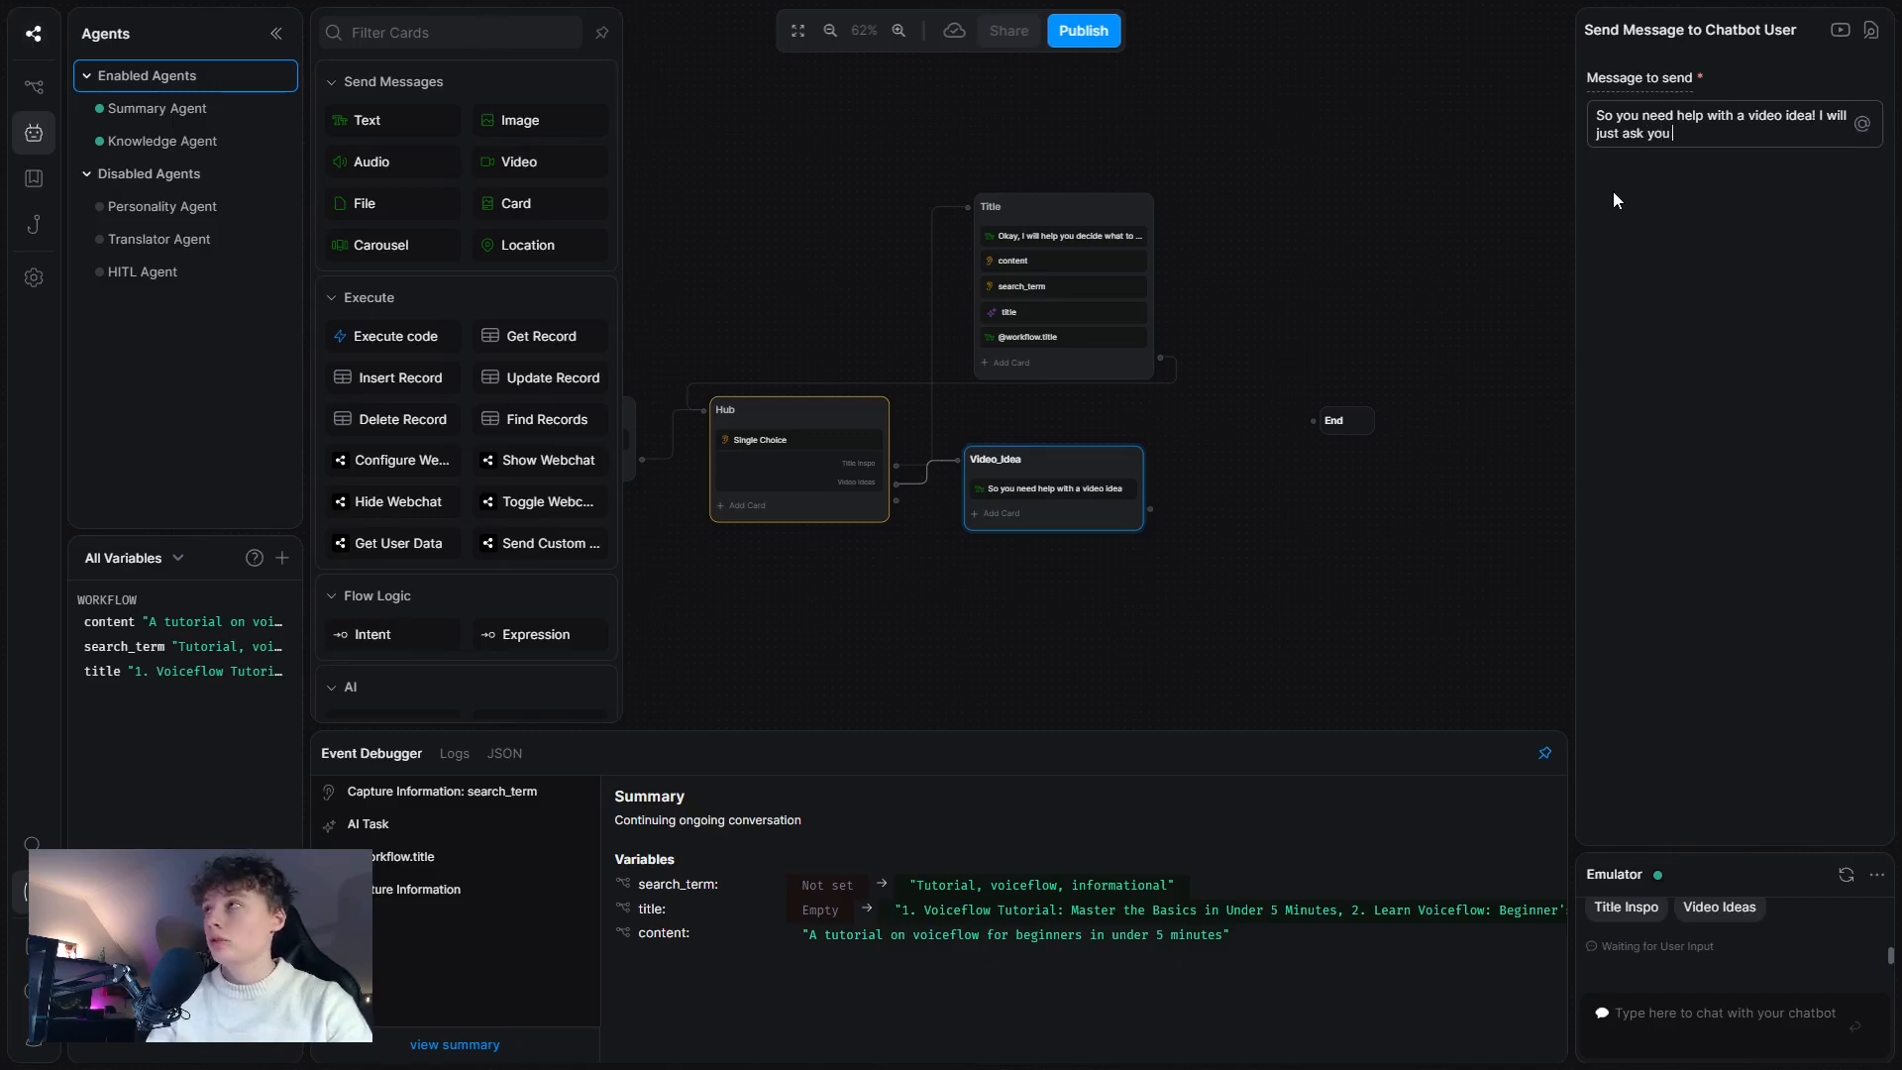
pyautogui.write(' some questions...')
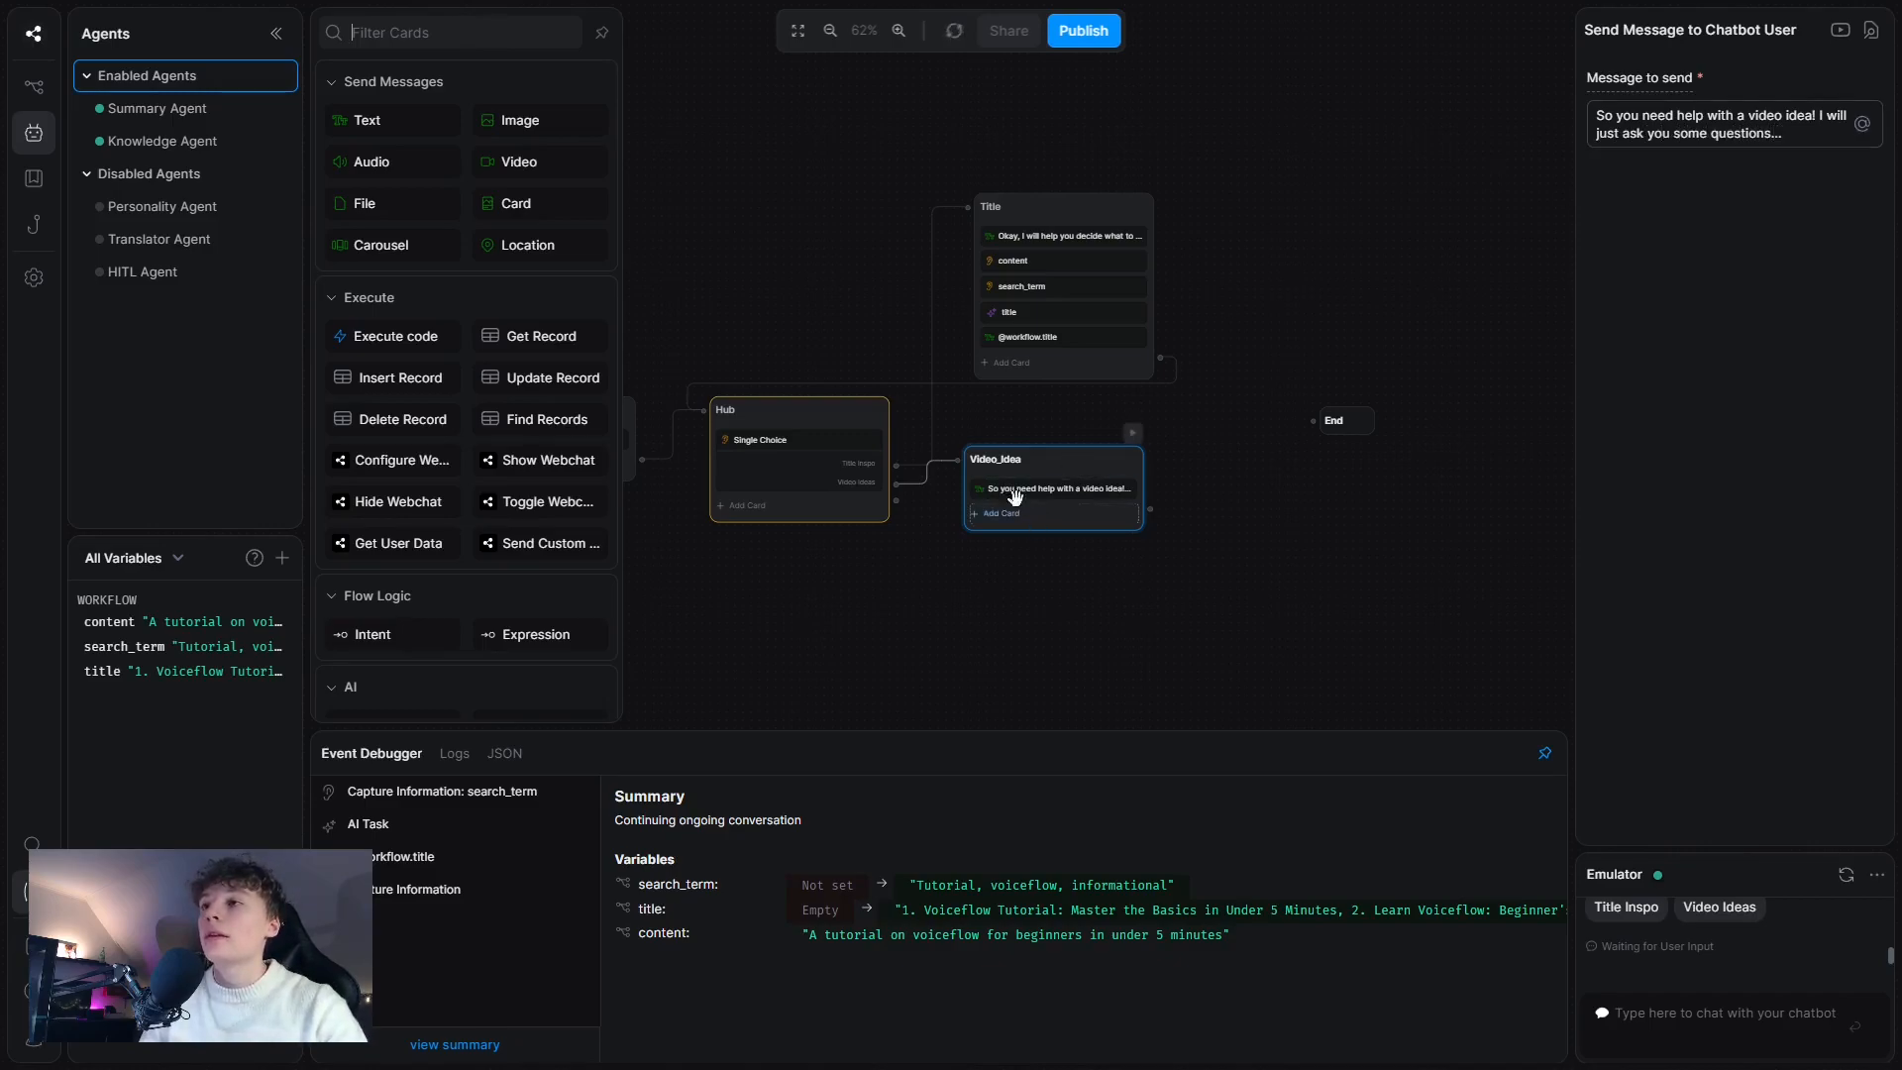
# - Add a Raw Input card to Video_Idea asking "What is the specific topic of the video?", with answering from knowledge bases turned off
pyautogui.scroll(-5, 476, 577)
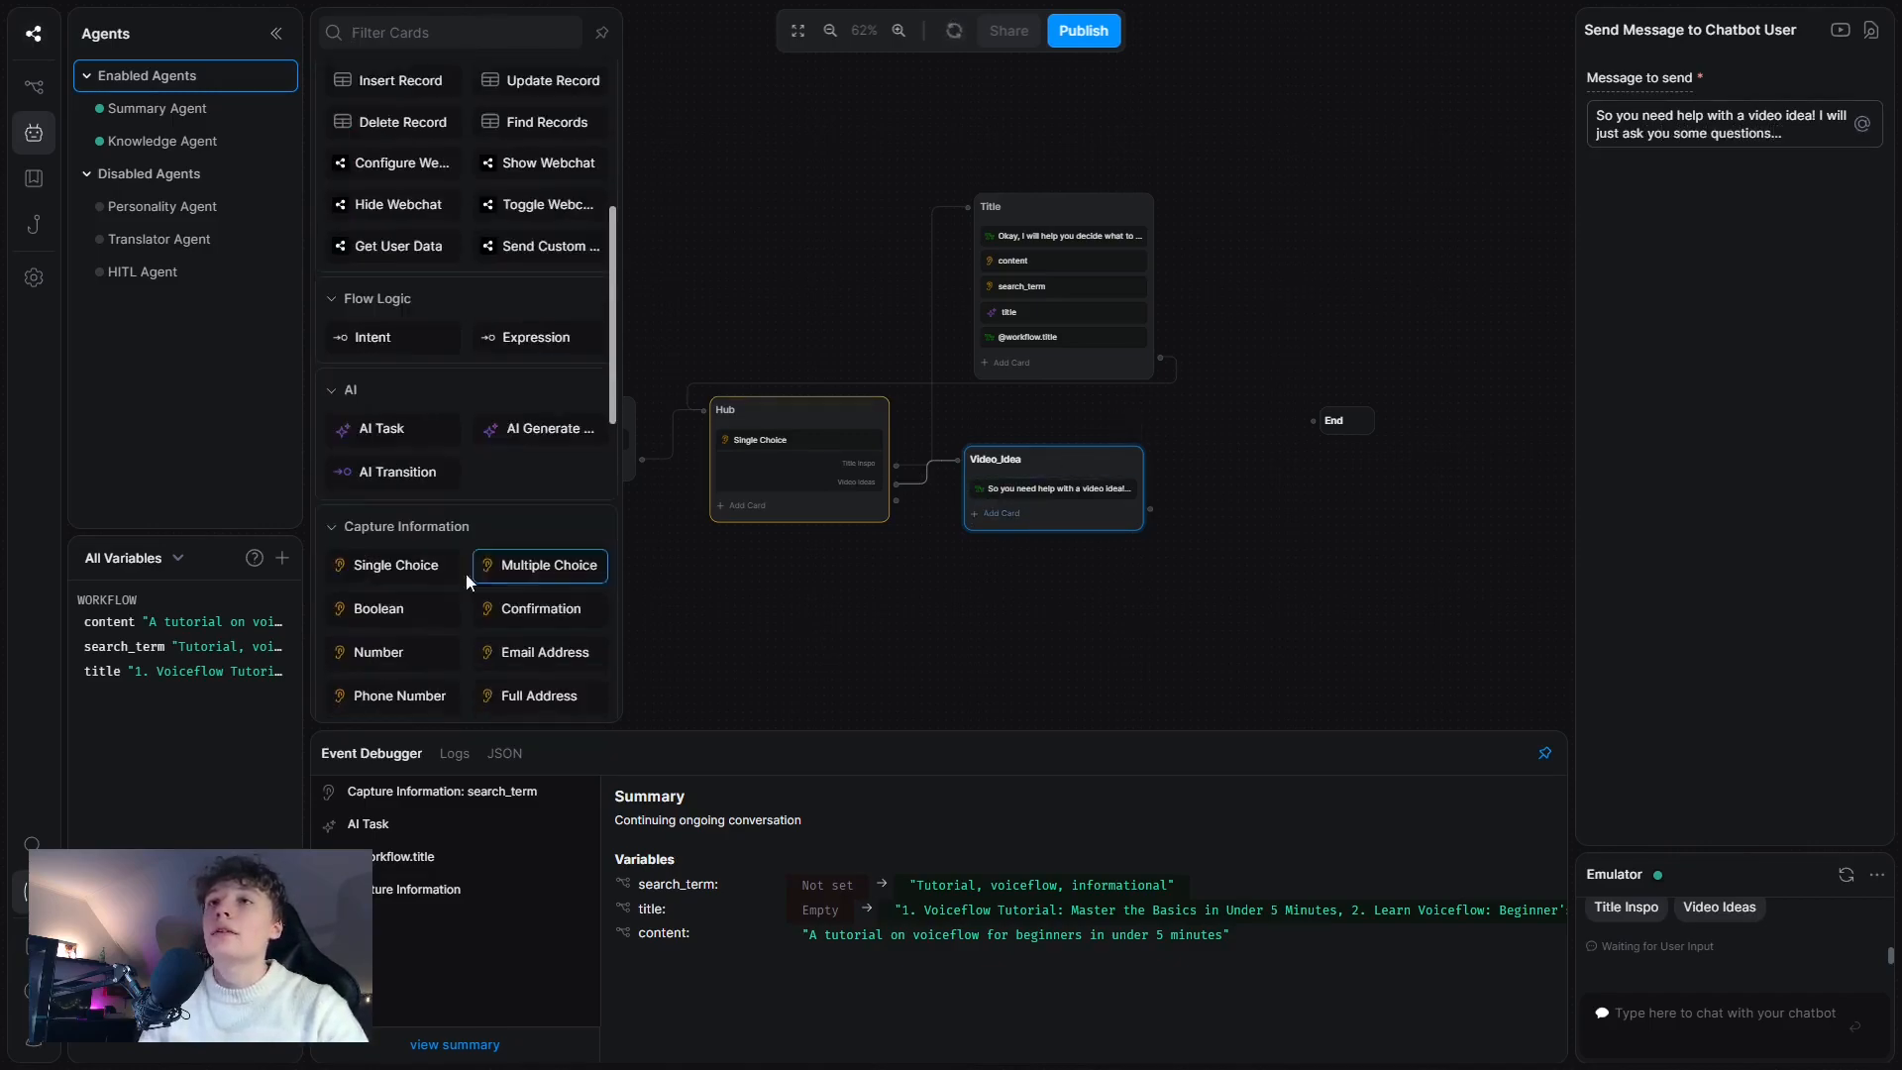
pyautogui.scroll(1, 526, 590)
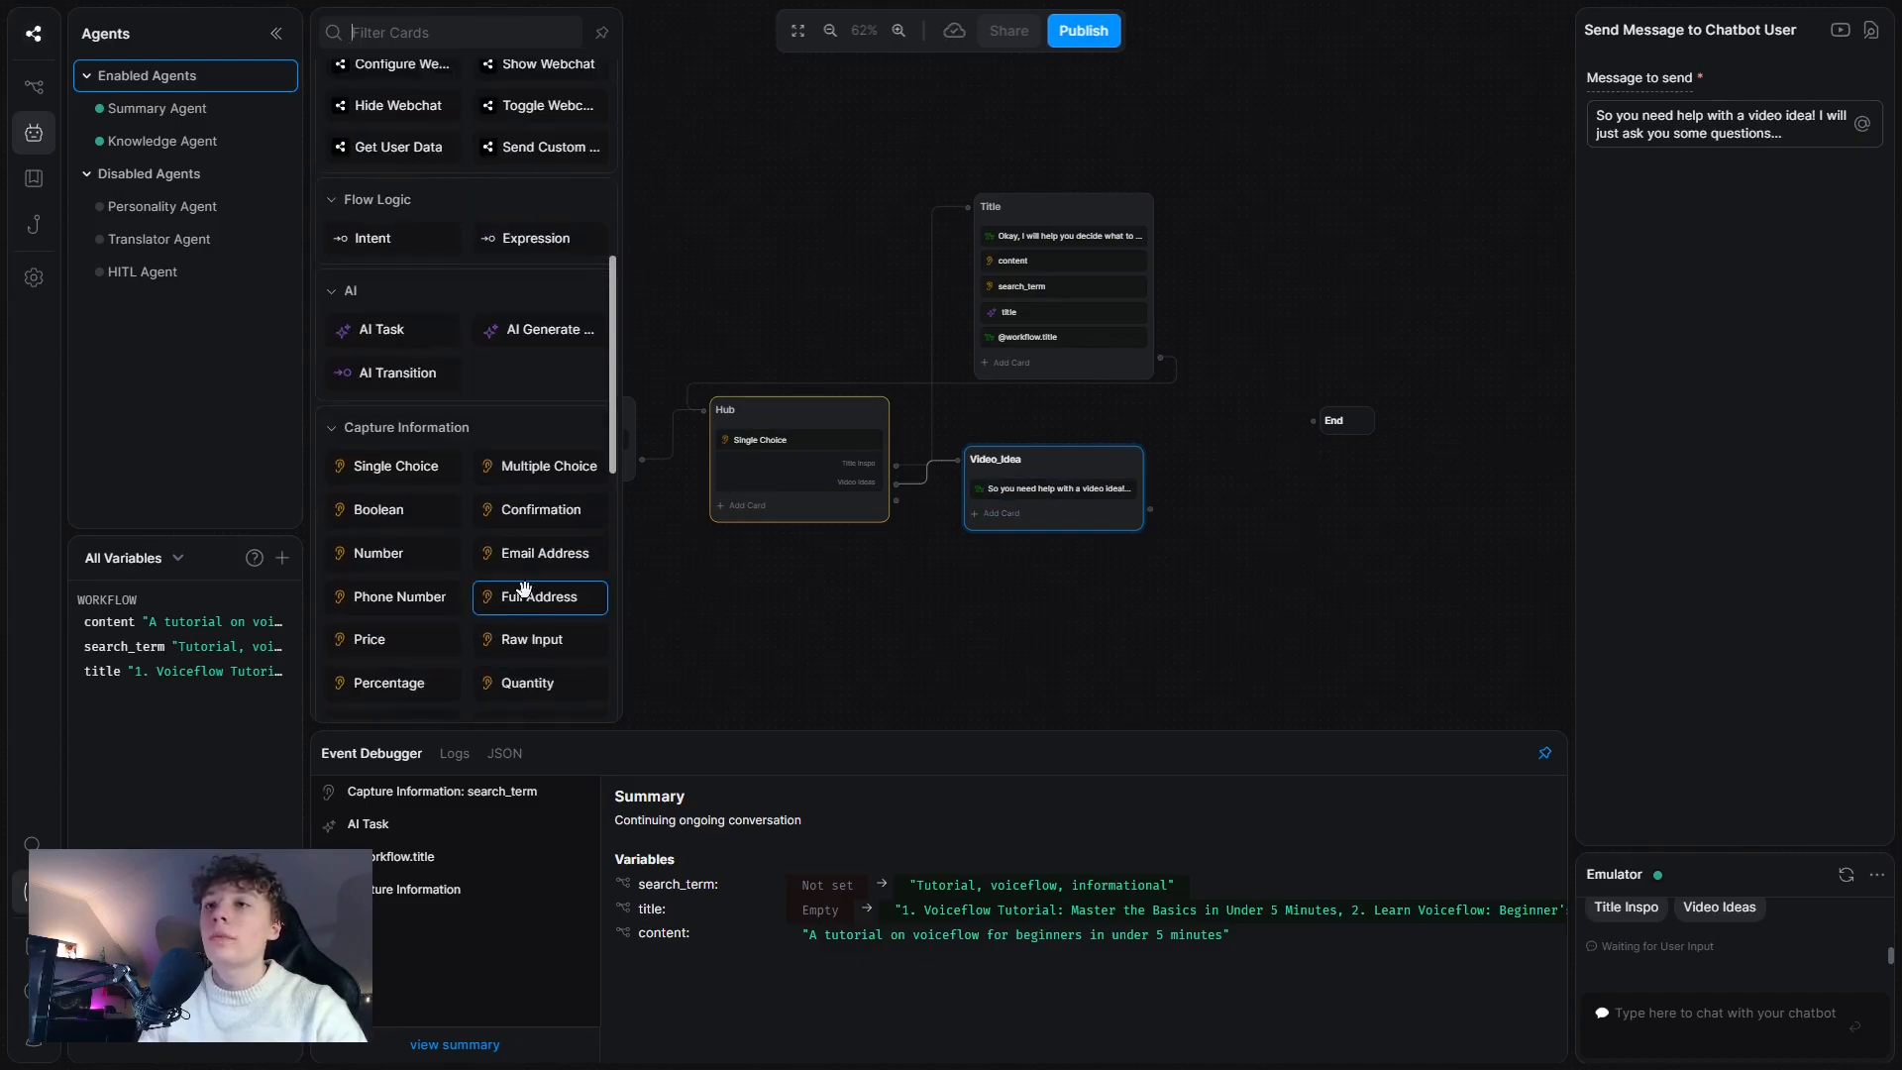
pyautogui.click(532, 639)
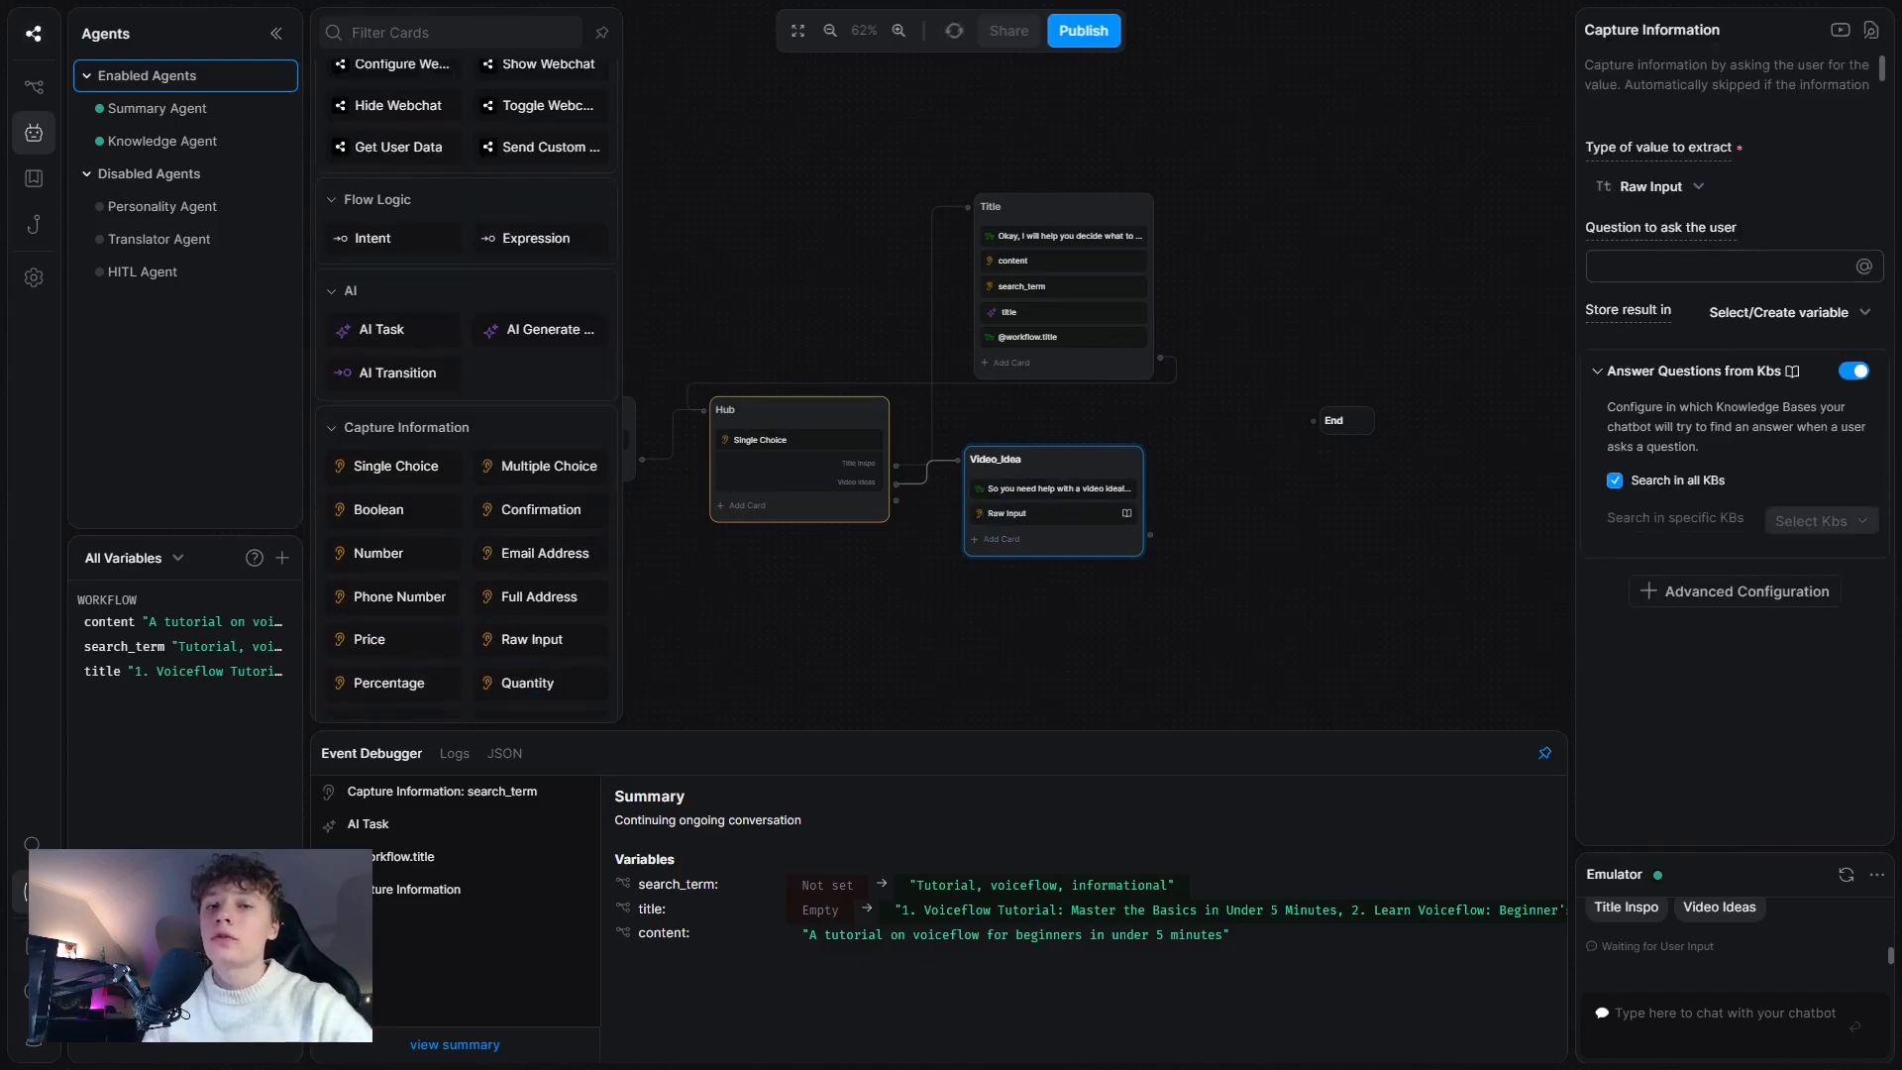
pyautogui.click(1070, 511)
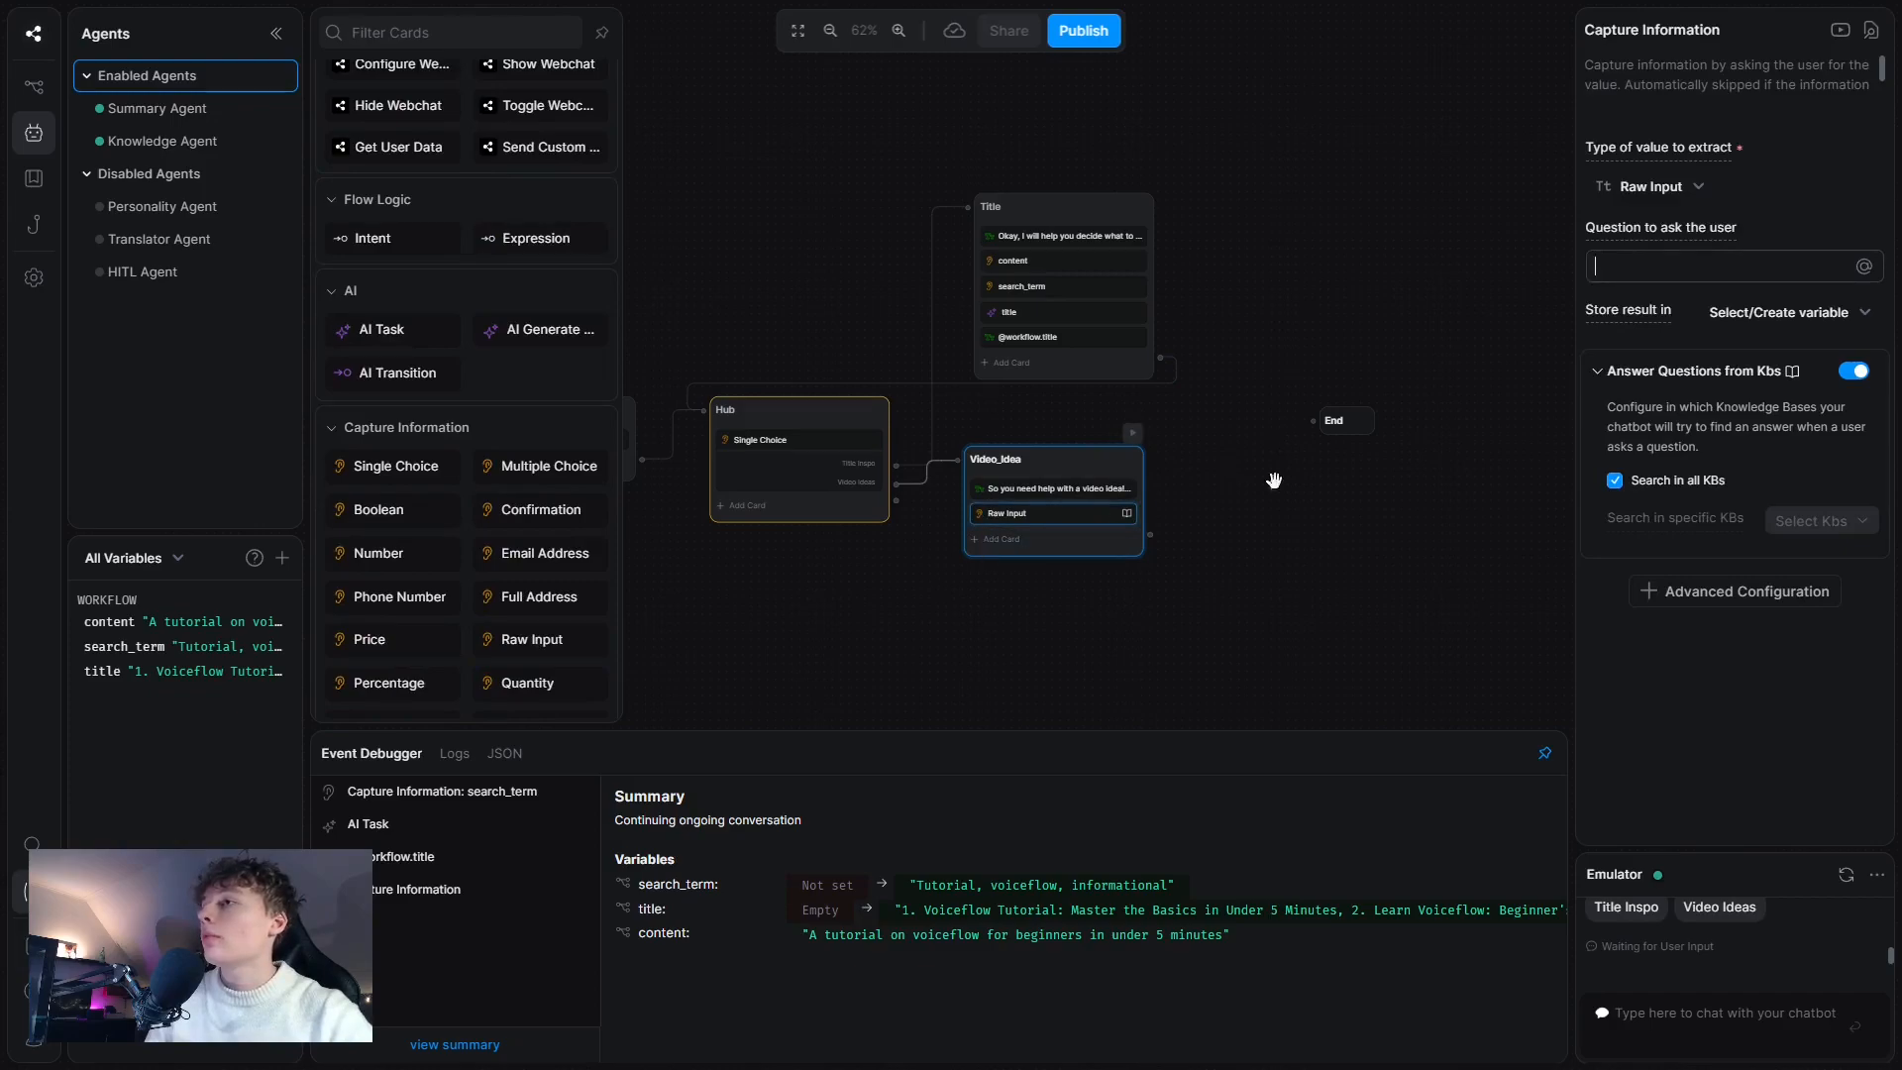
pyautogui.click(1853, 372)
pyautogui.click(1685, 267)
pyautogui.write('What ')
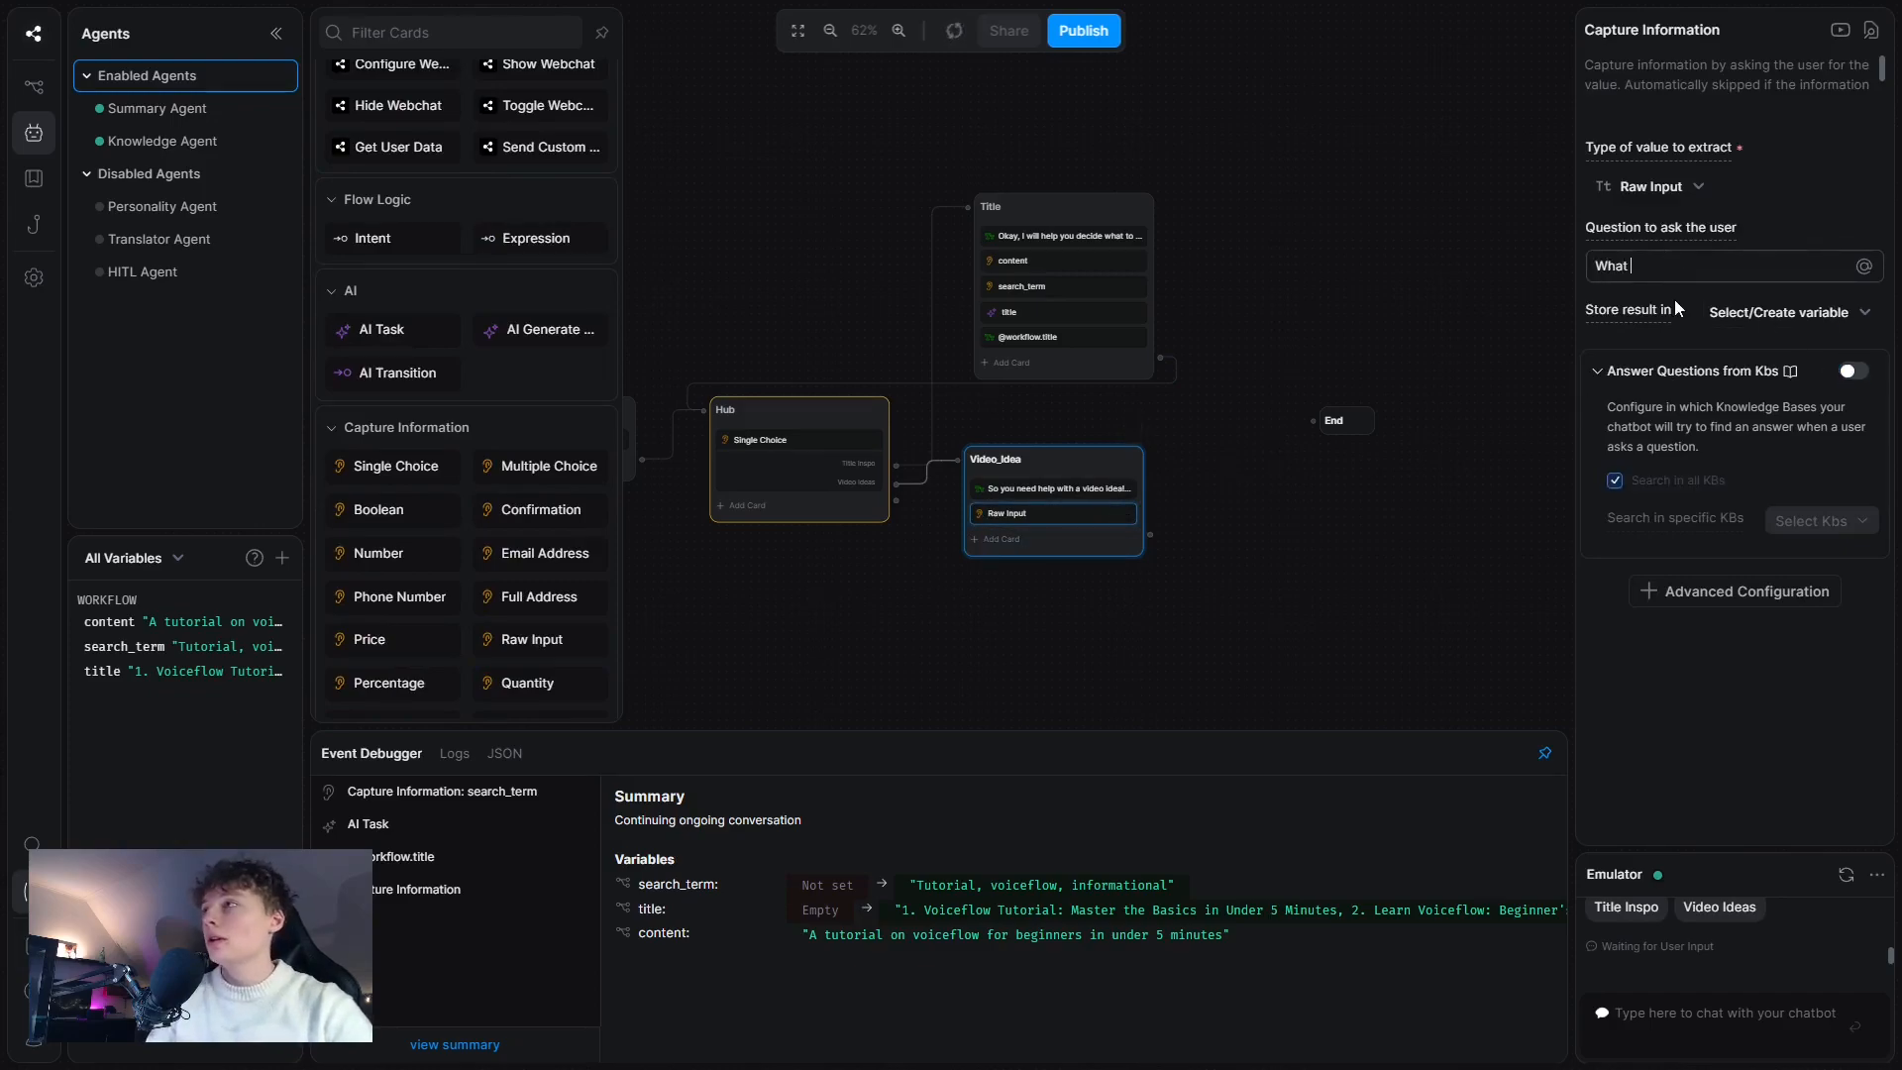
pyautogui.write('is the specific ')
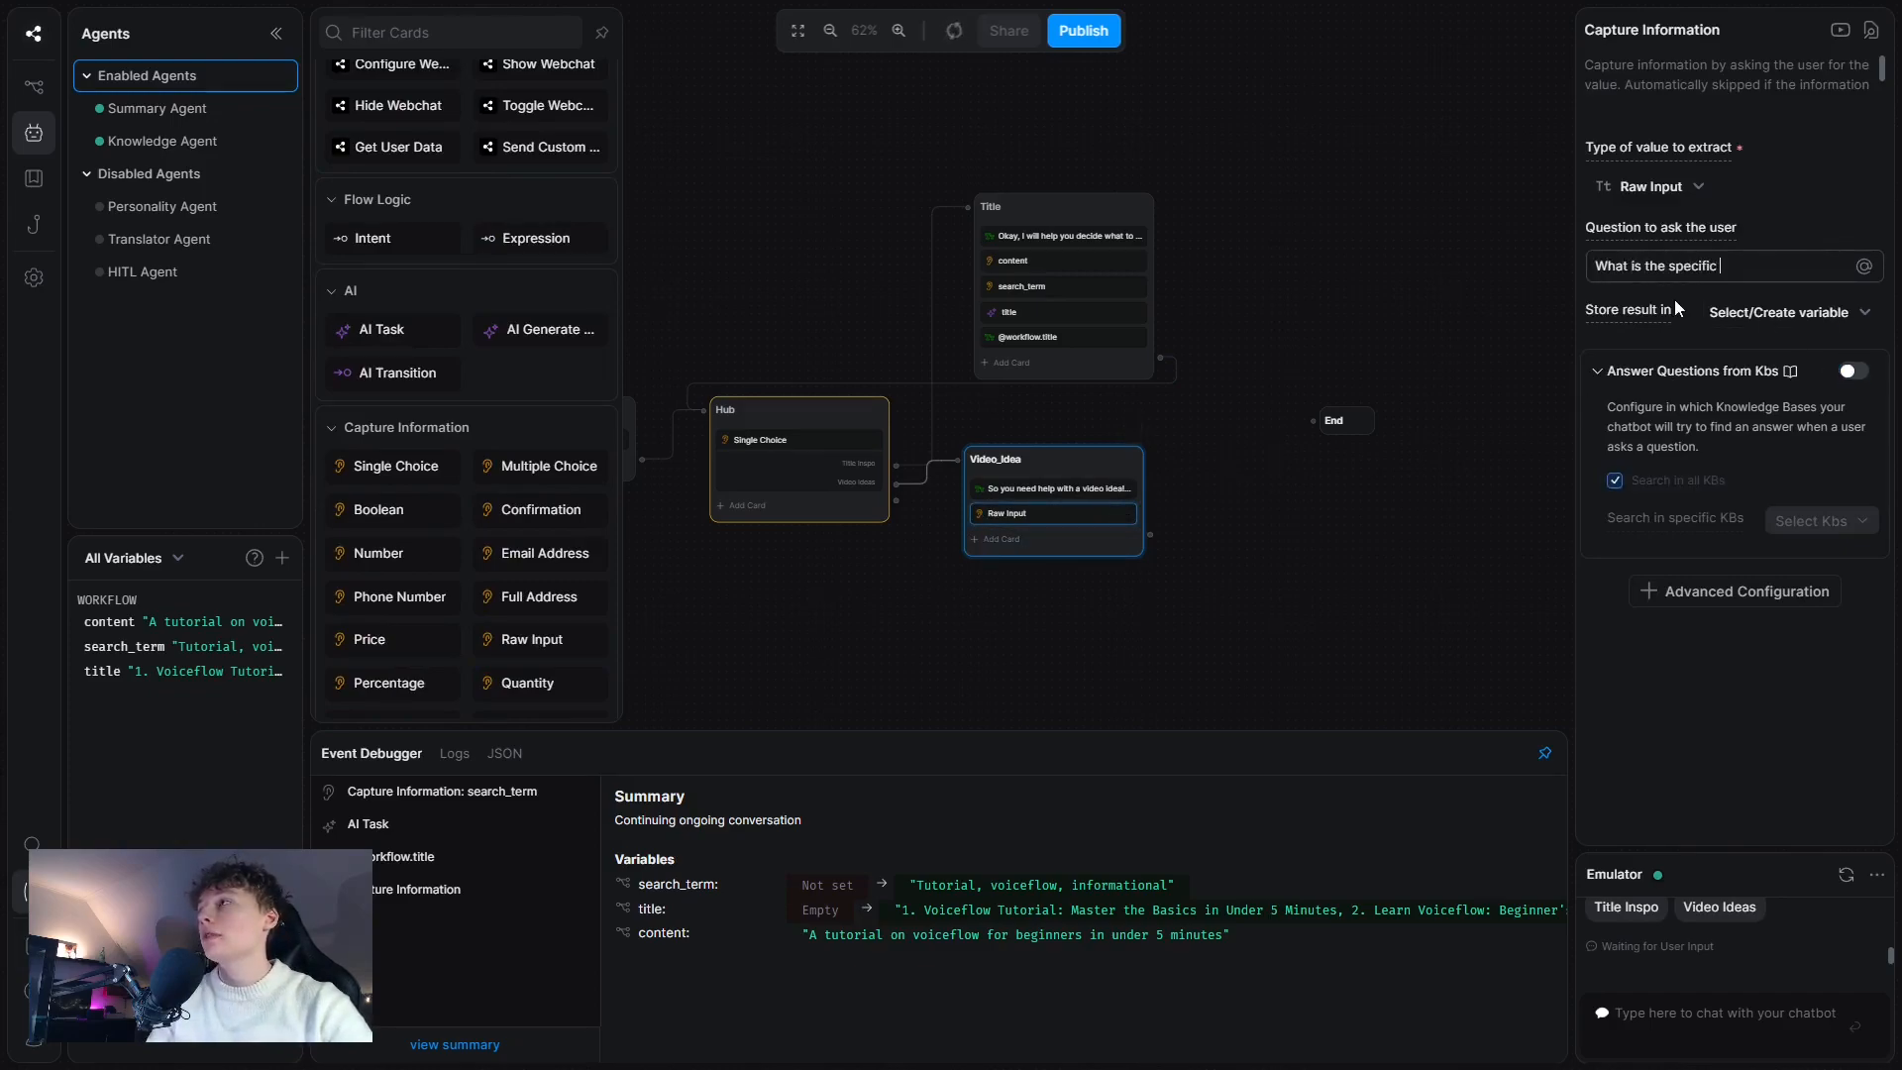
pyautogui.write('t opic of the video?')
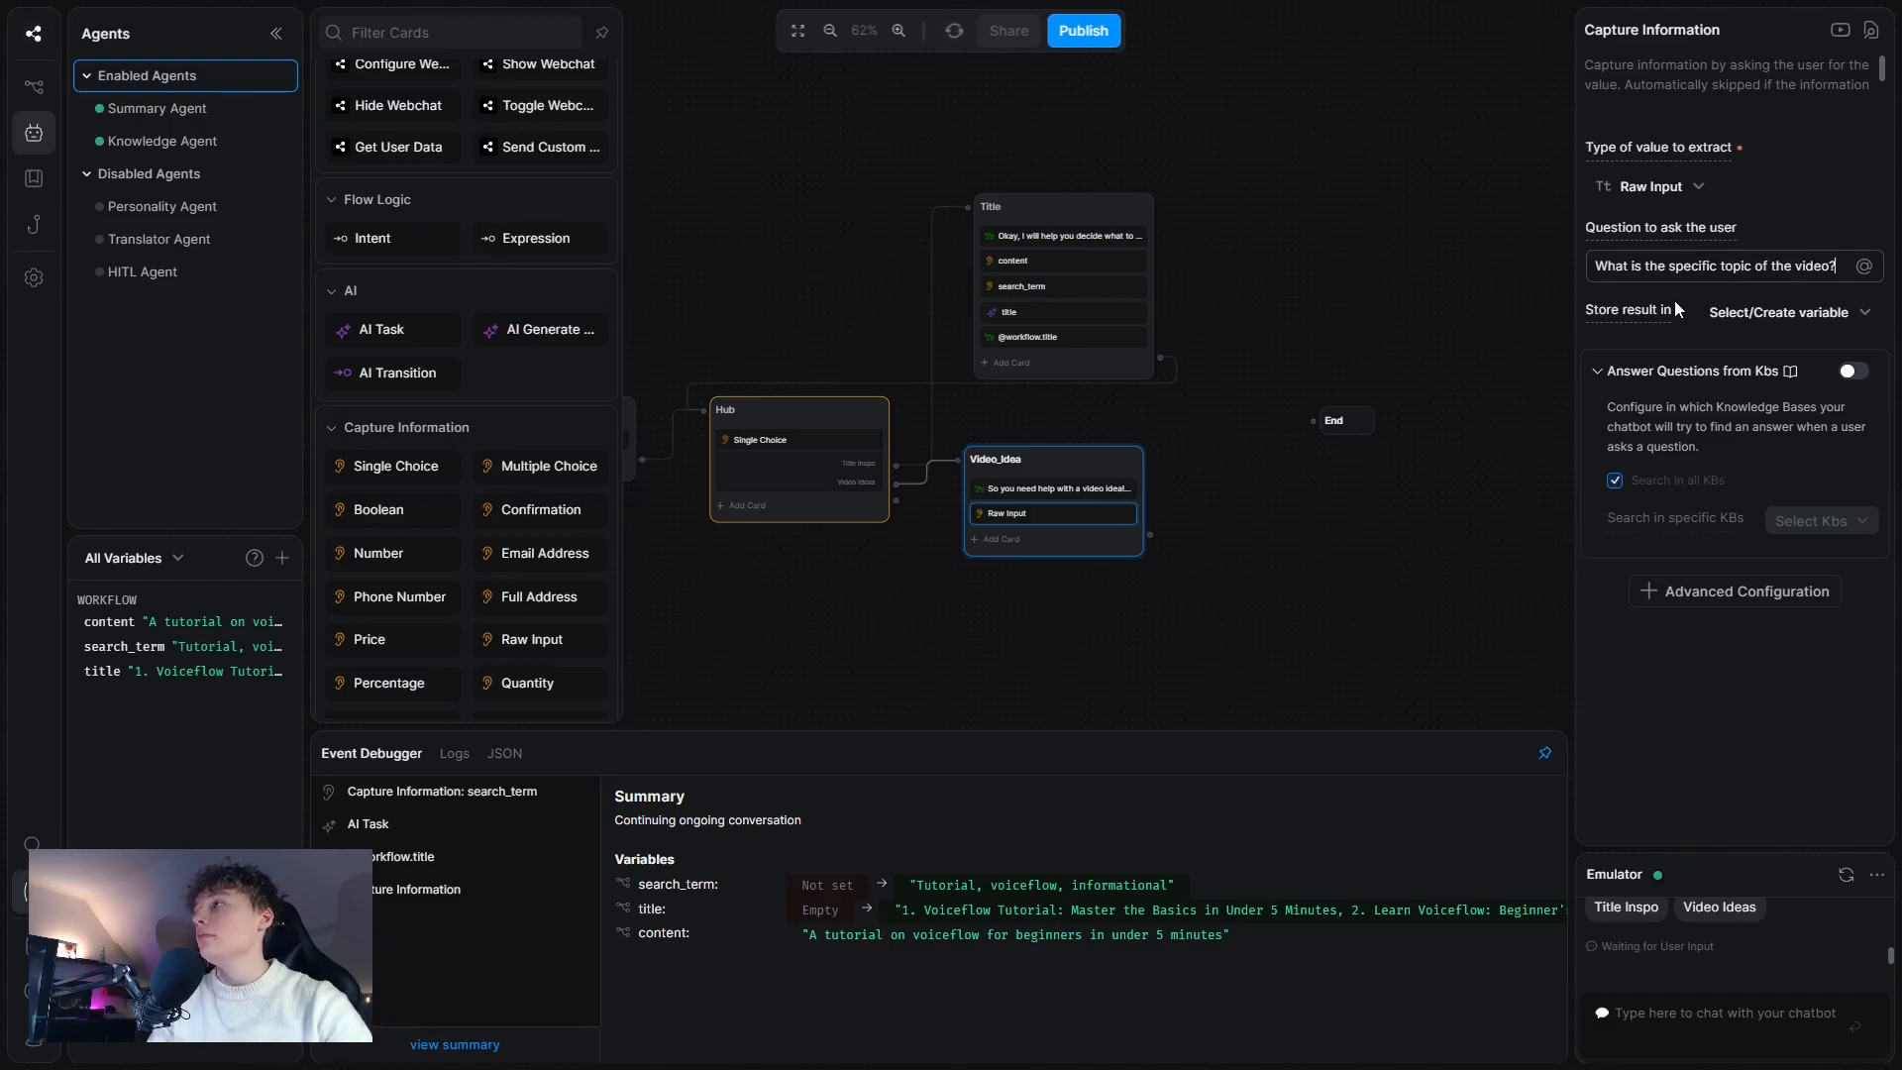
# - Store the topic question's result in a new workflow variable named "topic"
pyautogui.click(1774, 313)
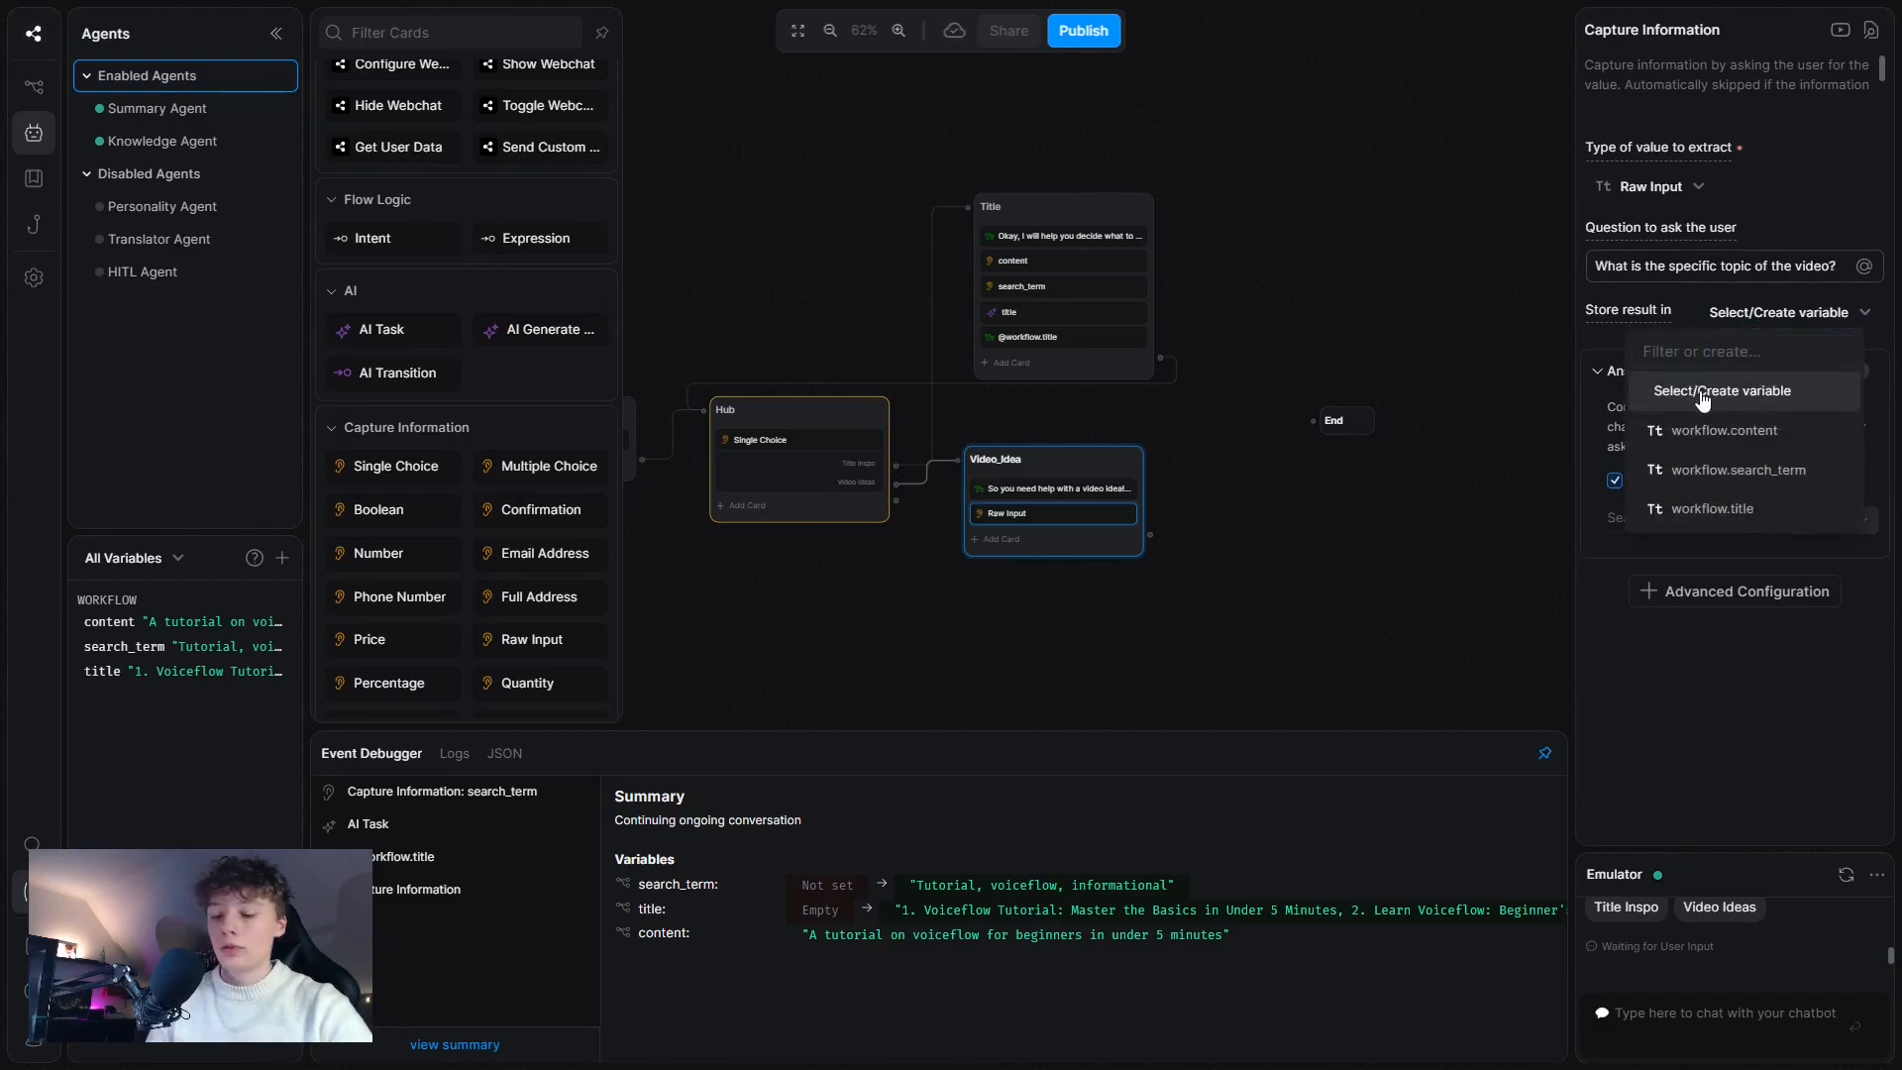
pyautogui.write('topic')
pyautogui.click(1700, 391)
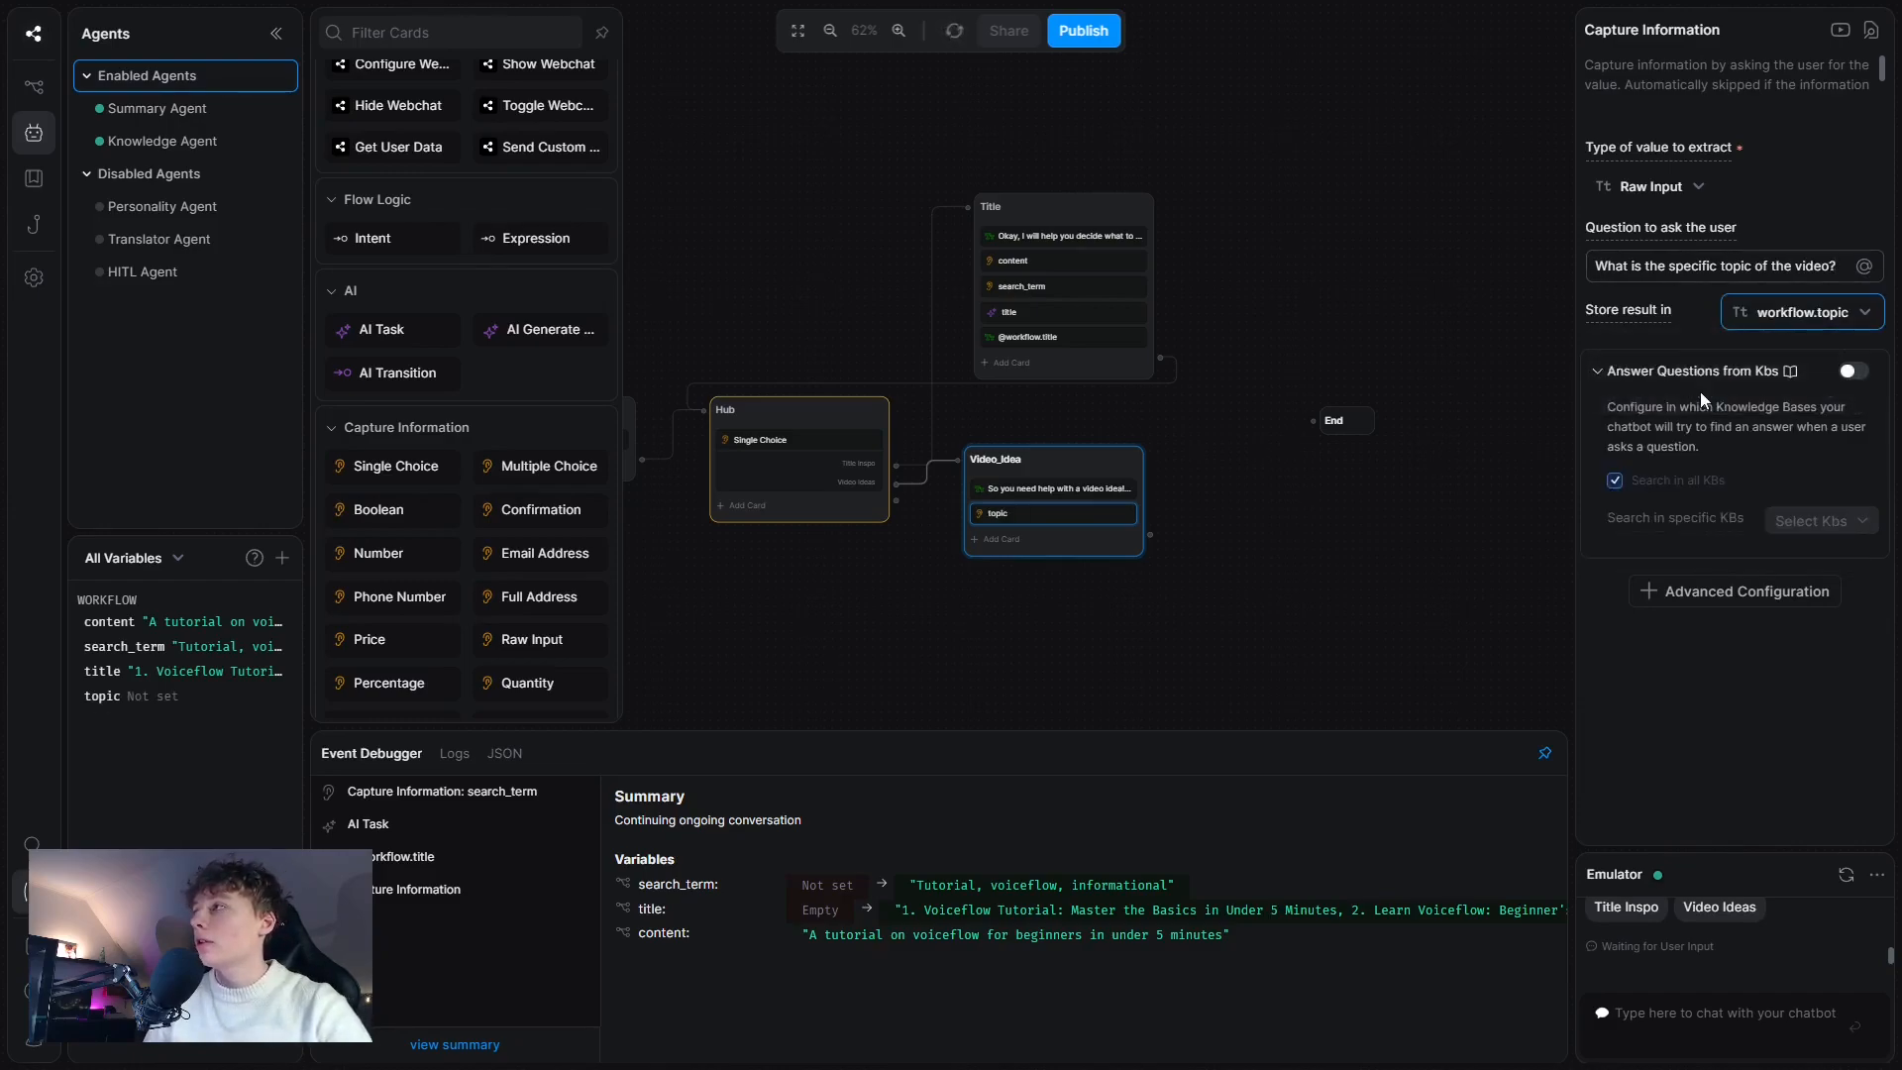
# - Add a second Raw Input card to the Video_Idea node with answering from knowledge bases turned off
pyautogui.click(1065, 540)
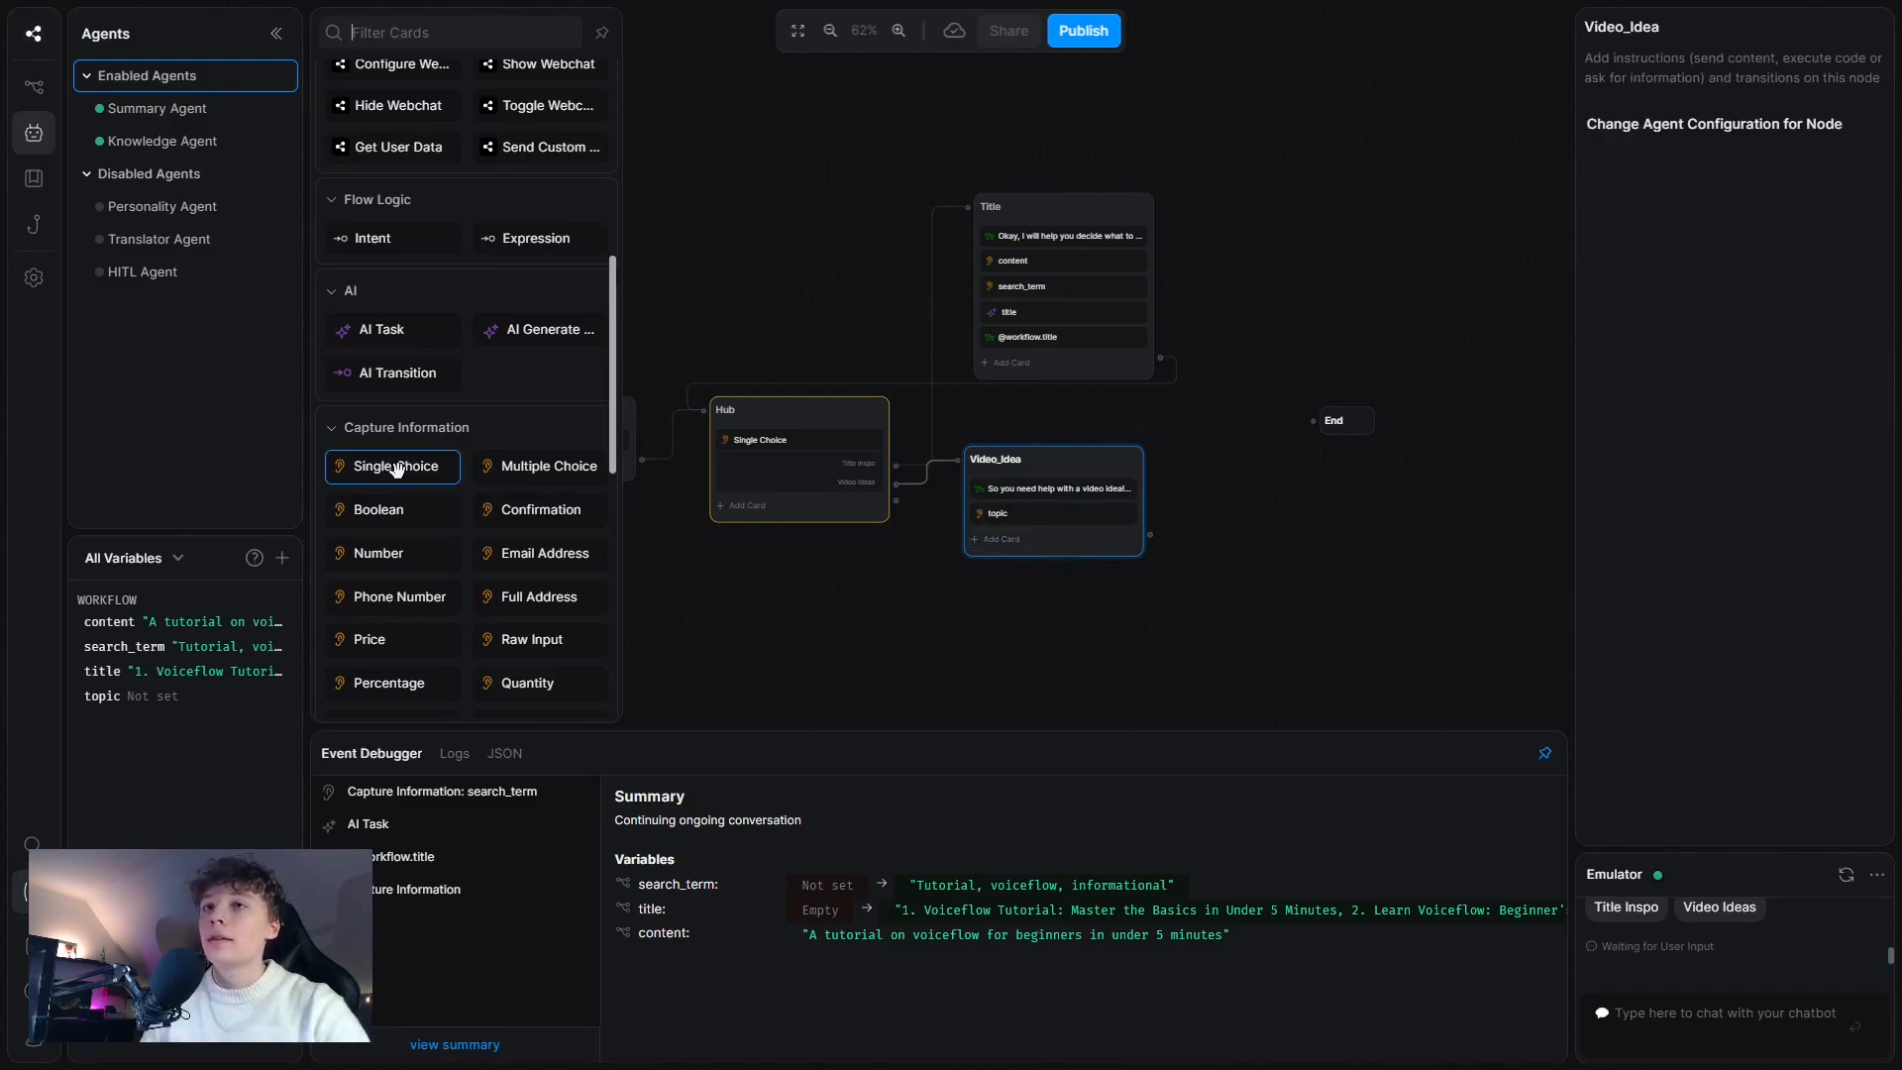
pyautogui.click(525, 639)
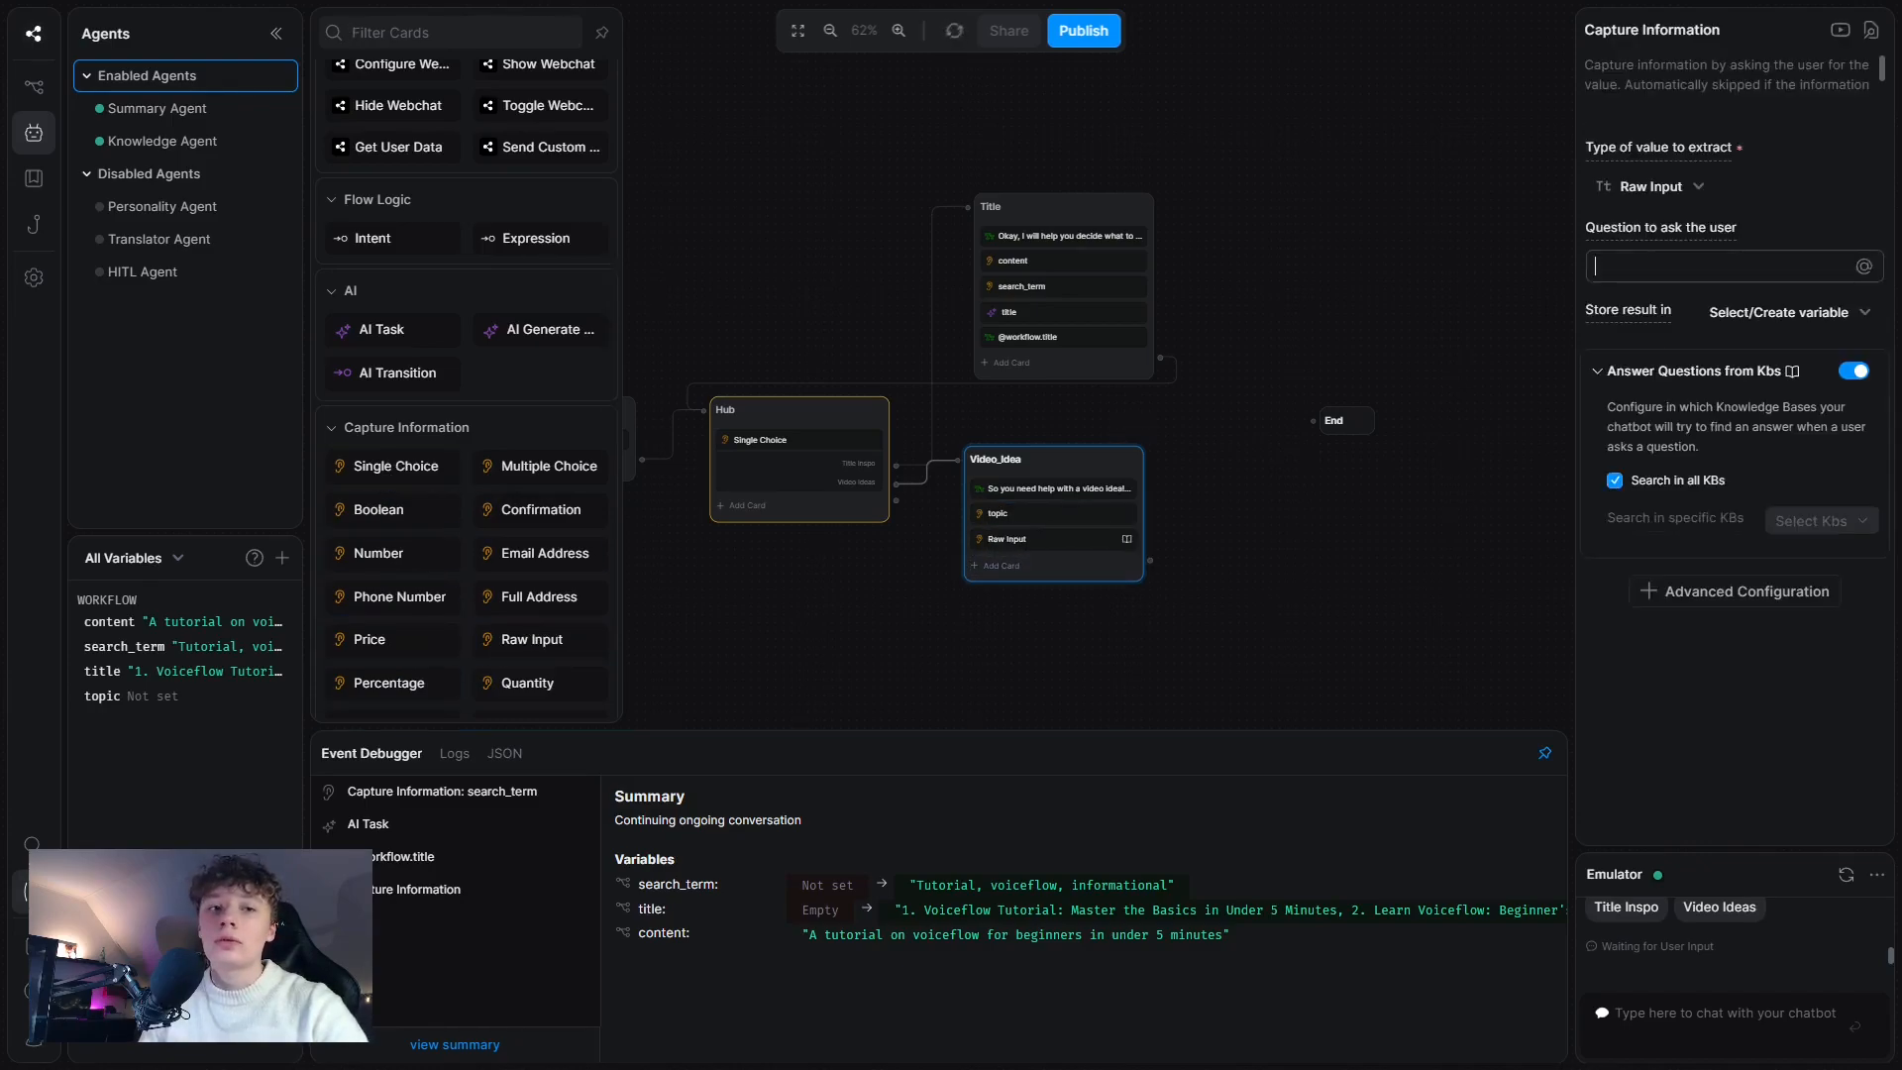
pyautogui.click(1048, 536)
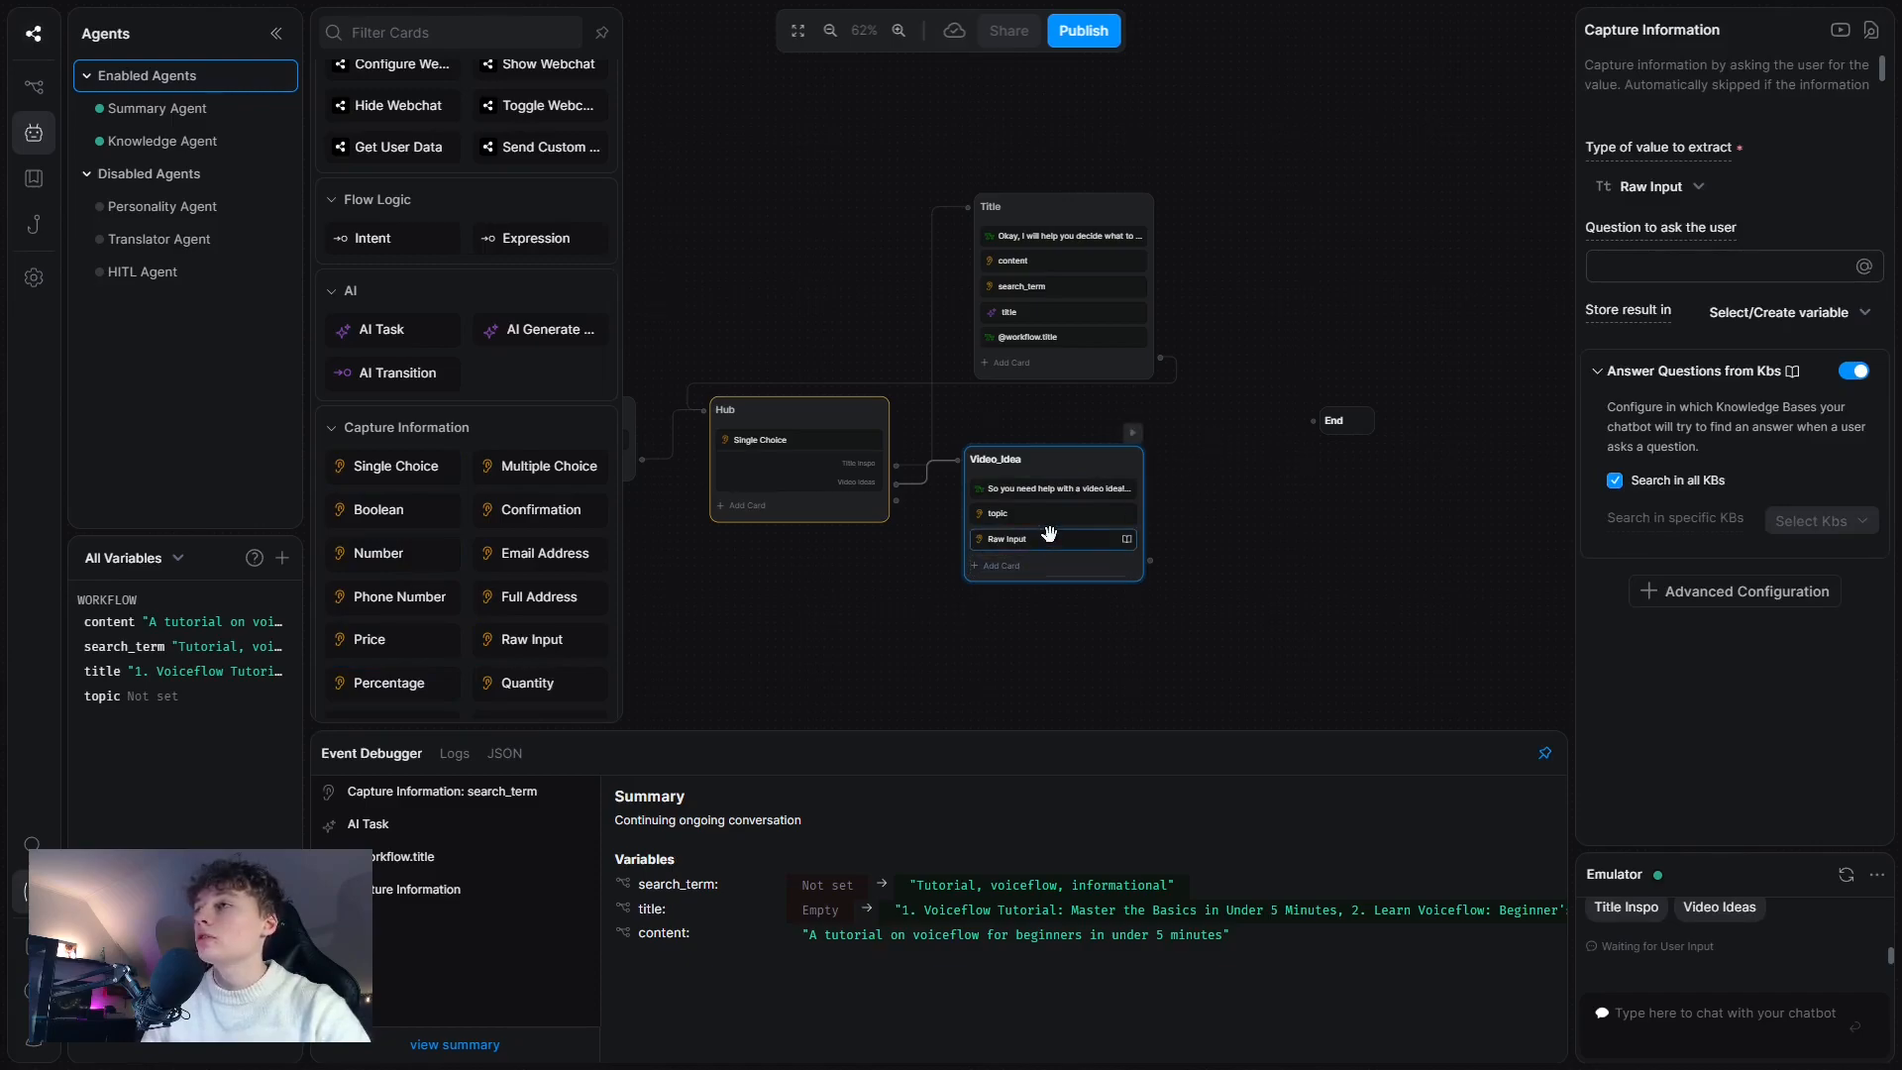
pyautogui.click(1850, 372)
# - Set the new Raw Input card's question to "What is the purpose of the video? (educational, entertainment, etc.)"
pyautogui.write('What si')
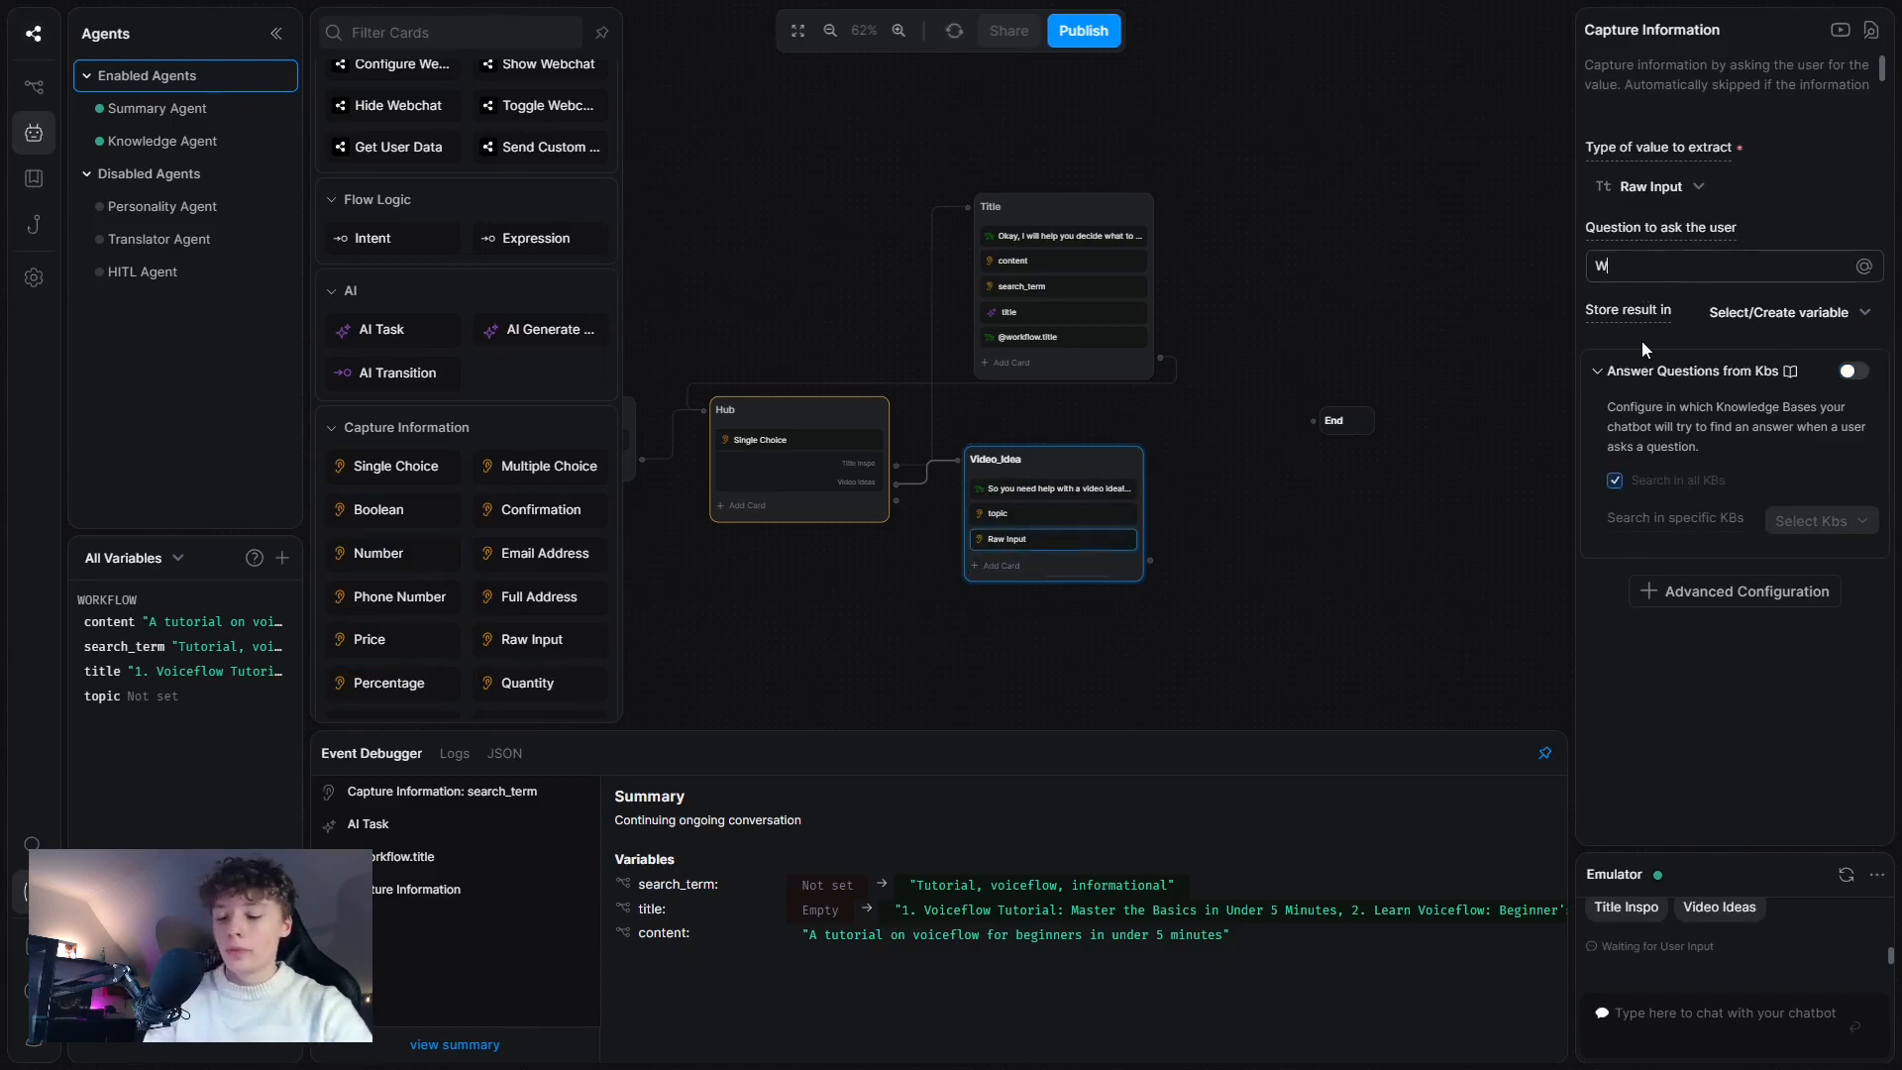
pyautogui.press('BackSpace')
pyautogui.press('BackSpace')
pyautogui.write('is ')
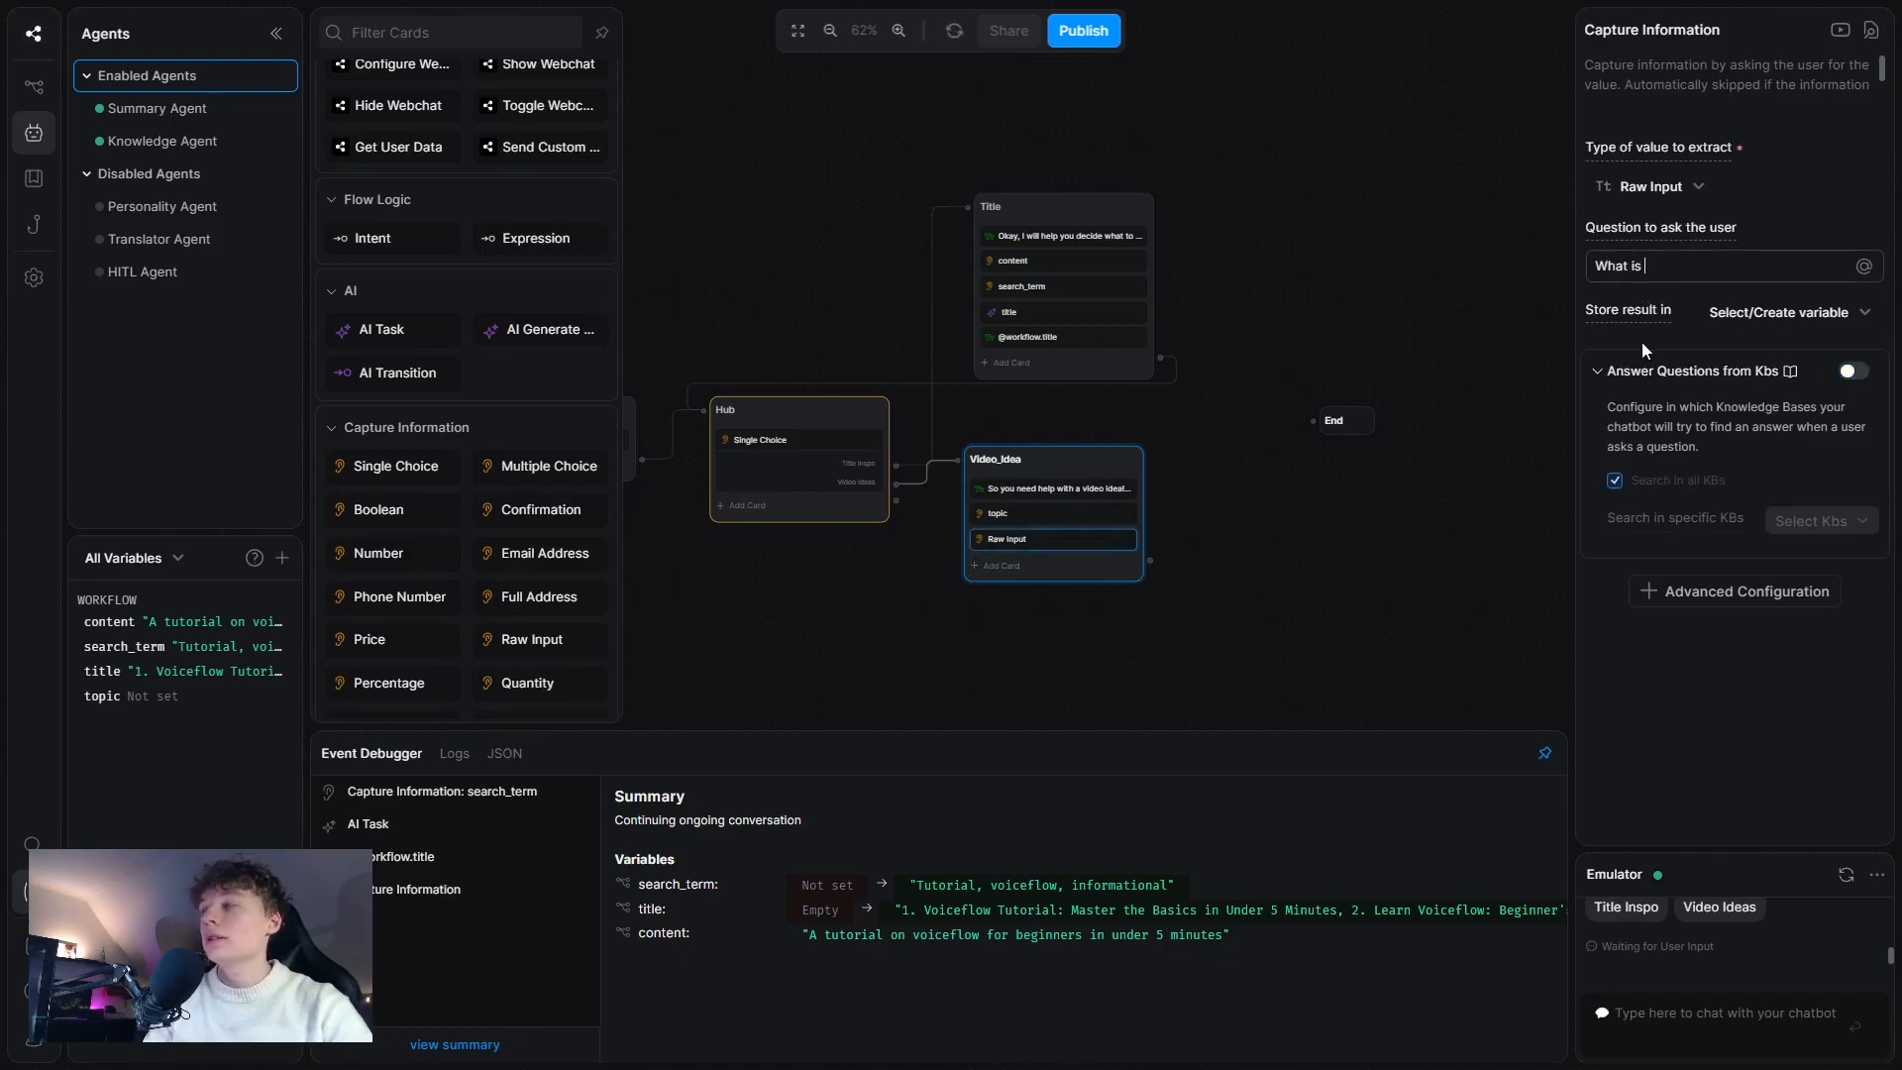
pyautogui.write('the purpos')
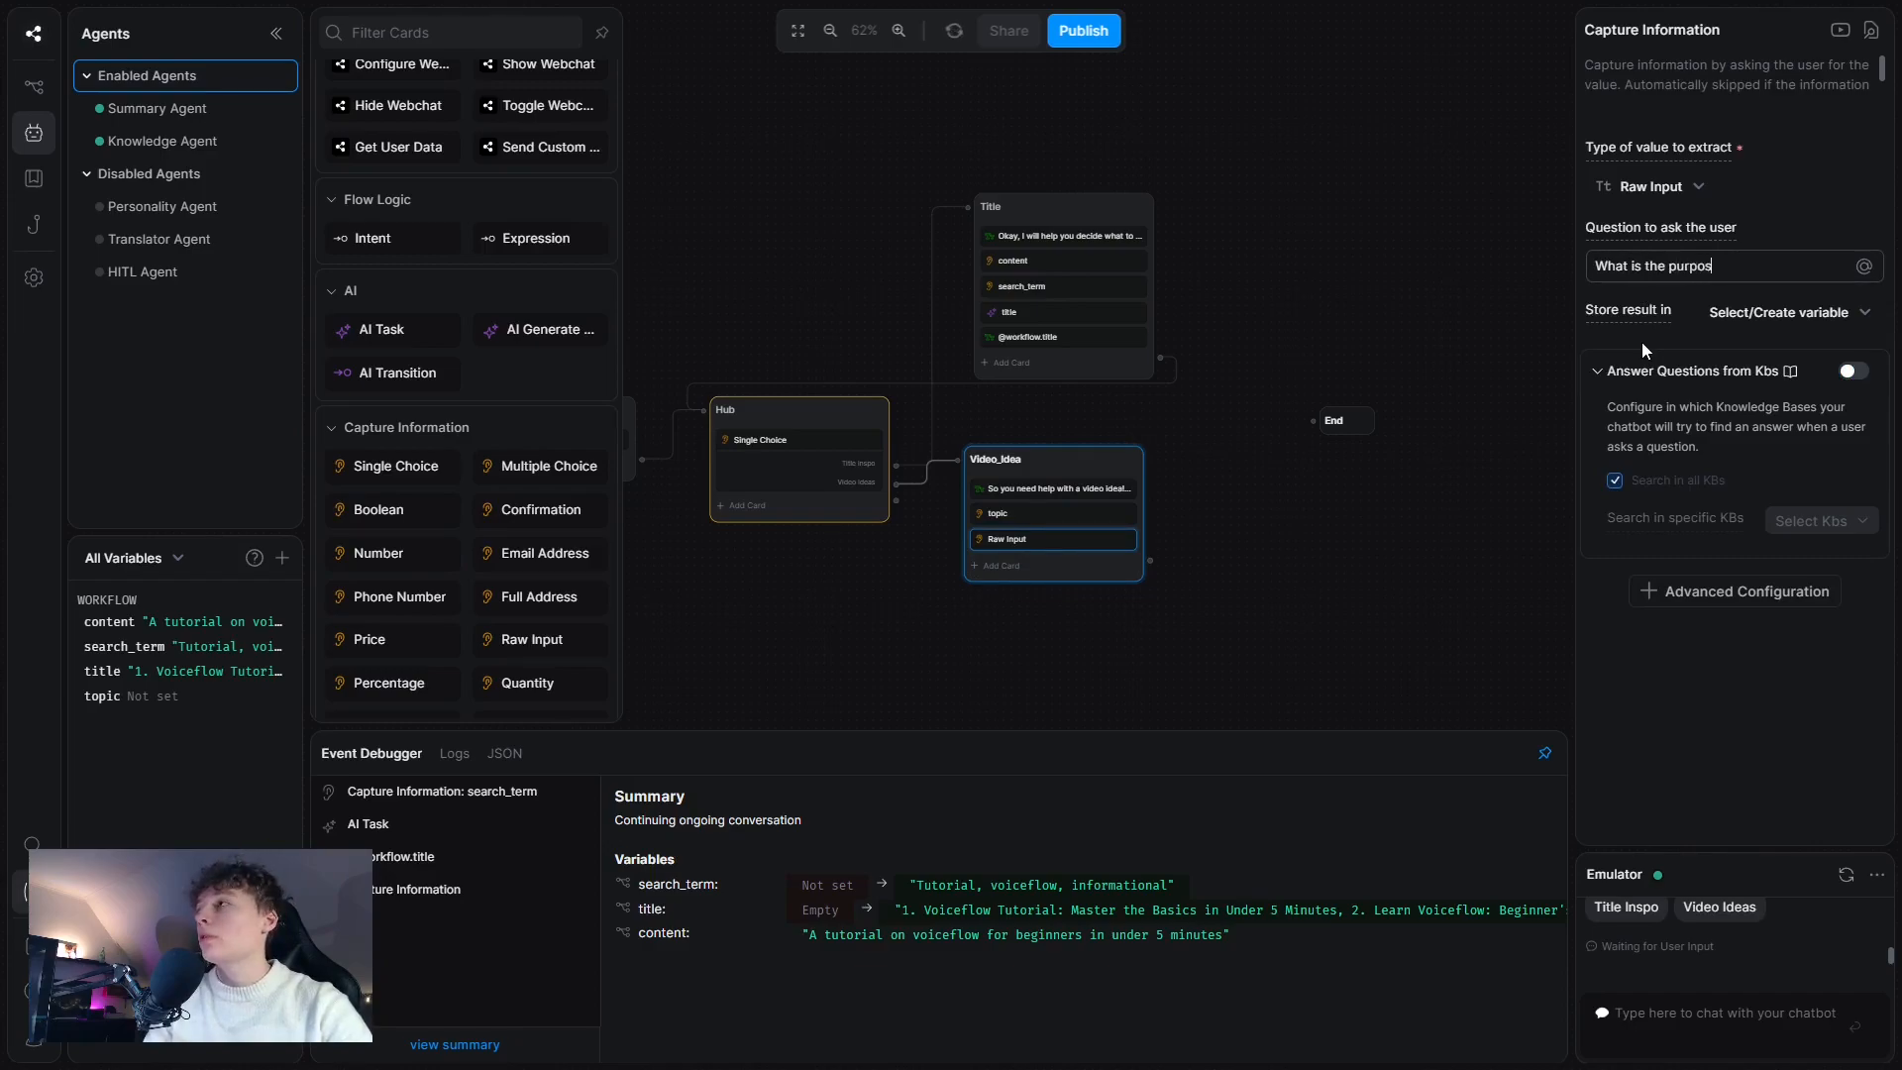
pyautogui.write('e of the vid')
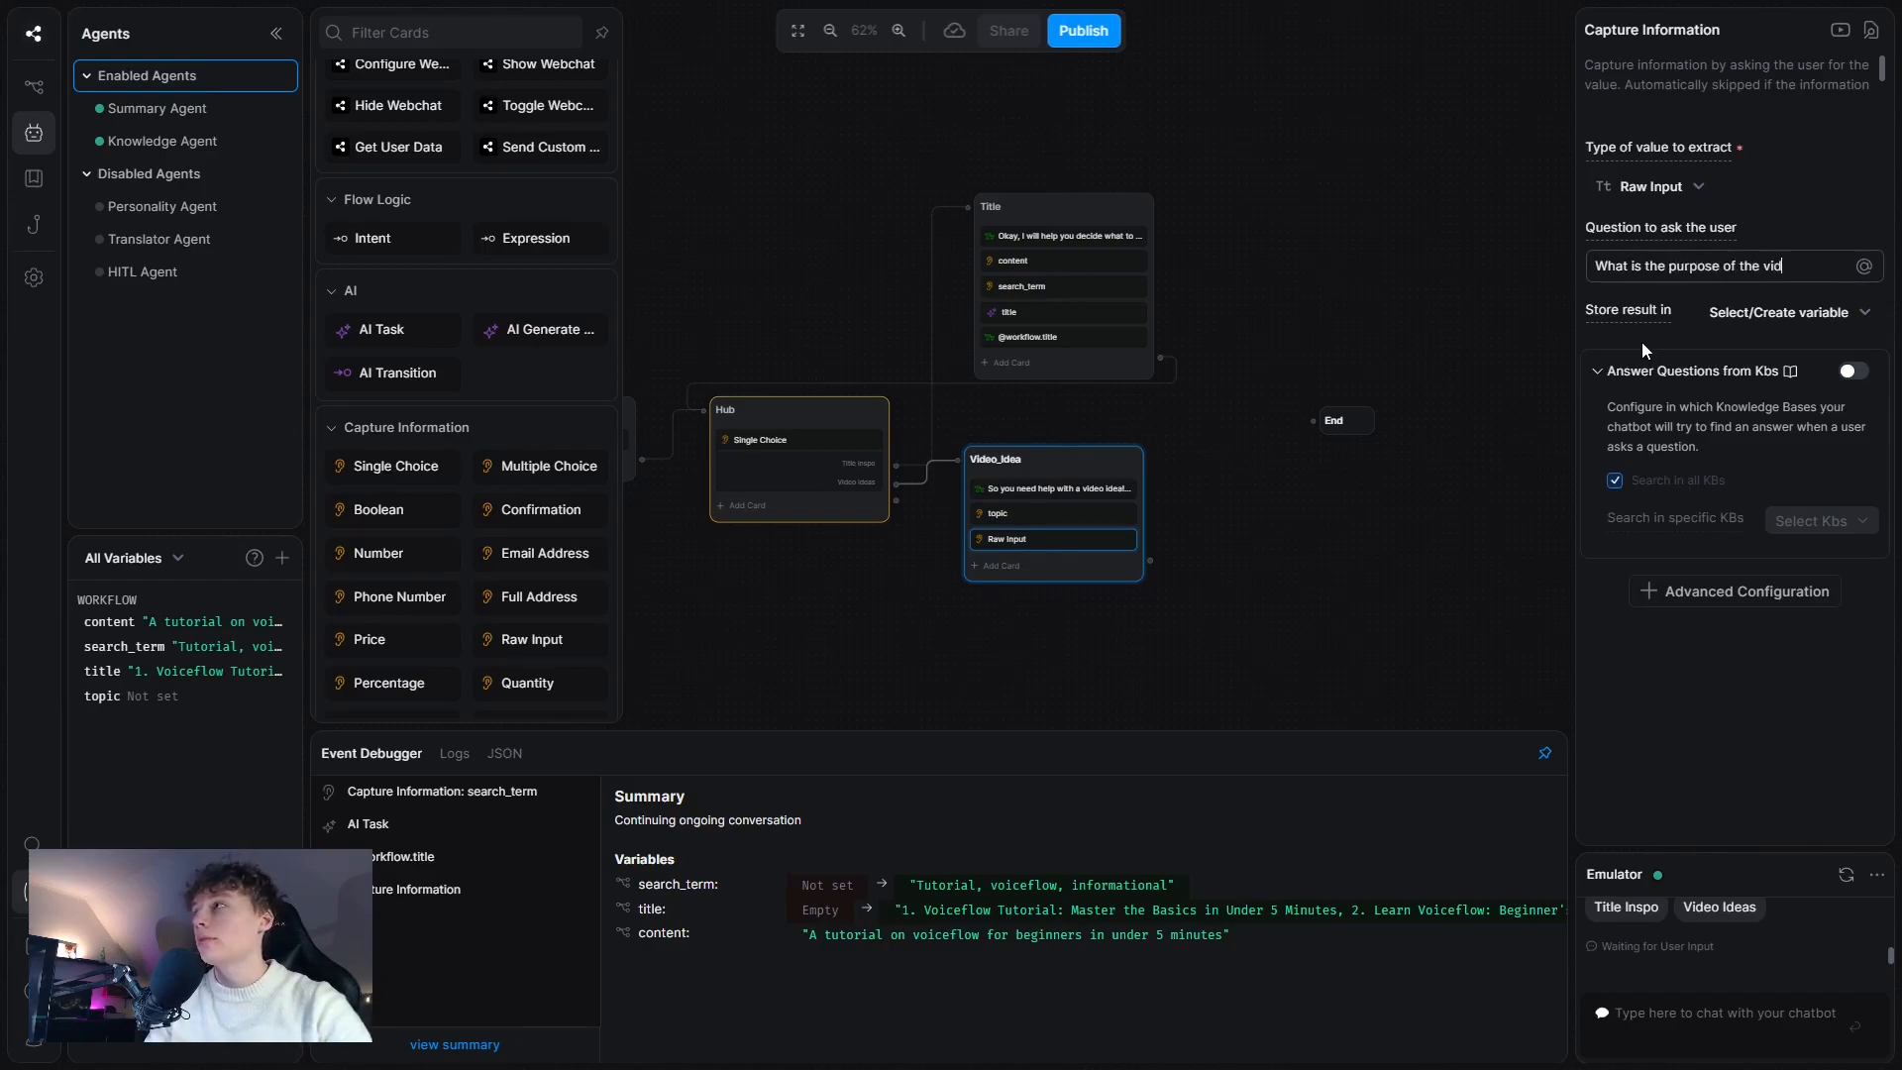
pyautogui.write('eo? (ed)')
pyautogui.write('ucationa')
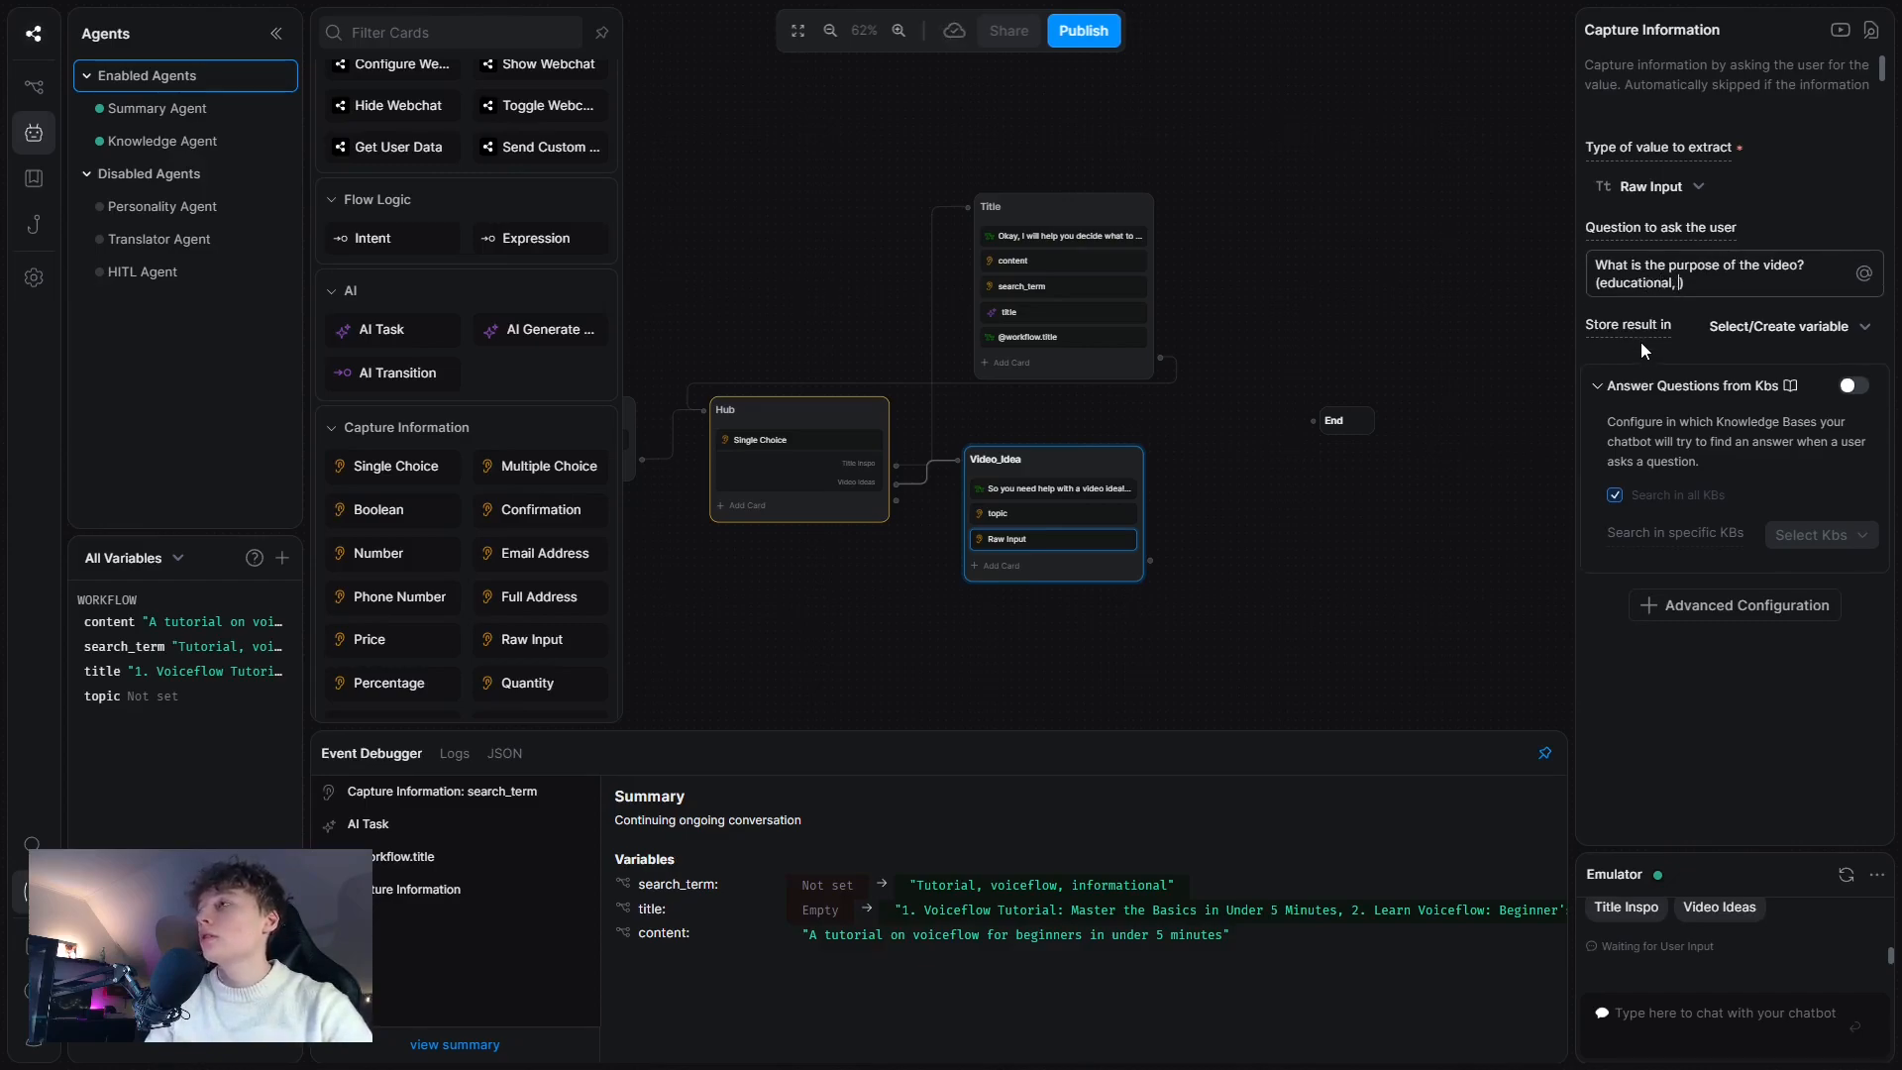
pyautogui.write('l, enter')
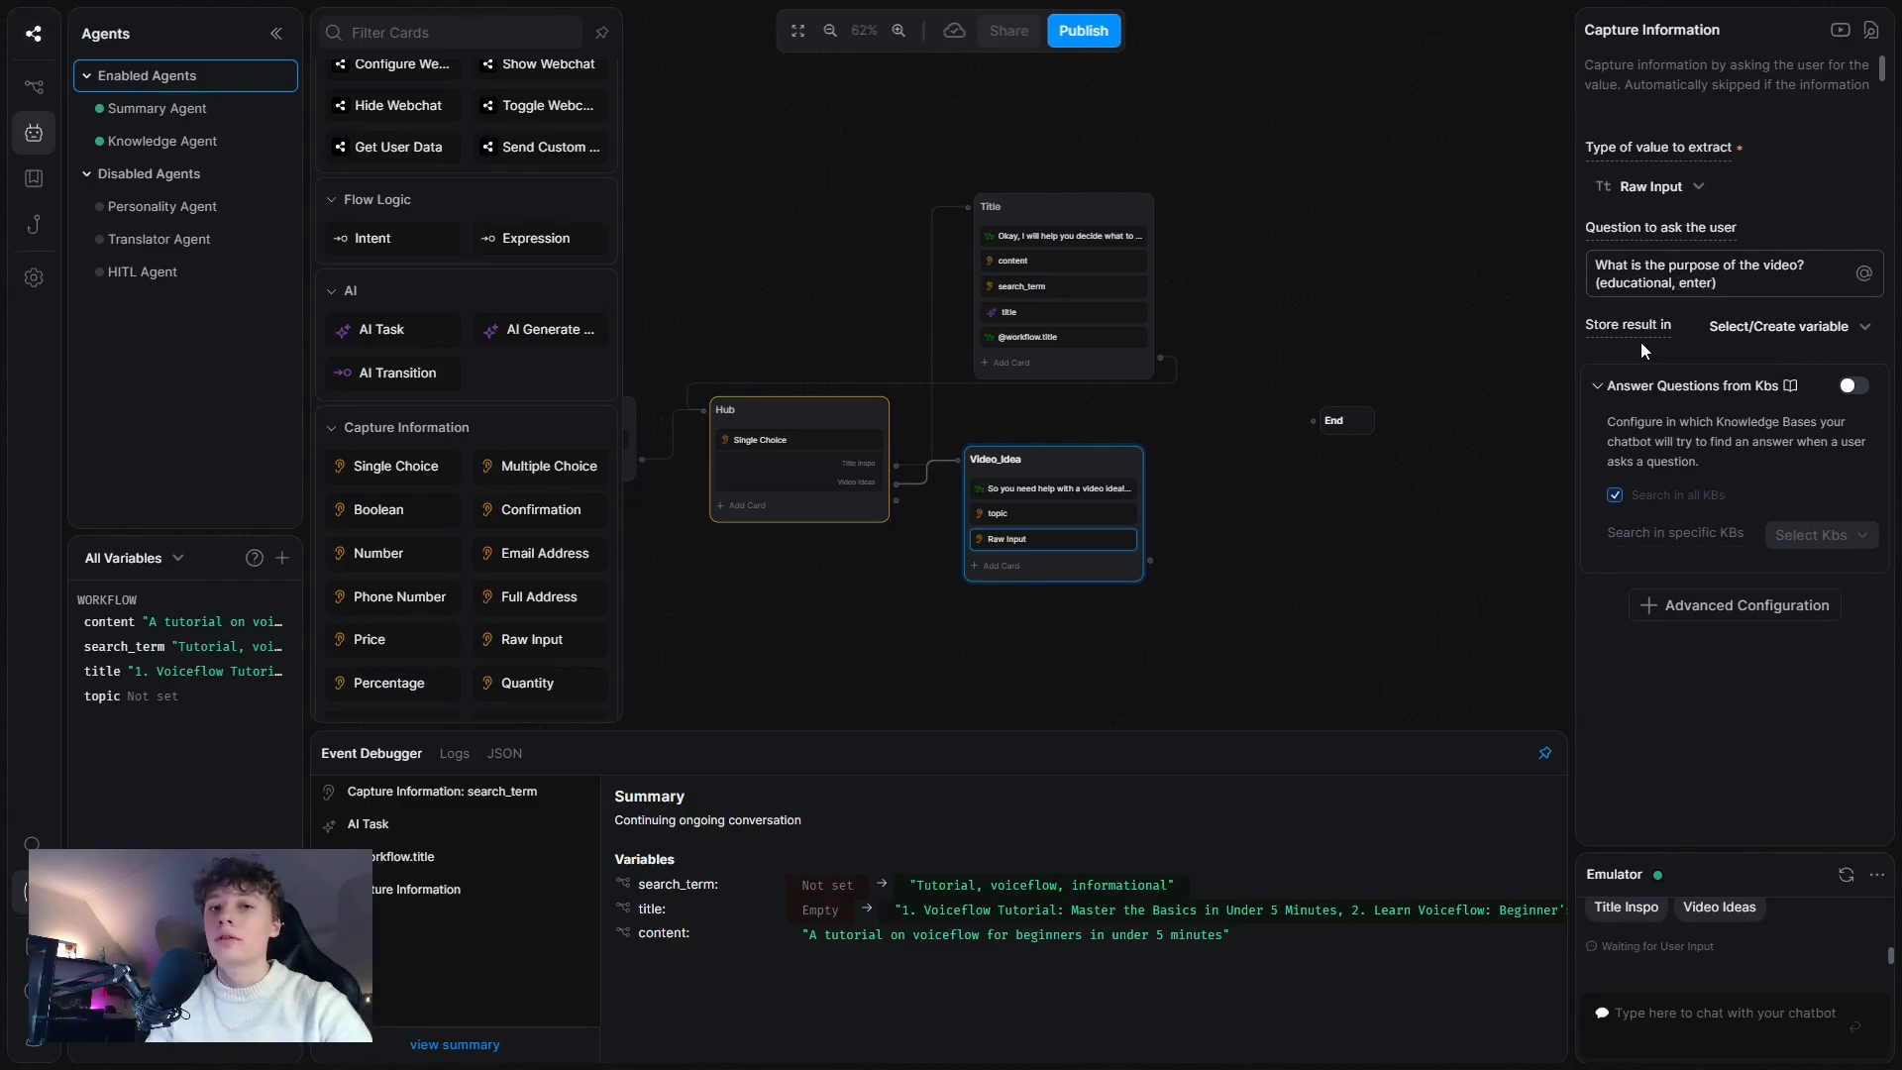
pyautogui.write('tainment')
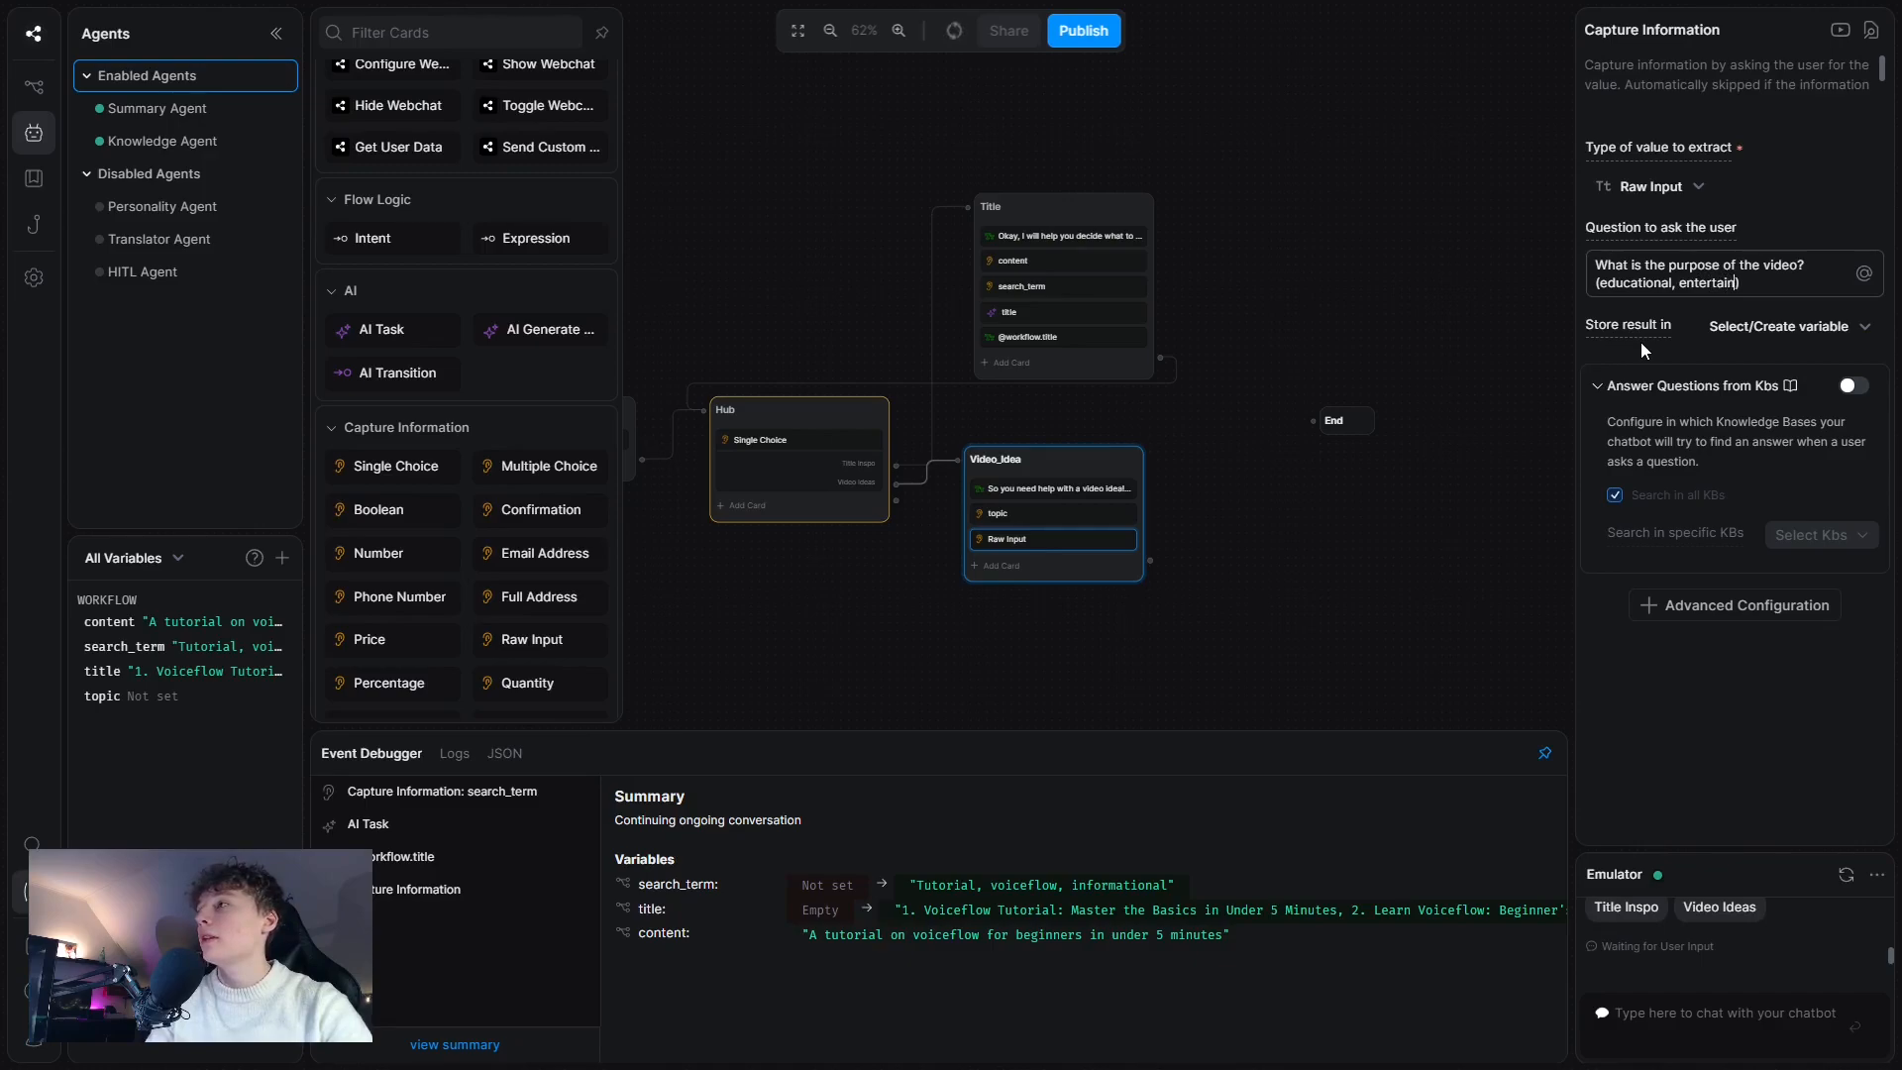
pyautogui.write(', etc.')
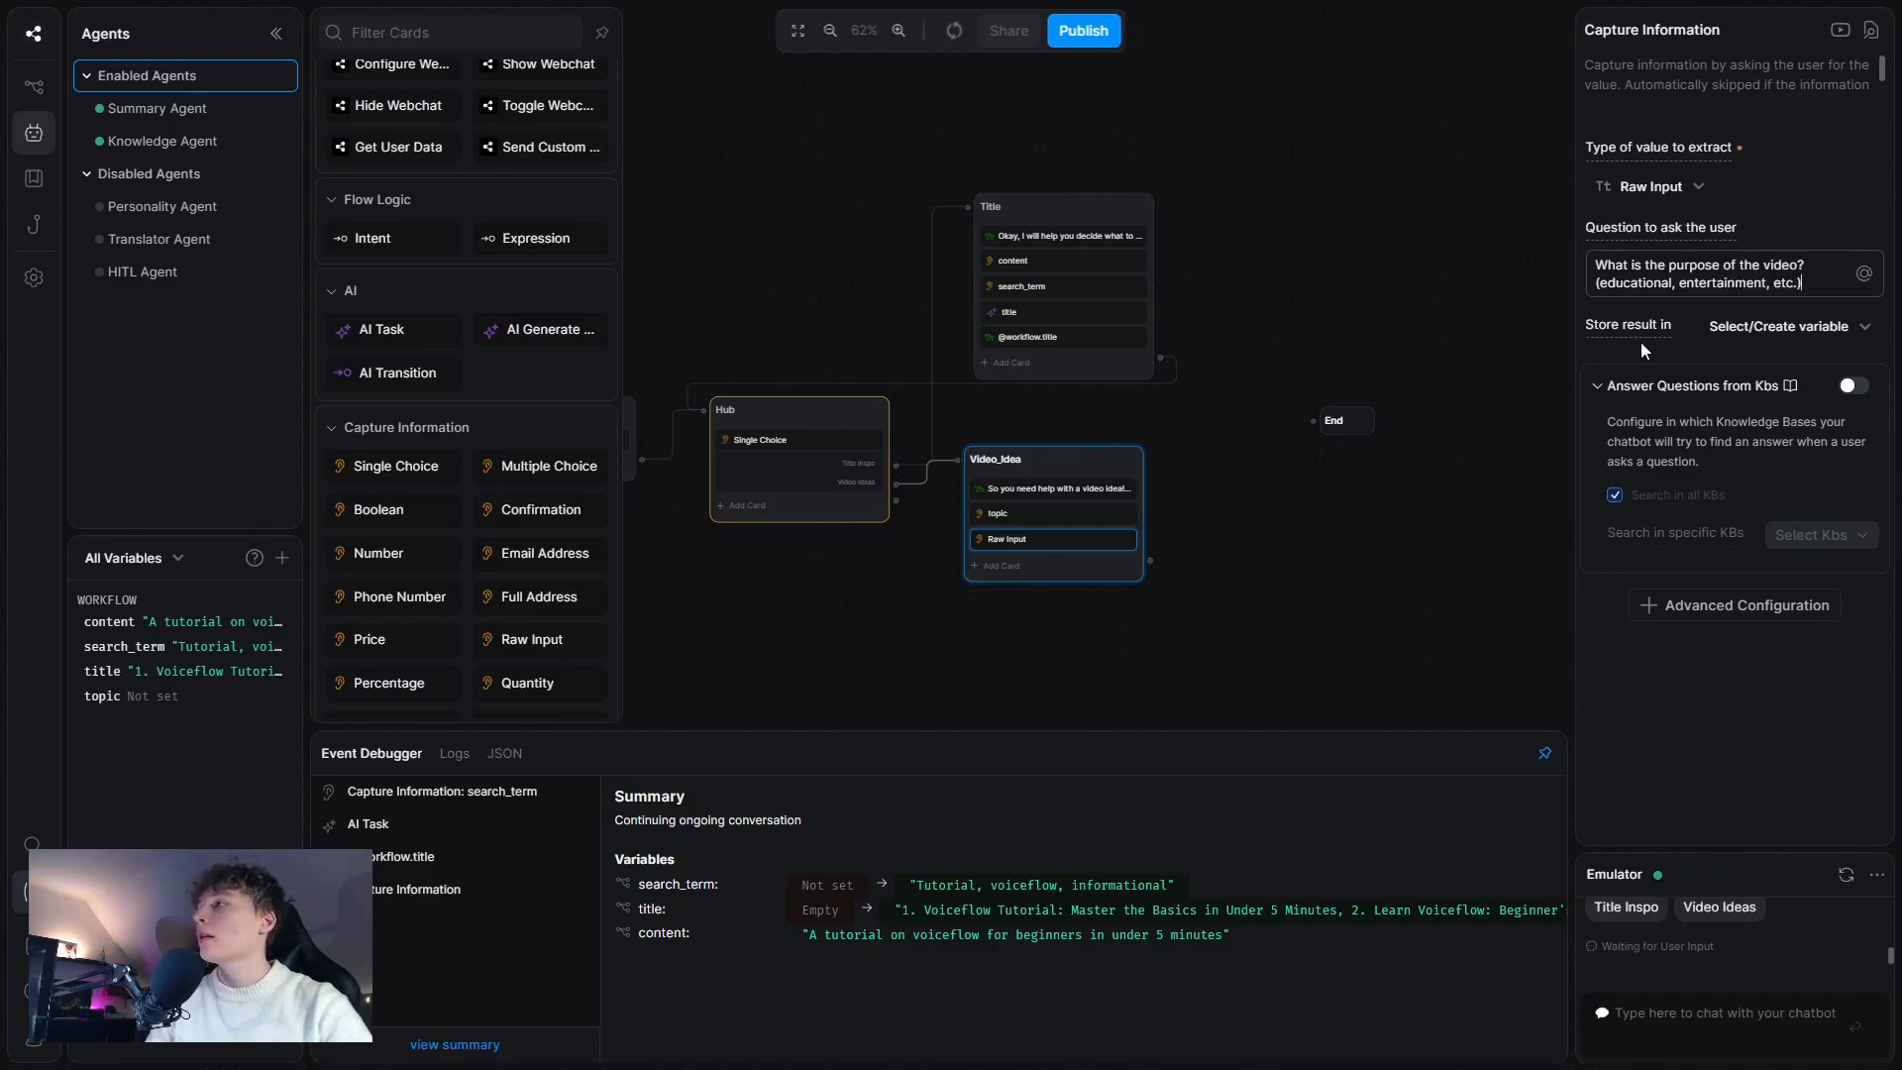
# - Store the purpose question's result in a new workflow variable named "purpose"
pyautogui.click(1763, 333)
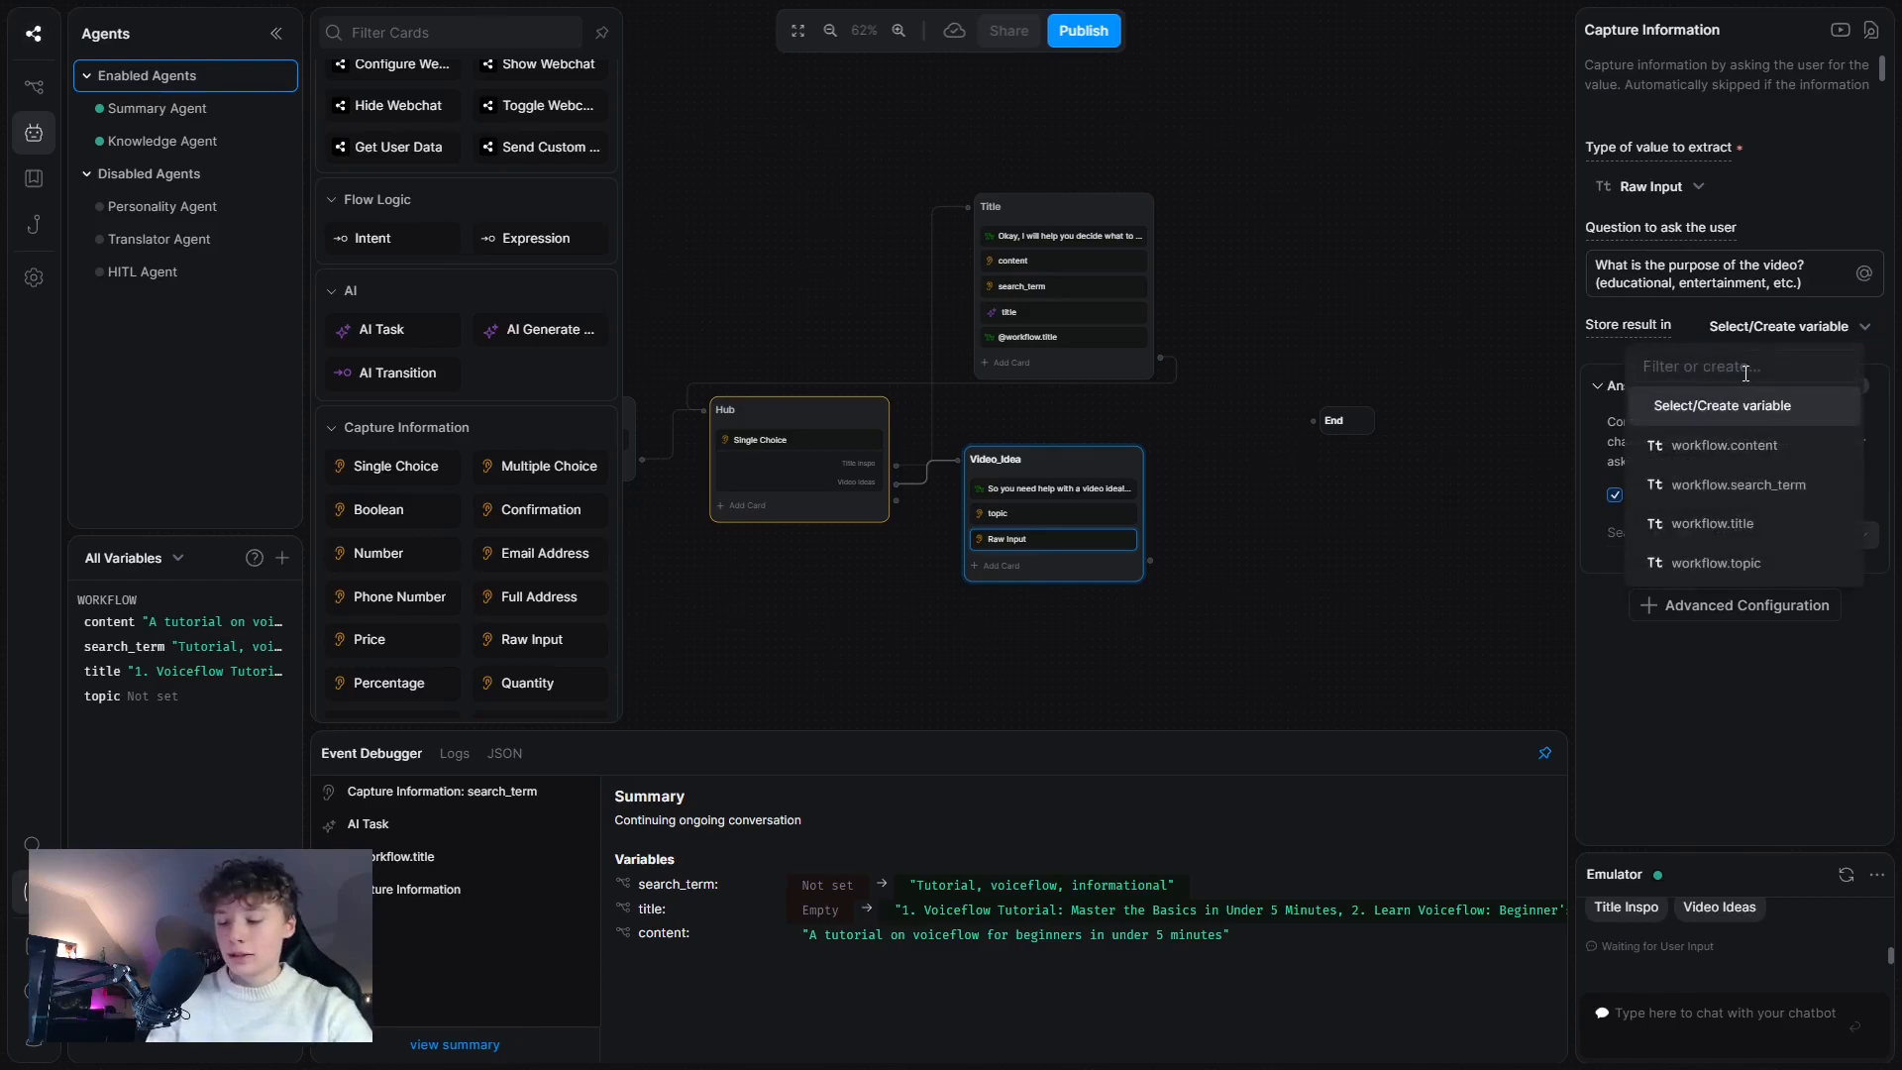
pyautogui.write('purpose')
pyautogui.click(1720, 409)
pyautogui.click(1252, 542)
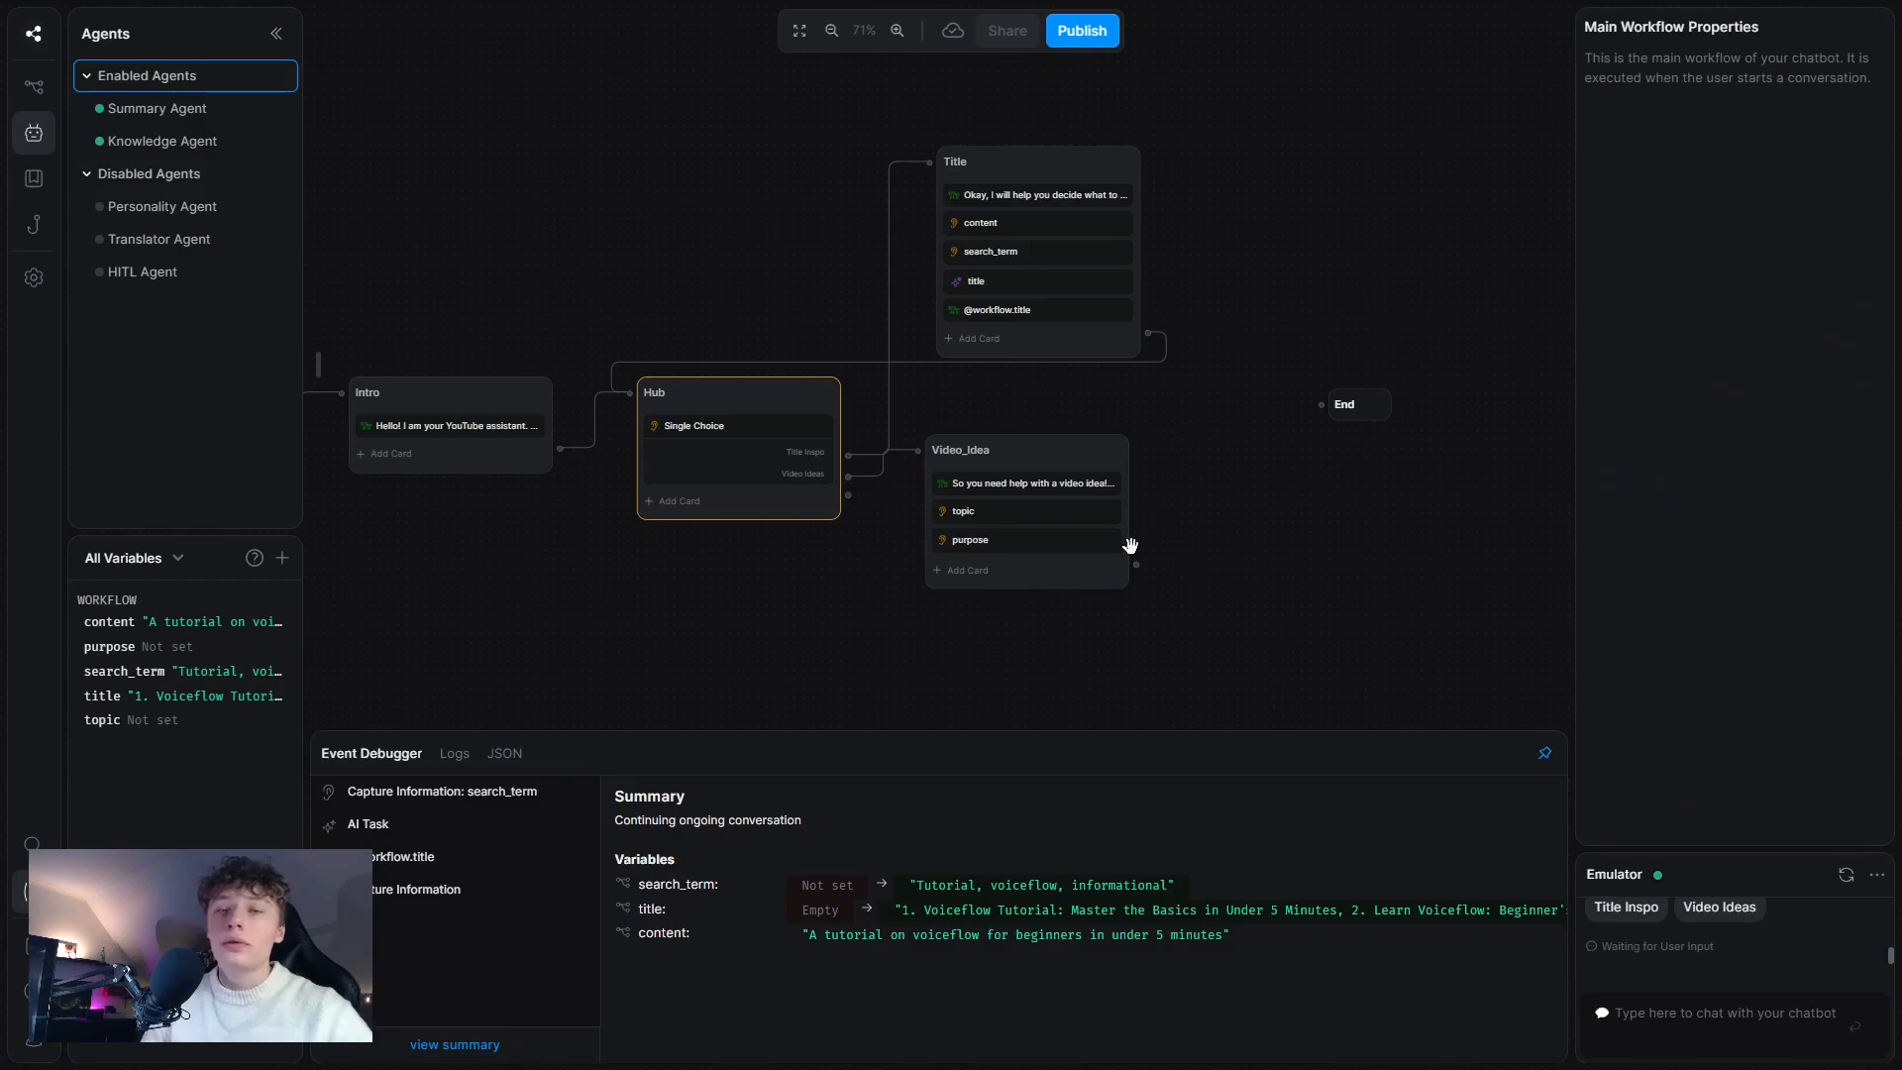
# - Add an AI Task card to Video_Idea, instructing a YouTube expert to create a likely viral video idea from workflow.topic and workflow.purpose and explain its strengths
pyautogui.click(1021, 575)
pyautogui.click(421, 334)
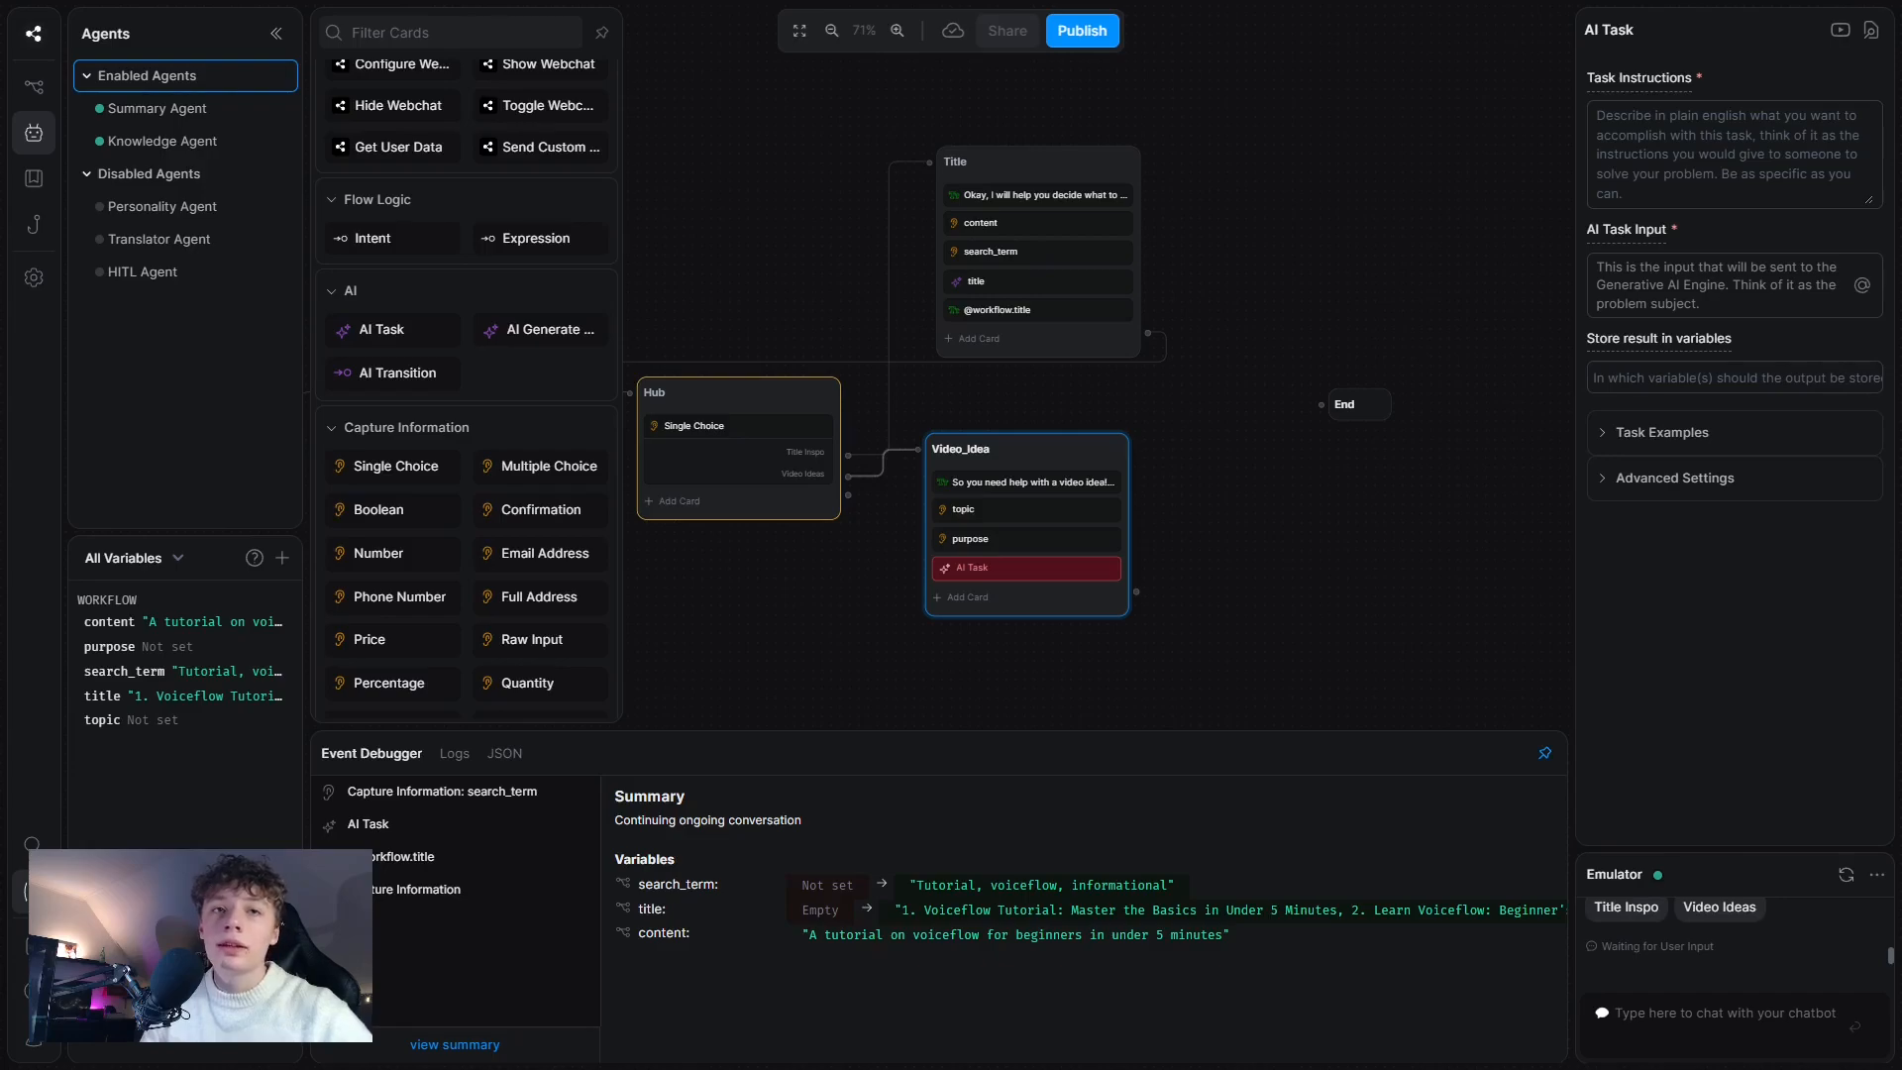
pyautogui.click(1672, 123)
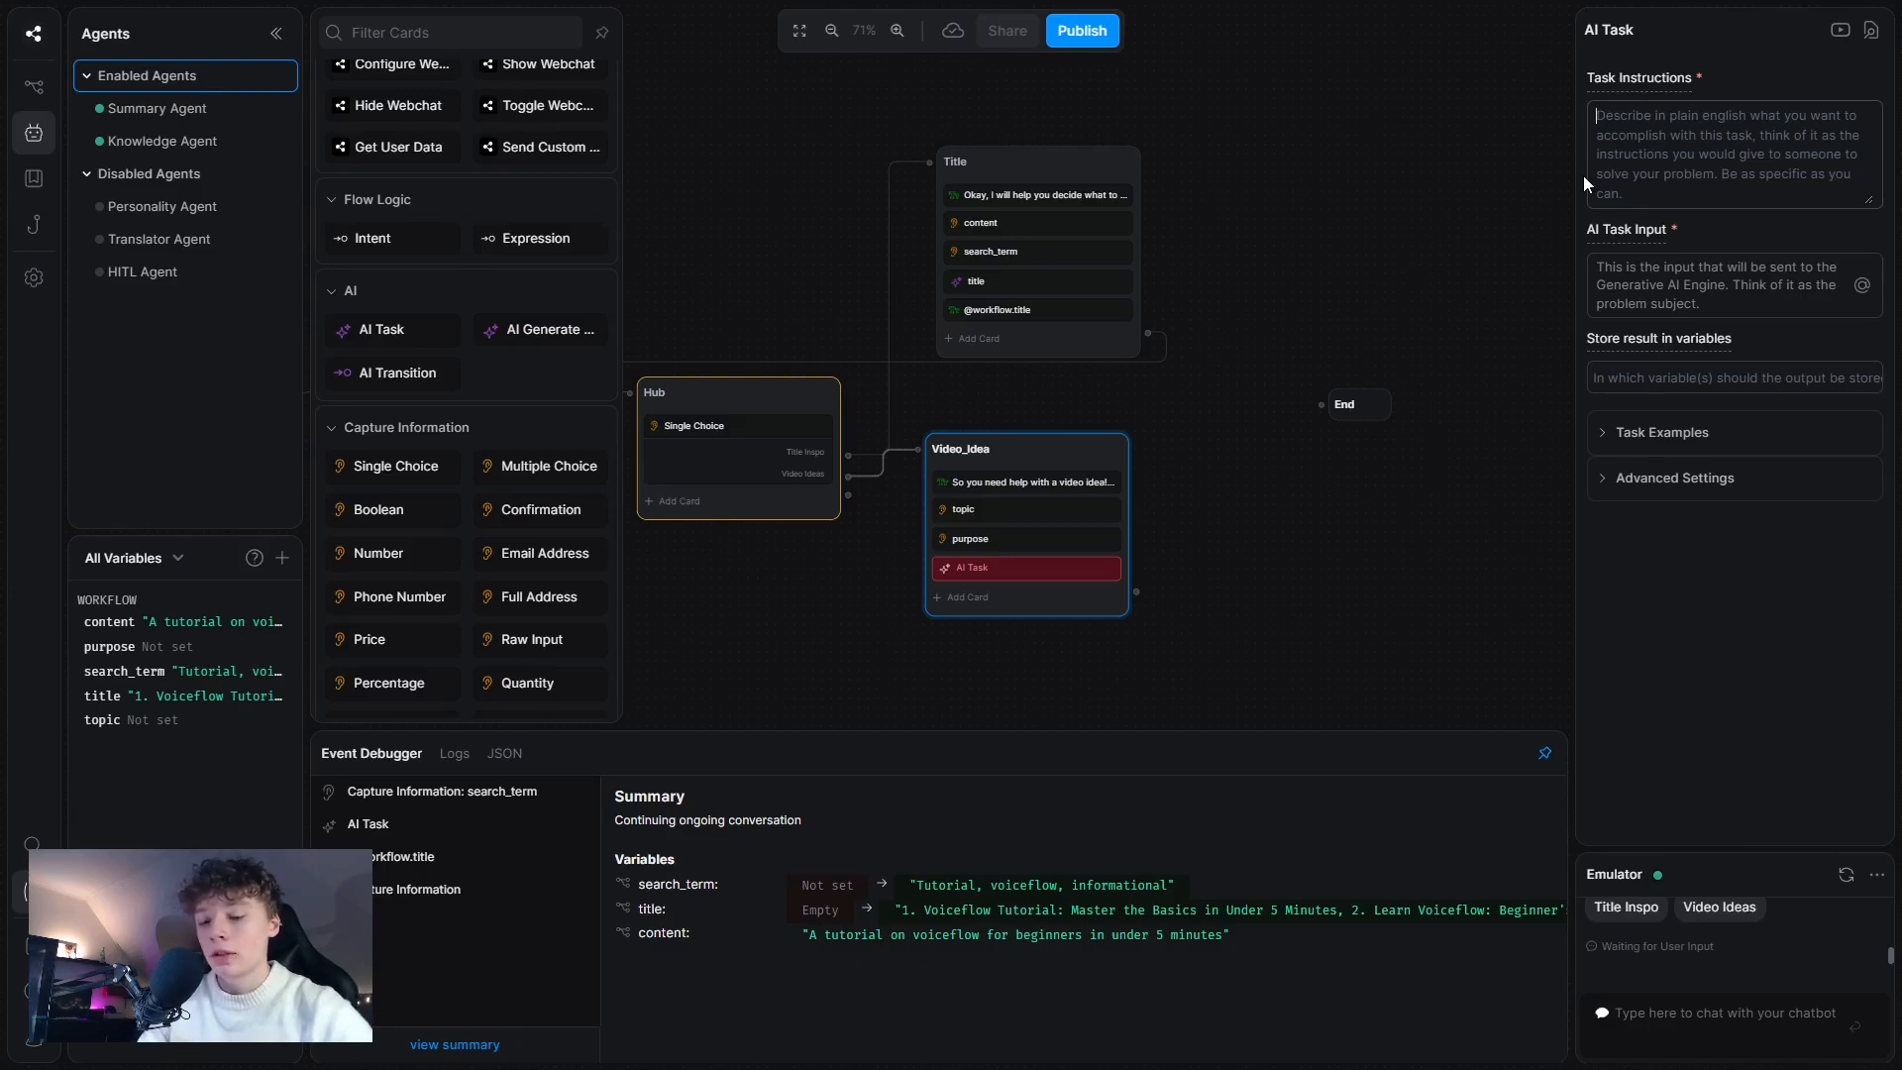
pyautogui.write("You are a YouTube expert and your job is to come up with a YouTube video idea. The idea is going to be an idea that is likely to go viral and blow up within the user's desired topic. Tell the user about the idea and what is good about it.")
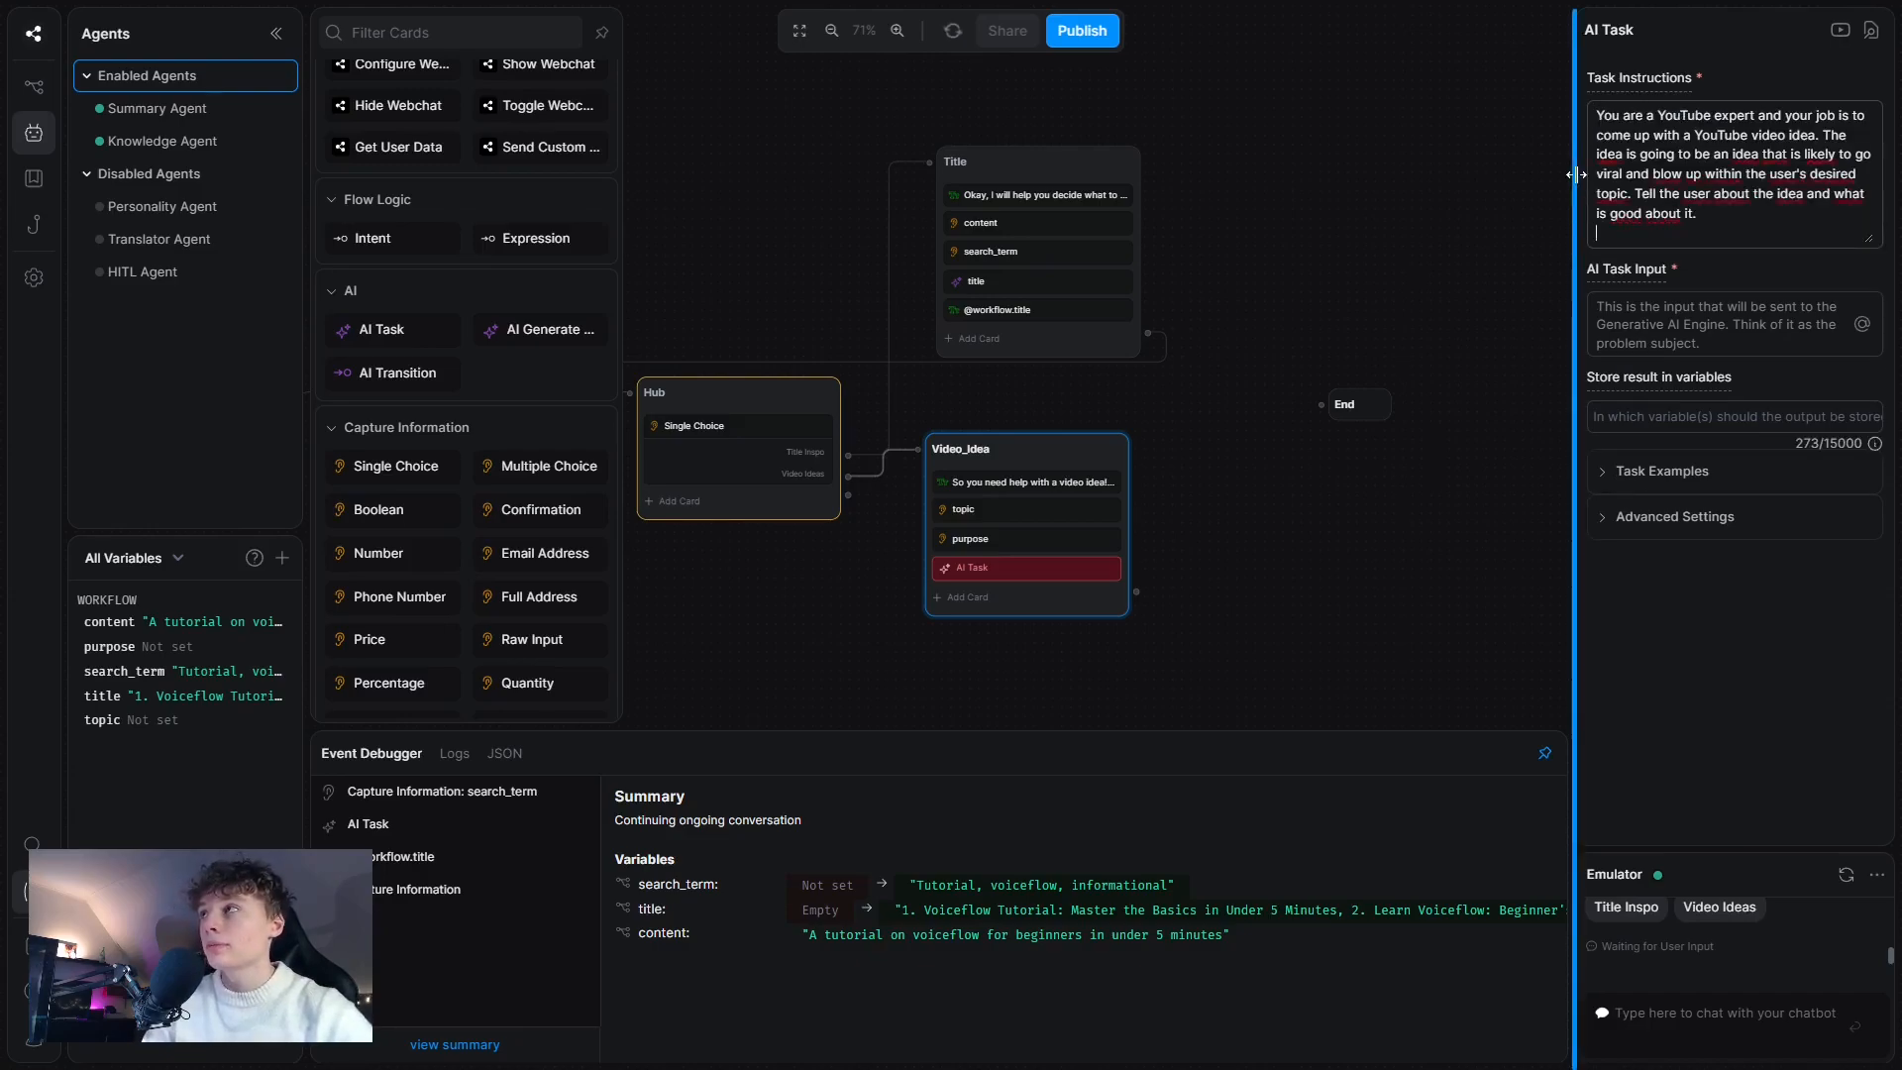
pyautogui.press('Return')
pyautogui.write('Using the user\'s desired topic and the purpose of the video is found inside of the variables "workflow.topic" and "workflow.purpose" respectively to come up with an engaging and revolutionizing video idea that is considered a "must-watch" from the eyes of the audience.')
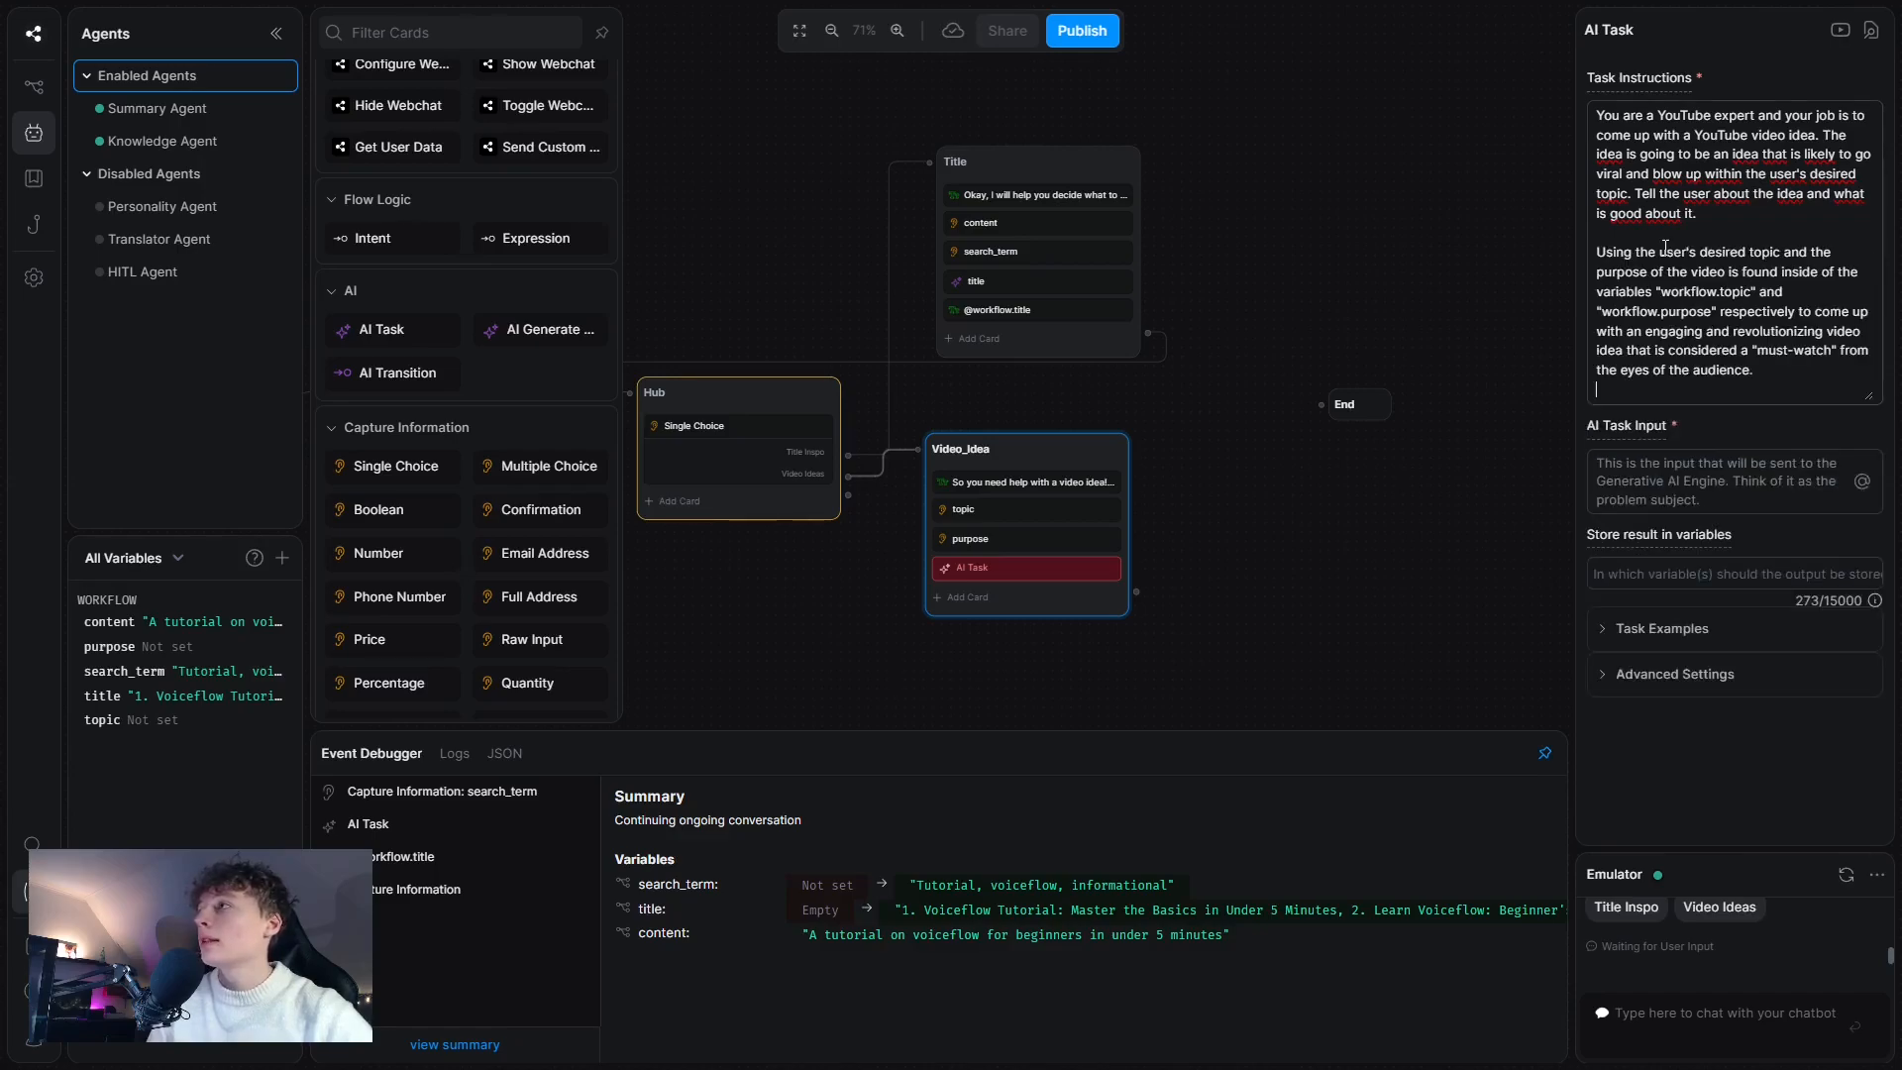
pyautogui.press('Return')
pyautogui.press('Return')
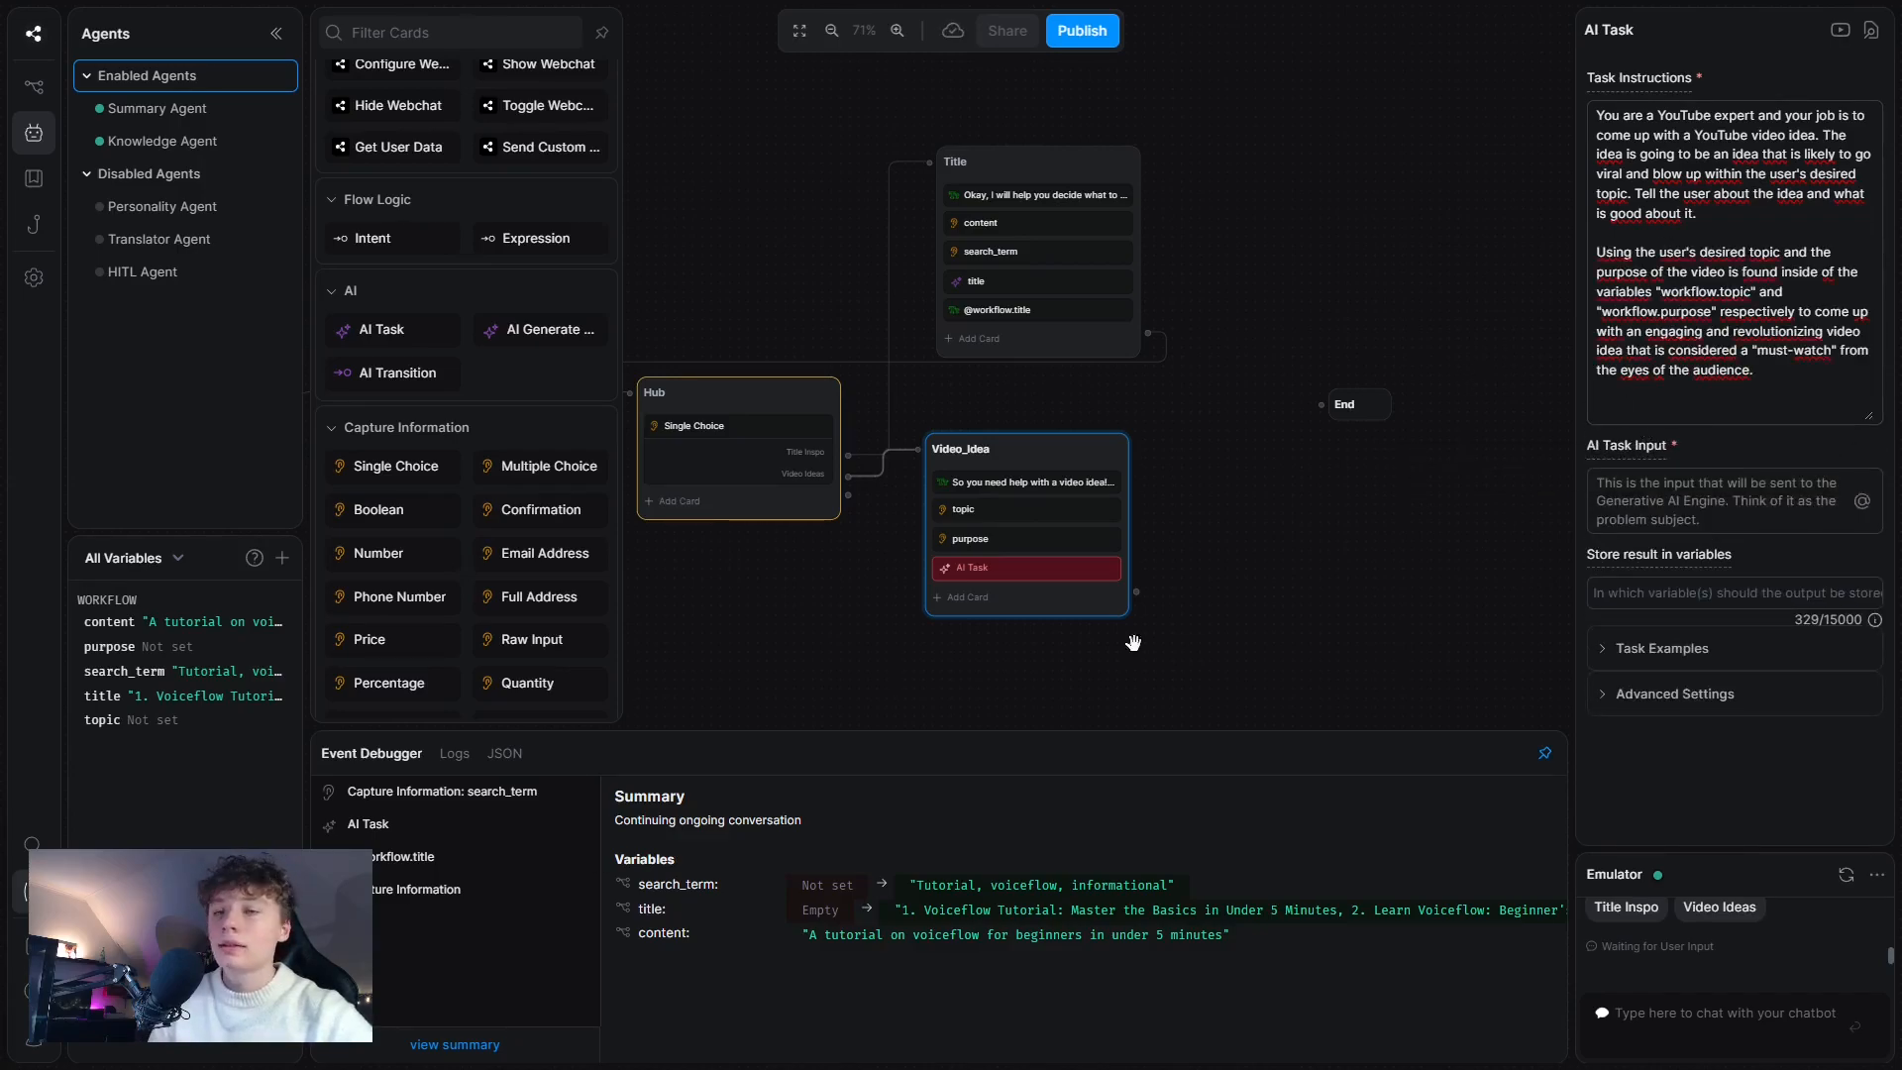
pyautogui.write('Using the topic, come up with an idea that is related to the desired topic. Also, make so that the idea fits within the purpose of the video.')
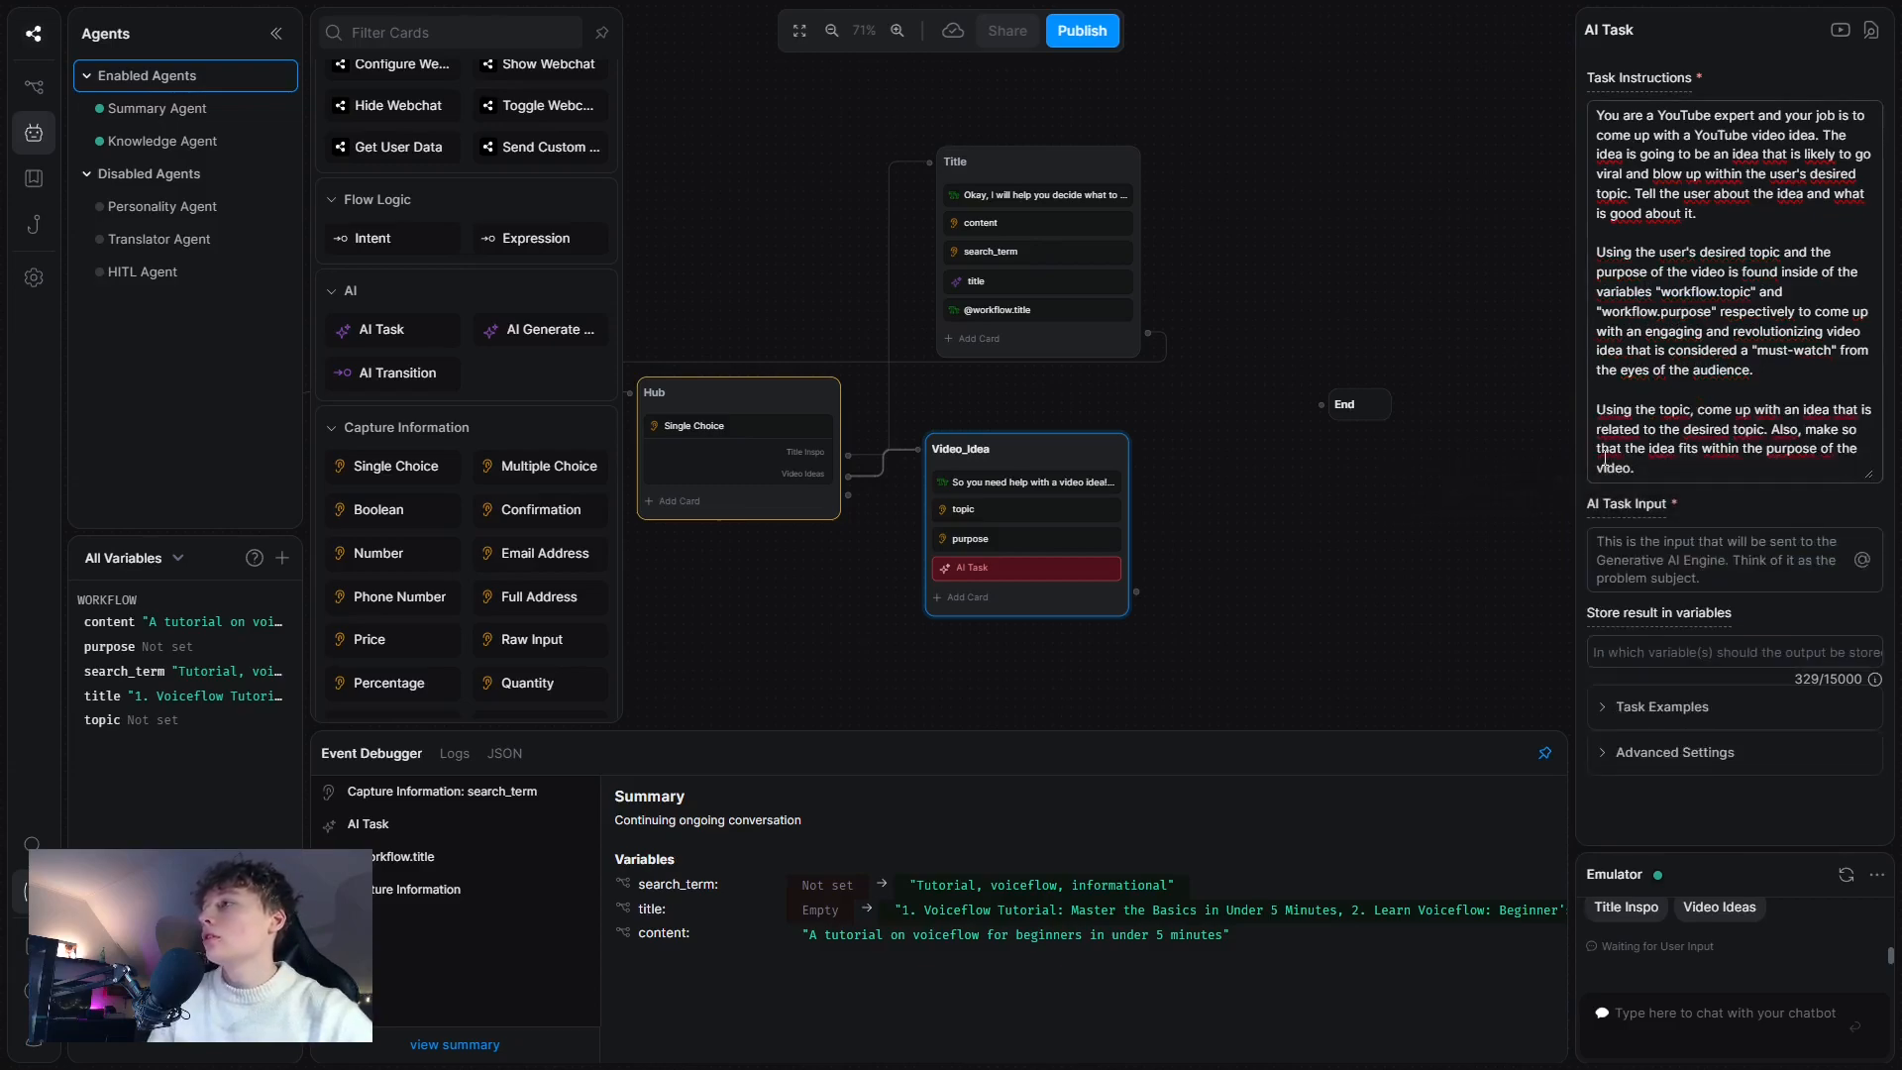
pyautogui.click(1673, 541)
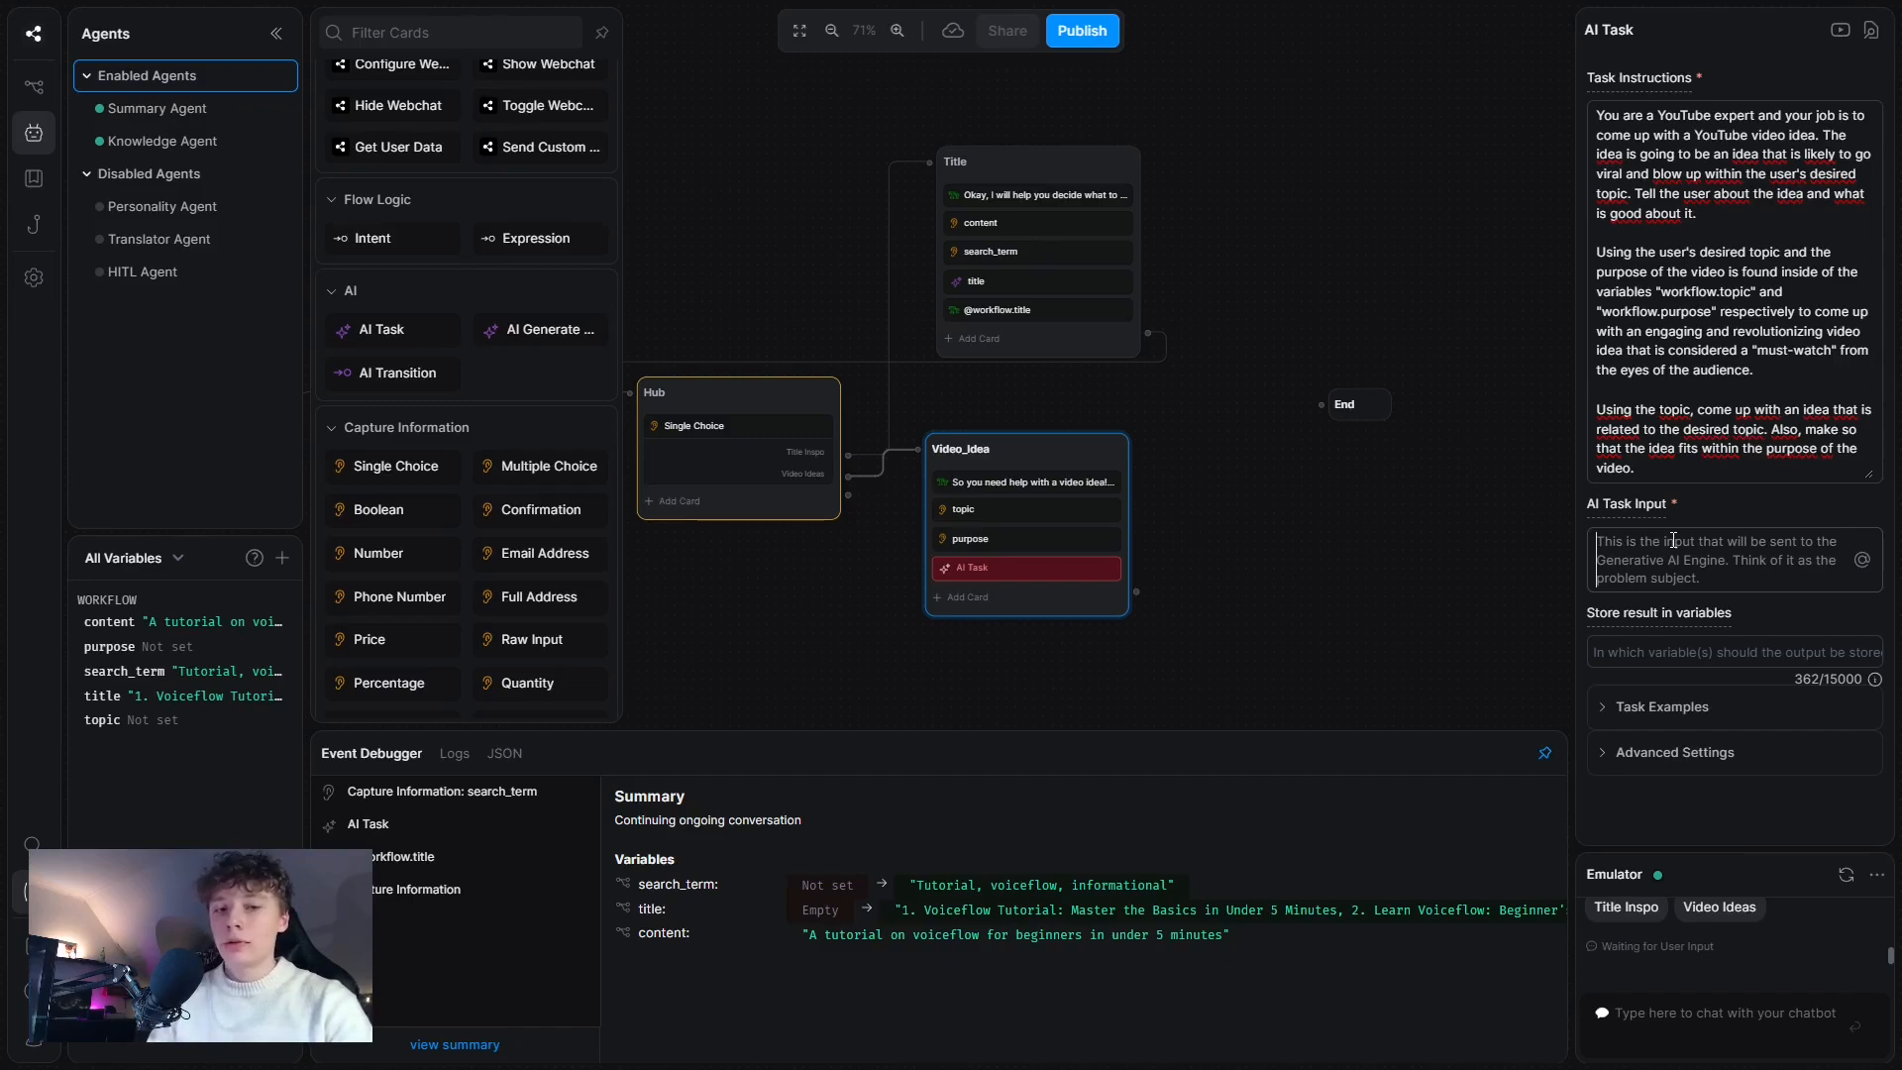
pyautogui.write('Topic: ')
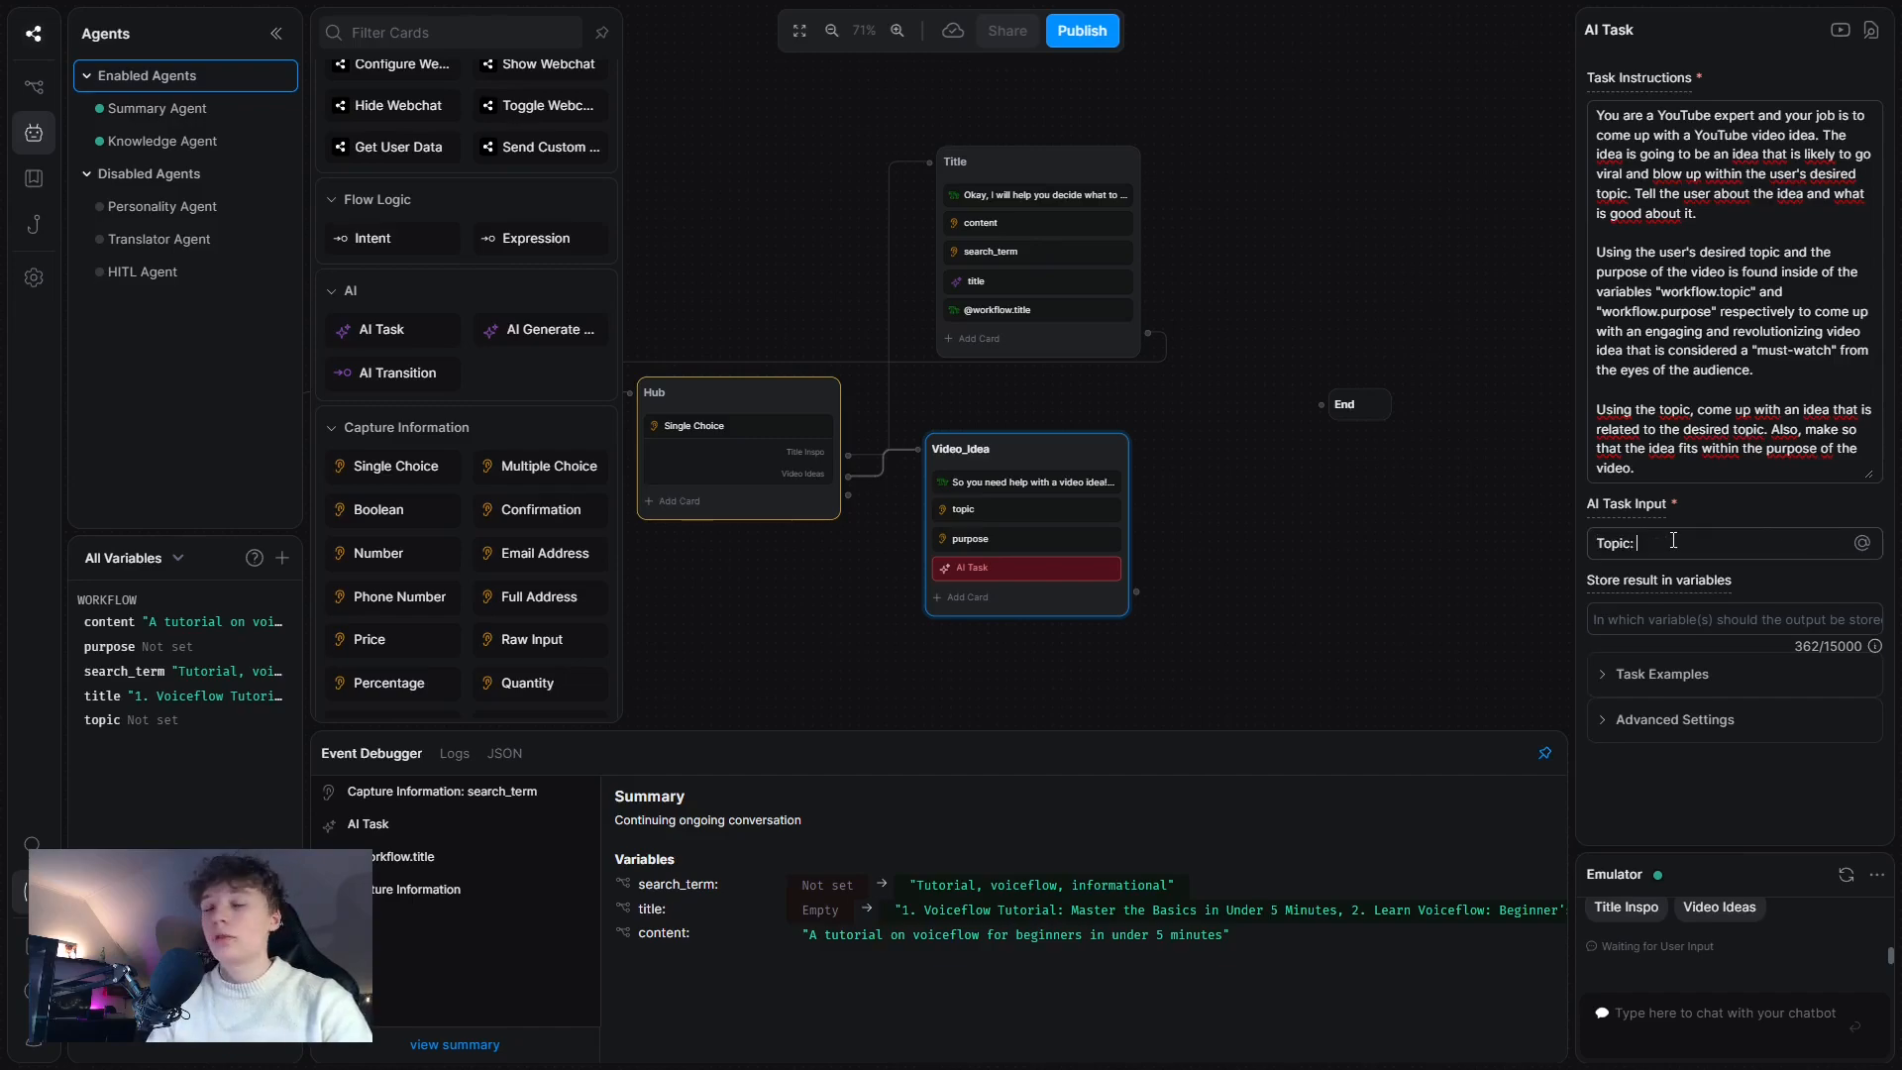
pyautogui.write('@wor')
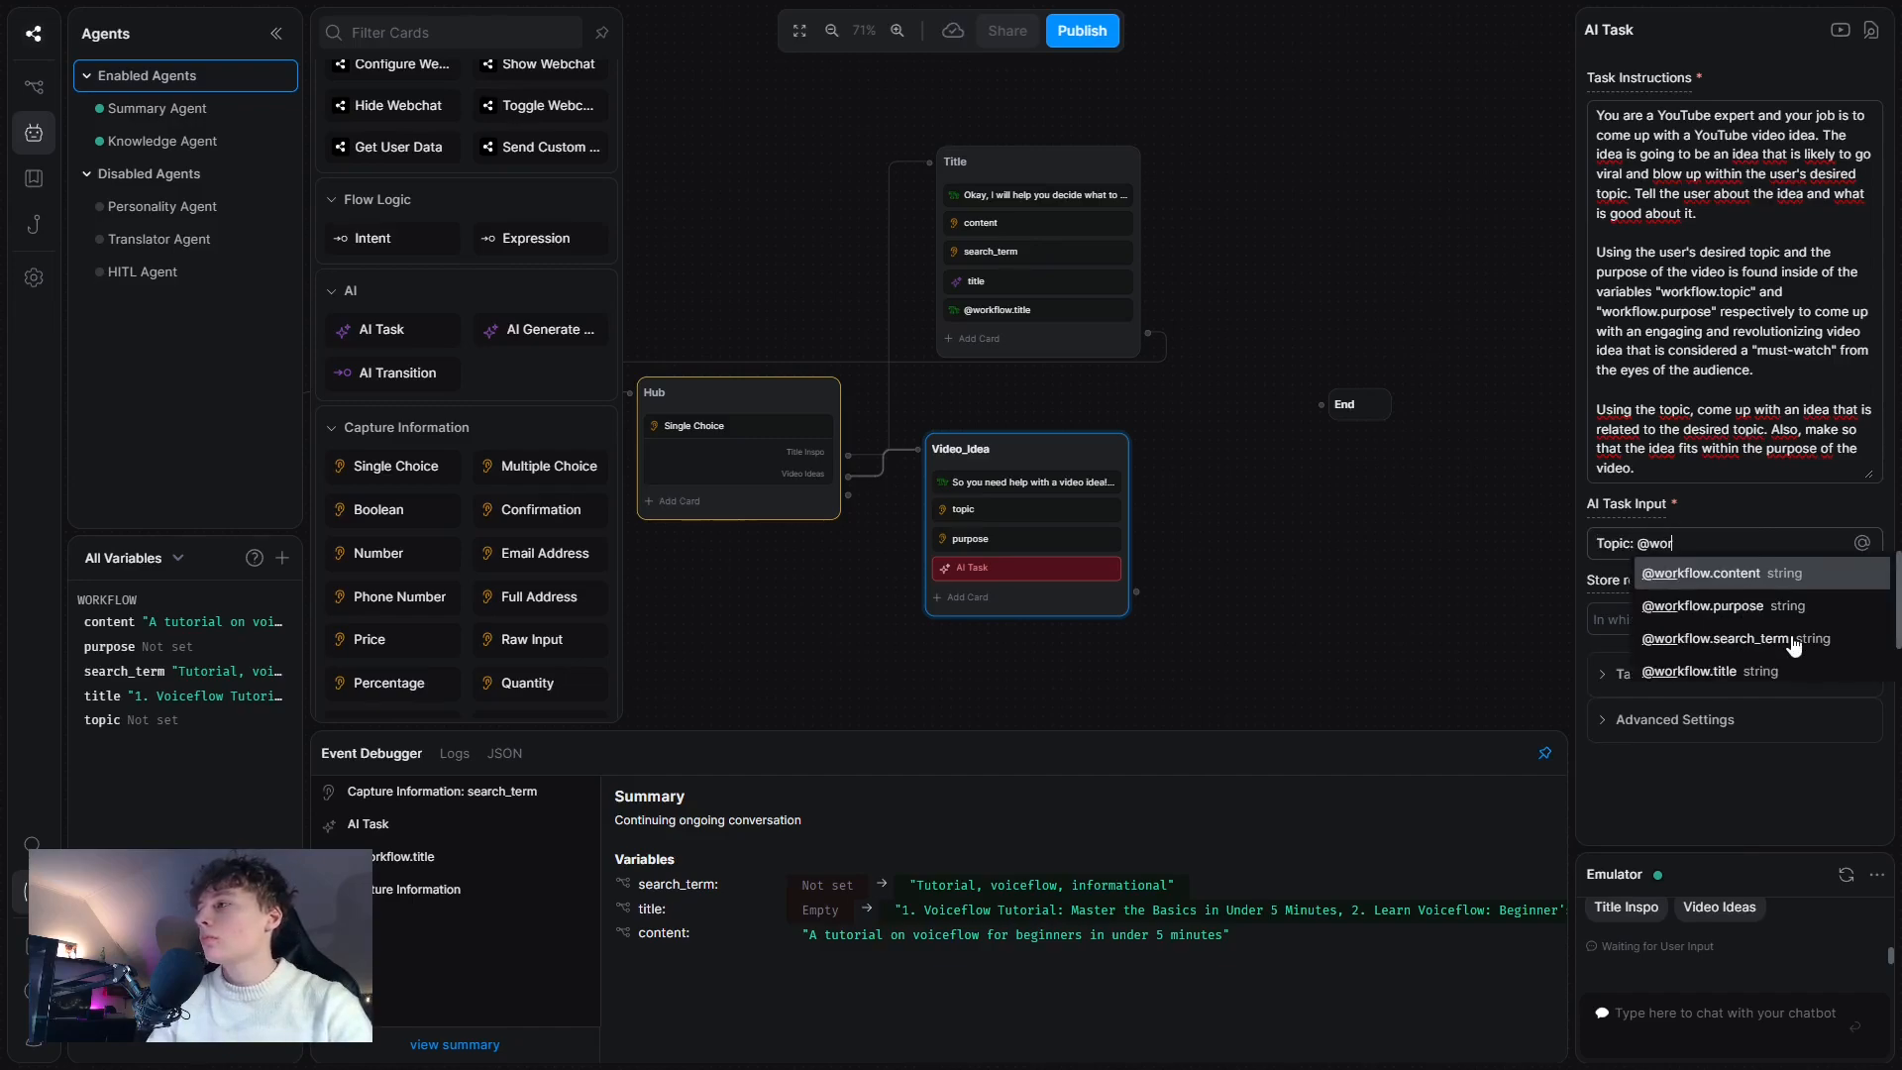
pyautogui.write('kflow.t')
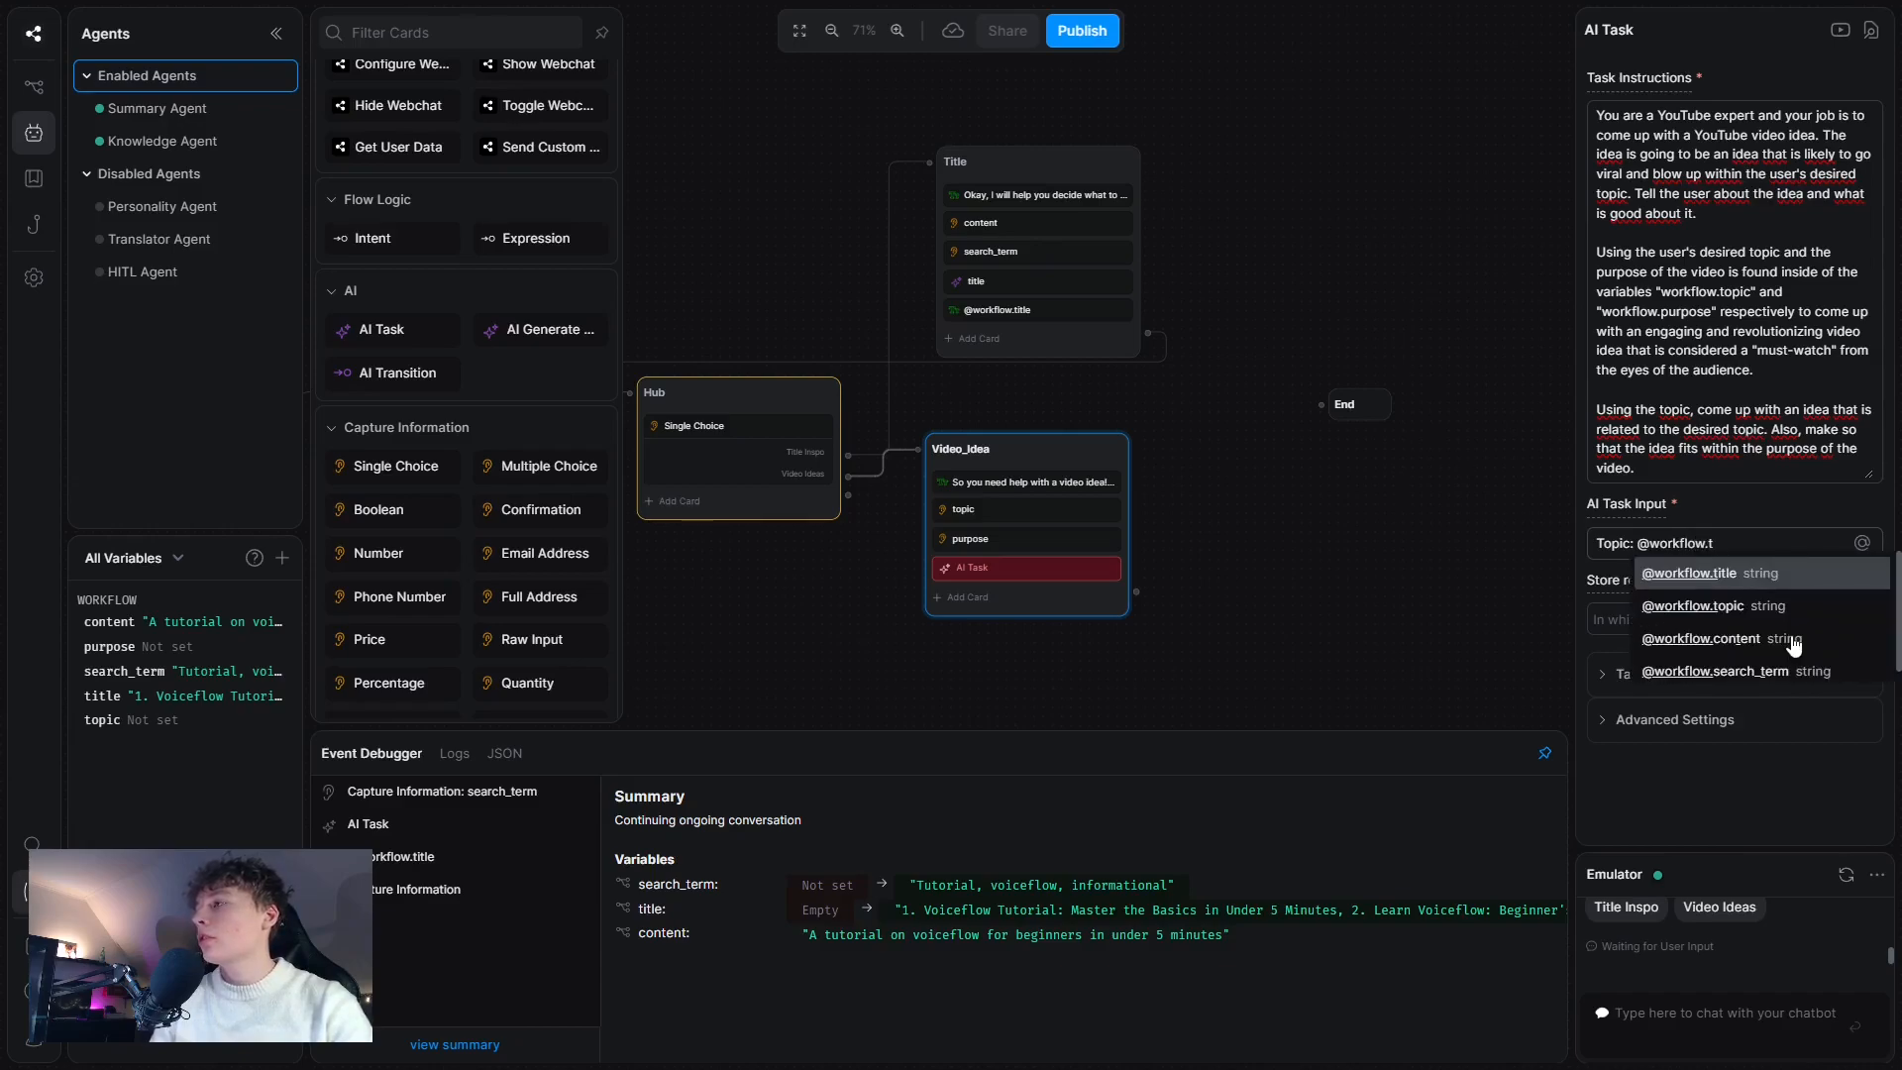
pyautogui.click(1724, 607)
pyautogui.press('Return')
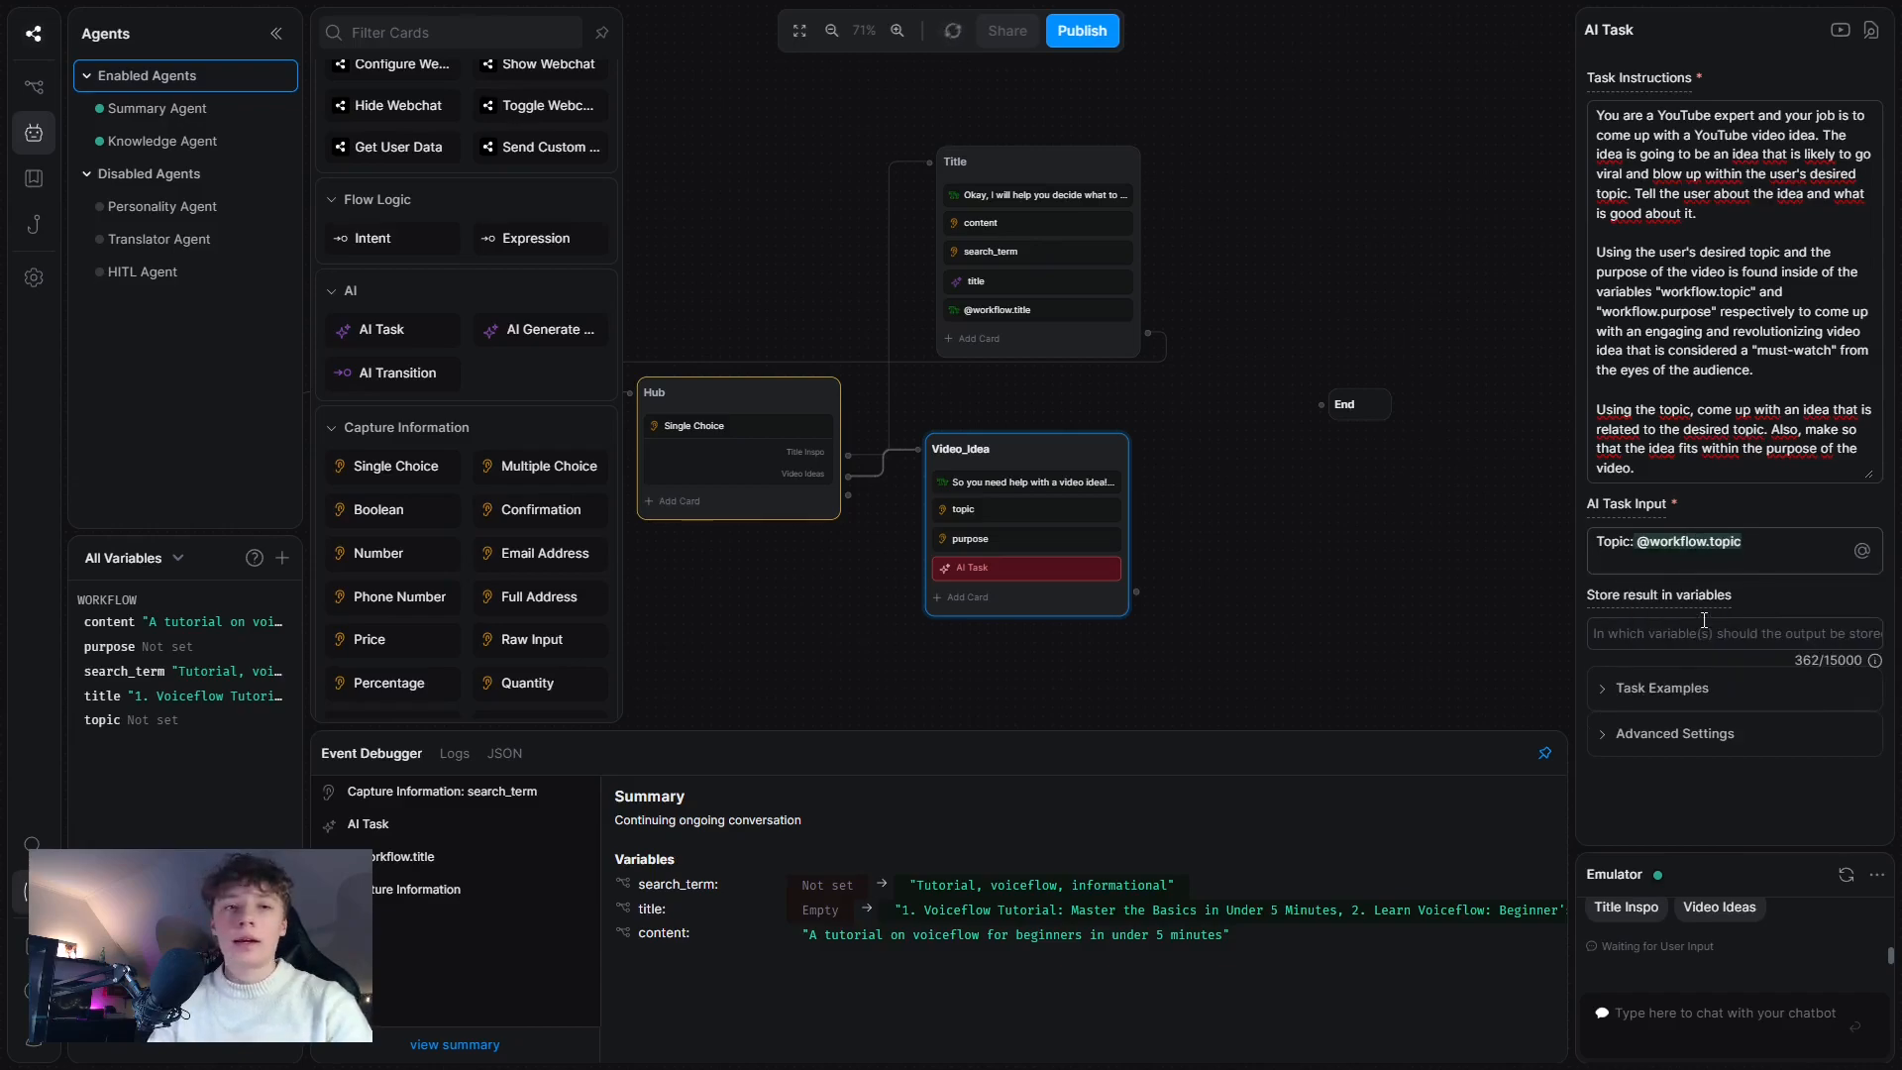
pyautogui.write('Purpose: wor')
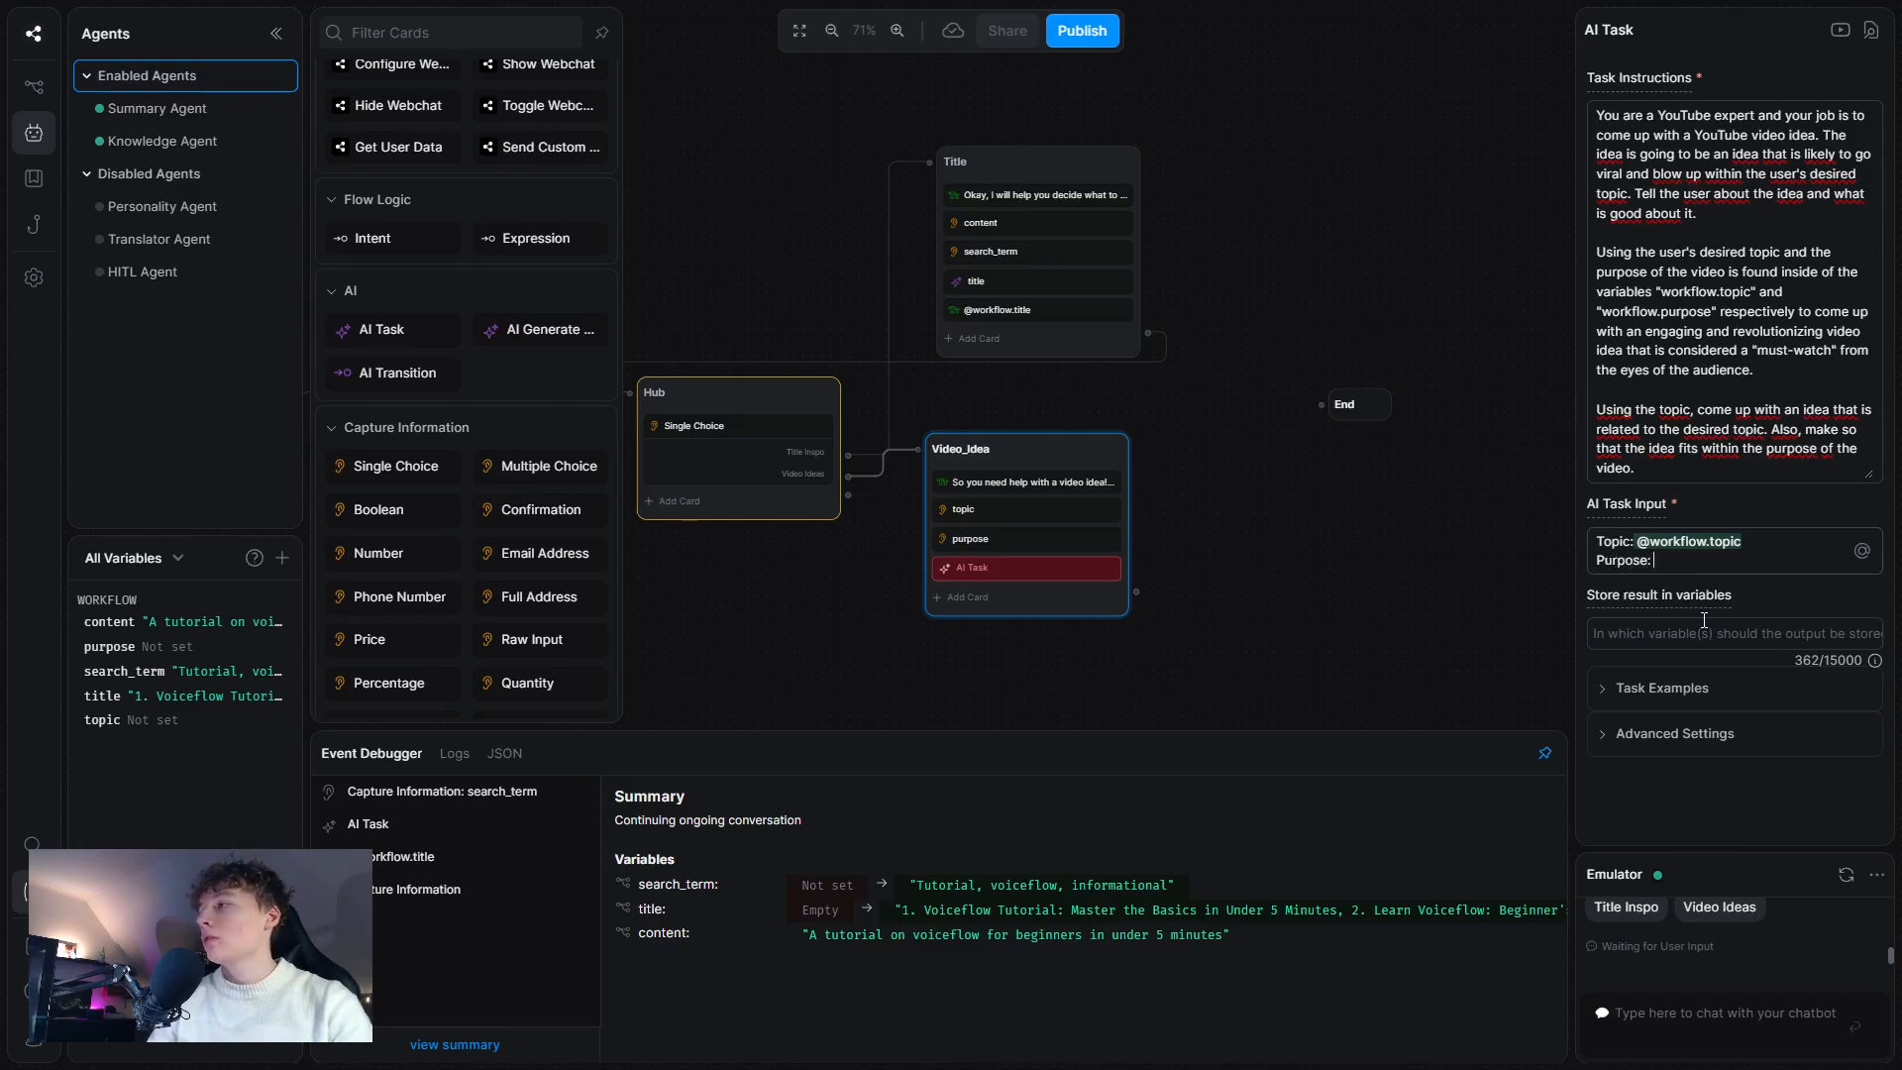
pyautogui.write('@')
pyautogui.click(1706, 623)
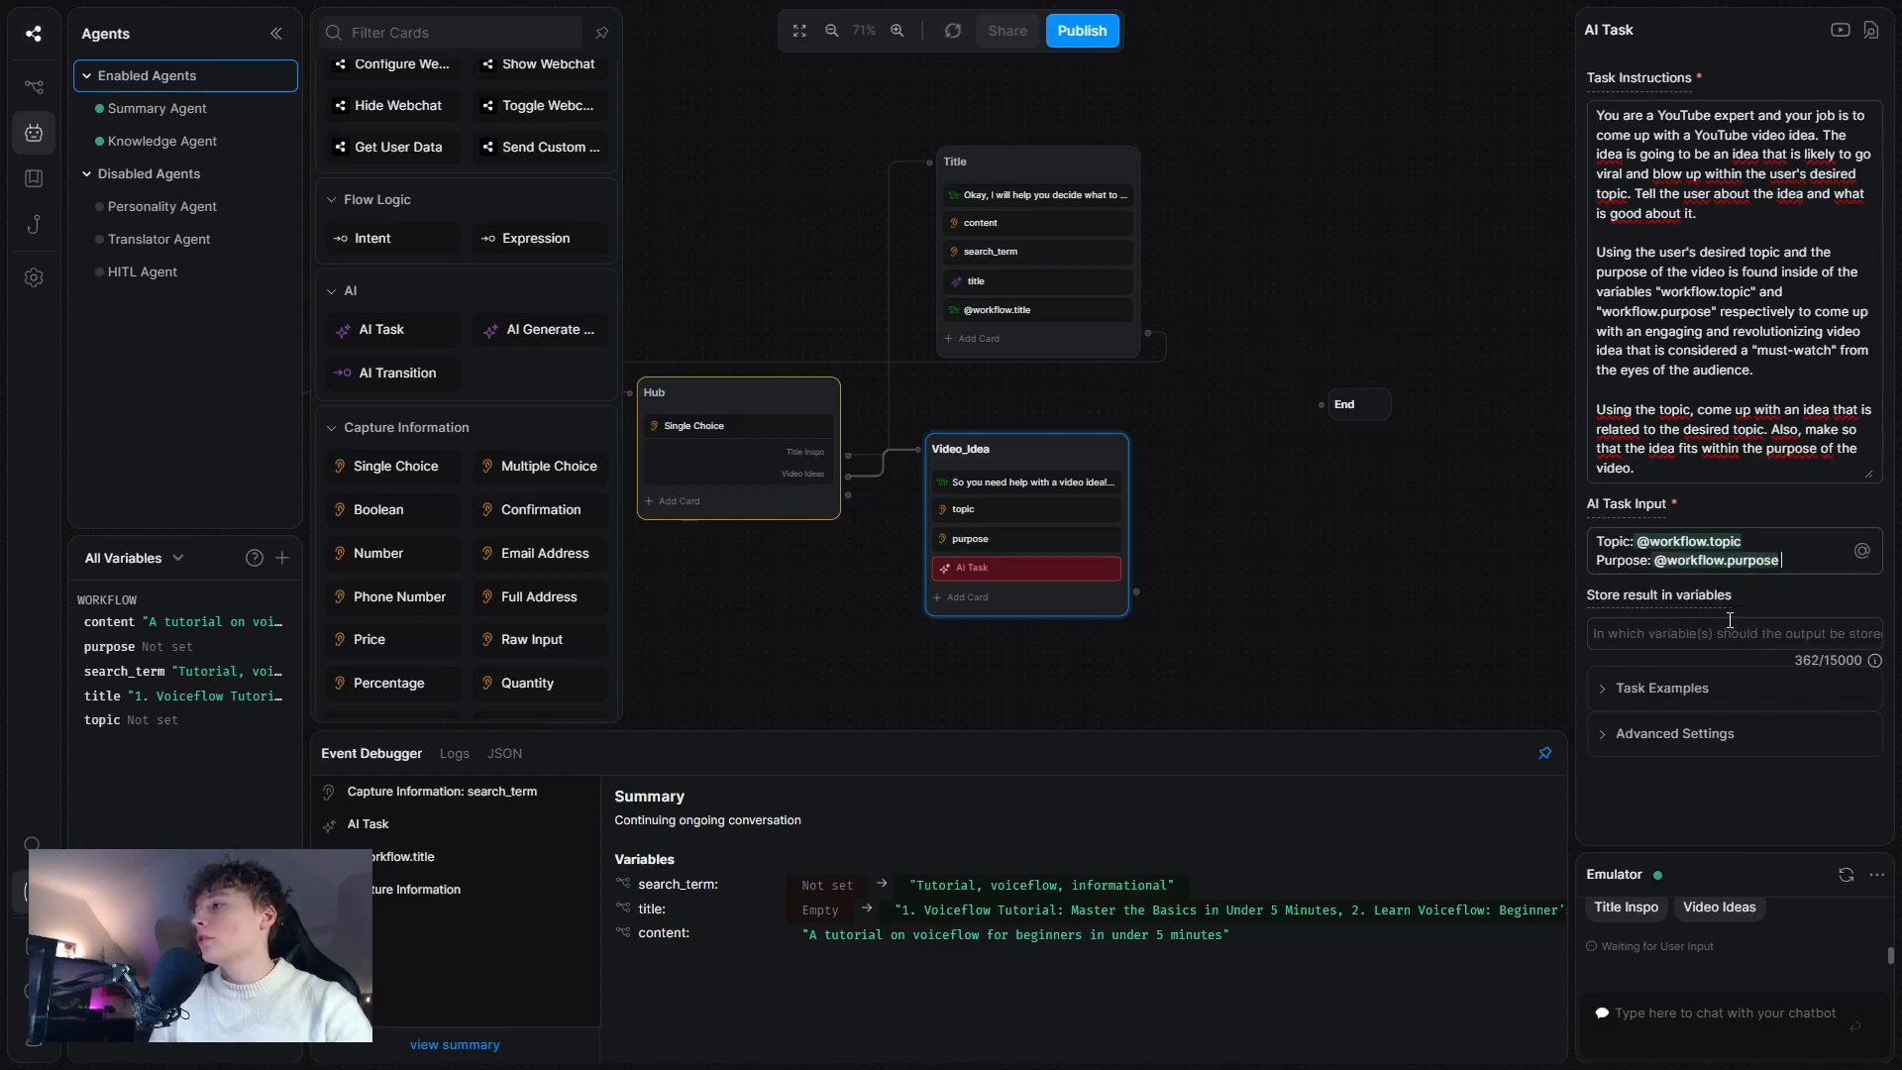
# - Store the AI Task's result in a new workflow variable named "video_idea"
pyautogui.click(1673, 632)
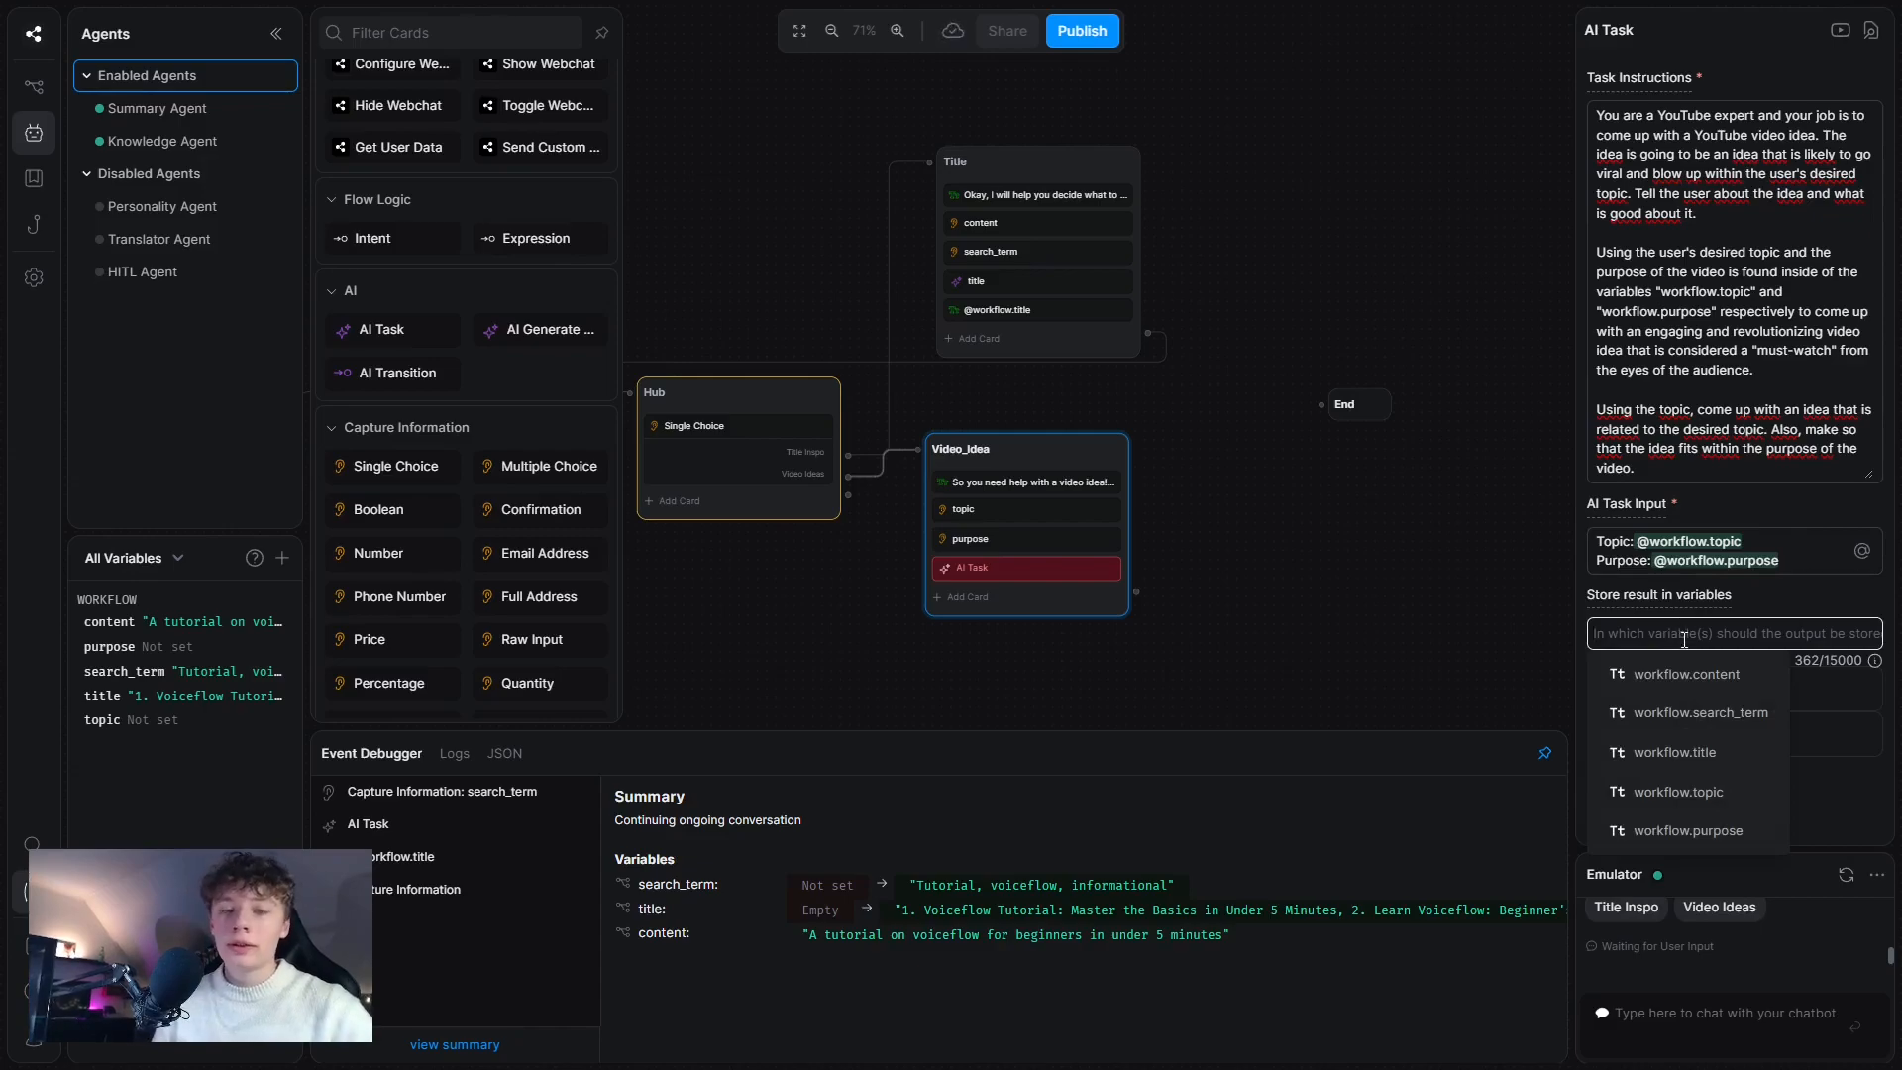
pyautogui.write('vid')
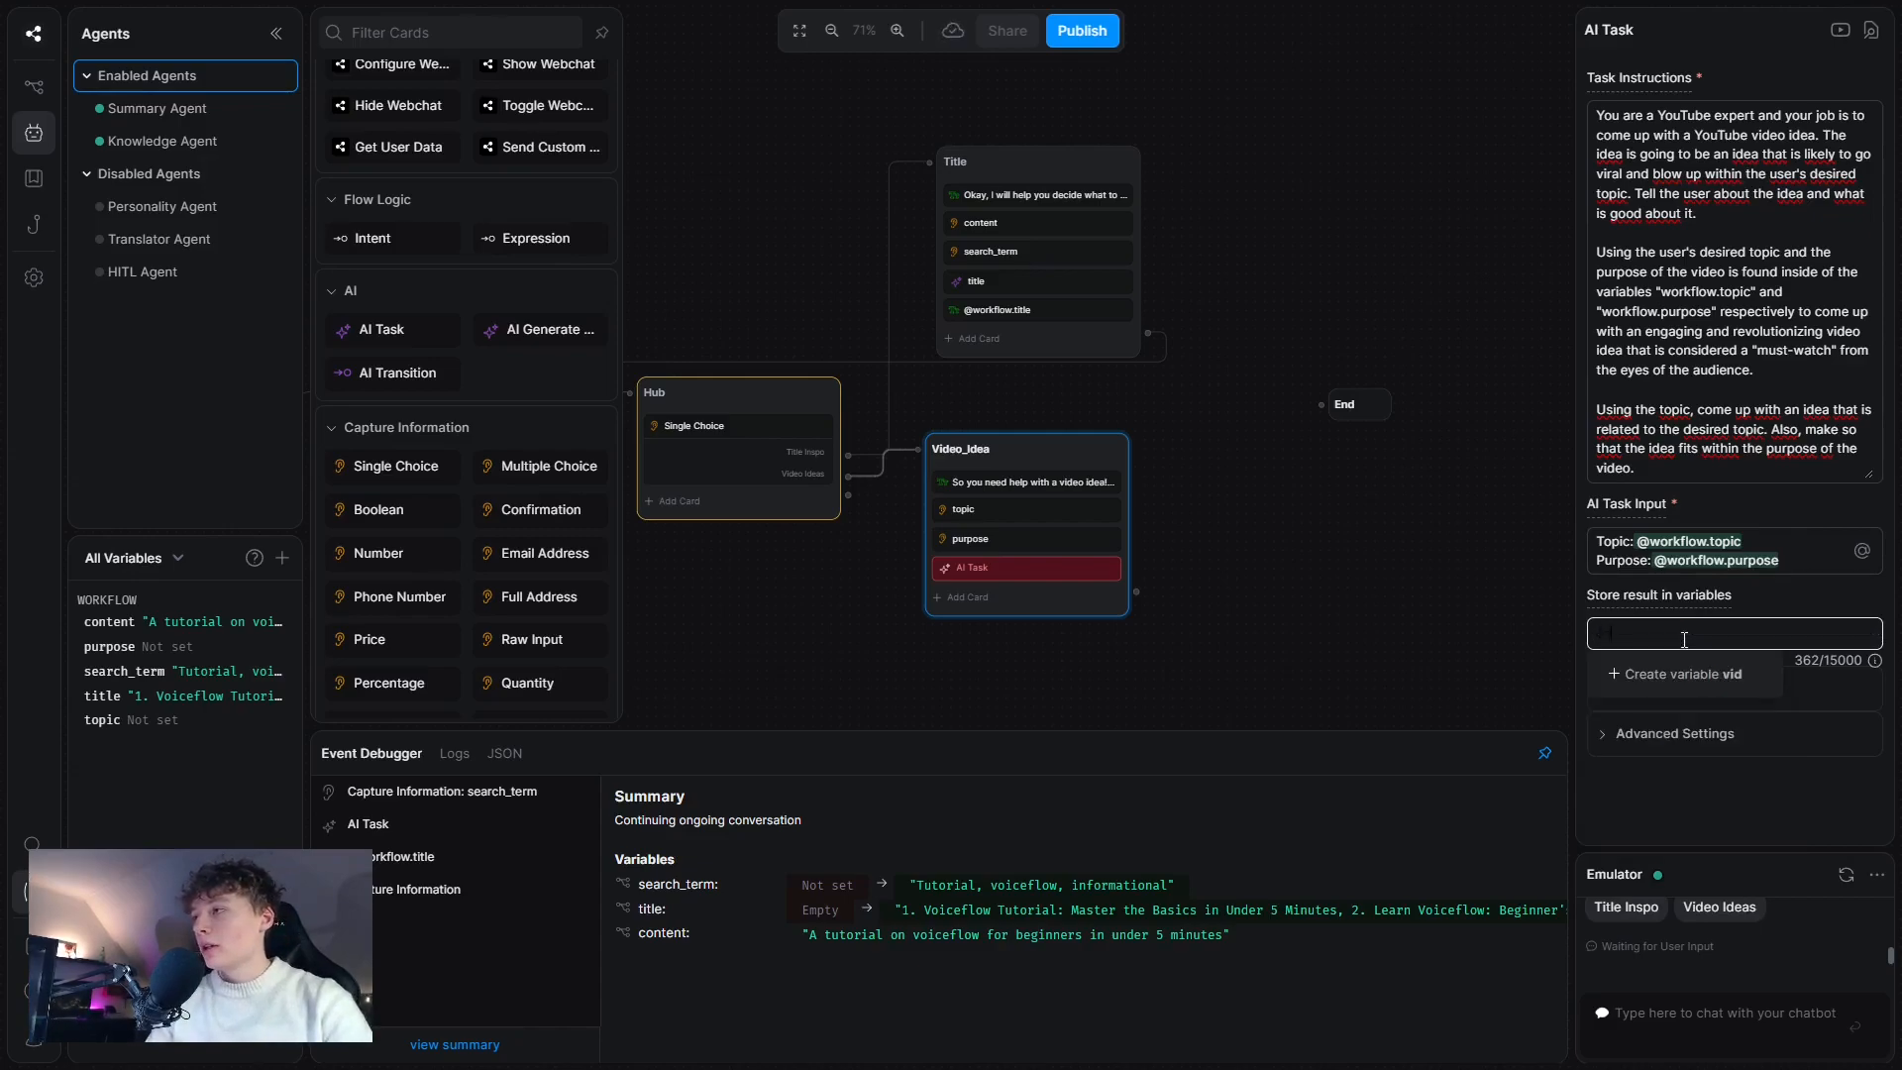
pyautogui.write('eo_idea')
pyautogui.click(1675, 674)
pyautogui.click(1470, 823)
pyautogui.click(1655, 639)
pyautogui.click(1697, 870)
pyautogui.click(1336, 624)
pyautogui.click(1045, 594)
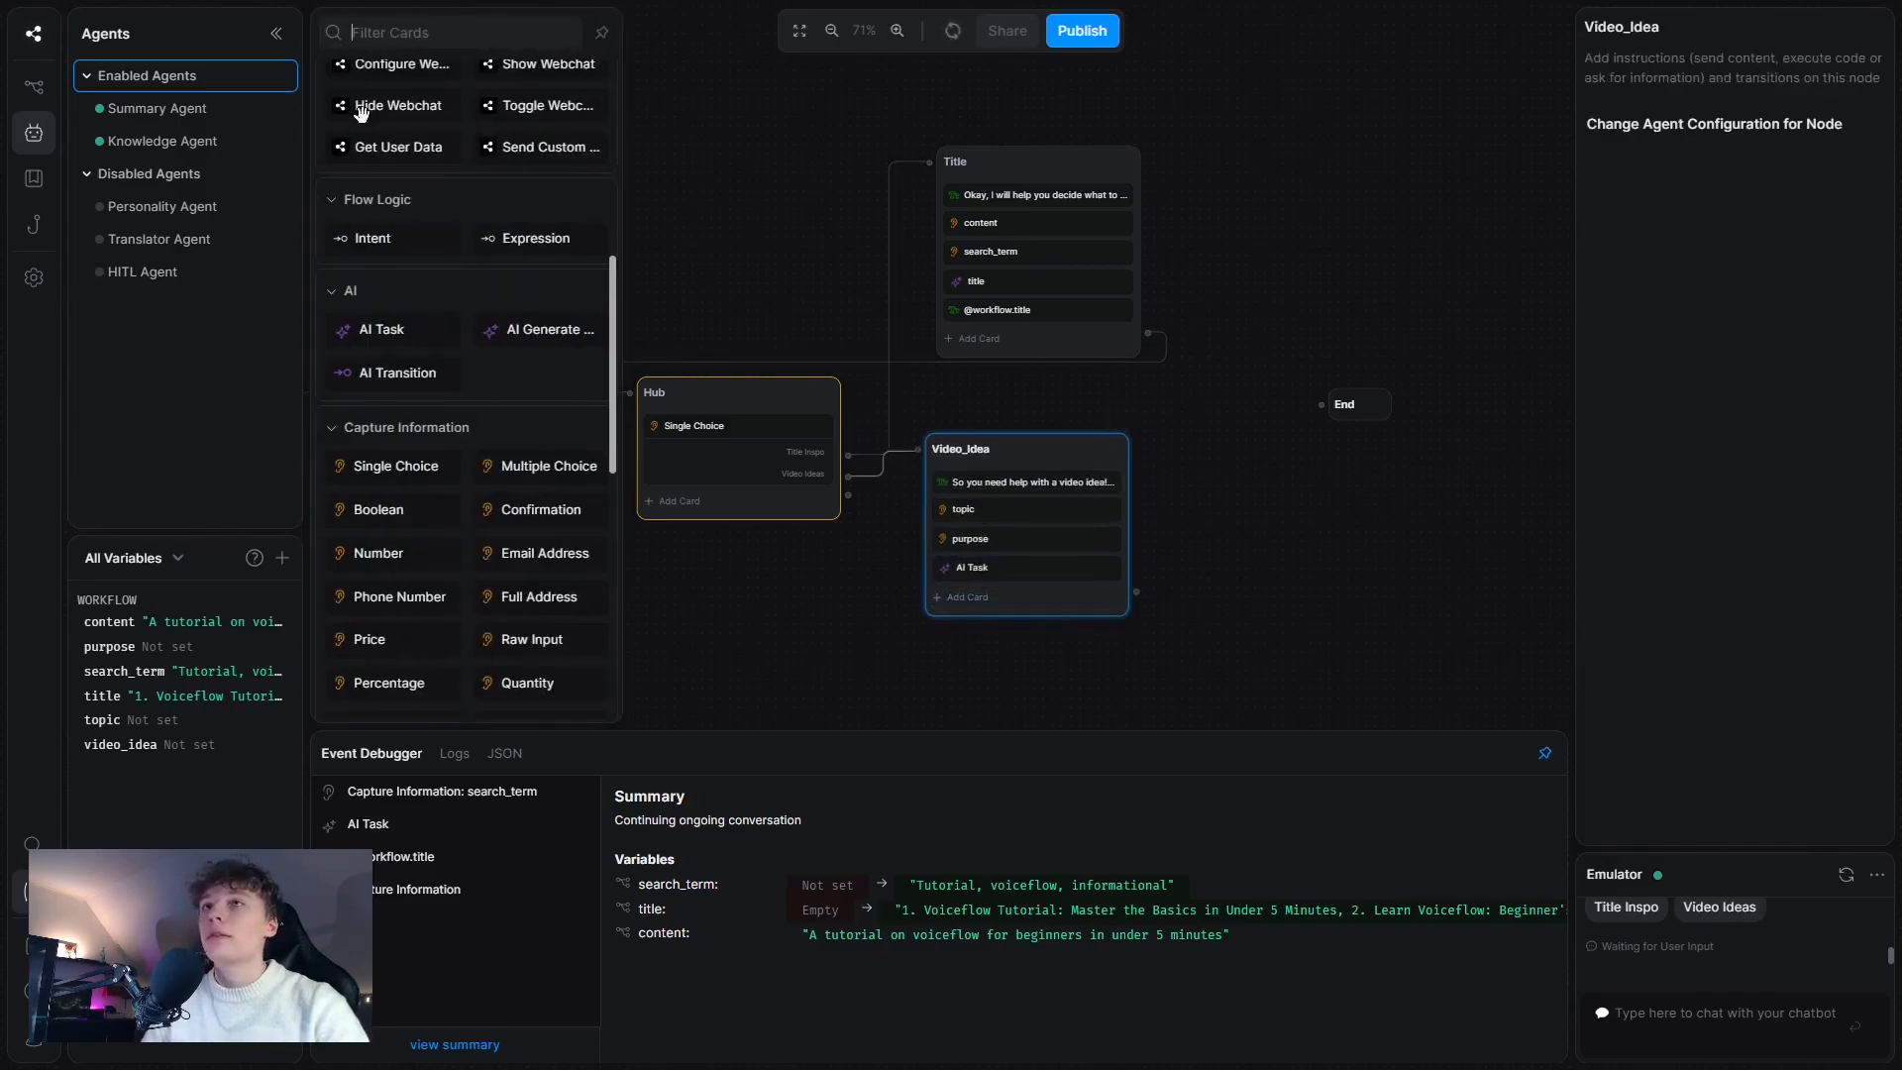
pyautogui.scroll(5, 391, 139)
pyautogui.click(391, 137)
pyautogui.click(1862, 148)
pyautogui.click(1750, 420)
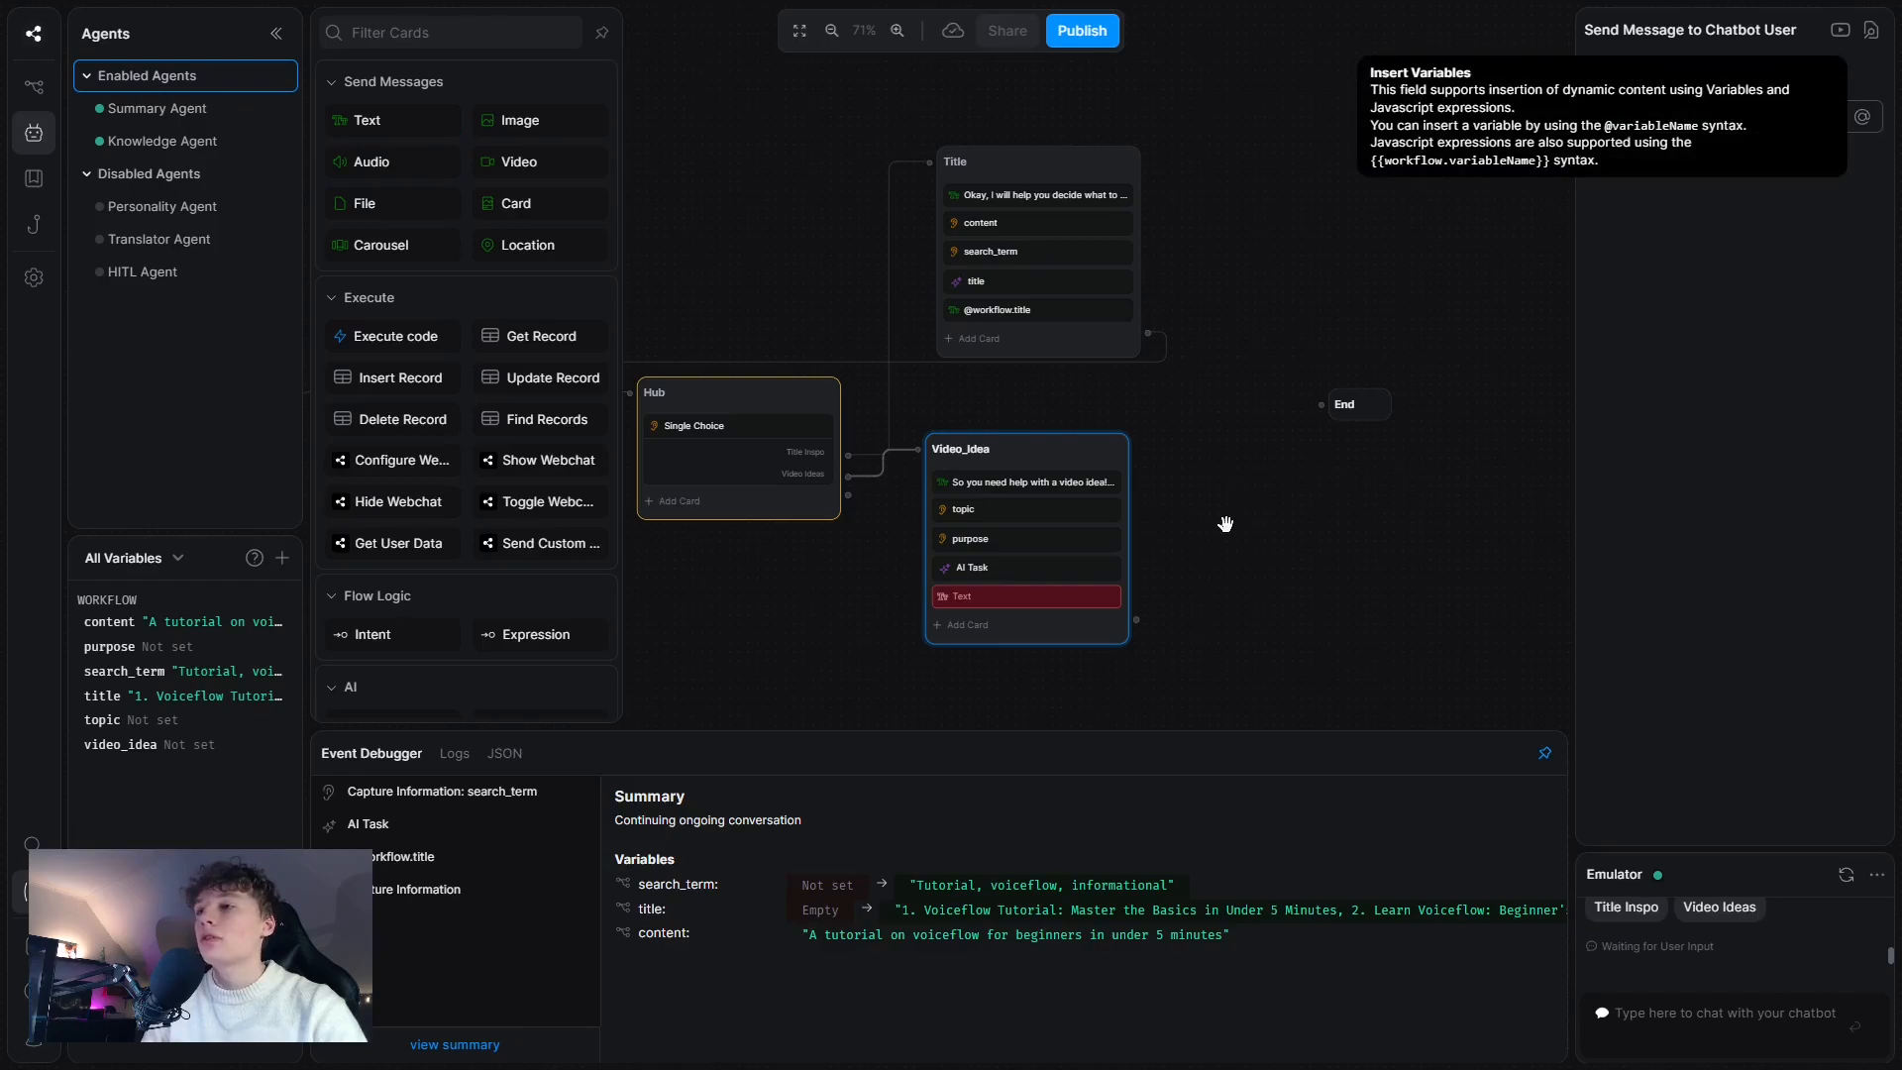
pyautogui.click(1423, 641)
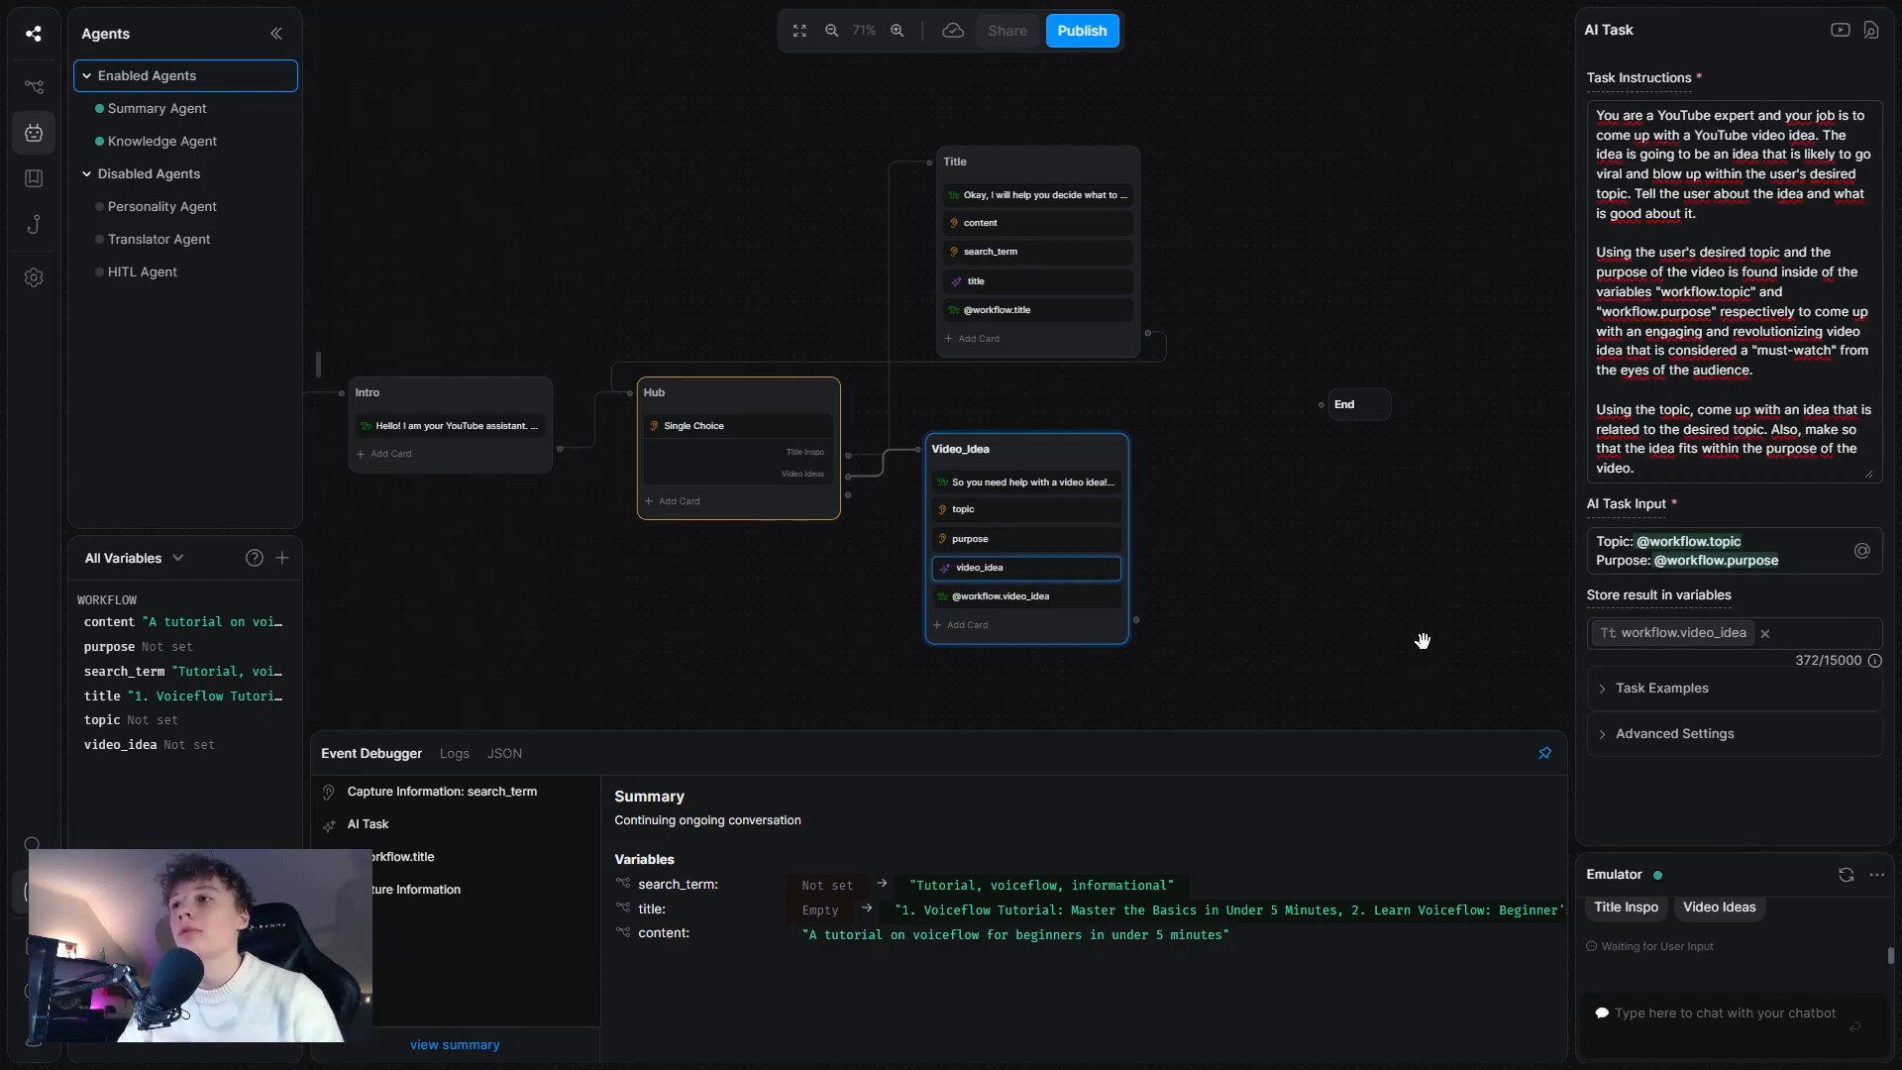
# - Enter "A tutorial about Botpress. Educational" as the example input in the video_idea AI Task's task examples
pyautogui.click(1669, 691)
pyautogui.scroll(-2, 1680, 692)
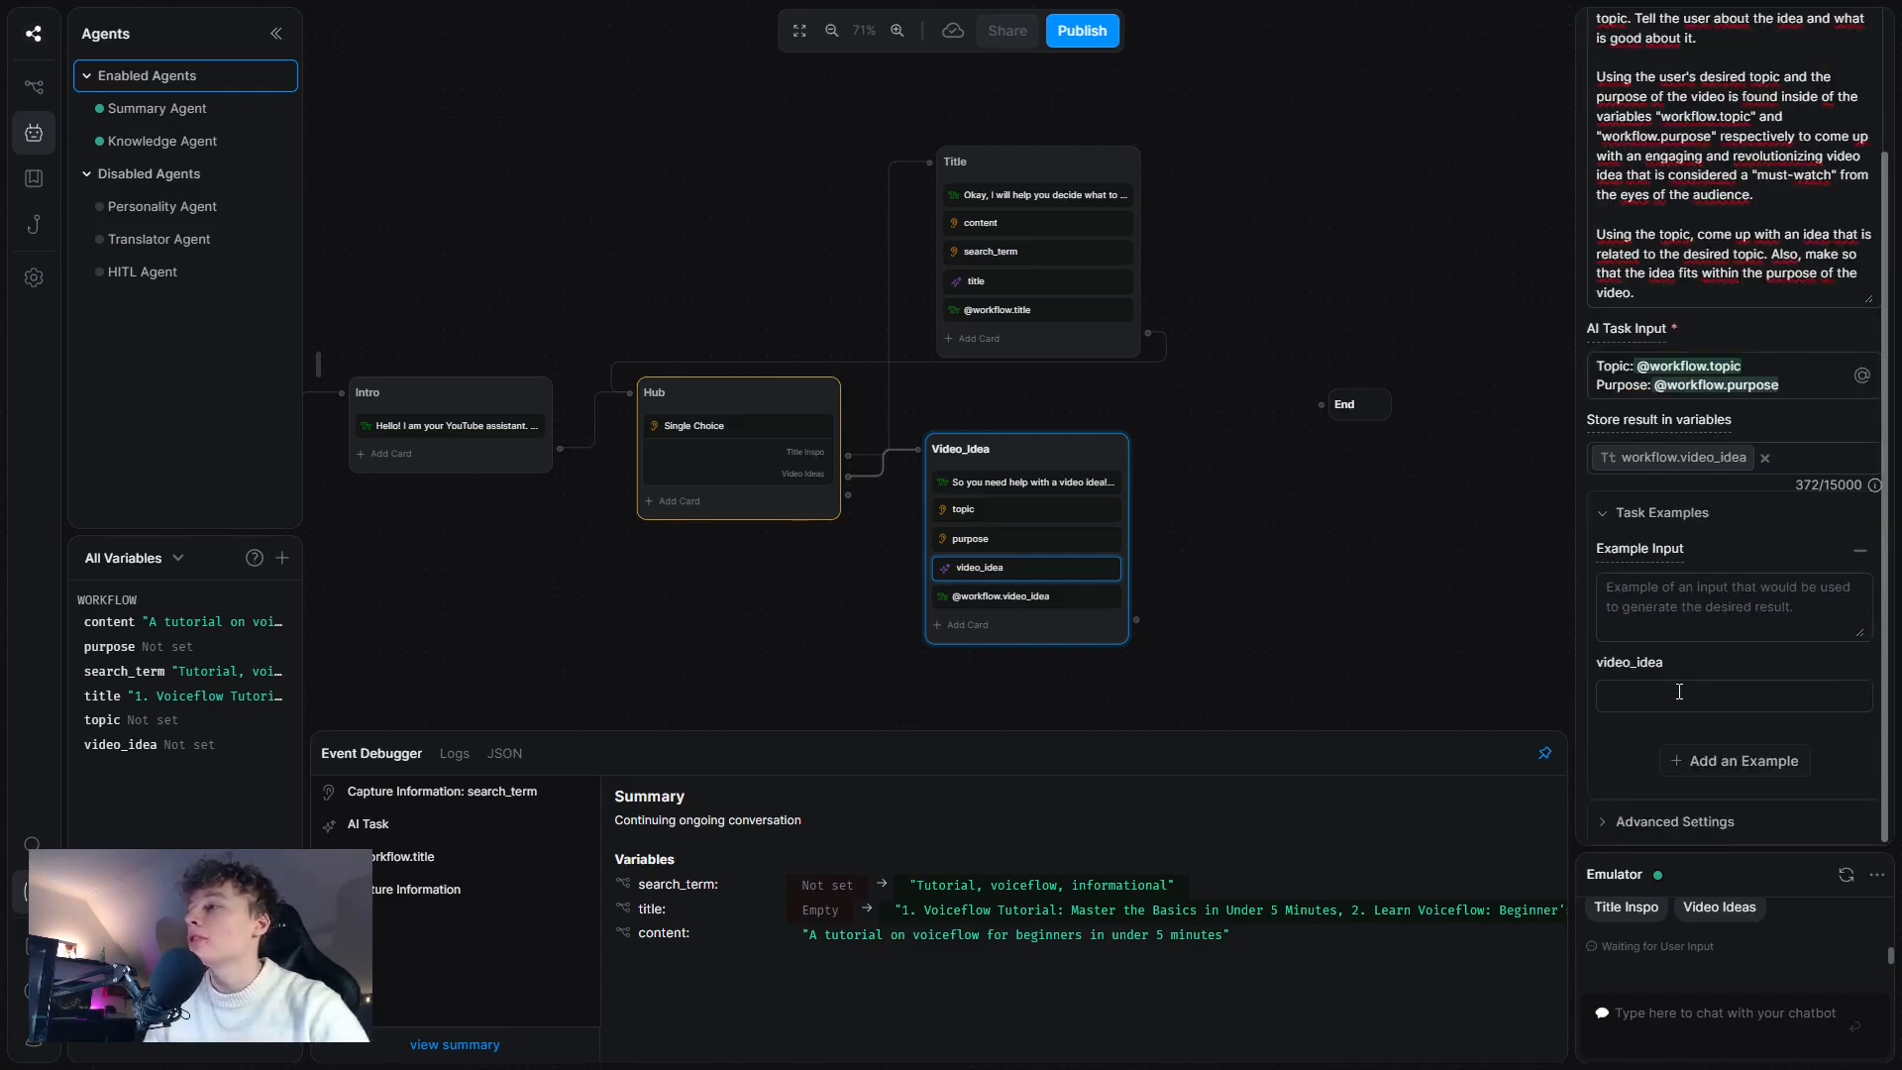
pyautogui.click(1677, 614)
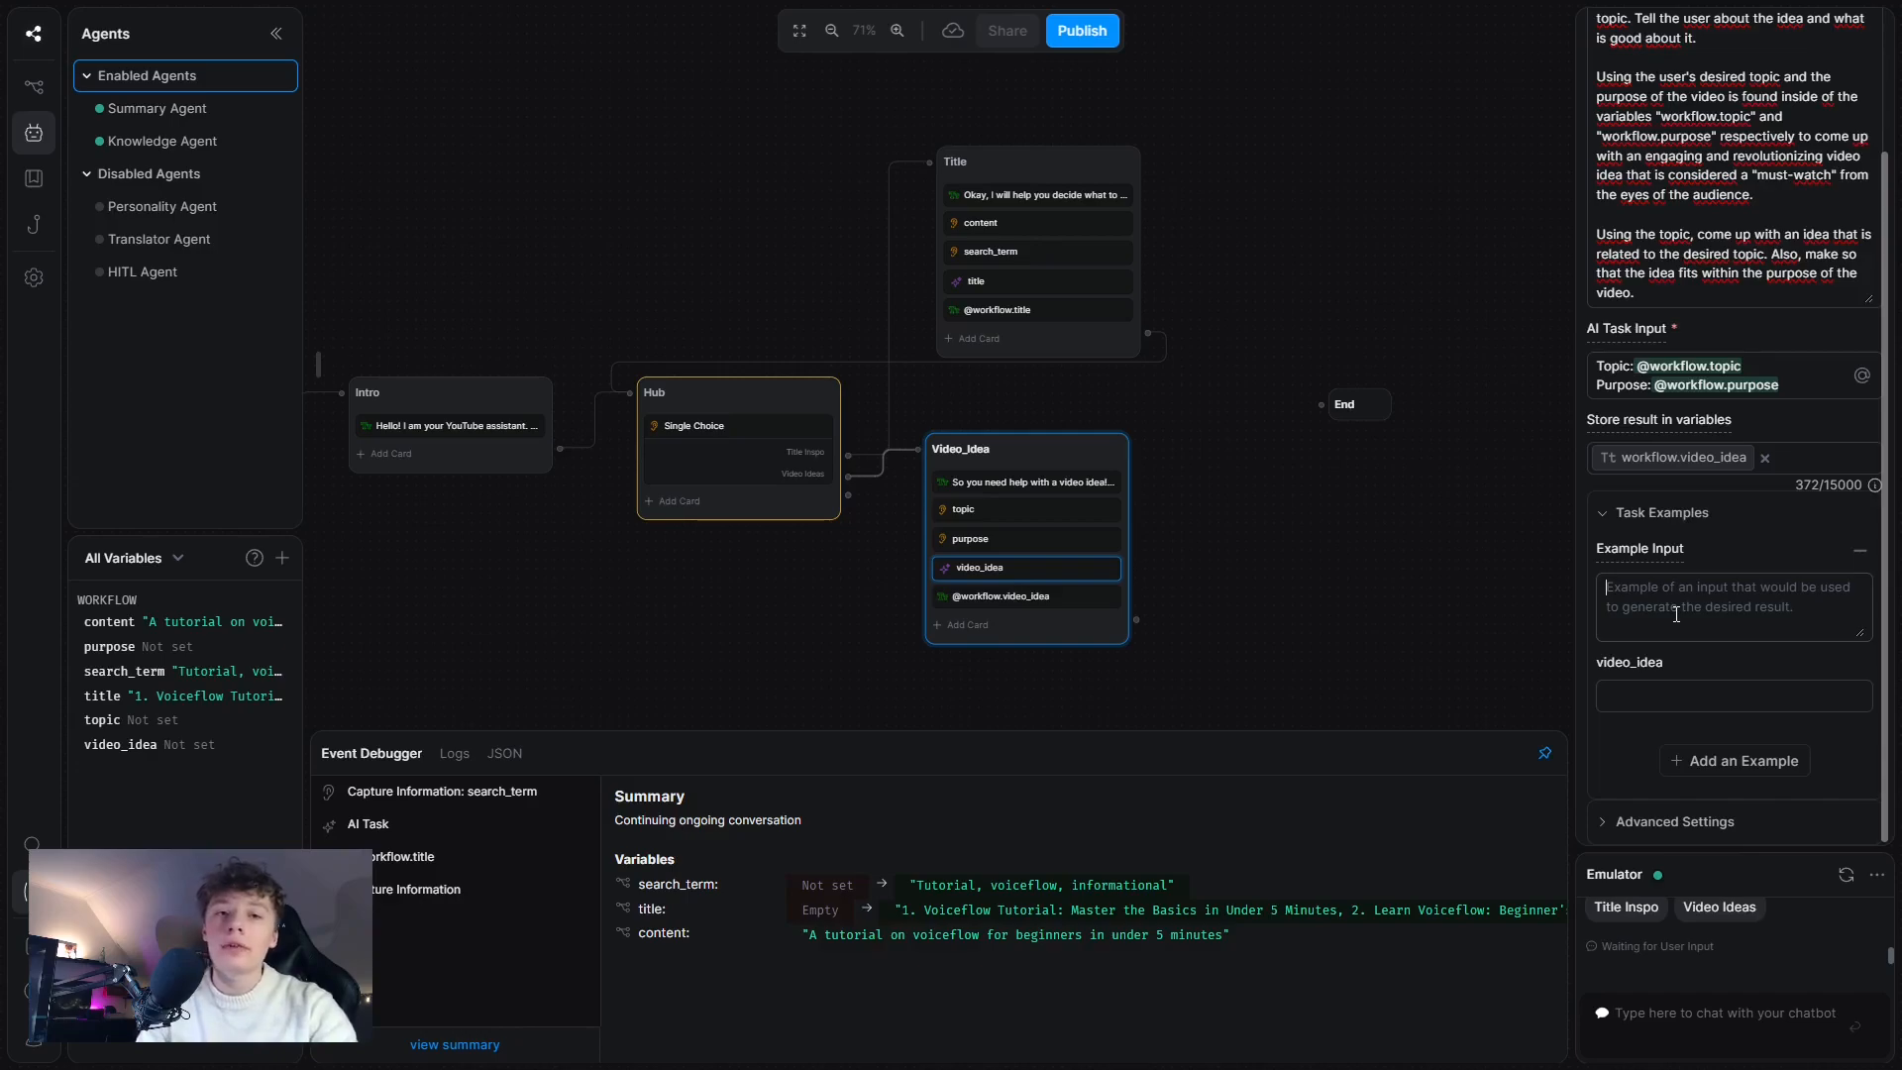
pyautogui.write('A tutpr')
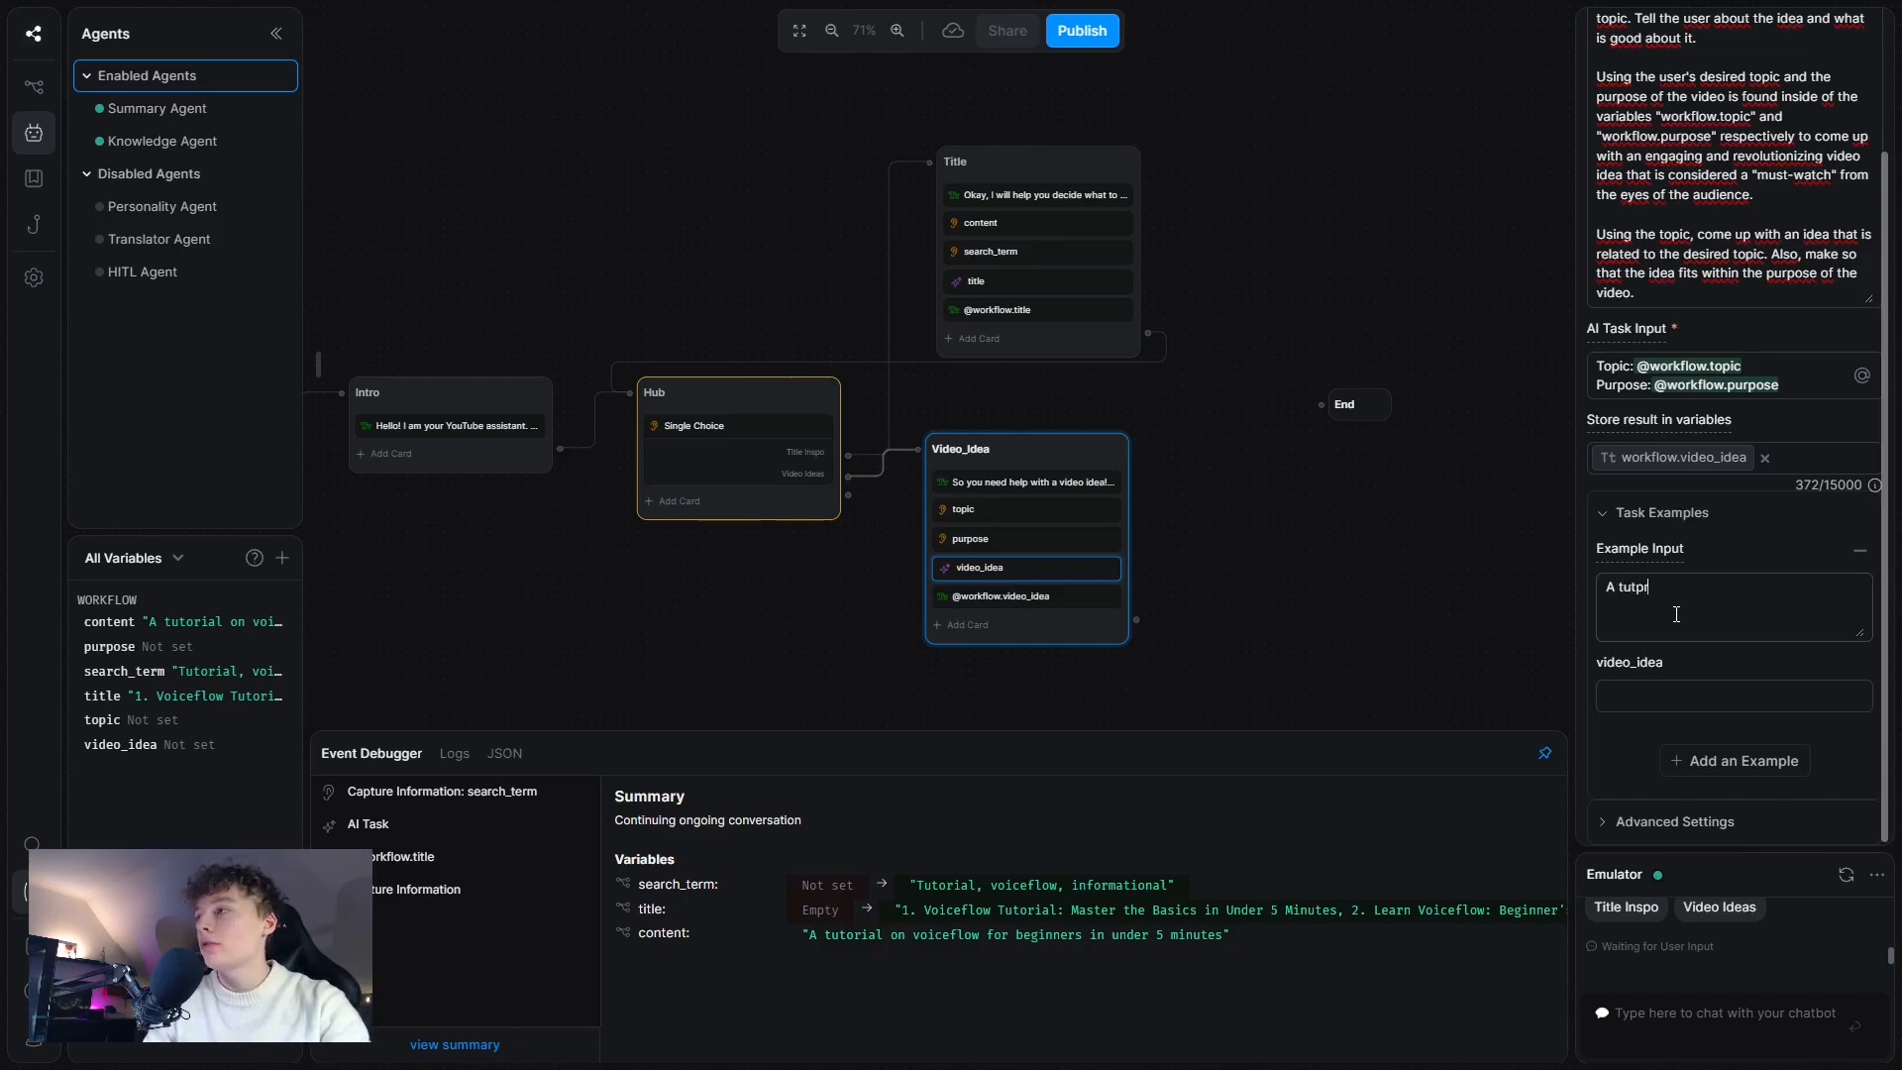
pyautogui.press('BackSpace')
pyautogui.press('BackSpace')
pyautogui.write('orial')
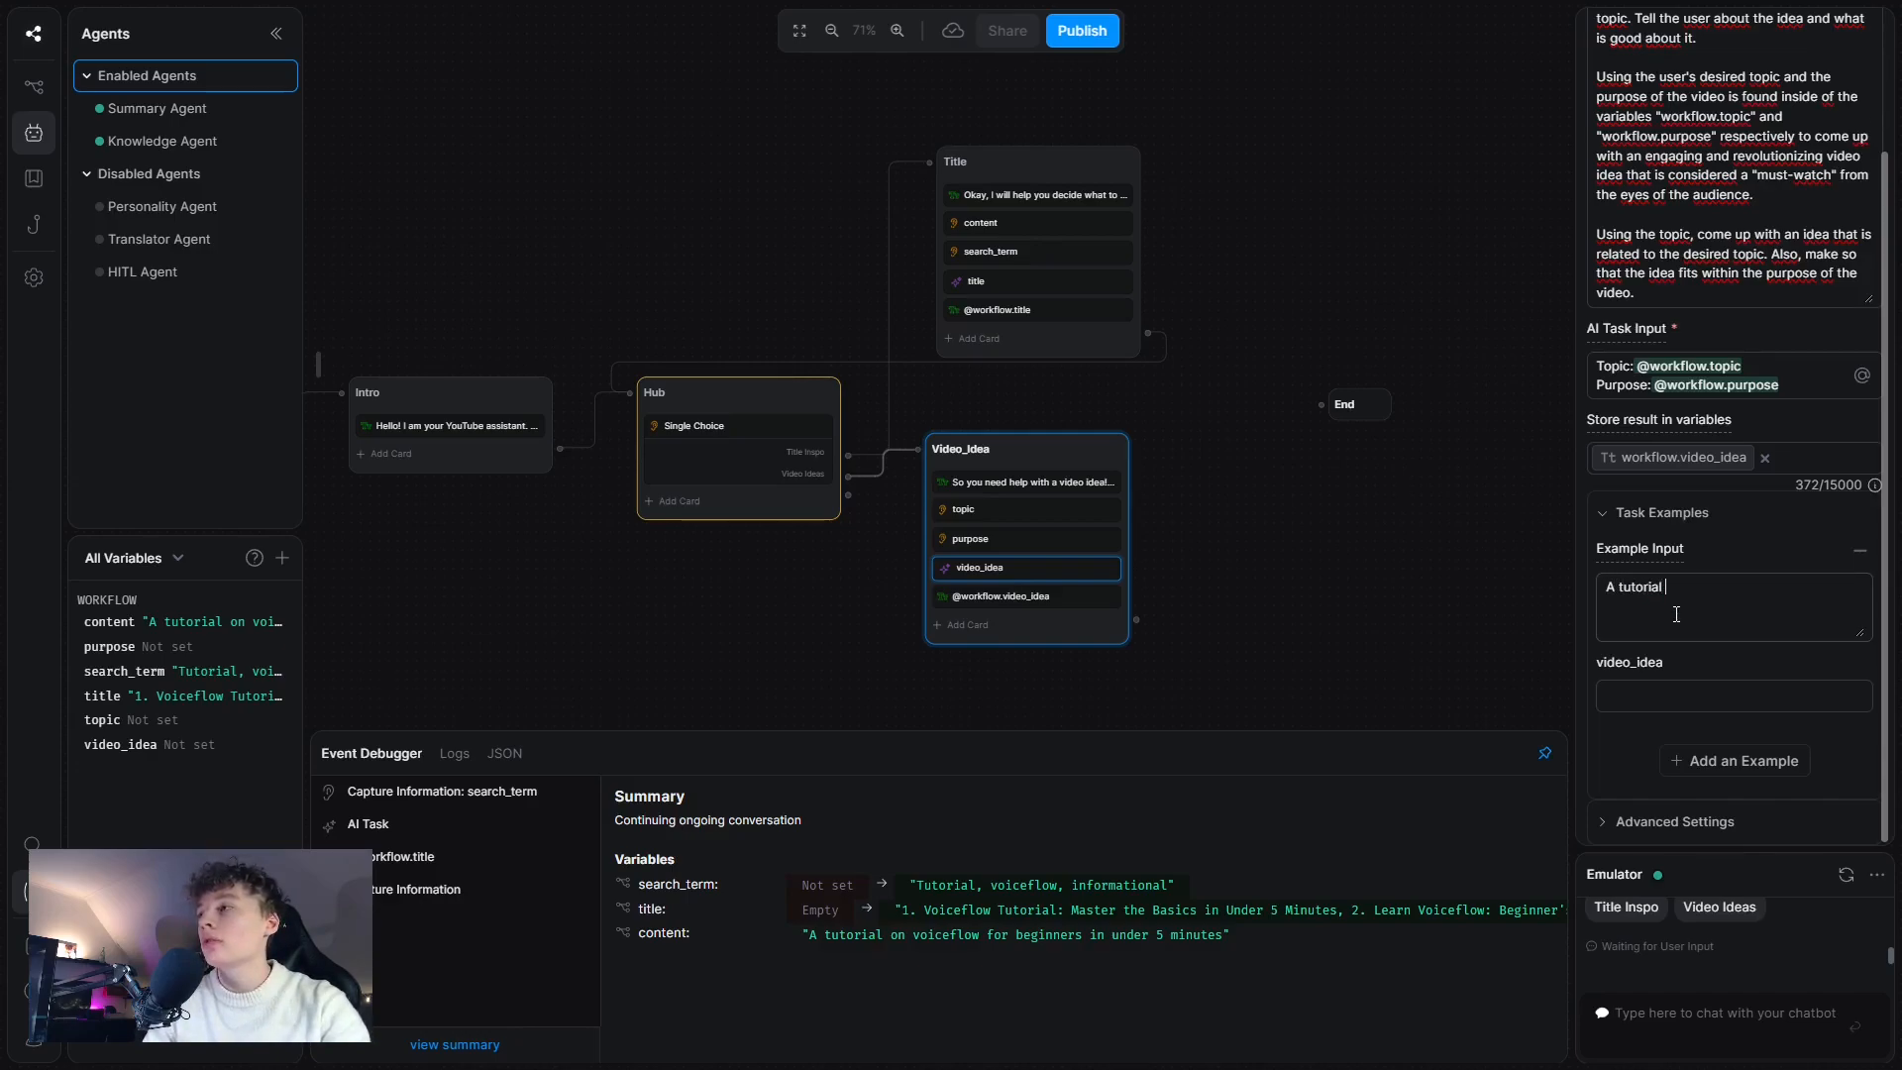
pyautogui.write(' for')
pyautogui.press('BackSpace')
pyautogui.press('BackSpace')
pyautogui.press('BackSpace')
pyautogui.press('BackSpace')
pyautogui.write('ab')
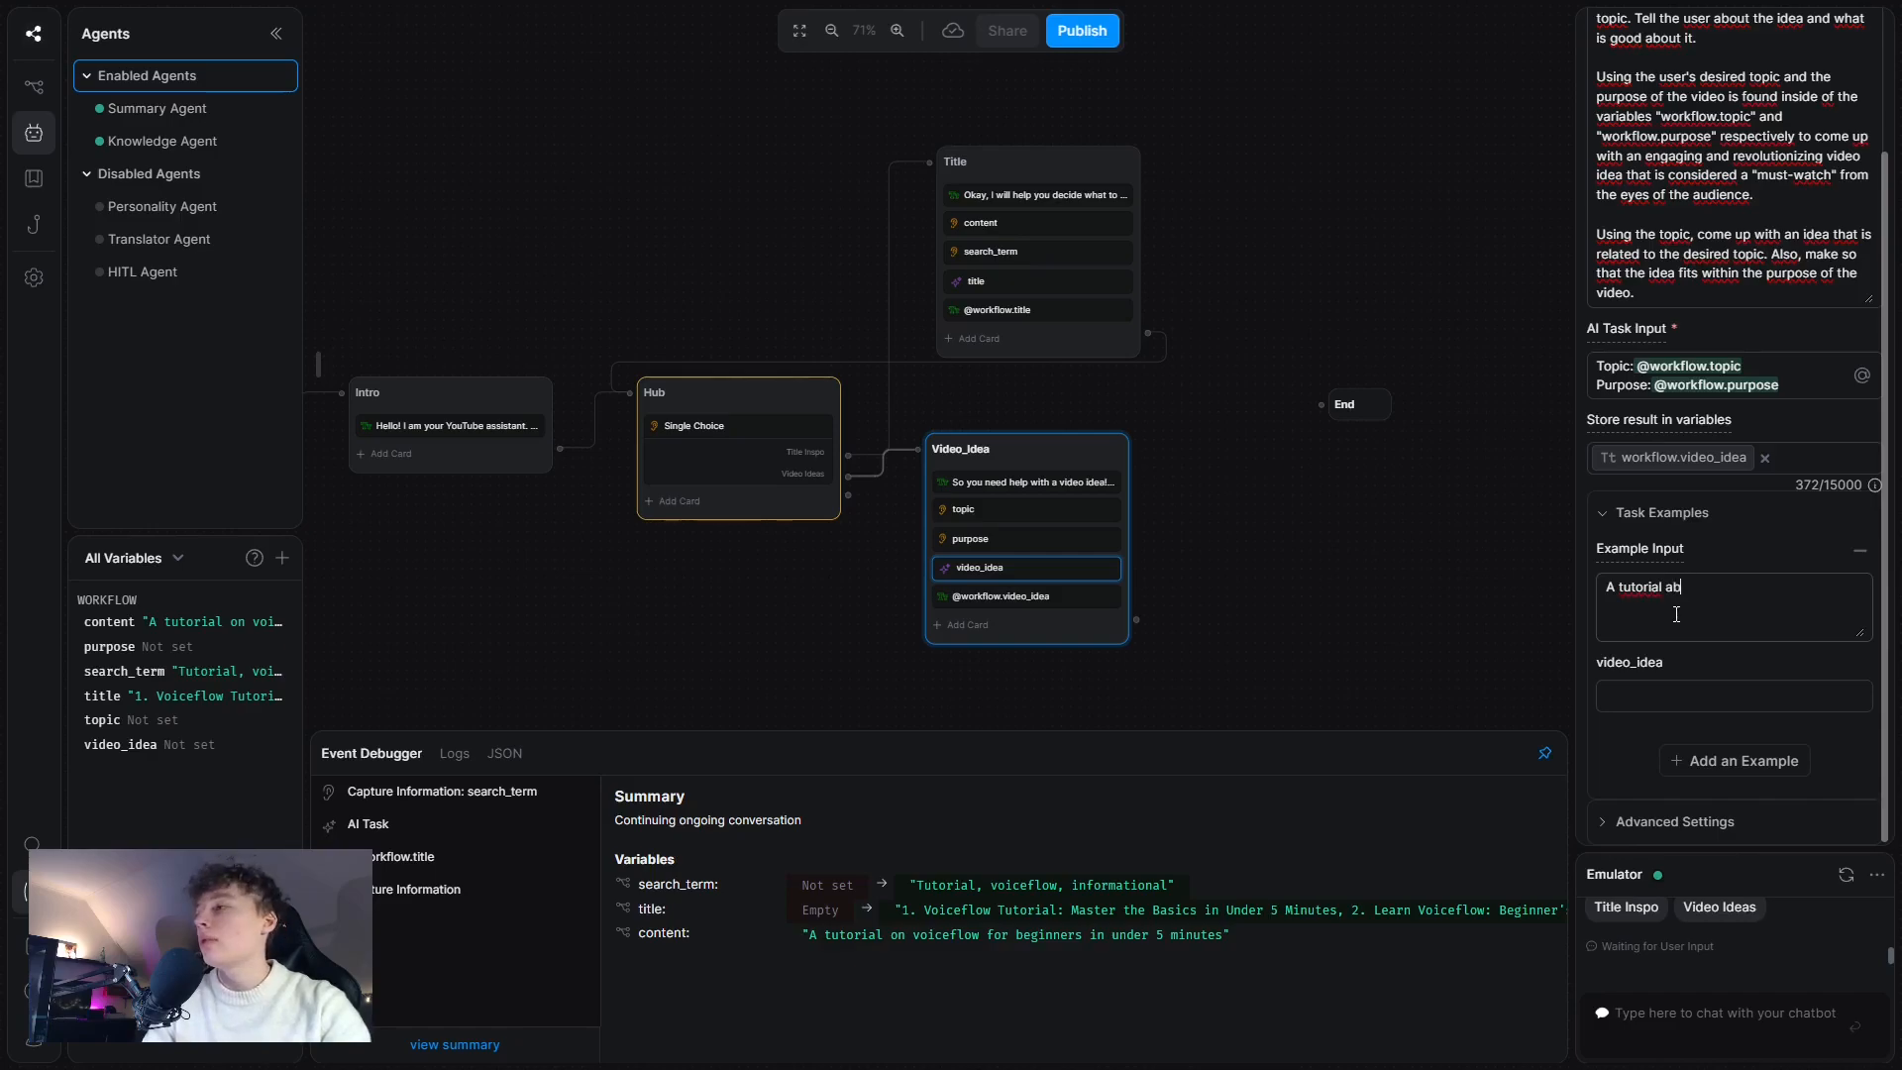
pyautogui.write('out Botpress')
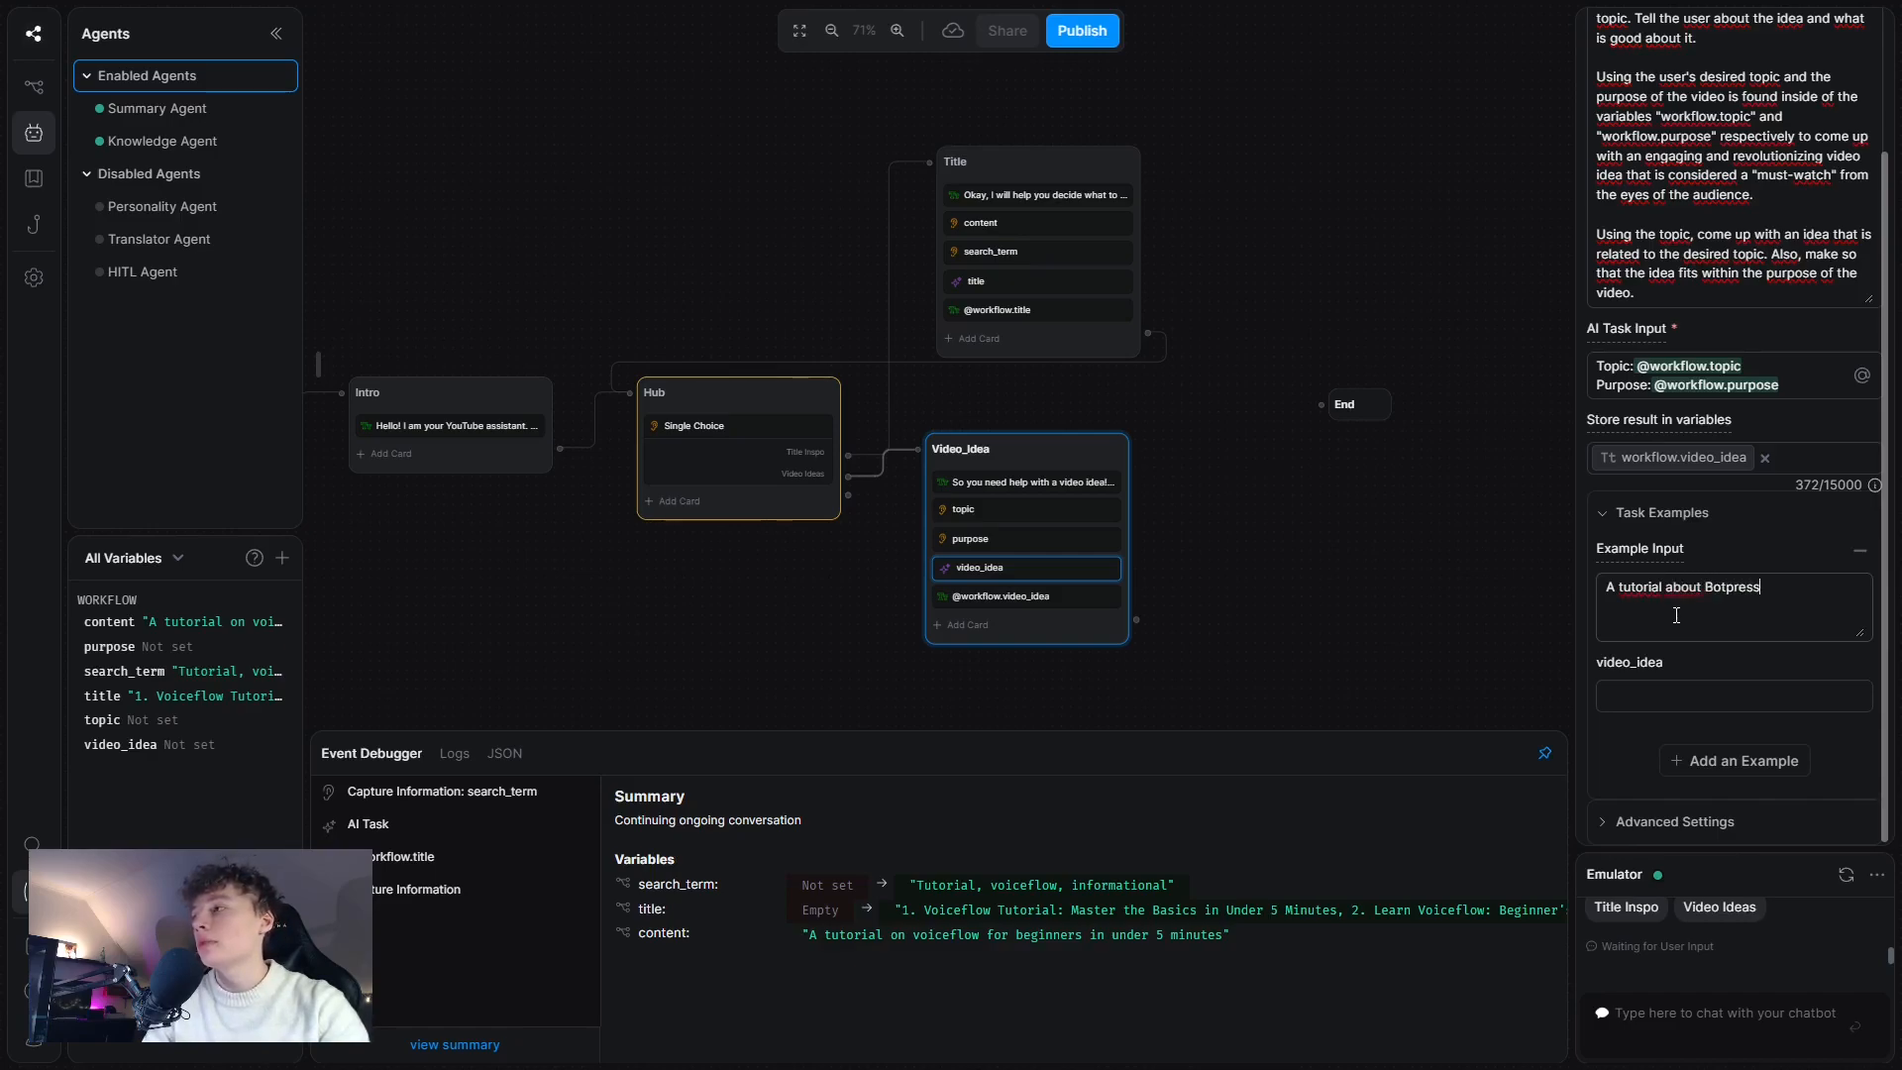
pyautogui.write('. E')
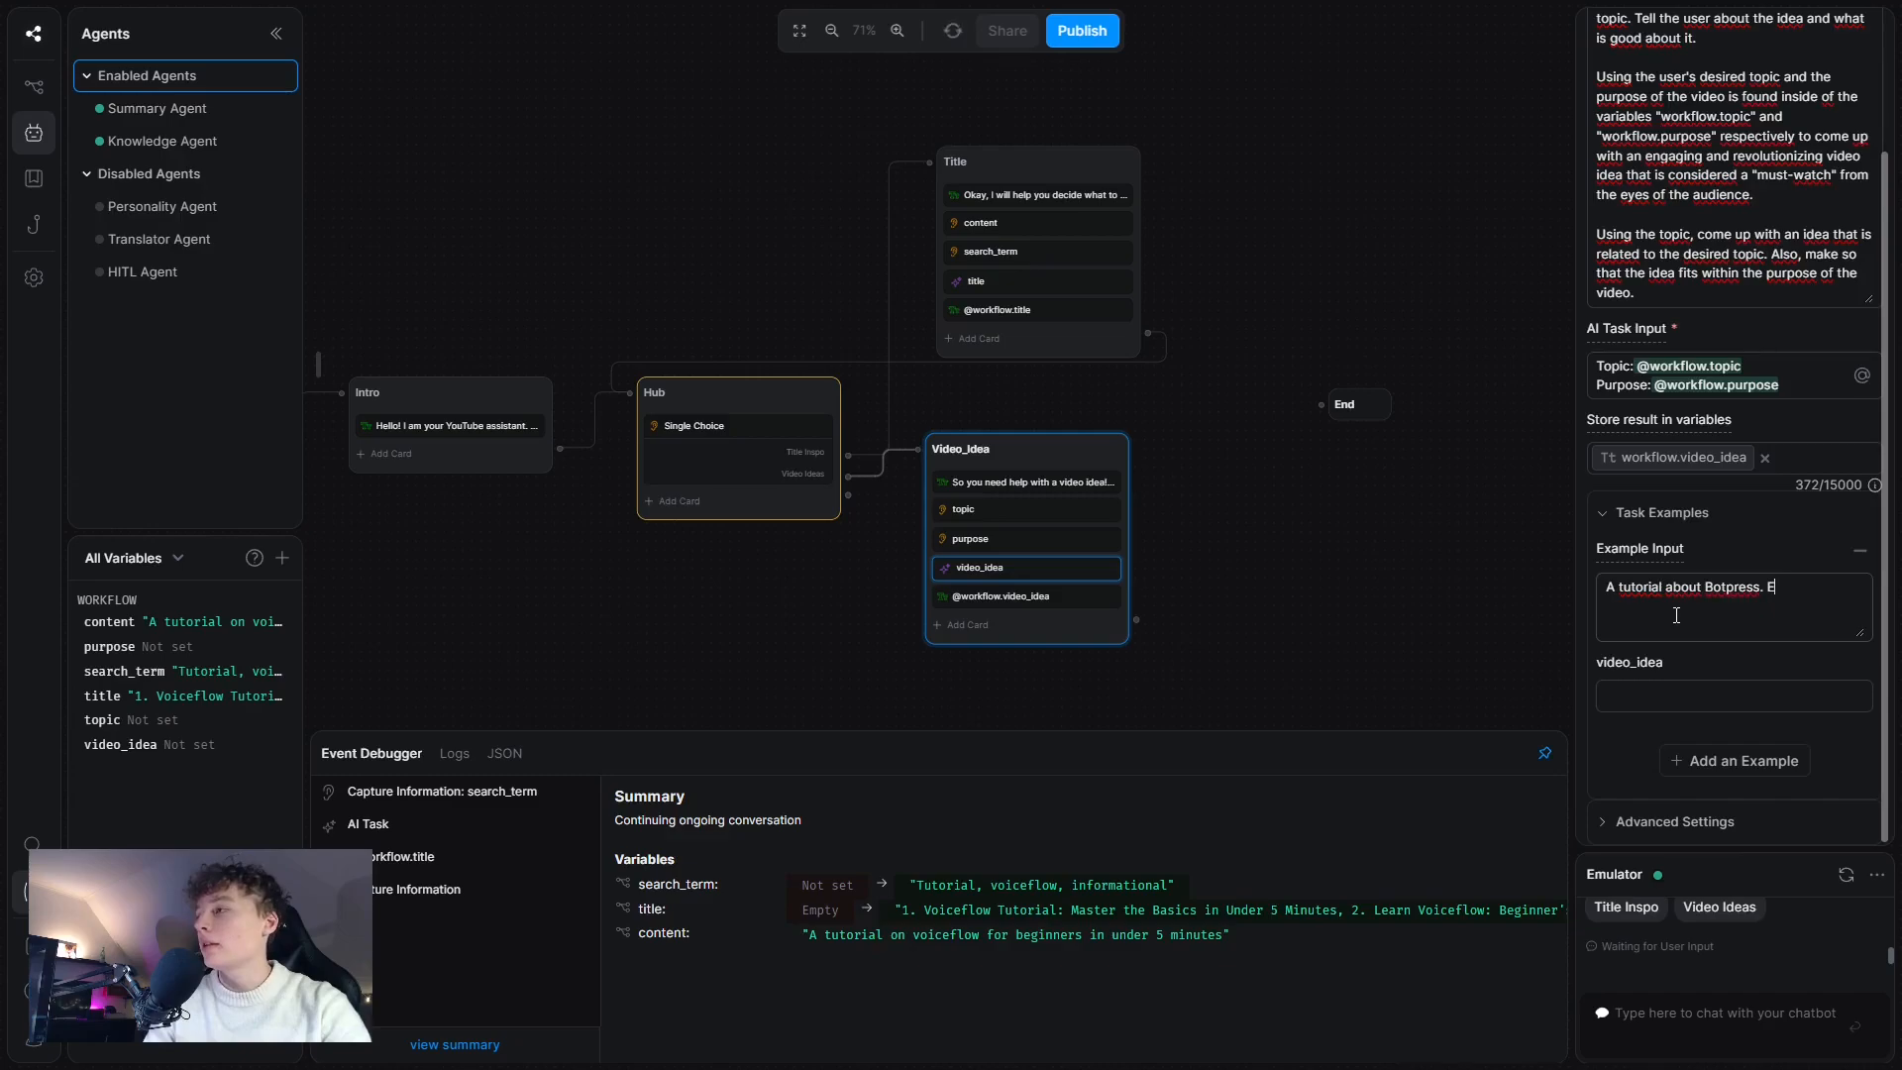
pyautogui.write('ducational')
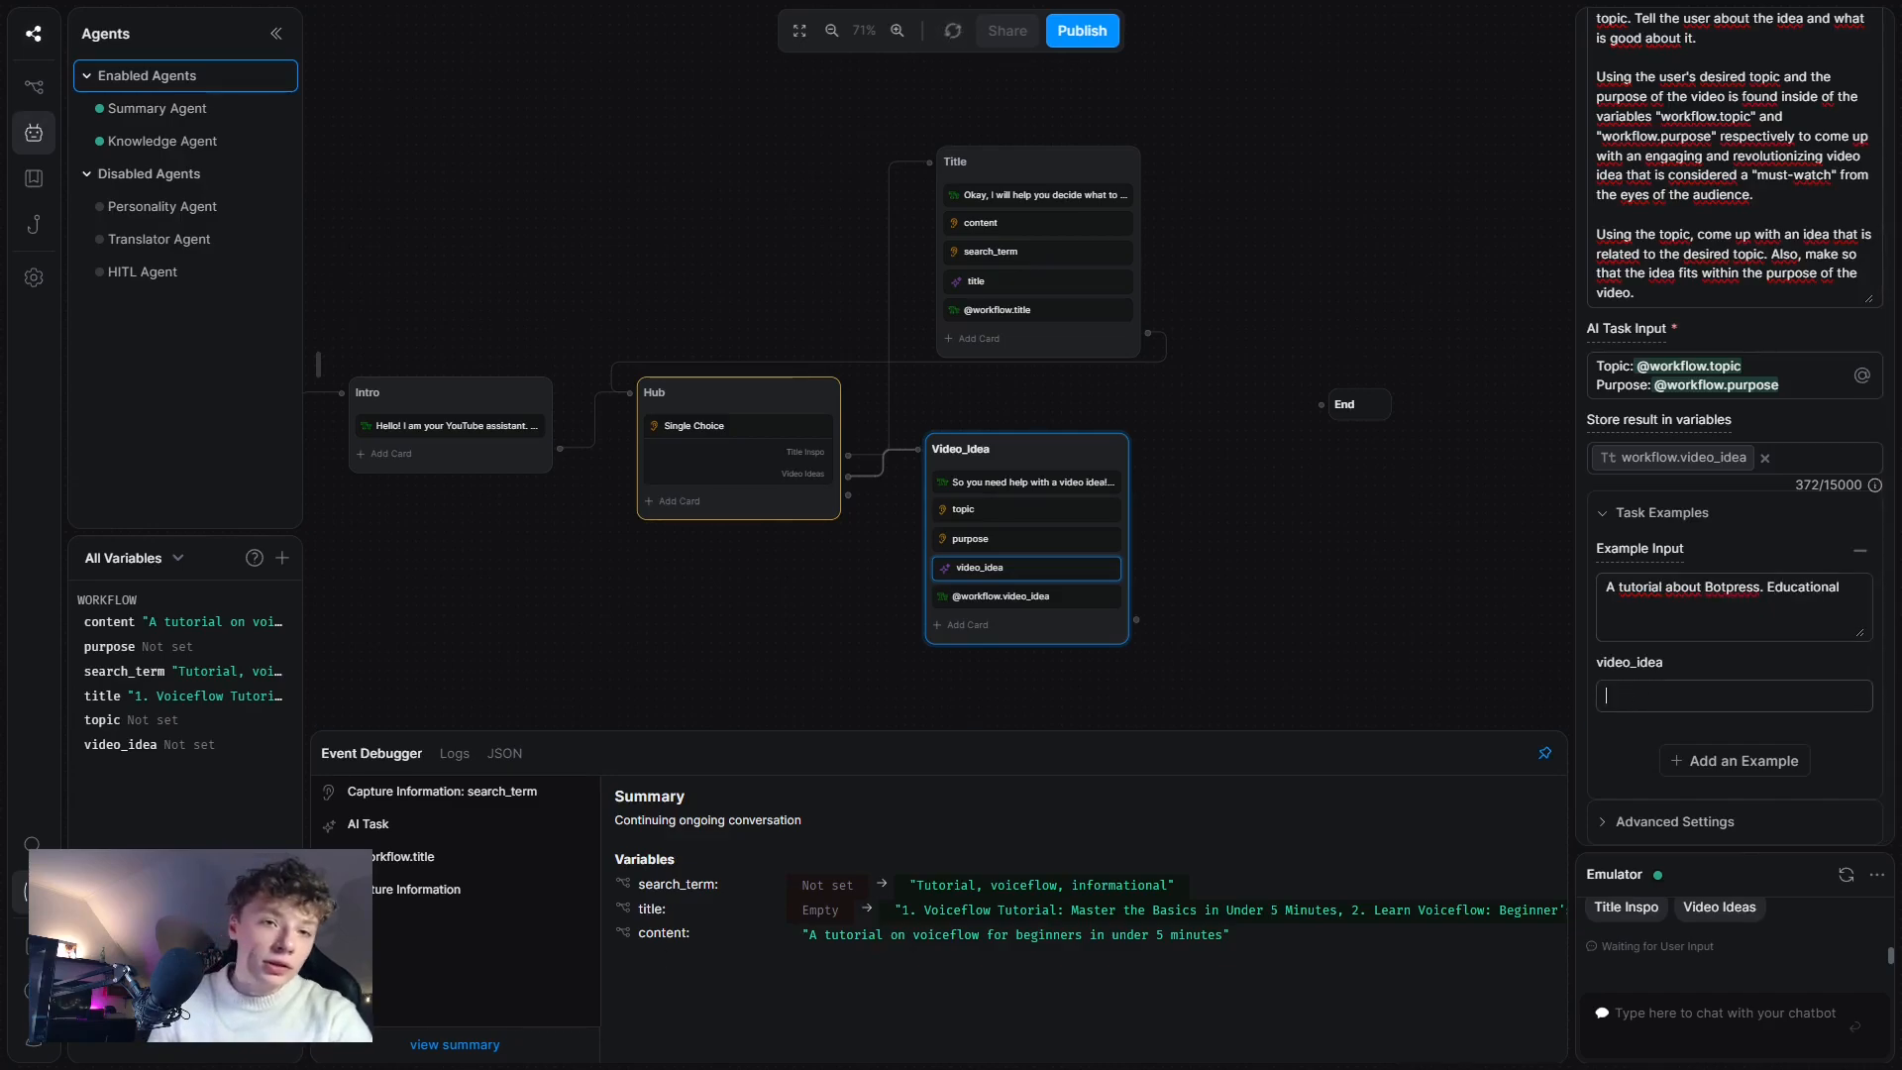
# - Fill the first example's video_idea output with a beginners guide to bot building that covers how to start building chatbots and the basic features
pyautogui.click(1654, 699)
pyautogui.hotkey('ctrl', 'v')
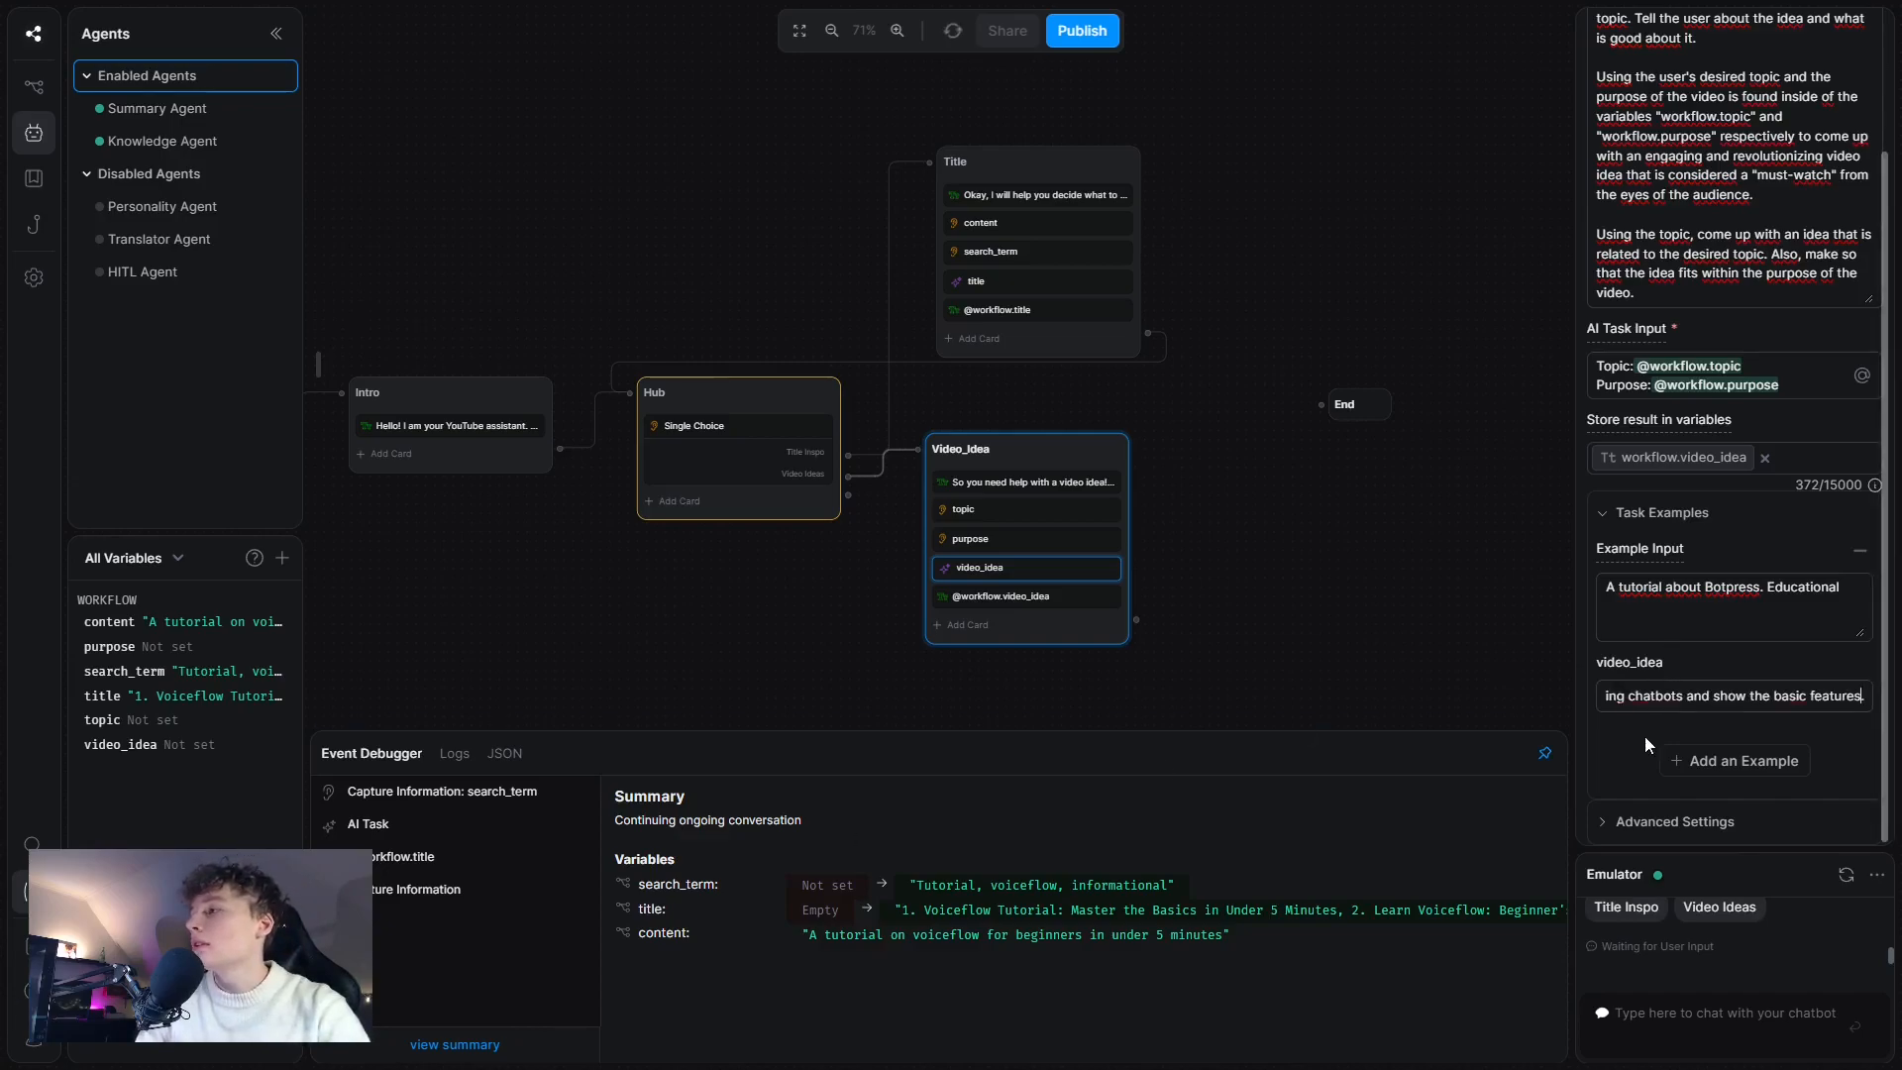
pyautogui.press('Home')
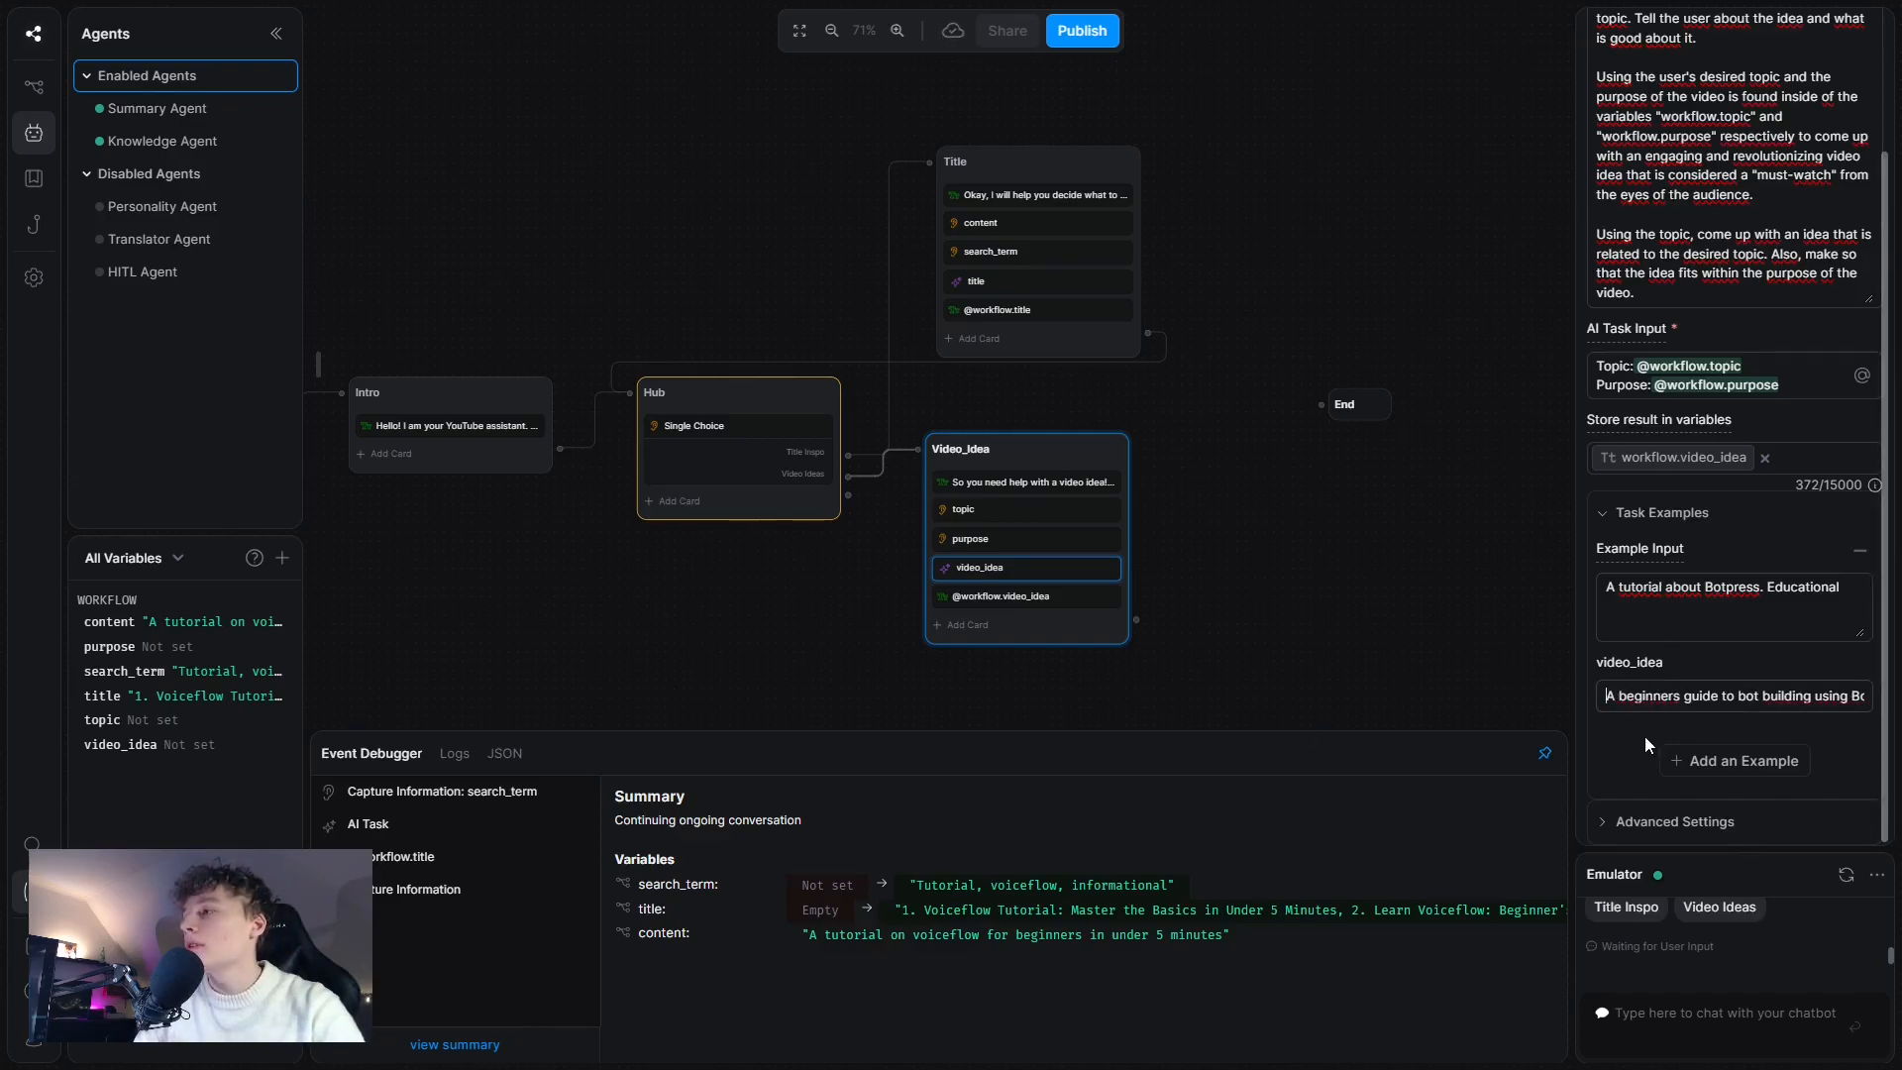
pyautogui.hotkey('ctrl', 'Right')
pyautogui.hotkey('ctrl', 'Right')
pyautogui.hotkey('ctrl', 'Right')
pyautogui.hotkey('ctrl', 'Right')
pyautogui.hotkey('ctrl', 'Right')
pyautogui.hotkey('ctrl', 'Right')
pyautogui.hotkey('ctrl', 'Right')
pyautogui.write('start building chatbots ')
pyautogui.write('and show the ')
pyautogui.write('basic features')
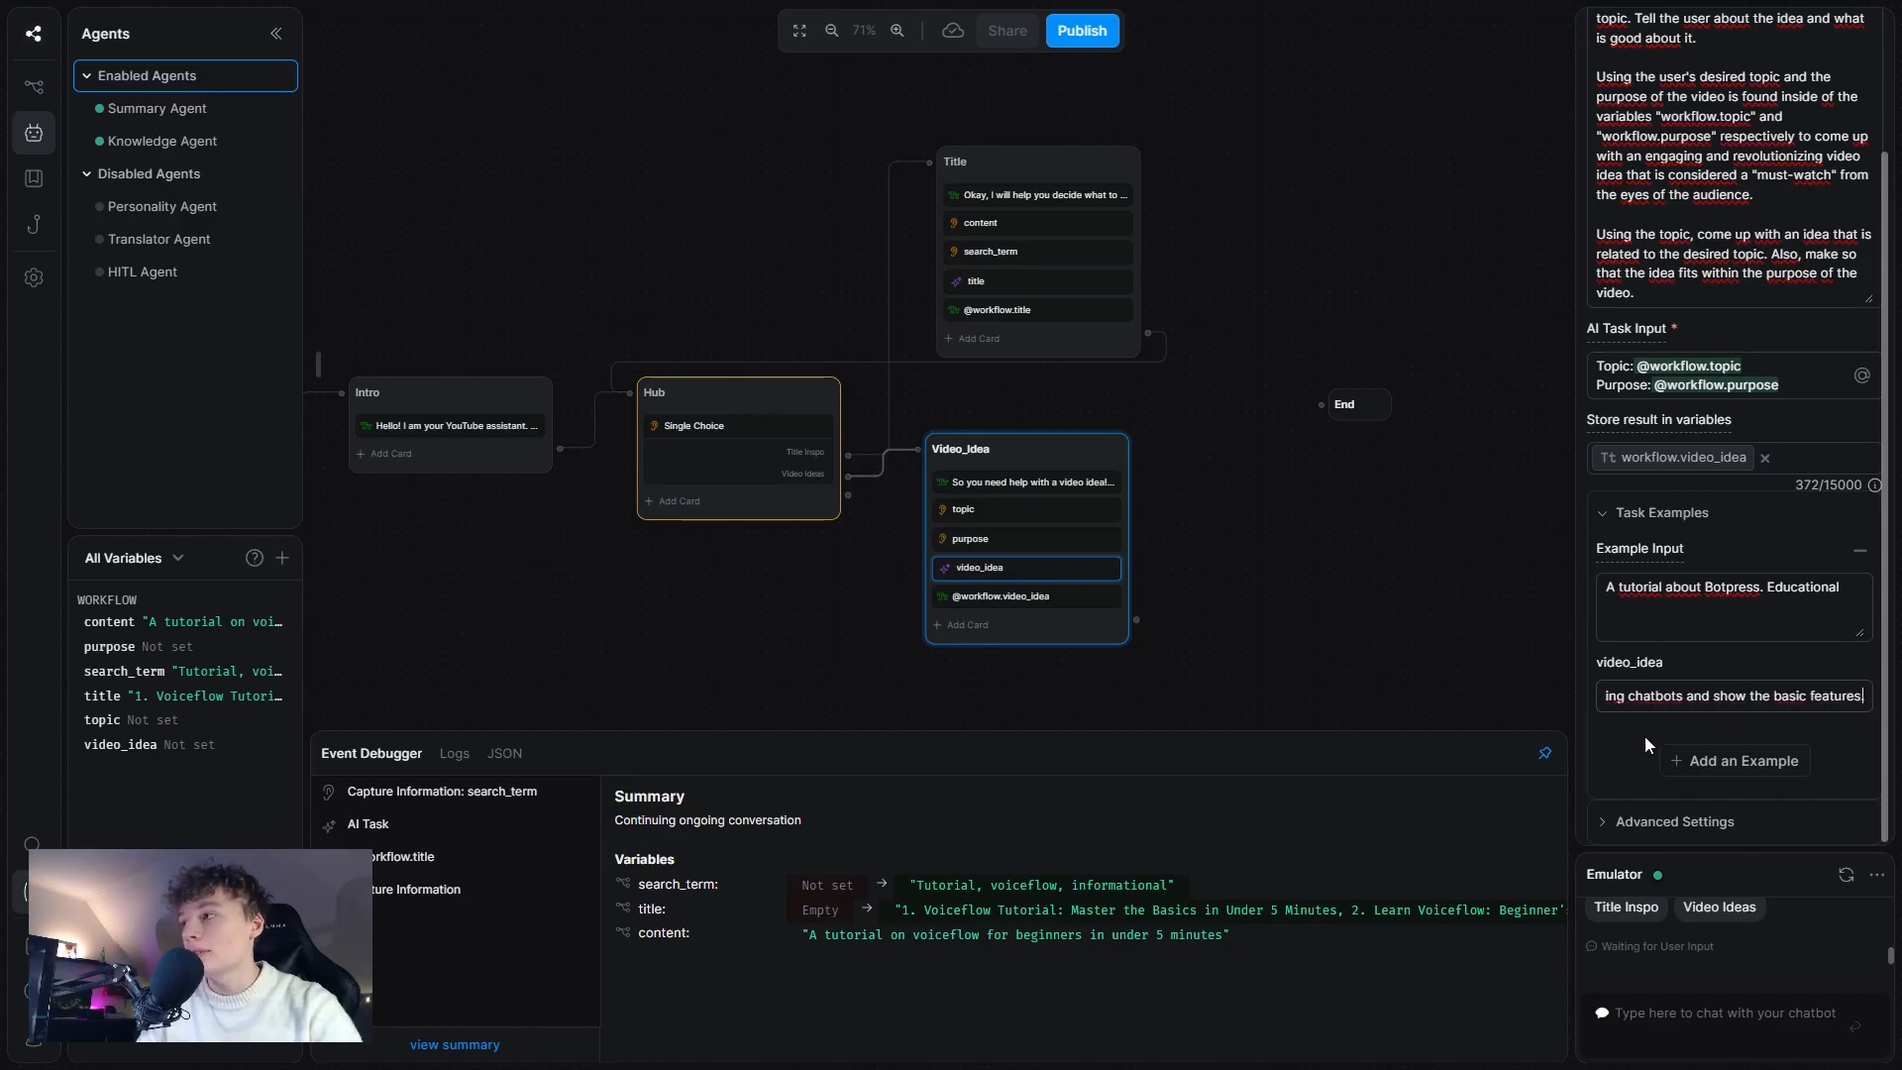
# - Add a second task example with the input "A lead generation chatbot"
pyautogui.click(1722, 758)
pyautogui.scroll(-2, 1641, 509)
pyautogui.click(1684, 592)
pyautogui.write('A lead generation chatbot')
# - Set example 2's video_idea to "Showcase how to build a lead generation chatbot for a dentist. Showcase how to manage leads and how to give the perfect support."
pyautogui.click(1645, 697)
pyautogui.hotkey('ctrl', 'v')
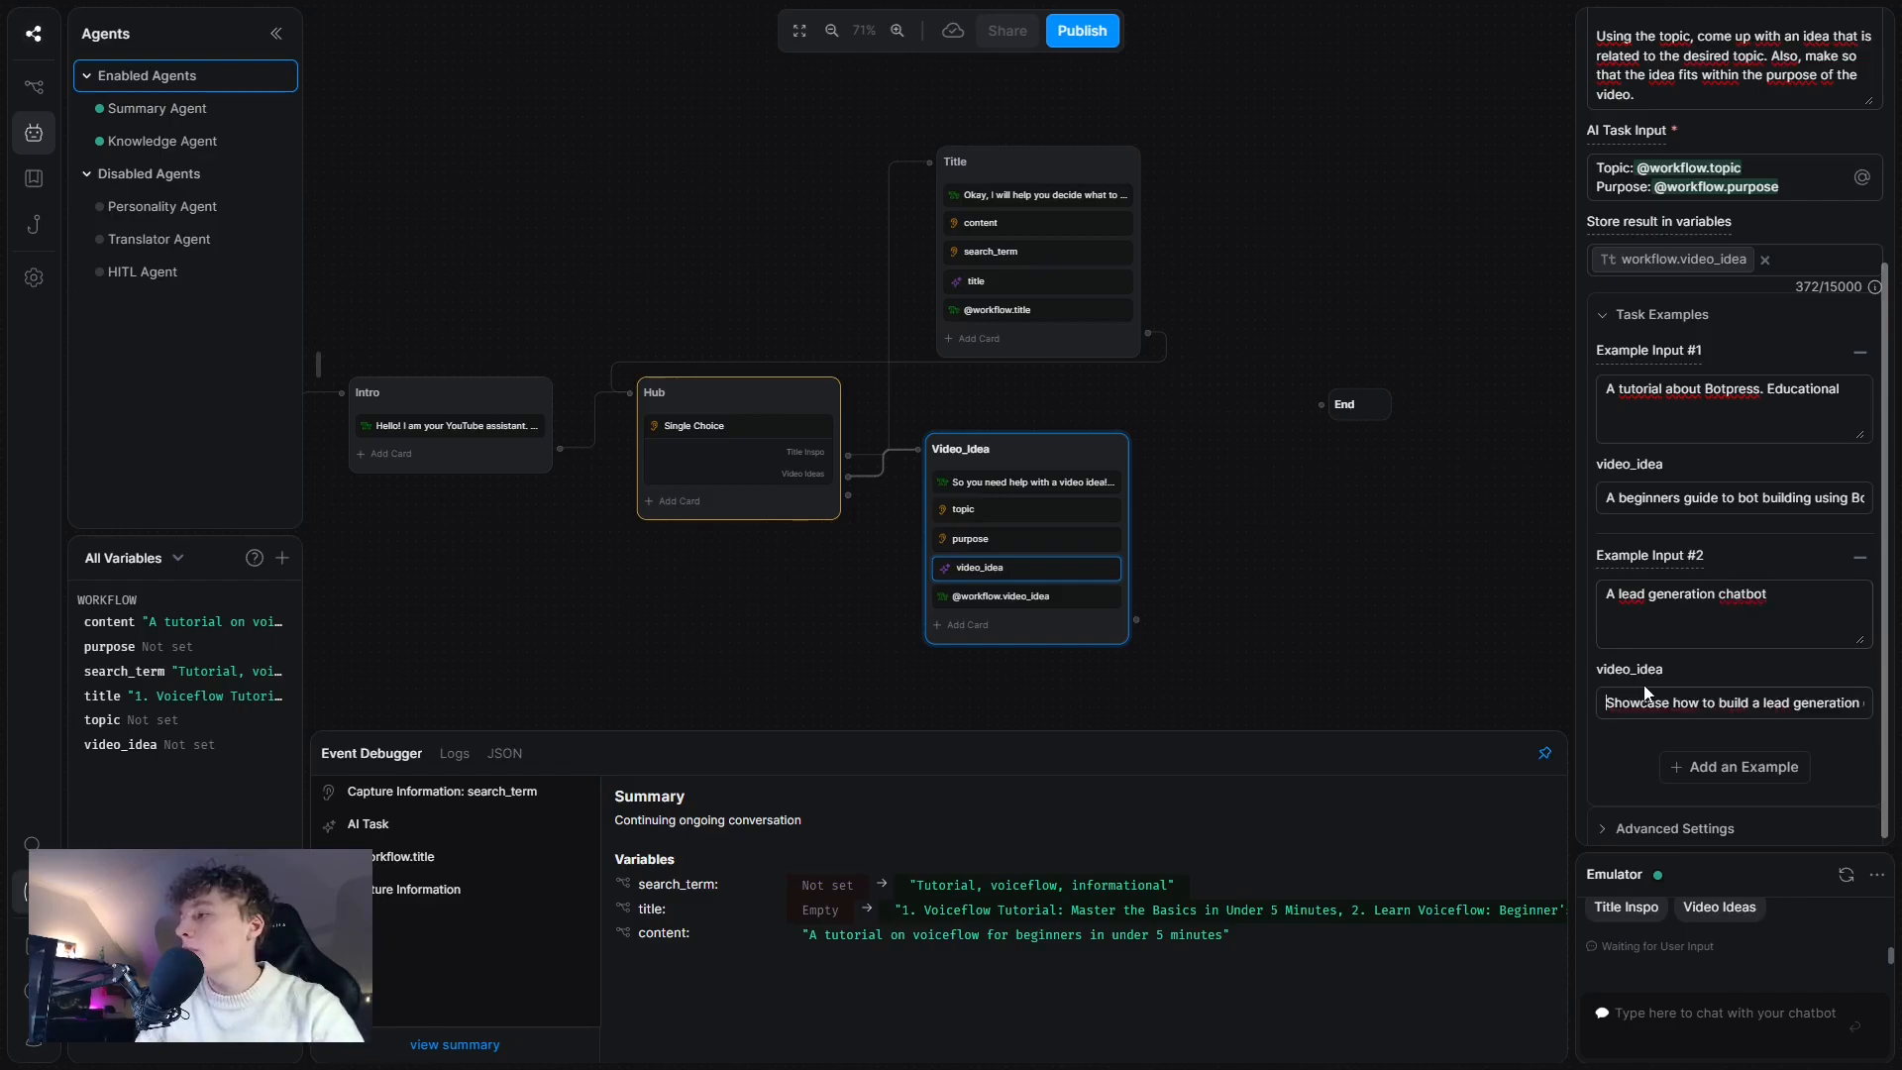
pyautogui.press('Right')
pyautogui.press('Right')
pyautogui.press('Right')
pyautogui.press('Right')
pyautogui.press('Right')
pyautogui.press('Right')
pyautogui.press('Right')
pyautogui.press('Right')
pyautogui.press('Right')
pyautogui.press('Right')
pyautogui.press('Right')
pyautogui.press('Right')
pyautogui.press('Right')
pyautogui.press('Right')
pyautogui.press('Right')
pyautogui.press('Right')
pyautogui.press('Right')
pyautogui.press('Right')
pyautogui.press('Right')
pyautogui.press('Right')
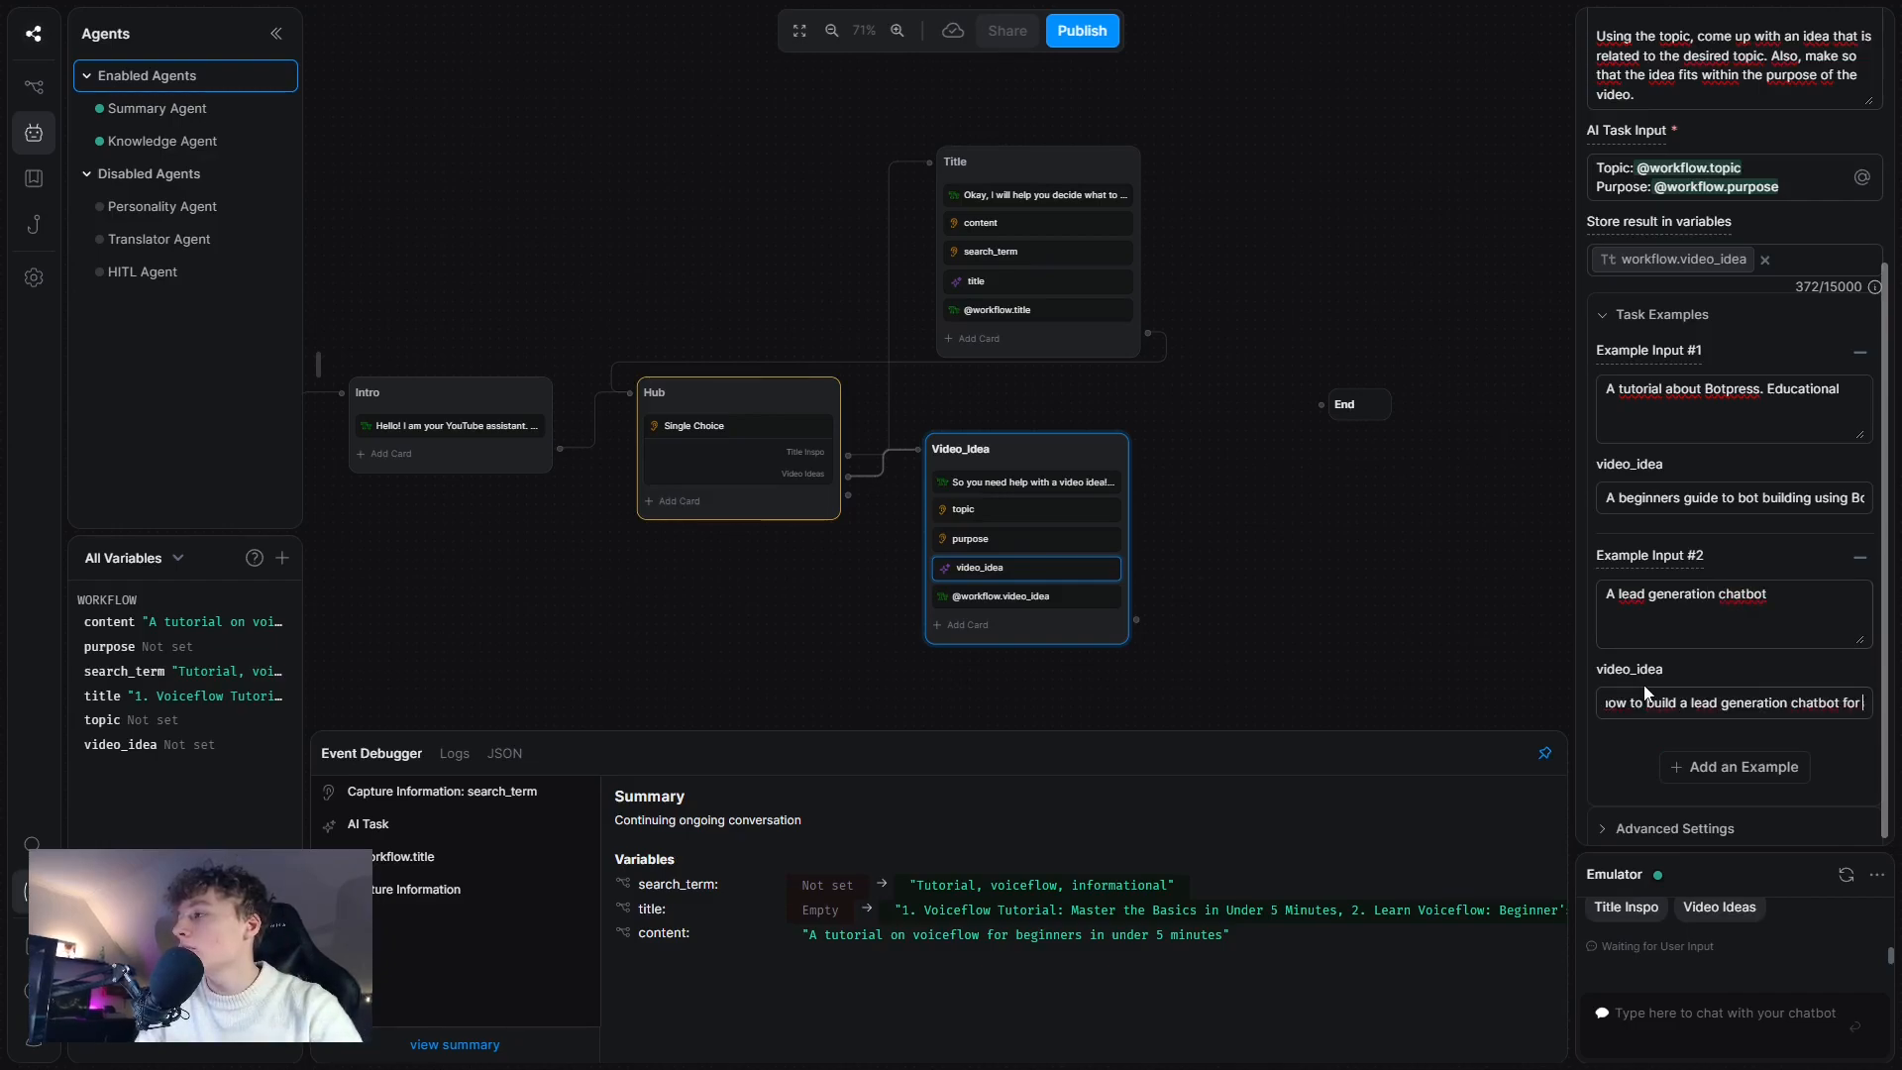
pyautogui.write('how')
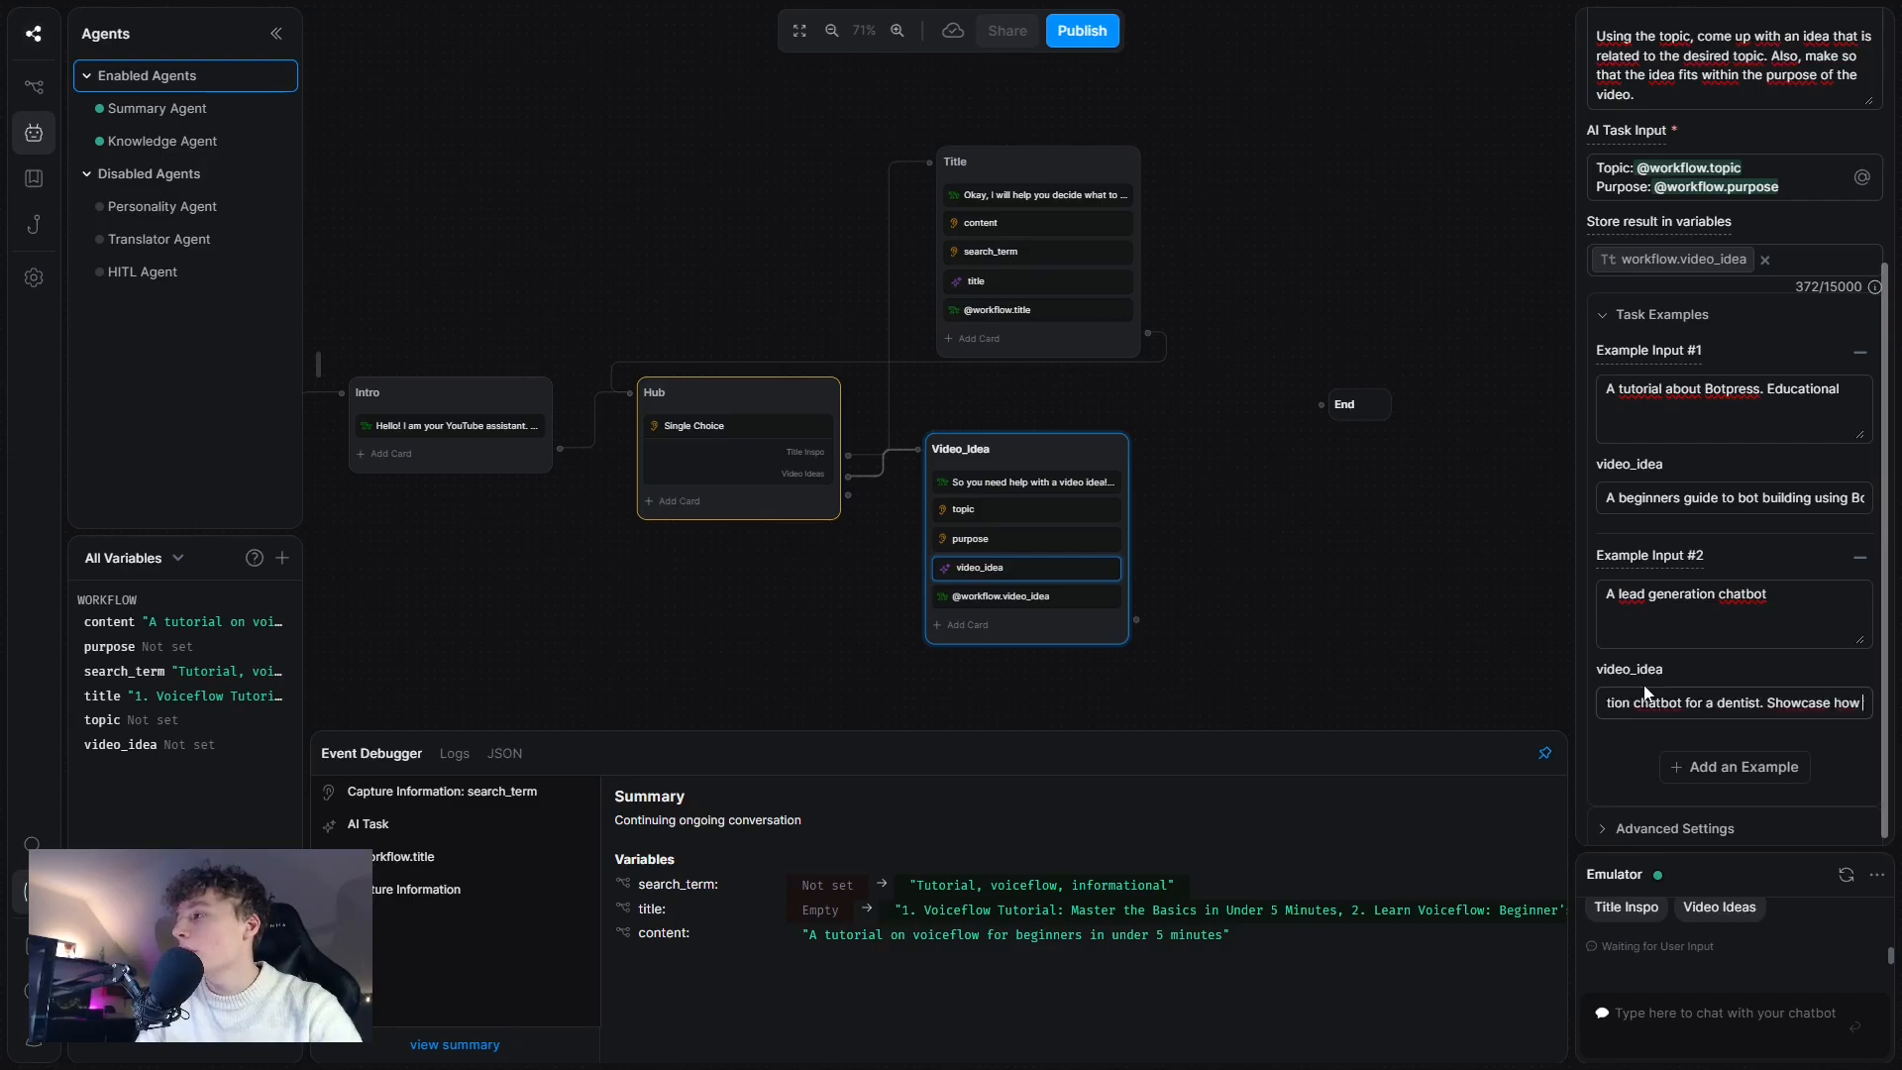
pyautogui.write(' to manage leads and')
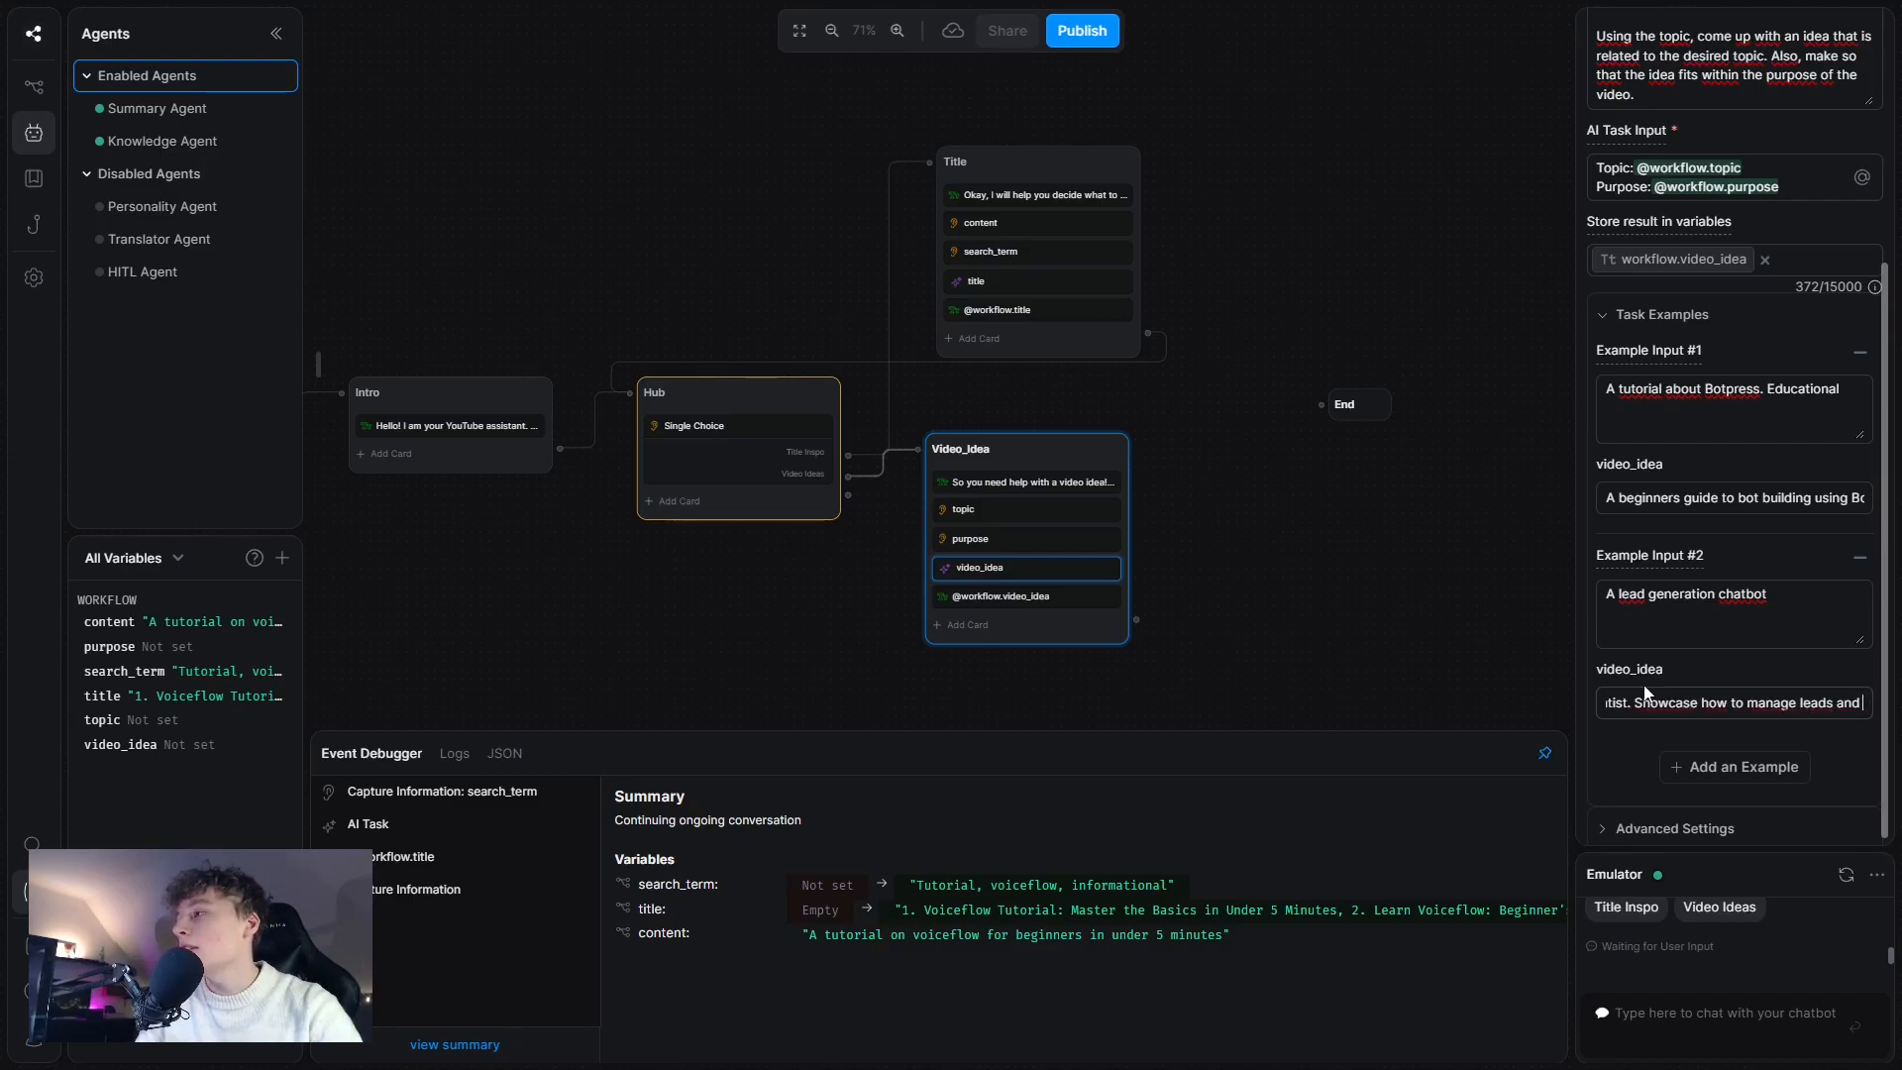
pyautogui.write(' how to give the perfect support.')
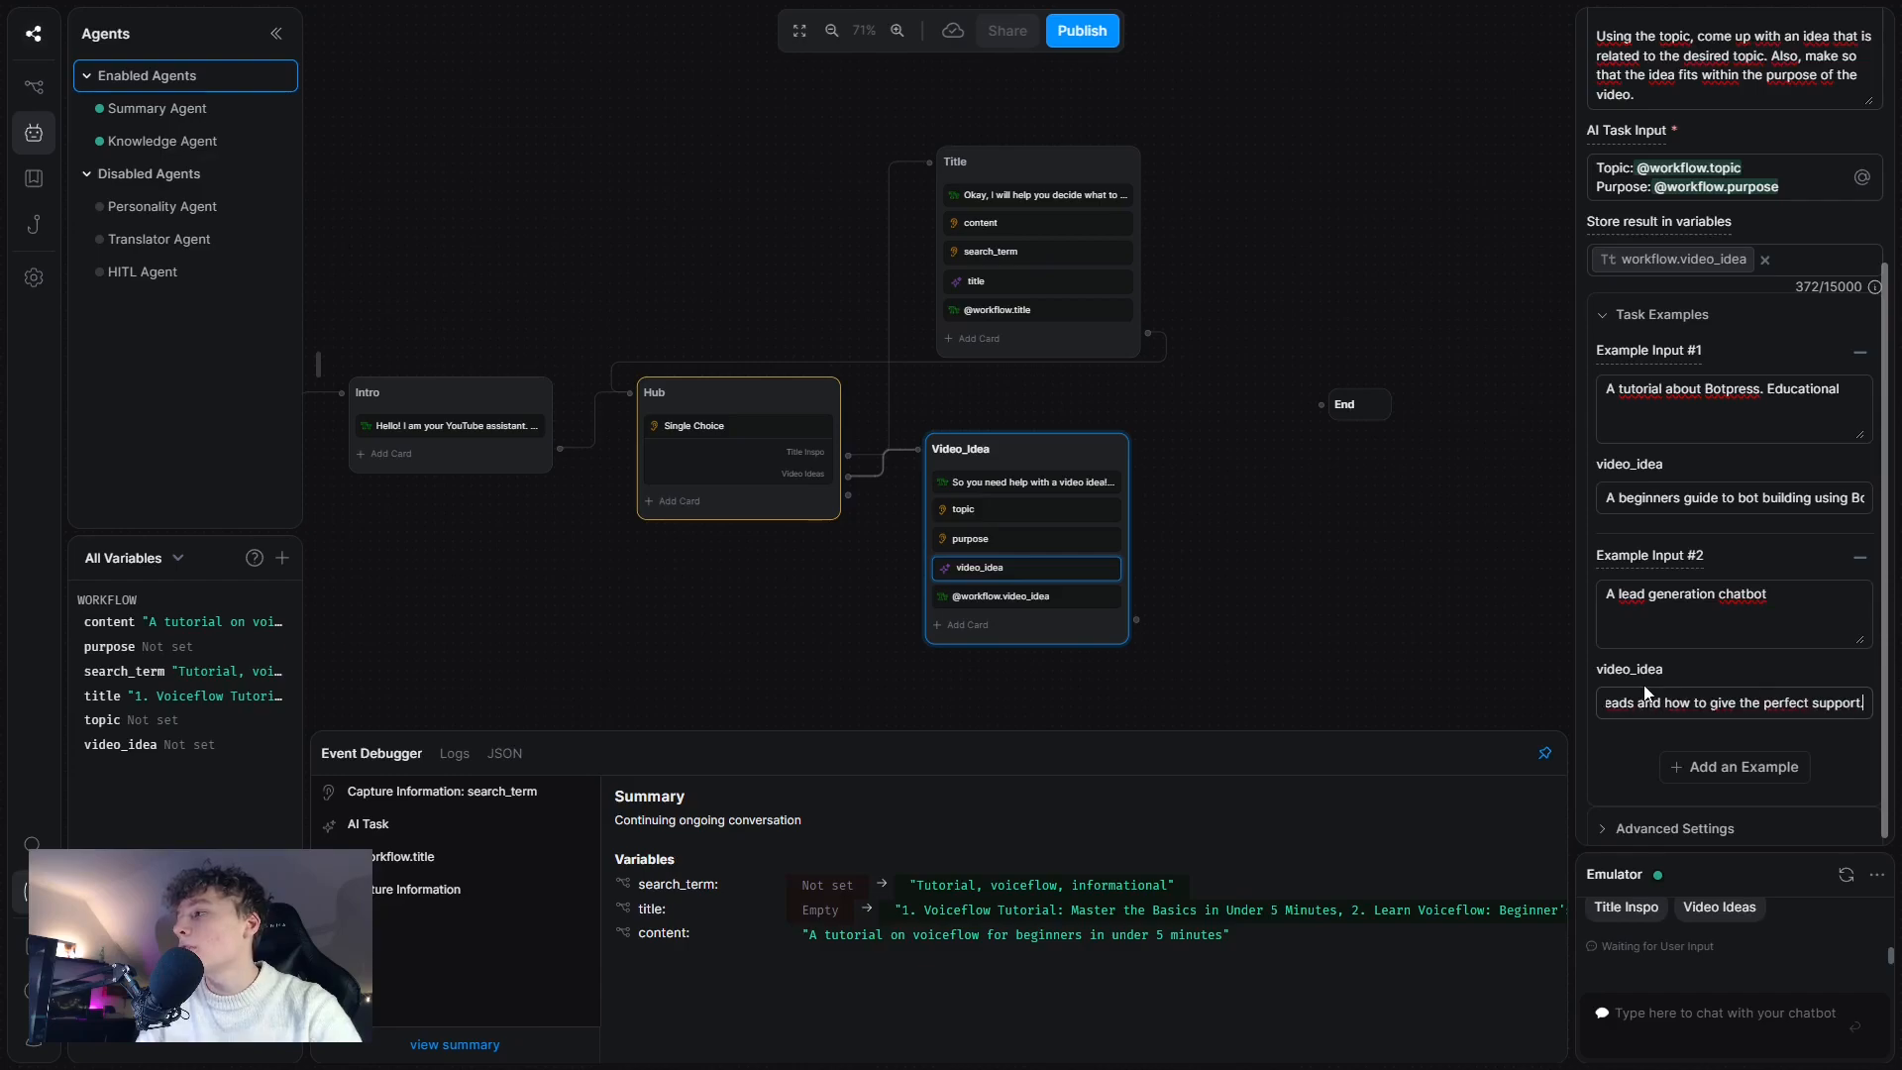
pyautogui.click(1602, 315)
pyautogui.click(1603, 315)
pyautogui.scroll(1, 1691, 500)
pyautogui.scroll(2, 1690, 500)
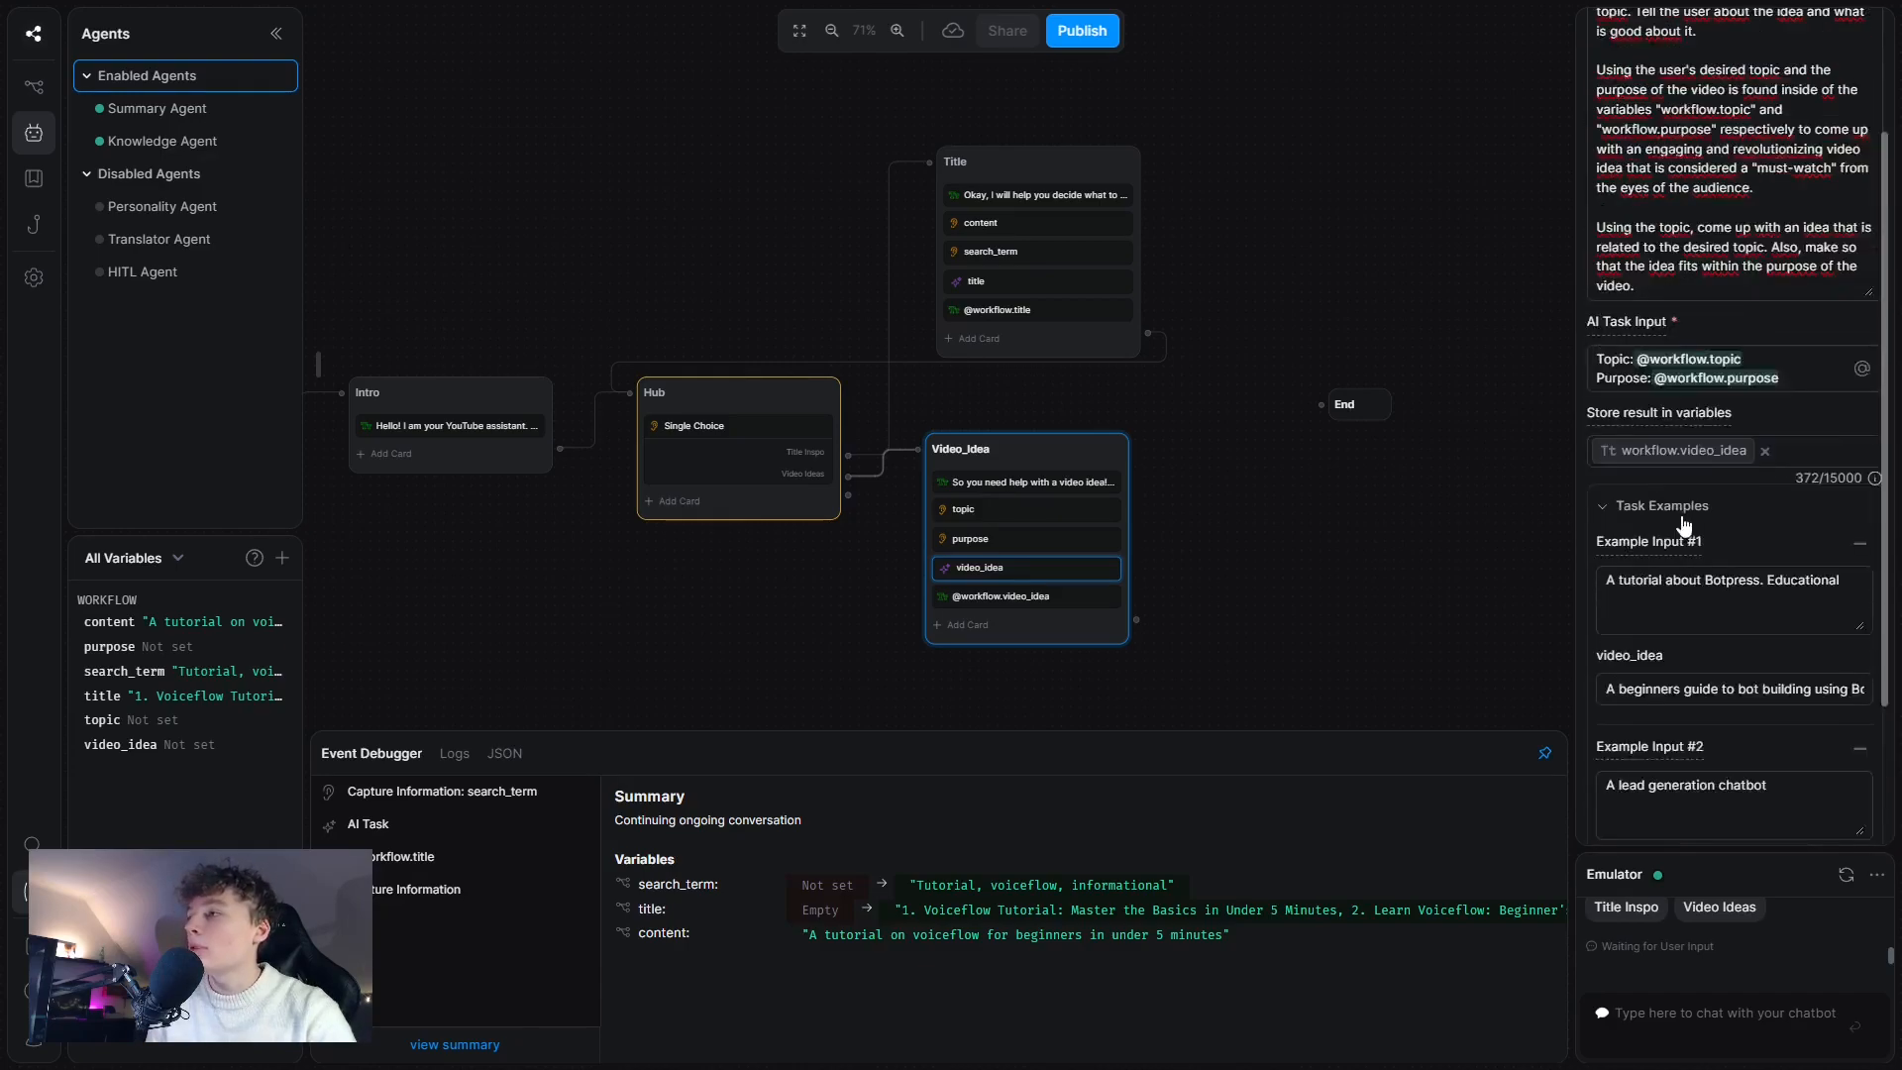
pyautogui.click(1603, 612)
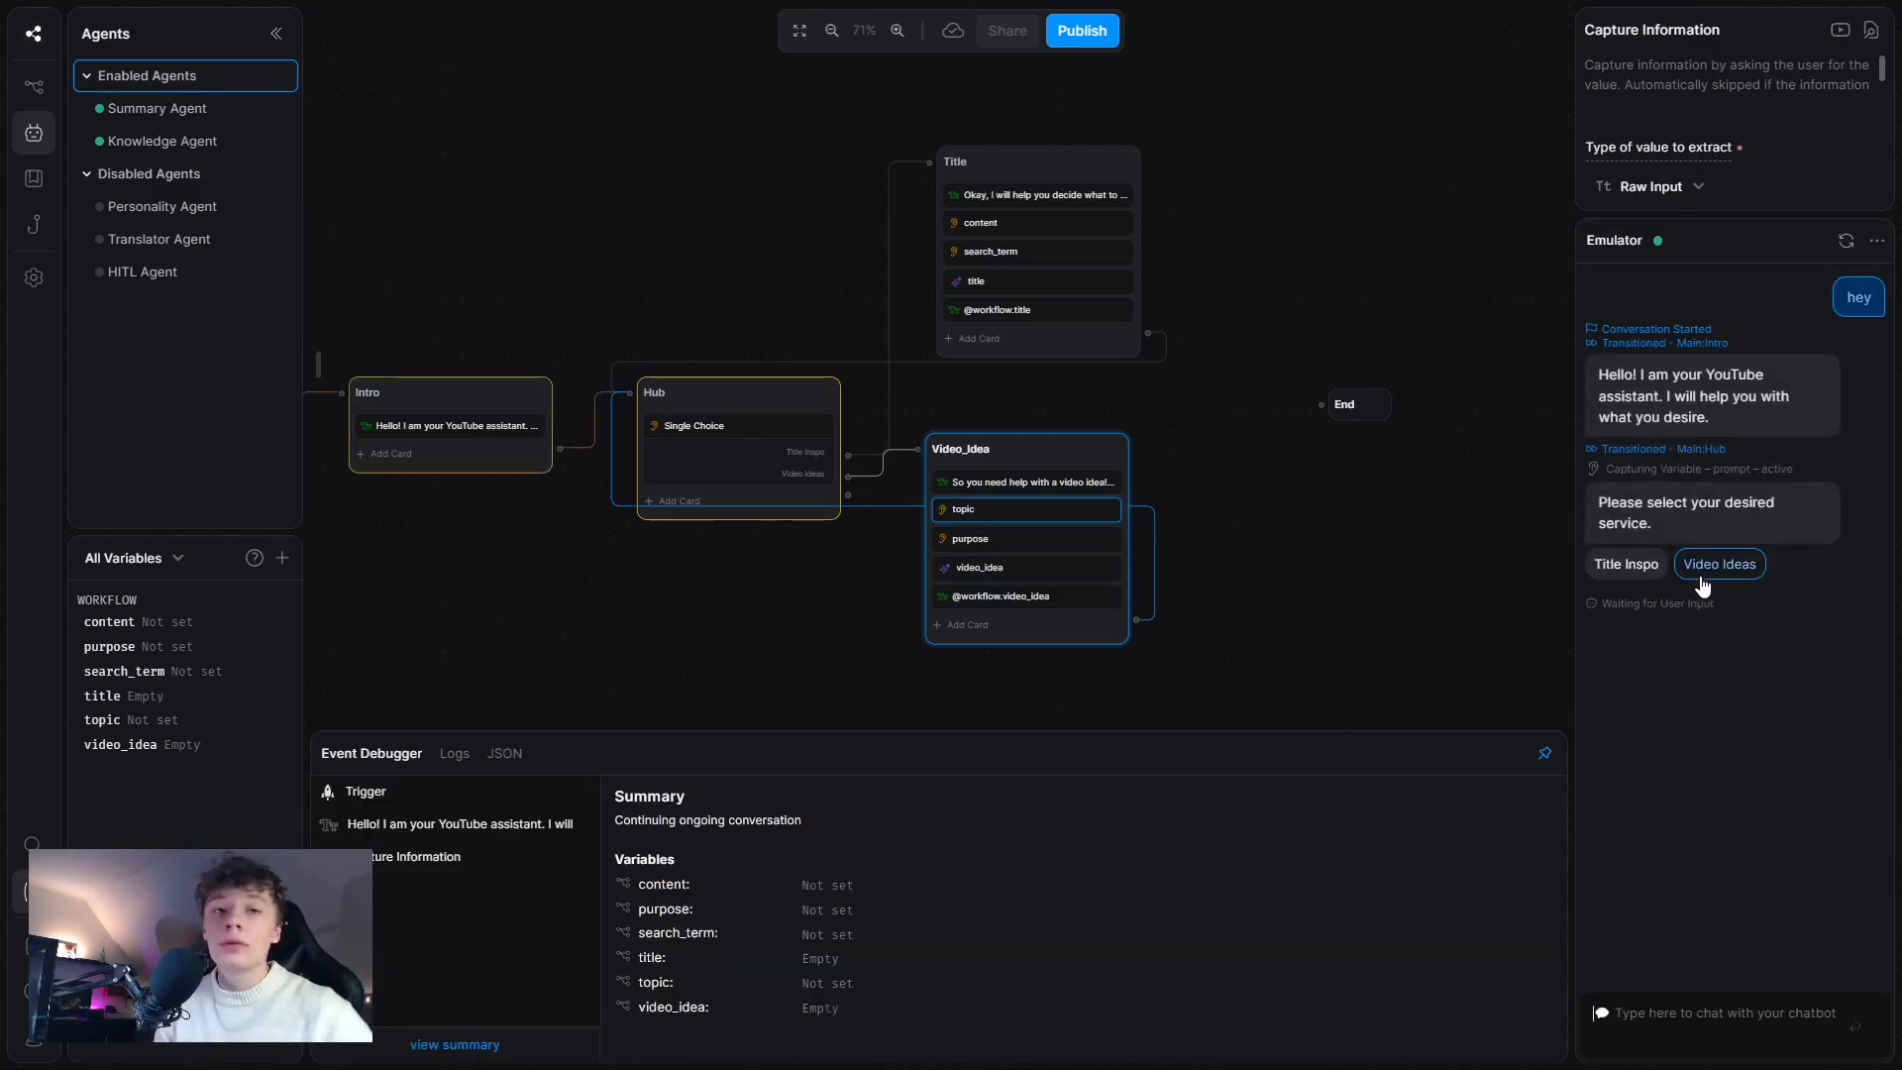
# - Test the Video Ideas service in the emulator, answering "Life-style video" for the topic and "Entertainment" for the purpose
pyautogui.click(1703, 583)
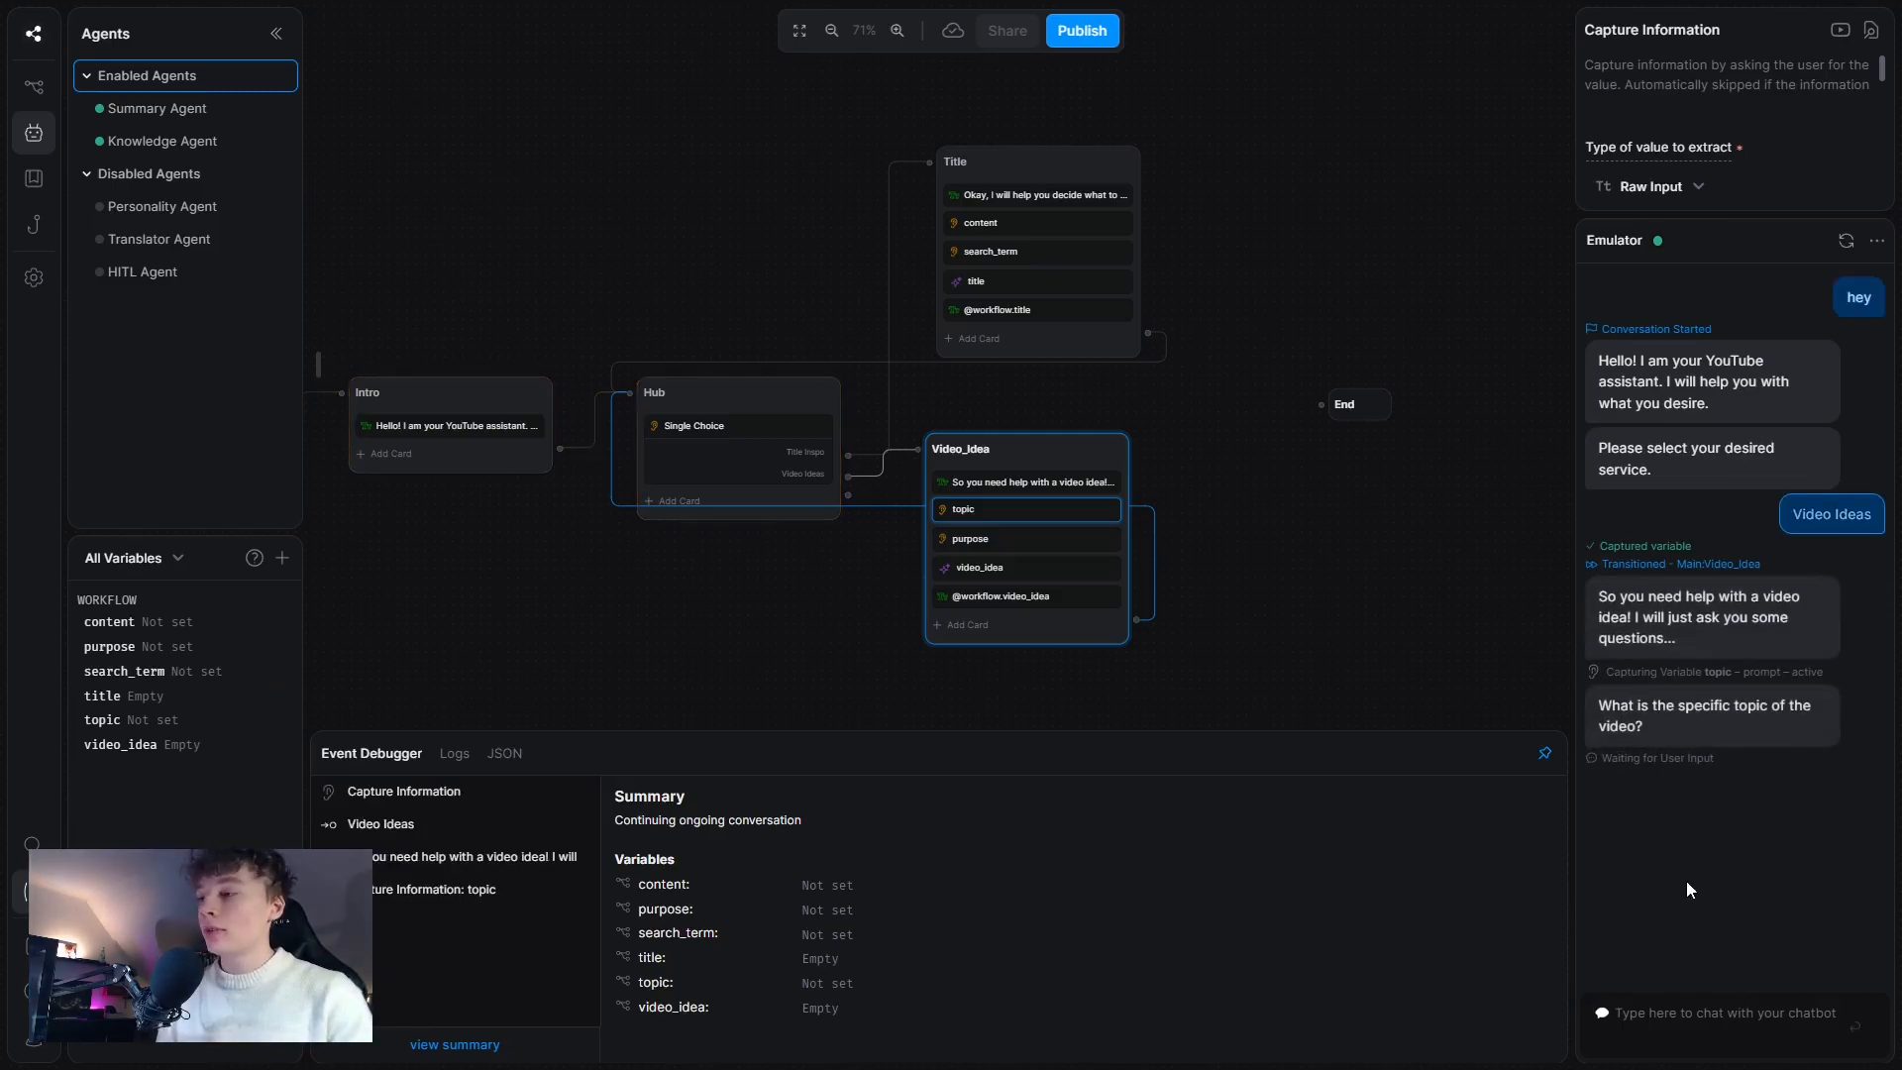
pyautogui.write('Life-sty')
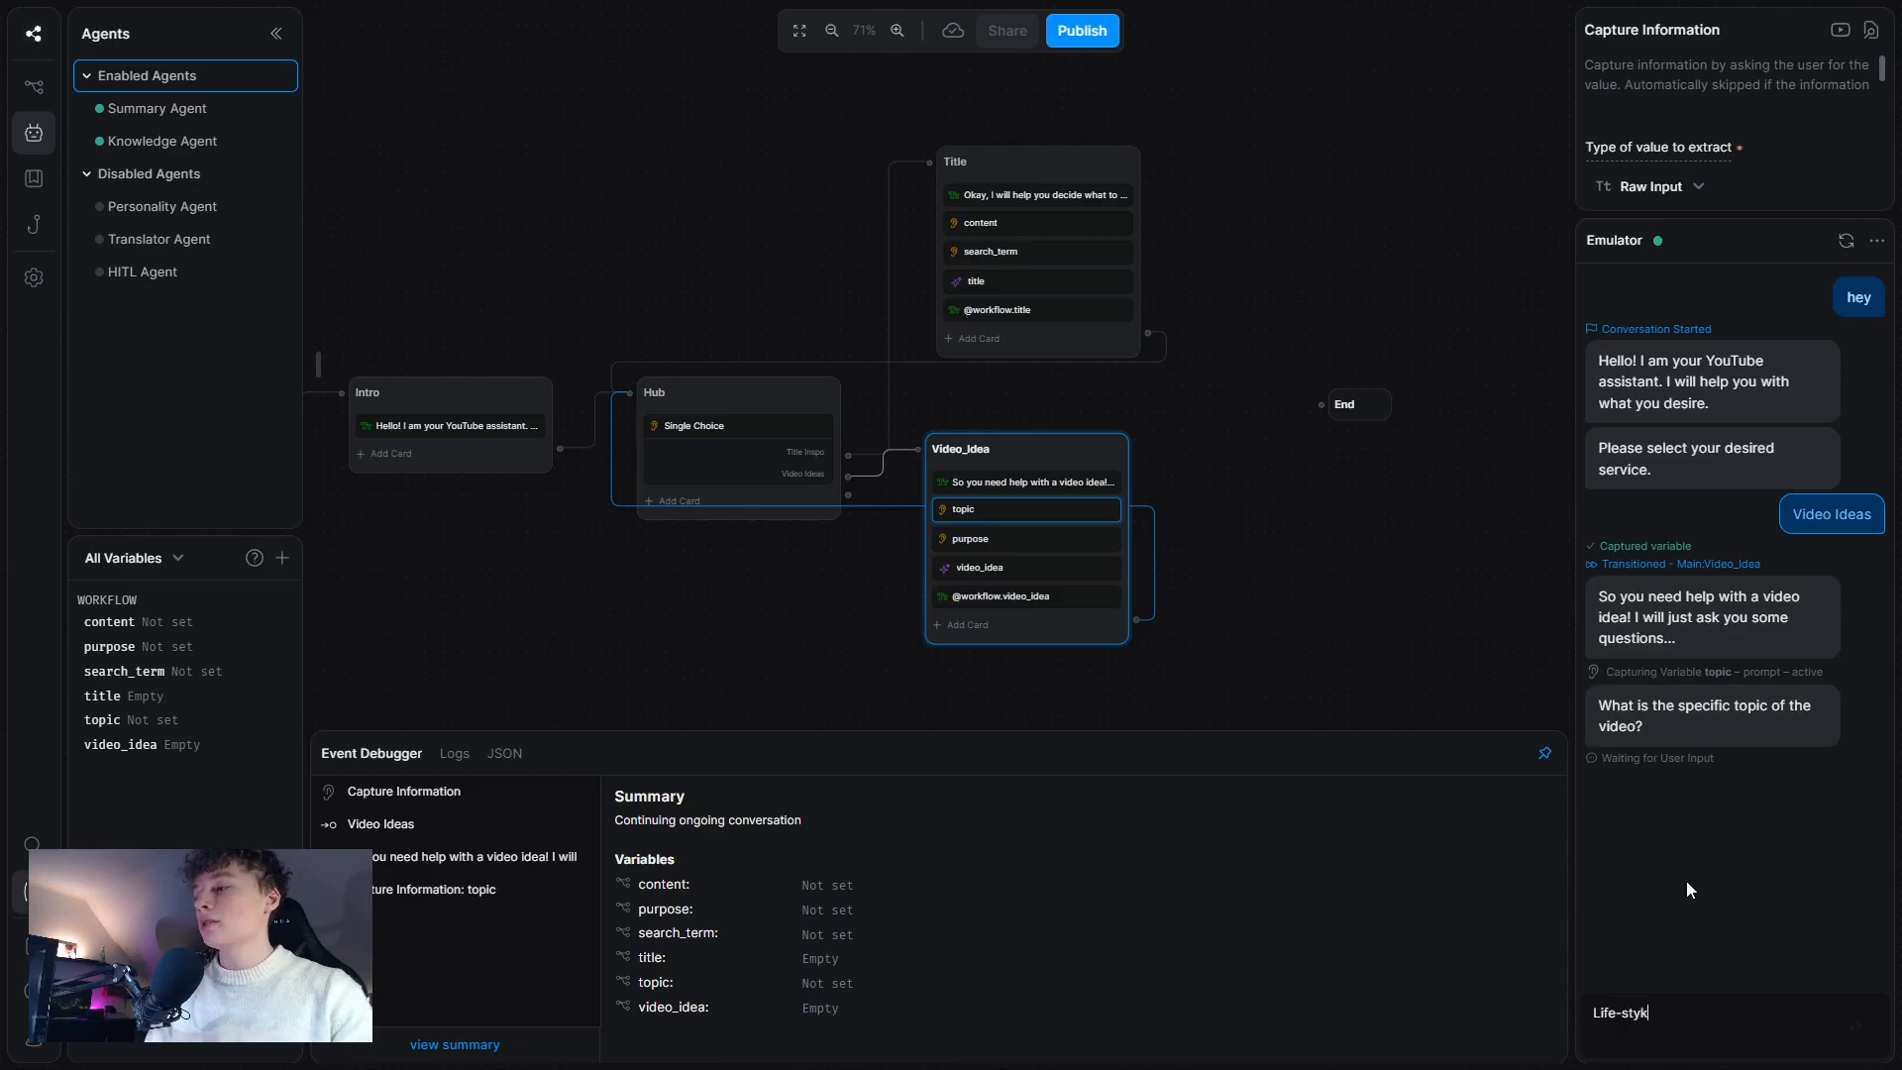
pyautogui.write('le video')
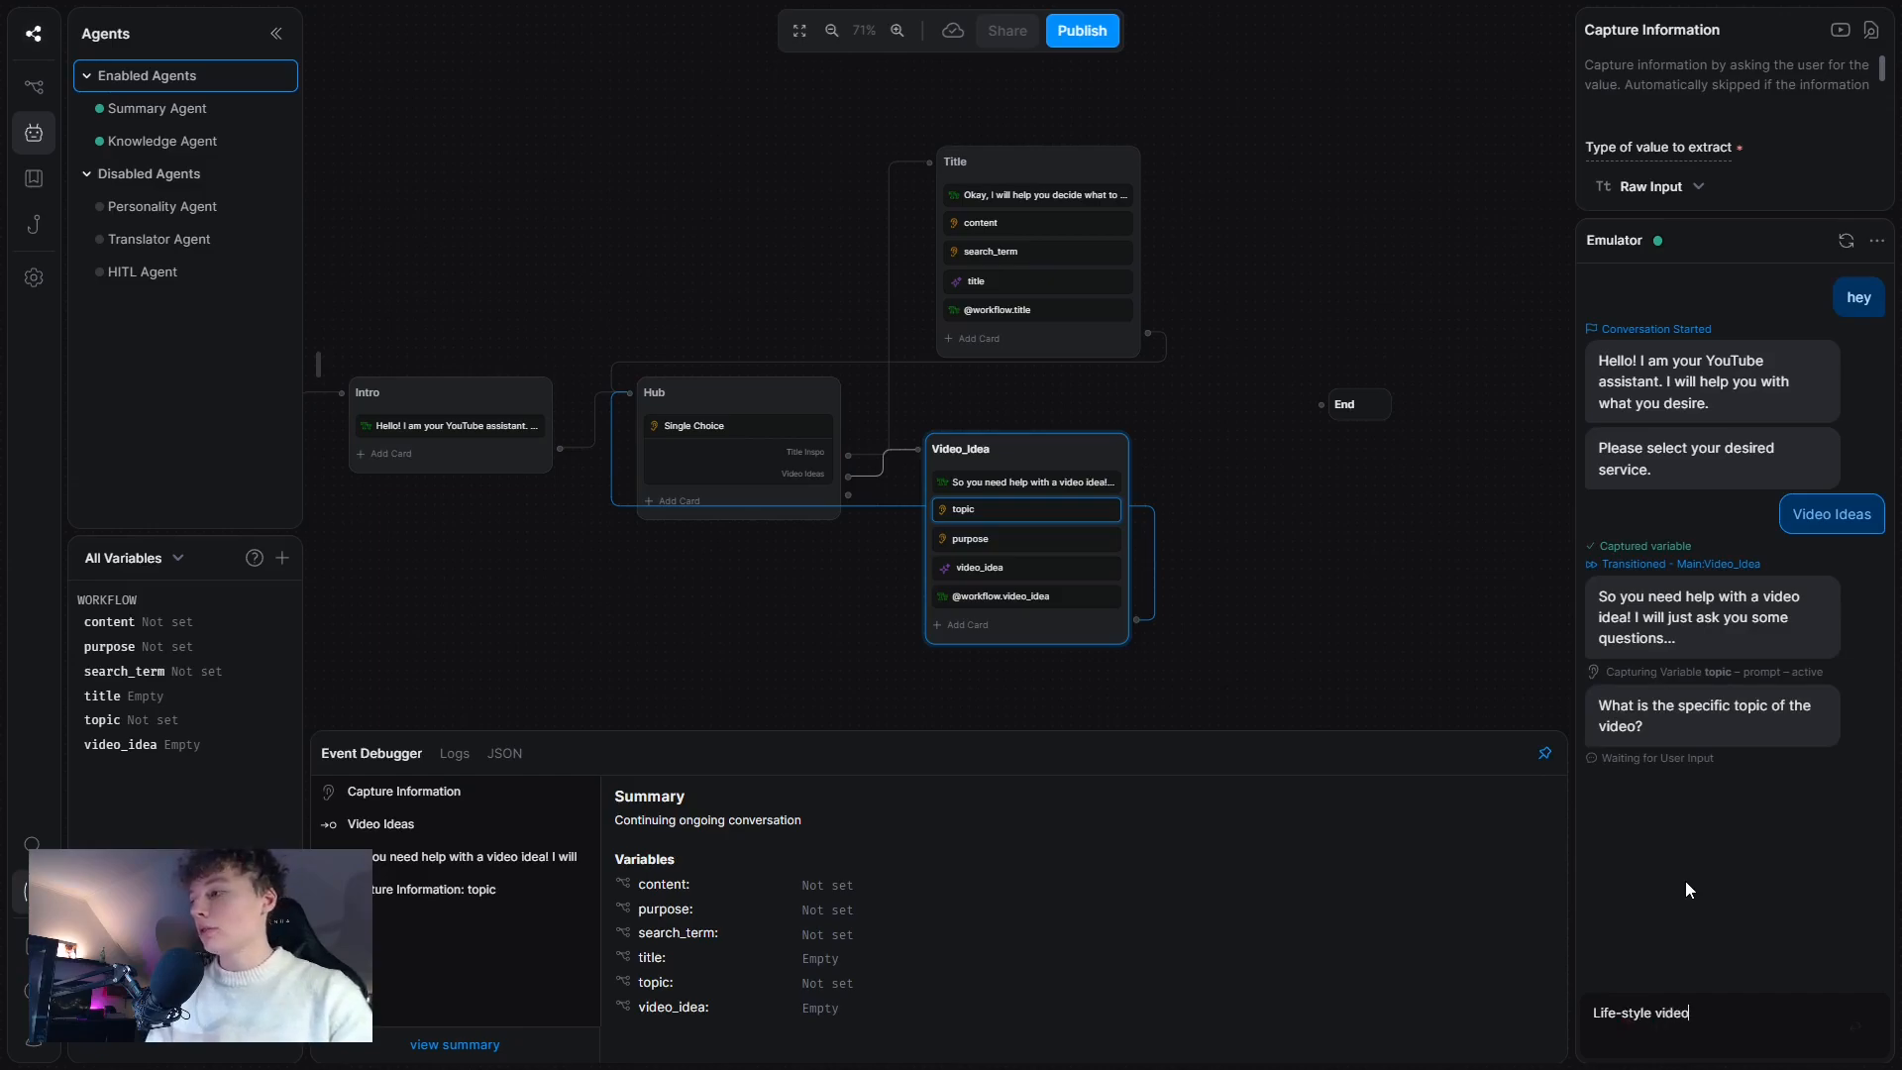
pyautogui.press('Return')
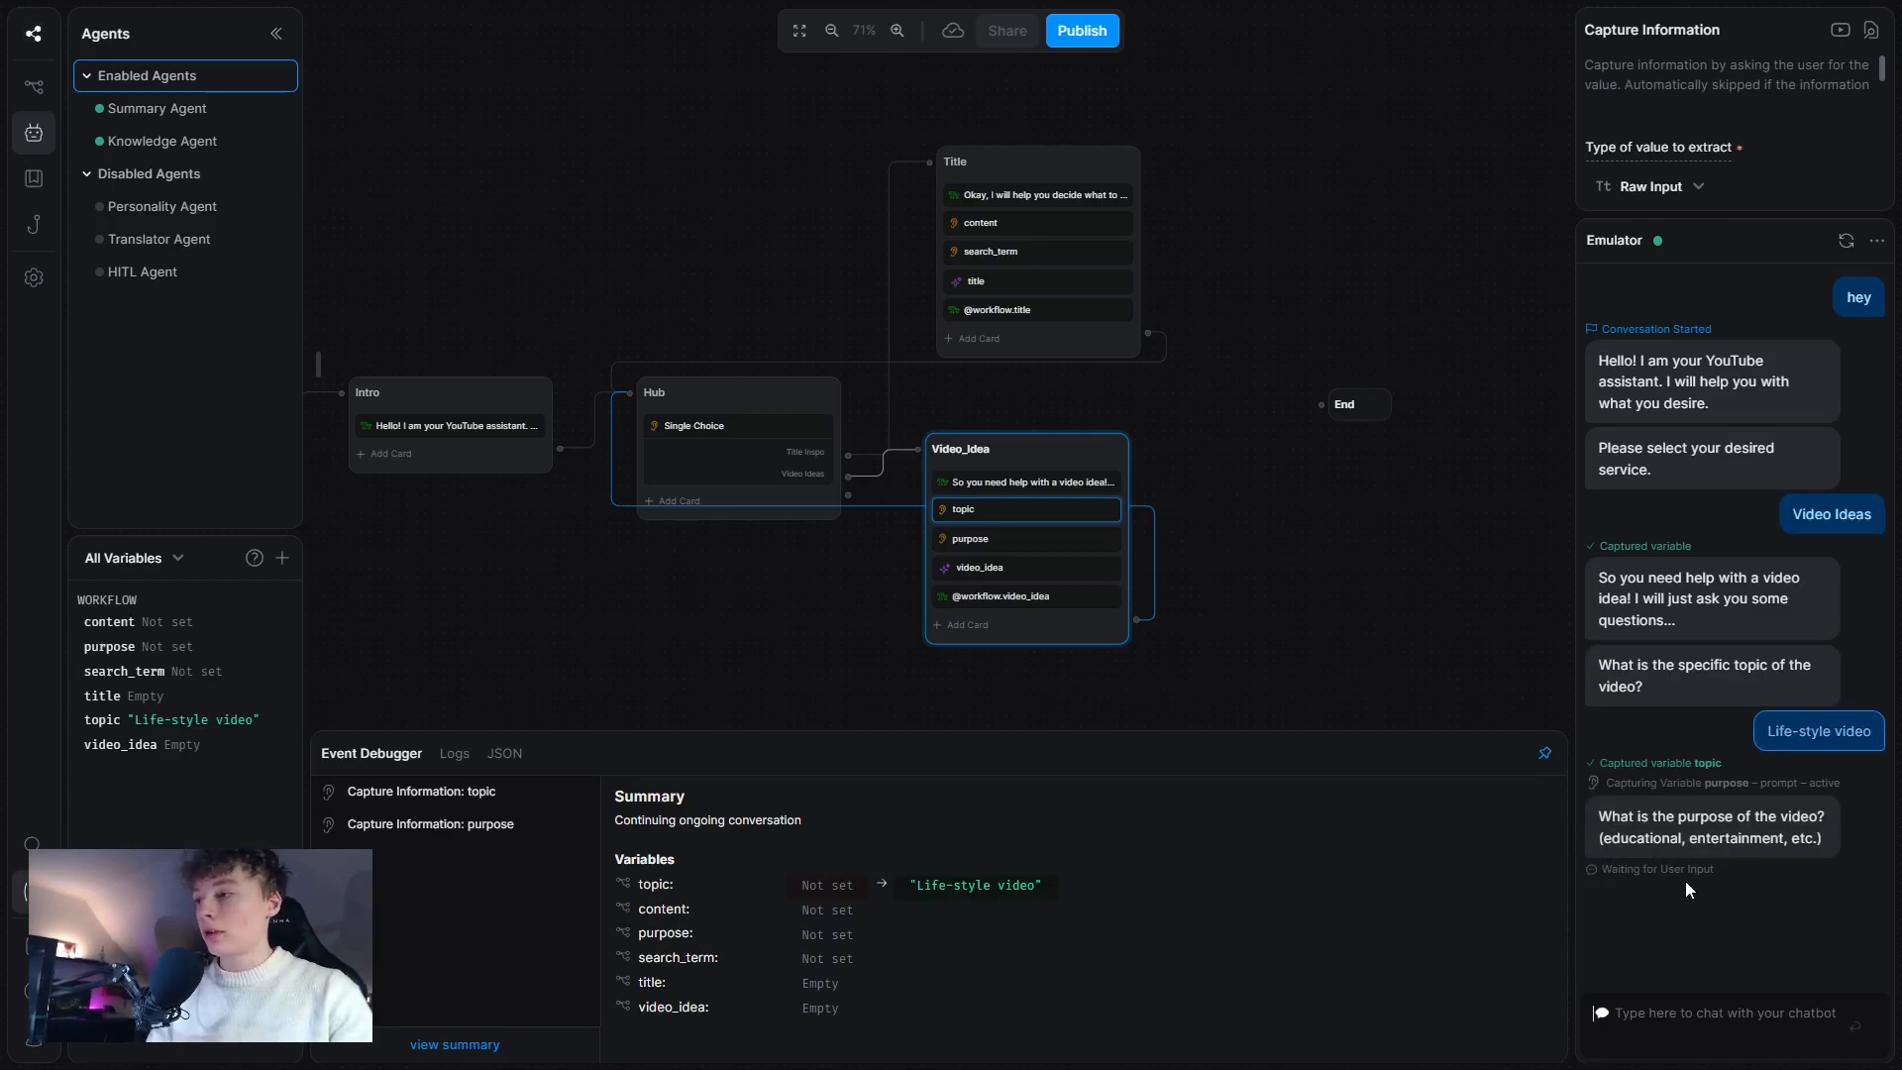
pyautogui.write('Enter')
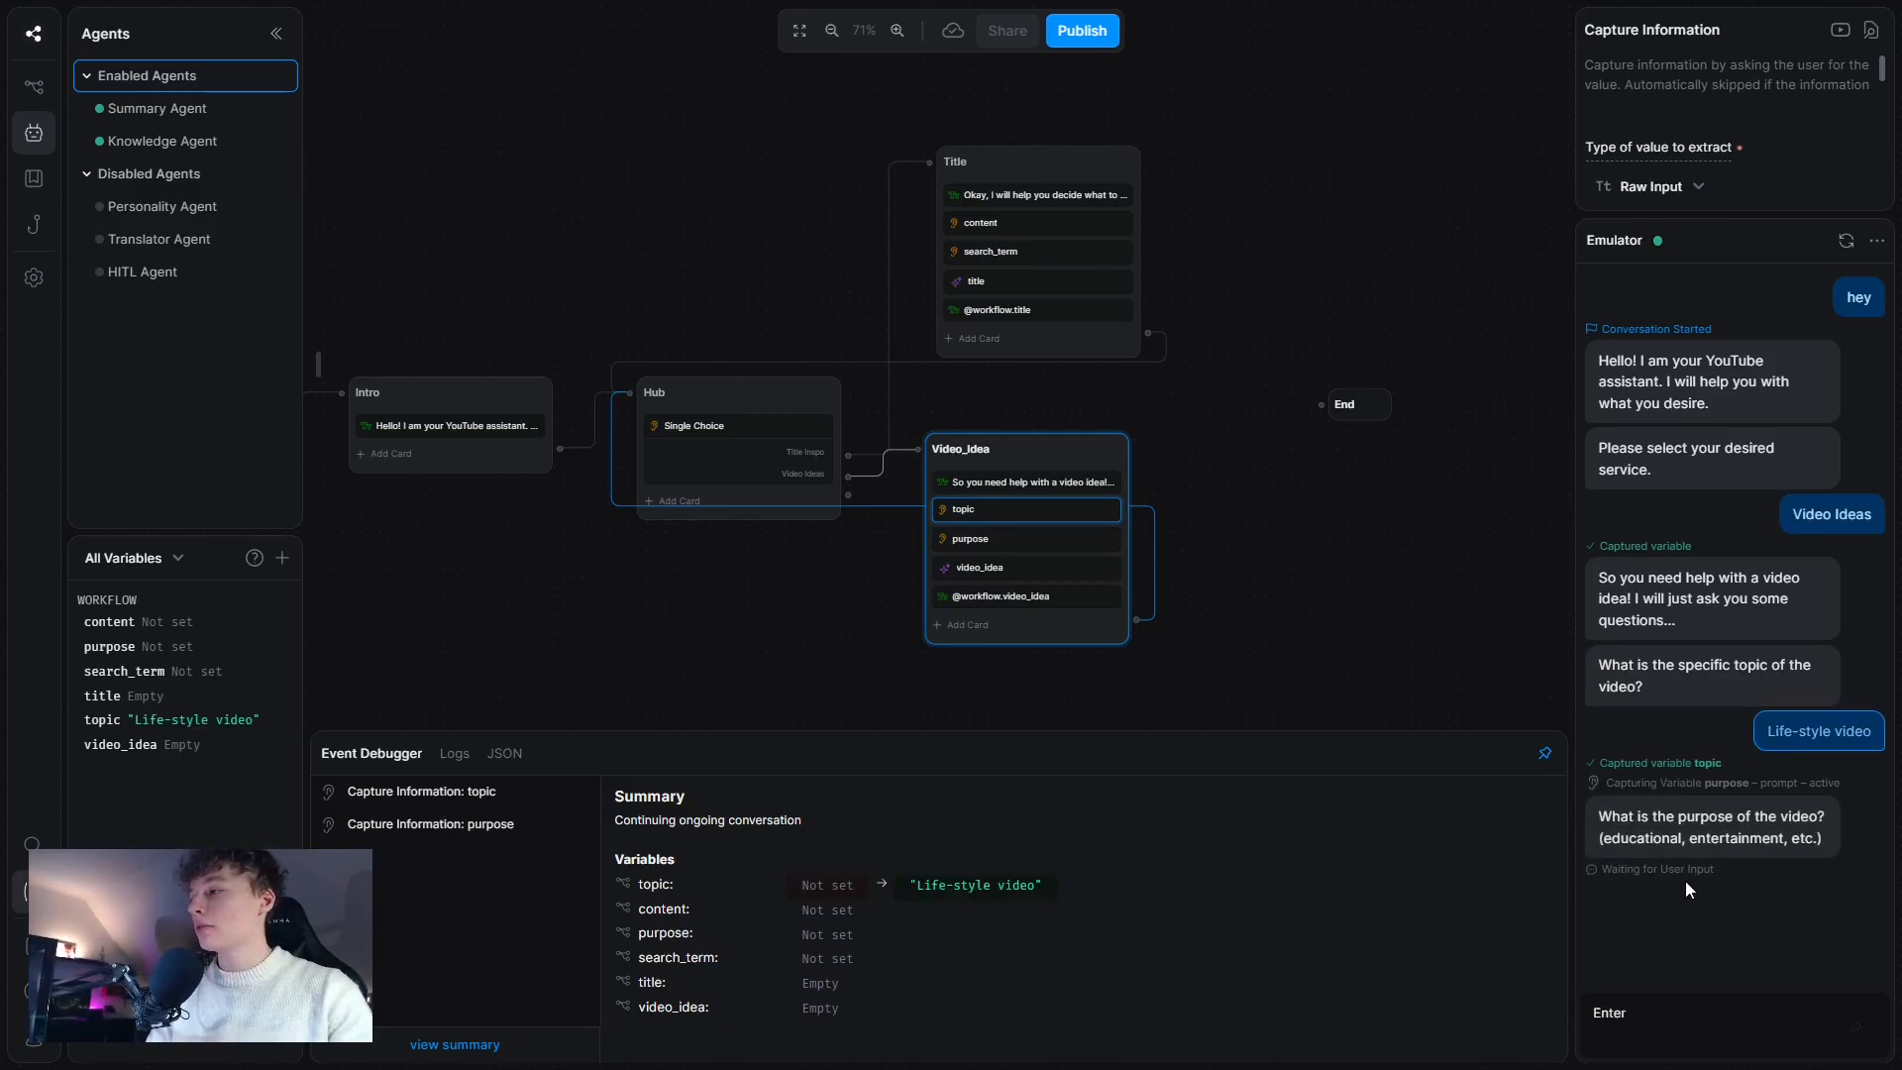
pyautogui.write('tainme')
pyautogui.write('nt')
pyautogui.press('Return')
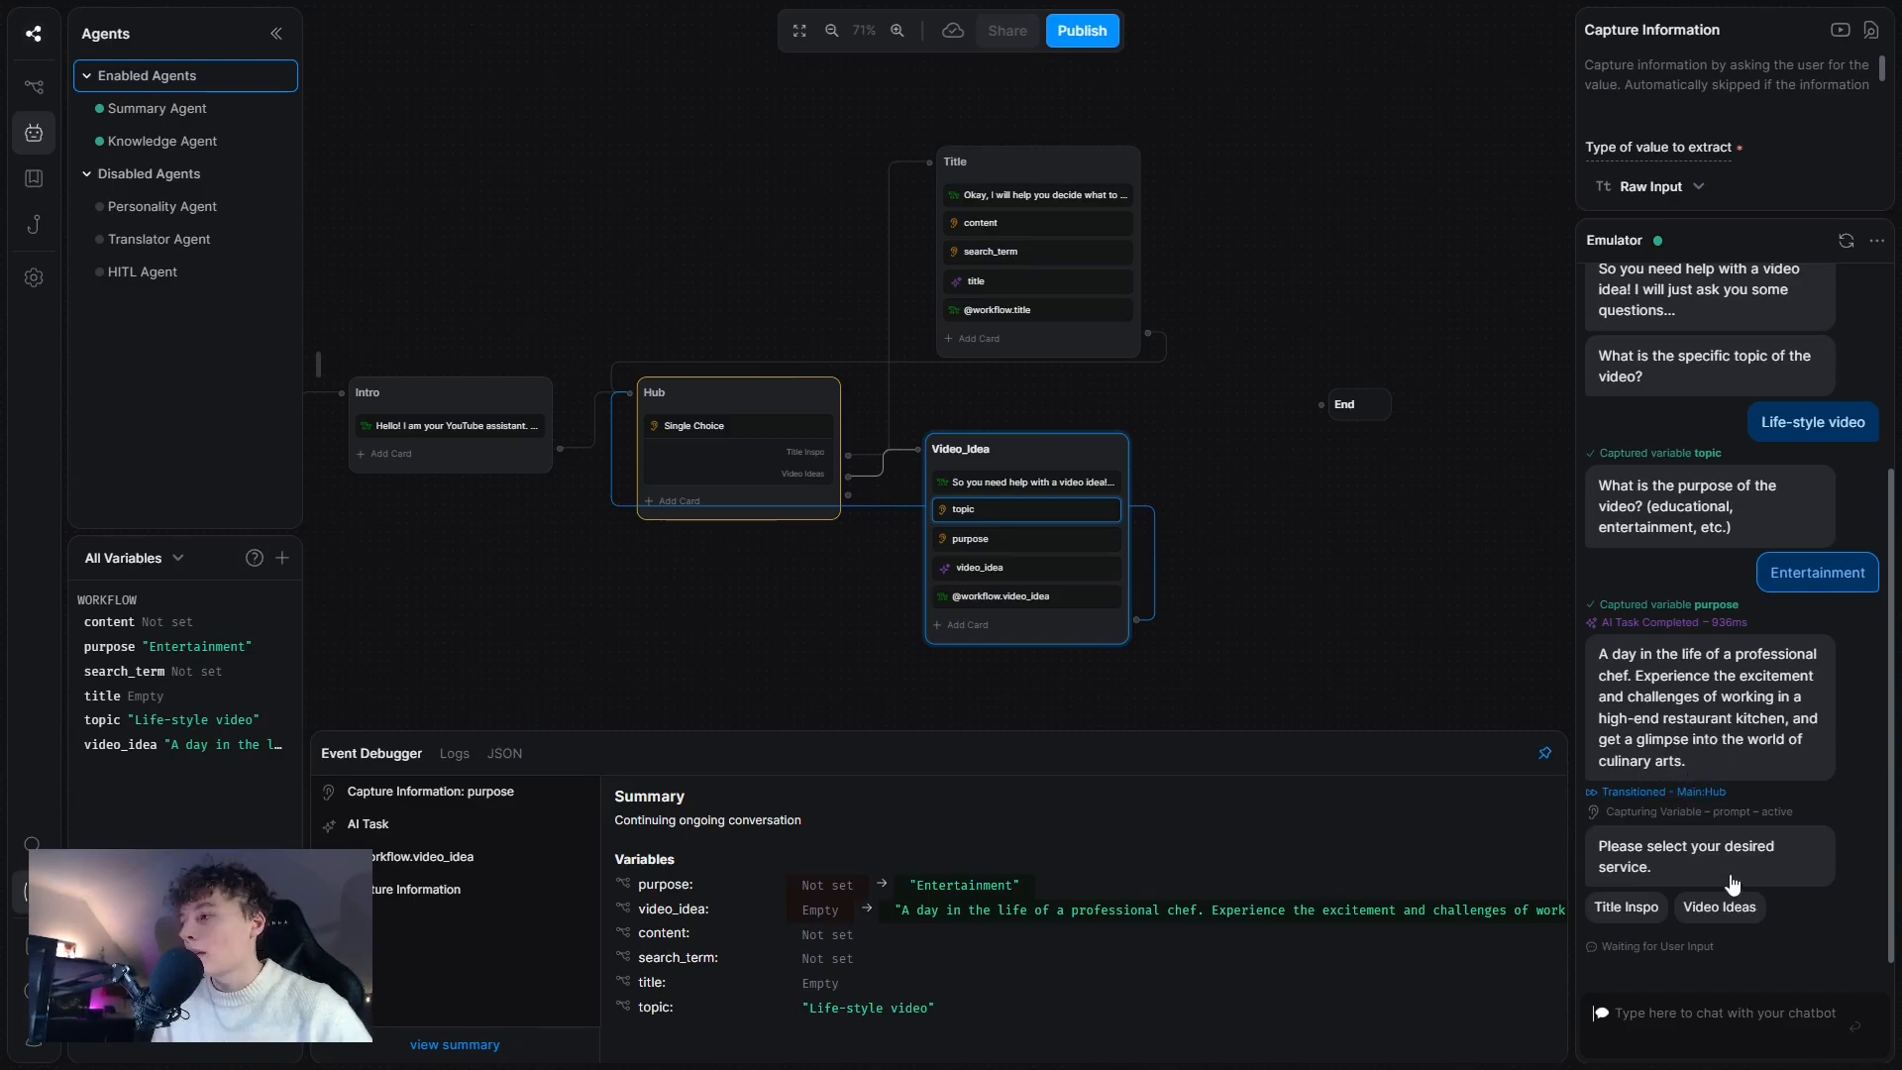
# - Test Title Inspo in the emulator, describing the video as "I created a tool for content creator which automates different youtube tasks on Botpress"
pyautogui.click(1627, 908)
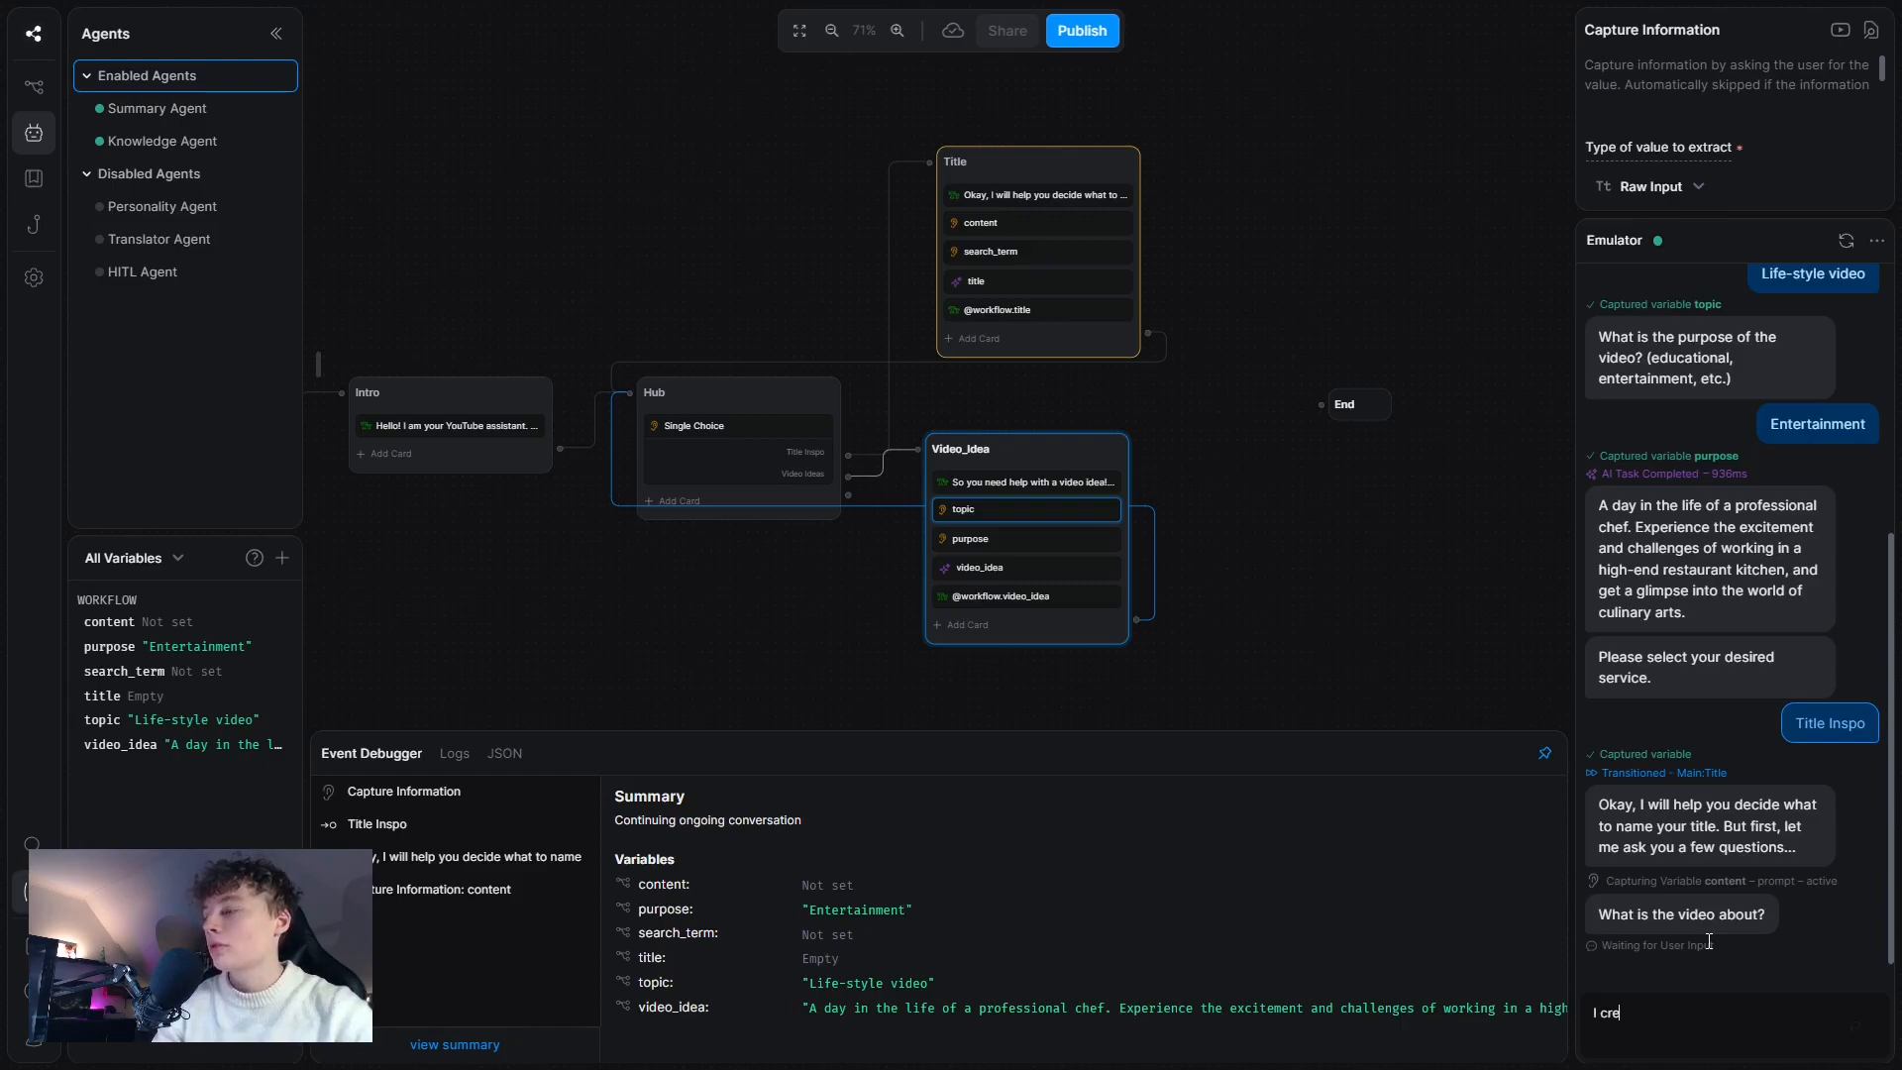
pyautogui.write('ed a tool f')
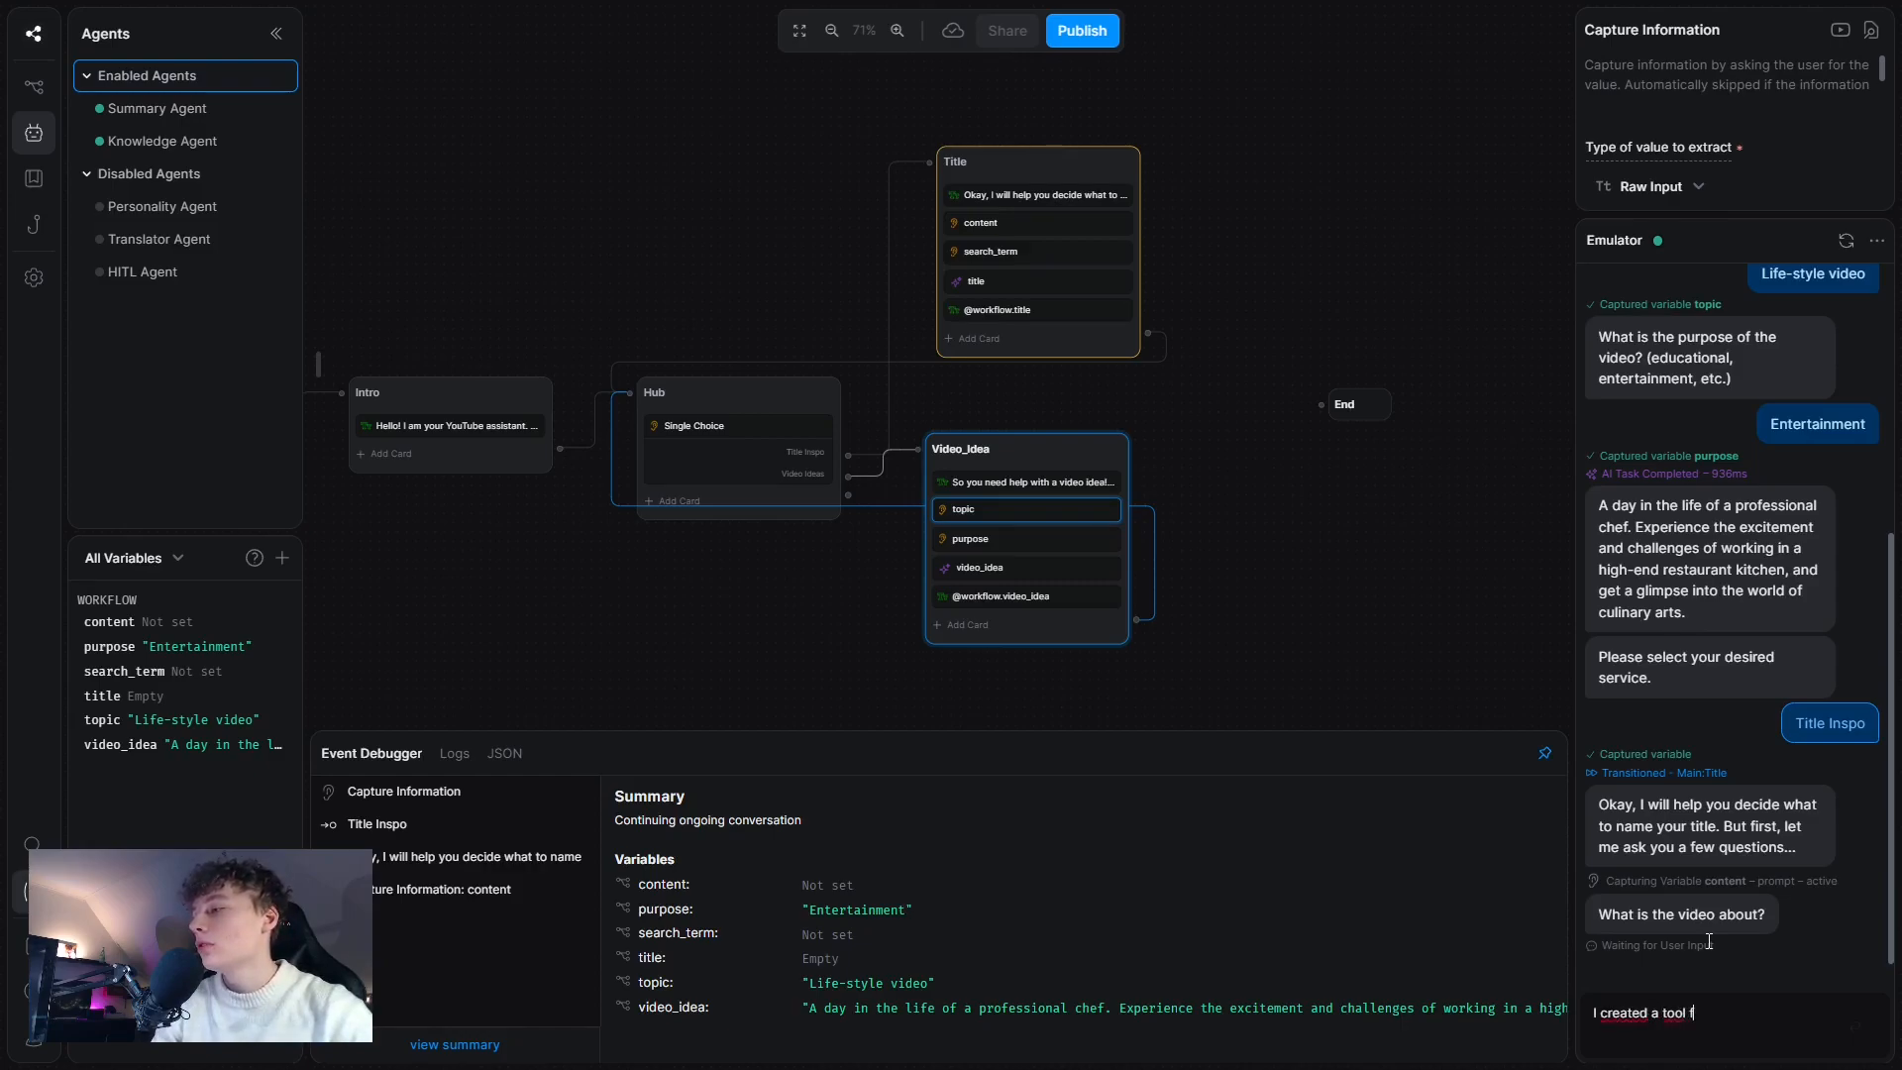
pyautogui.write('or content creator on')
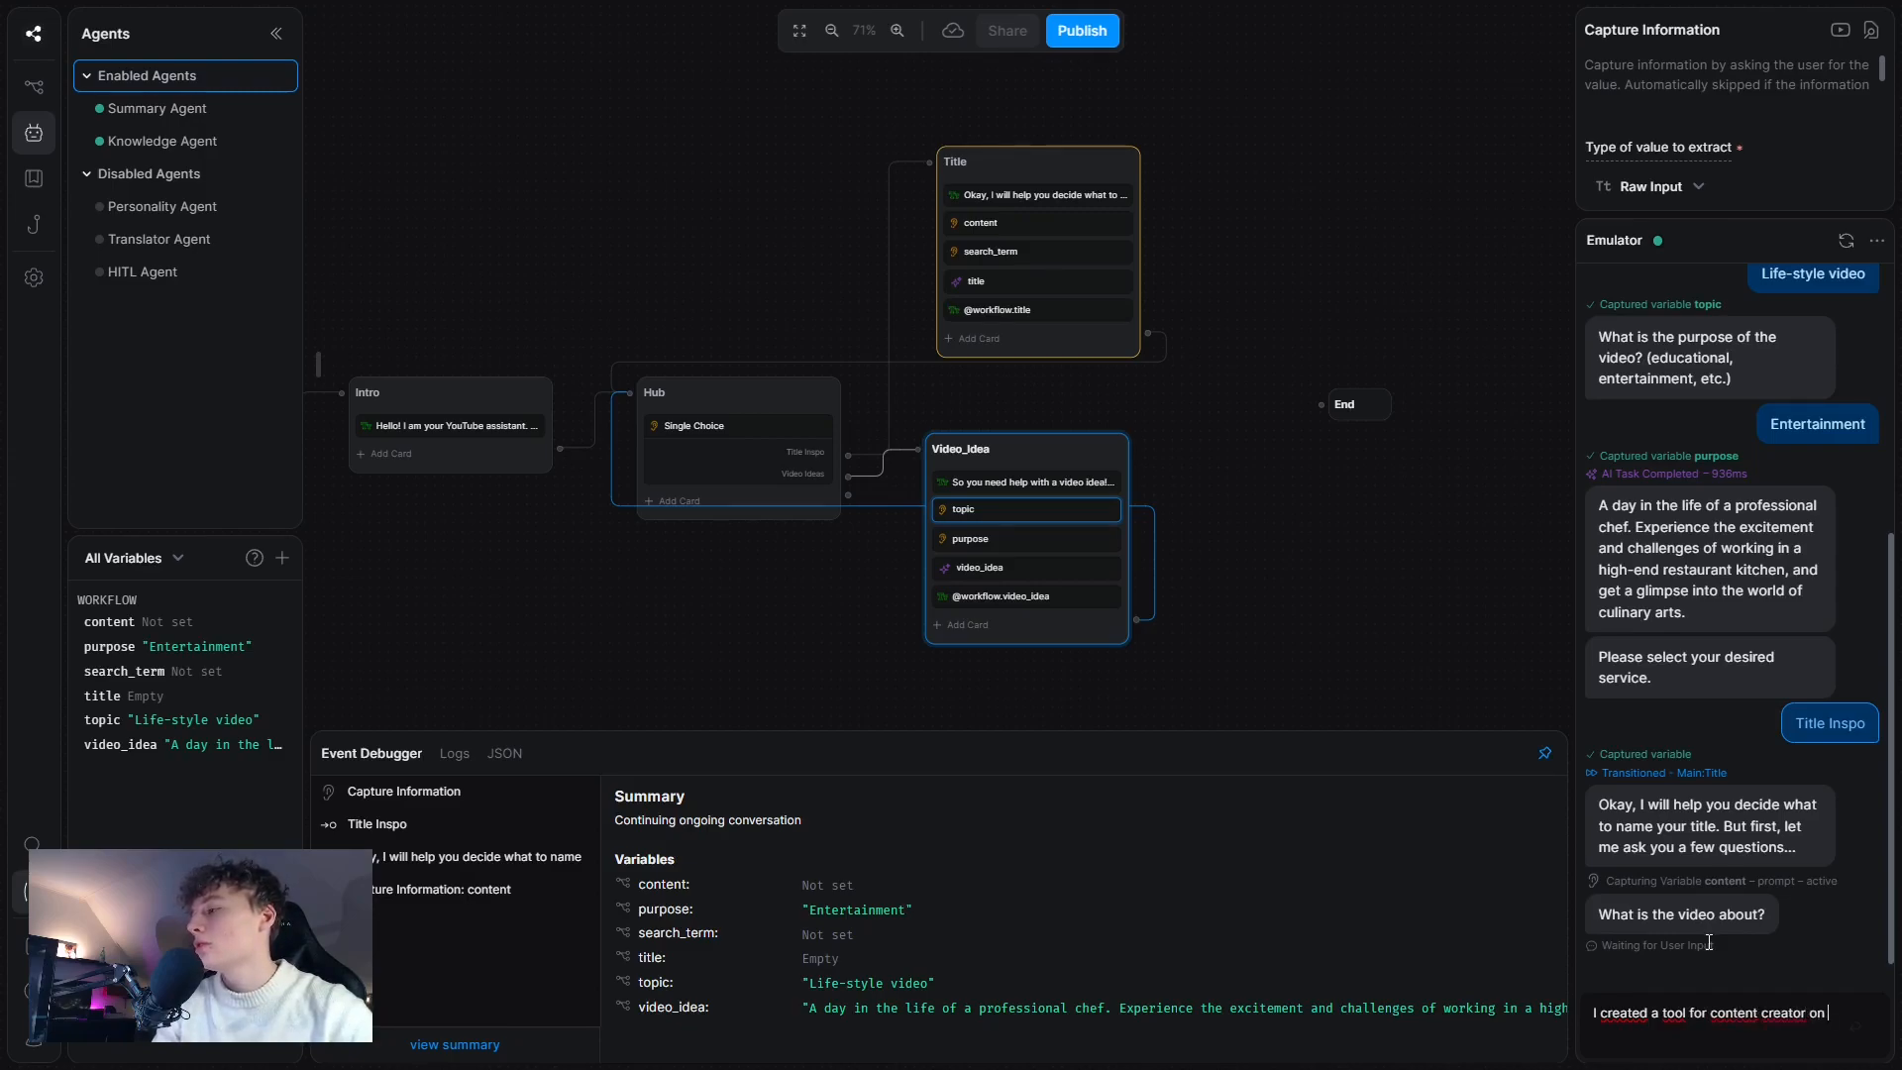
pyautogui.press('BackSpace')
pyautogui.press('BackSpace')
pyautogui.press('BackSpace')
pyautogui.press('BackSpace')
pyautogui.press('BackSpace')
pyautogui.press('BackSpace')
pyautogui.write('whi')
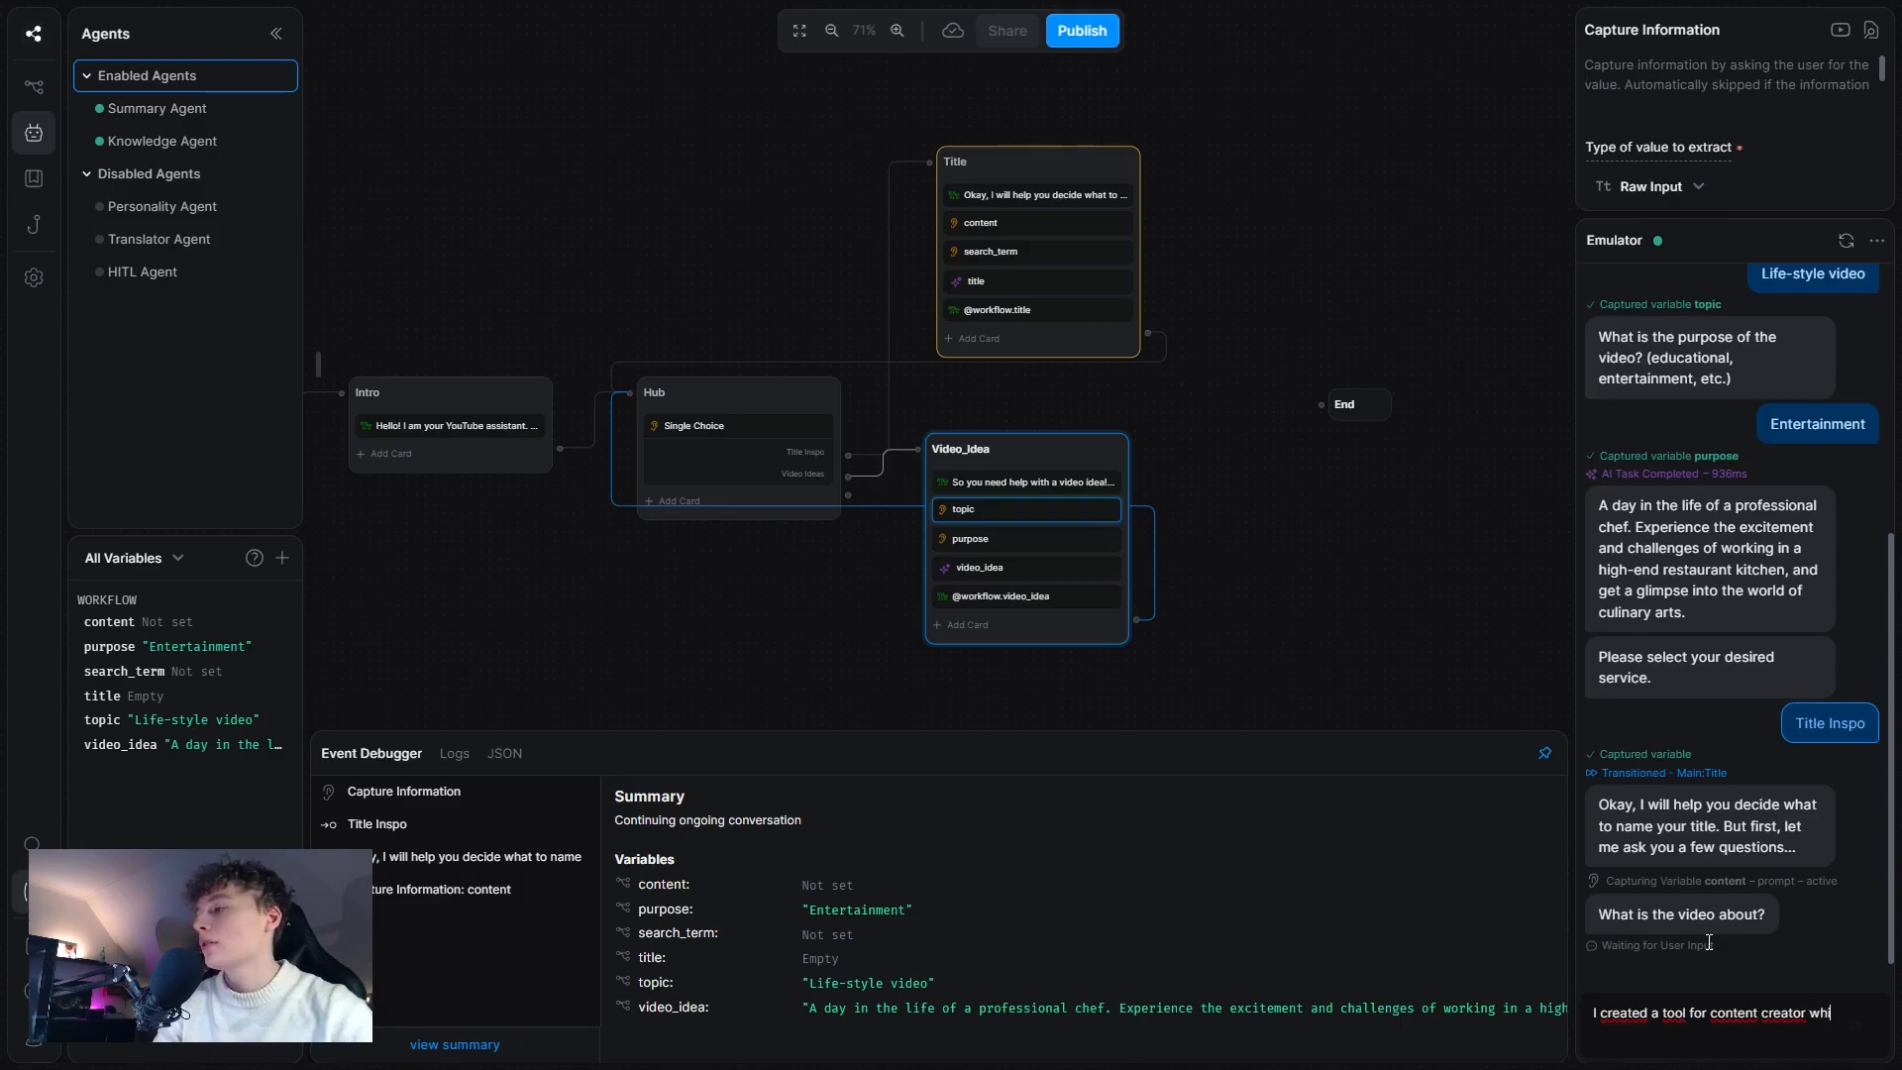
pyautogui.write('ch automates different youtu')
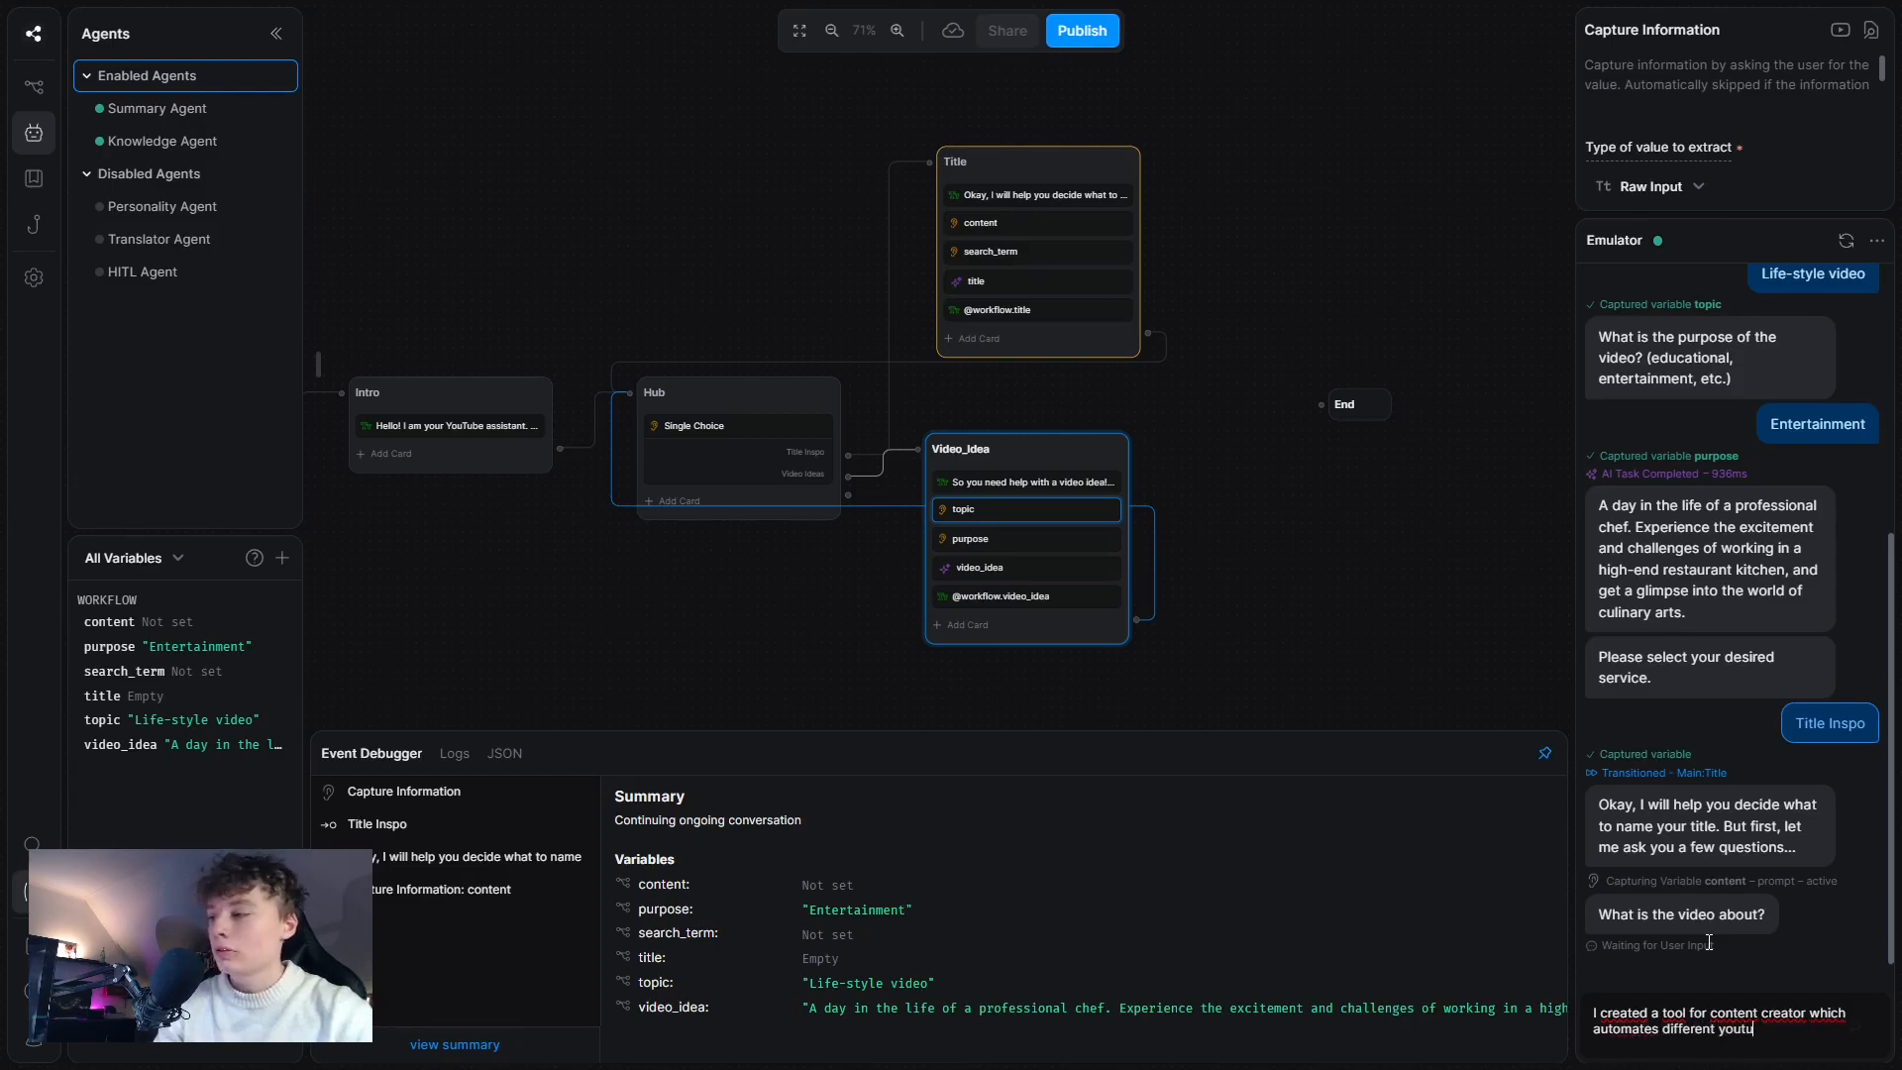
pyautogui.write('be tasks on Botpress')
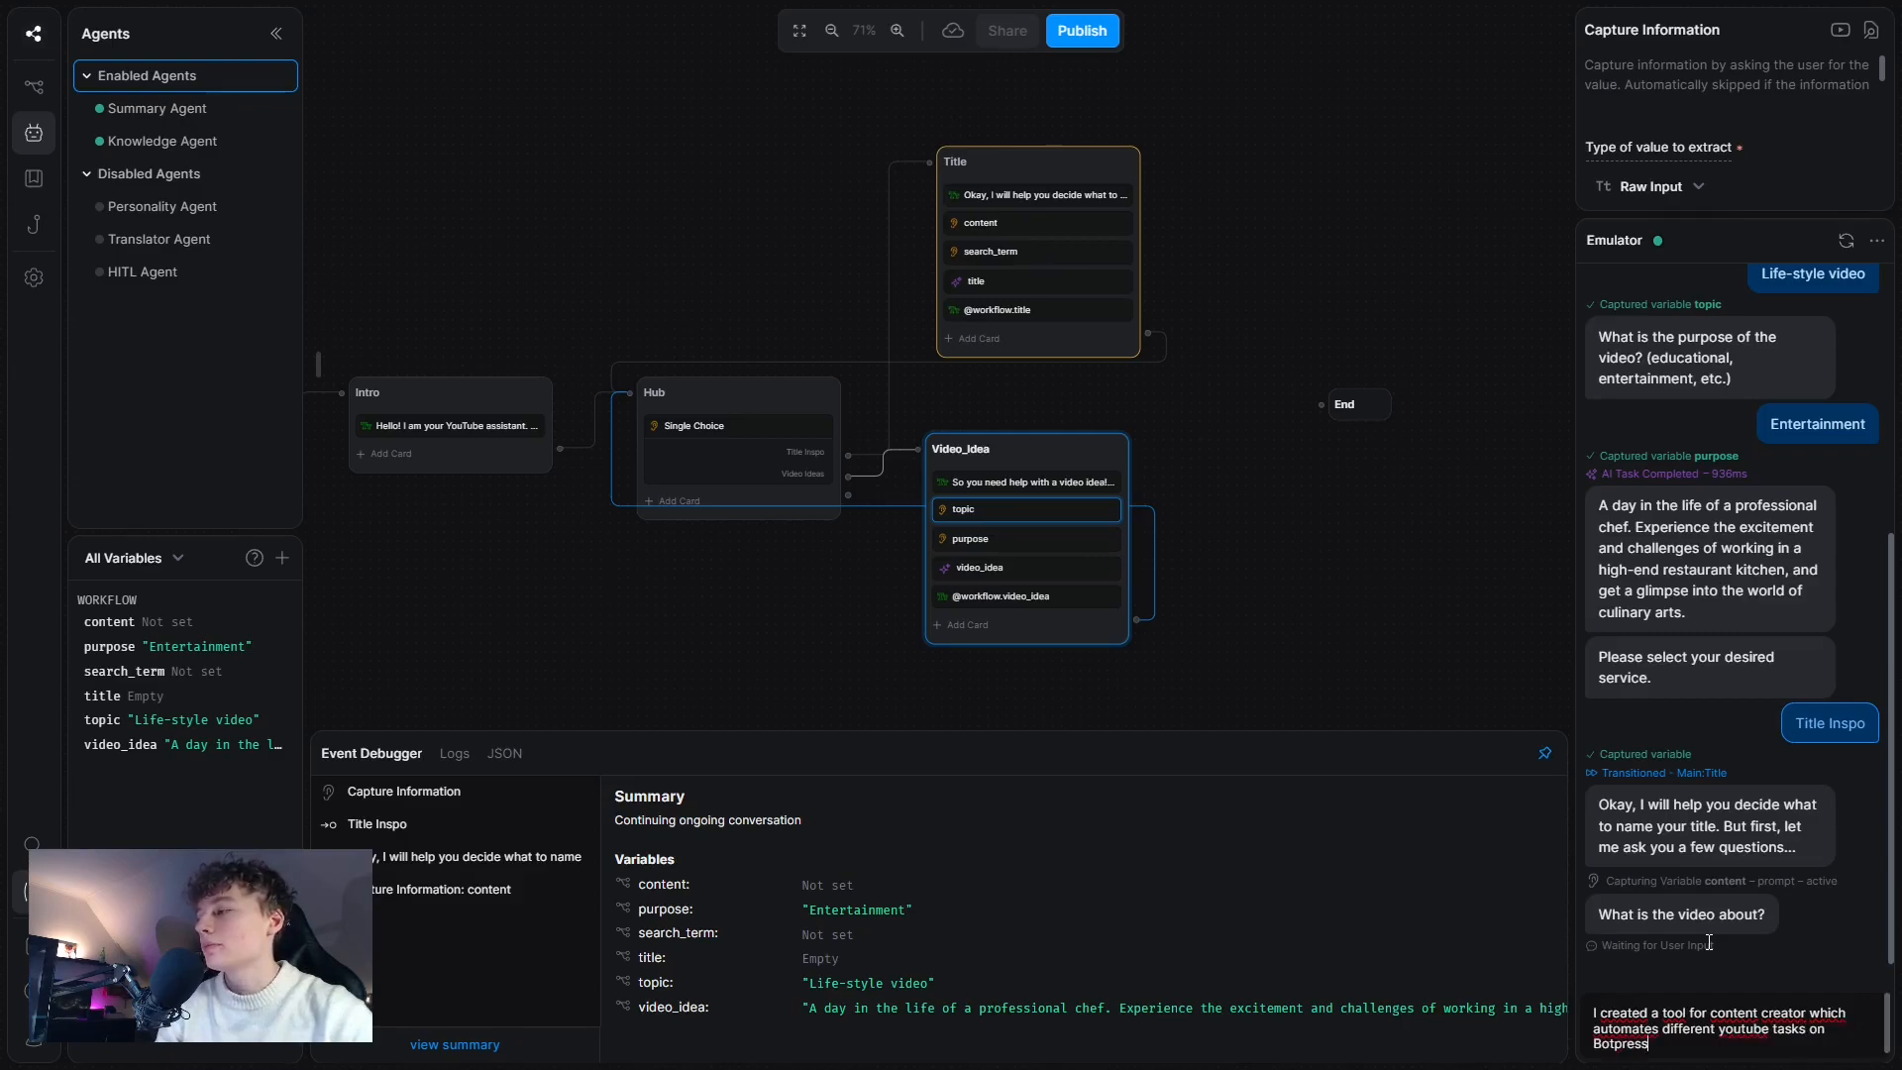
pyautogui.press('Return')
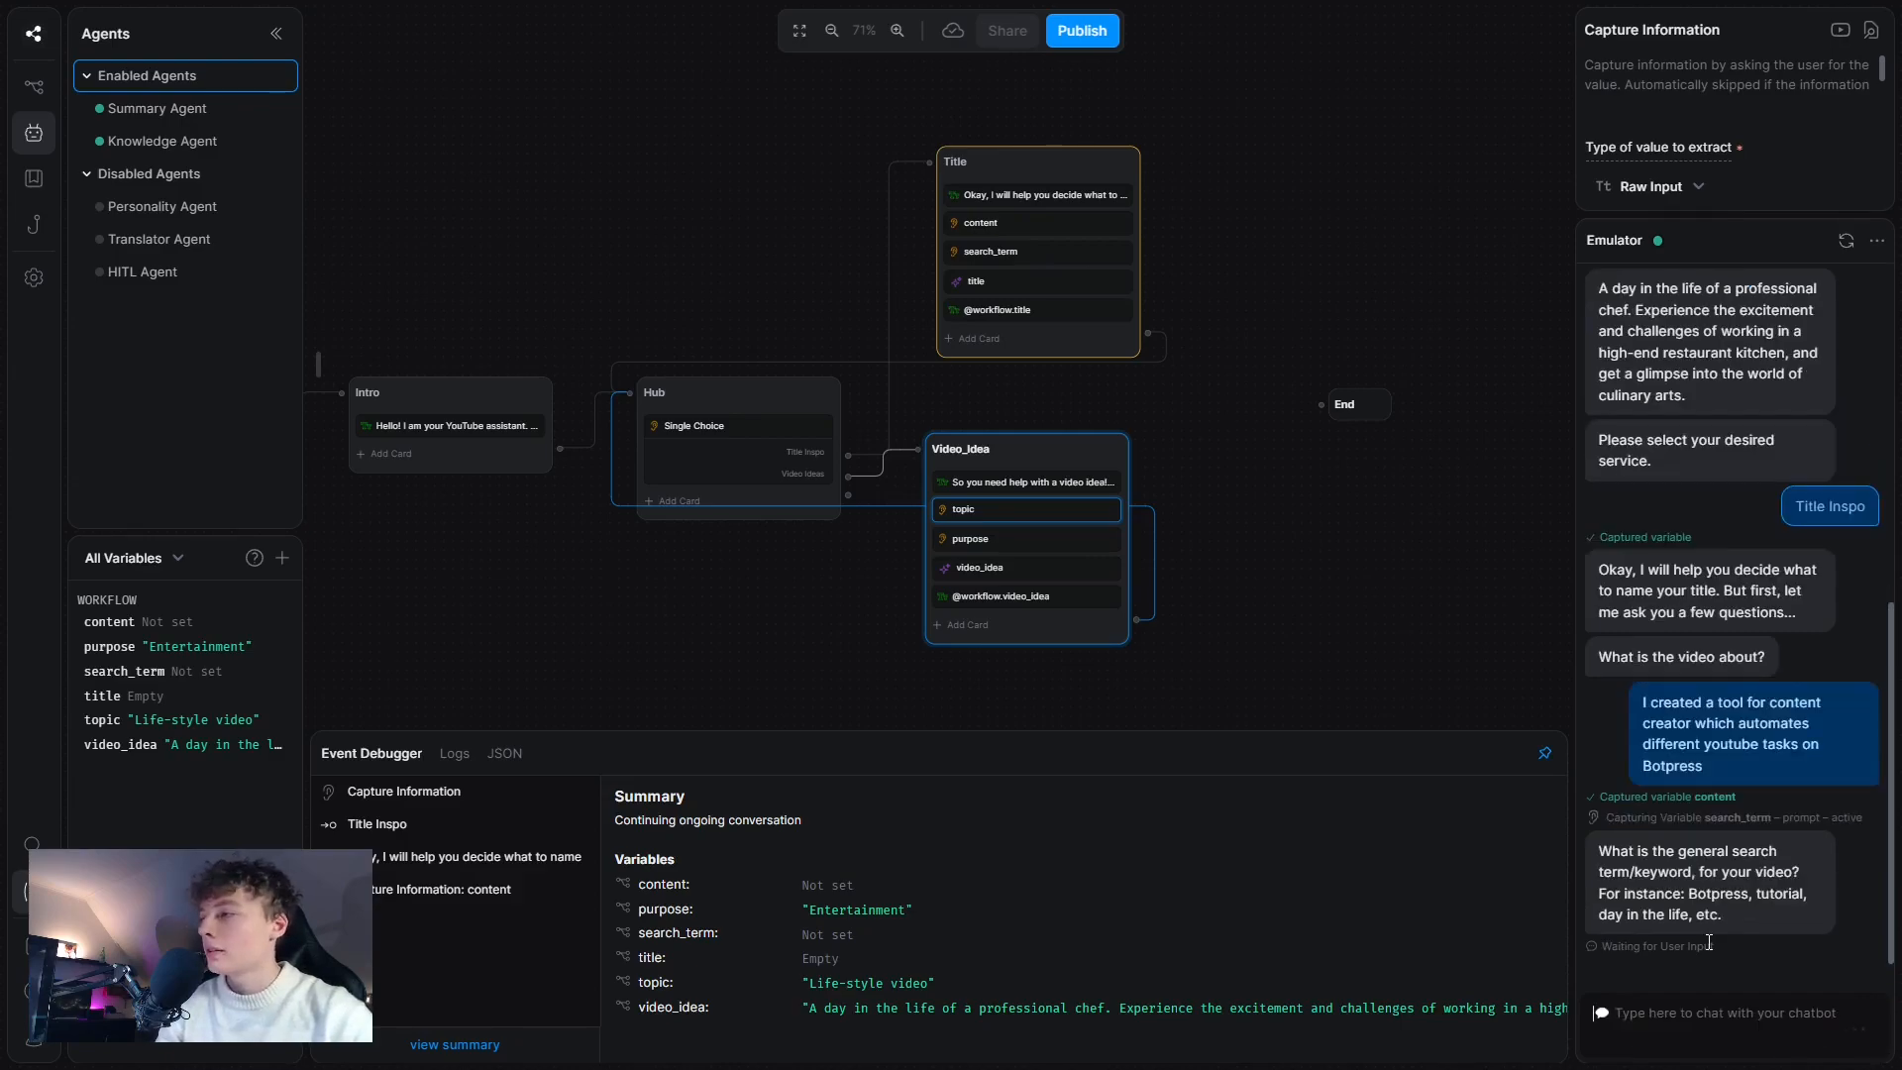
# - Answer the search term question in the emulator with "Botpress, assistant, content creator"
pyautogui.write('Botpress, assistant, content creator')
pyautogui.press('Return')
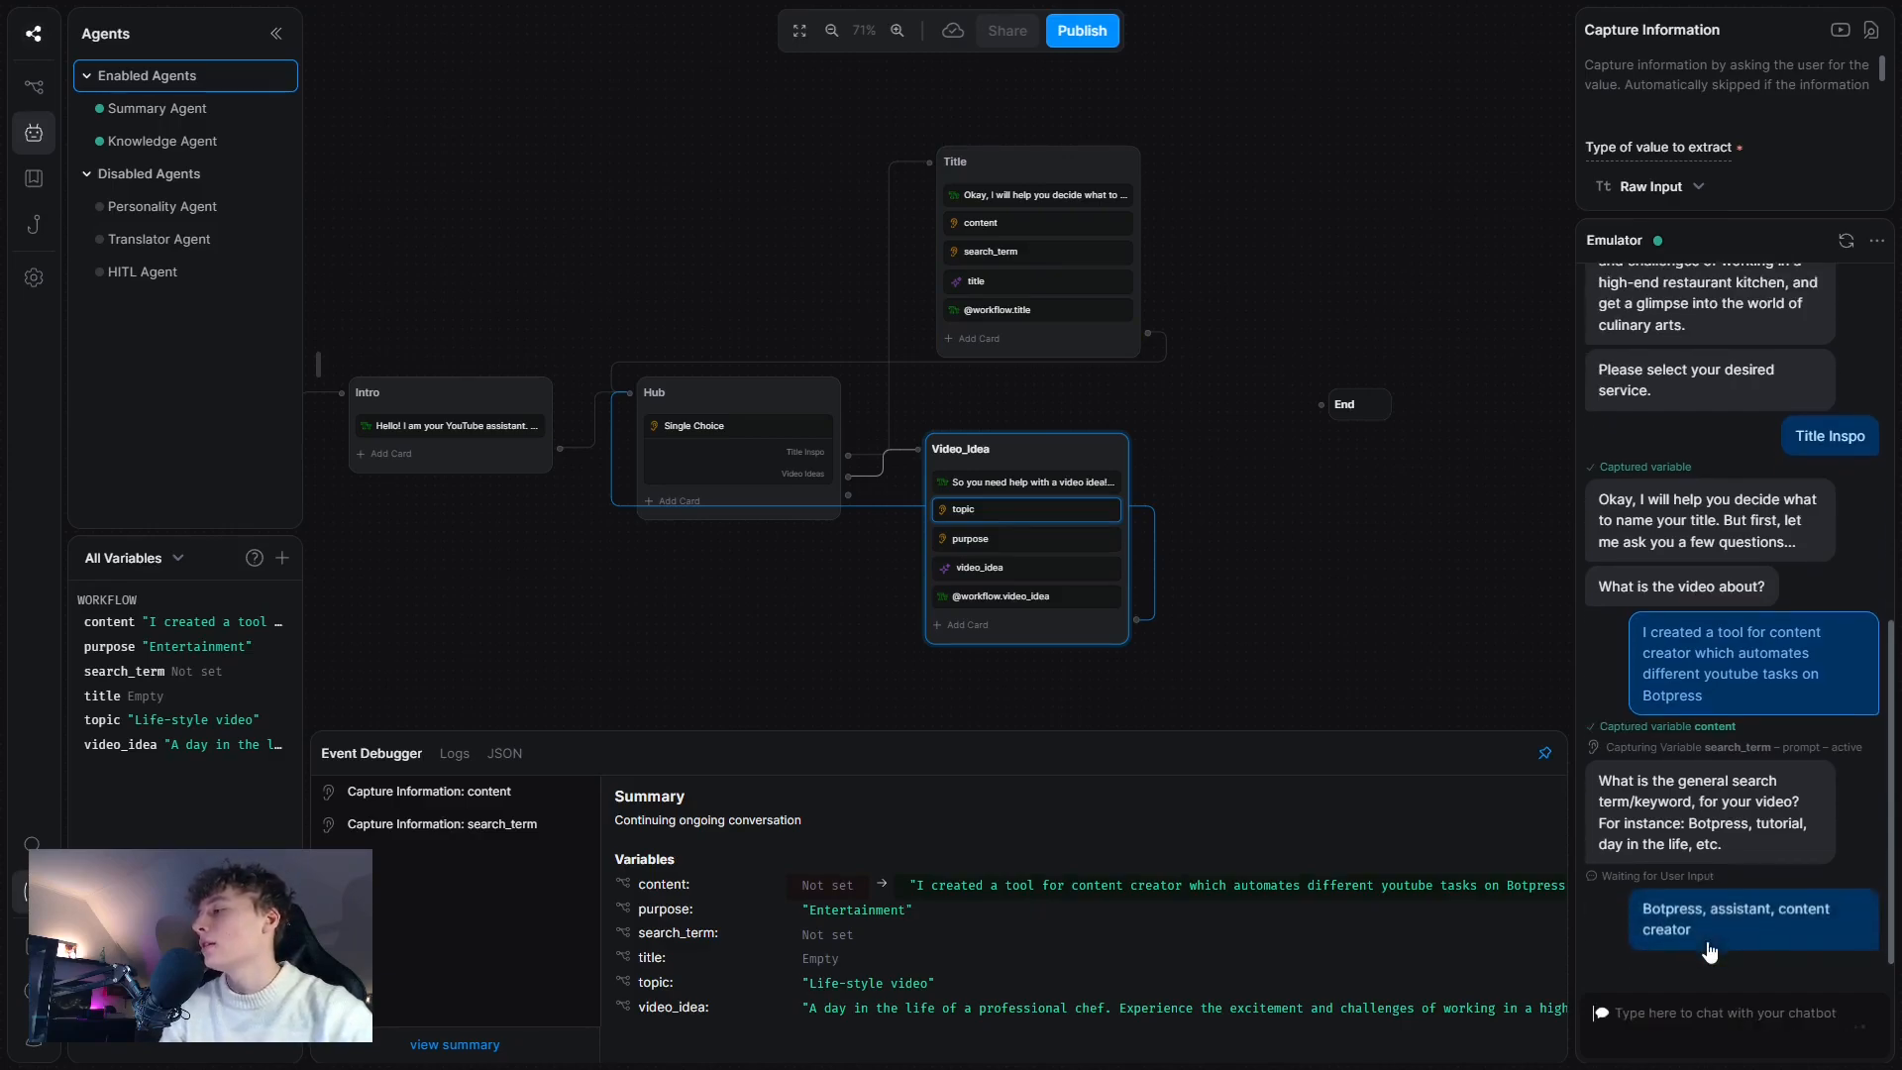